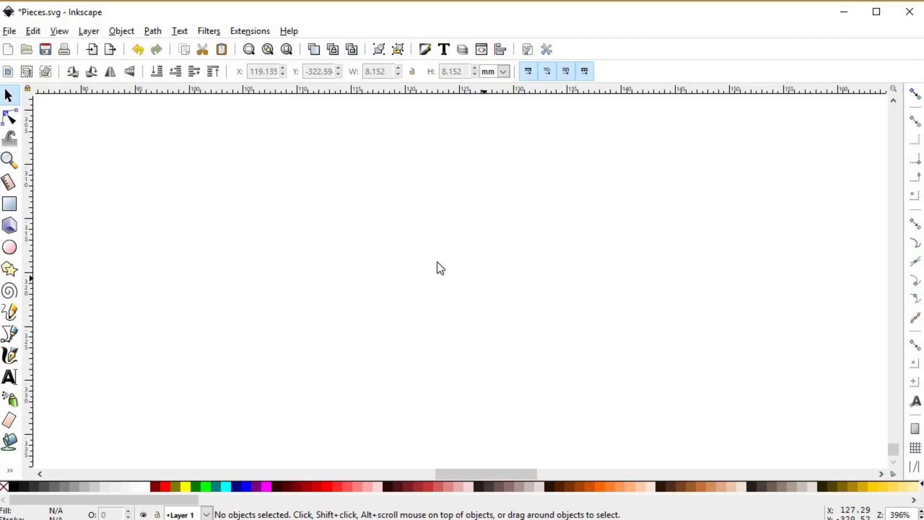
- Draw a square about 8 mm wide with the Rectangle tool on the empty canvas
click(8, 203)
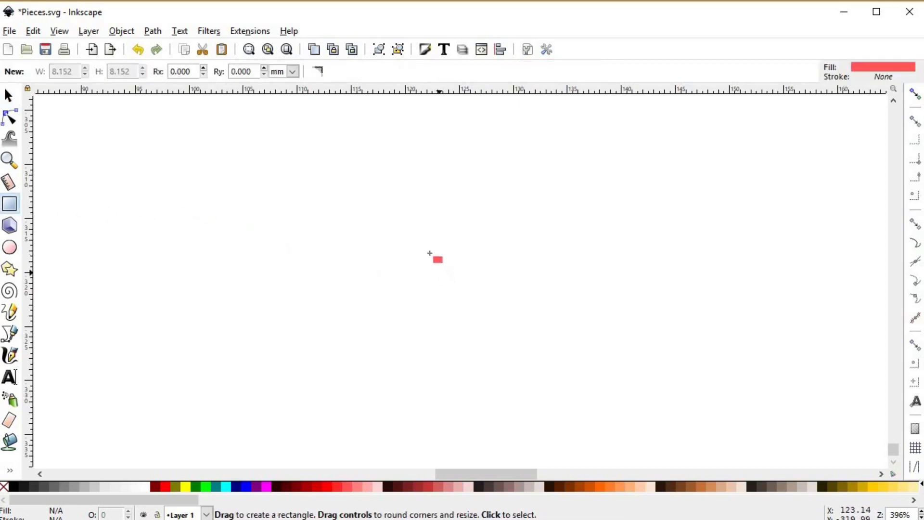
key(ctrl)
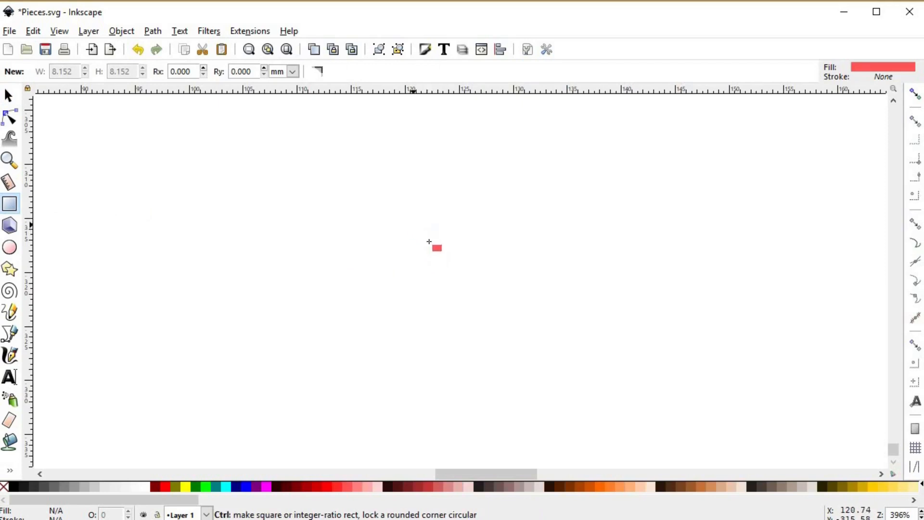
drag(429, 241, 535, 285)
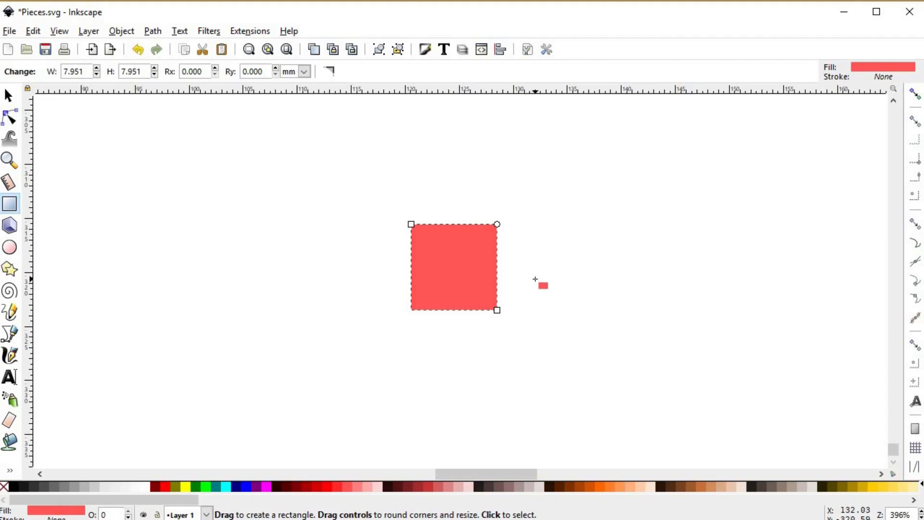
- Give the square a flat black stroke and a grey fill with saturation 0 and lightness 184
click(125, 35)
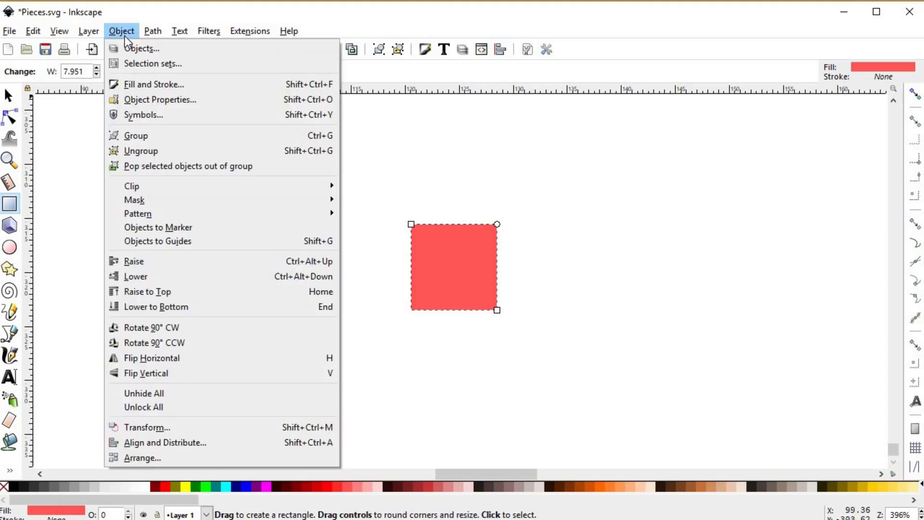
click(245, 85)
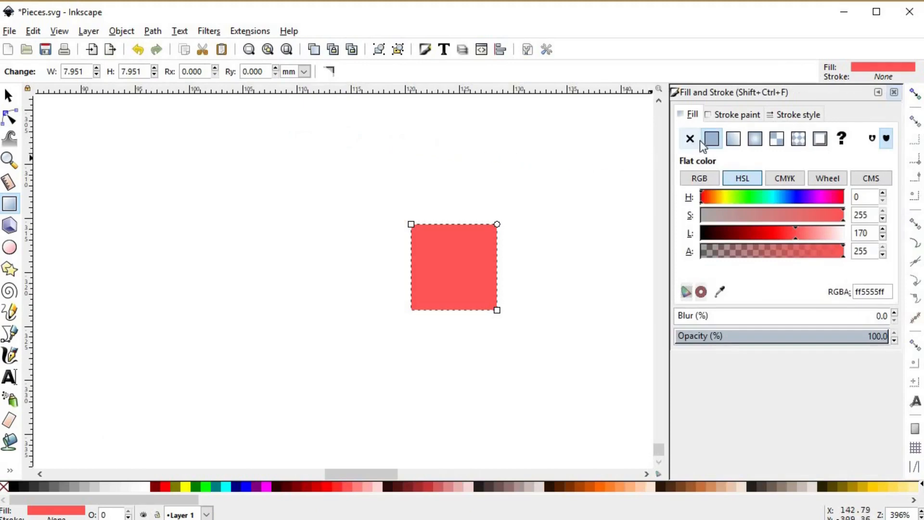
click(725, 117)
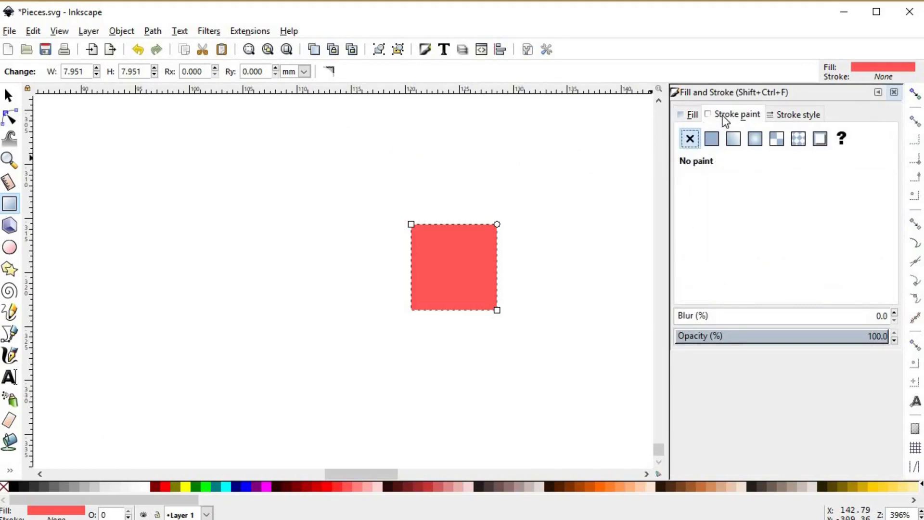
click(711, 139)
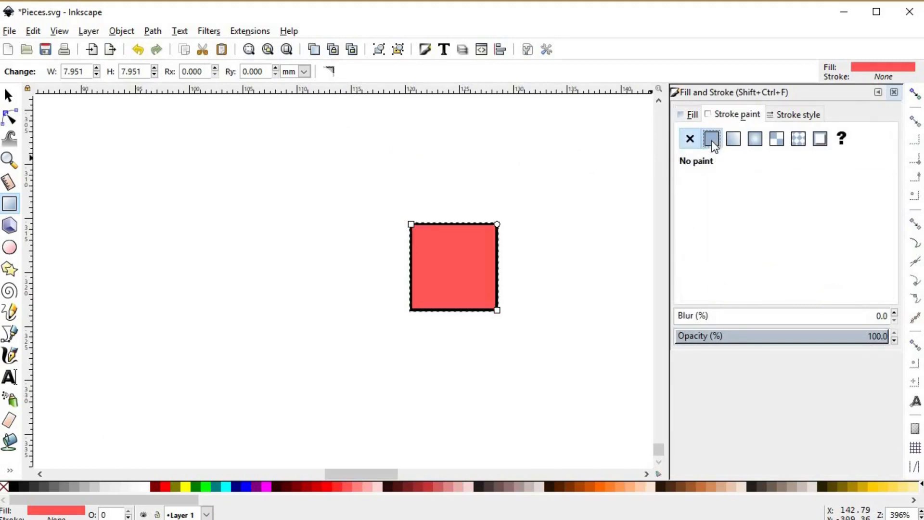
click(693, 118)
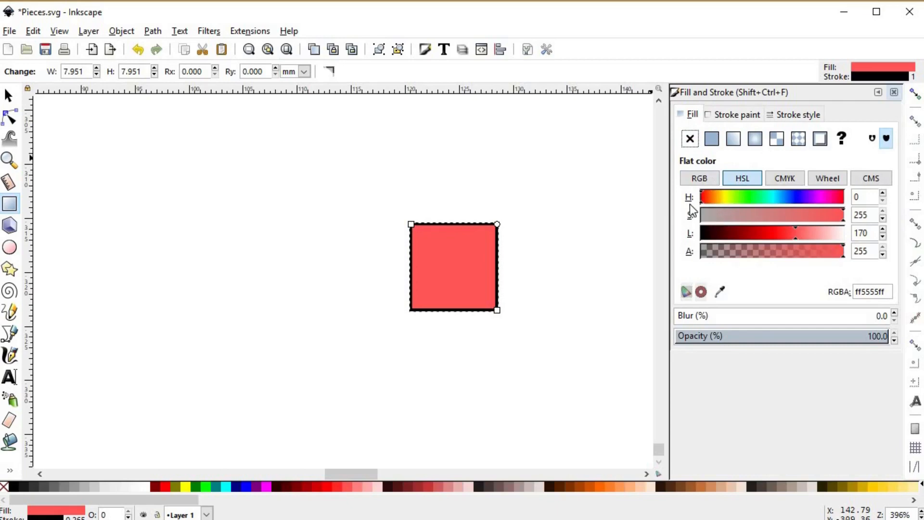
click(702, 215)
drag(786, 236, 804, 235)
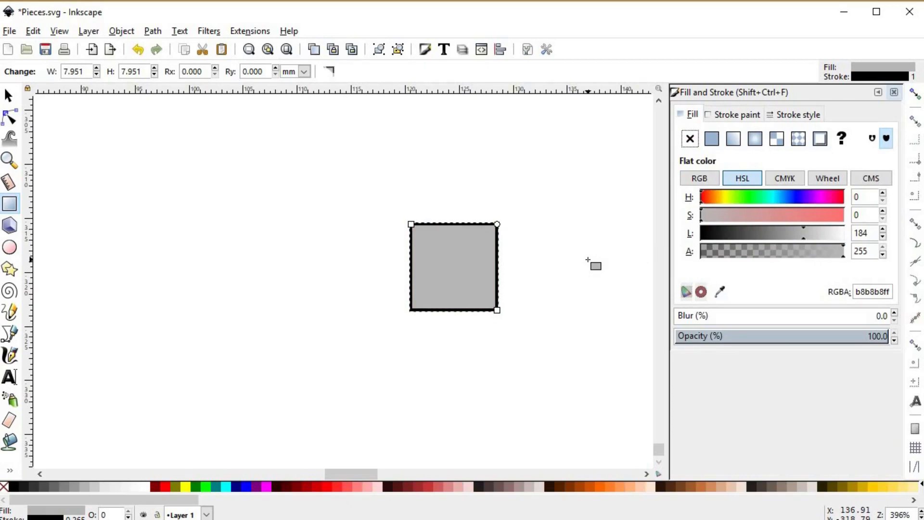
- Duplicate the square and scale the copy down around its centre to about 5.7 mm
key(s)
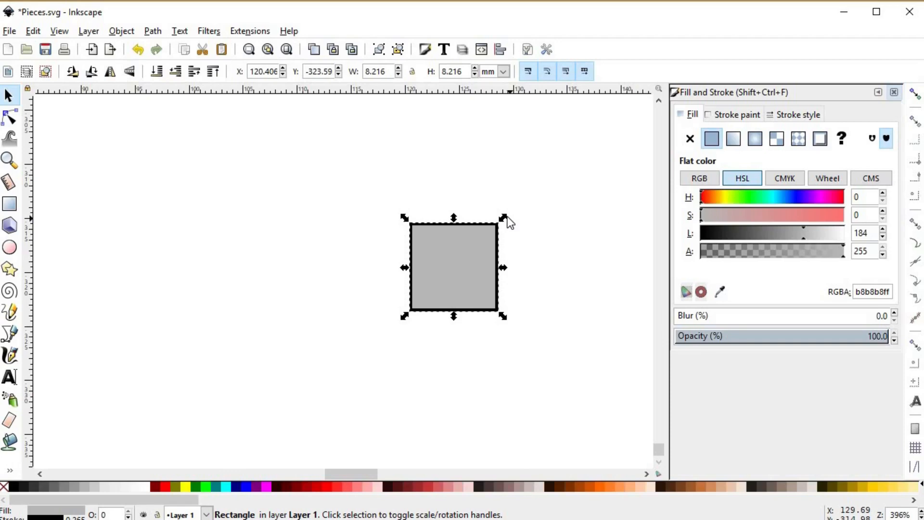
drag(506, 223, 493, 229)
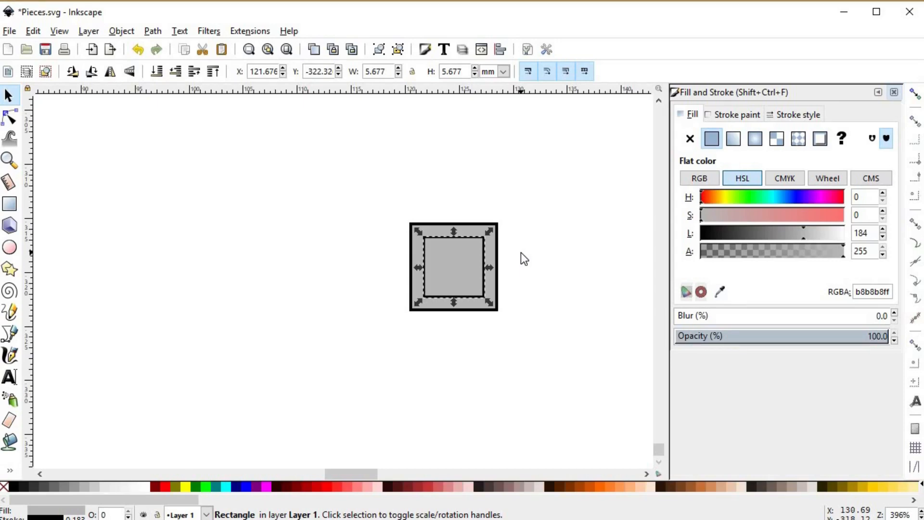
- Enable snapping and draw a closed Bezier trapezoid between the upper edges of the inner and outer squares
click(915, 95)
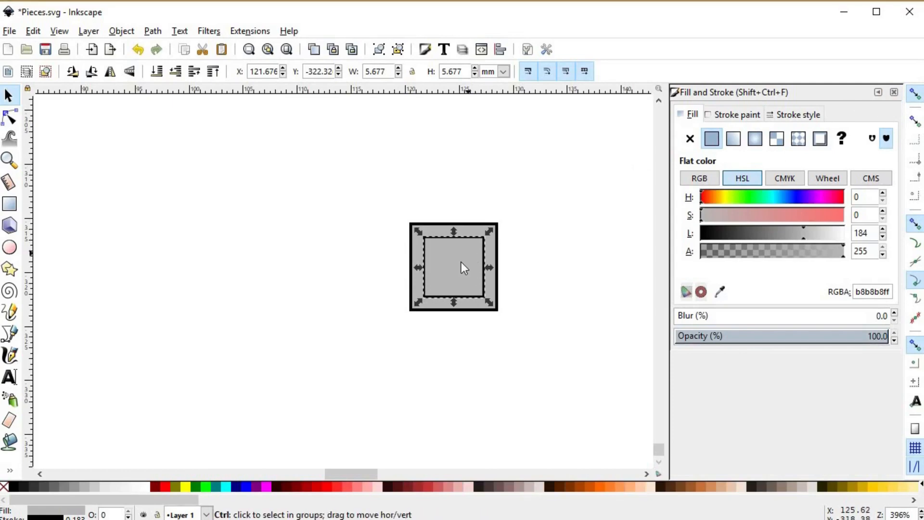
scroll(461, 262, up, 2)
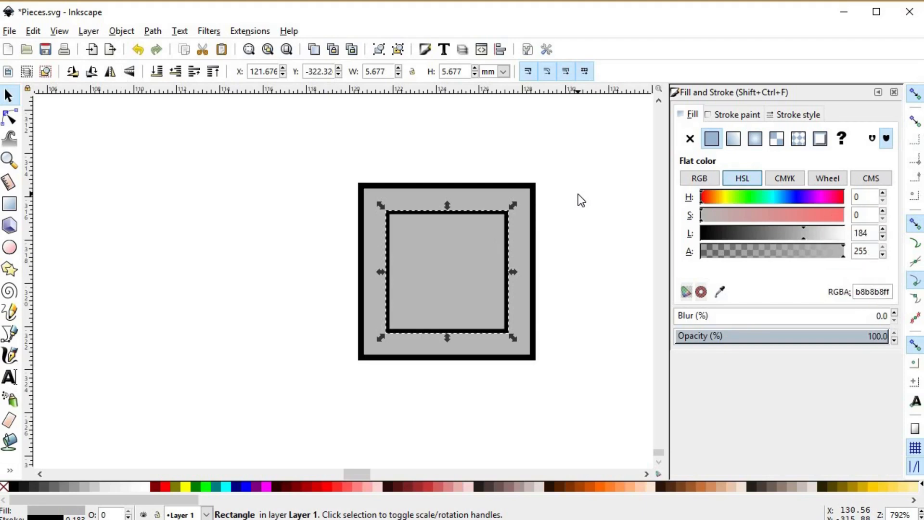
key(b)
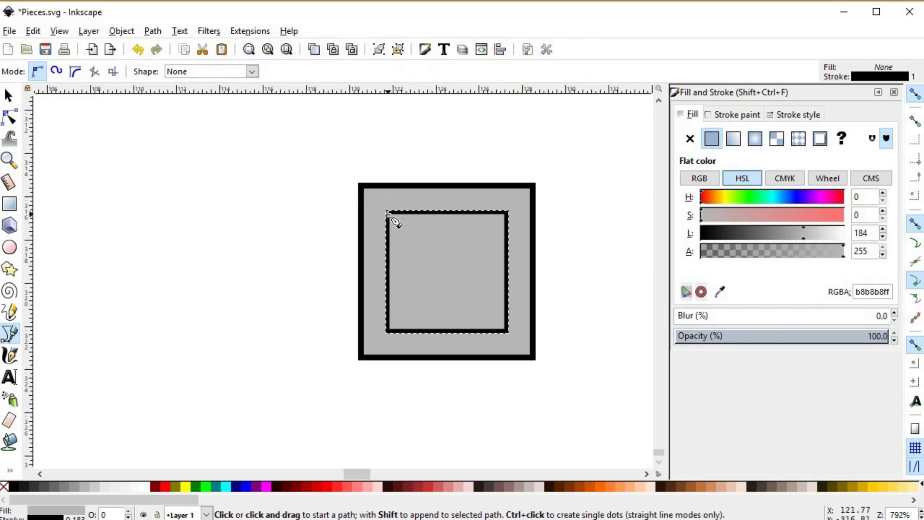
click(388, 212)
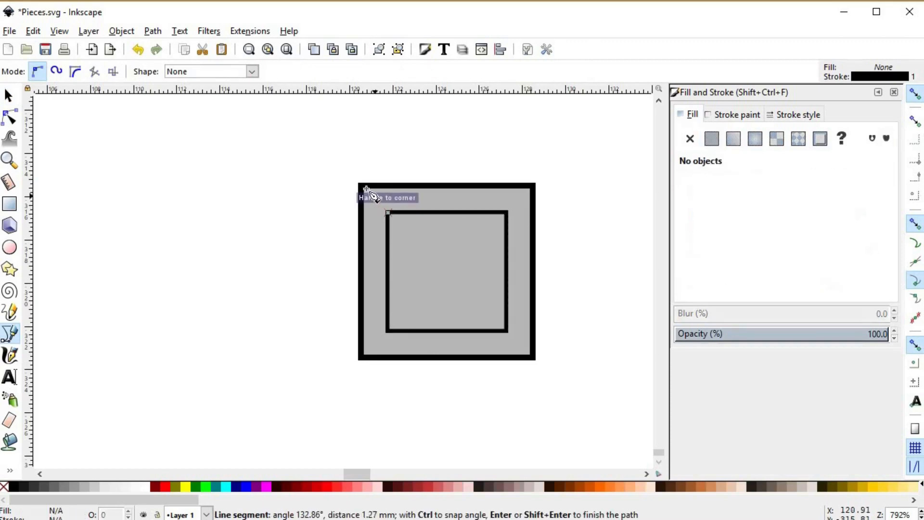
click(361, 186)
click(533, 187)
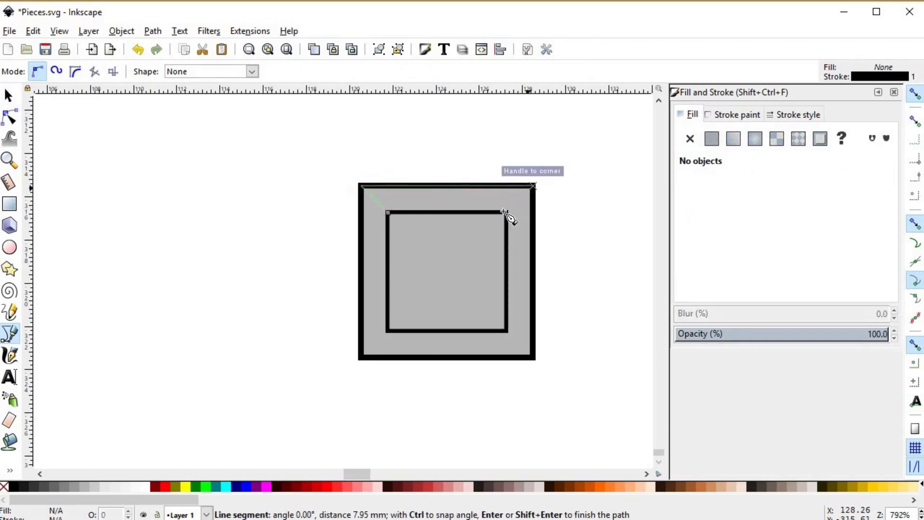
click(503, 213)
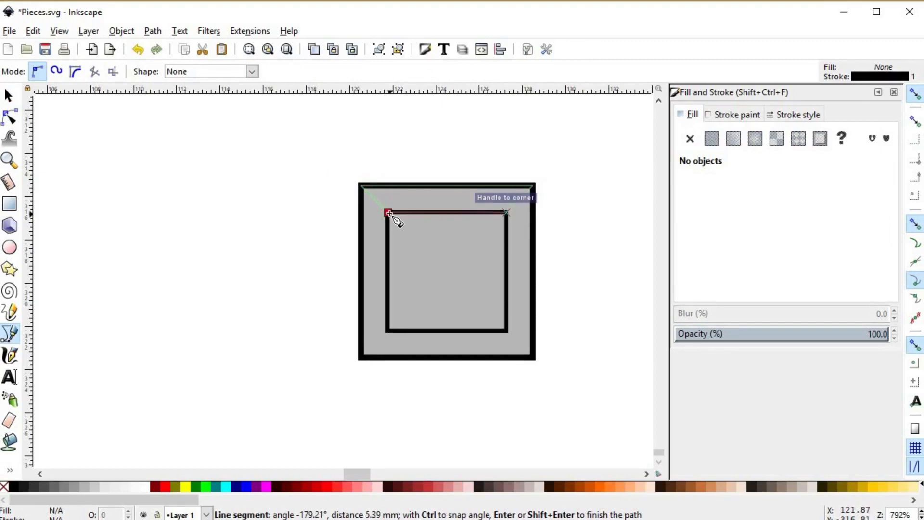
click(388, 213)
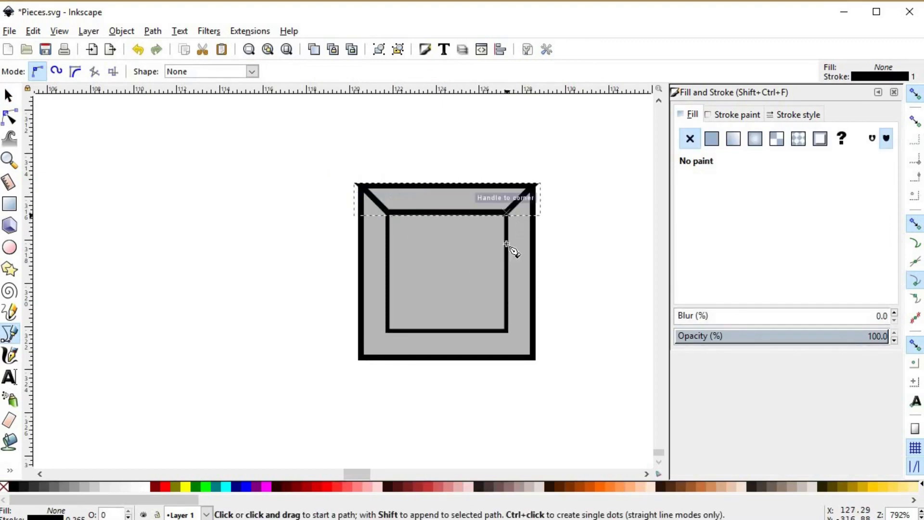
- Draw a closed Bezier trapezoid between the right edges of the inner and outer squares, snapping to their corners
click(506, 213)
click(506, 331)
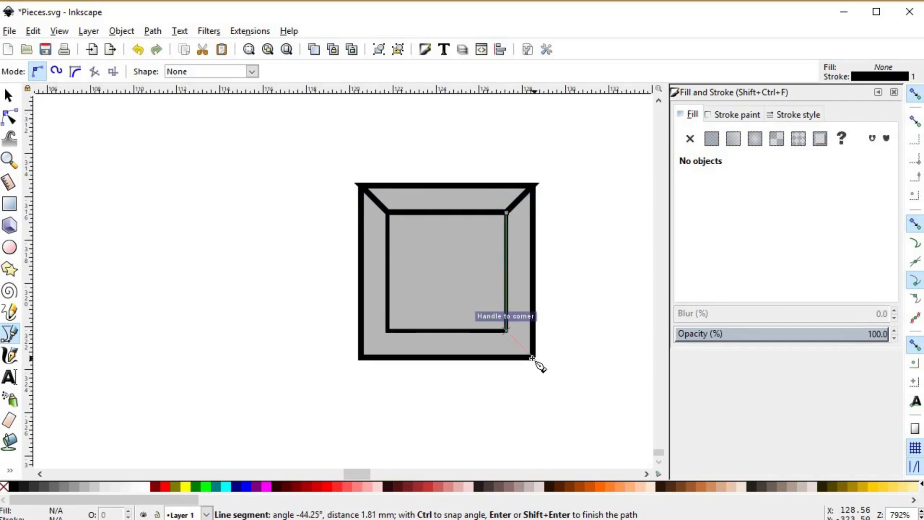
click(533, 357)
click(533, 186)
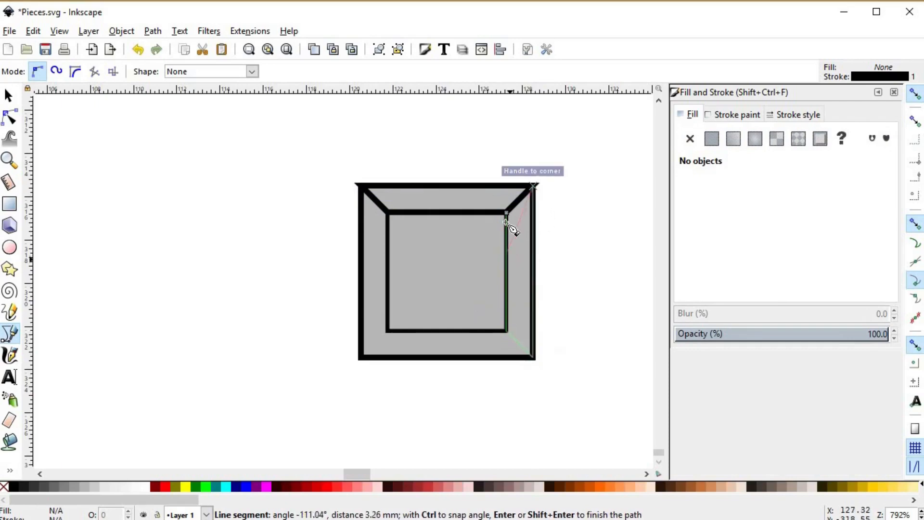
click(506, 213)
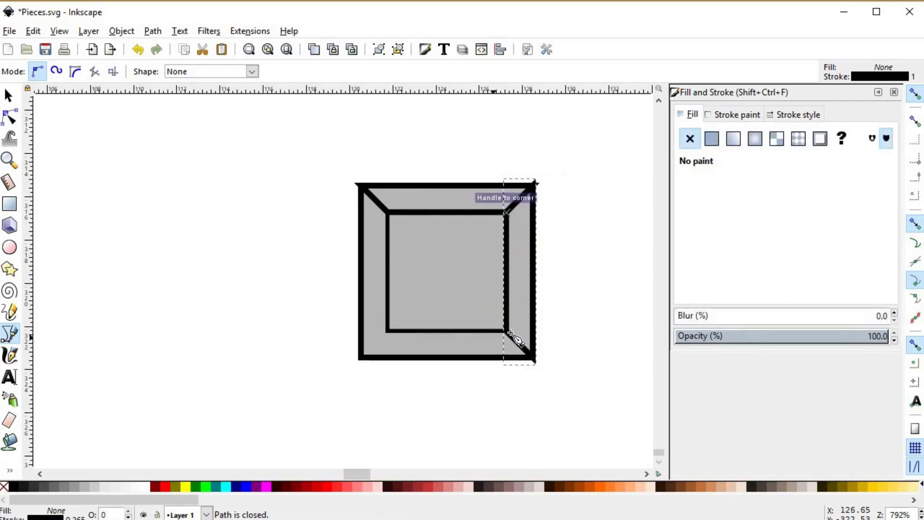
- Draw a closed Bezier trapezoid between the lower edges of the inner and outer squares, snapping to their corners
click(506, 331)
click(533, 357)
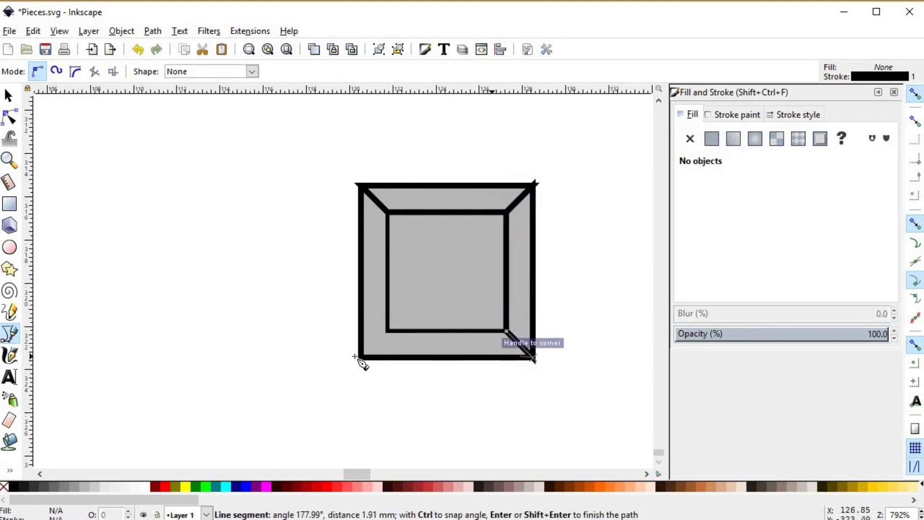
click(361, 357)
click(389, 331)
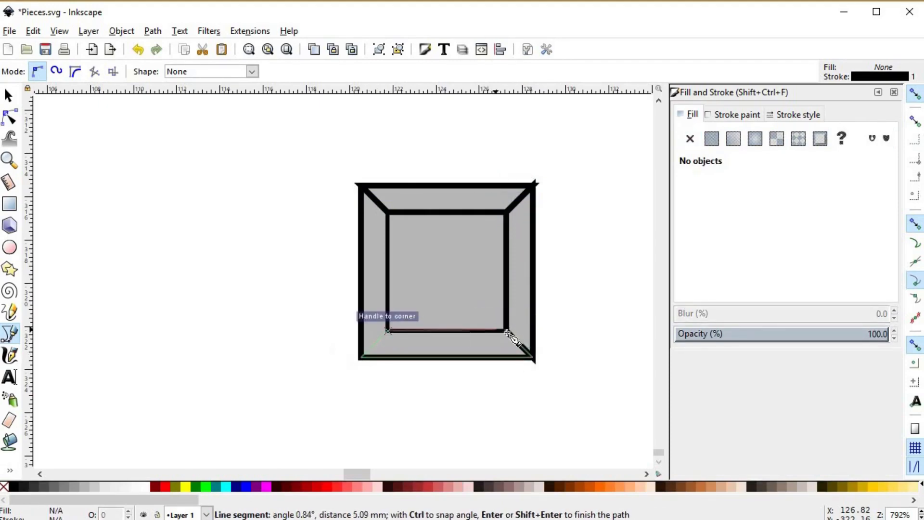
click(506, 330)
- Draw a closed Bezier trapezoid between the left edges of the two squares, and leave everything deselected
click(361, 357)
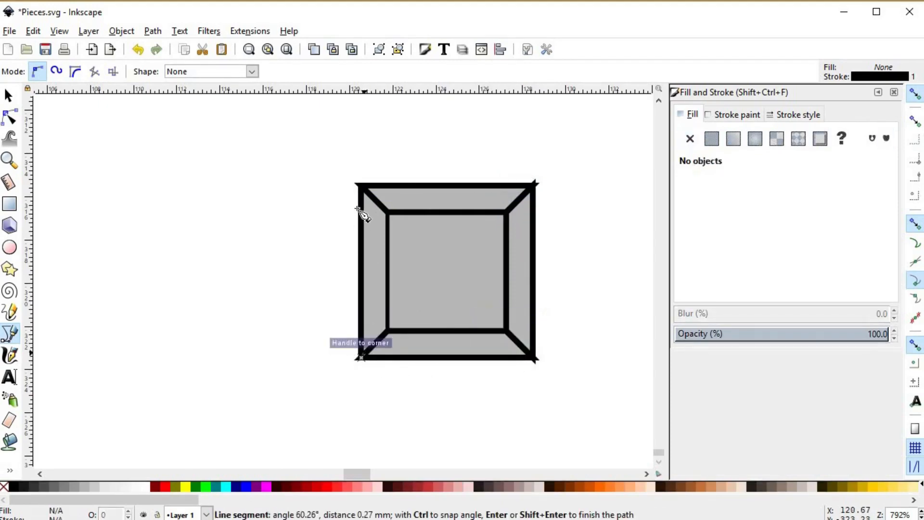
click(361, 185)
click(388, 212)
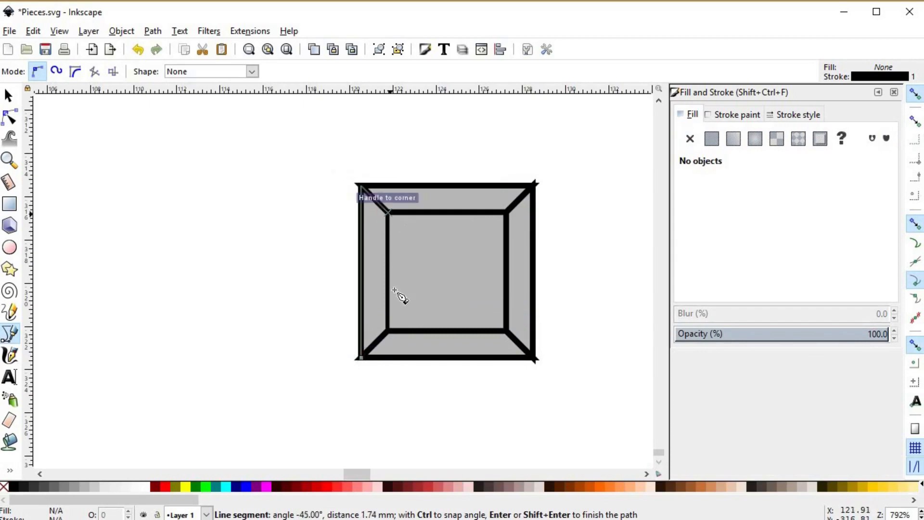
click(390, 331)
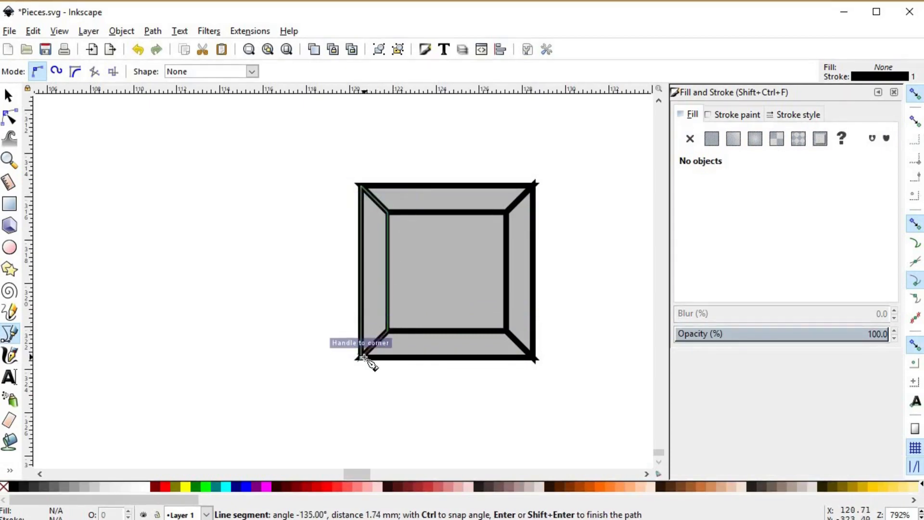
click(406, 392)
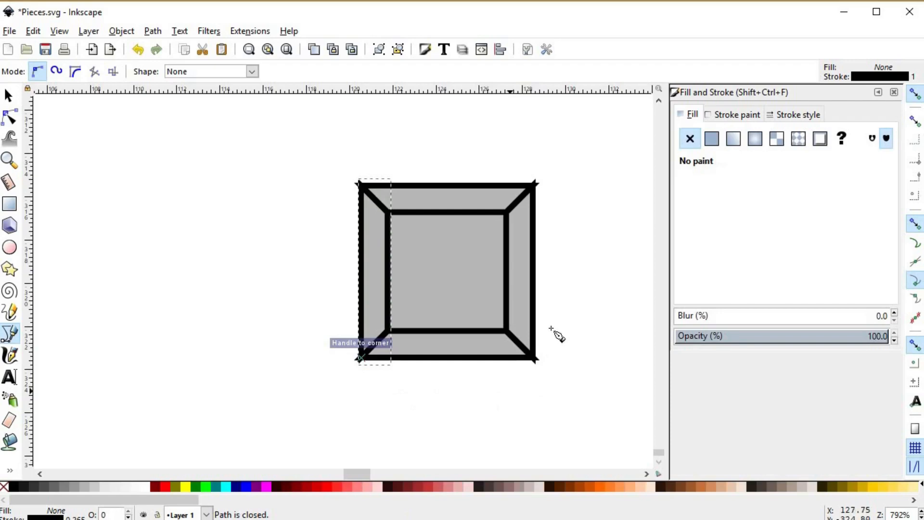
key(s)
click(561, 288)
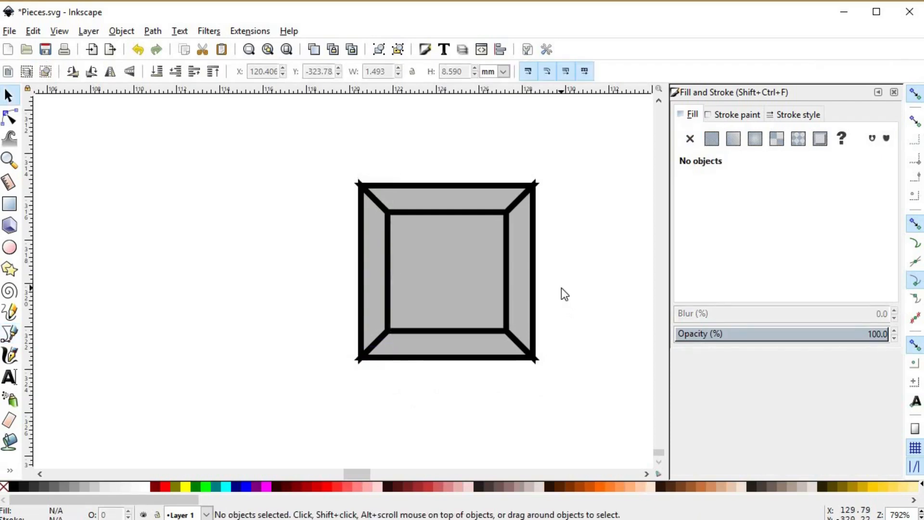
- Set the stroke join of the square's right trapezoid to Bevel join
scroll(534, 185, up, 4)
scroll(537, 189, up, 1)
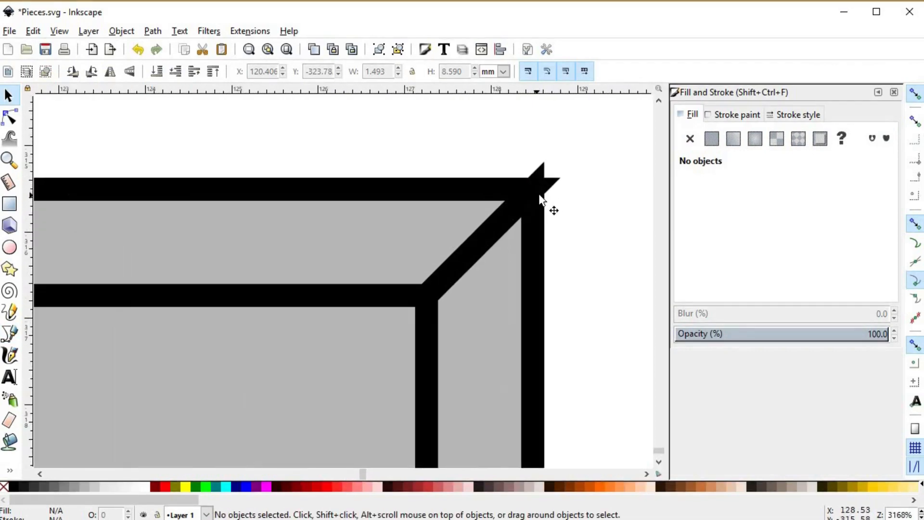
scroll(544, 174, up, 1)
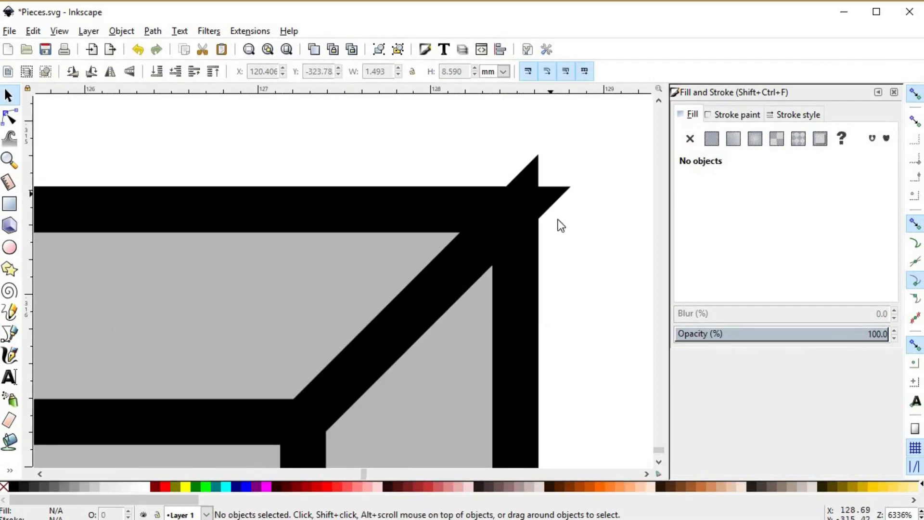
scroll(559, 257, down, 4)
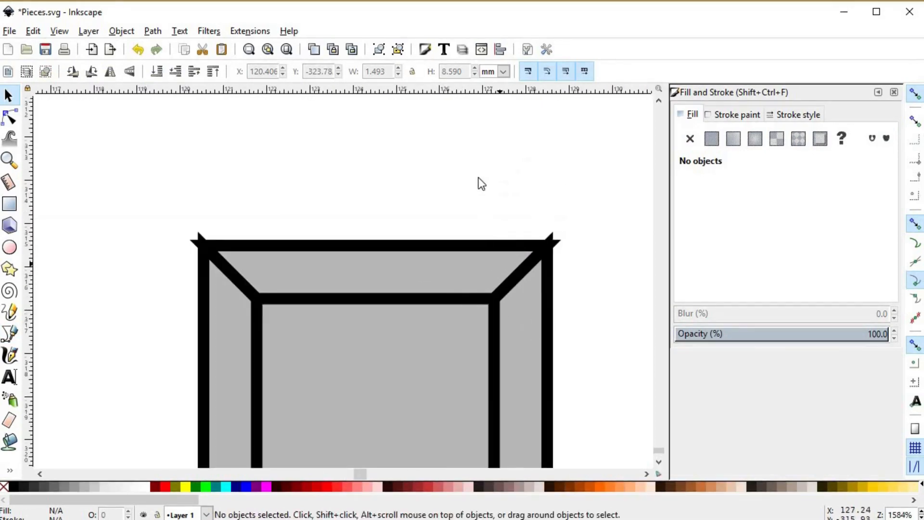
scroll(475, 328, down, 6)
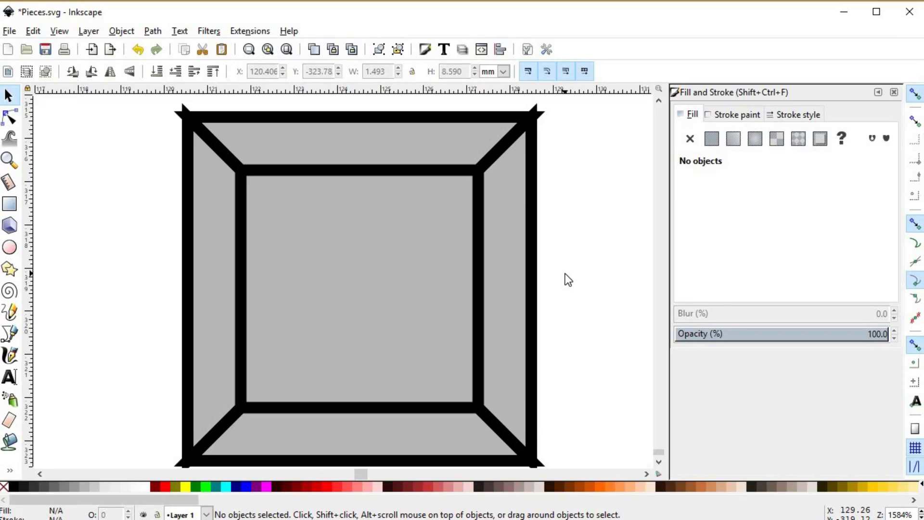
click(498, 146)
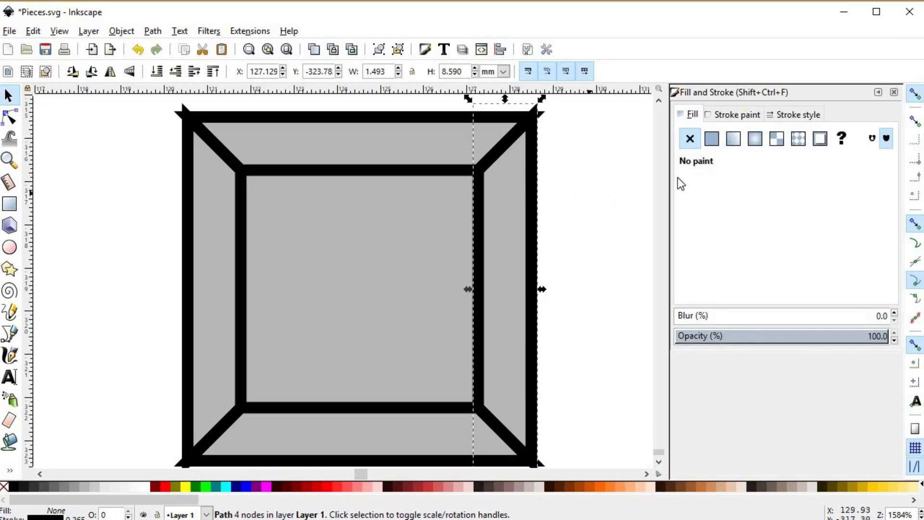
click(786, 119)
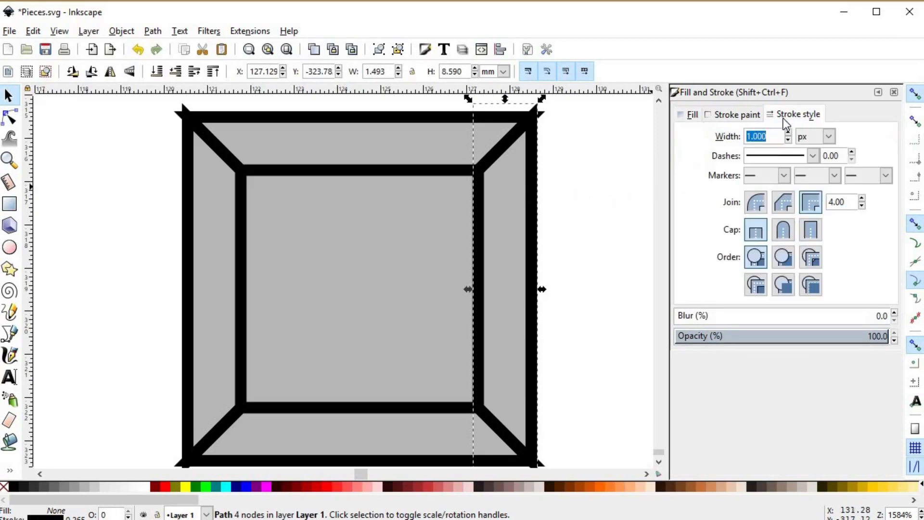
click(804, 204)
click(784, 206)
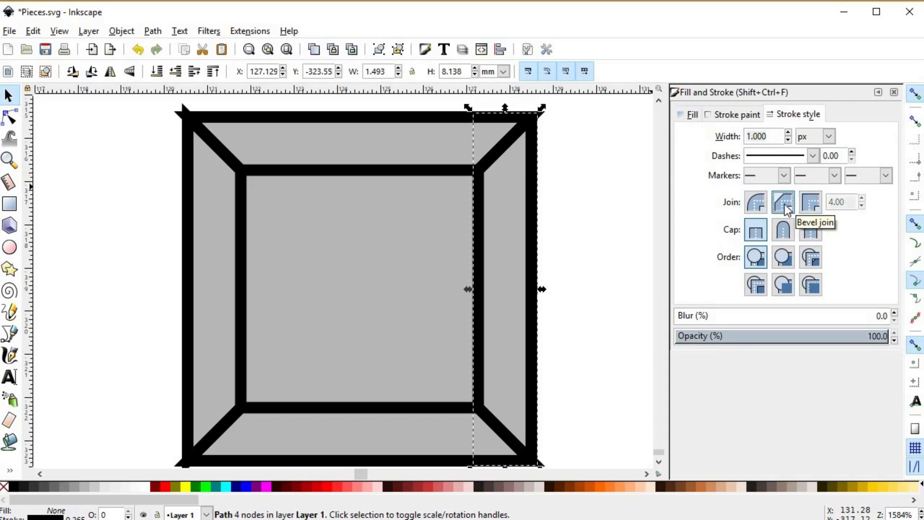
- Set the stroke join of the square's top trapezoid to Bevel join and deselect it
click(599, 269)
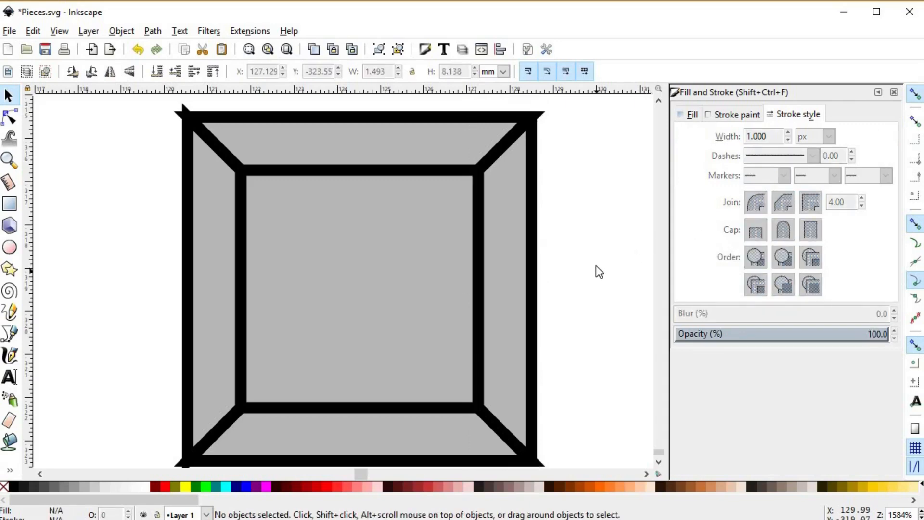
click(430, 123)
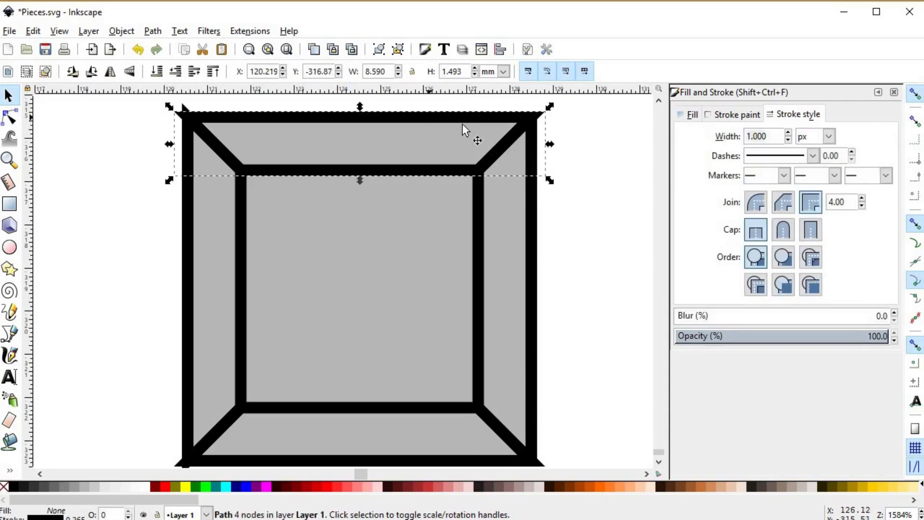
click(781, 205)
click(605, 223)
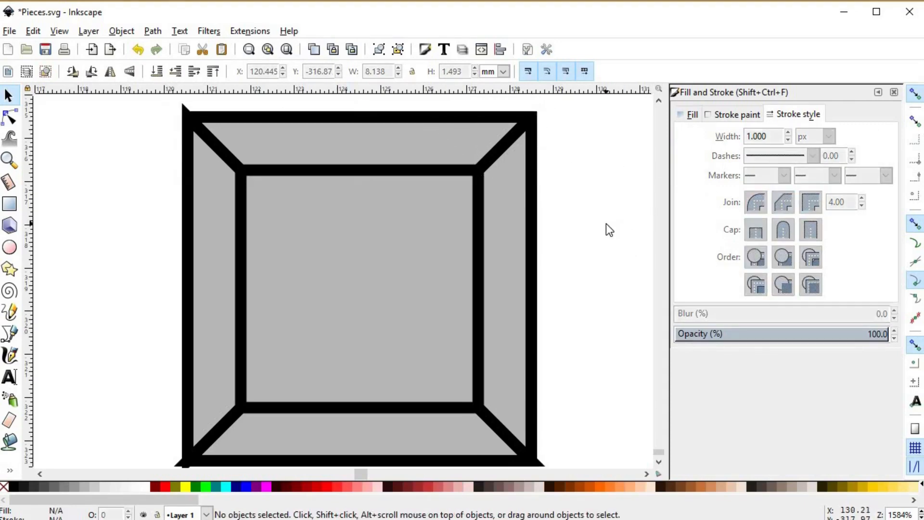
- Set the stroke join of the square's left and lower trapezoids to Bevel join, leaving nothing selected
click(188, 160)
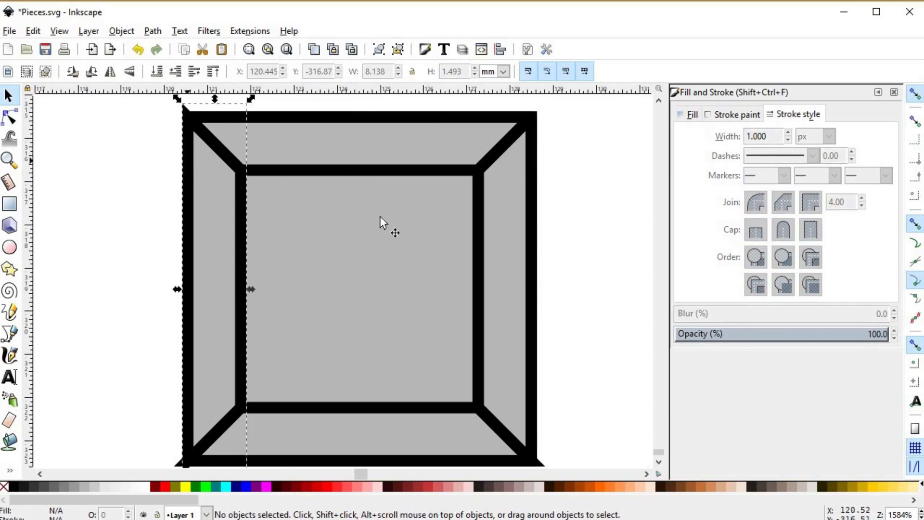
click(783, 203)
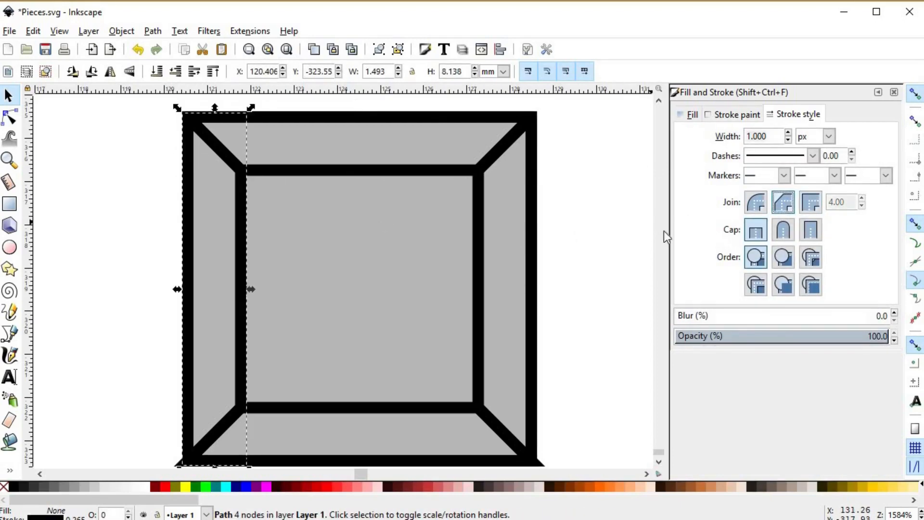
click(592, 253)
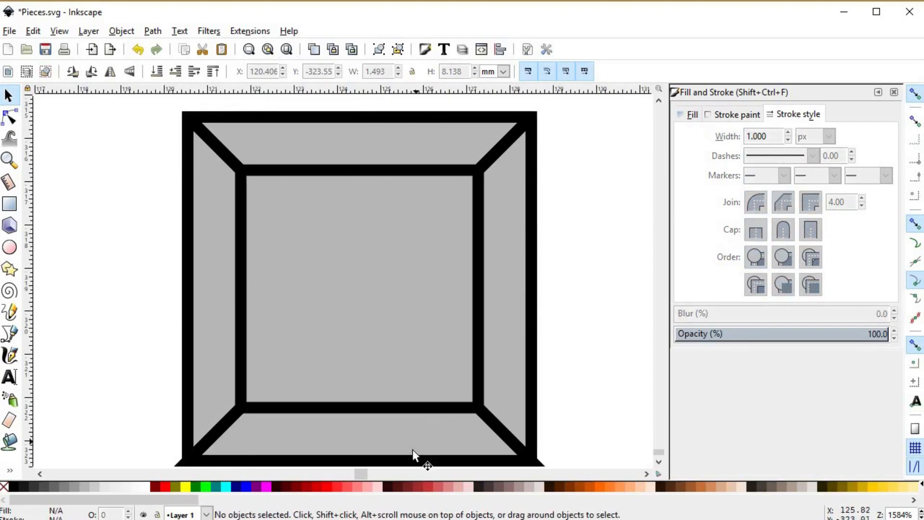
click(412, 463)
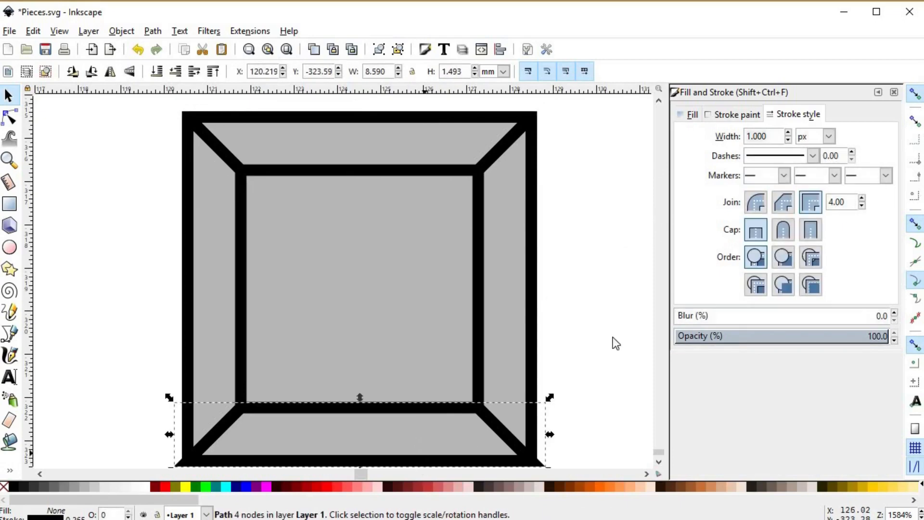
click(780, 207)
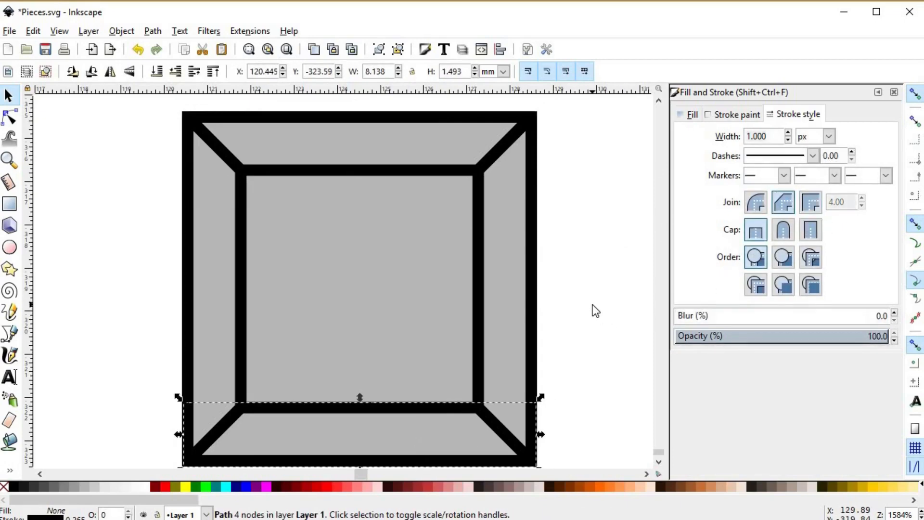
click(594, 307)
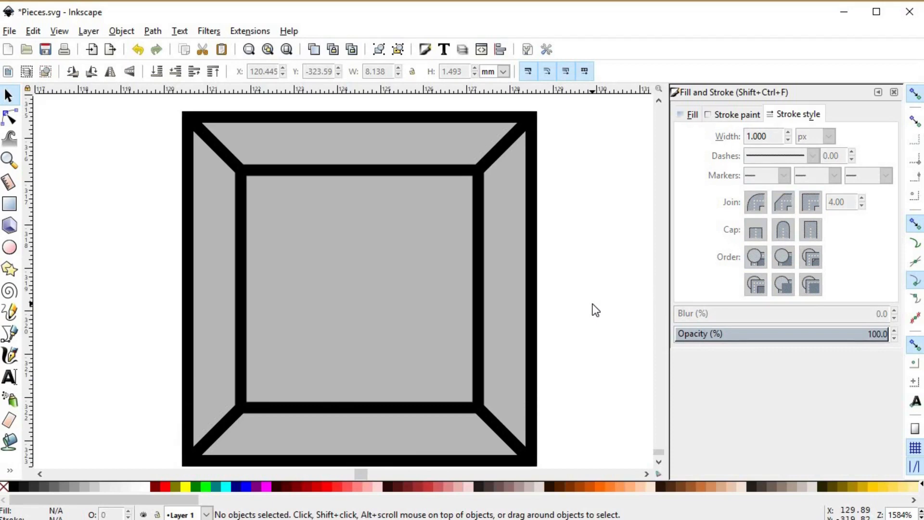
- Duplicate the whole grey block, placing the copy to its right, and fill the copy light orange
ctrl+scroll(562, 269, down, 4)
drag(504, 282, 281, 267)
drag(136, 181, 302, 354)
key(ctrl+d)
ctrl+drag(206, 228, 483, 250)
click(609, 489)
- Extend the row with two more duplicates of the orange block, filling one light red and the other light green
key(ctrl+d)
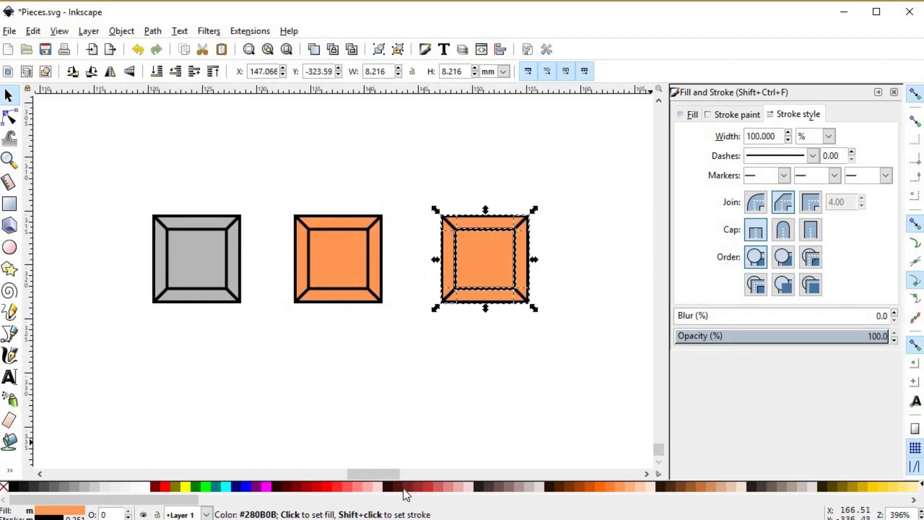
click(347, 488)
drag(499, 325, 435, 331)
key(ctrl+d)
drag(421, 273, 557, 272)
drag(192, 499, 482, 498)
click(524, 487)
click(337, 378)
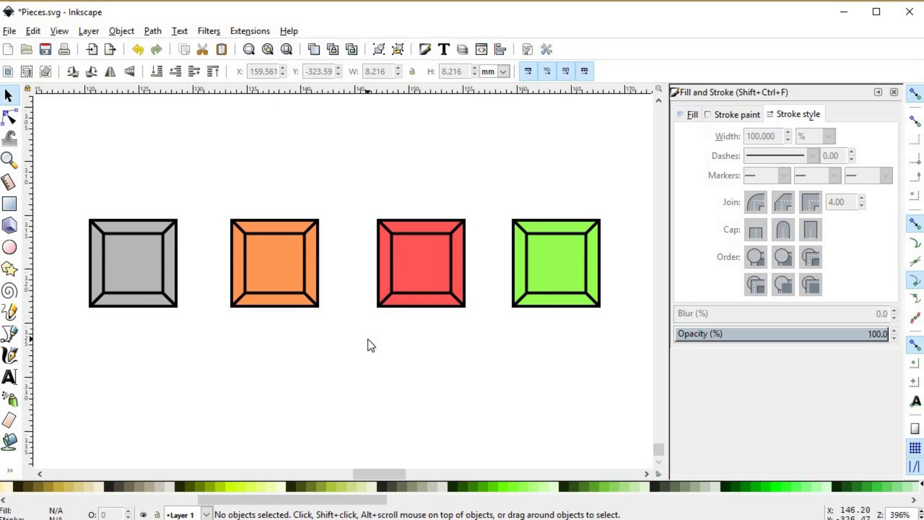
- Group the six pieces of the grey block and move the group slightly up and to the left
drag(55, 148, 195, 366)
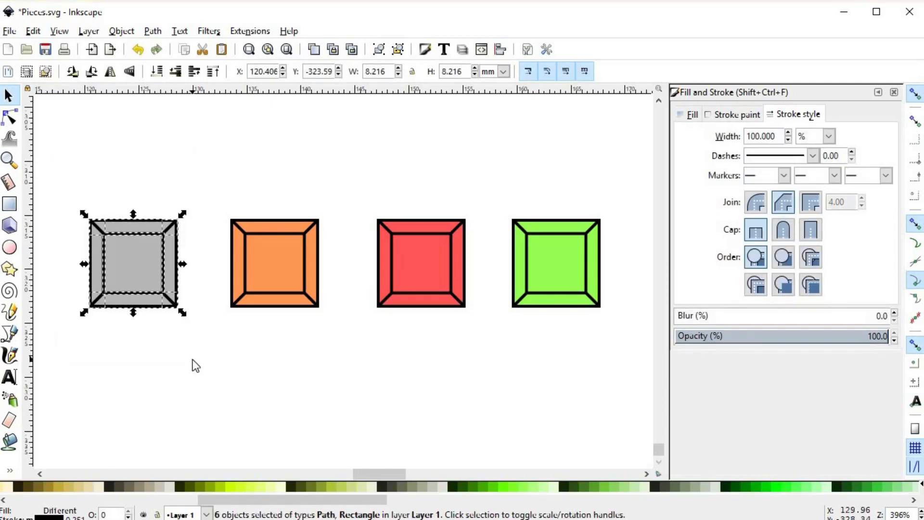
key(ctrl)
key(ctrl+g)
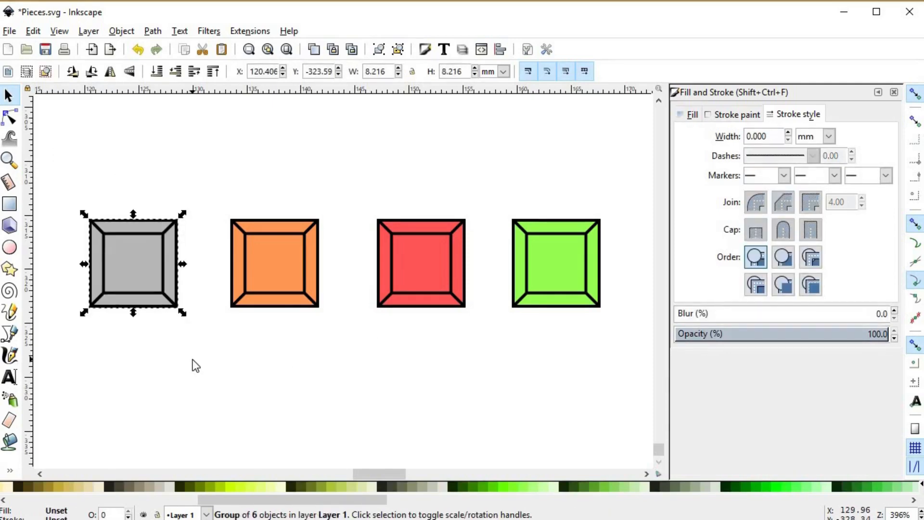
drag(187, 170, 128, 192)
drag(140, 234, 166, 289)
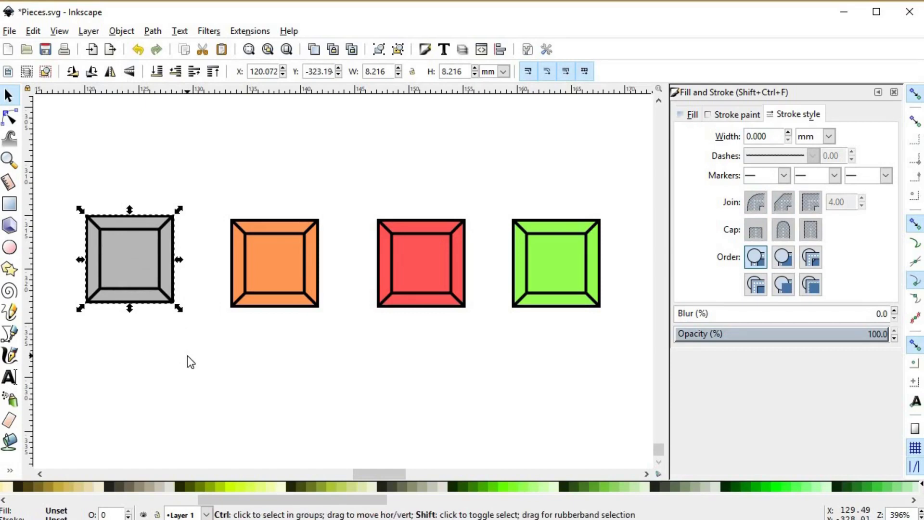
- Ungroup the grey block's pieces and undo the last change
key(ctrl+shift+g)
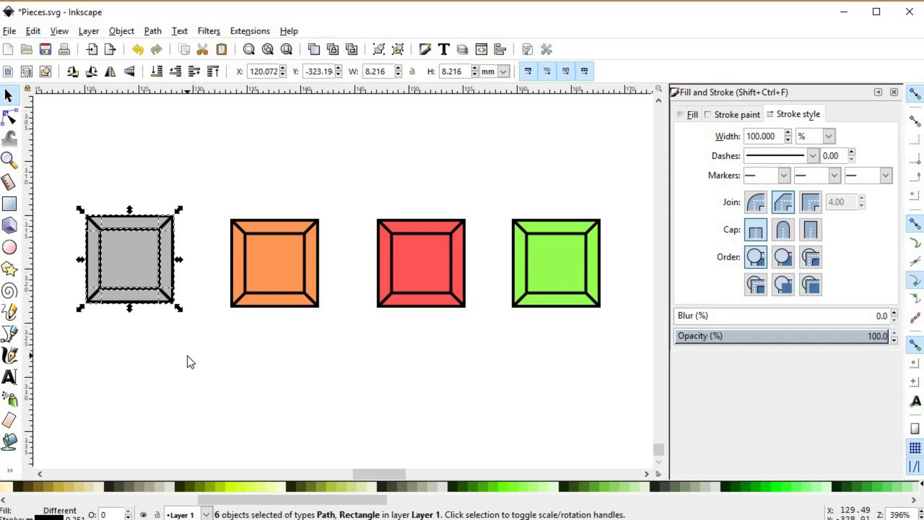
key(ctrl+z)
- Duplicate the orange block below the row and snap a second copy directly beneath the first
scroll(339, 296, down, 3)
drag(349, 365, 358, 252)
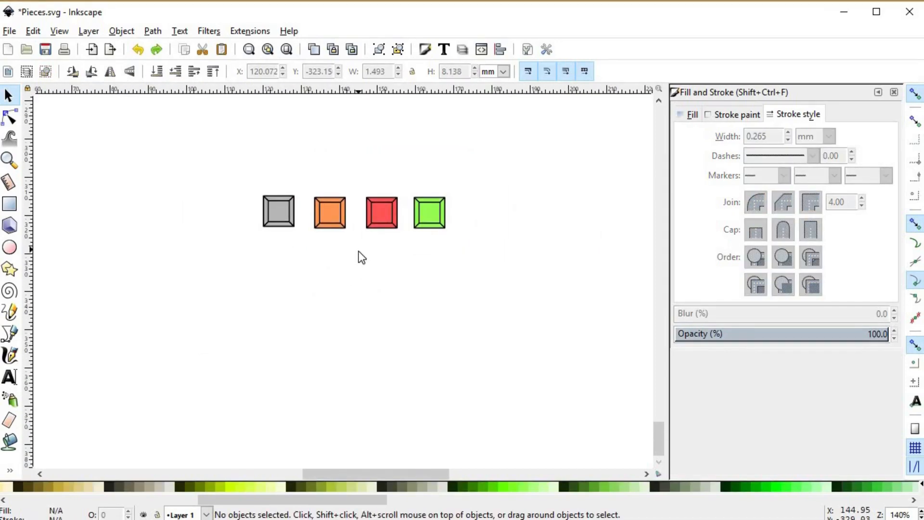
drag(306, 169, 353, 247)
key(ctrl+d)
drag(333, 205, 327, 305)
drag(331, 345, 331, 338)
click(369, 381)
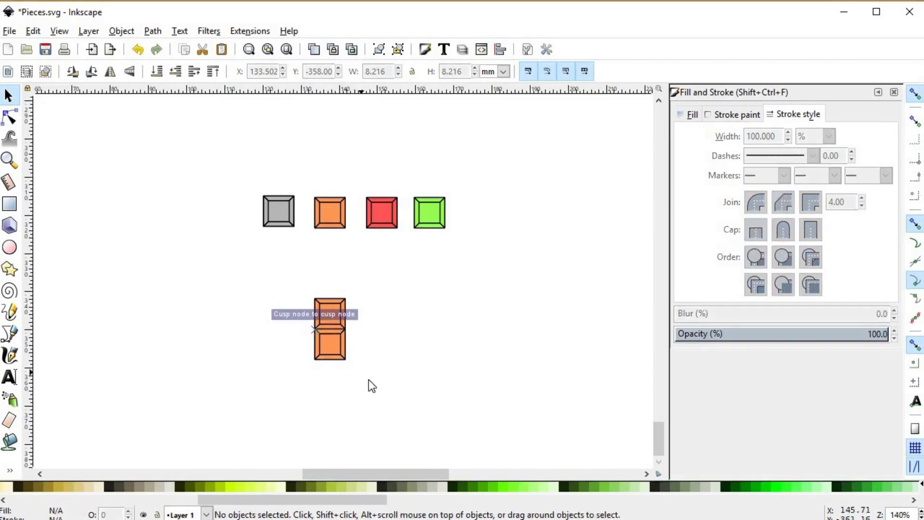
- Duplicate the stacked pair of orange blocks and snap the copy underneath to form a four-block column
drag(369, 380, 304, 283)
mouse_move(335, 345)
mouse_down()
mouse_move(339, 298)
mouse_move(339, 336)
mouse_up()
key(ctrl+d)
click(397, 346)
key(space)
- Duplicate the red block to the right of the orange column and snap a second red copy beside it
click(320, 161)
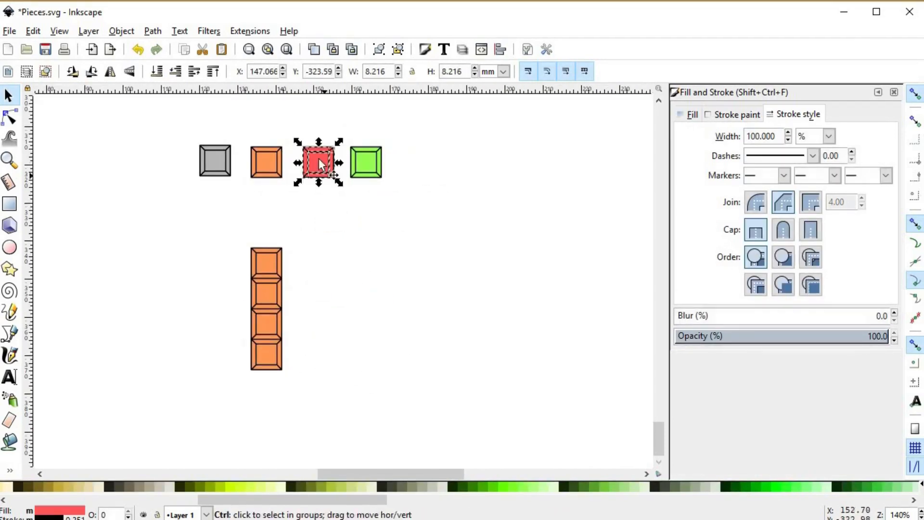
key(ctrl+d)
drag(319, 161, 355, 343)
key(ctrl+d)
click(336, 192)
- Duplicate the red block from the row and snap it to the end of the red pair, making three in line
click(318, 161)
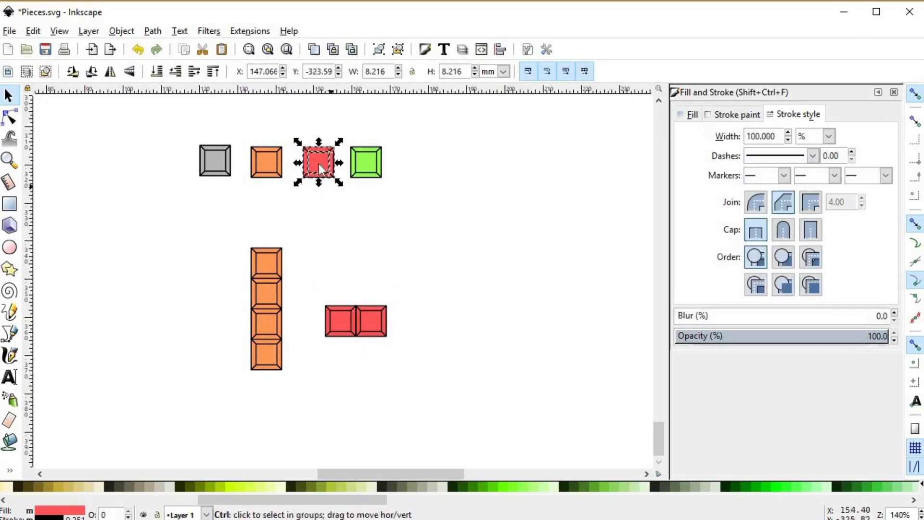
key(ctrl+d)
drag(318, 161, 410, 303)
scroll(400, 313, up, 2)
mouse_move(293, 229)
mouse_down()
mouse_move(330, 224)
mouse_move(308, 226)
mouse_up()
- Duplicate the middle block of the red trio and place the copy on top to form a T-shaped piece
drag(292, 226, 390, 364)
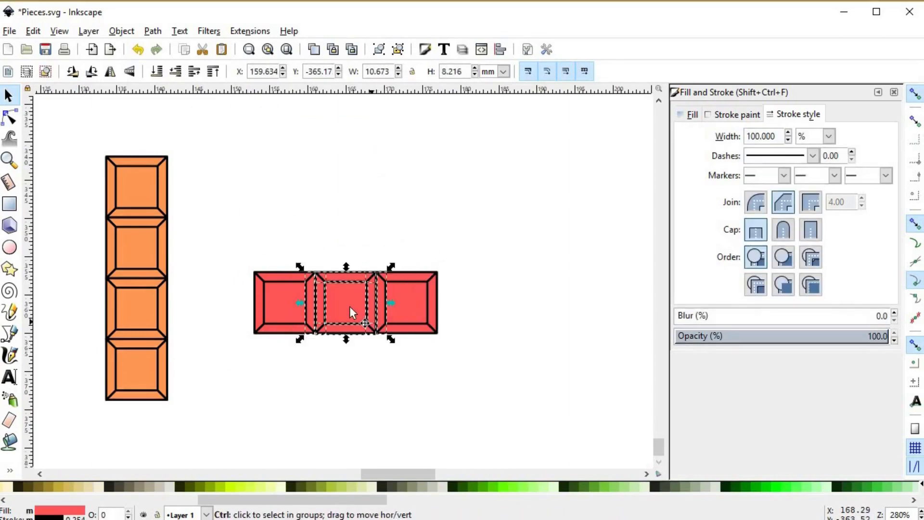
click(311, 247)
drag(312, 243, 384, 372)
key(ctrl+d)
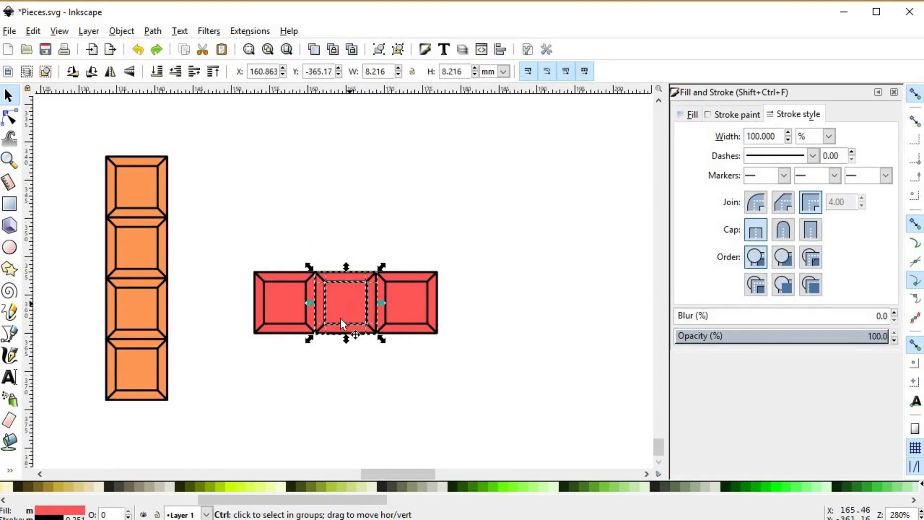
drag(341, 318, 347, 253)
click(428, 235)
- Select the red T-shaped piece and move it slightly to the left
scroll(429, 239, down, 2)
key(space)
drag(198, 246, 338, 364)
drag(262, 319, 245, 319)
- Build a green piece beside the red one from duplicates of the green block
click(256, 213)
drag(227, 128, 409, 315)
key(ctrl+d)
scroll(350, 291, up, 1)
key(ctrl+d)
key(ctrl+d)
key(ctrl+d)
click(280, 362)
- Draw a square about 6.5 mm wide in an empty area and round its corners to about 1.67 mm
key(space)
drag(307, 368, 372, 365)
scroll(410, 371, down, 2)
scroll(365, 406, up, 1)
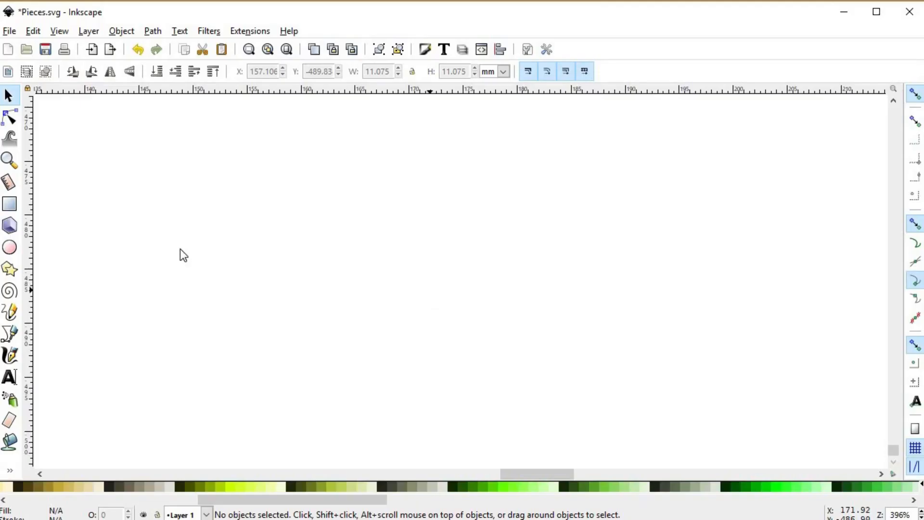
click(10, 205)
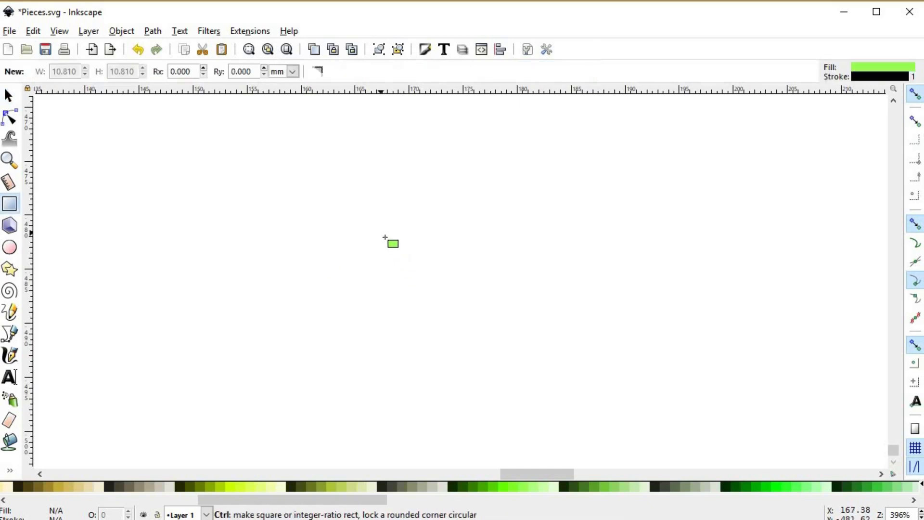
drag(380, 231, 453, 305)
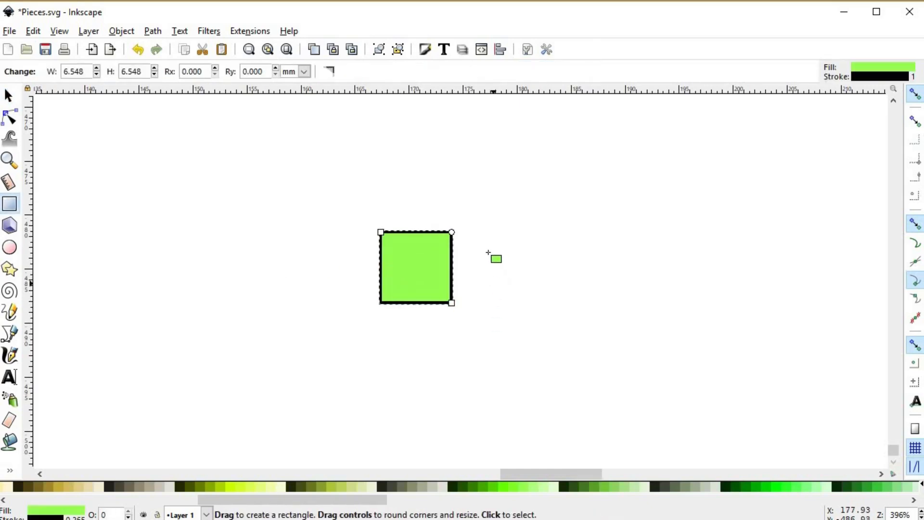
drag(452, 232, 454, 250)
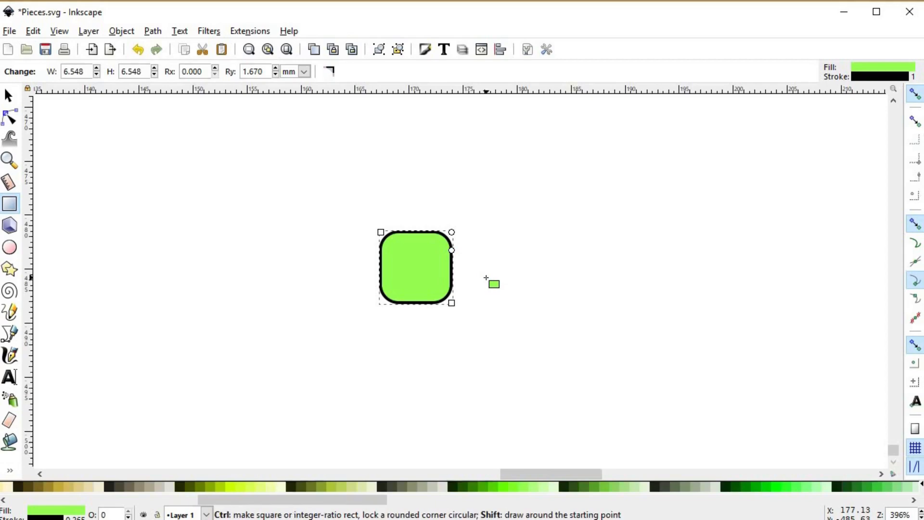
- Set the rounded square's fill to a light blue-violet with HSL hue 171, saturation 225 and lightness 187
key(ctrl+shift+f)
click(691, 116)
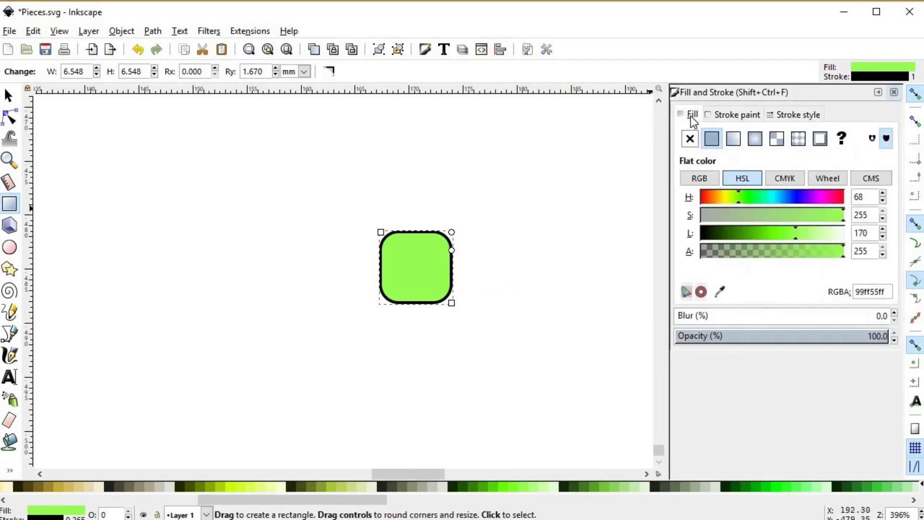
click(798, 198)
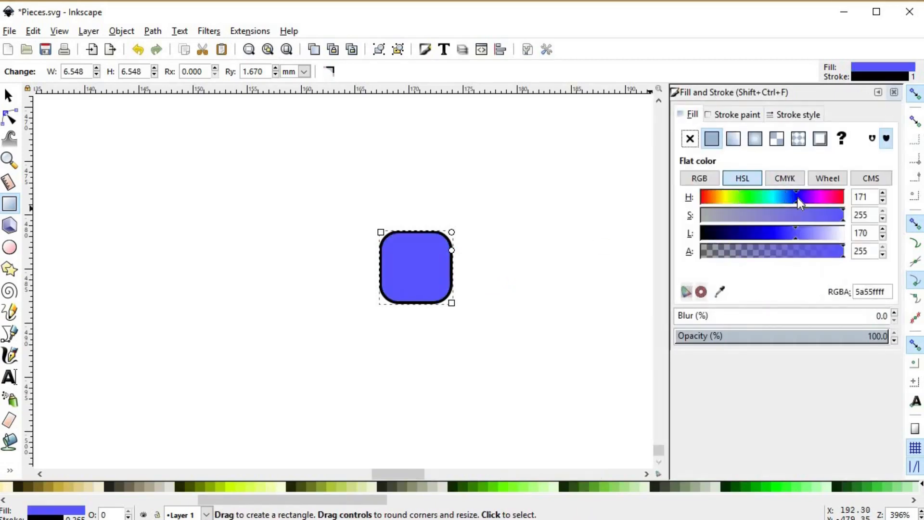
drag(822, 215, 814, 215)
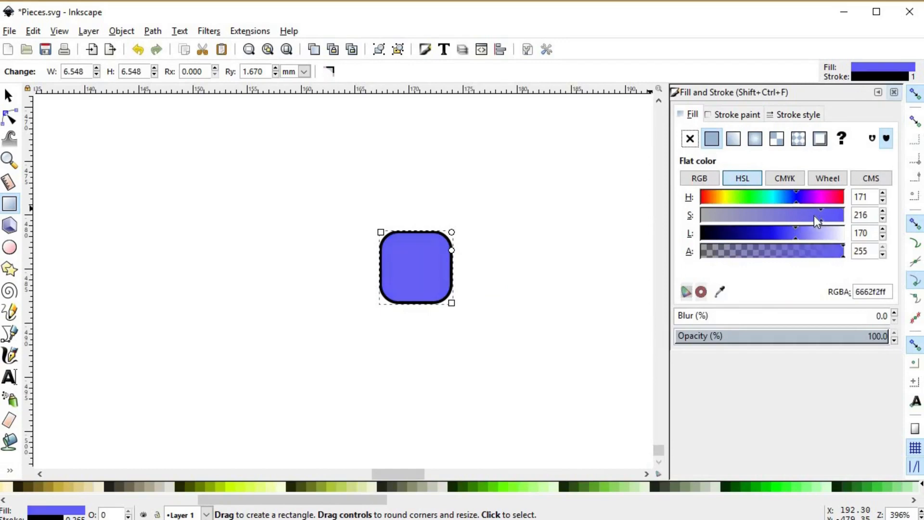
click(807, 235)
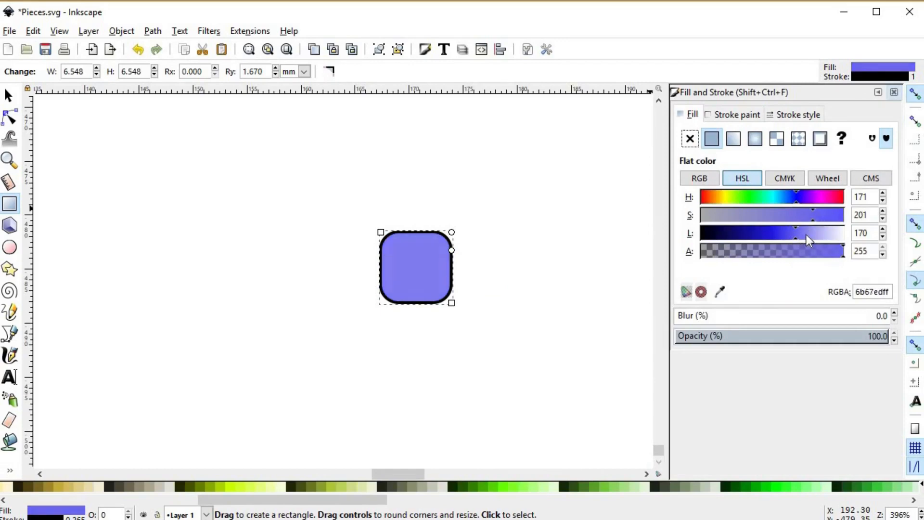
click(827, 215)
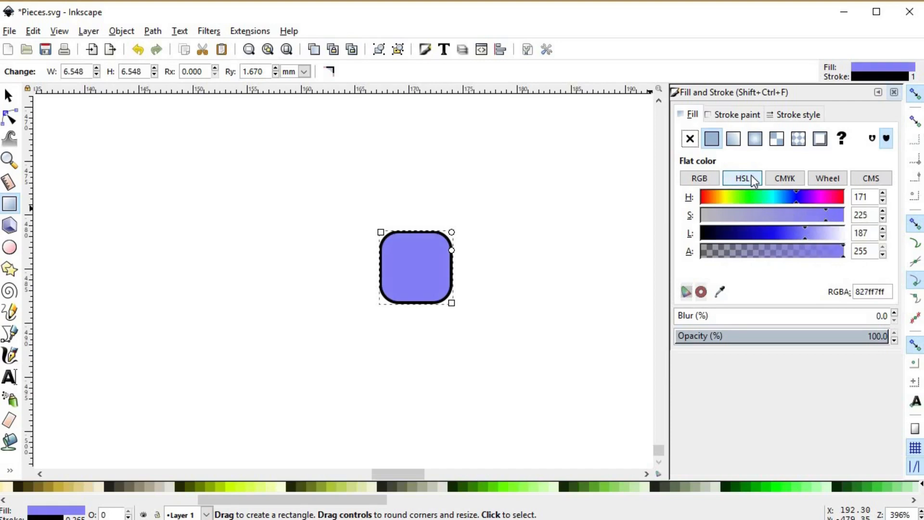
- Sample the rounded square's own fill color with the Dropper and assign it to the stroke
click(732, 117)
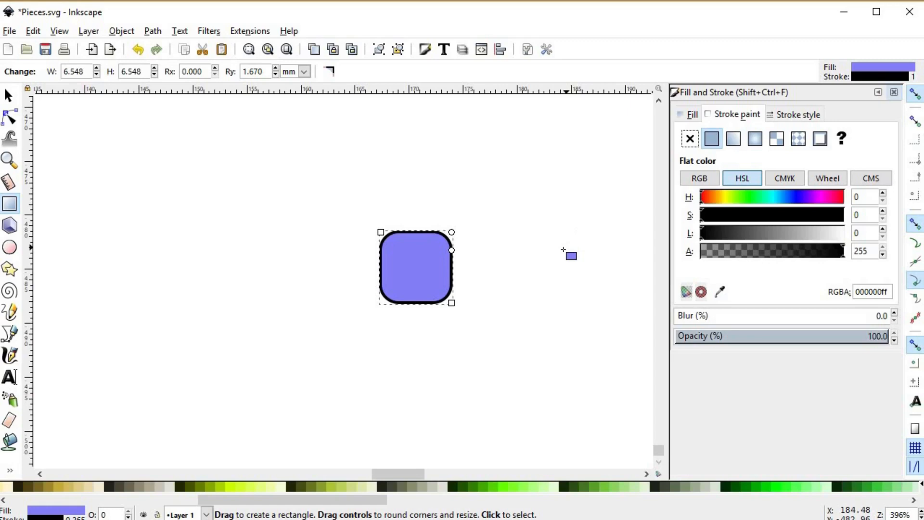
key(d)
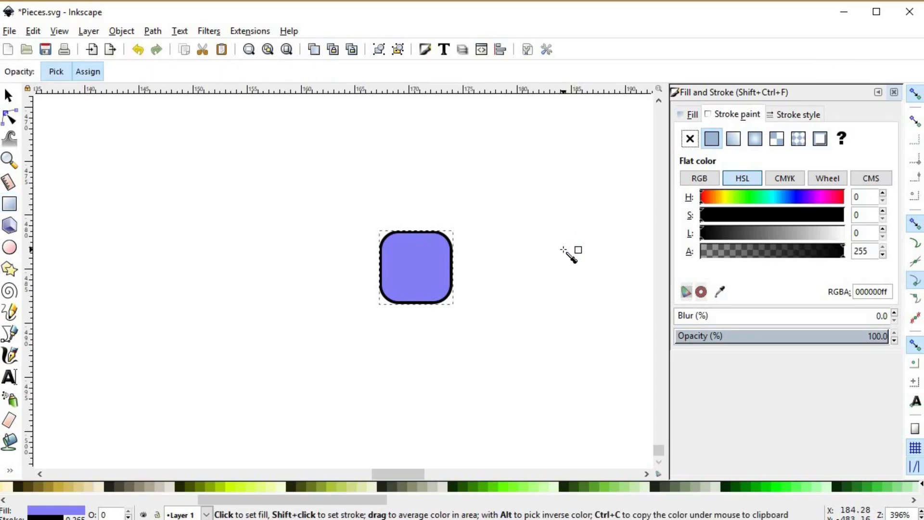
shift+click(429, 260)
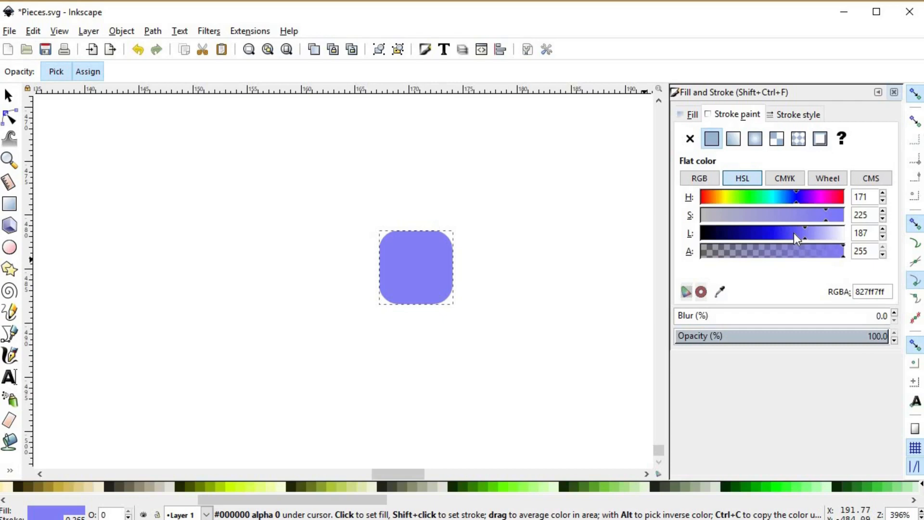
- Darken the rounded square's stroke color to HSL lightness 74 and saturation 187
drag(757, 231, 741, 232)
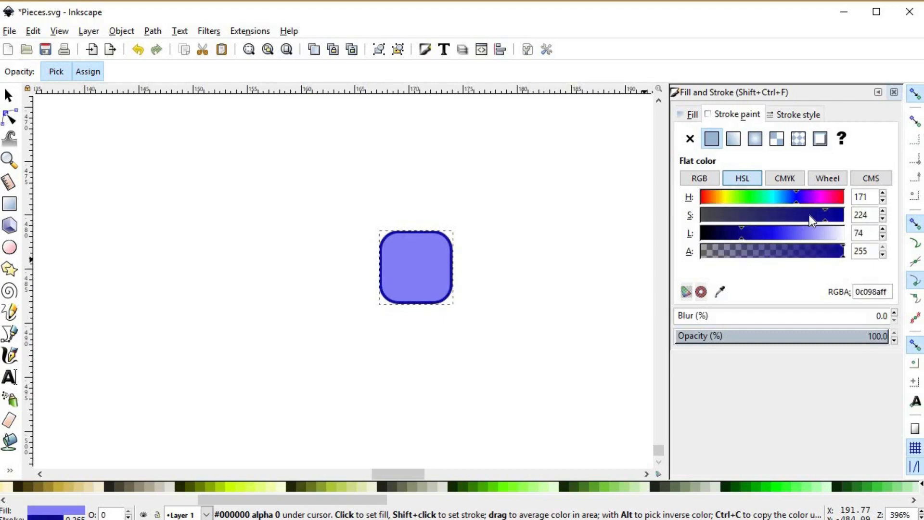
click(809, 215)
click(807, 215)
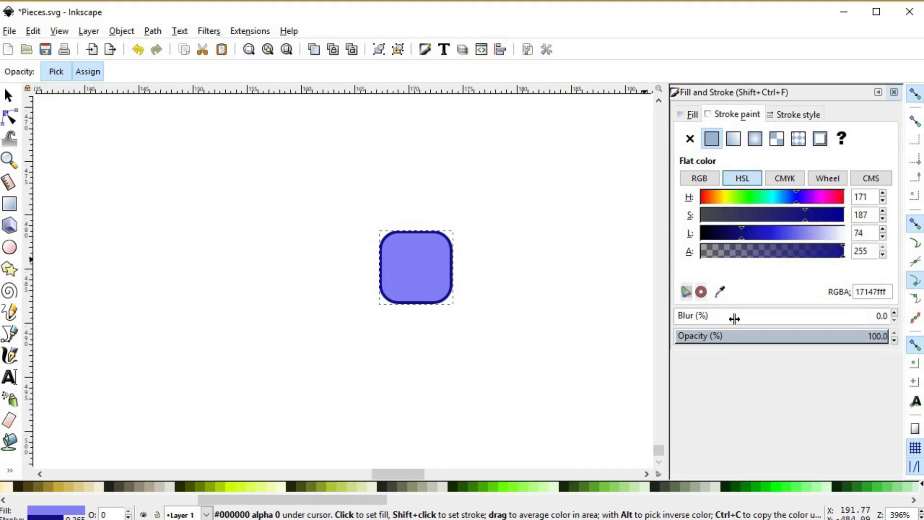
- Switch the rounded square's stroke width unit to px and set the width to 2 px
click(788, 117)
click(818, 136)
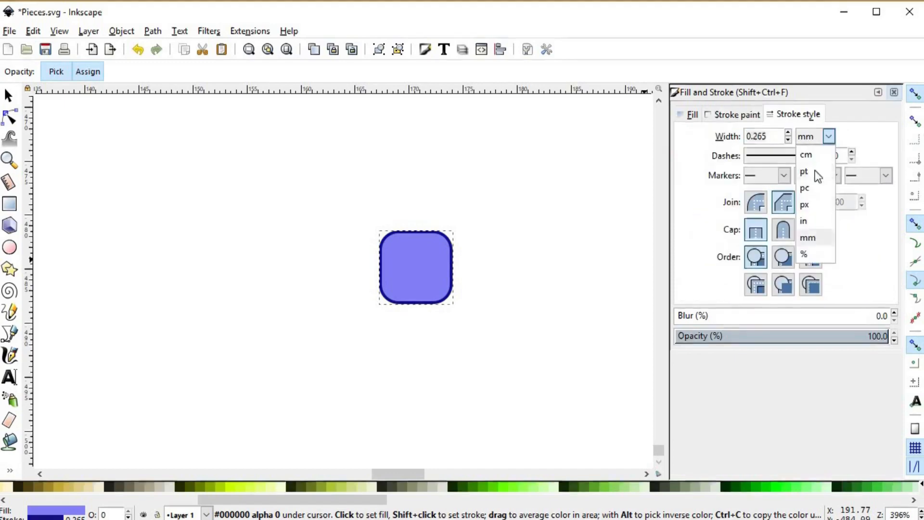
click(809, 204)
text(3)
key(Return)
triple_click(757, 136)
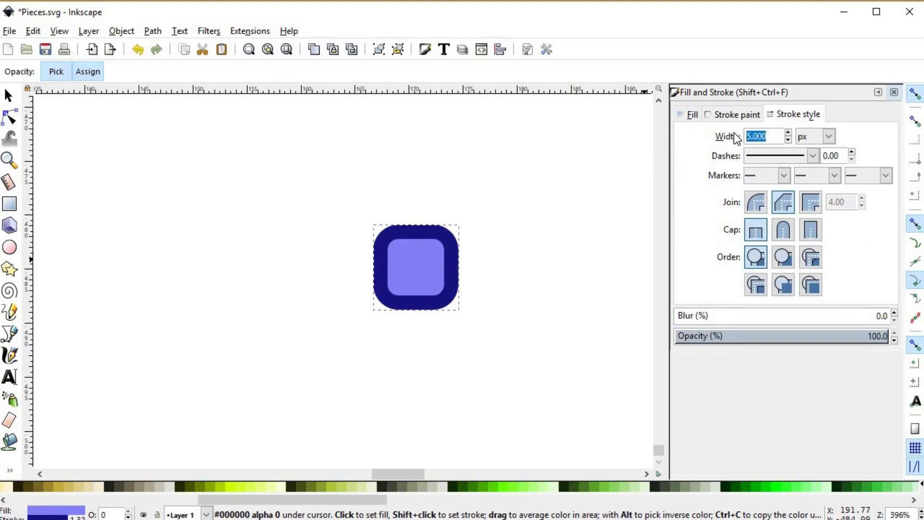
text(2)
key(Return)
key(s)
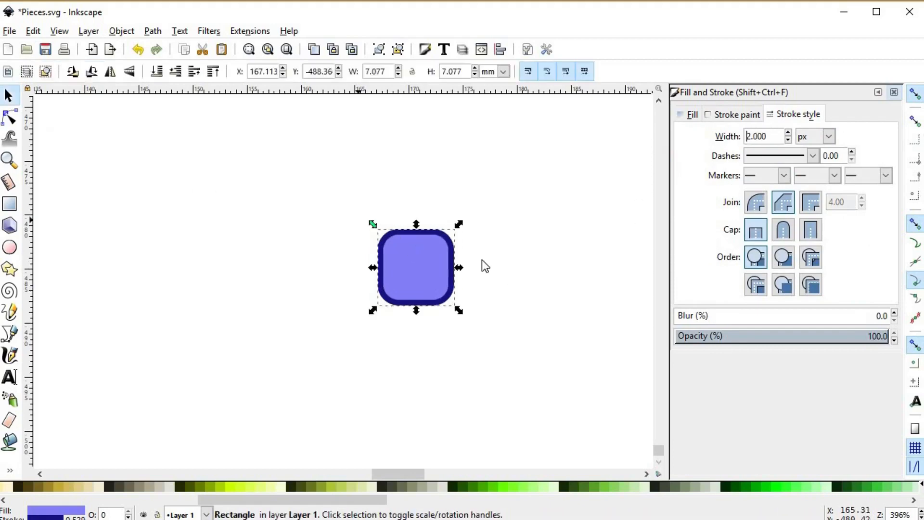
- Set the rounded square's stroke width to 1.5 px and deselect it
triple_click(775, 136)
text(1.5)
key(Return)
click(545, 282)
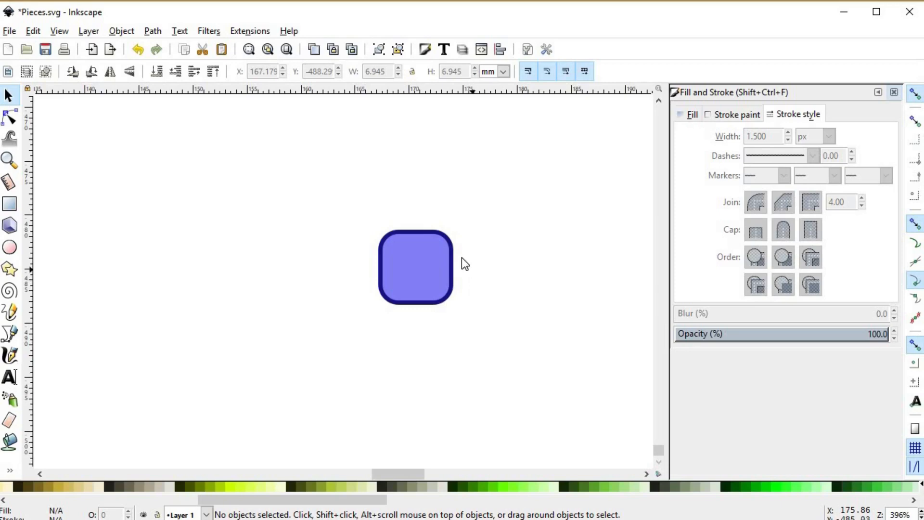
- Draw a closed right triangle with the Pen tool over the square's lower-right half, running diagonally between opposite corners
scroll(457, 258, up, 3)
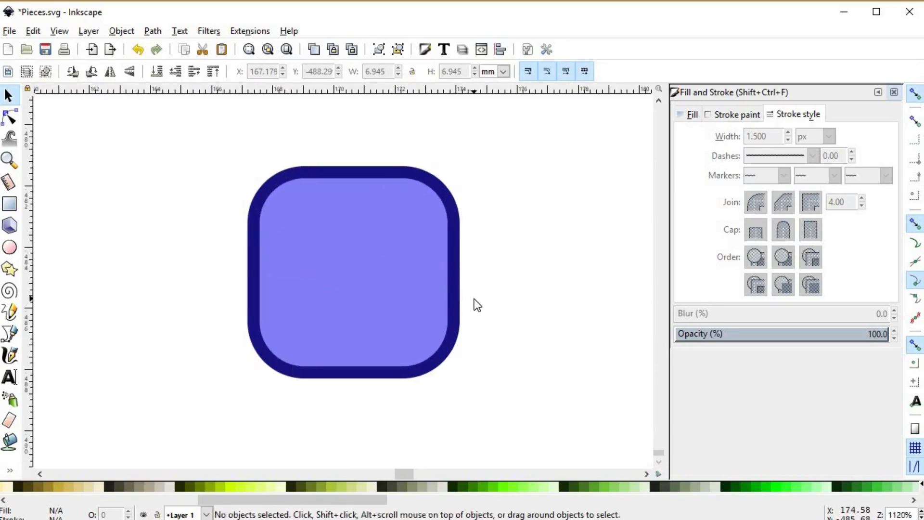
key(b)
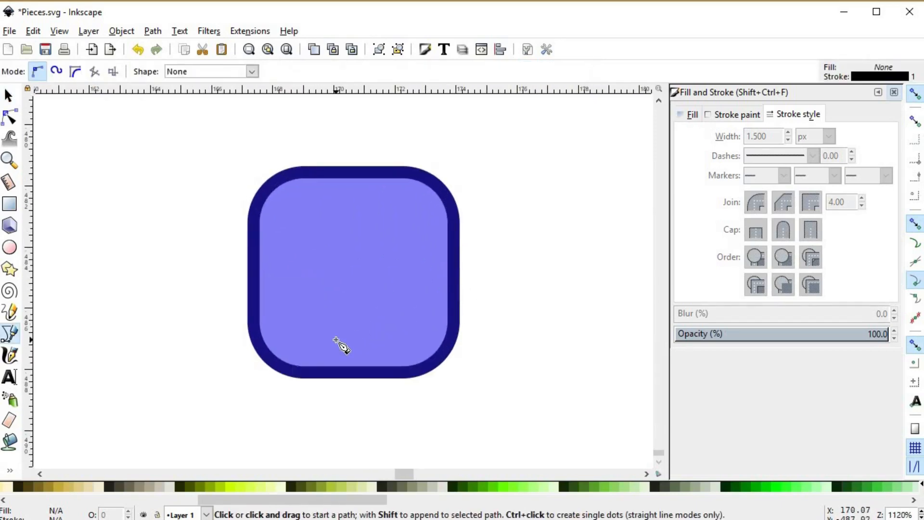
click(254, 372)
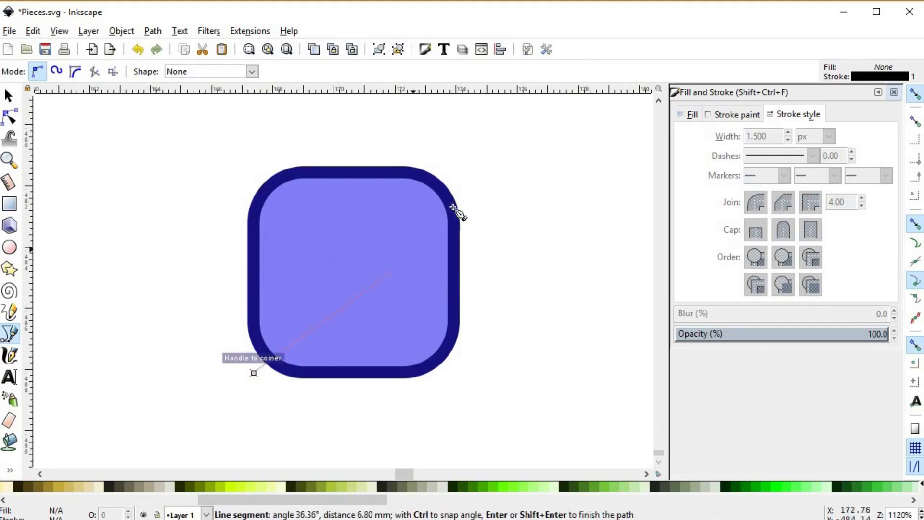
click(455, 173)
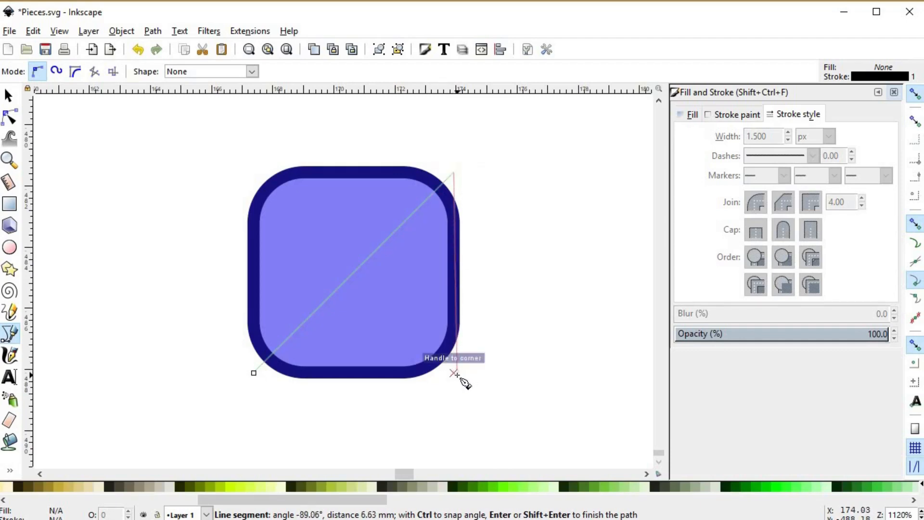
click(457, 374)
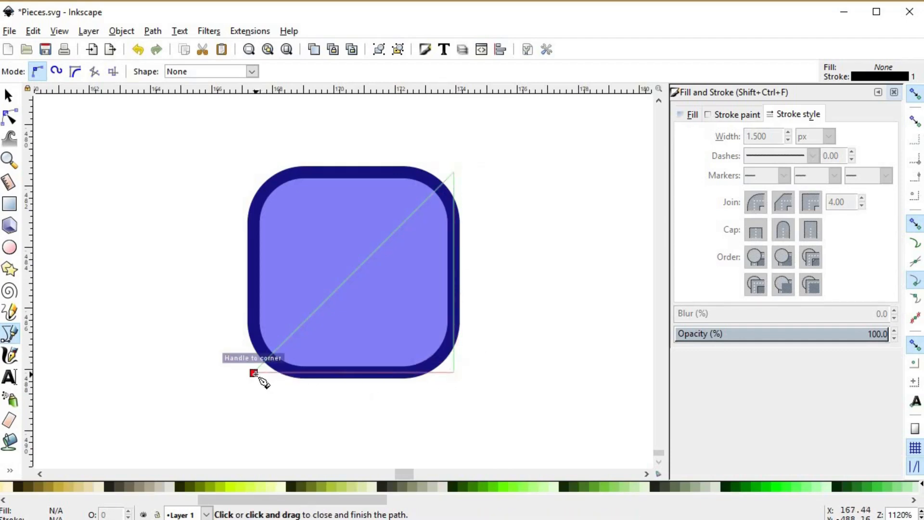
click(383, 423)
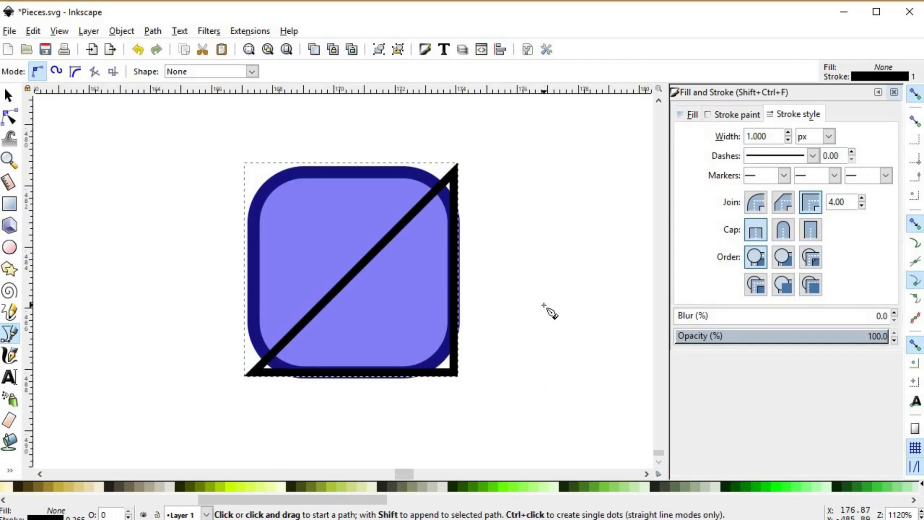
- Intersect the triangle with a duplicate of the rounded square raised above it, trimming the triangle to the rounded corners
key(s)
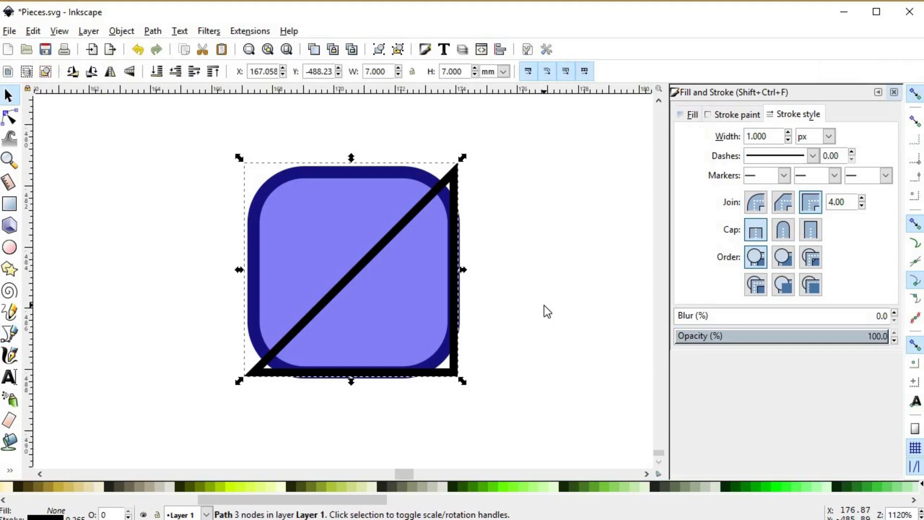
click(374, 187)
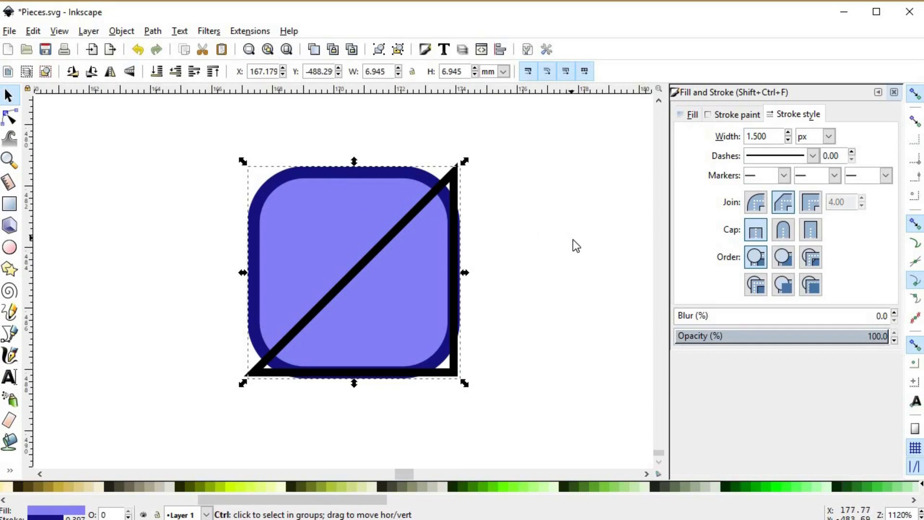
key(Page_Up)
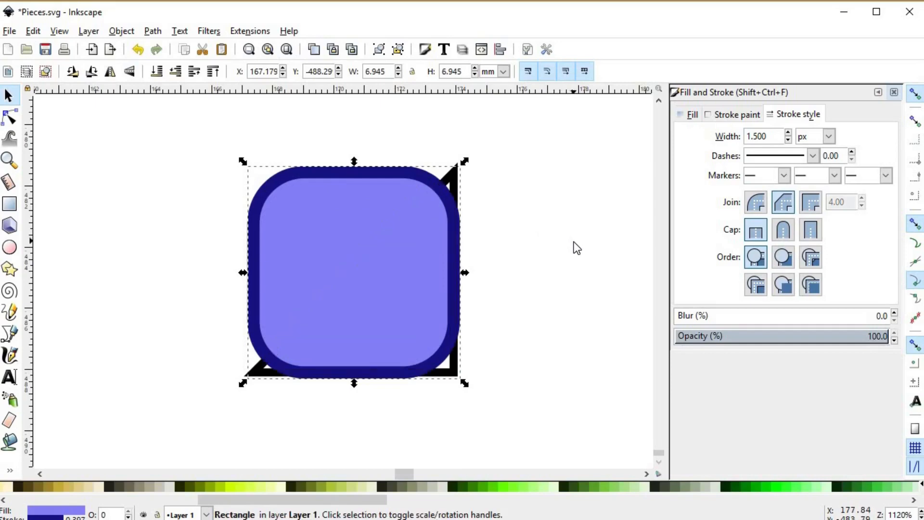
shift+click(460, 368)
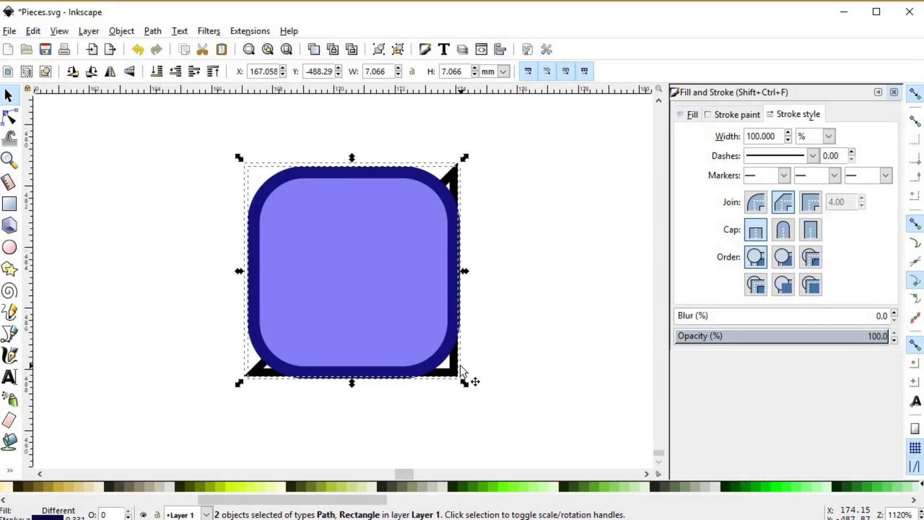
key(ctrl+asterisk)
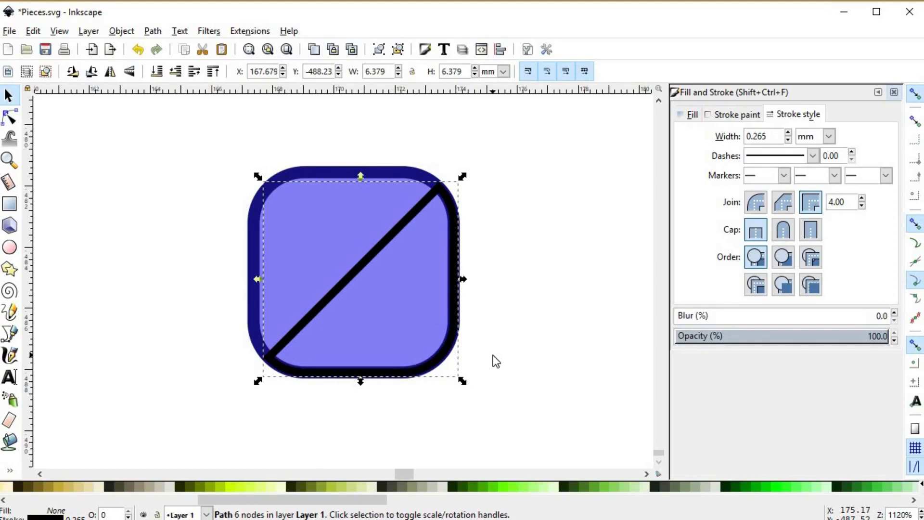
- Fill the trimmed triangle with the square's fill color sampled by the Dropper and remove its stroke
key(d)
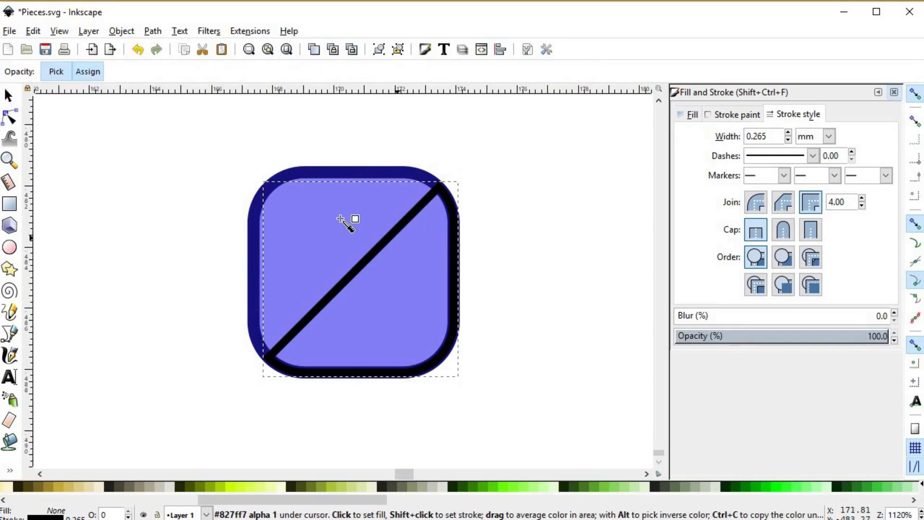
click(339, 219)
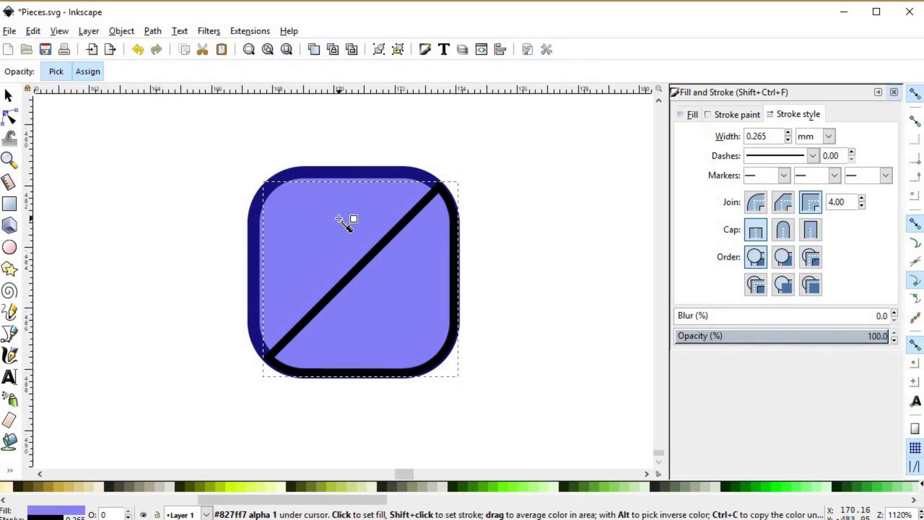
key(s)
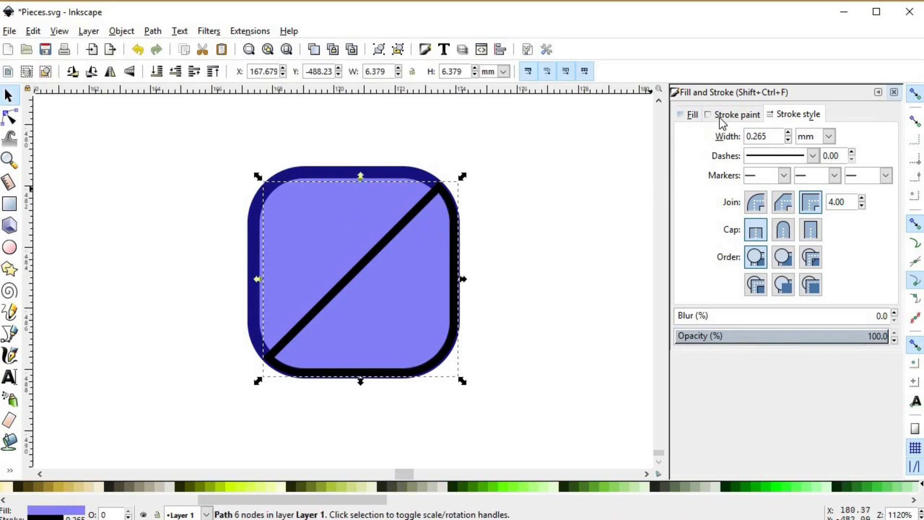
click(722, 119)
click(690, 139)
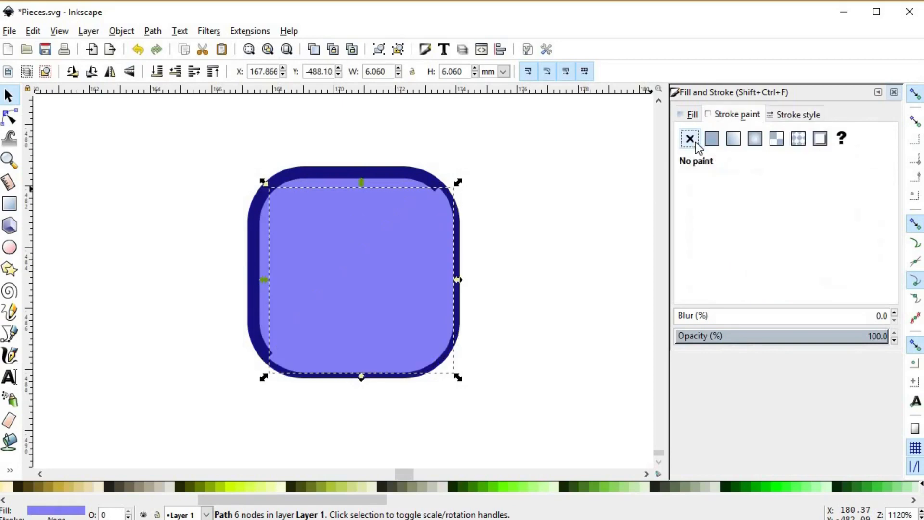
- Lighten the trimmed triangle's fill to HSL hue 172, saturation 250 and lightness 206
click(693, 115)
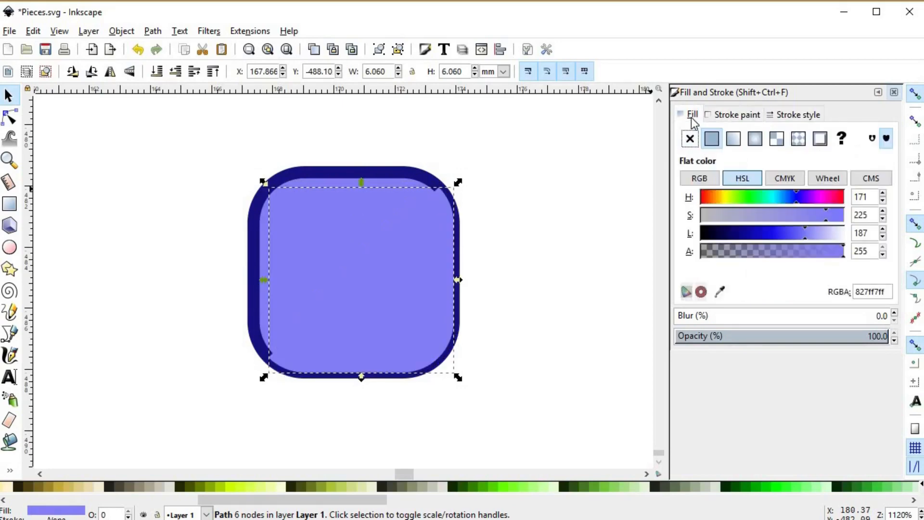
click(787, 233)
click(814, 234)
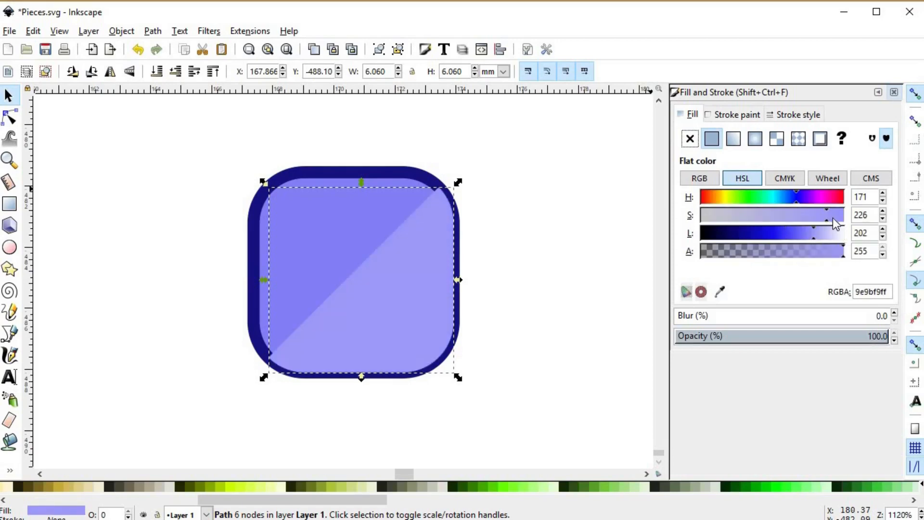
drag(833, 217, 842, 217)
click(817, 233)
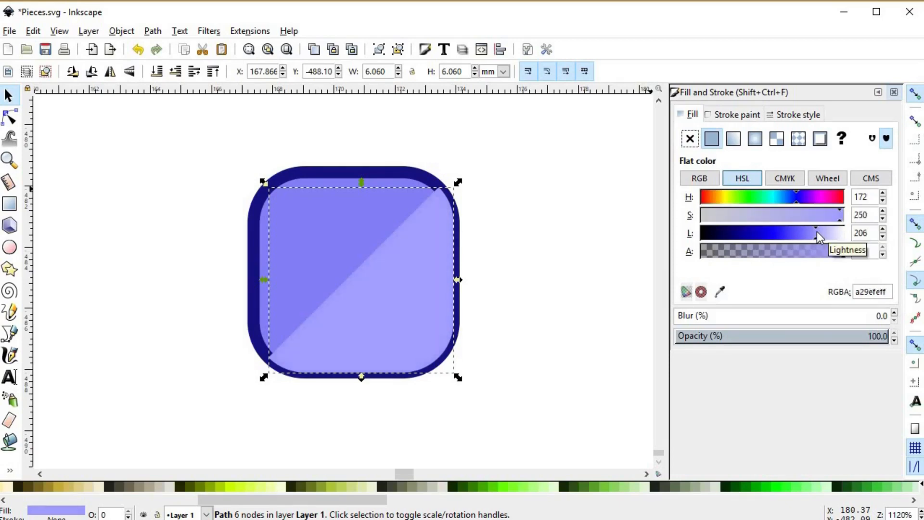
click(529, 252)
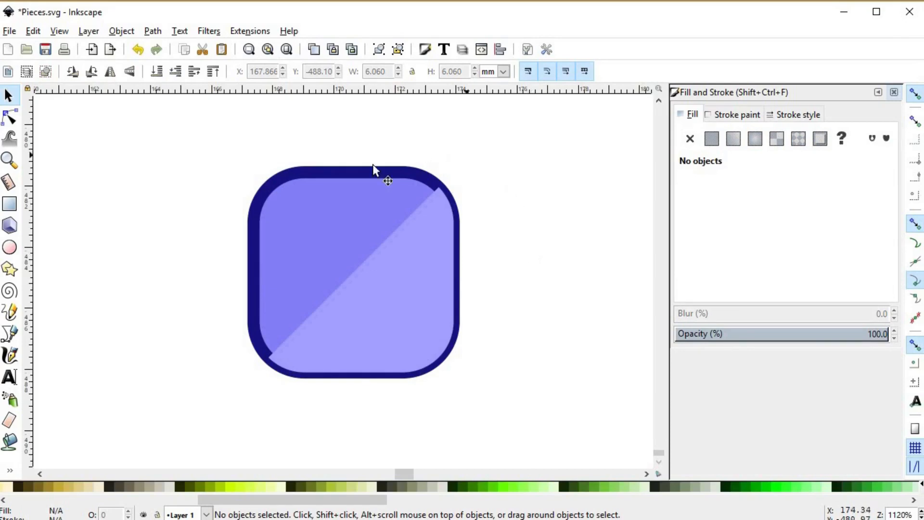
- Duplicate the rounded square above the light triangle and remove the copy's fill, leaving only its dark outline on top
ctrl+click(343, 187)
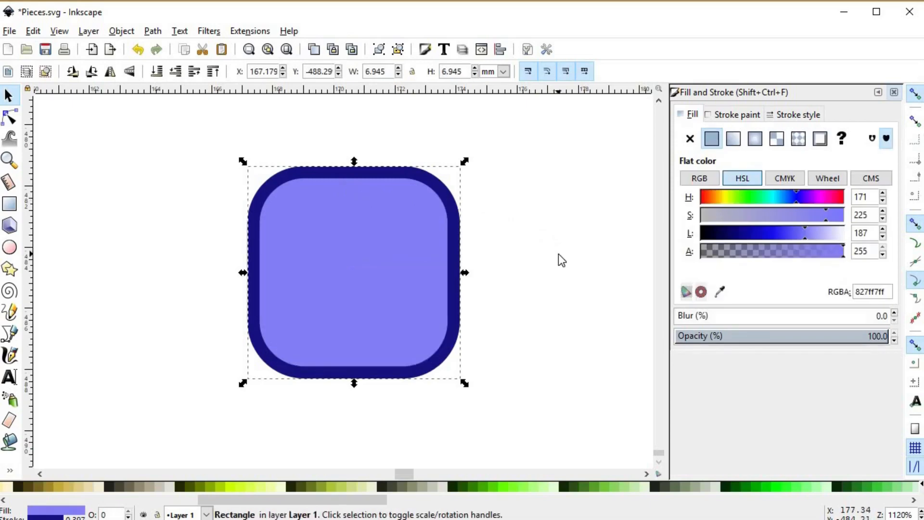
click(690, 139)
click(521, 288)
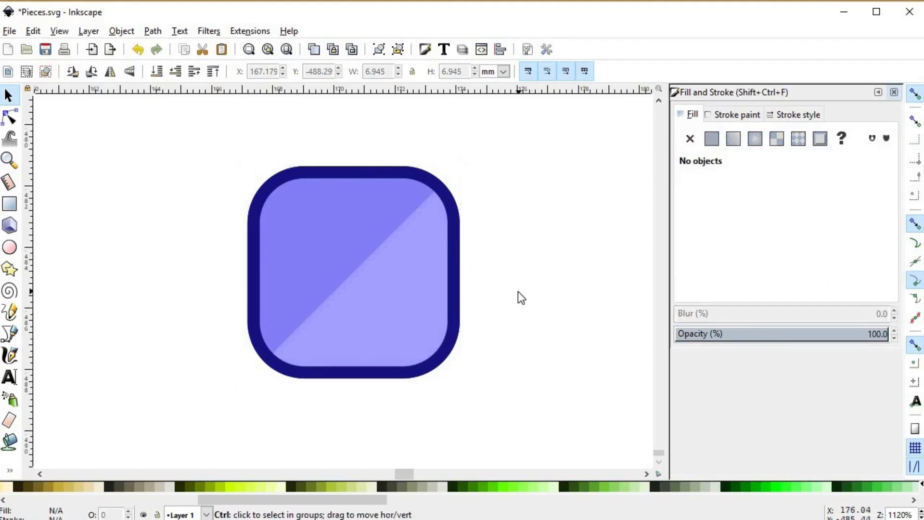
scroll(518, 290, down, 4)
drag(524, 307, 401, 275)
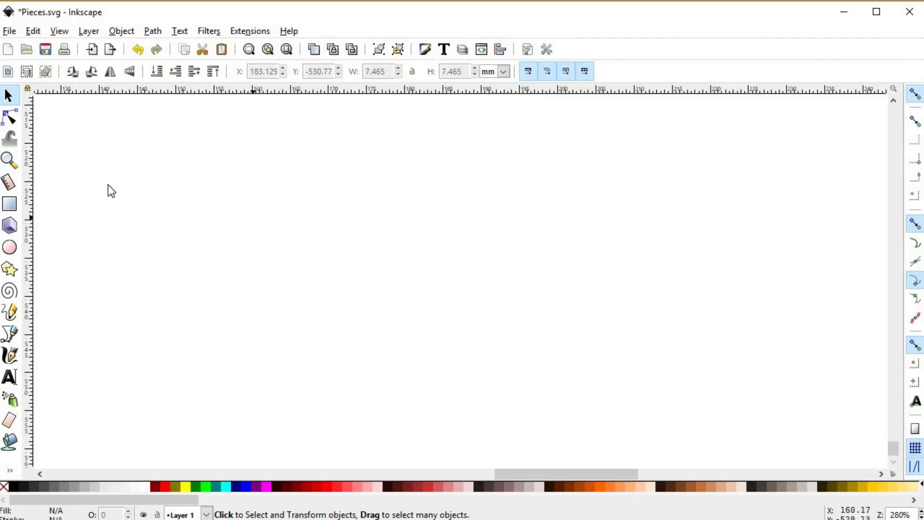
- Draw a gold square about 7.3 mm wide in an empty area and arrange duplicates edge to edge into a four-square J shape
click(13, 203)
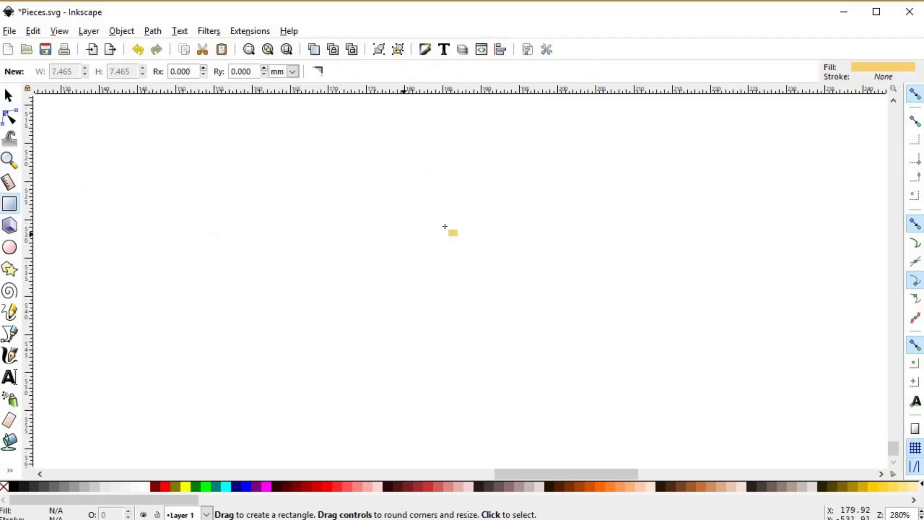
drag(443, 188, 414, 303)
key(s)
key(ctrl+d)
key(ctrl+d)
click(552, 291)
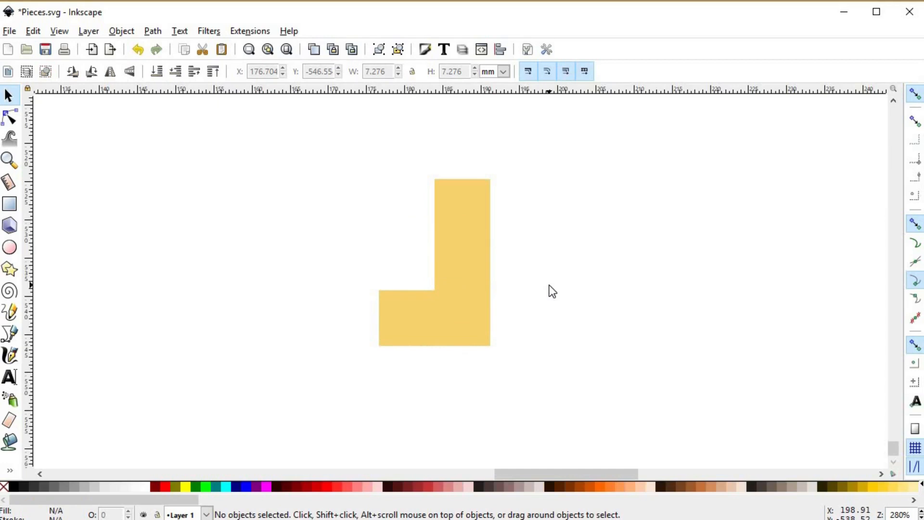
- Union the four gold squares into one J shape and offset a duplicate about 3.1 mm right and 2.2 mm down
drag(304, 142, 558, 378)
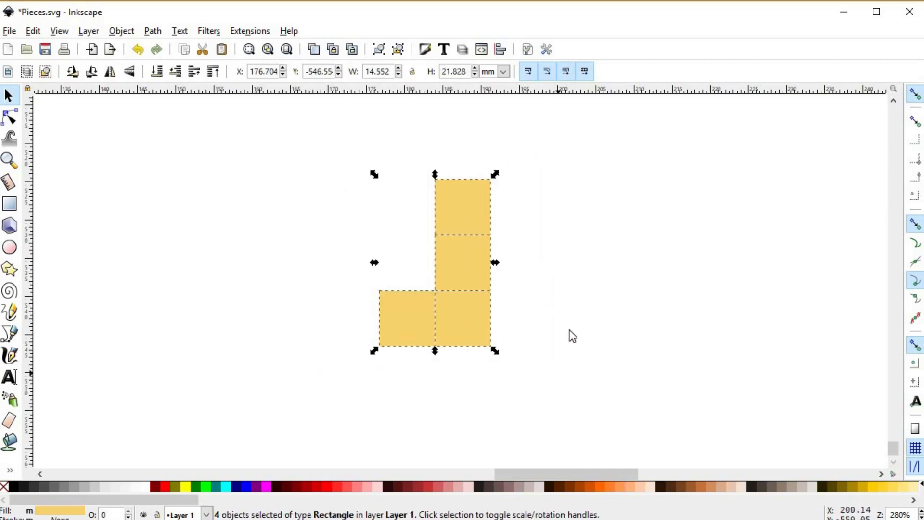
key(ctrl+plus)
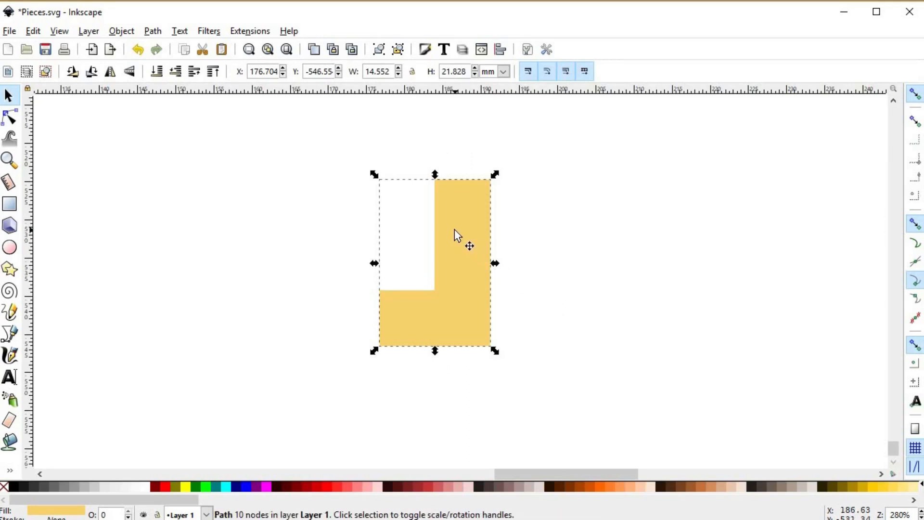
drag(455, 229, 483, 253)
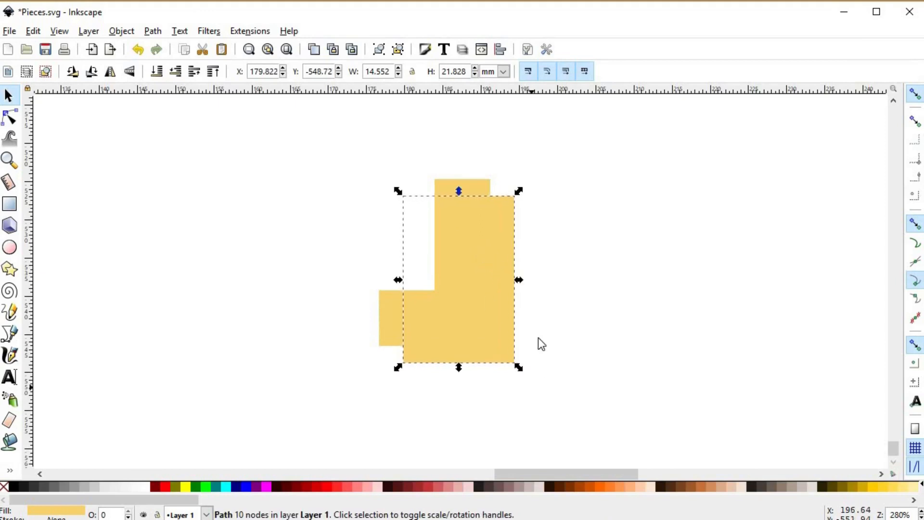
- Recolor the rear, upper-left J shape orange and deselect it
click(479, 188)
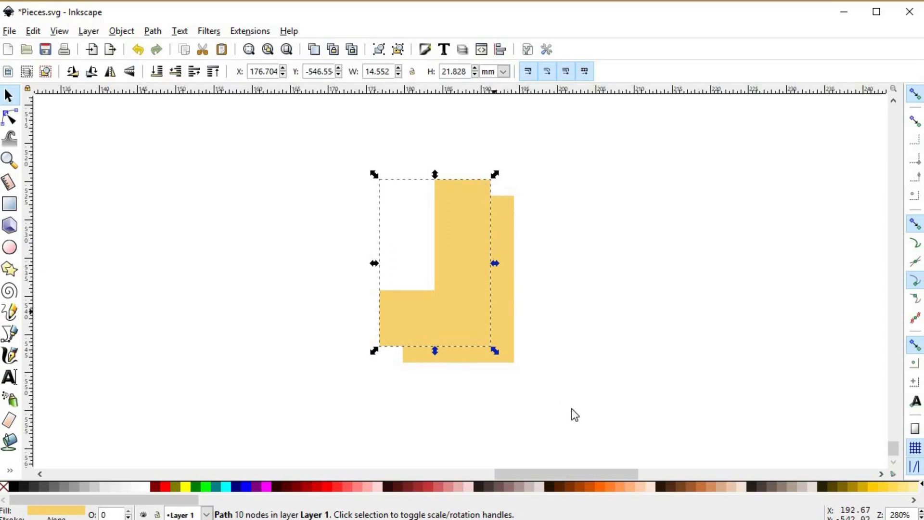
click(599, 484)
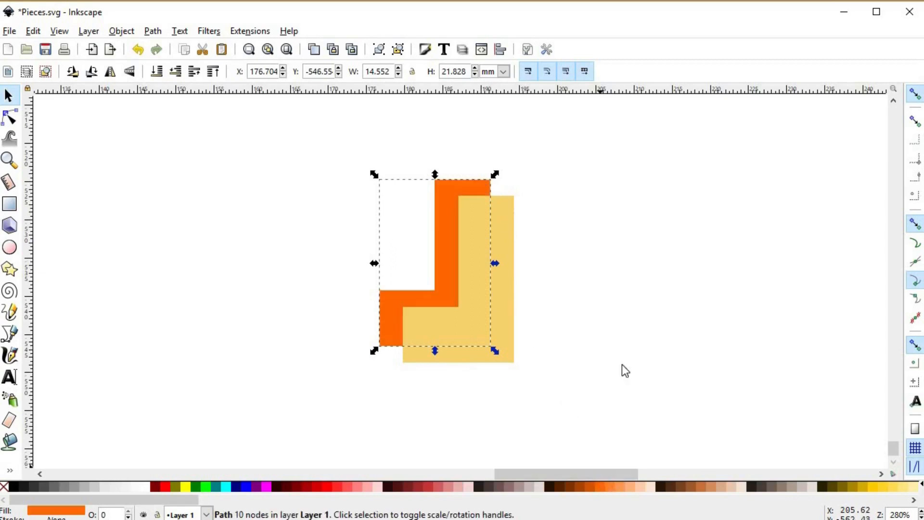
click(583, 264)
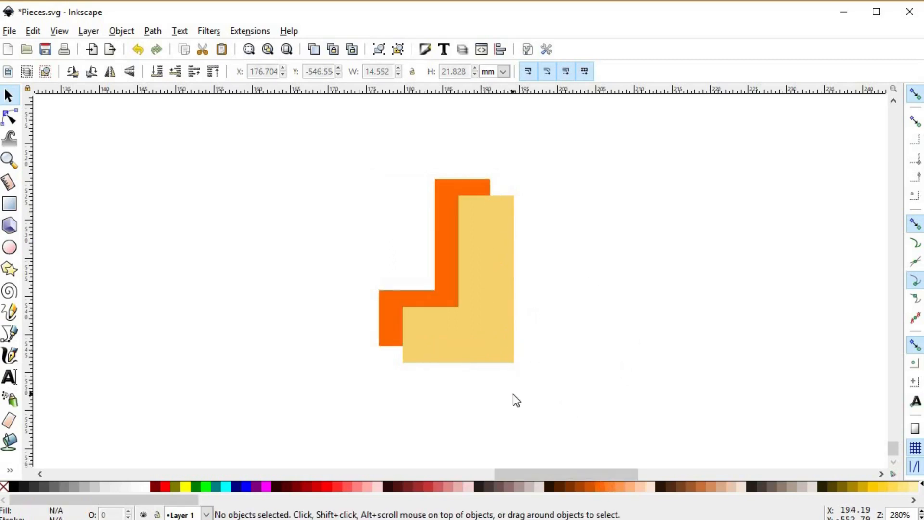
- Draw a closed four-corner path joining the left edges of the orange and gold shapes at the end of the J's foot
key(b)
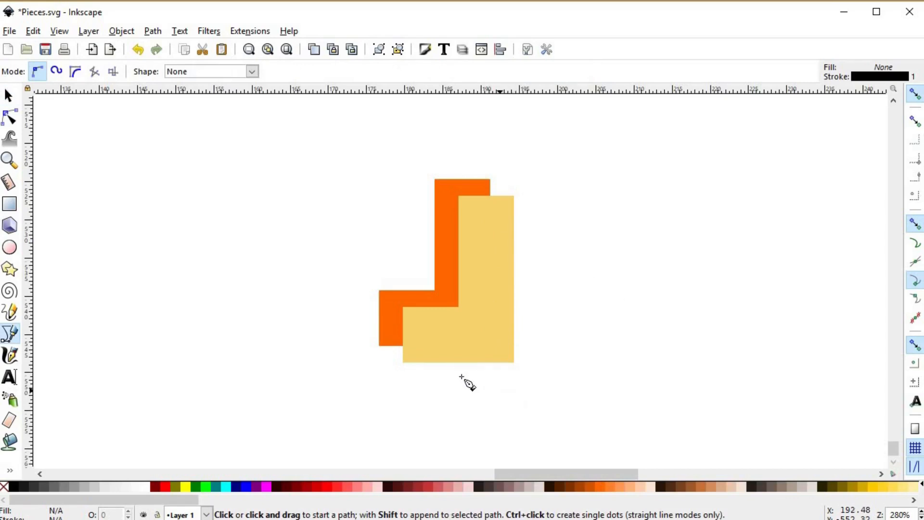
click(387, 352)
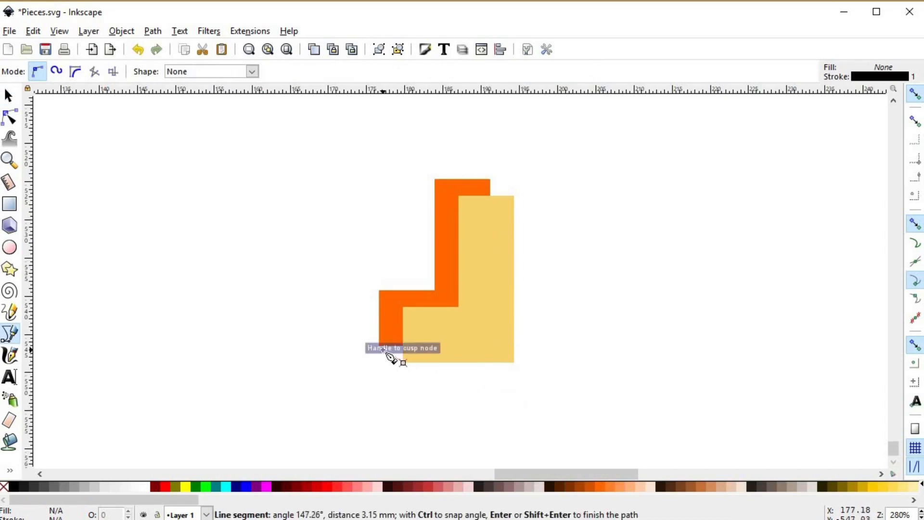
click(379, 345)
click(379, 291)
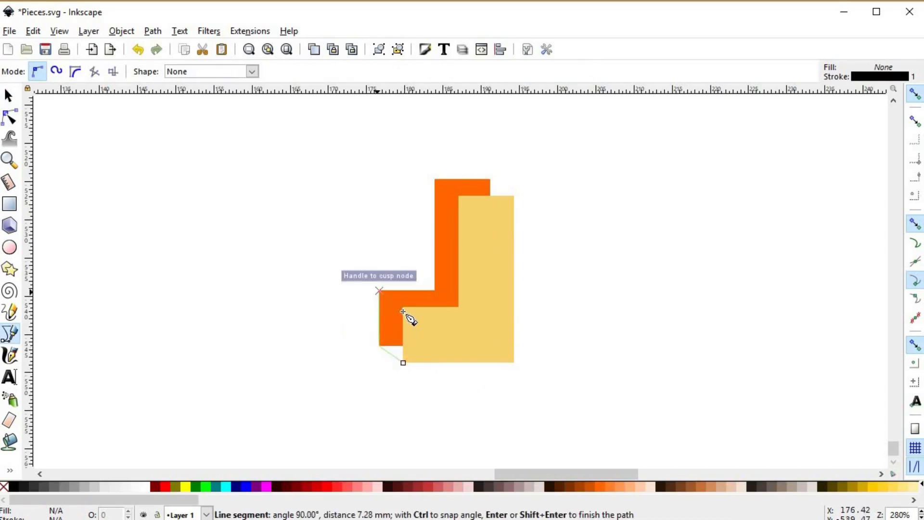
click(404, 307)
click(404, 362)
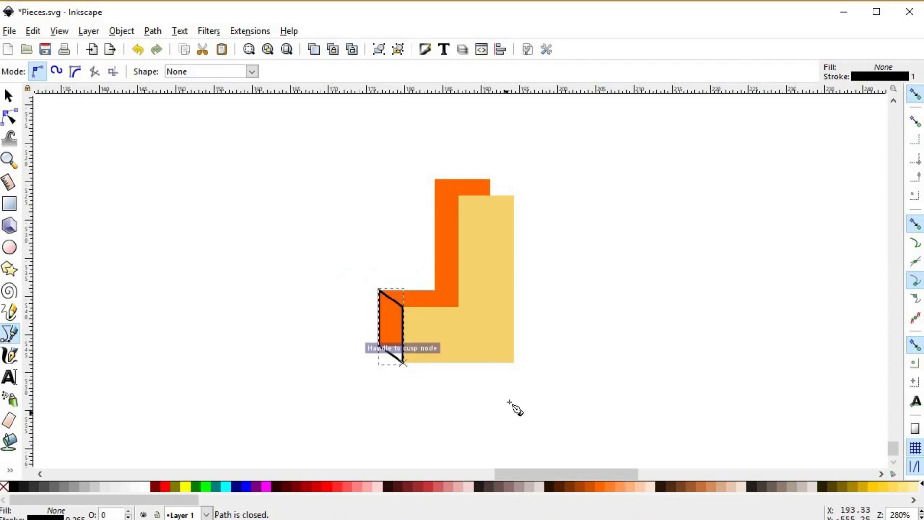
- Draw a closed four-corner path for the top face of the J's foot, snapping to the corners of both shapes
click(456, 306)
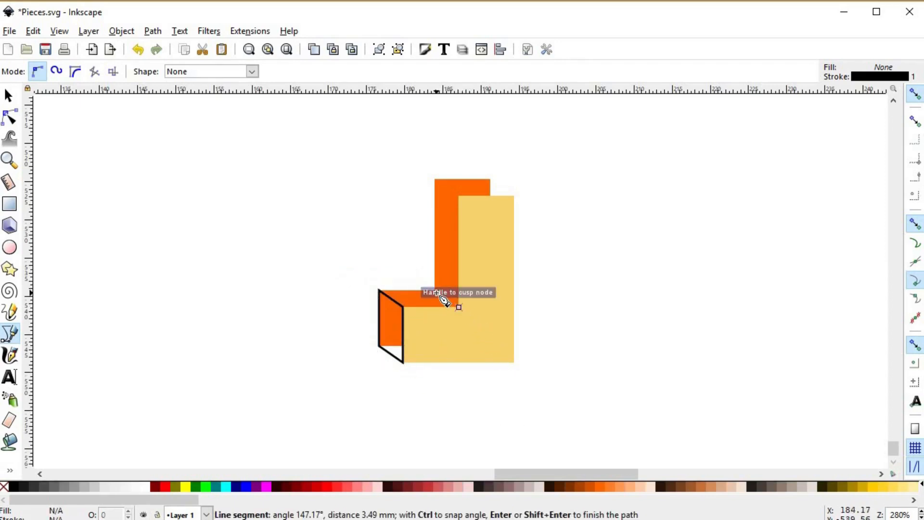
click(435, 291)
click(380, 291)
click(405, 308)
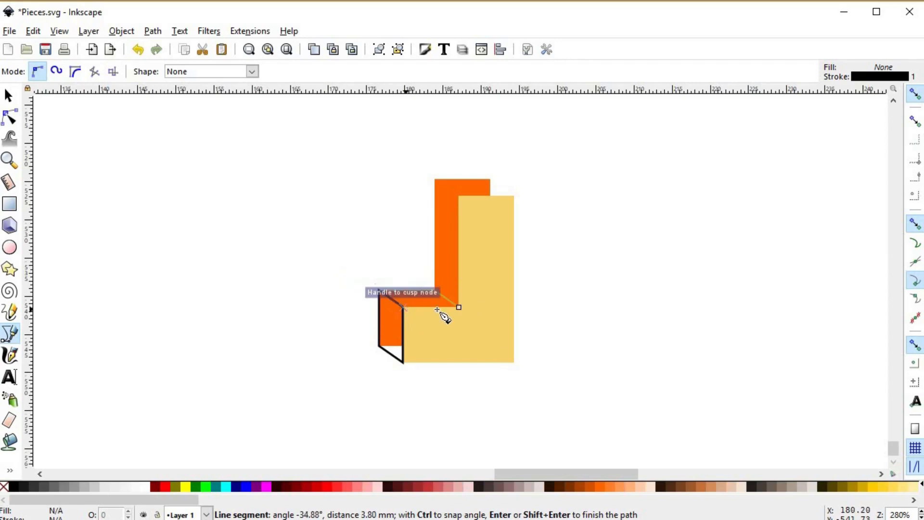
click(459, 308)
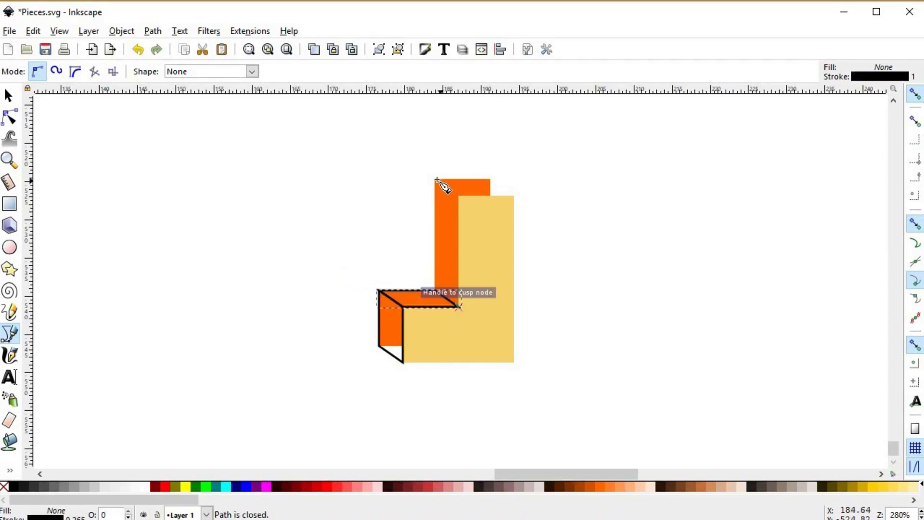
- Draw a closed four-corner path for the left side face of the J's upright, connecting the rear and front corners
click(435, 179)
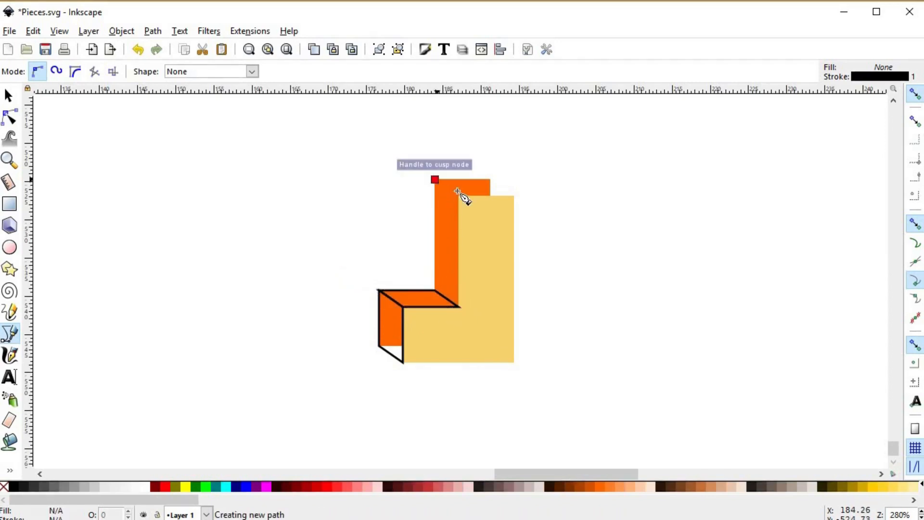
click(459, 307)
click(435, 290)
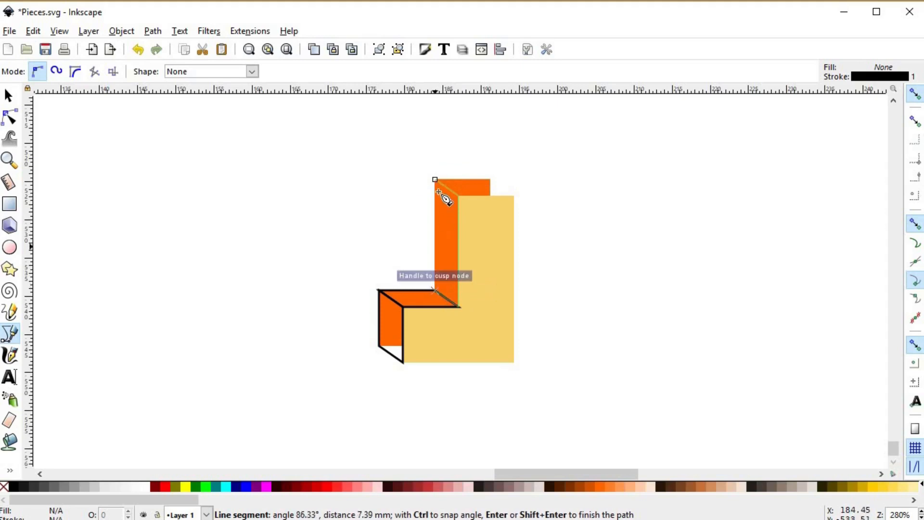
click(435, 179)
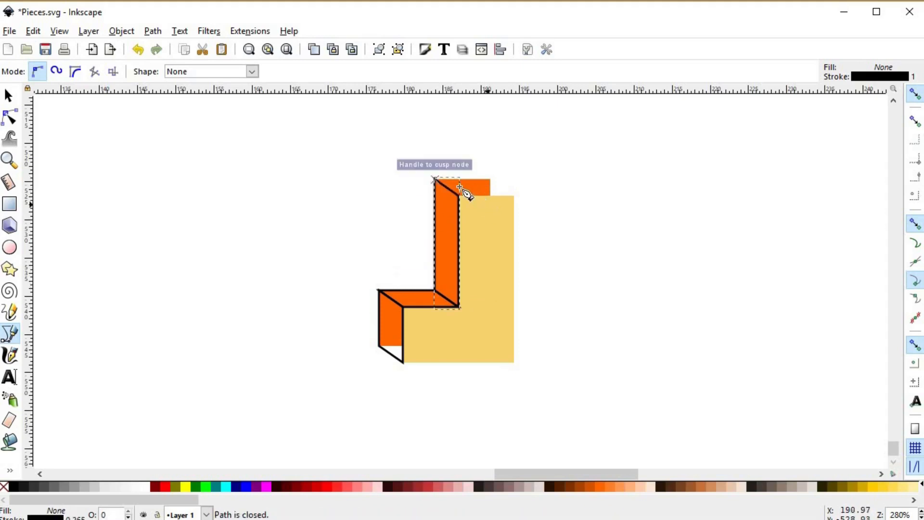
- Draw a closed four-corner path for the top face of the J's upright and deselect it
click(435, 180)
click(509, 196)
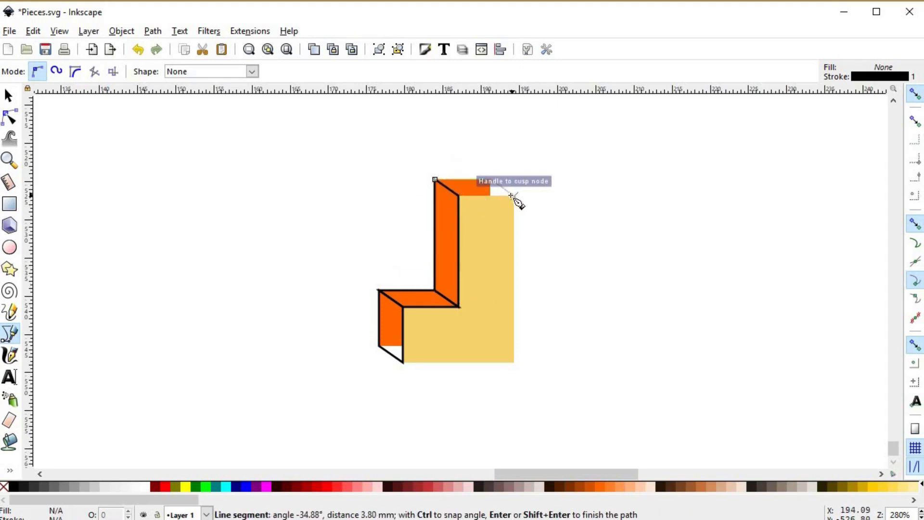
click(435, 180)
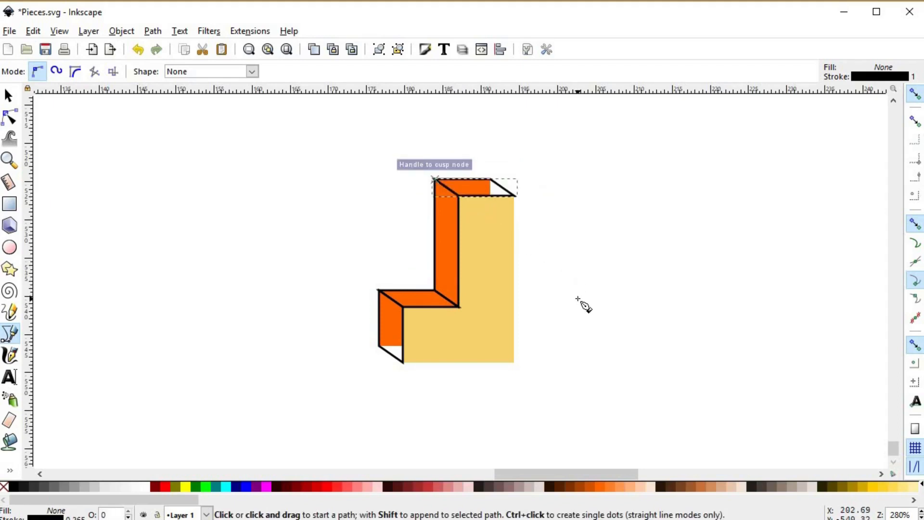
key(s)
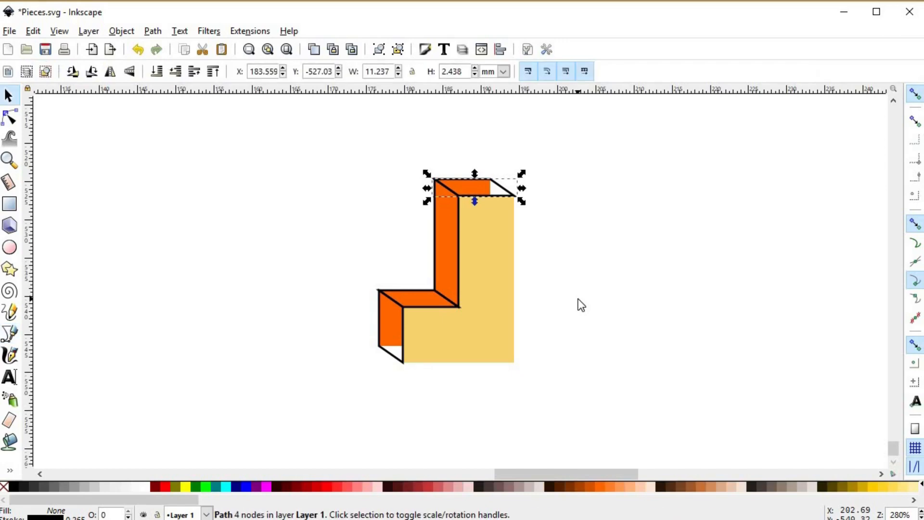
key(Escape)
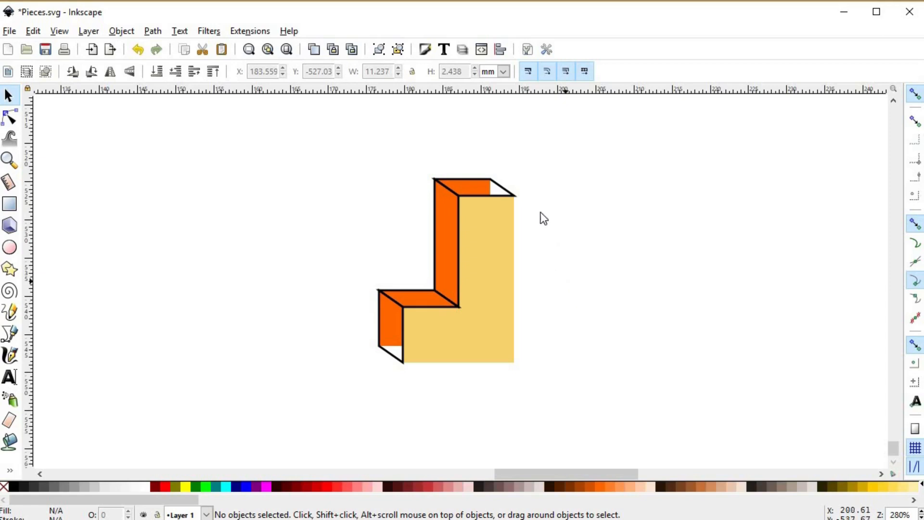
- Fill the top faces of the upright and the foot with light orange and remove their black outlines
click(504, 187)
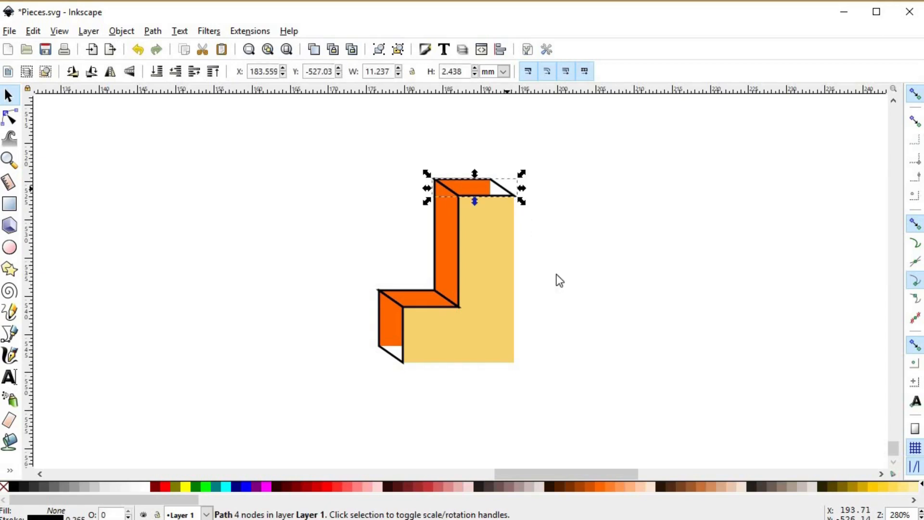
click(633, 484)
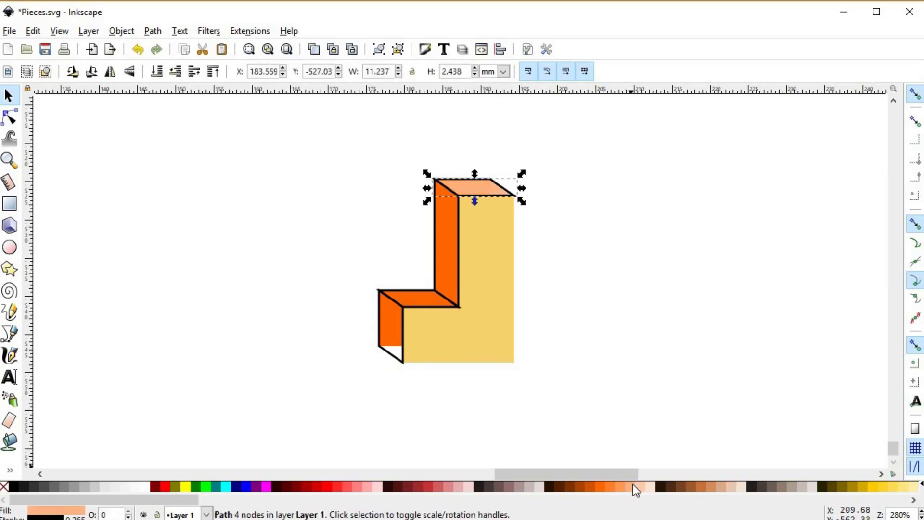
click(386, 295)
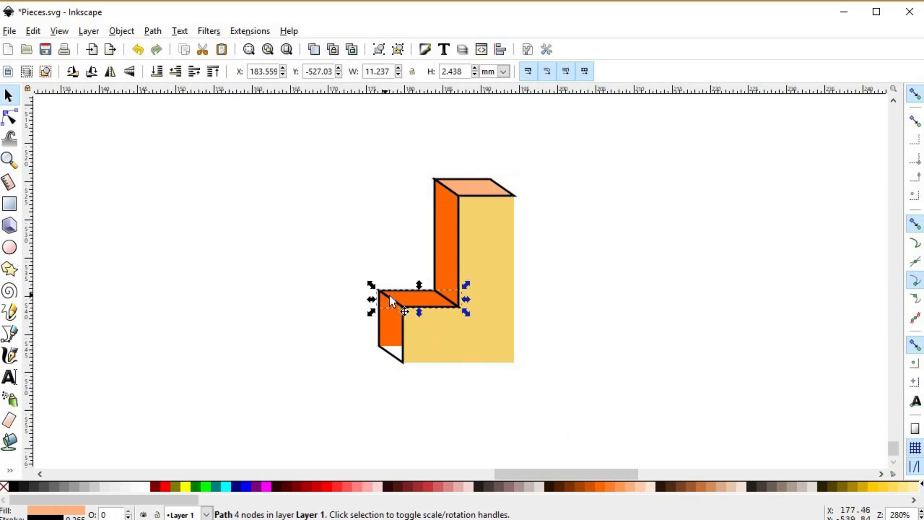
click(629, 487)
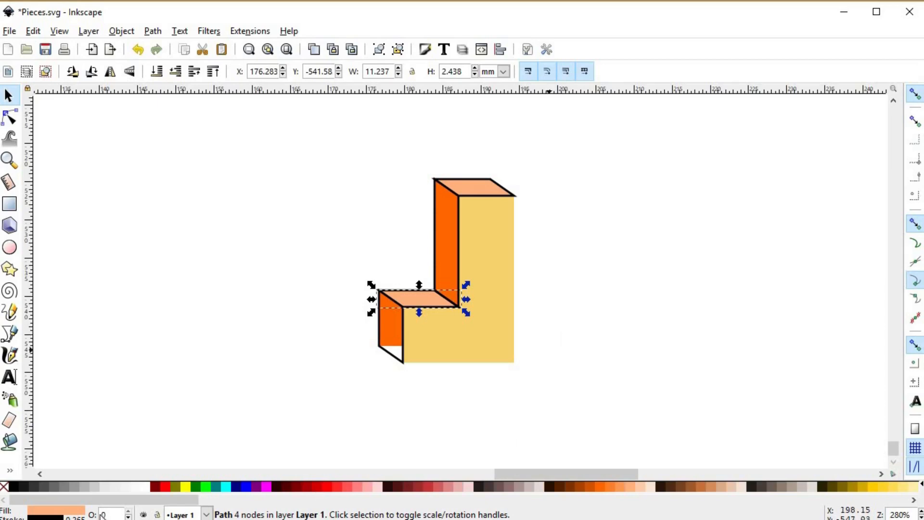
shift+click(3, 486)
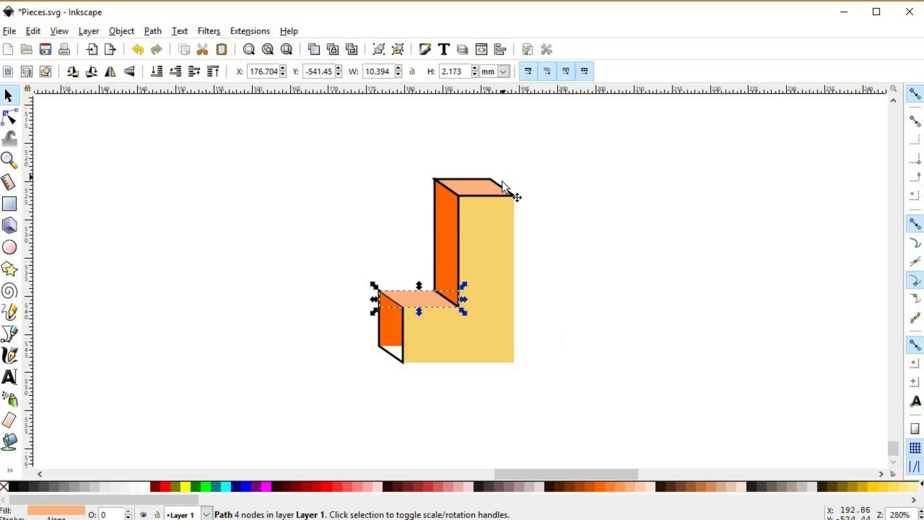
click(505, 190)
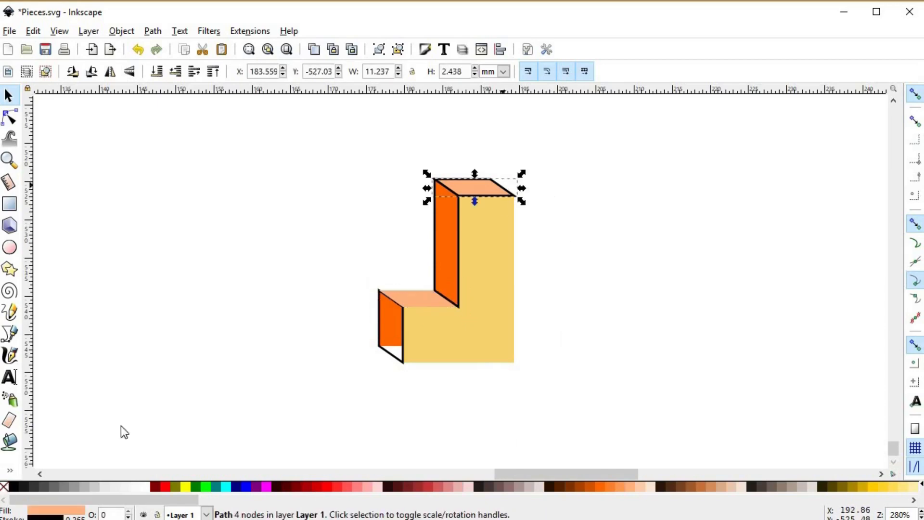
click(299, 272)
- Fill both left side faces of the J with orange #FF7F2A and remove their outlines
click(447, 251)
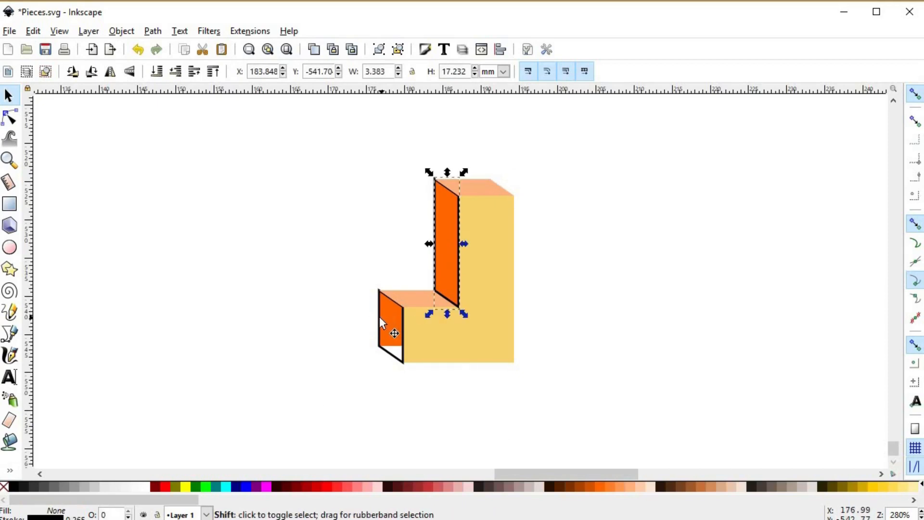
shift+click(386, 318)
click(611, 487)
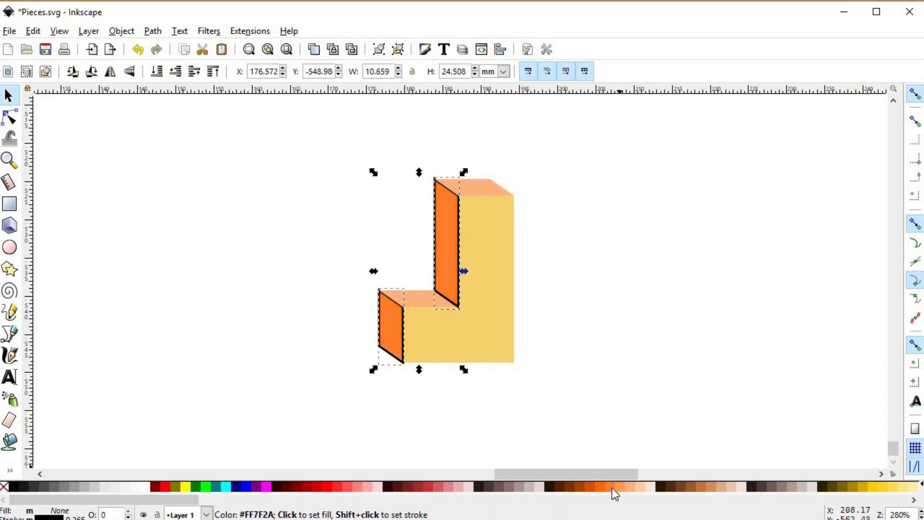
shift+click(4, 487)
click(583, 284)
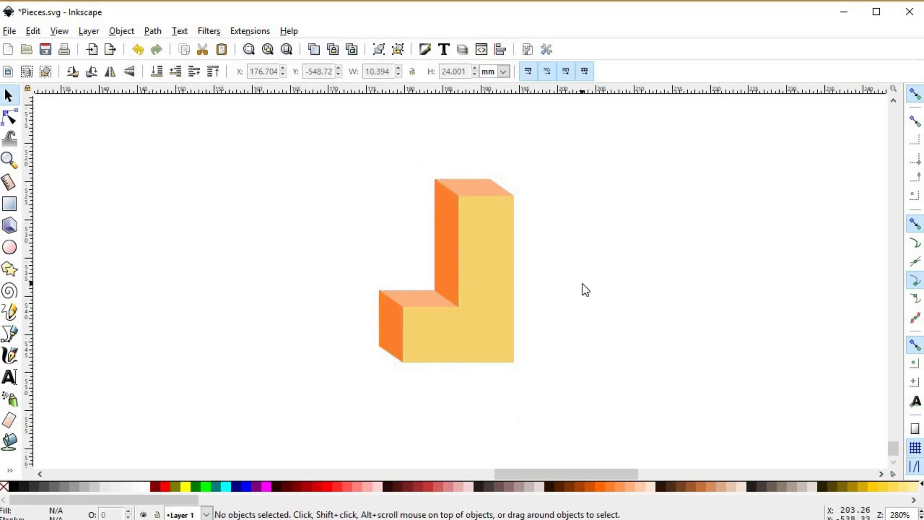
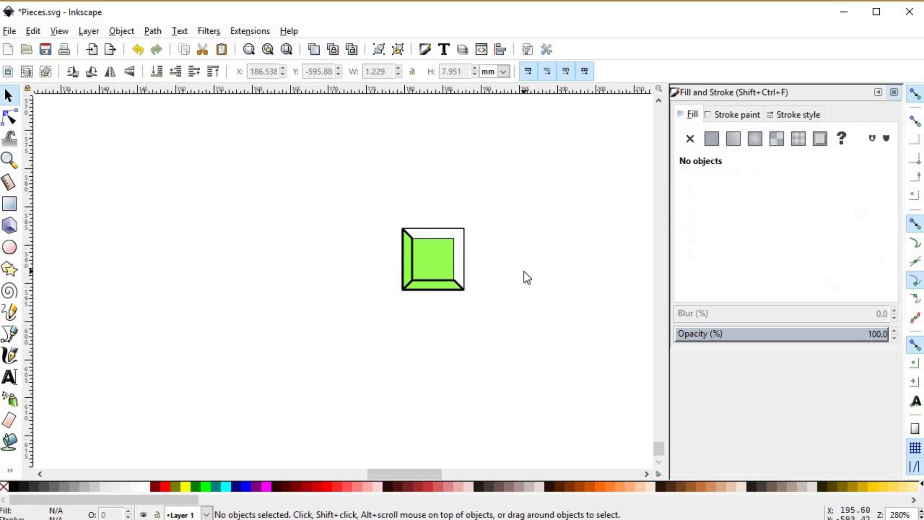
- Remove the outline of the green block's bottom bevel and lower its fill lightness to 0, making it black
ctrl+scroll(496, 262, up, 2)
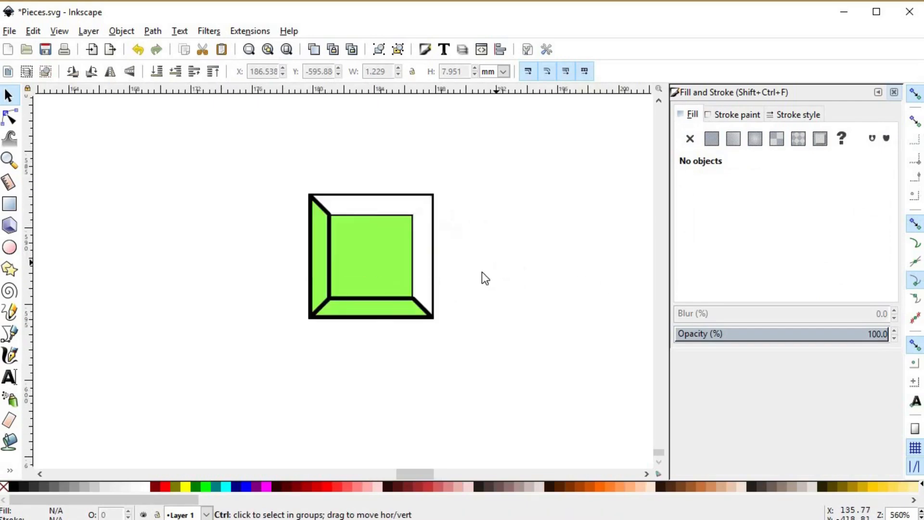
click(385, 322)
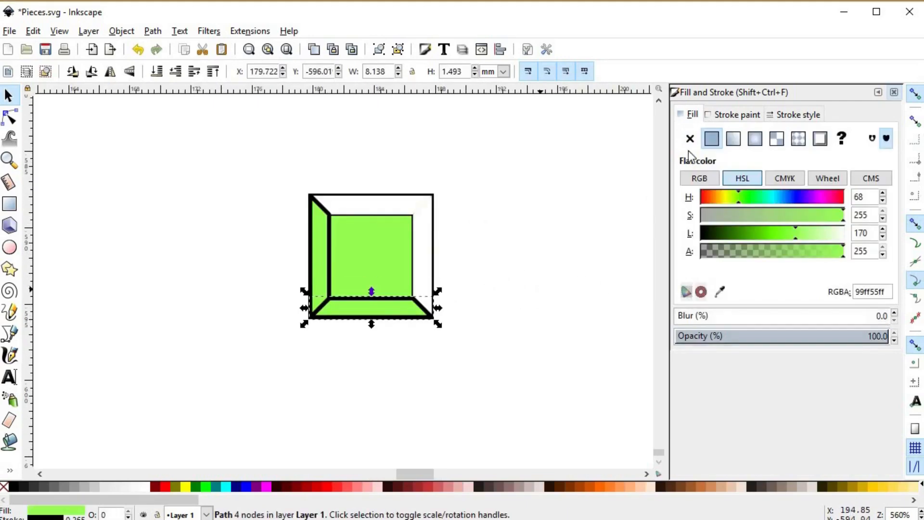
click(725, 119)
click(690, 139)
click(693, 115)
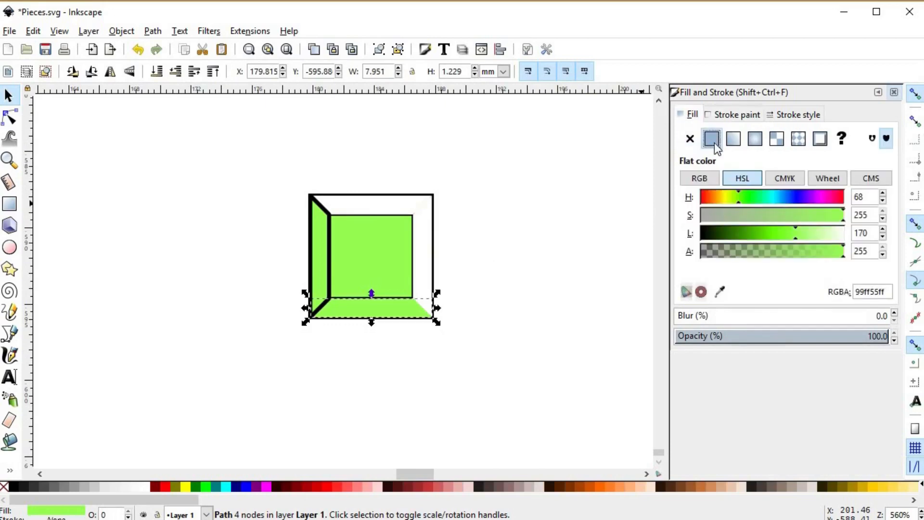
drag(755, 238, 698, 235)
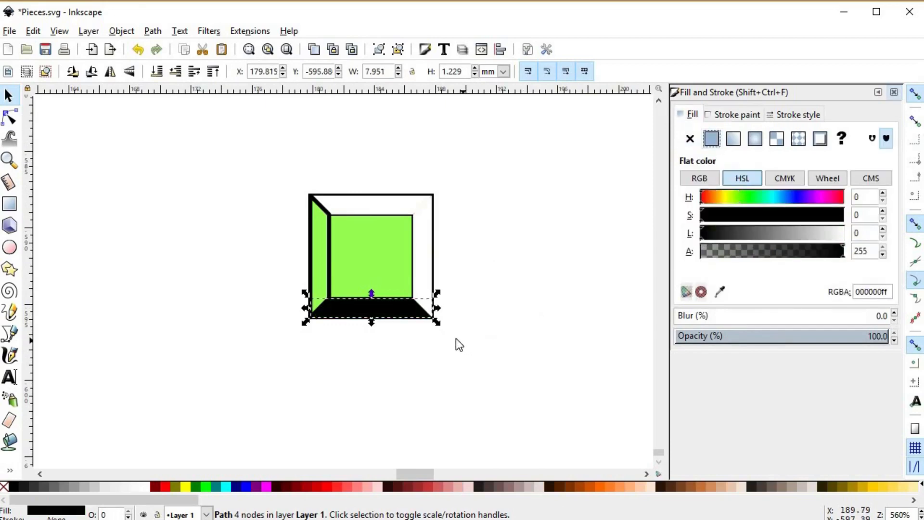
- Lower the left bevel's fill lightness to 0 for solid black, remove its outline and deselect it
click(318, 249)
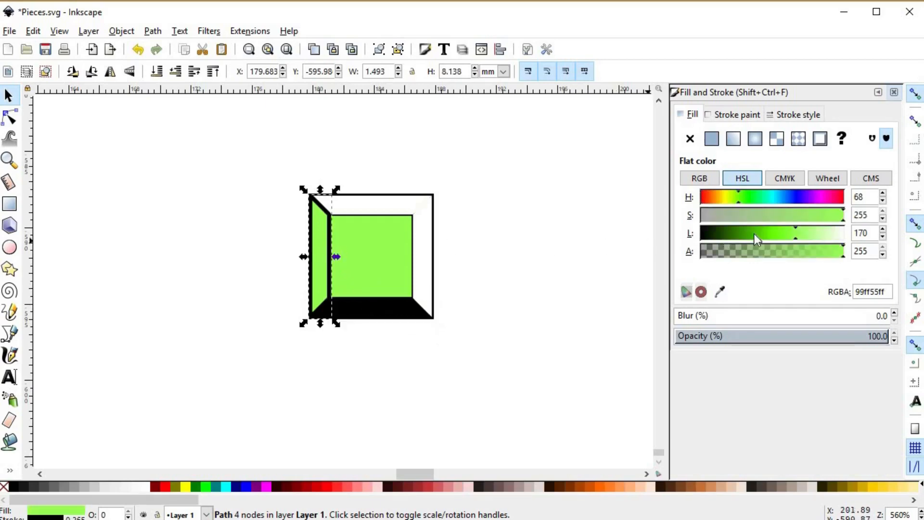
drag(740, 233, 671, 223)
click(707, 122)
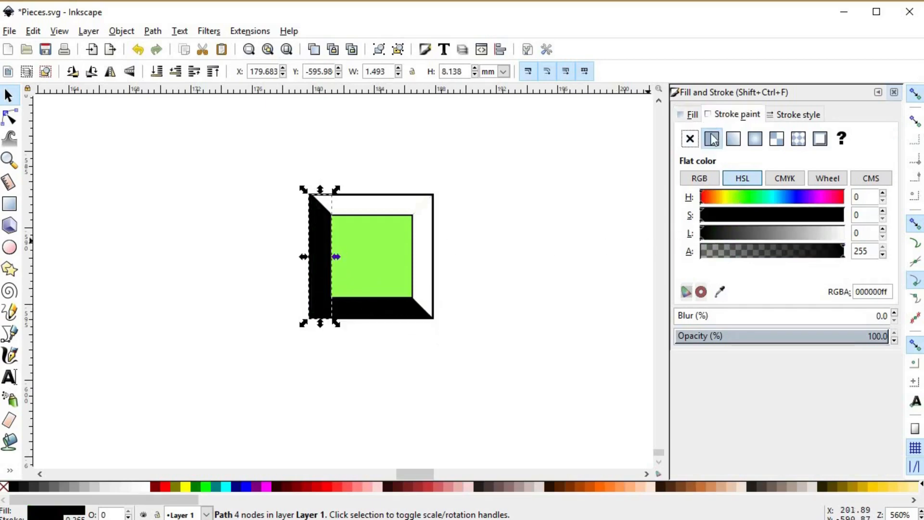
click(690, 139)
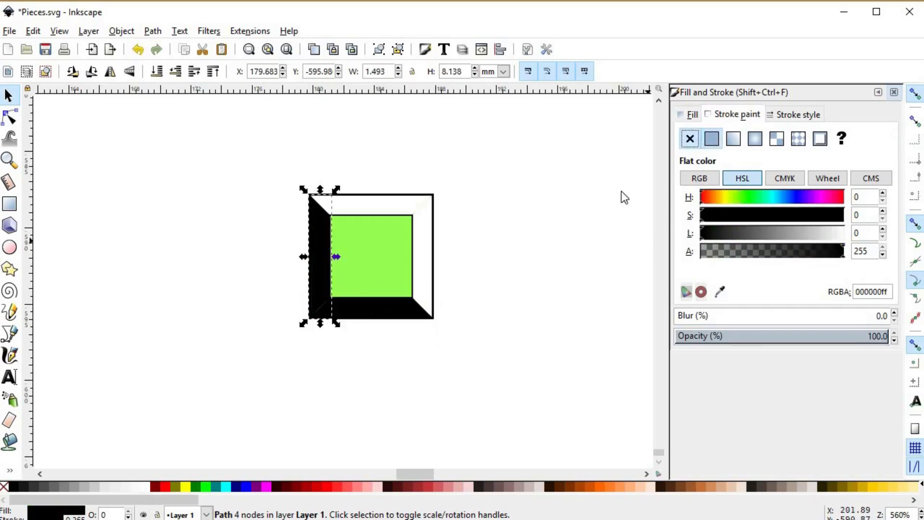
click(486, 290)
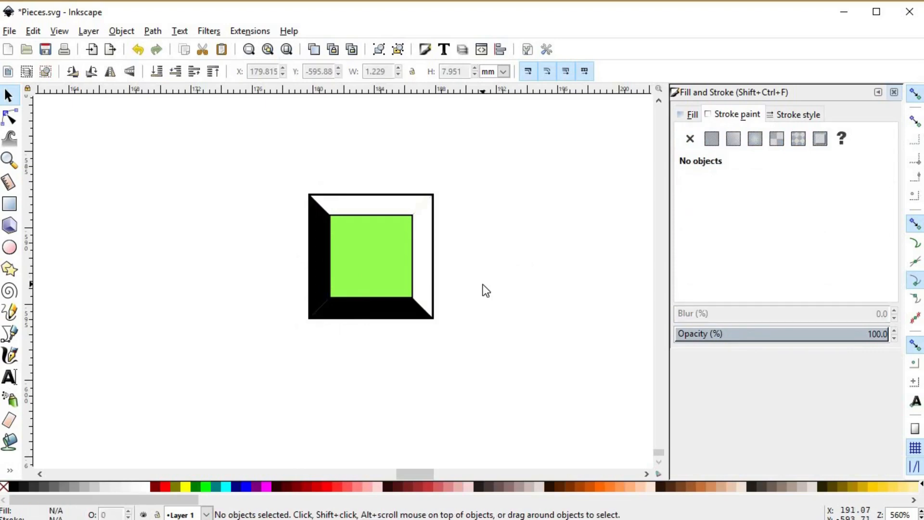
- Select the inner green square beneath the right bevel, remove its outline and deselect it
click(414, 222)
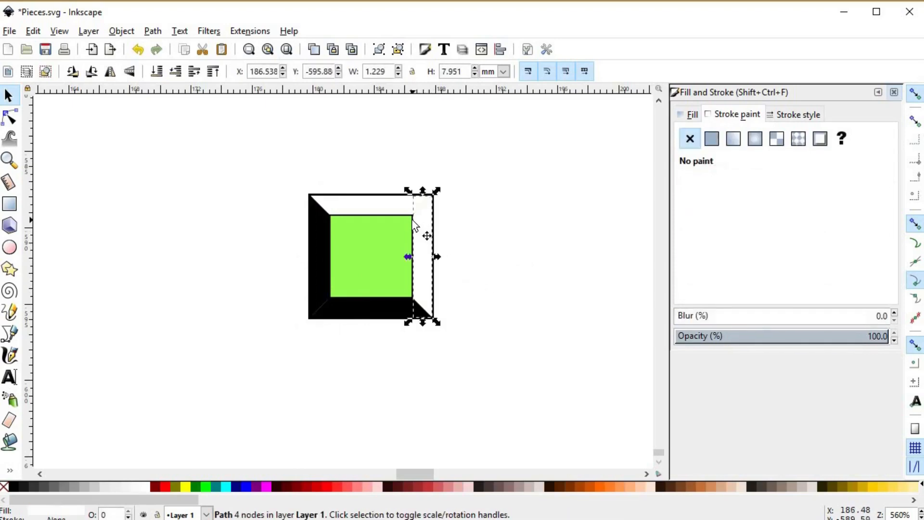
key(alt)
alt+click(414, 225)
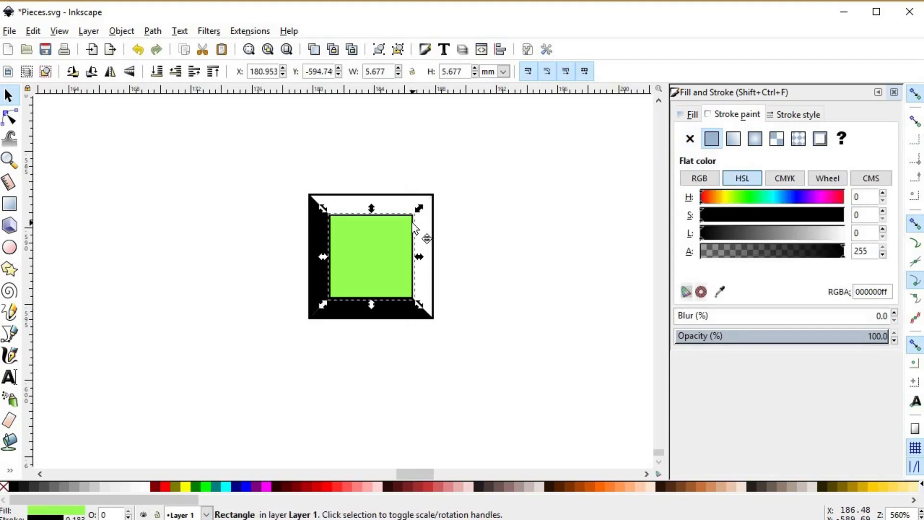
key(Escape)
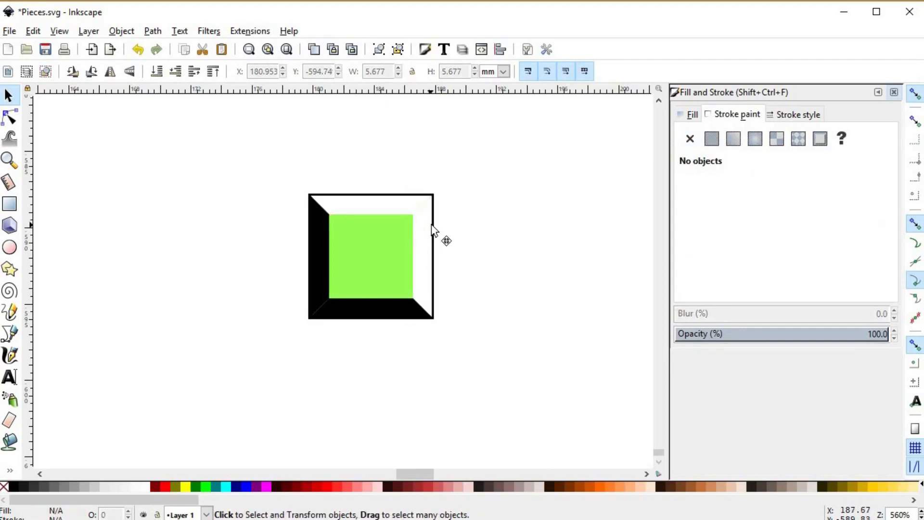
- Remove the outline of the large green square beneath the four bevels and deselect it
click(433, 226)
alt+click(433, 225)
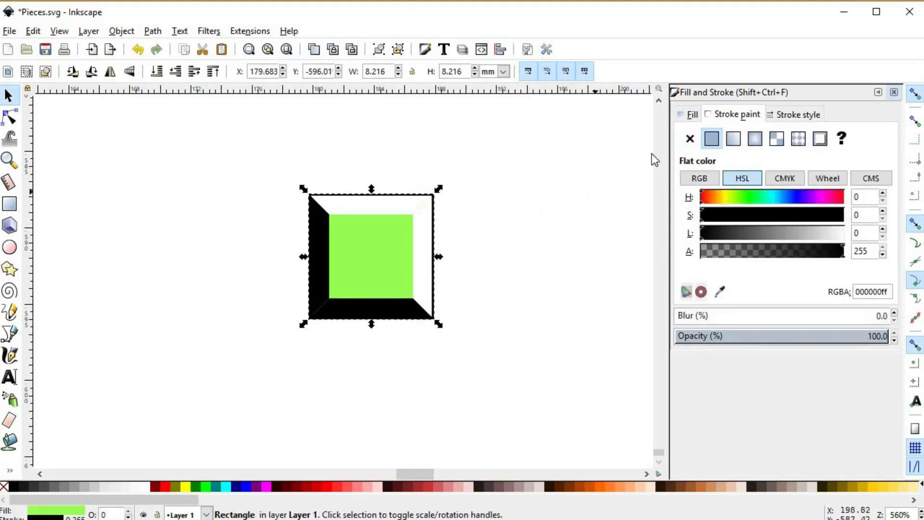
click(690, 138)
click(490, 248)
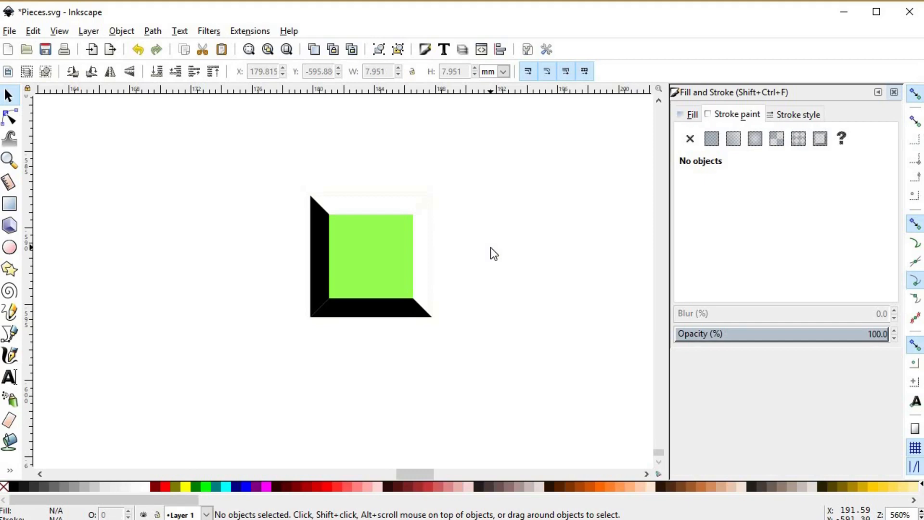
- Lower the fill alpha of the white top bevel so it becomes a translucent light-green highlight
click(389, 212)
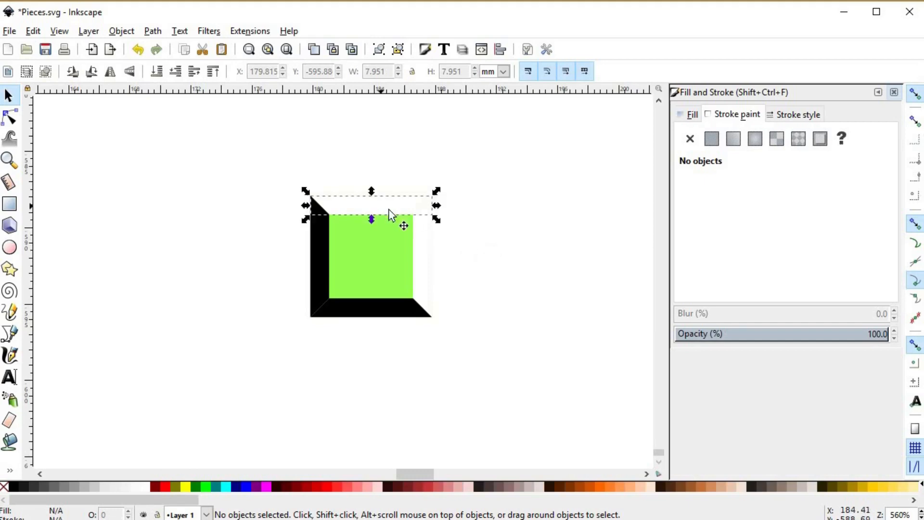
click(682, 116)
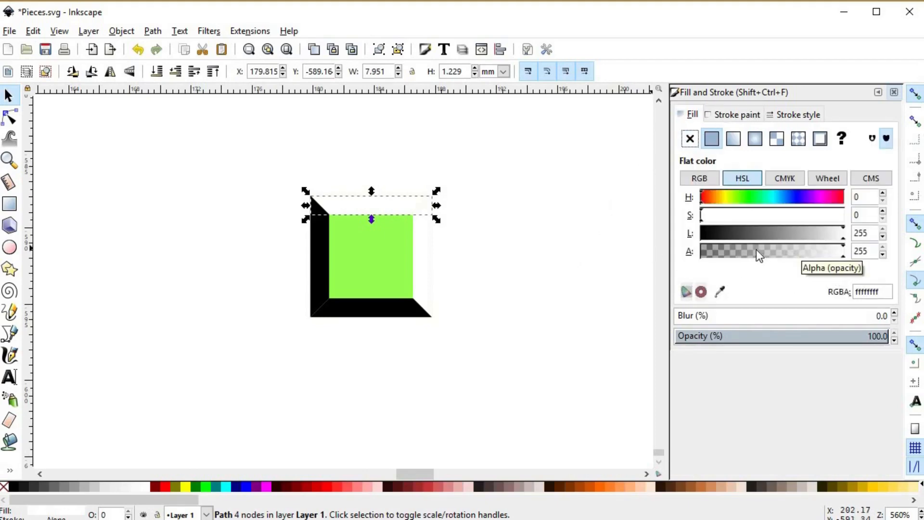
mouse_move(752, 251)
mouse_down()
mouse_move(740, 256)
mouse_move(747, 252)
mouse_up()
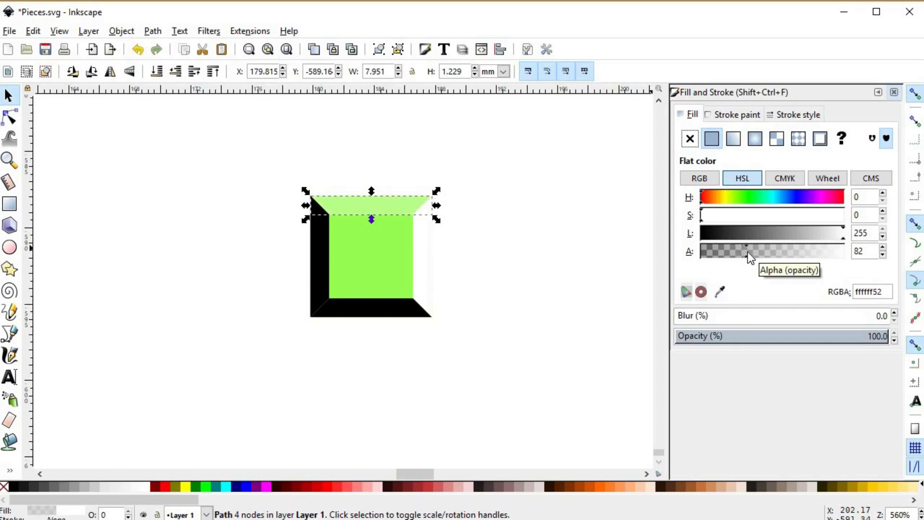
drag(747, 253, 766, 252)
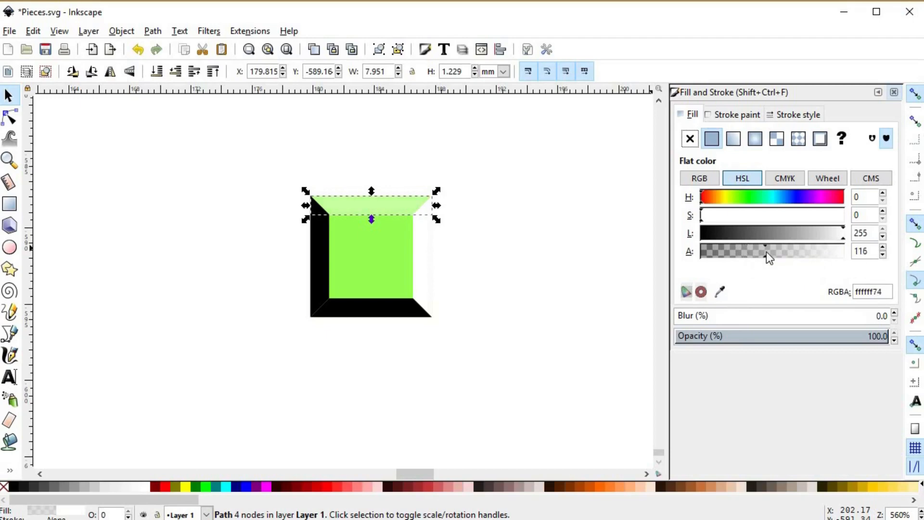
click(813, 253)
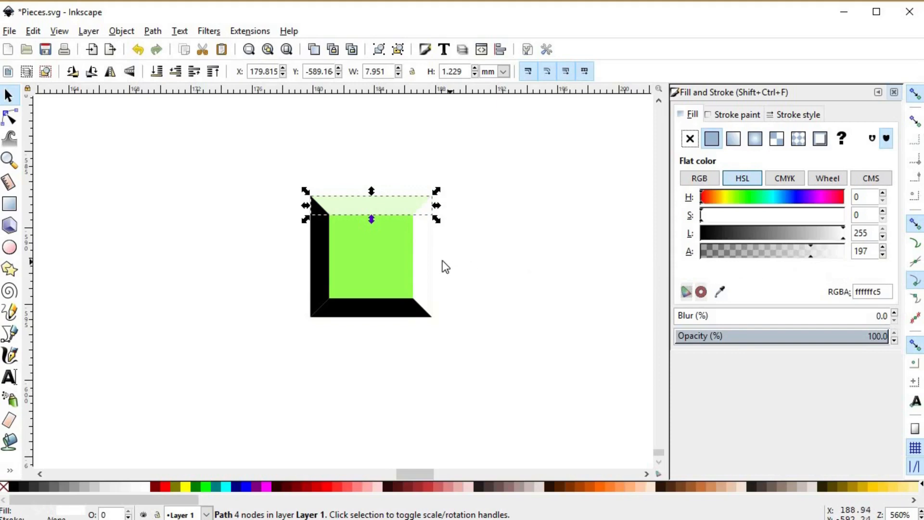
click(799, 251)
- Select the white right bevel and lower its fill alpha to 79
key(Tab)
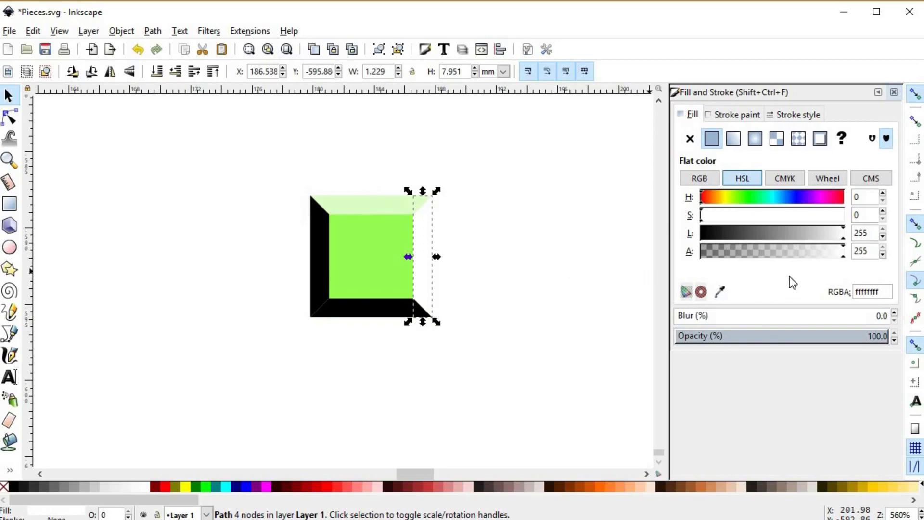
click(791, 253)
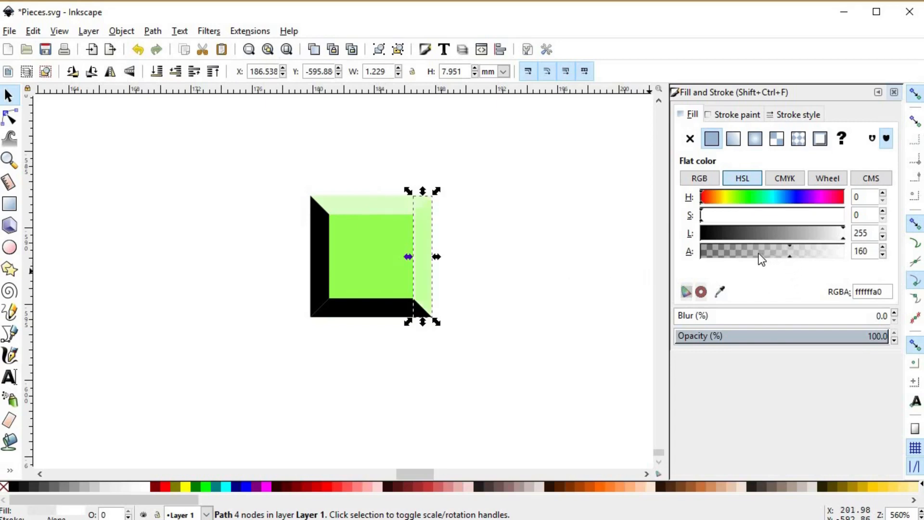
mouse_move(759, 253)
mouse_down()
mouse_move(726, 256)
mouse_move(745, 259)
mouse_up()
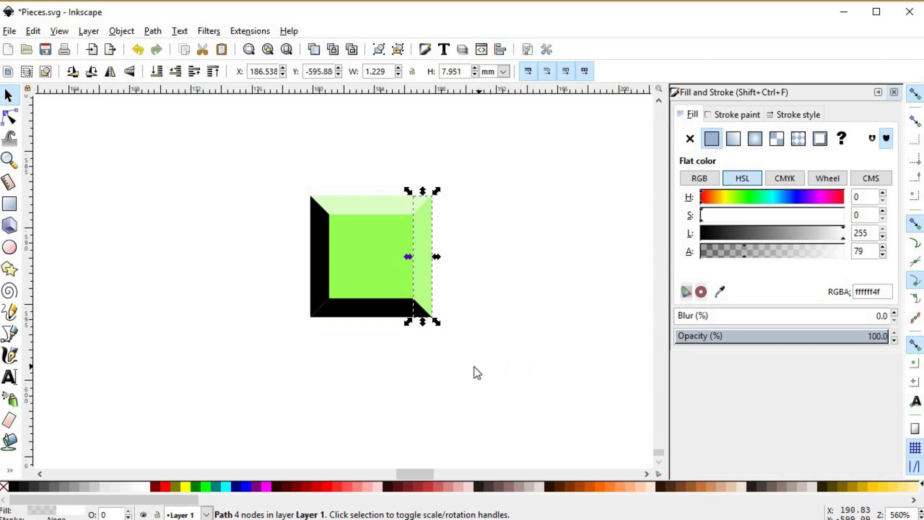
- Lower the black bottom bevel's fill alpha to 149, make the left bevel more transparent than it, and deselect
click(388, 311)
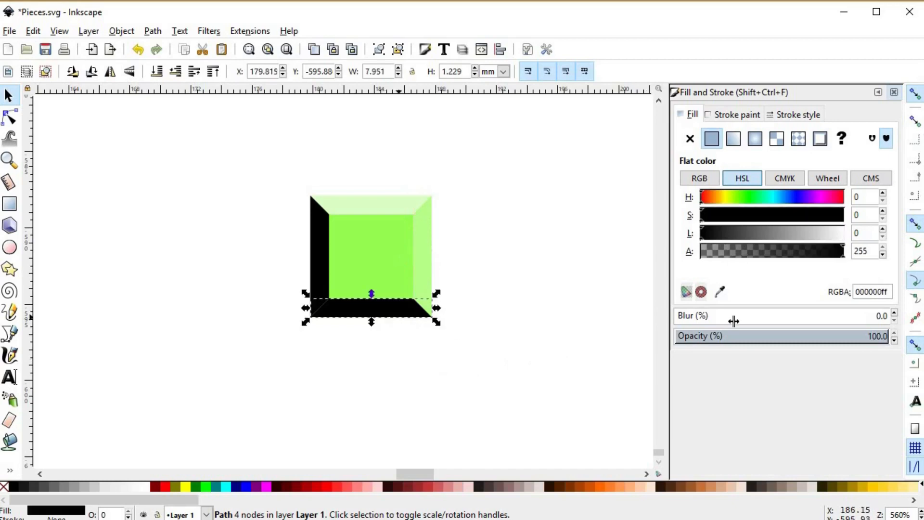
drag(804, 252, 785, 250)
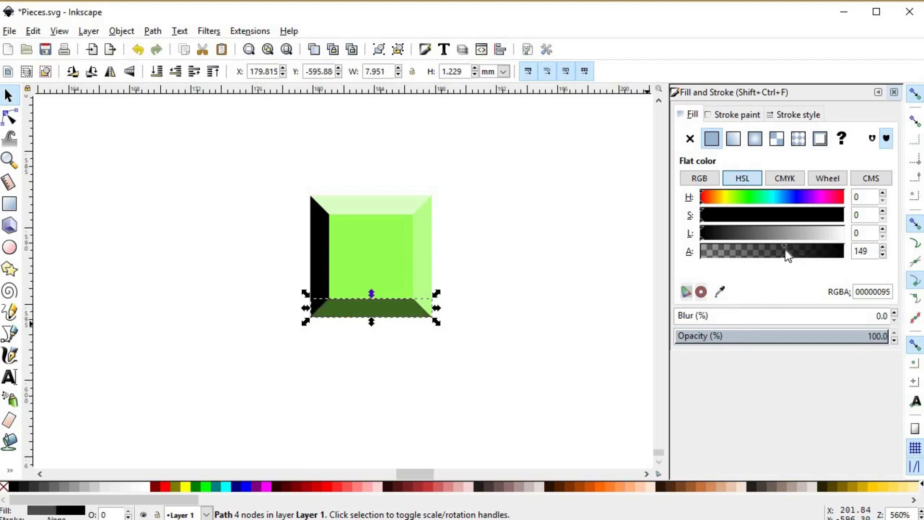
click(314, 252)
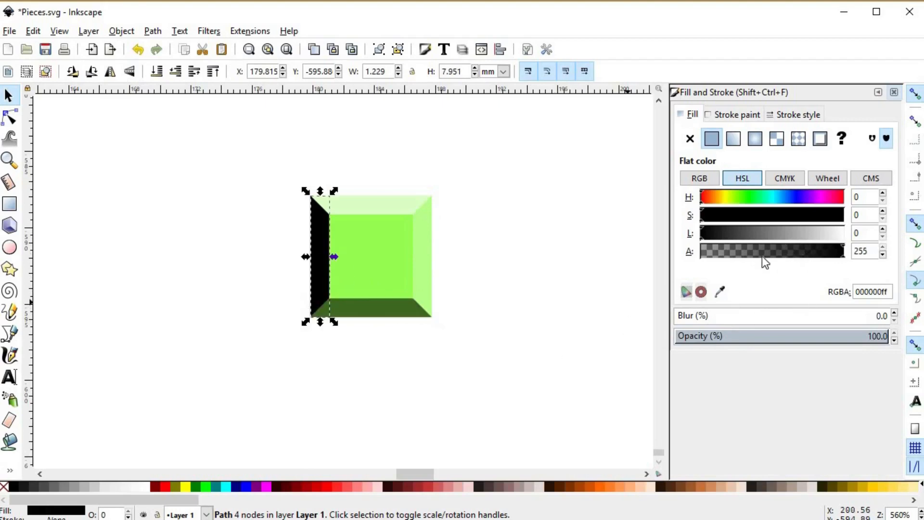
click(756, 255)
key(Escape)
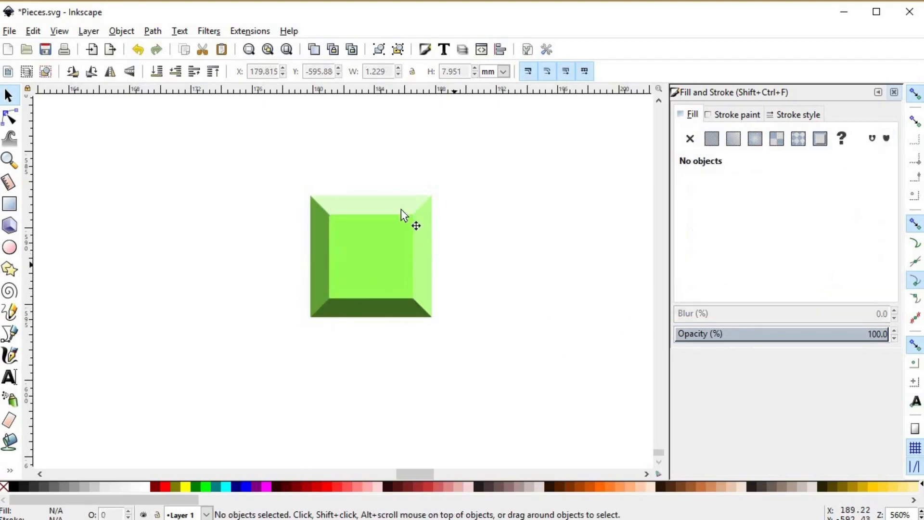
- Fine-tune the fill alpha of the top, right and bottom bevels, with 115 for the right and 157 for the bottom
click(401, 210)
drag(814, 254, 811, 258)
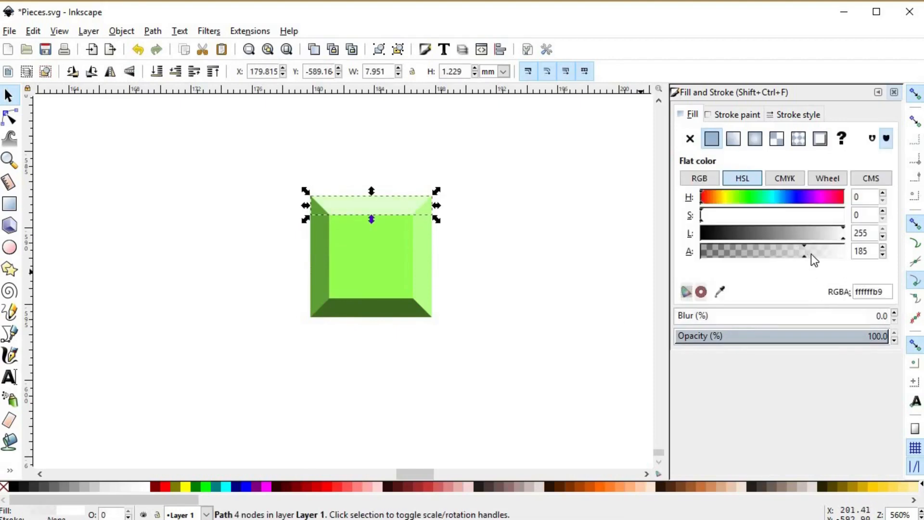
click(412, 270)
drag(753, 252, 769, 260)
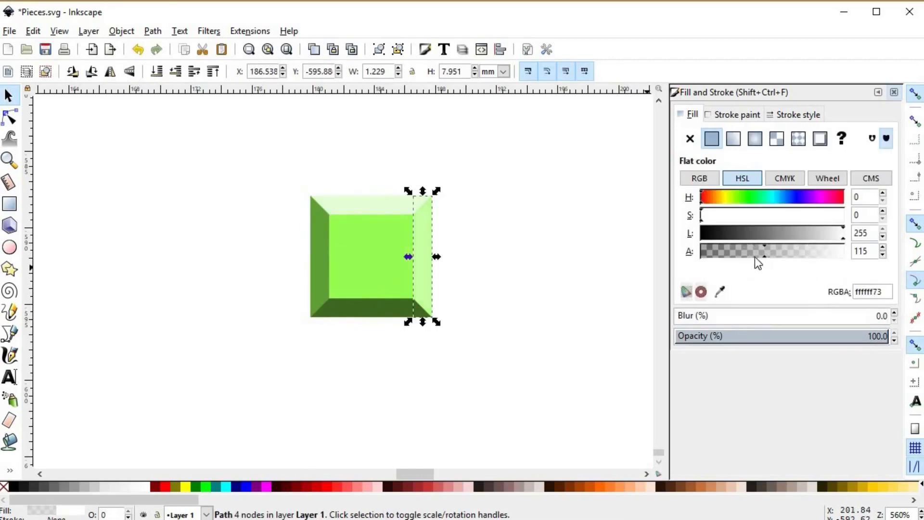
click(383, 312)
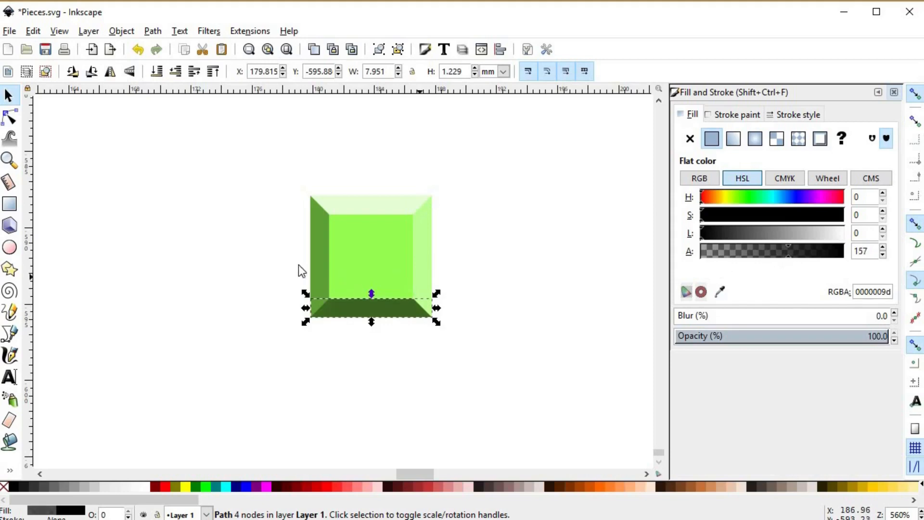
click(522, 276)
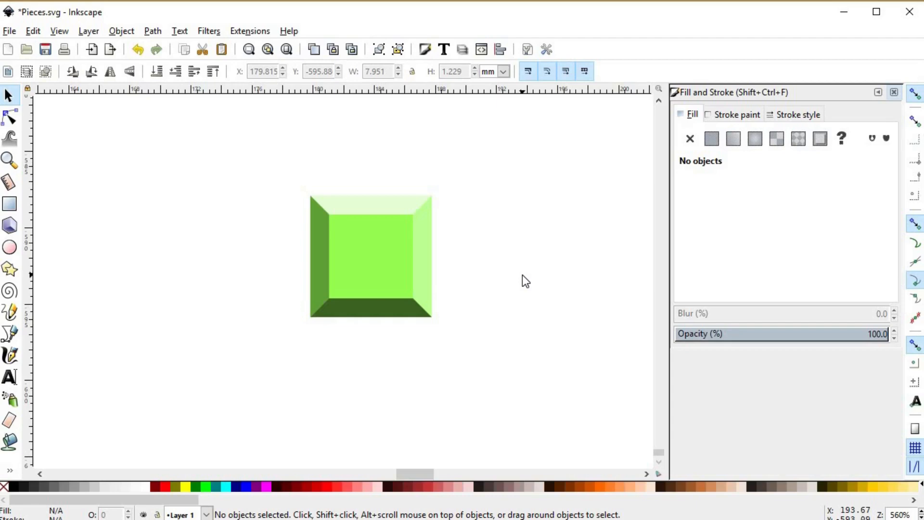
- Move the whole beveled green block to the left side of the canvas and place a copy beside it
scroll(523, 278, down, 1)
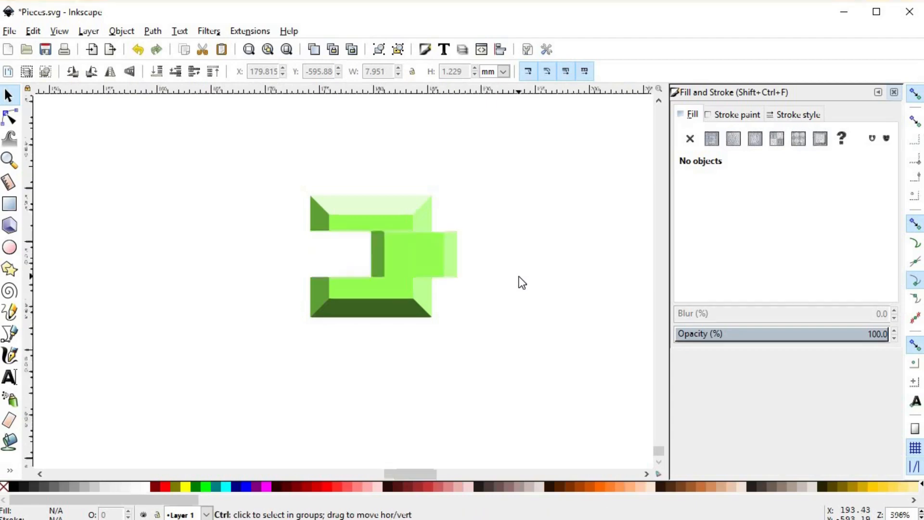
drag(313, 183, 536, 345)
drag(409, 262, 144, 264)
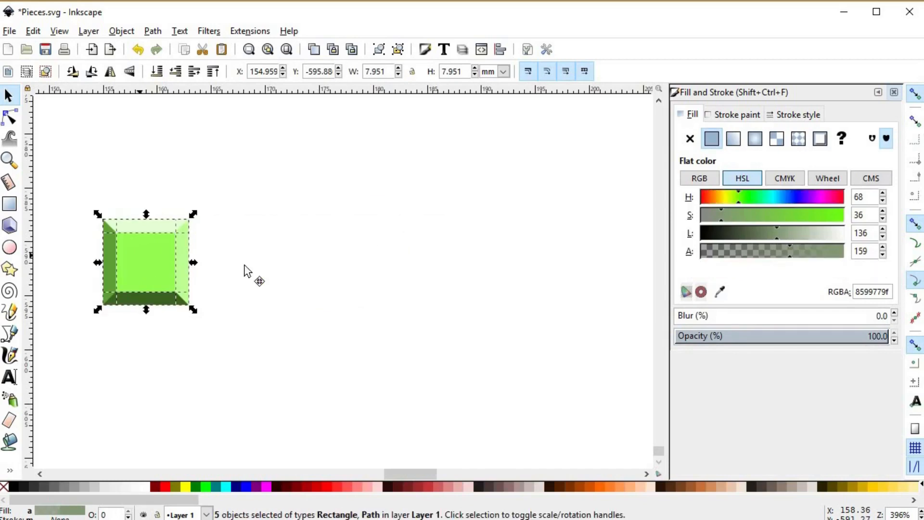
key(ctrl+v)
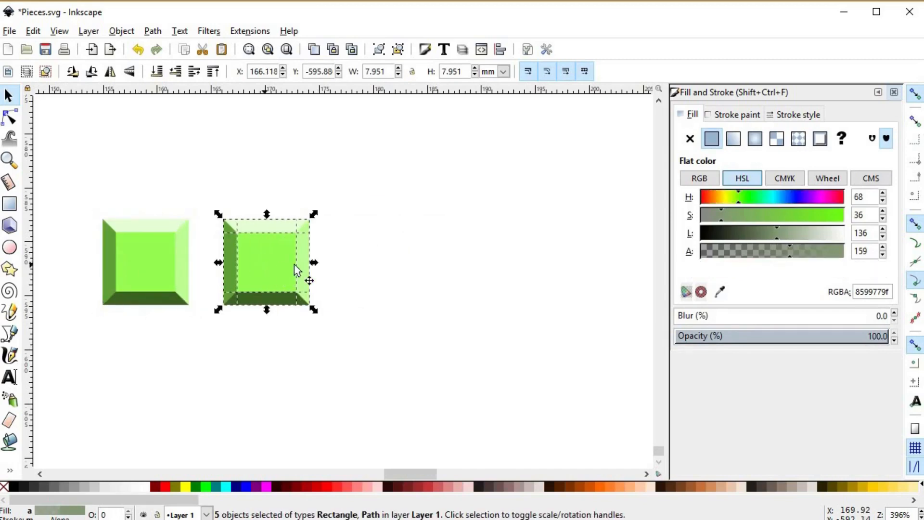
- Fill the base square of the copied block with orange #FF9955 and deselect it
click(334, 262)
click(261, 253)
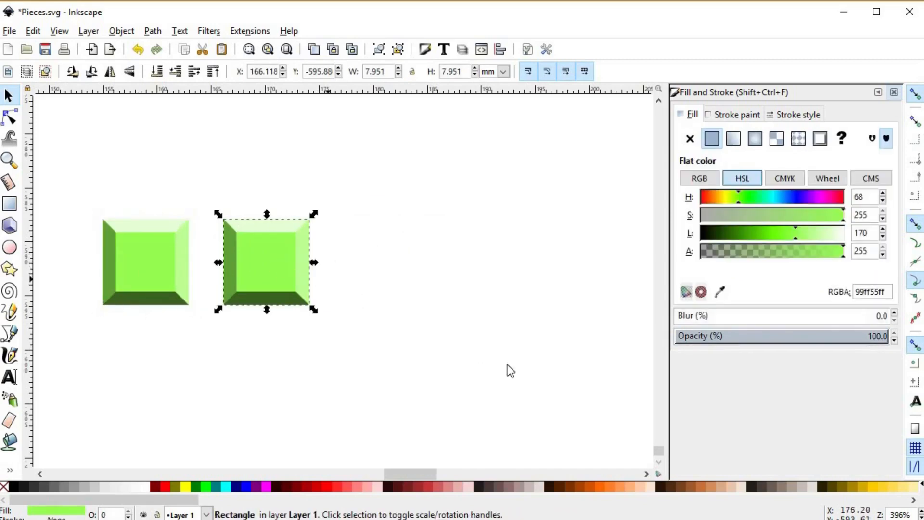
click(622, 487)
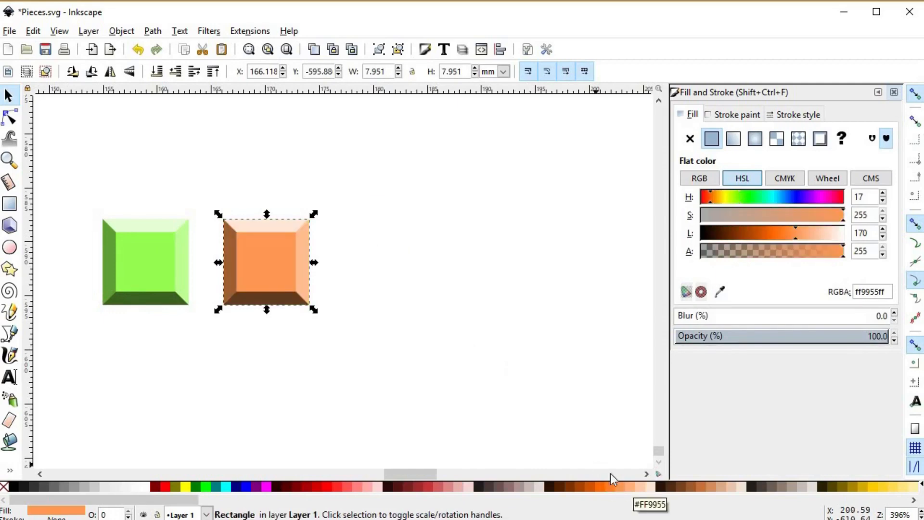
click(418, 310)
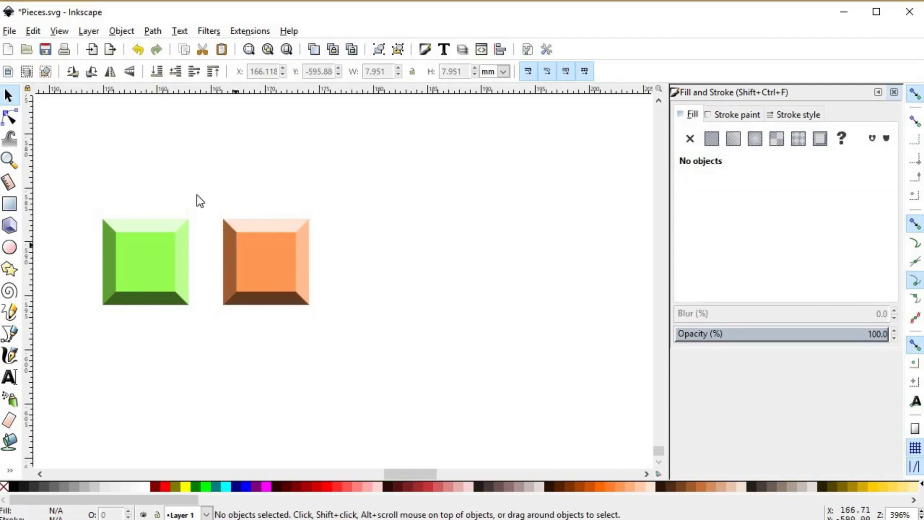
- Duplicate the orange block to its right in the row and fill the duplicate's base square with yellow #FFDD55
drag(200, 192, 318, 313)
key(ctrl+d)
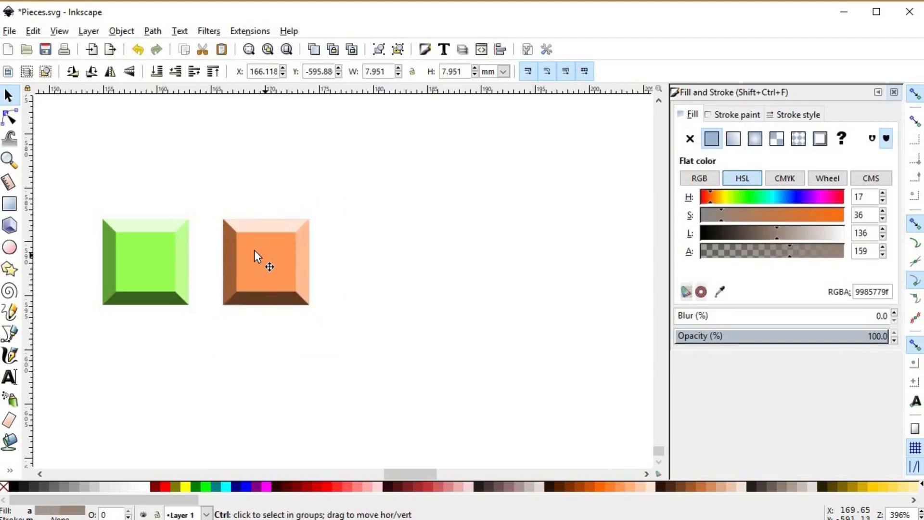
drag(254, 250, 378, 276)
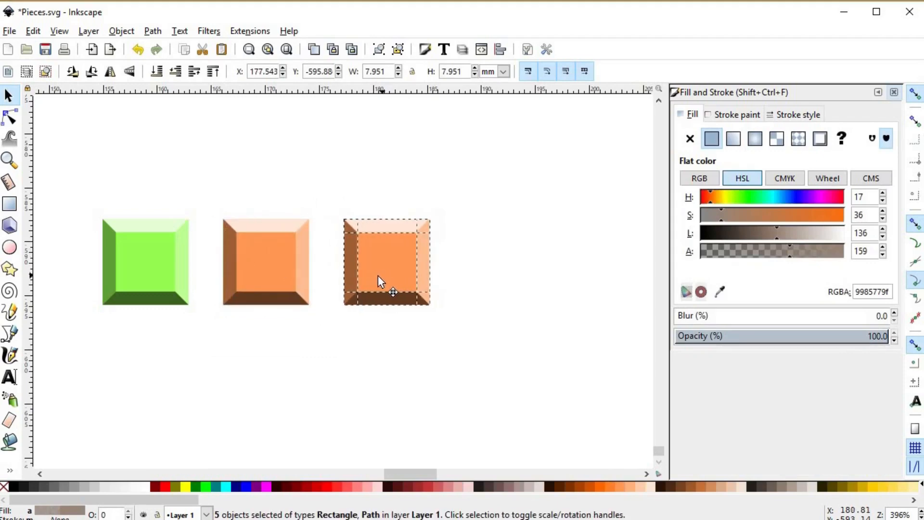
click(427, 321)
click(395, 274)
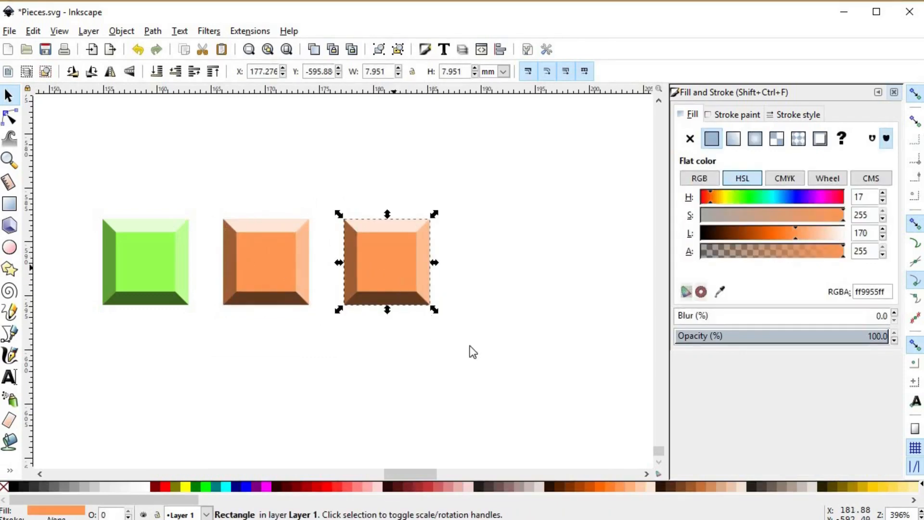
click(898, 488)
click(447, 333)
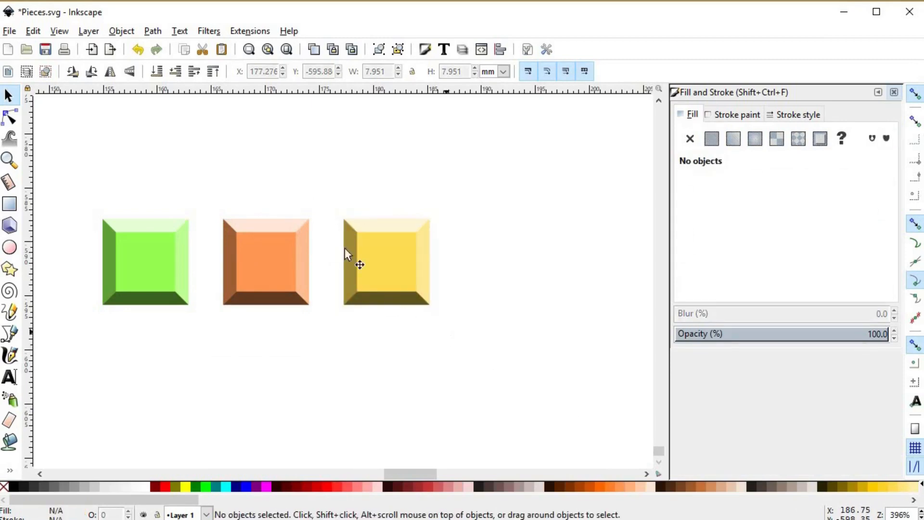
- Duplicate the yellow block to the end of the row and fill the duplicate's base square with red #FF5555
drag(326, 187, 443, 325)
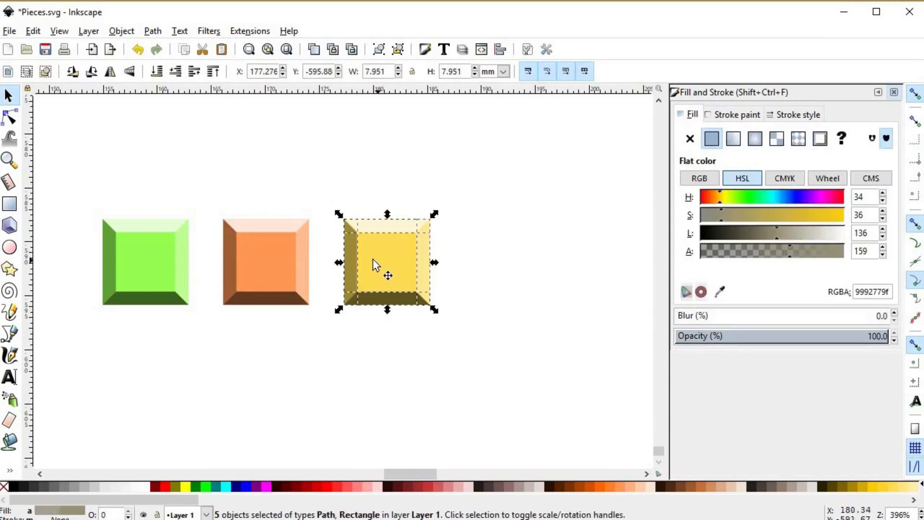
key(ctrl+d)
drag(374, 264, 495, 280)
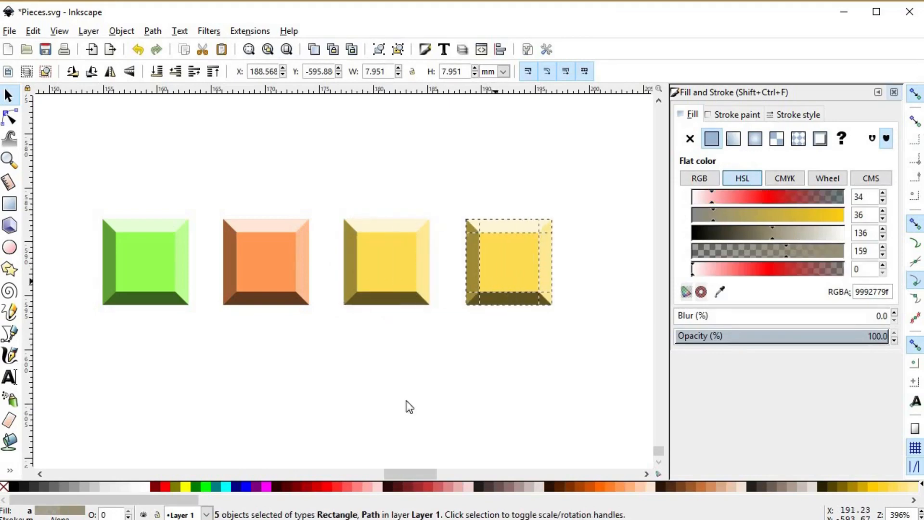
click(444, 397)
click(507, 256)
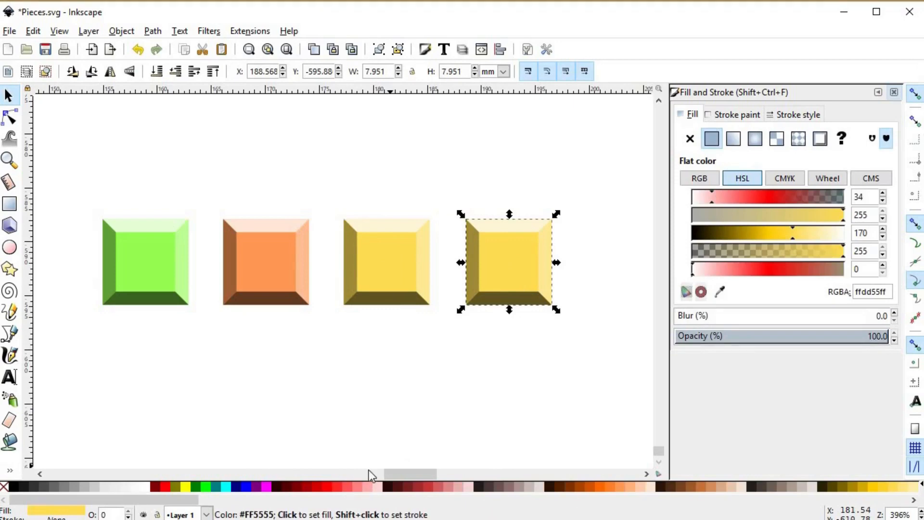
click(349, 486)
click(405, 395)
key(space)
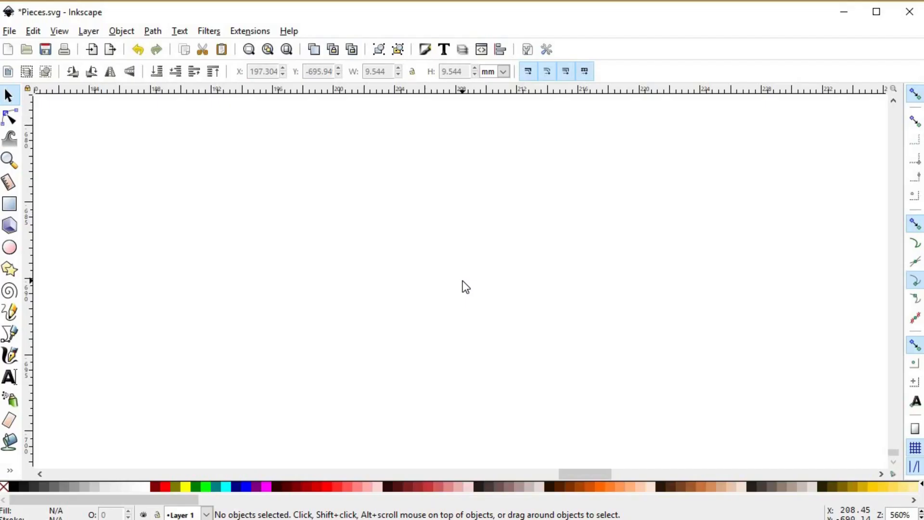
- Draw a red square about 8.2 mm wide on an empty area and center a duplicate scaled to about 4.3 mm on it
click(13, 204)
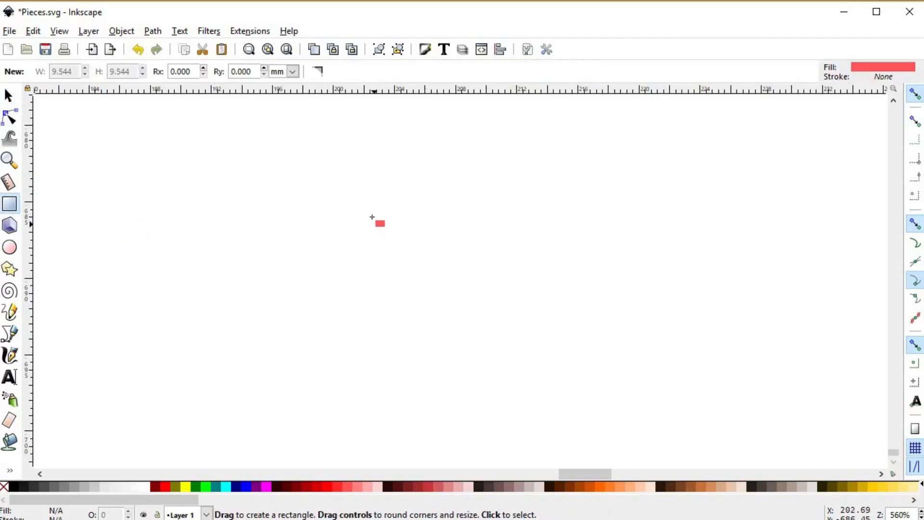
drag(371, 214, 498, 341)
key(s)
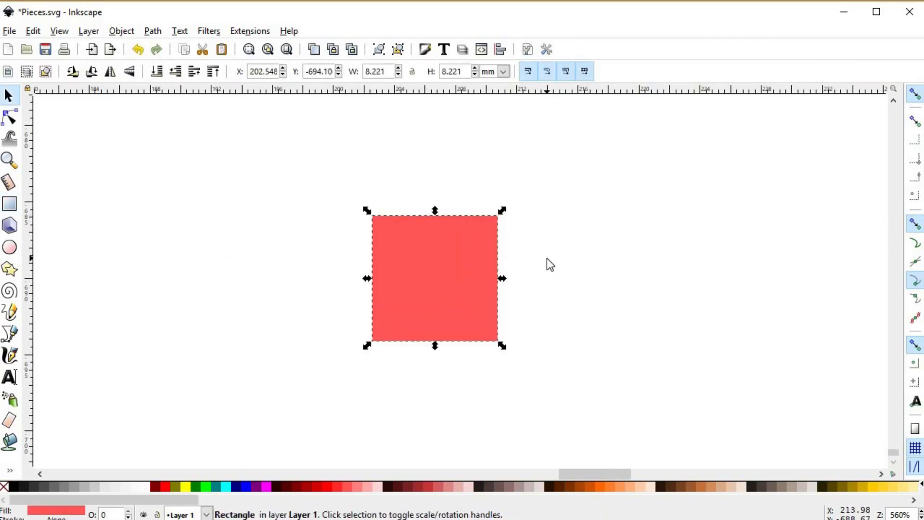
drag(501, 211, 484, 249)
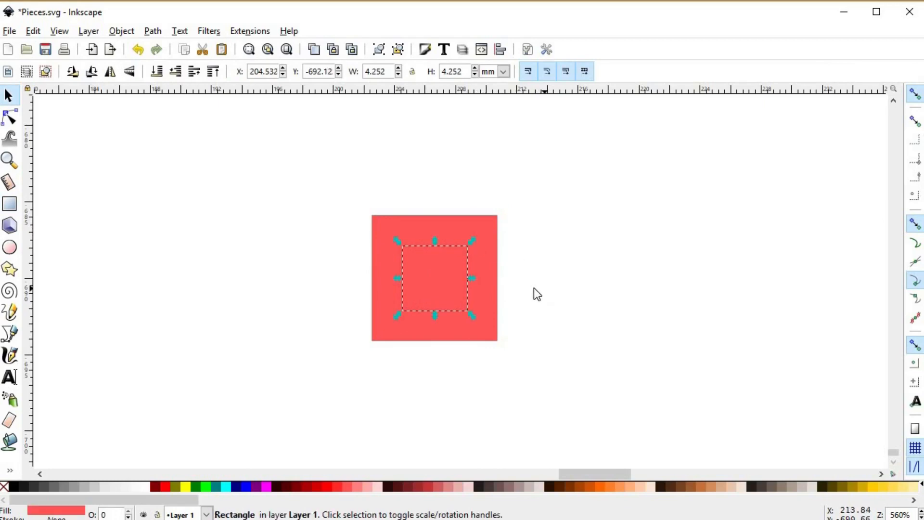
- Give the inner square a black outline and draw a closed trapezoid joining the upper corners of the inner and outer squares
shift+click(15, 487)
click(524, 299)
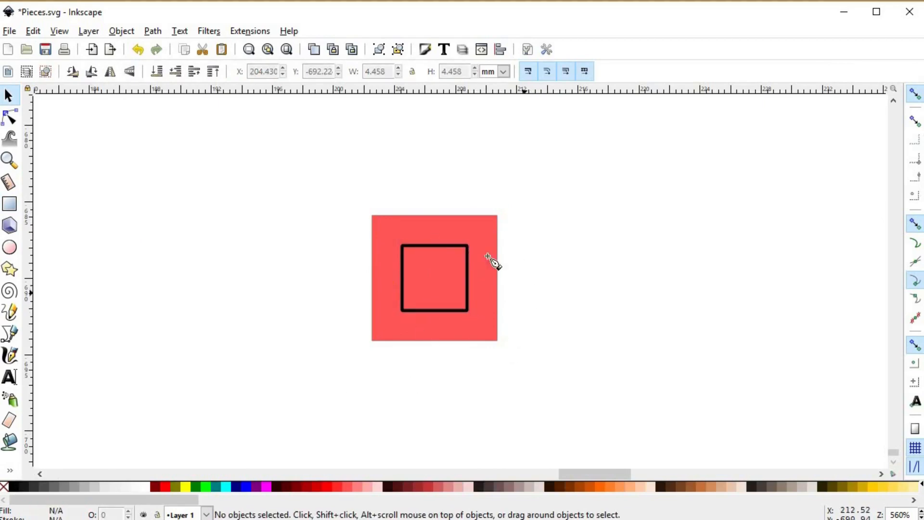
key(b)
click(468, 246)
click(497, 215)
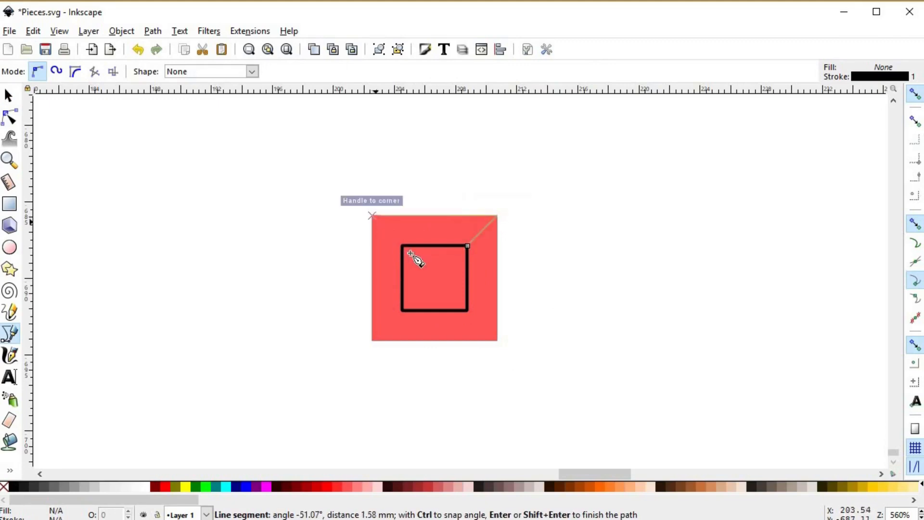
click(407, 250)
click(469, 248)
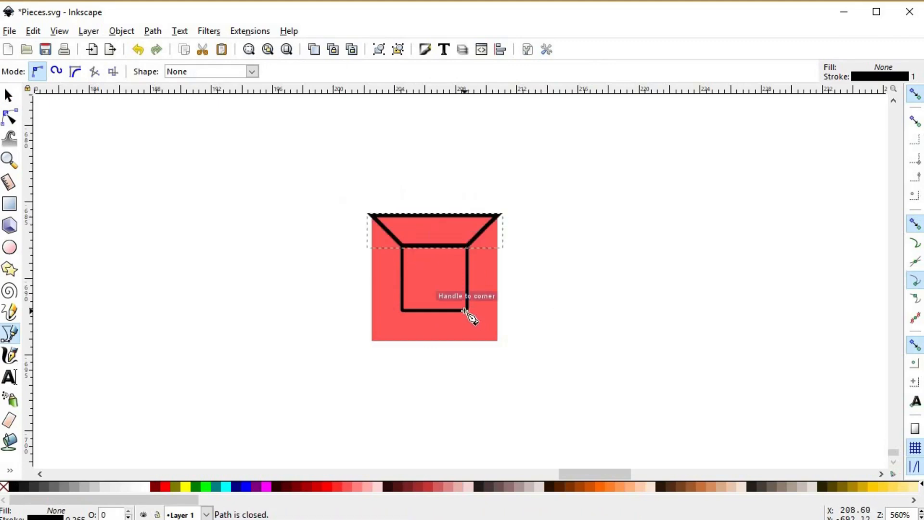
- Draw a closed trapezoid joining the right-hand corners of the inner and outer squares
click(466, 311)
click(467, 246)
click(497, 216)
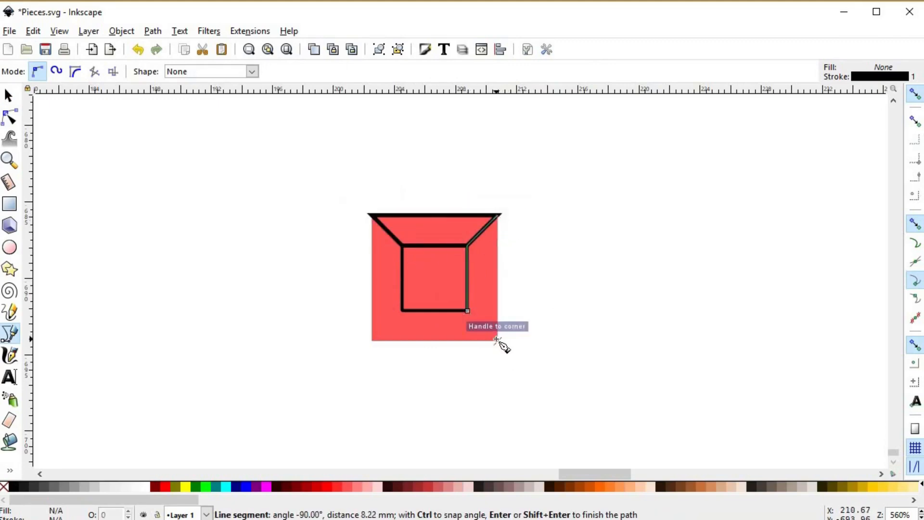
click(497, 340)
click(466, 311)
- Draw a closed trapezoid joining the lower corners of the inner and outer squares
click(402, 311)
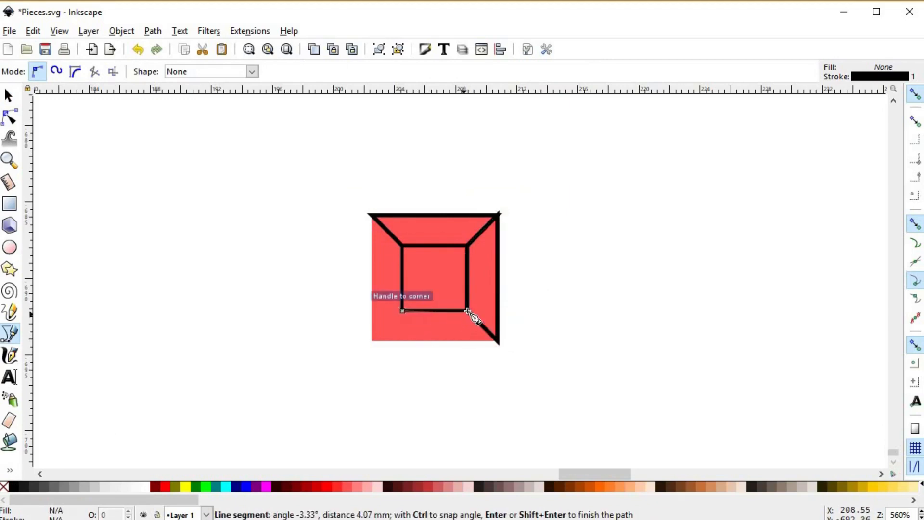
click(467, 311)
click(497, 340)
click(372, 340)
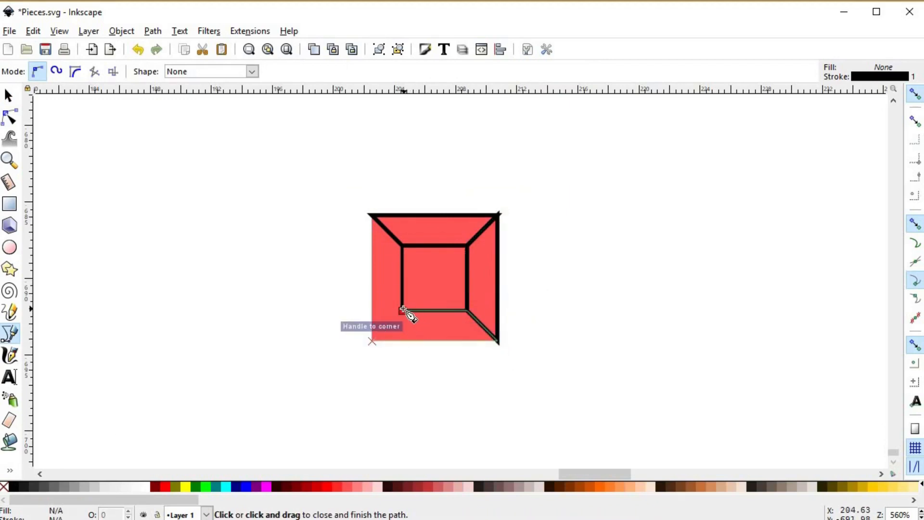
click(402, 311)
- Draw a closed trapezoid joining the left-hand corners of the inner and outer squares, and deselect it
click(372, 216)
click(403, 246)
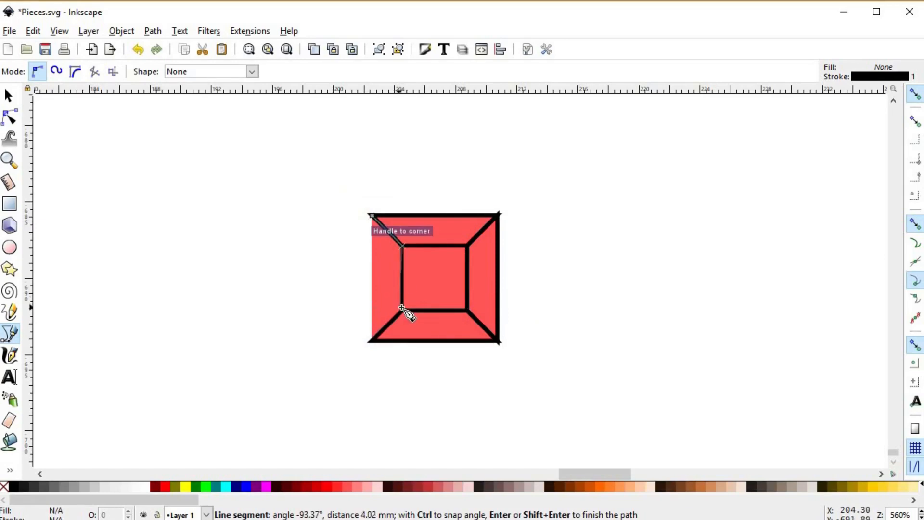
click(403, 311)
click(371, 341)
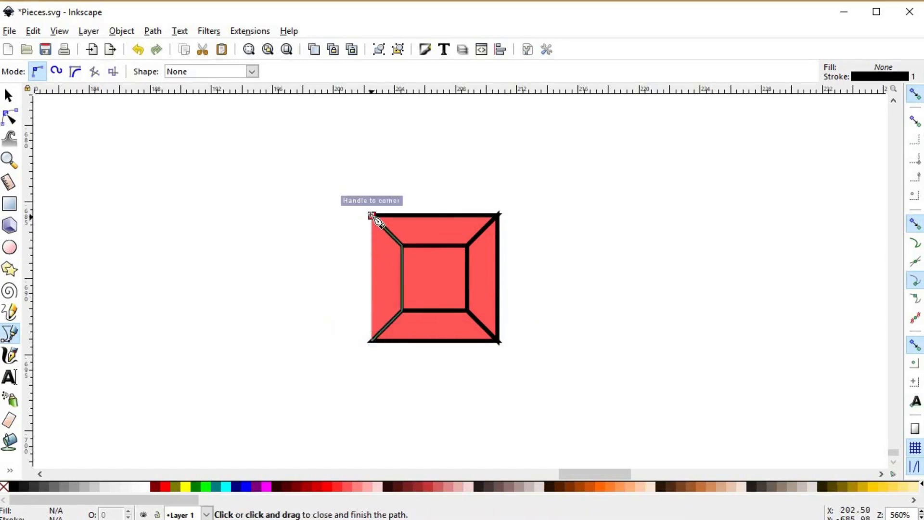
click(372, 216)
key(s)
scroll(533, 269, right, 2)
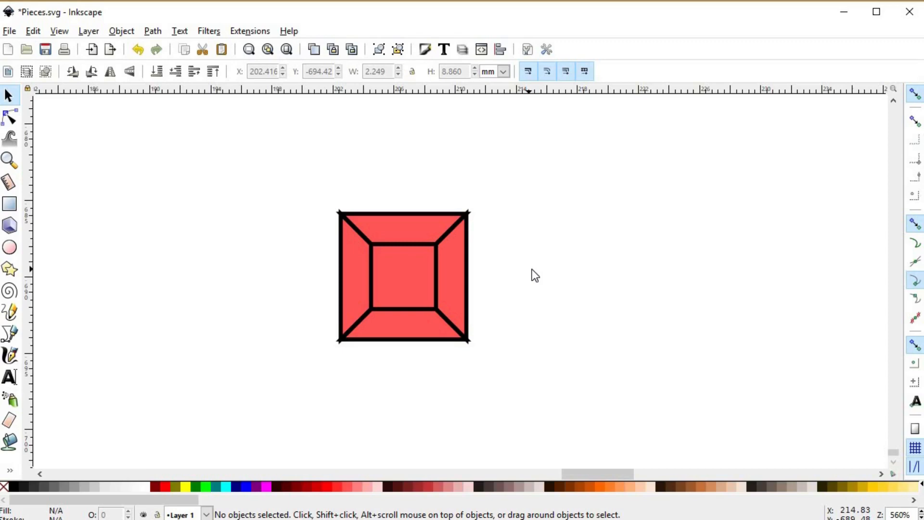
- Give the block's upper trapezoid a vertical linear gradient fill running from its outer edge down to the inner square
click(419, 209)
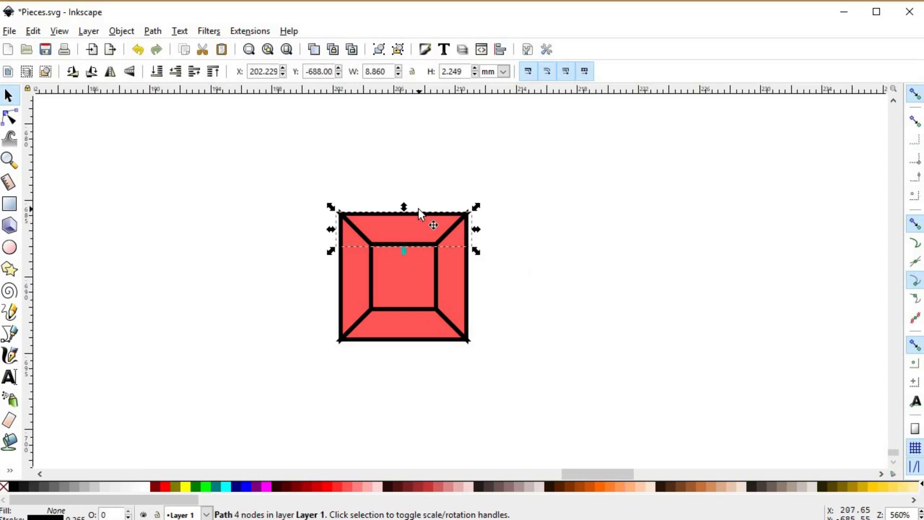
click(10, 470)
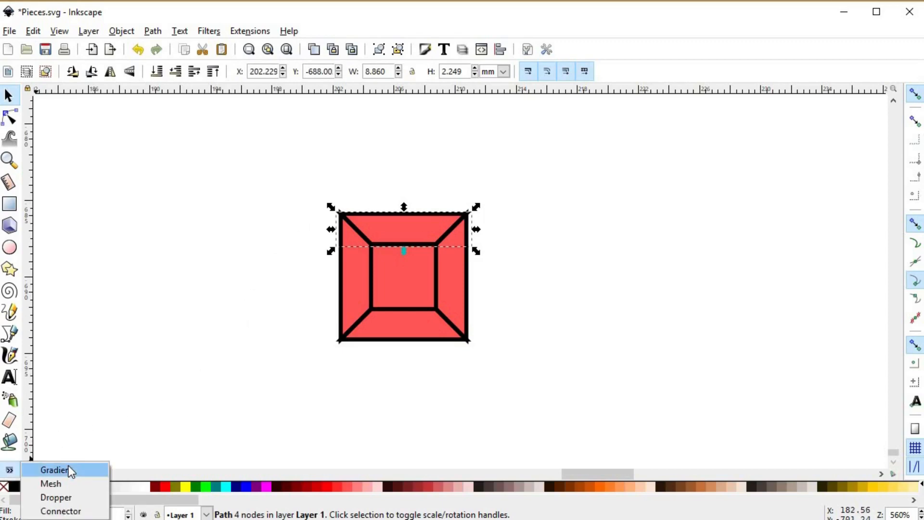
click(69, 467)
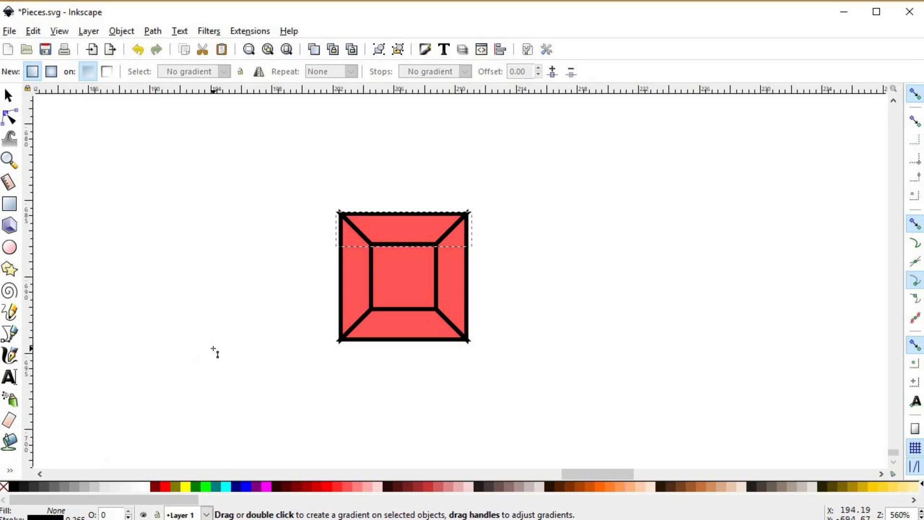
click(213, 349)
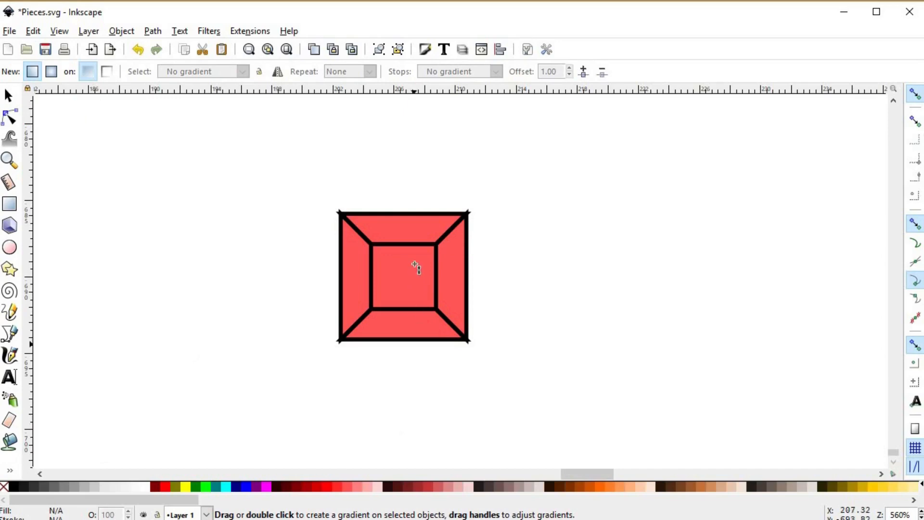
drag(404, 217, 407, 244)
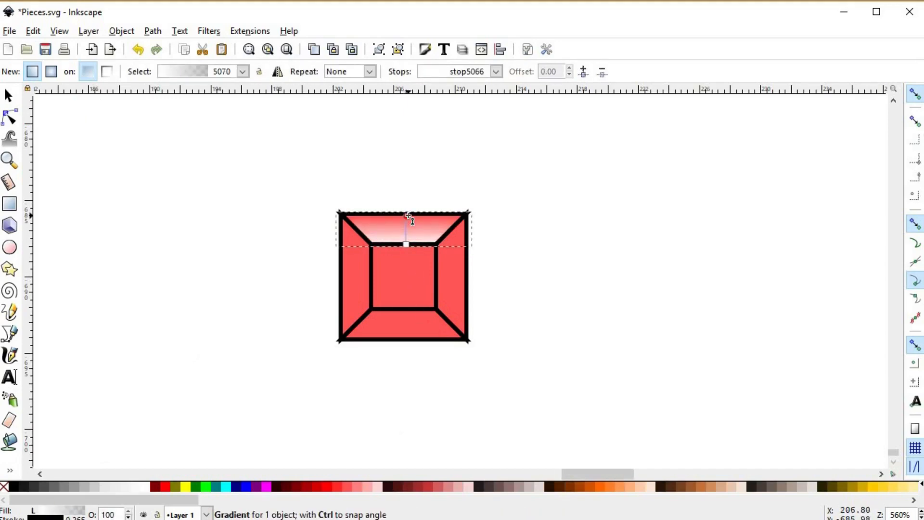
- Set the outer stop of the upper trapezoid's gradient to alpha 255 and remove that trapezoid's outline
click(406, 214)
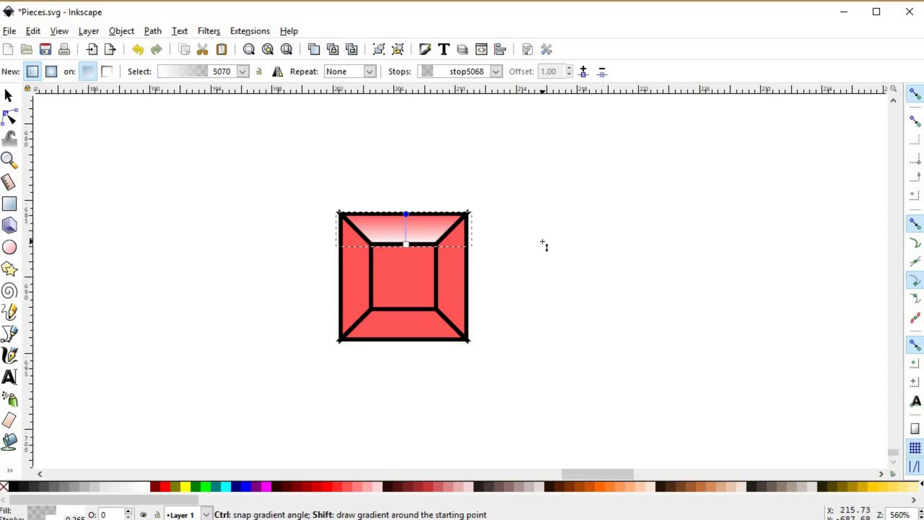
key(ctrl+shift+f)
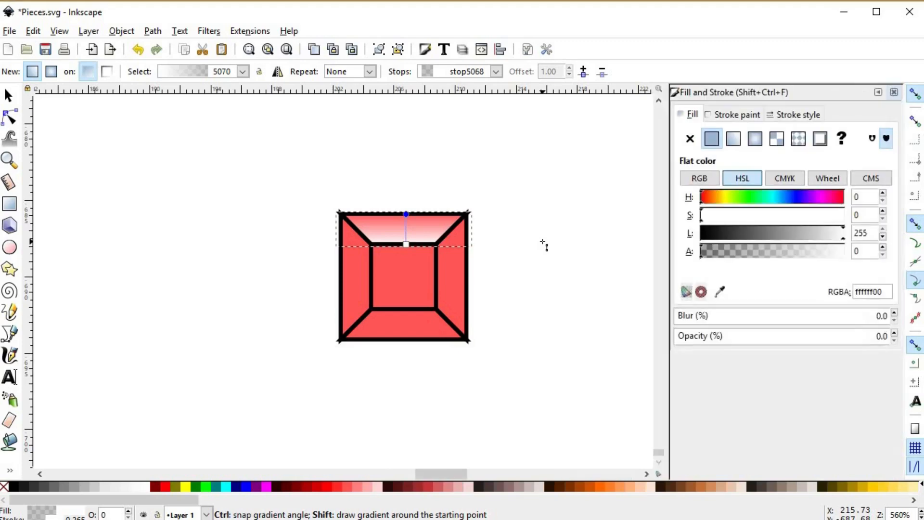
click(407, 245)
click(407, 214)
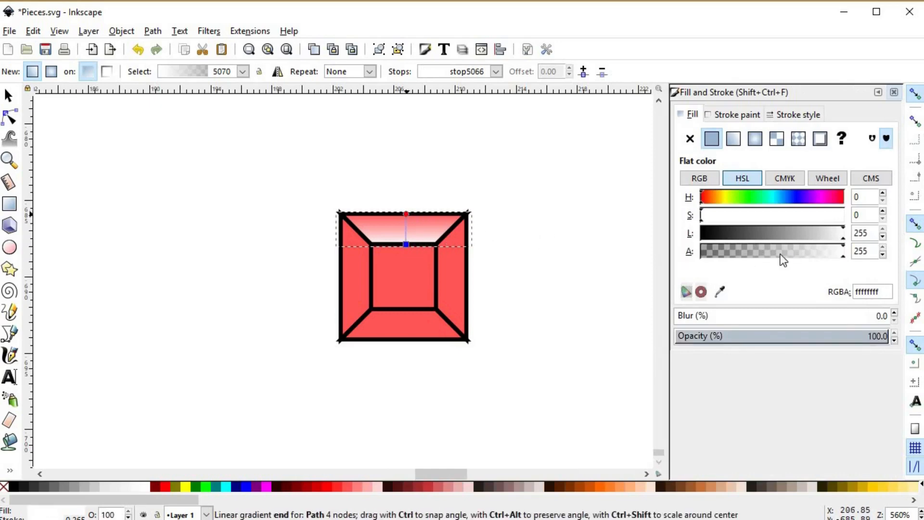
drag(795, 252, 843, 255)
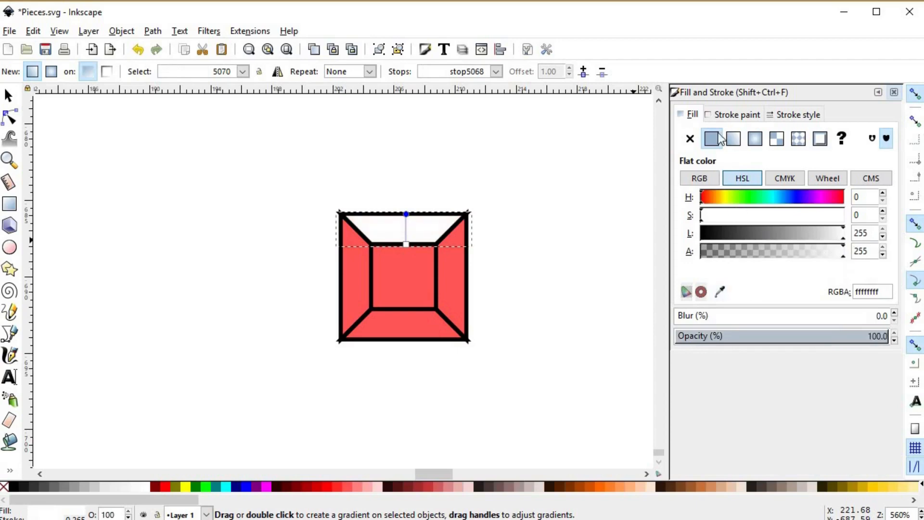
key(s)
click(688, 141)
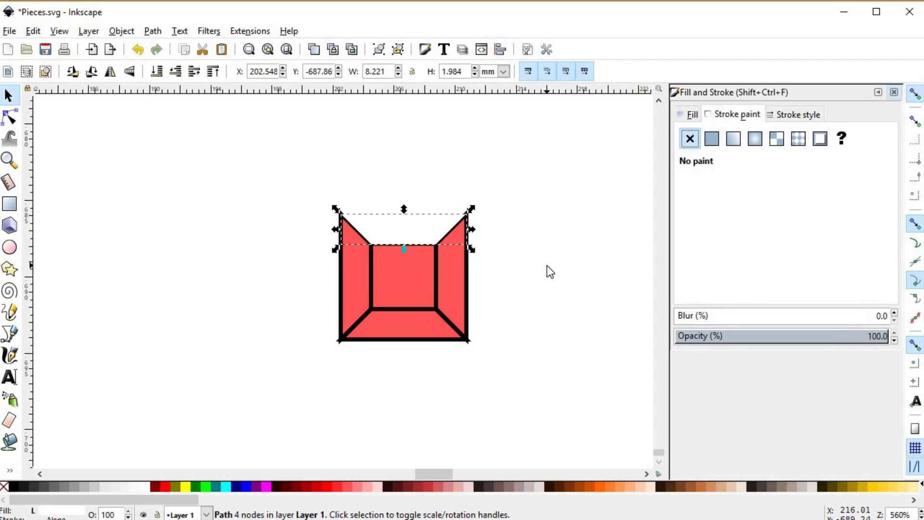
- Set the upper trapezoid's gradient to alpha 73 at the outer stop and 206 at the inner stop, moving the outer stop slightly beyond the edge
key(n)
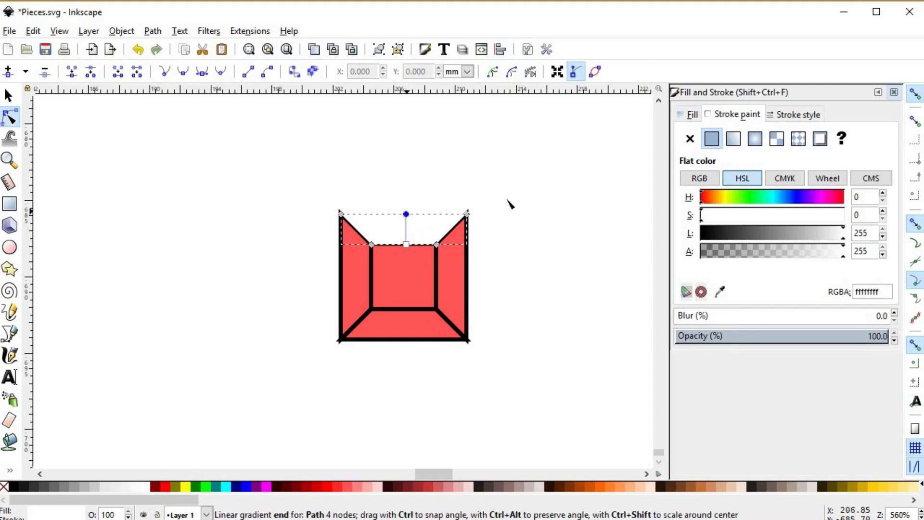
drag(754, 255, 741, 252)
scroll(419, 270, up, 2)
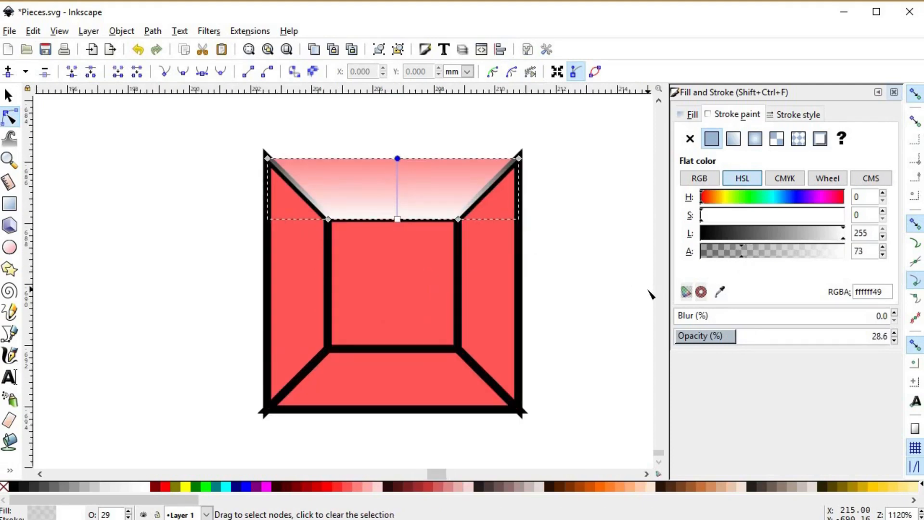
click(397, 219)
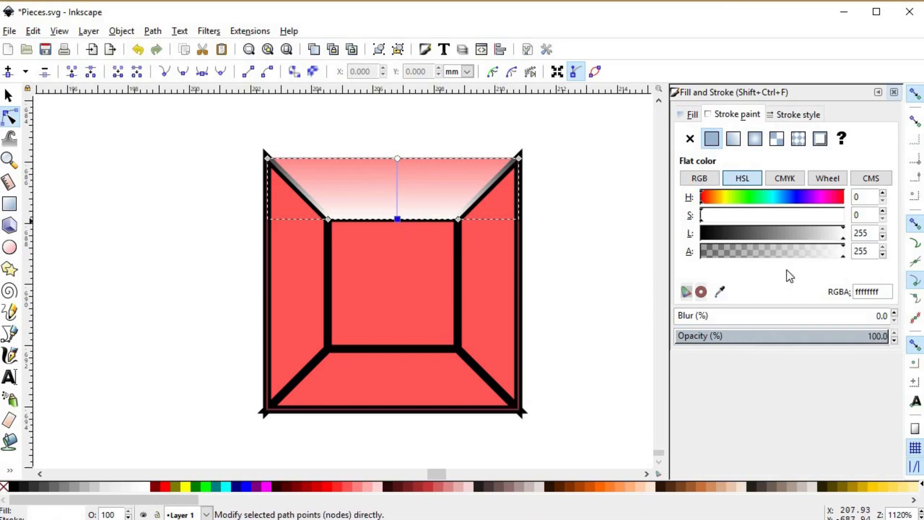
drag(838, 251, 817, 248)
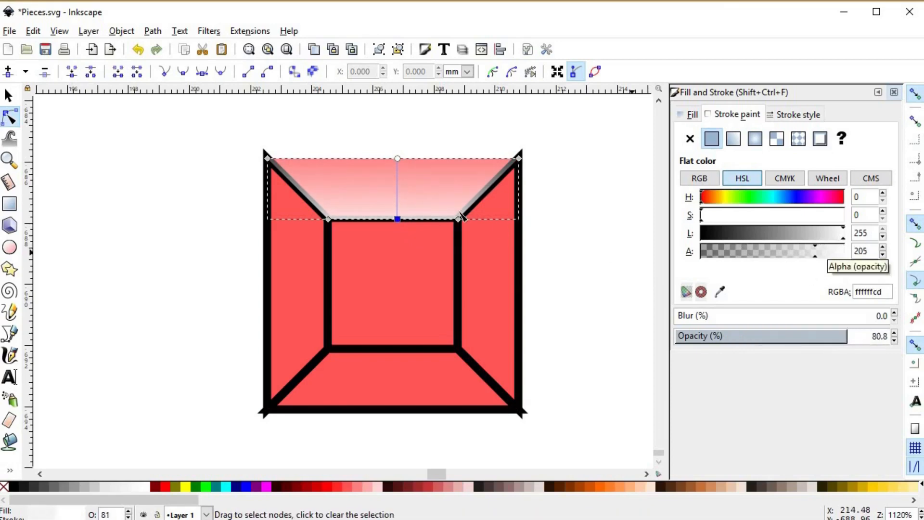
drag(401, 151, 402, 153)
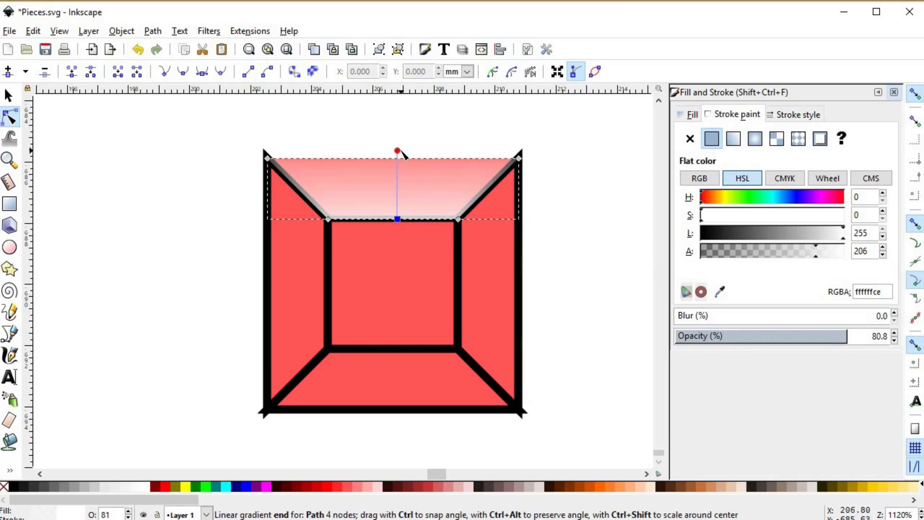
click(399, 152)
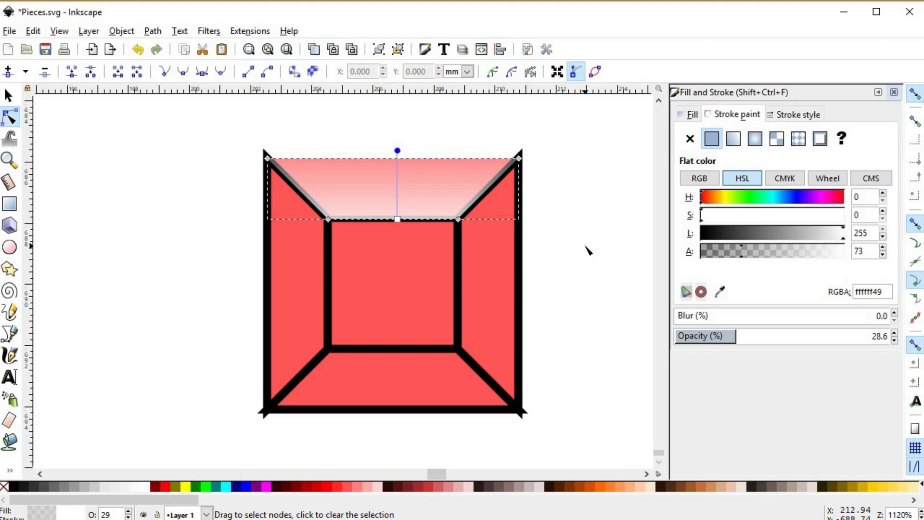
- Remove the outline from the block's right-hand trapezoid
click(523, 272)
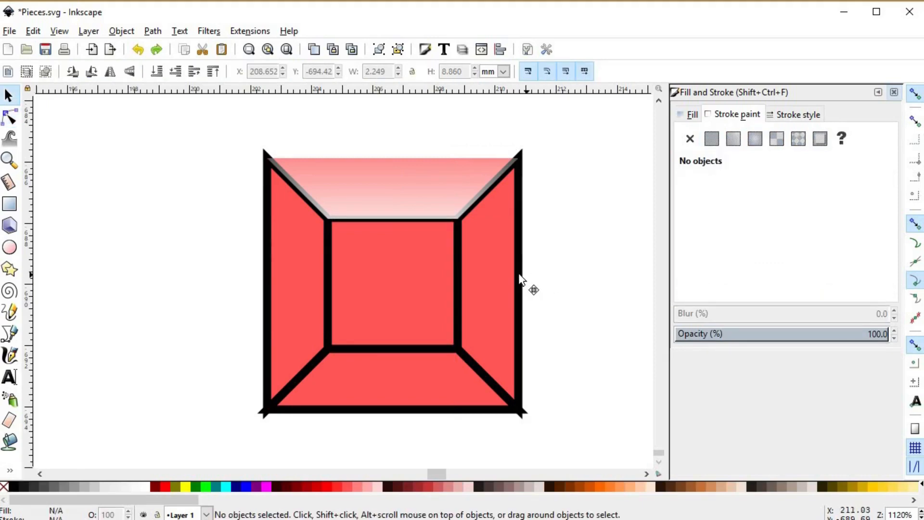
click(519, 276)
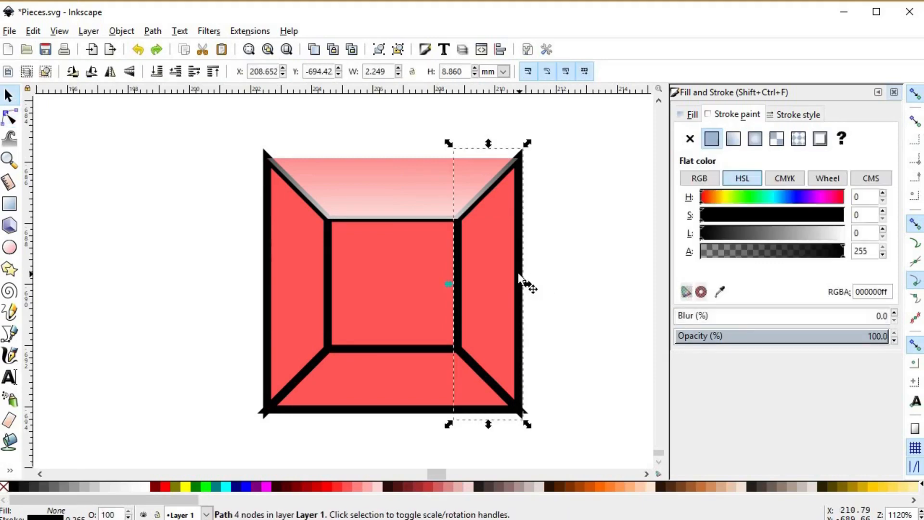
click(688, 140)
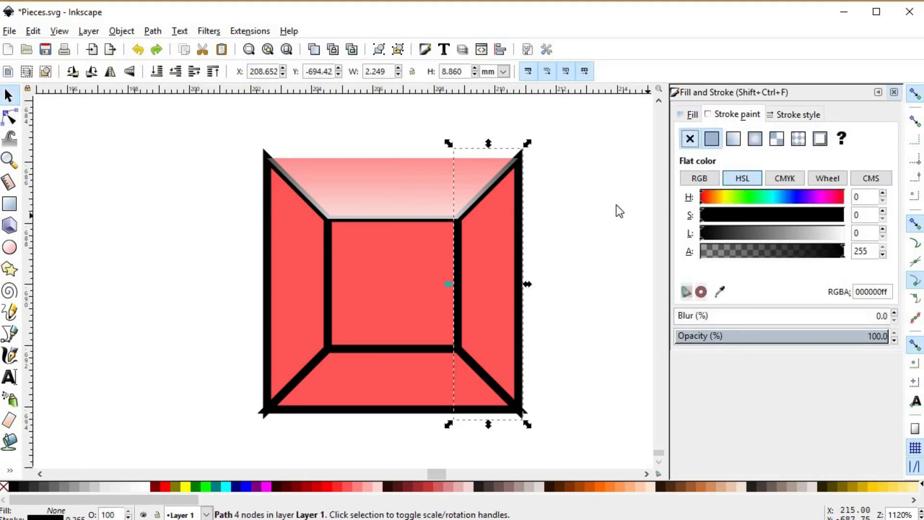
- Give the right-hand trapezoid a horizontal linear gradient from the inner square to just past its outer edge, with the inner stop at alpha 79
click(10, 469)
click(57, 470)
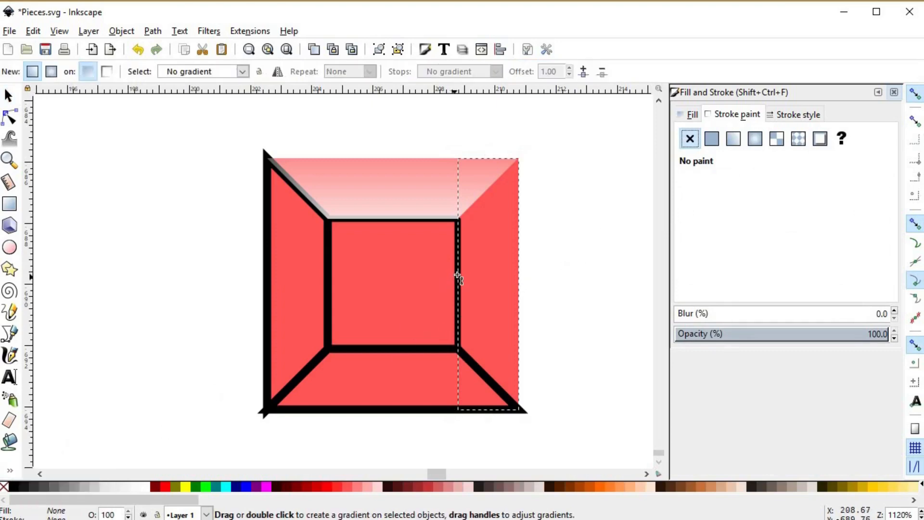
drag(457, 276, 530, 283)
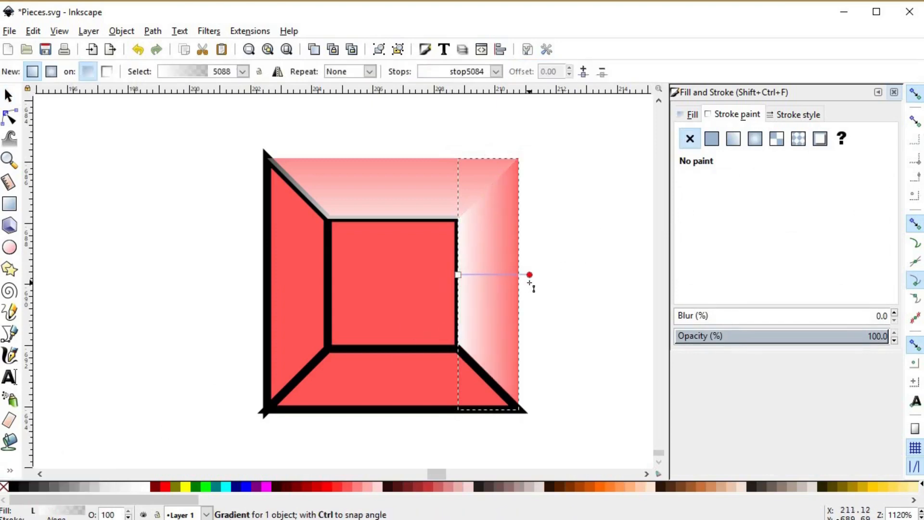
click(458, 276)
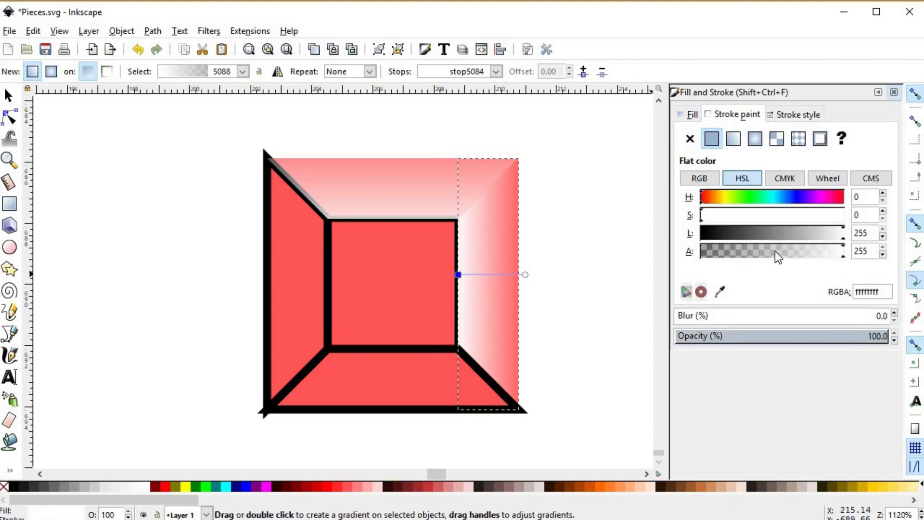
drag(775, 250, 746, 249)
- Remove the lower trapezoid's outline and fill it with a vertical linear gradient from the inner square to just past its outer edge
scroll(538, 329, down, 1)
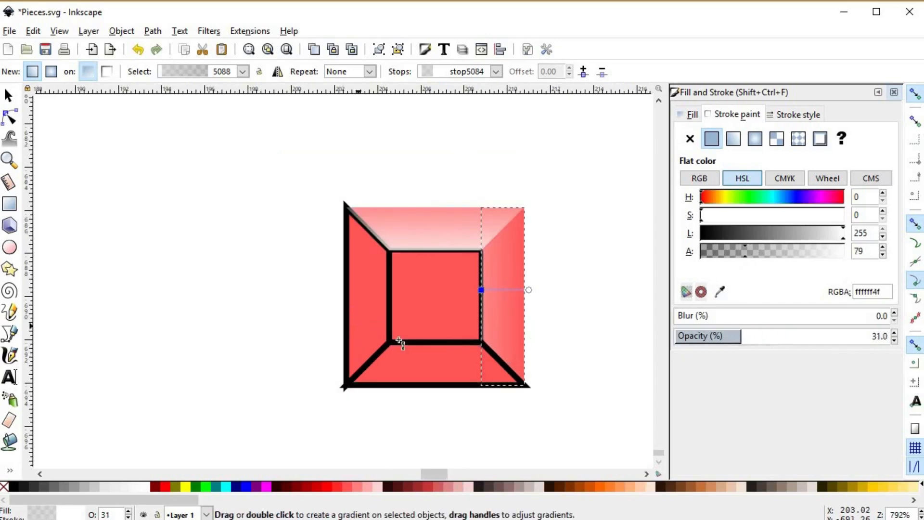
click(440, 386)
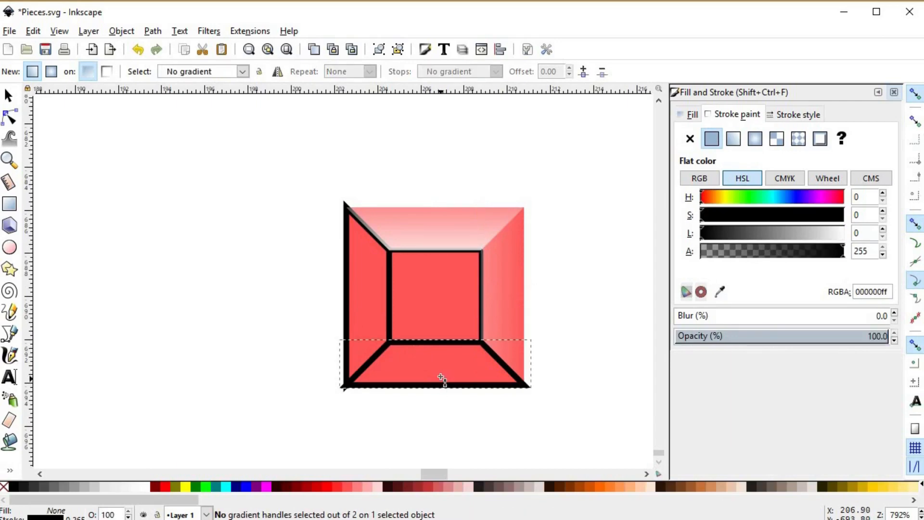
click(690, 138)
scroll(451, 411, up, 1)
drag(434, 316, 433, 379)
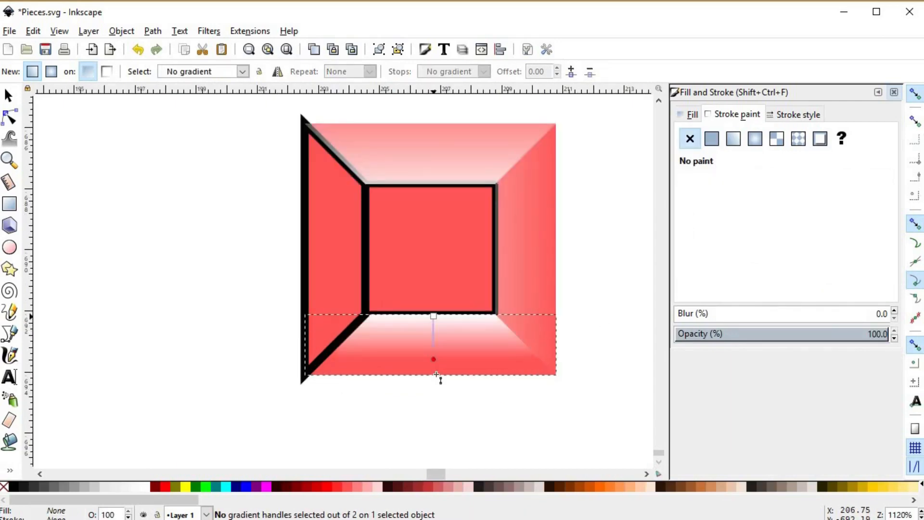
- Make both stops of the lower trapezoid's gradient black, setting the outer stop's alpha to 255
click(702, 235)
click(433, 379)
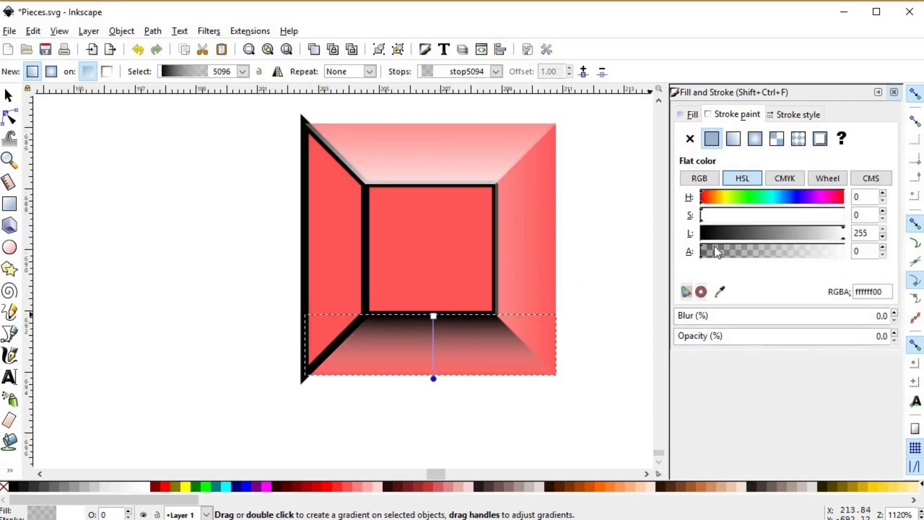
click(702, 235)
click(434, 378)
click(843, 251)
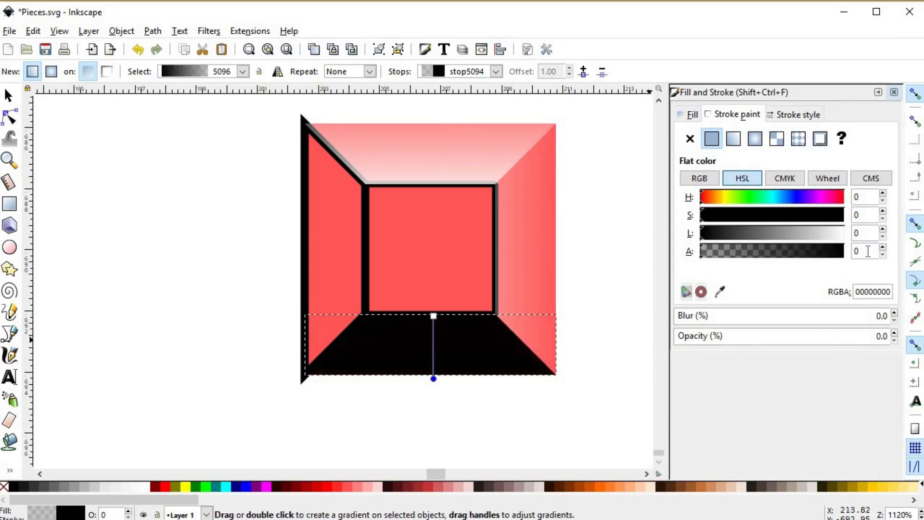
- Rebalance the alpha of the lower trapezoid's black stops, making the inner stop more opaque than the outer stop
click(433, 316)
mouse_move(752, 250)
mouse_down()
mouse_move(745, 252)
mouse_move(752, 255)
mouse_up()
click(433, 379)
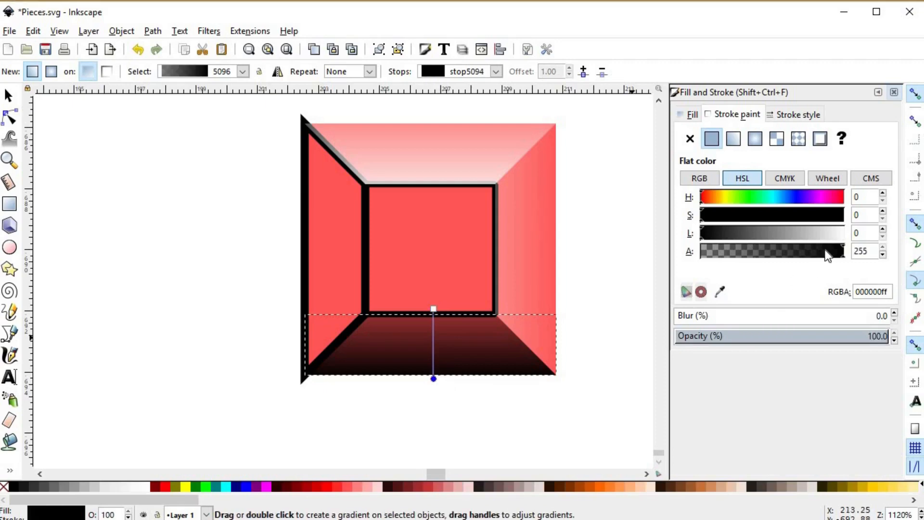
drag(817, 255, 807, 255)
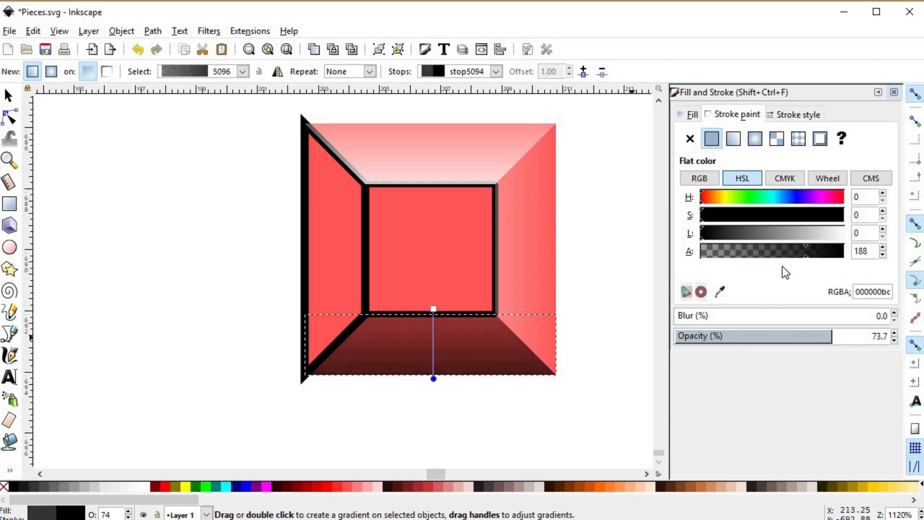
click(434, 309)
drag(743, 251, 829, 252)
click(433, 379)
click(433, 308)
- Remove the left-hand trapezoid's outline and fill it with a horizontal linear gradient from the inner square to just past its outer edge
click(319, 206)
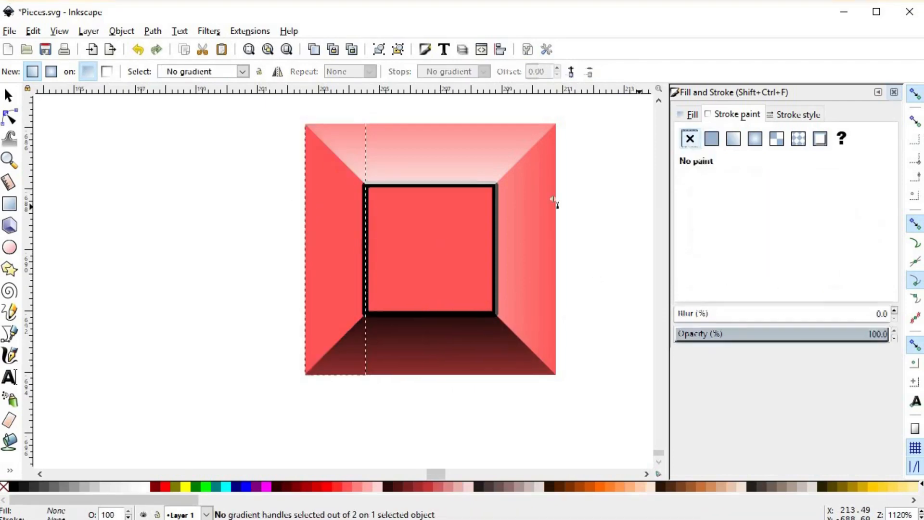
mouse_move(363, 237)
mouse_down()
mouse_move(309, 246)
mouse_move(297, 238)
mouse_up()
- Make both stops of the left-hand trapezoid's gradient translucent black, with the inner stop at 36.5% opacity
click(364, 237)
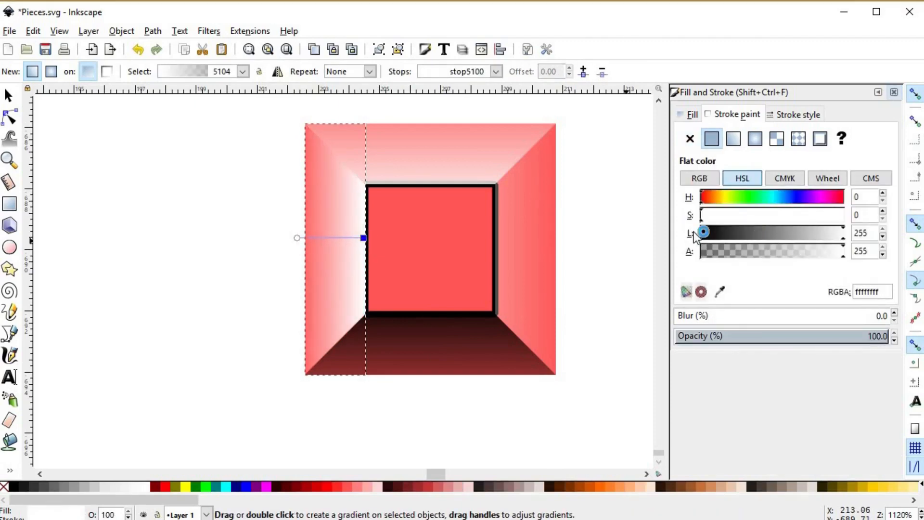
click(702, 232)
drag(840, 252, 768, 250)
click(297, 238)
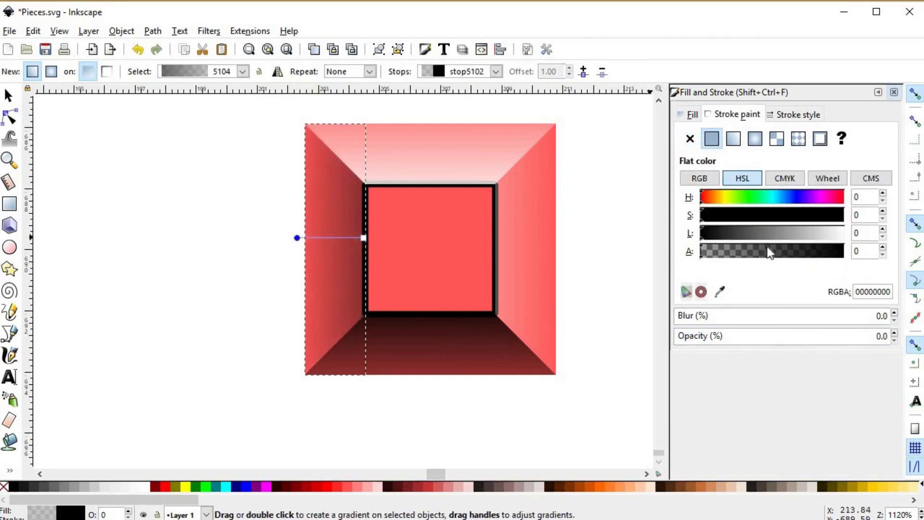
click(736, 251)
click(364, 237)
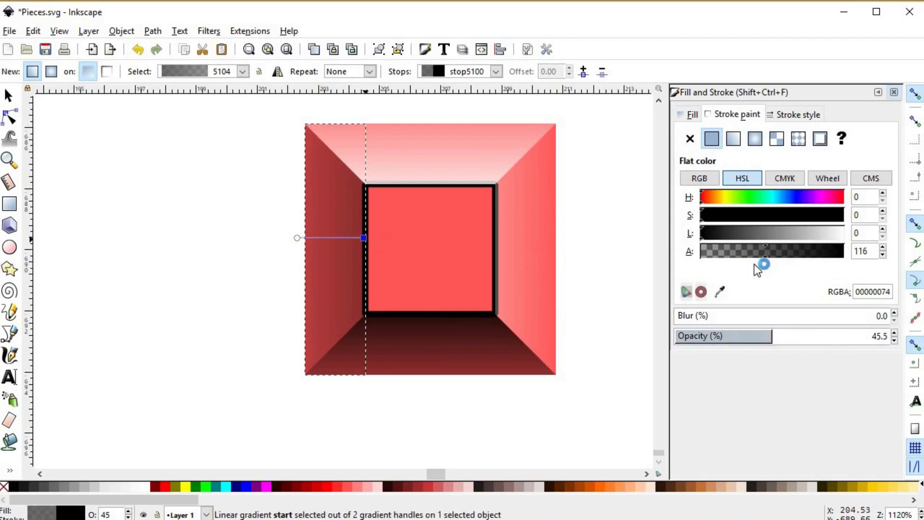
click(753, 250)
key(s)
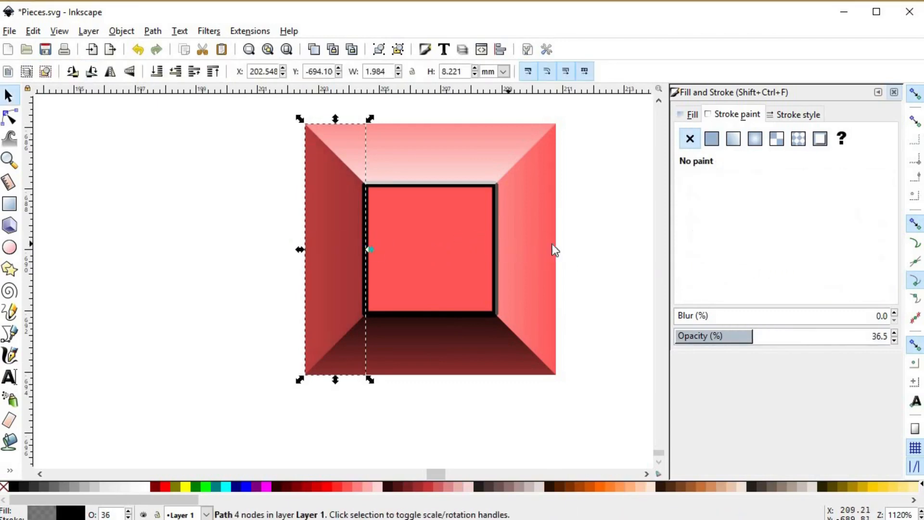
click(606, 244)
- Remove the black outline from the block's central square
scroll(605, 247, down, 1)
scroll(605, 247, down, 2)
key(space)
drag(606, 255, 504, 267)
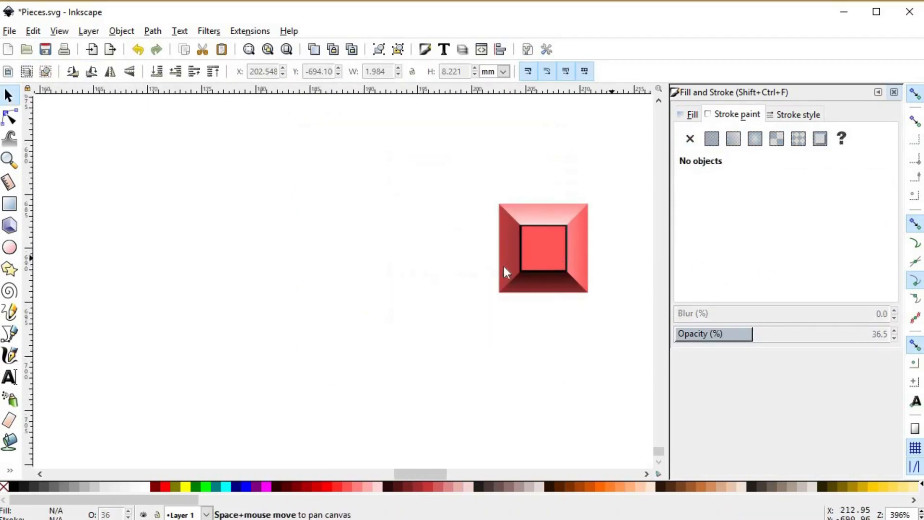
scroll(485, 245, up, 4)
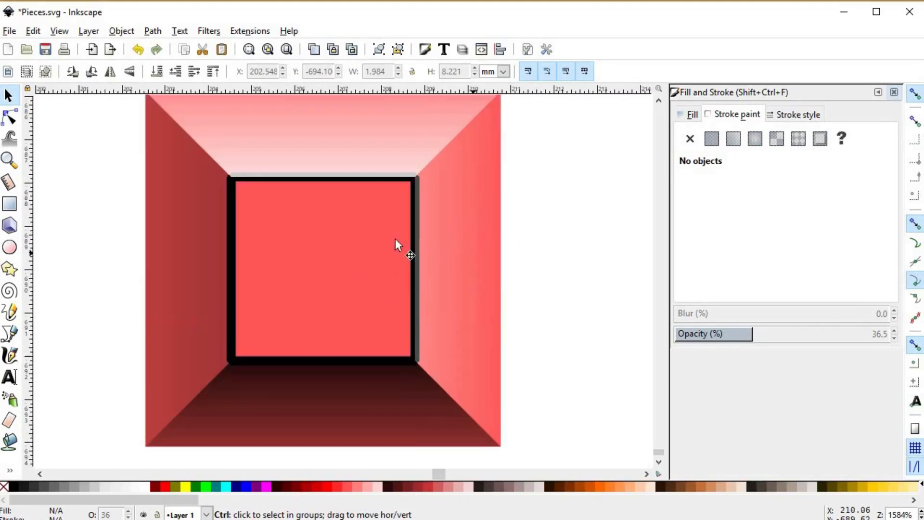
click(408, 211)
alt+click(413, 213)
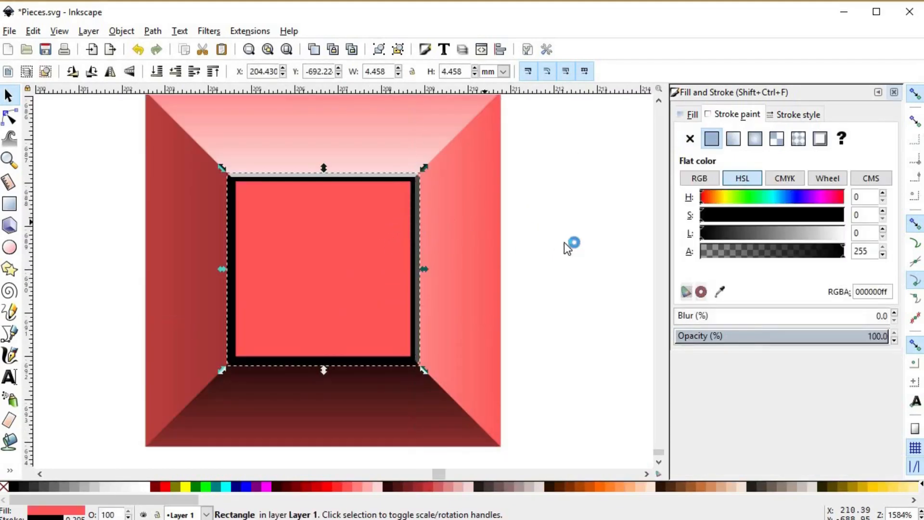
click(692, 139)
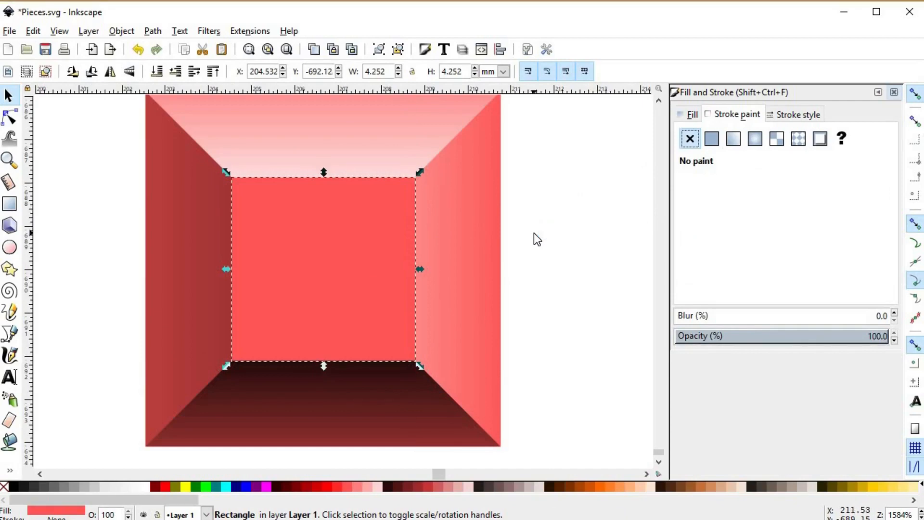
- Fill the central square with a vertical linear gradient from black at its upper edge to opaque white at its lower edge
click(10, 470)
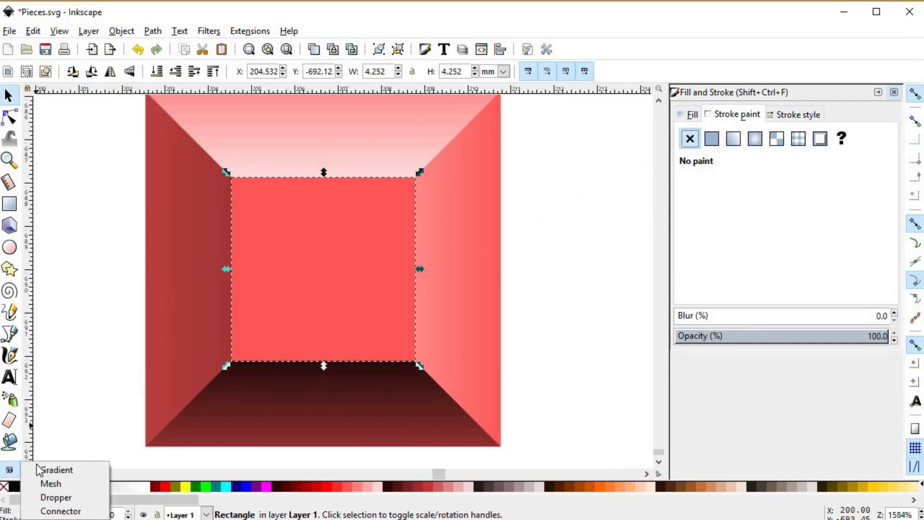
click(45, 471)
drag(320, 182, 315, 363)
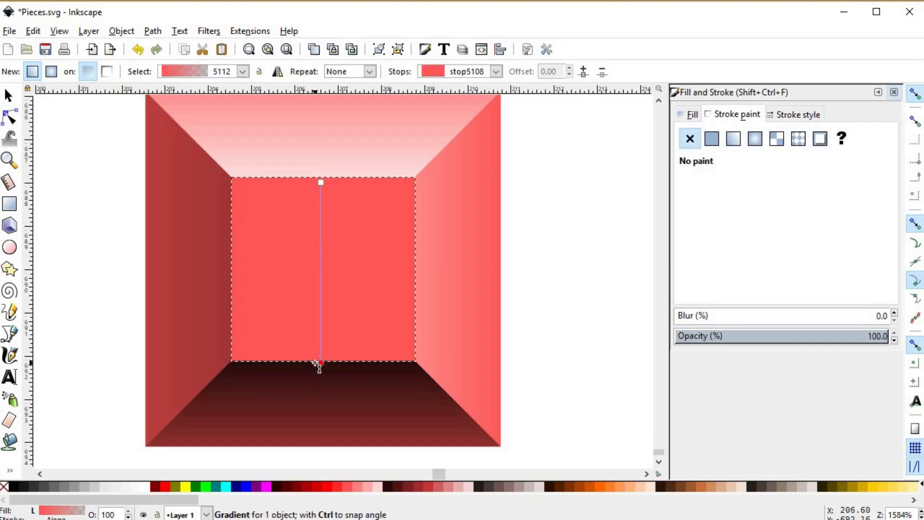
click(321, 182)
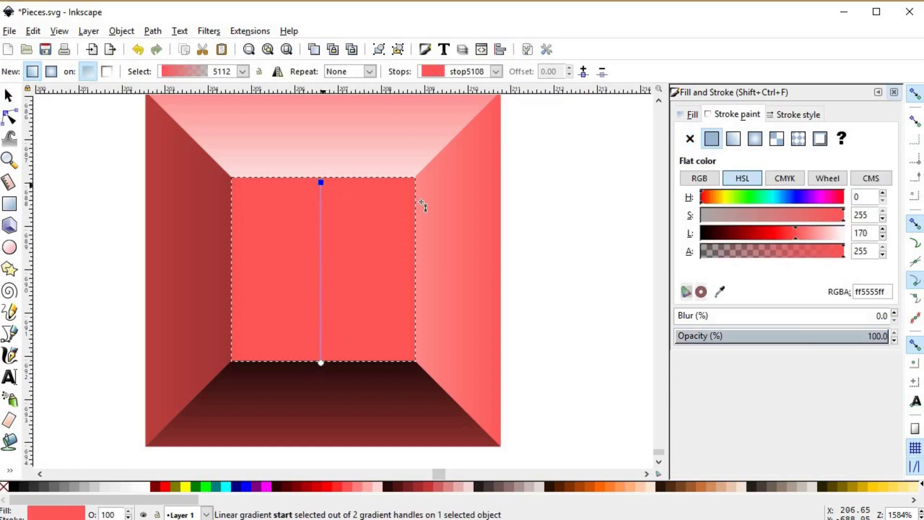
drag(741, 234, 693, 234)
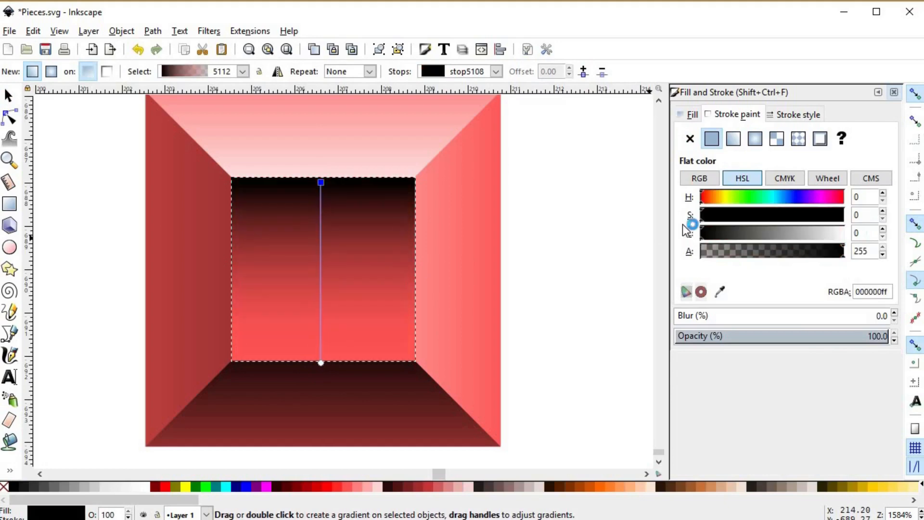
click(321, 362)
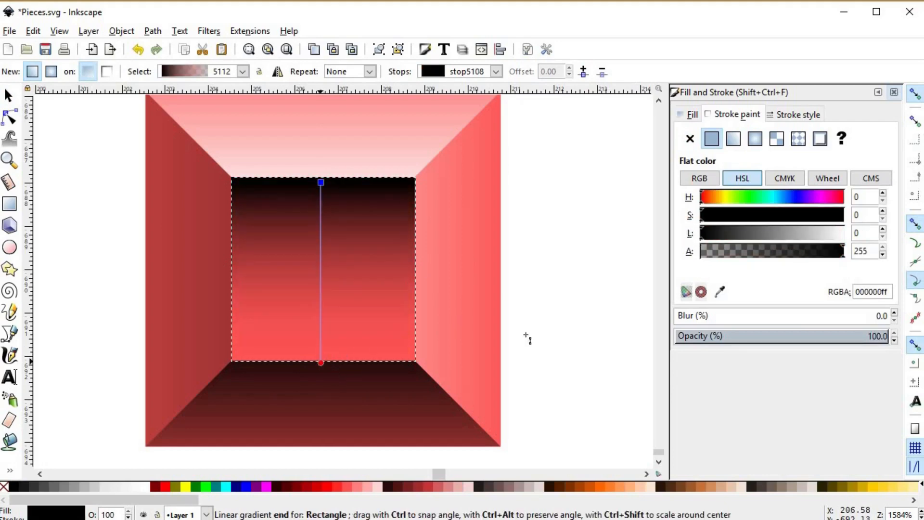
drag(850, 233, 864, 252)
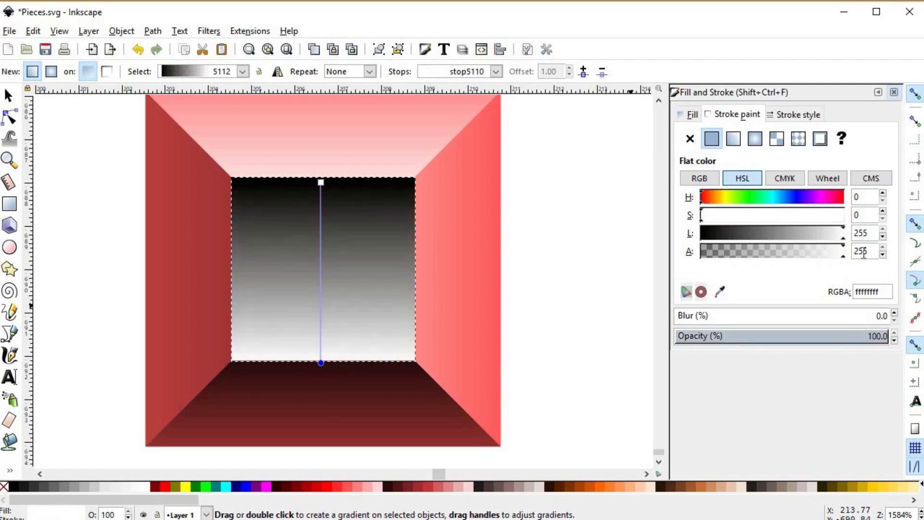
- Make the central square's gradient translucent, with alpha 133 at the upper black stop and 134 at the lower white stop
click(322, 183)
click(778, 249)
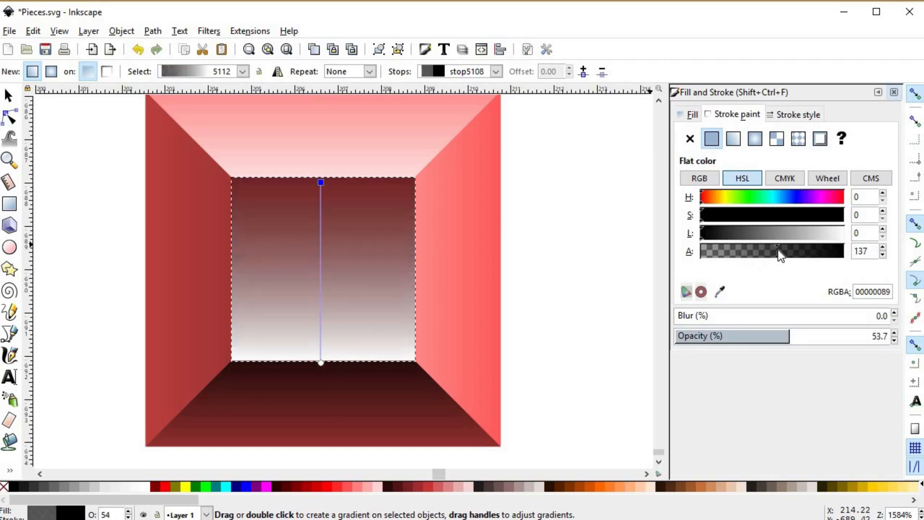
drag(773, 249, 774, 250)
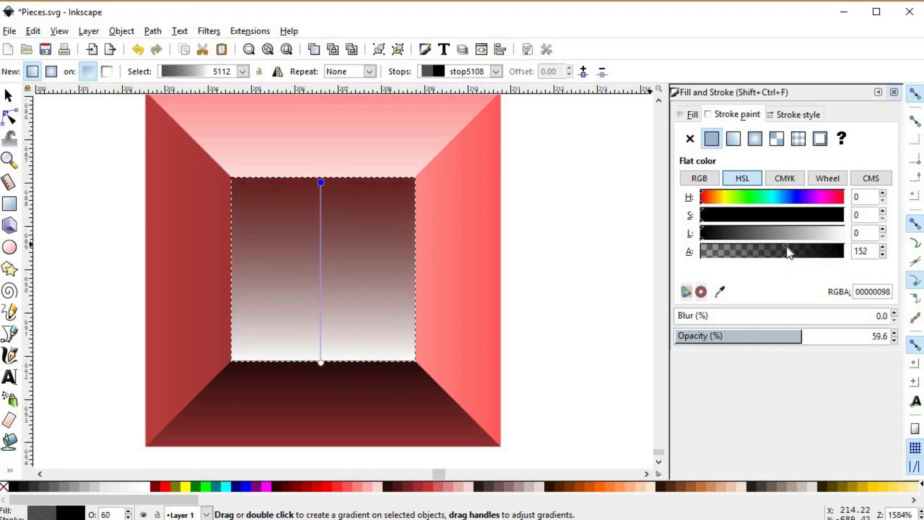
click(321, 363)
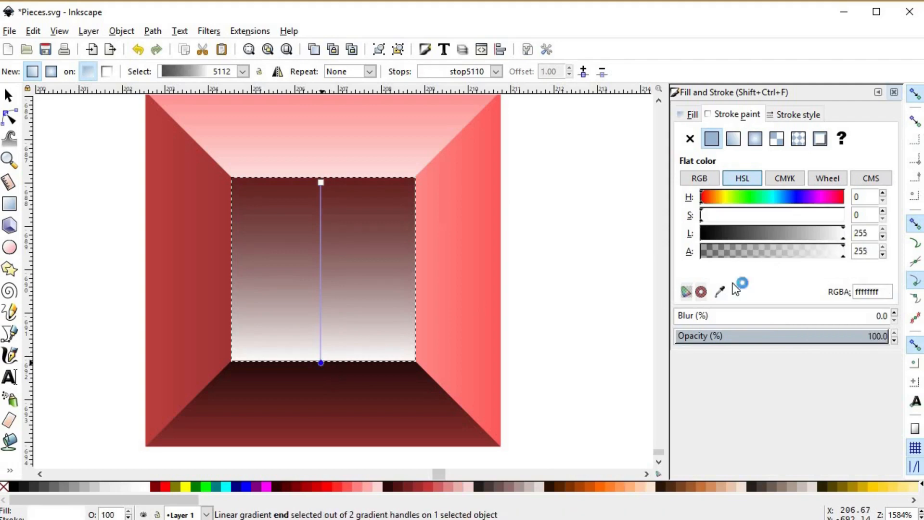
click(765, 253)
drag(755, 258, 766, 259)
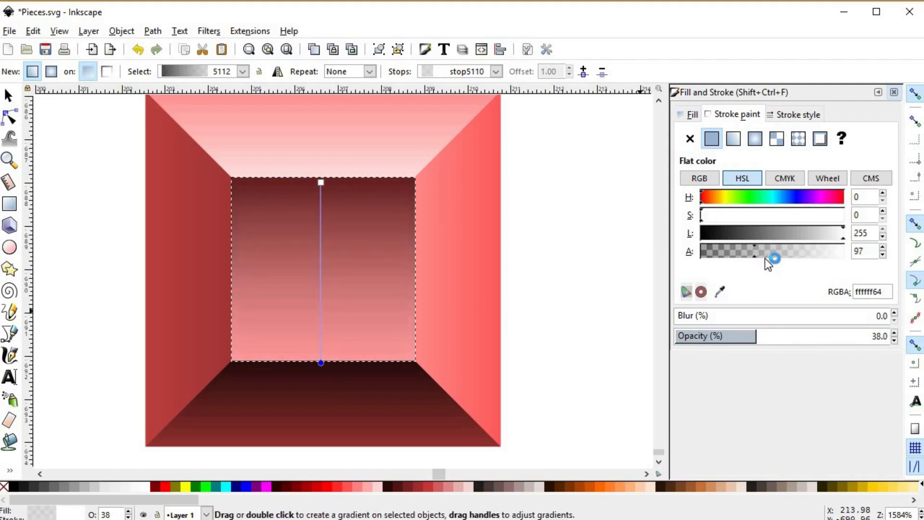
click(781, 256)
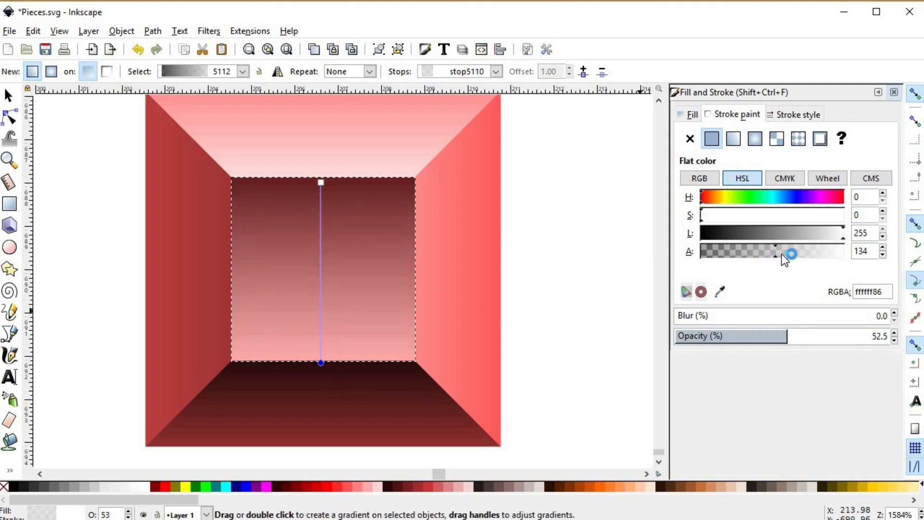
click(321, 182)
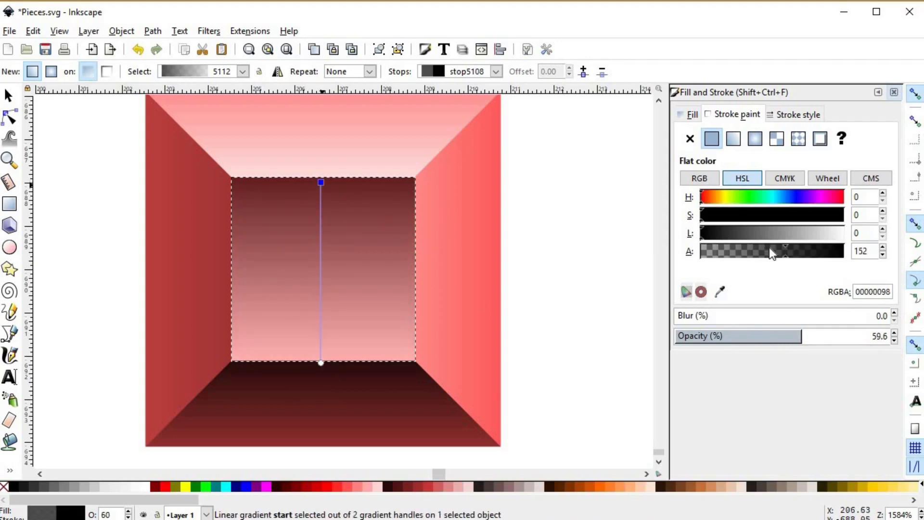
drag(779, 257, 773, 257)
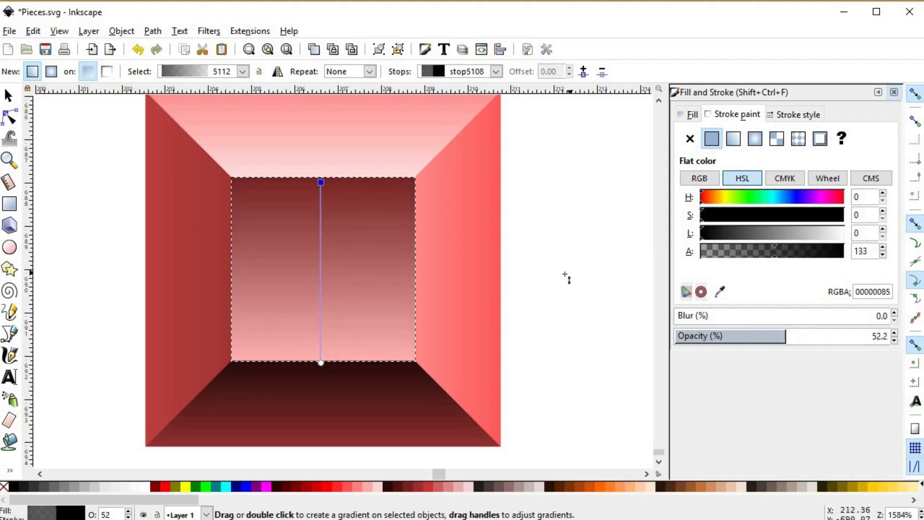
scroll(573, 278, down, 1)
key(s)
key(Escape)
scroll(573, 281, down, 2)
scroll(574, 282, down, 1)
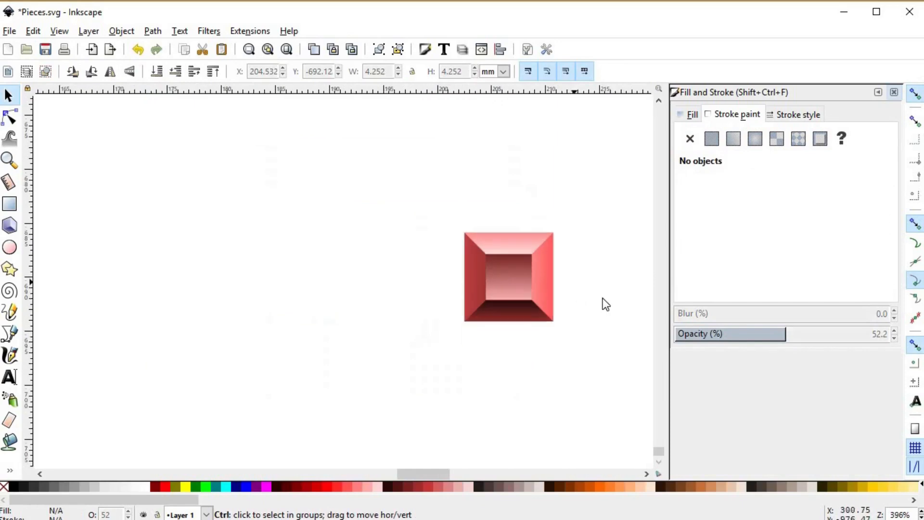
- Set the central square's gradient to alpha 86 at the upper black stop and 52.5% opacity at the lower white stop
drag(529, 307, 502, 309)
scroll(501, 284, up, 1)
click(483, 267)
scroll(538, 278, up, 2)
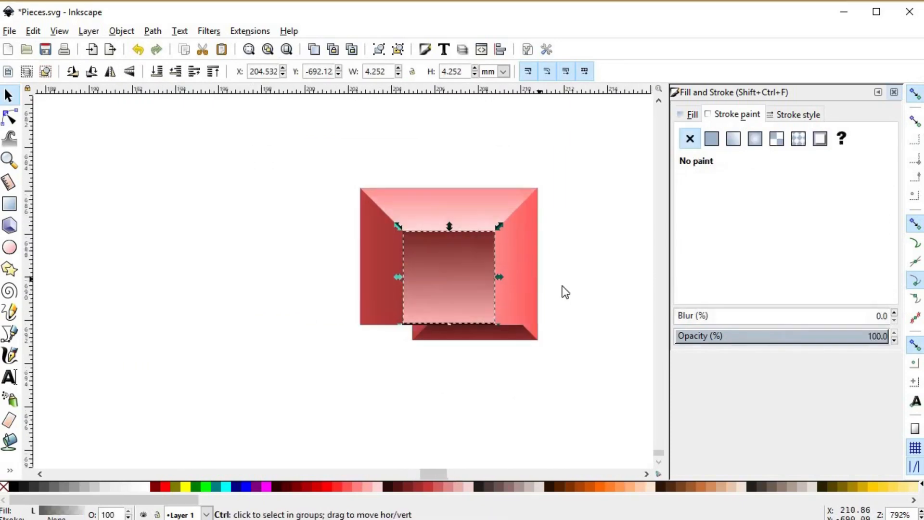
key(n)
click(409, 214)
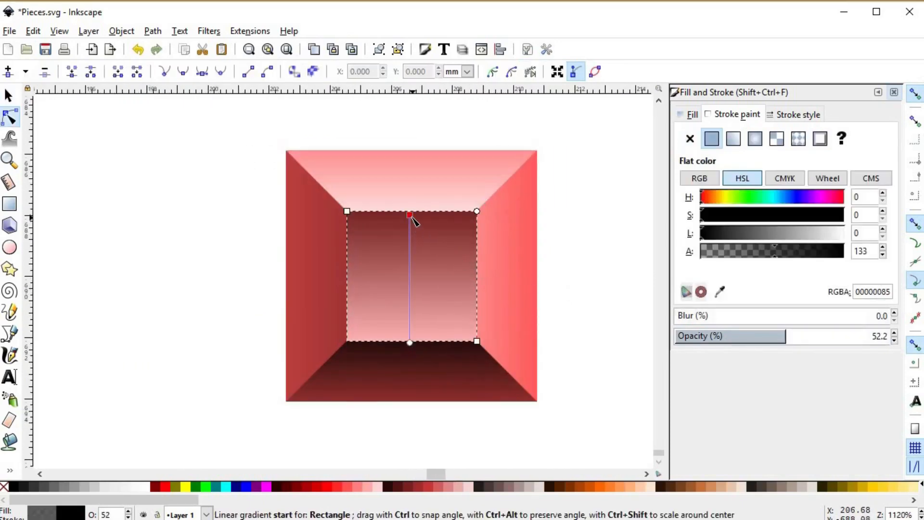
click(762, 251)
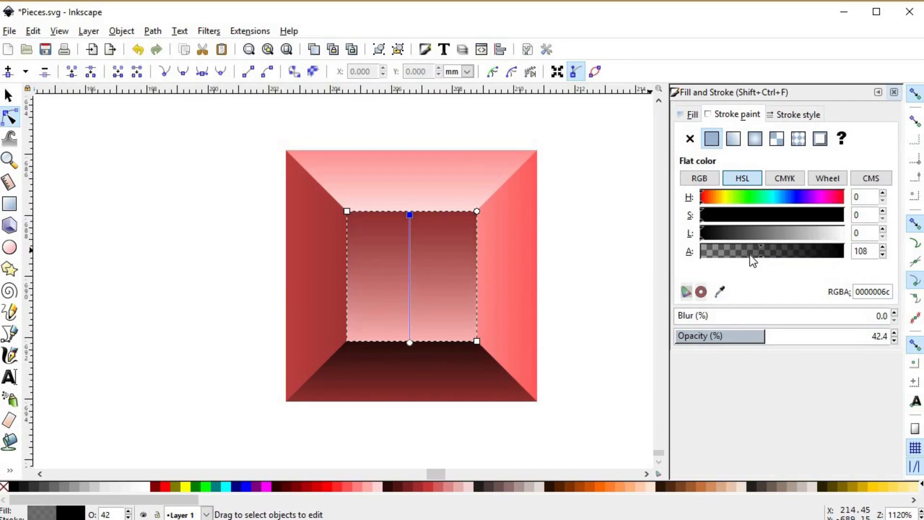
click(749, 252)
click(410, 343)
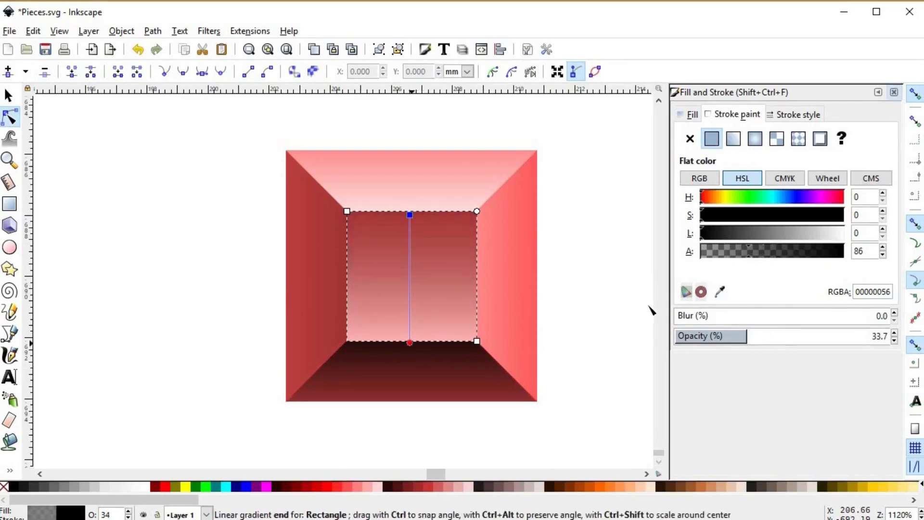
click(767, 251)
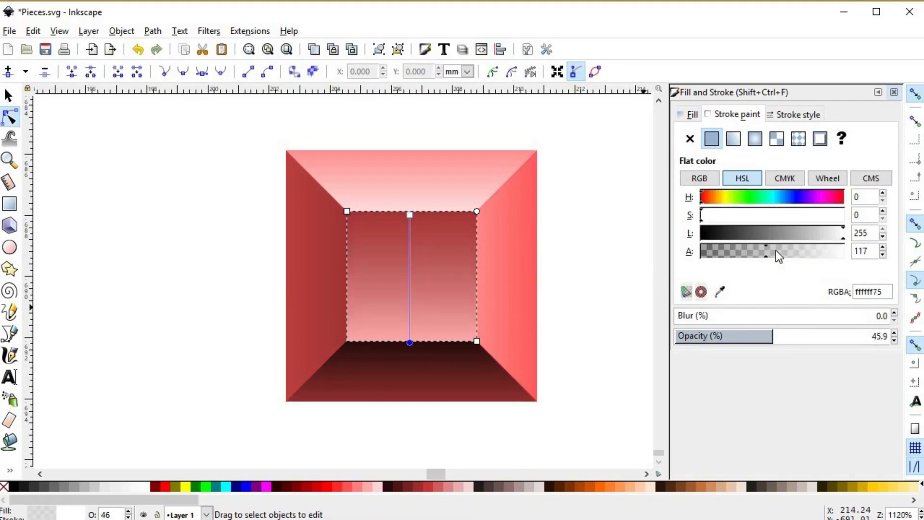
click(776, 251)
click(549, 312)
scroll(549, 312, down, 3)
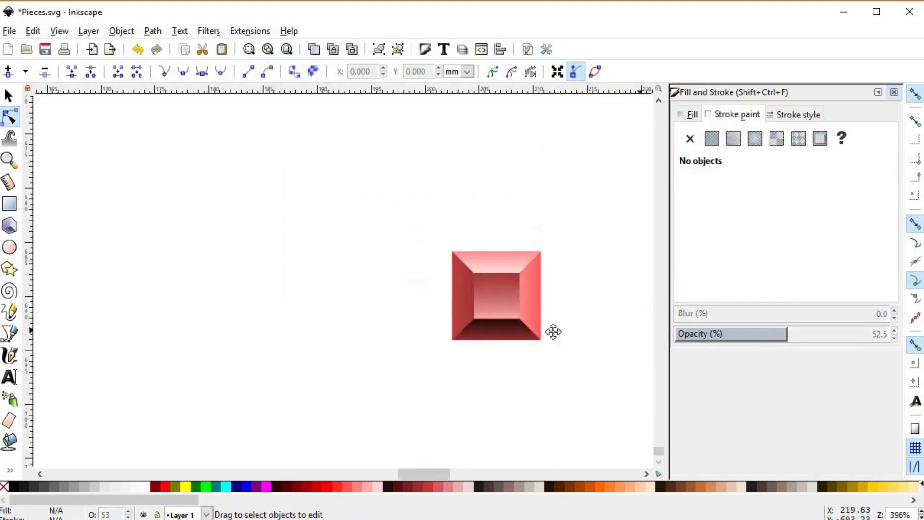
drag(553, 331, 509, 336)
scroll(476, 315, up, 1)
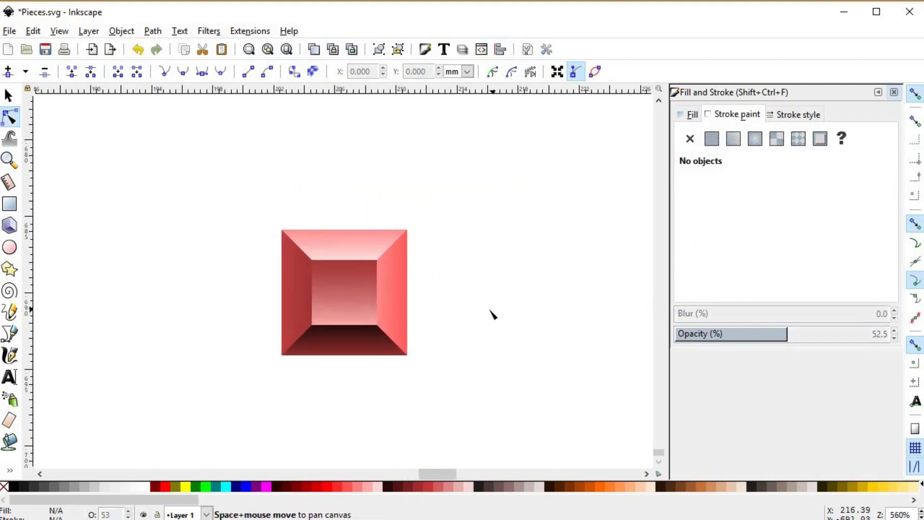
key(s)
scroll(445, 256, up, 3)
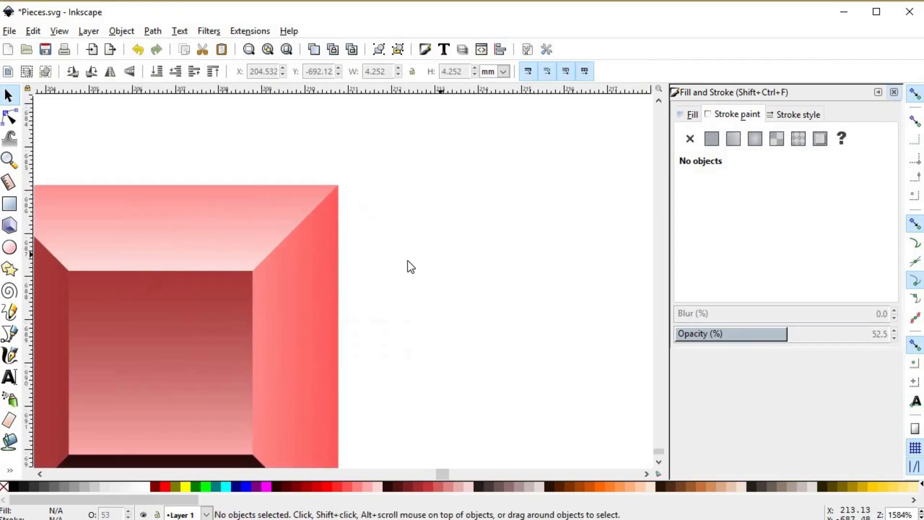
- Draw a straight line from the central square's upper-right corner to the block's outer upper-right corner
scroll(516, 241, down, 2)
key(b)
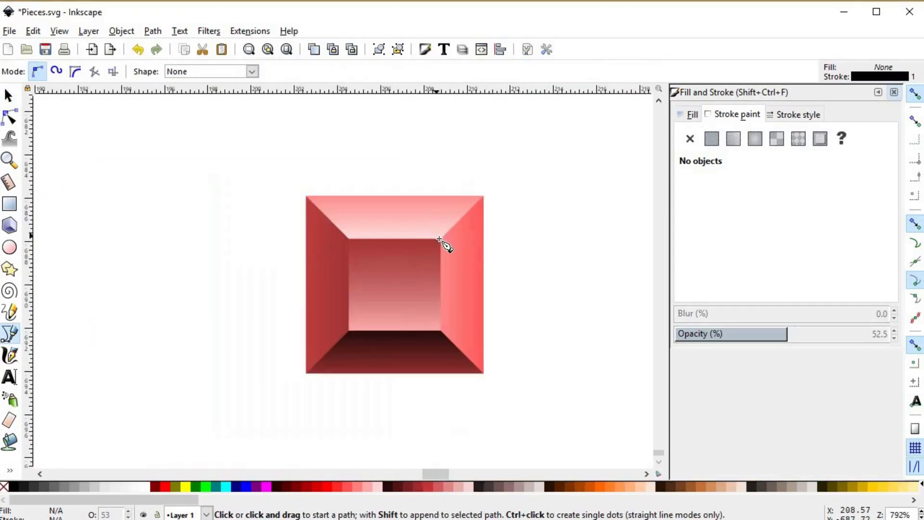
click(439, 239)
click(483, 196)
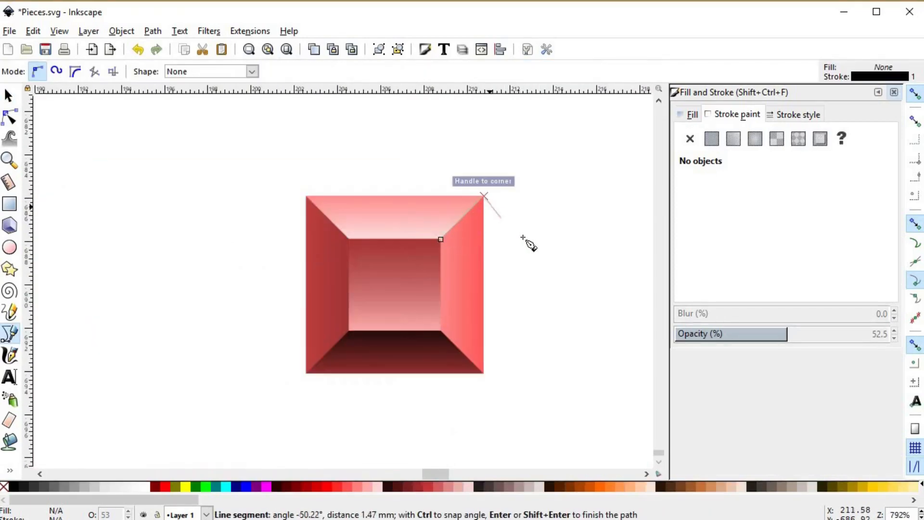
key(Return)
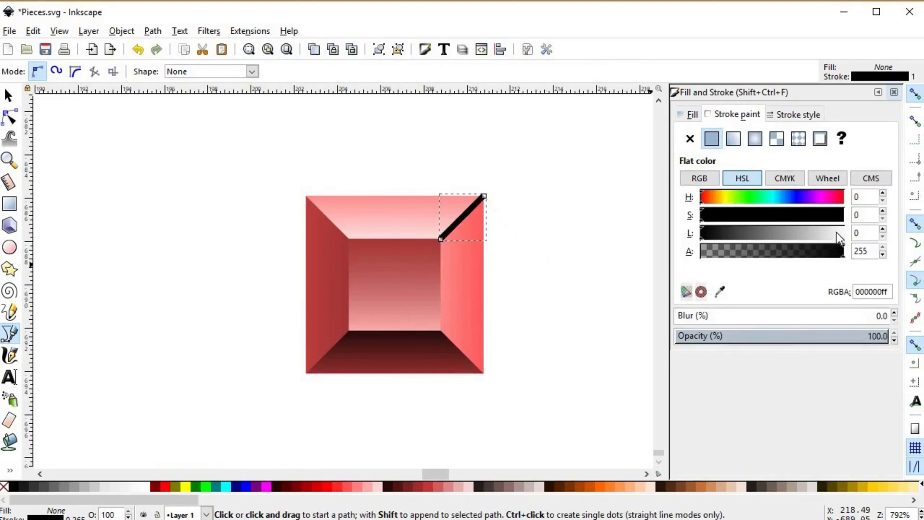
- Make the diagonal line's stroke a translucent white with lightness 255 and alpha 194
drag(837, 233, 871, 233)
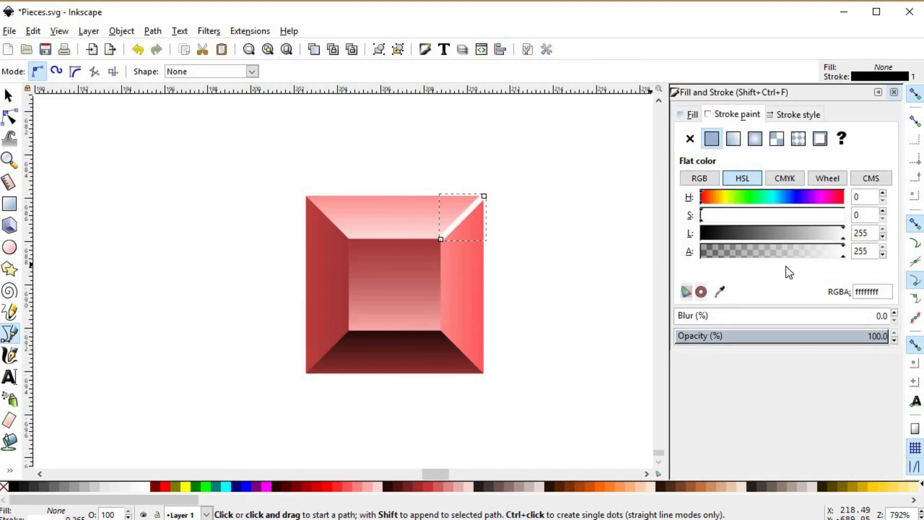
click(795, 251)
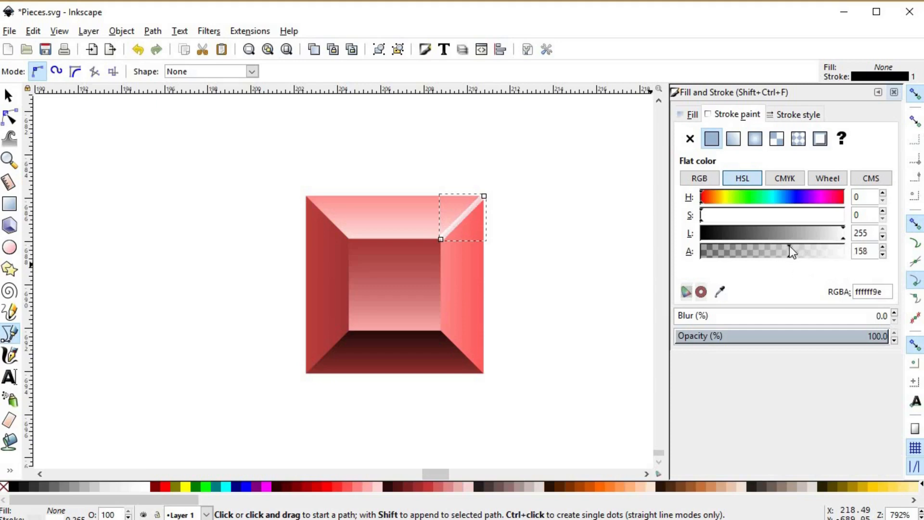
click(811, 246)
key(s)
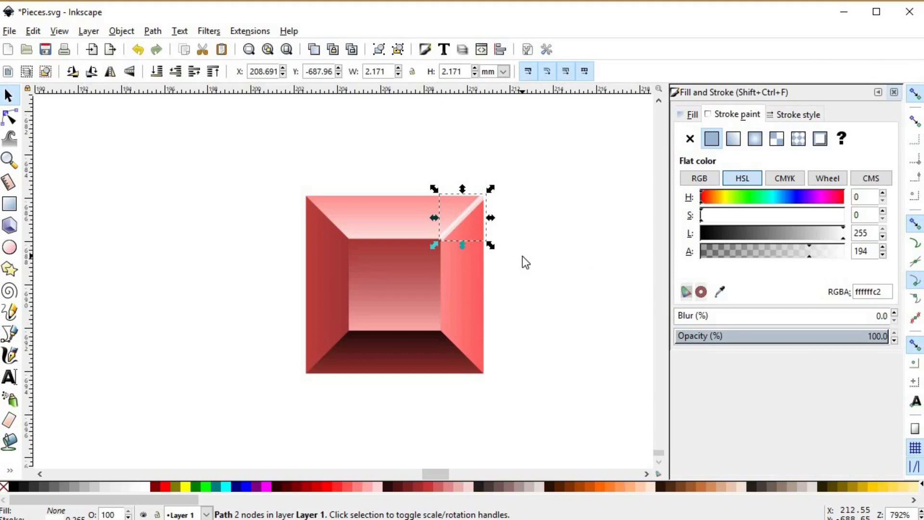
- Switch the diagonal line's stroke width unit to px and set the width to 0.5 px
click(807, 115)
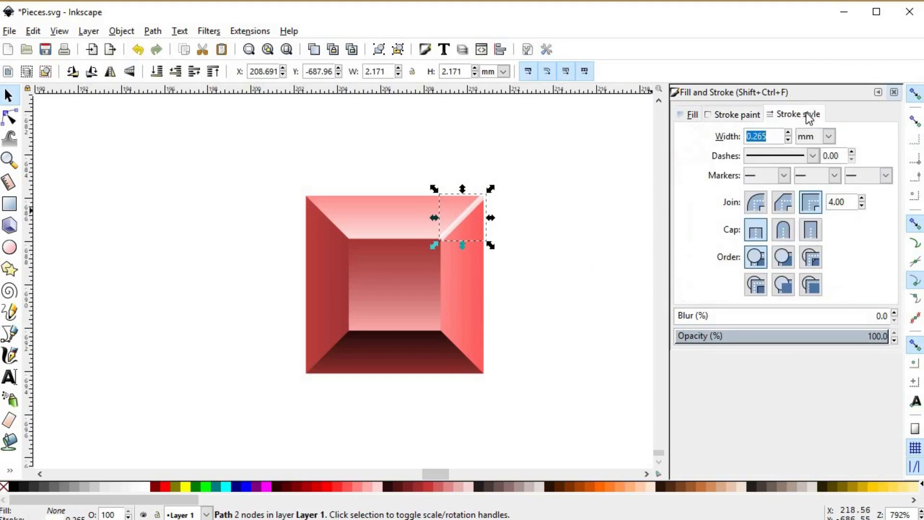
click(813, 143)
click(815, 203)
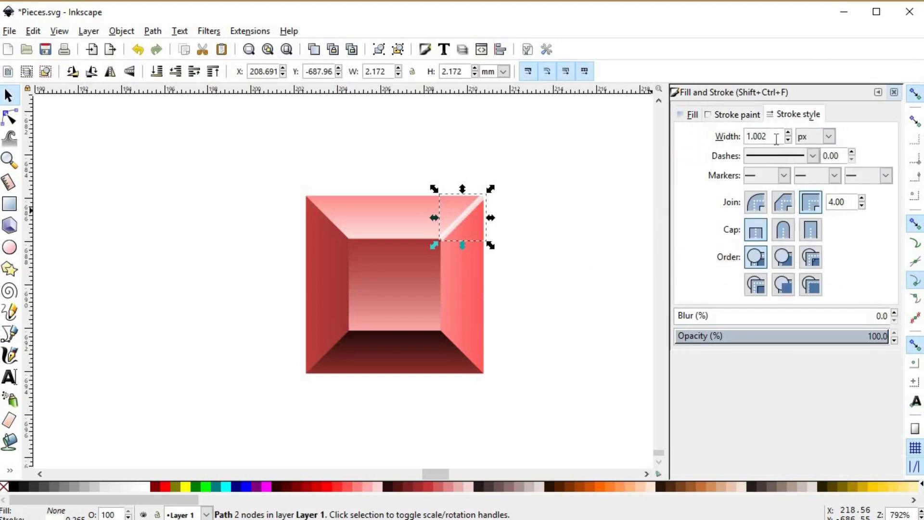
text(0.5)
key(Return)
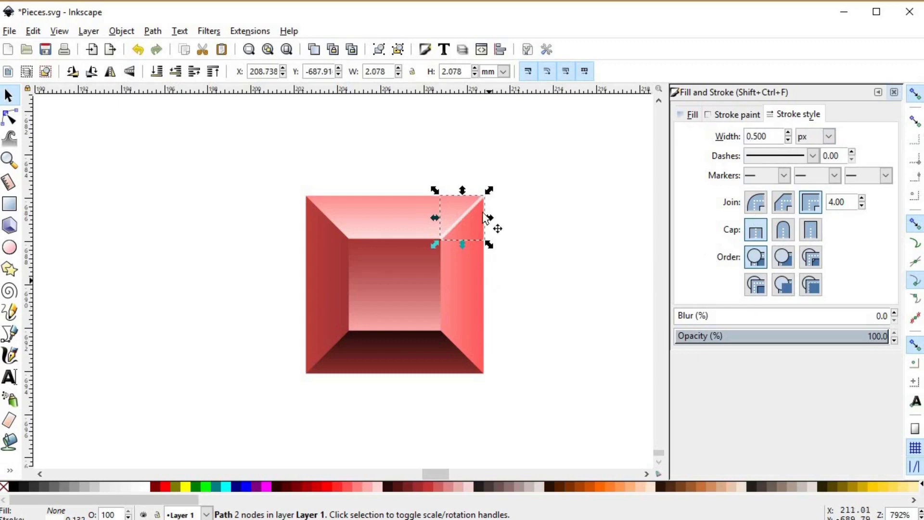
scroll(469, 215, up, 3)
scroll(466, 218, down, 7)
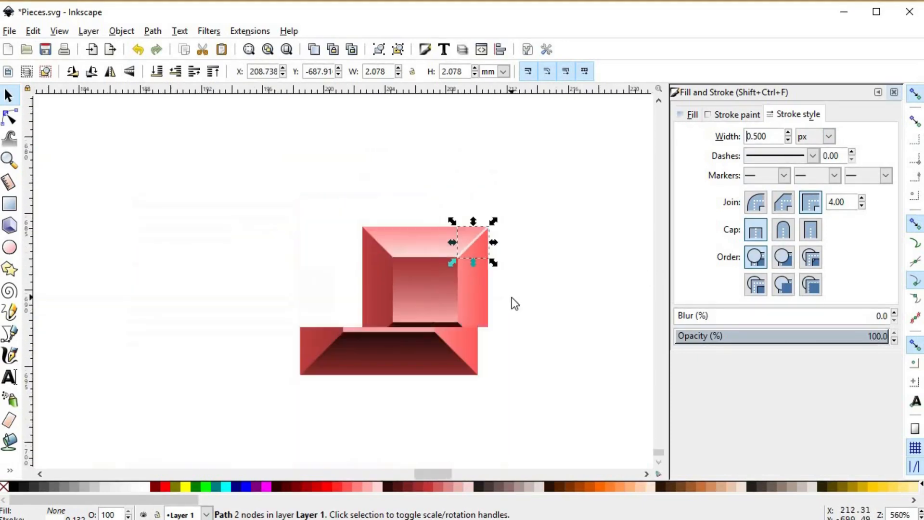
scroll(524, 303, up, 2)
click(524, 303)
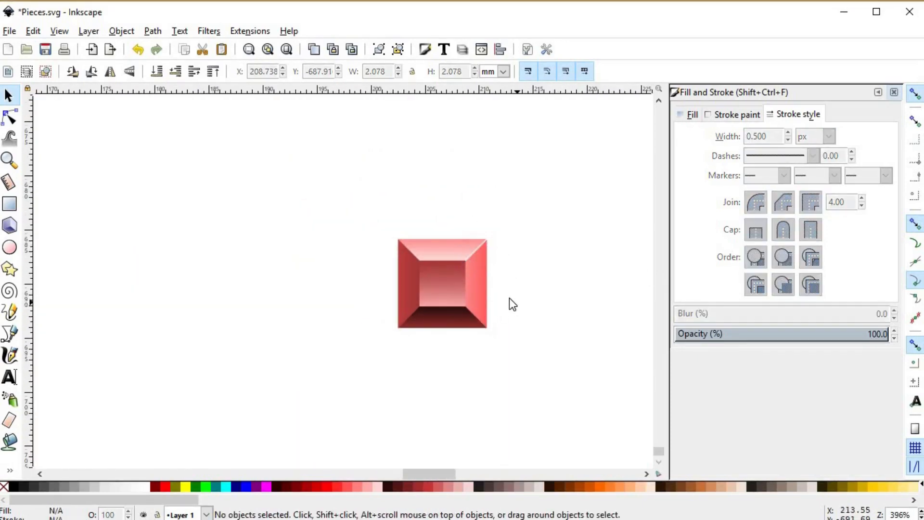
- Draw an open path along the central square's upper and right edges and set its stroke width to 0.5 px
scroll(487, 267, up, 4)
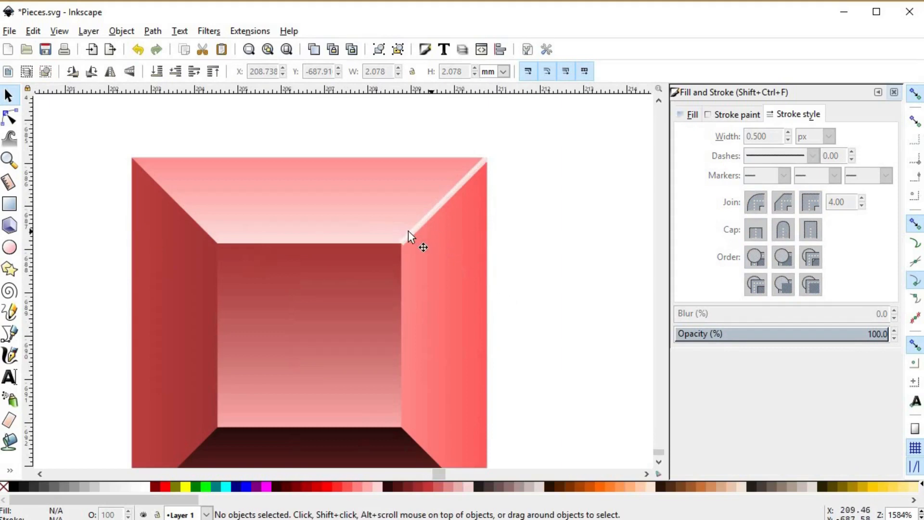
key(b)
click(218, 244)
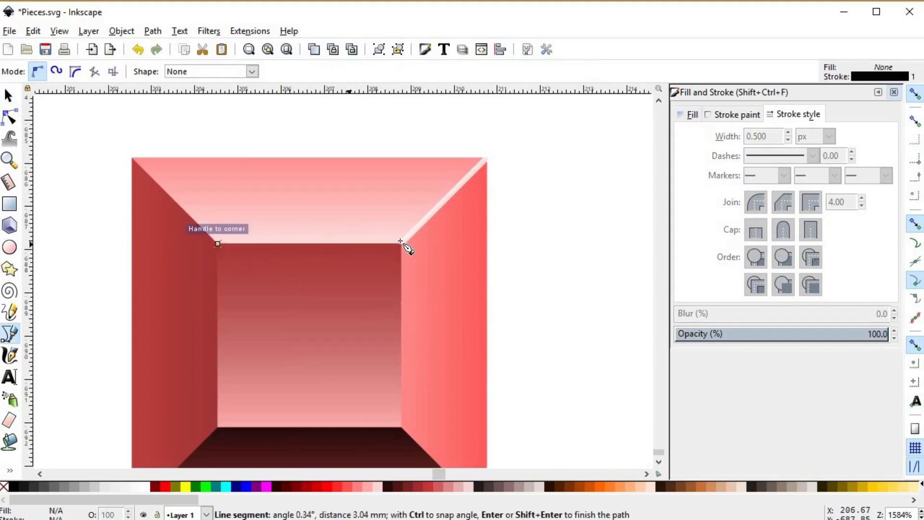
click(403, 245)
click(402, 426)
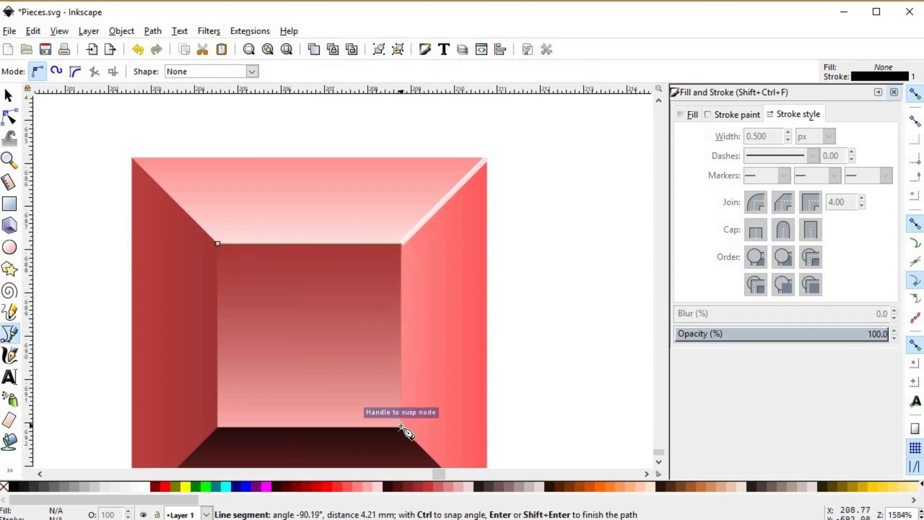
key(Return)
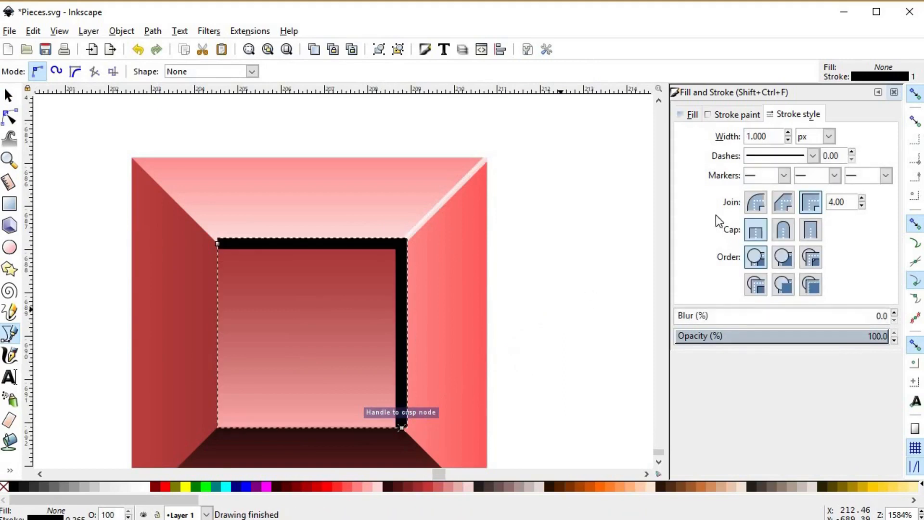
double_click(768, 136)
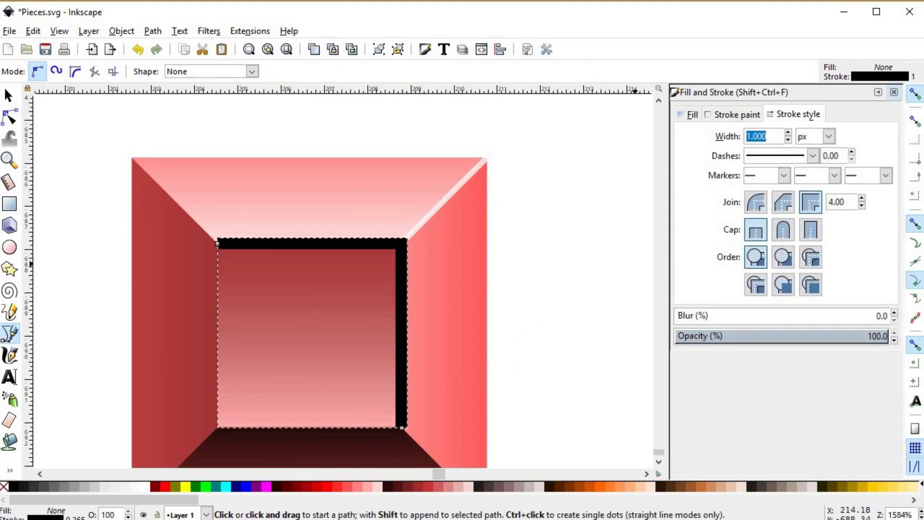
text(0.5)
key(Return)
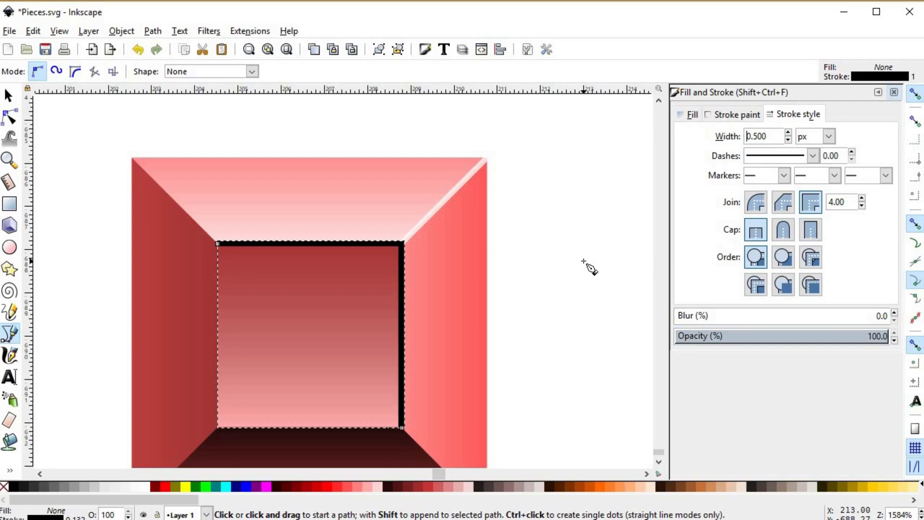
- Apply a linear stroke gradient to the new edge path, running from its upper-right corner down to its lower-right end
click(10, 470)
click(57, 469)
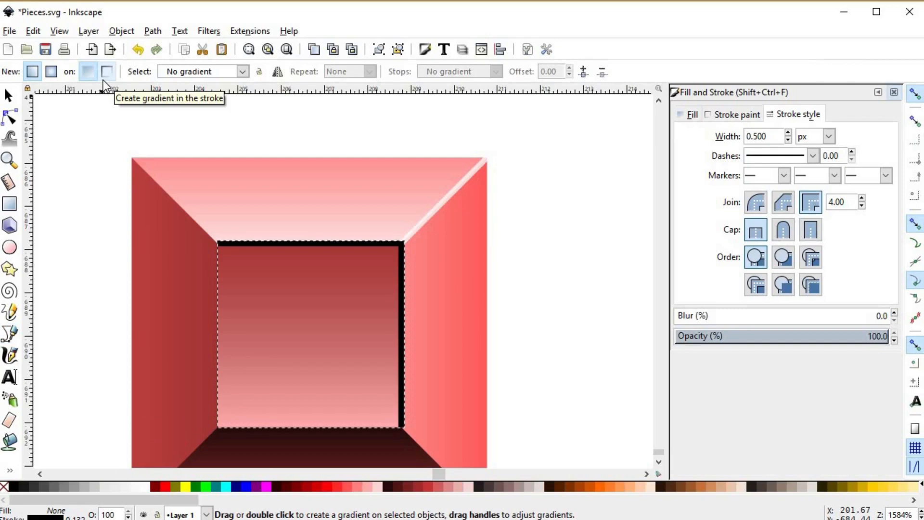
click(103, 79)
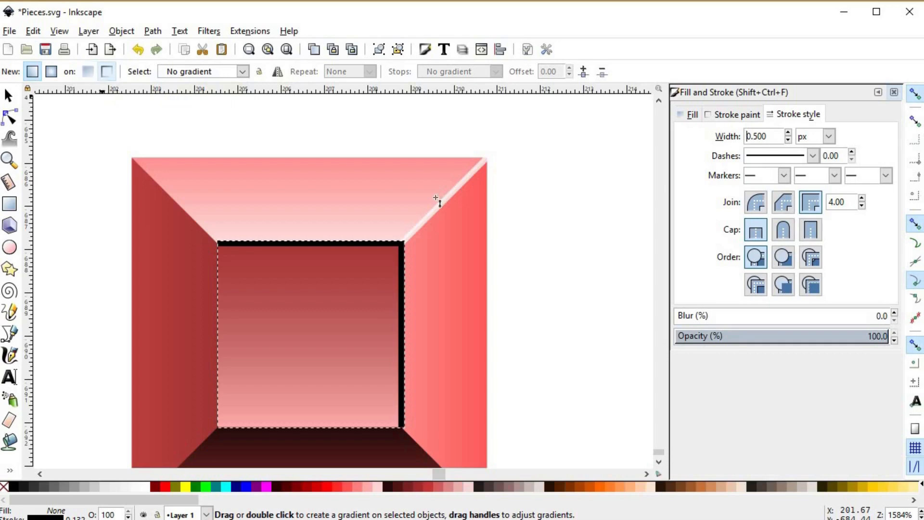
scroll(457, 281, down, 3)
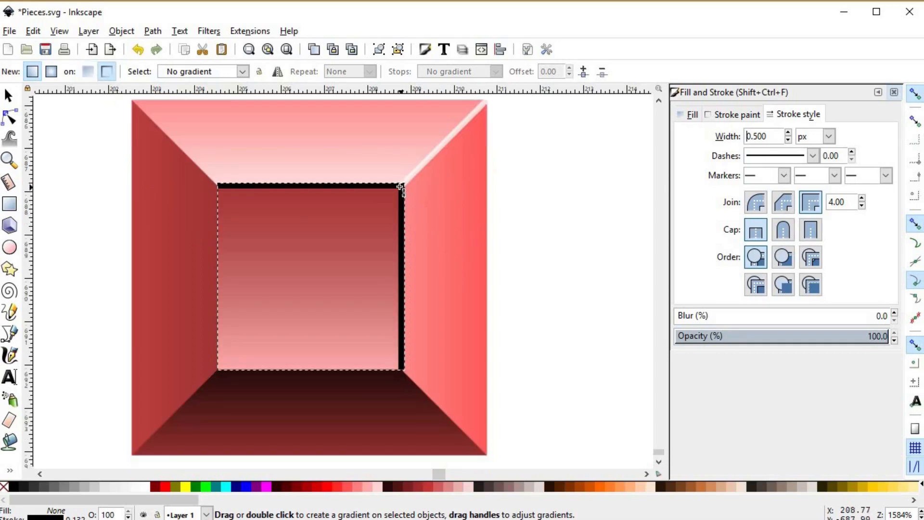
drag(402, 186, 399, 363)
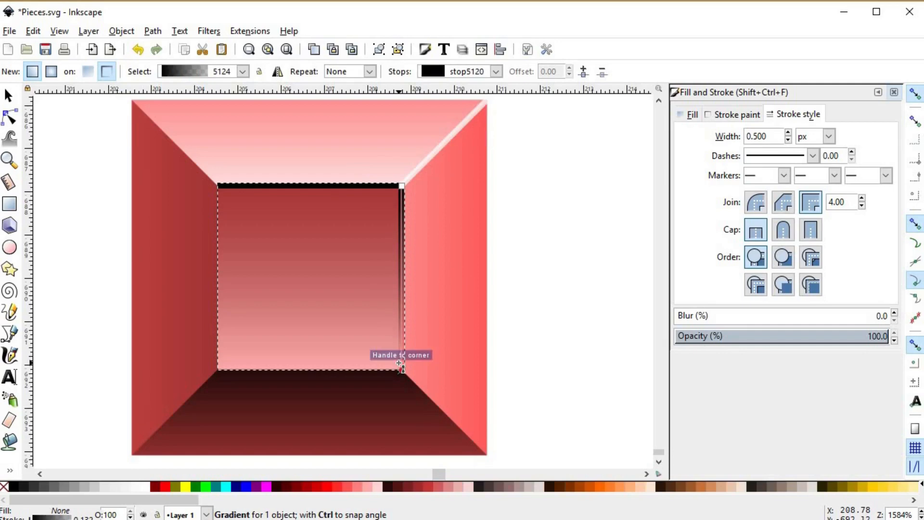
- Make both stops of the edge path's stroke gradient white, with alpha 189 at the upper stop and 0 at the lower stop
click(402, 186)
click(700, 116)
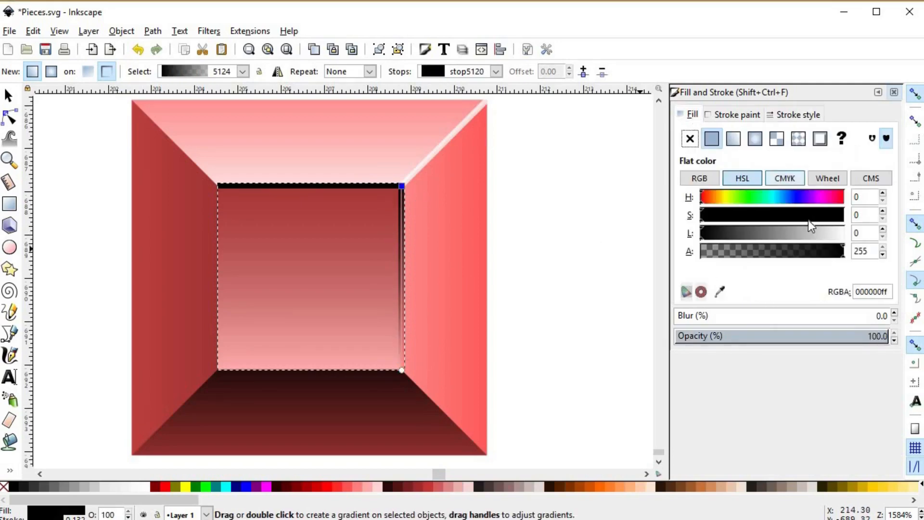
click(883, 237)
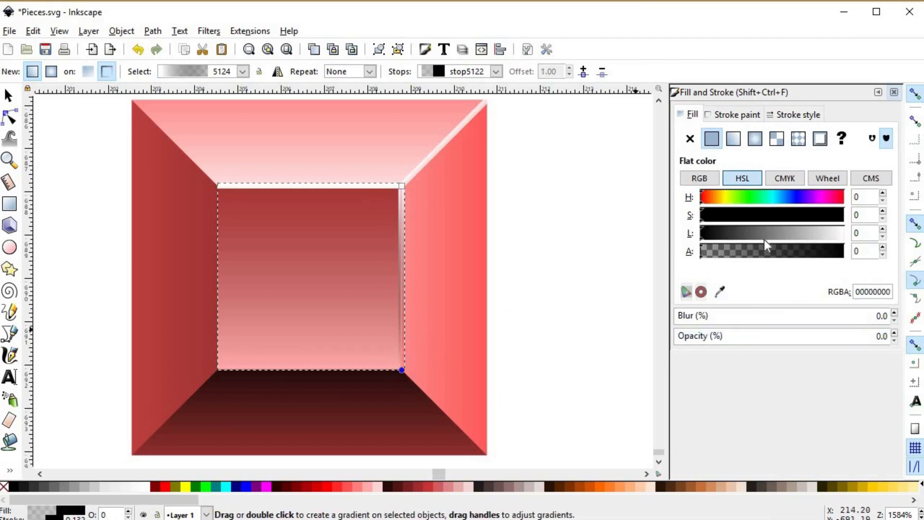
click(843, 233)
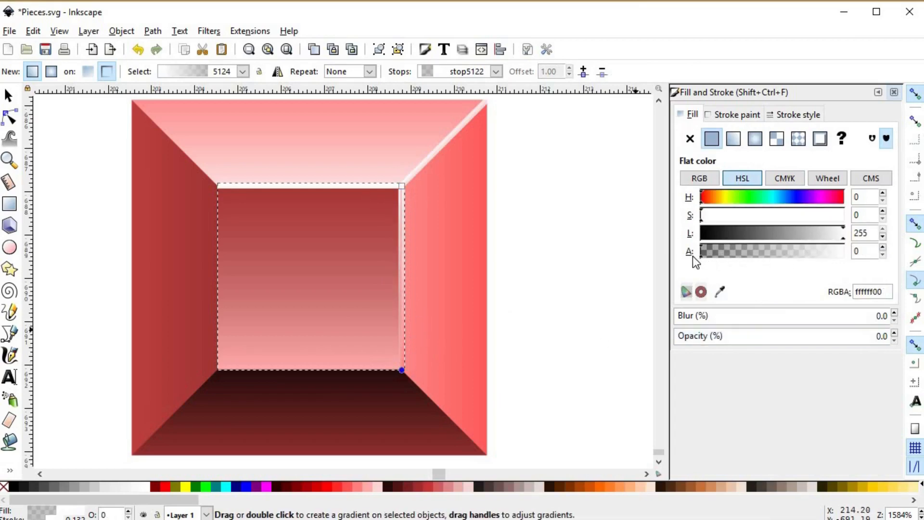
click(402, 187)
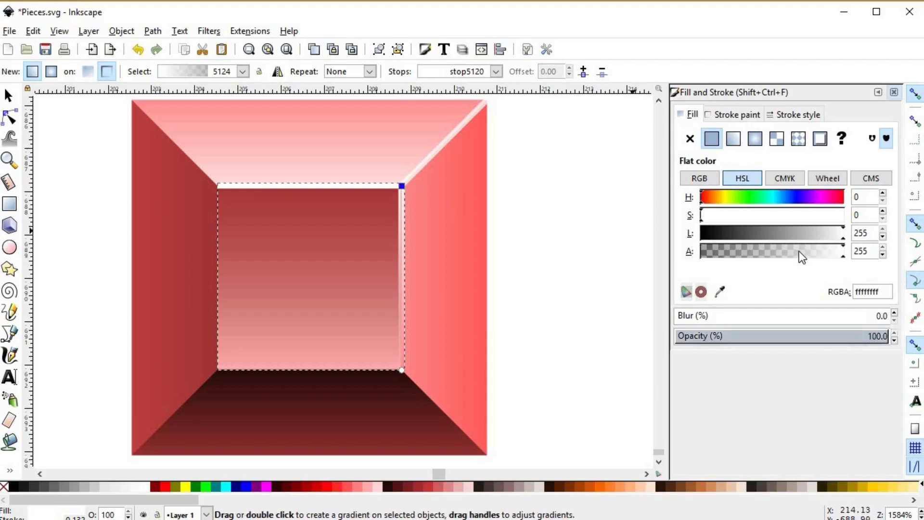
drag(799, 252, 801, 253)
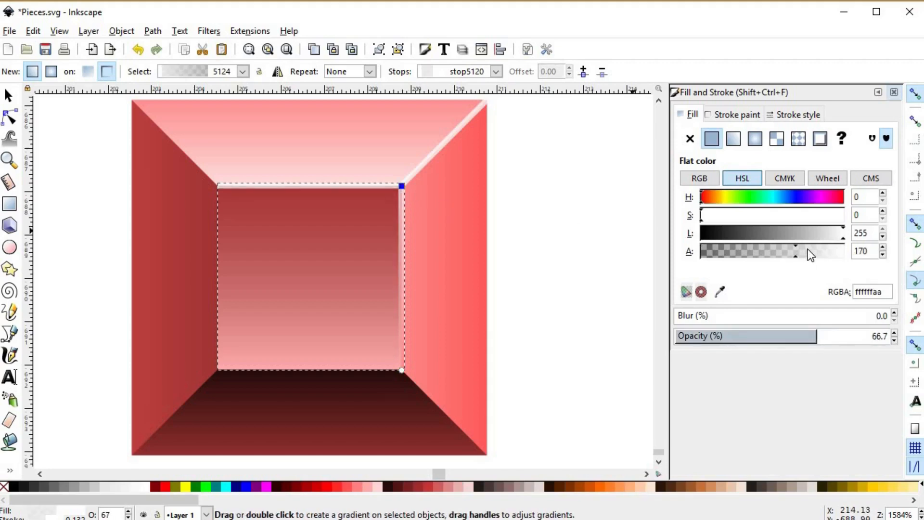
click(806, 251)
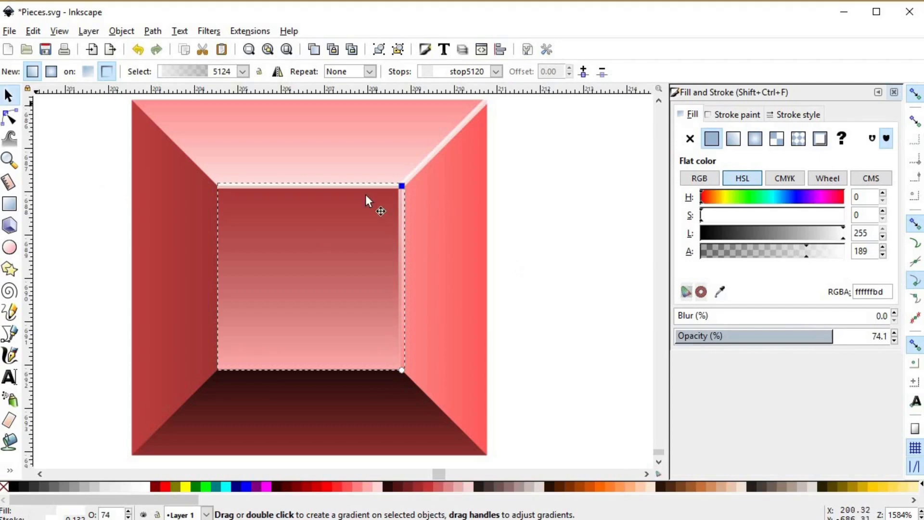
key(s)
click(528, 270)
- Set the stroke width of both the diagonal line and the central square's edge path to 0.3 px
scroll(415, 328, up, 1)
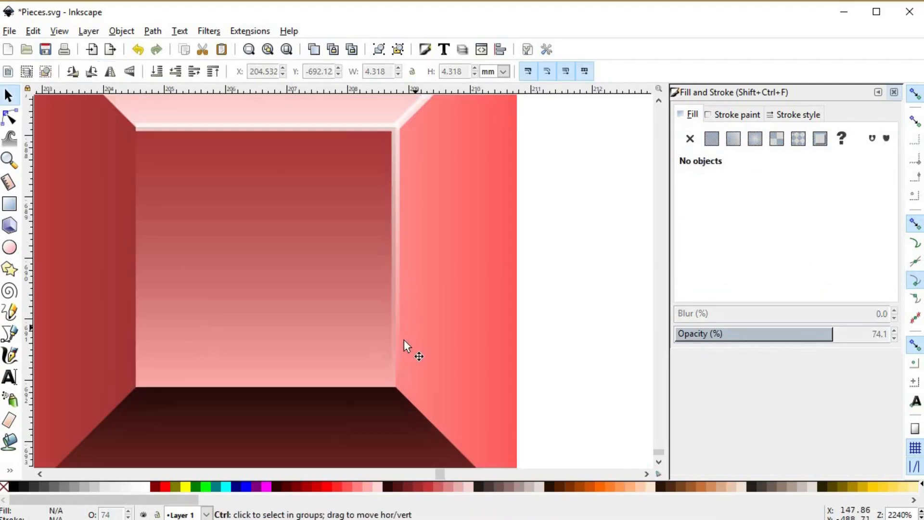
scroll(612, 358, down, 5)
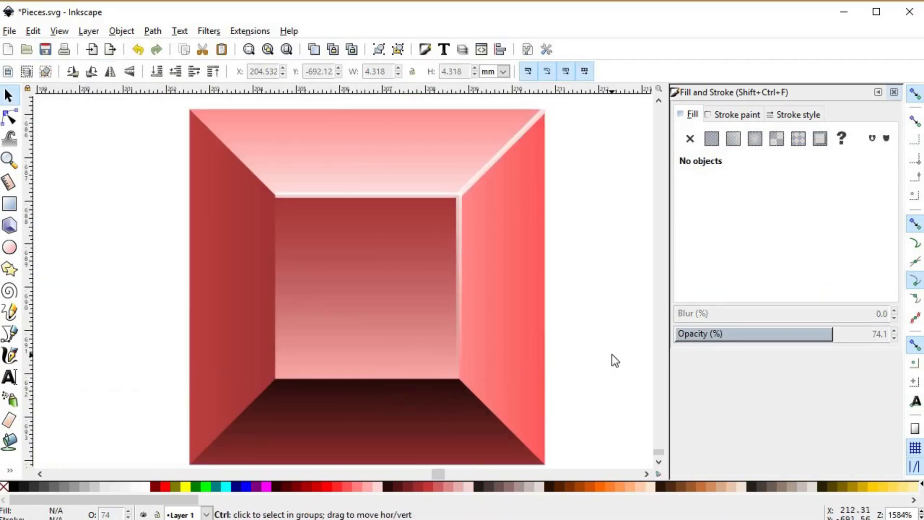
key(space)
scroll(544, 307, down, 1)
key(space)
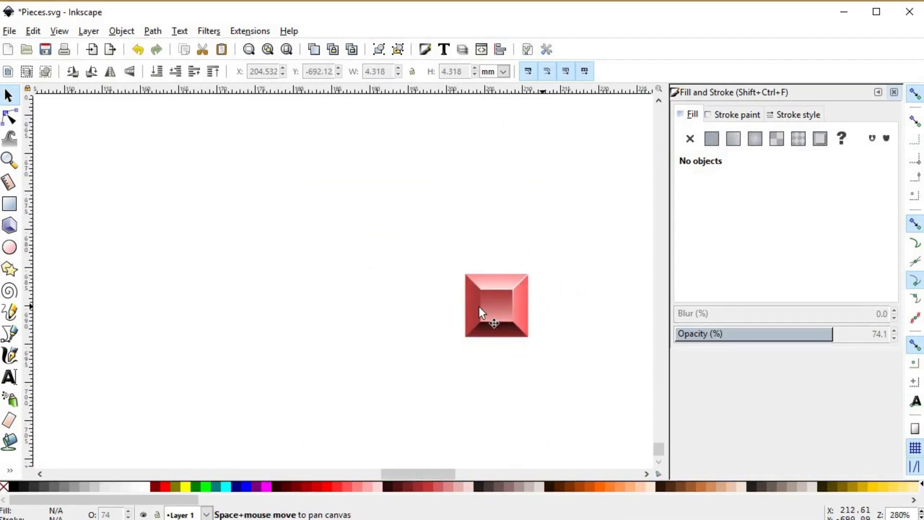
key(space)
scroll(457, 298, up, 7)
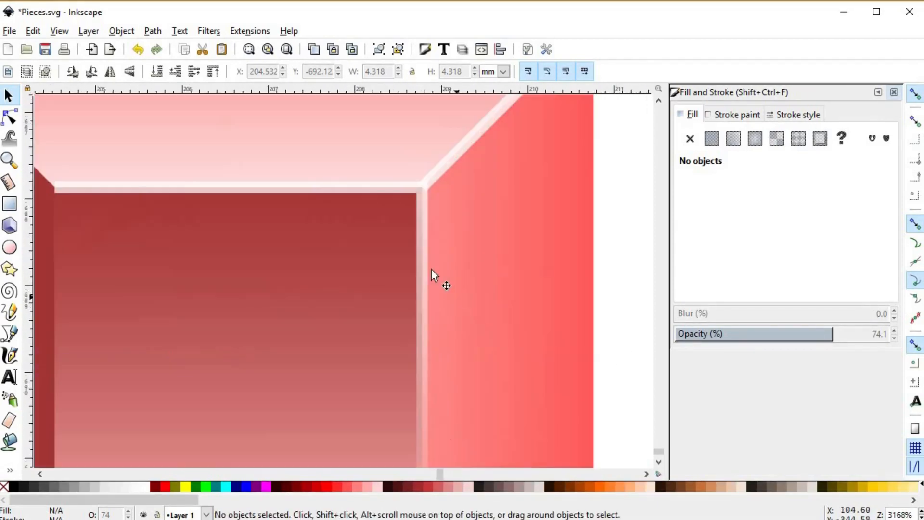
click(426, 260)
shift+click(457, 150)
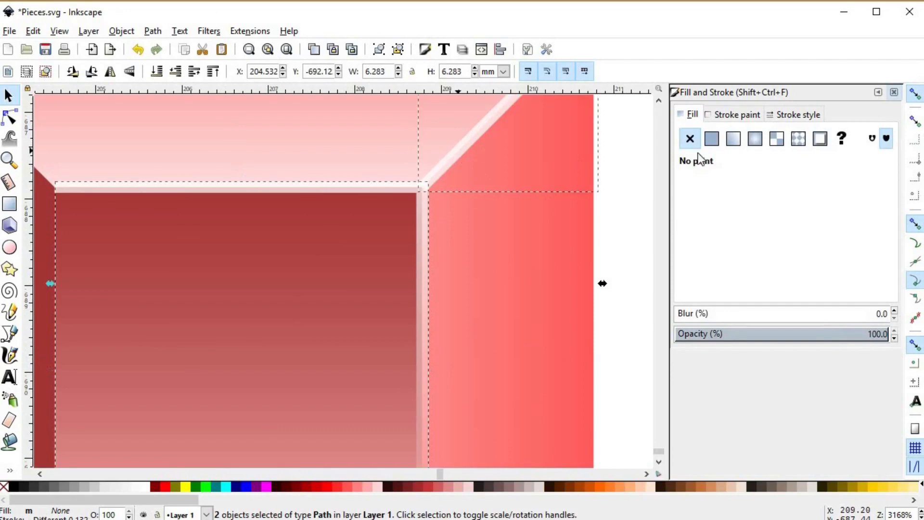
click(796, 115)
text(.)
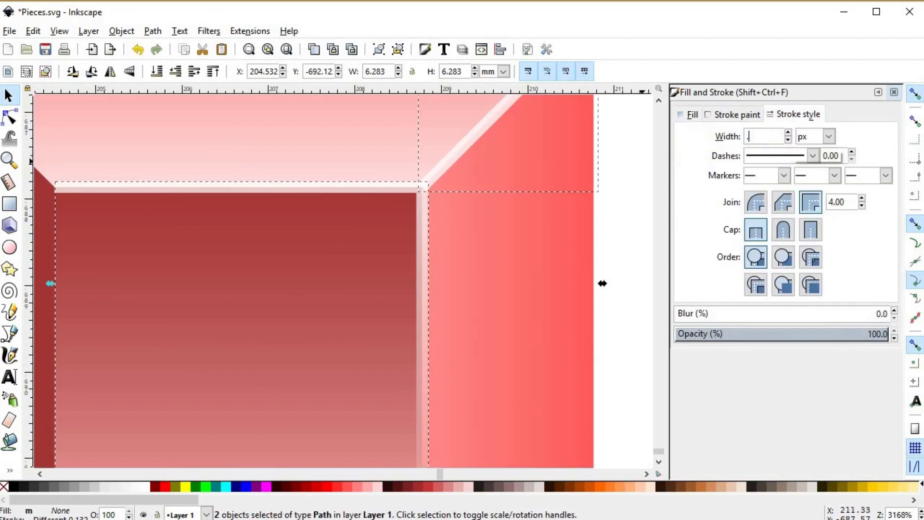
text(3)
key(Return)
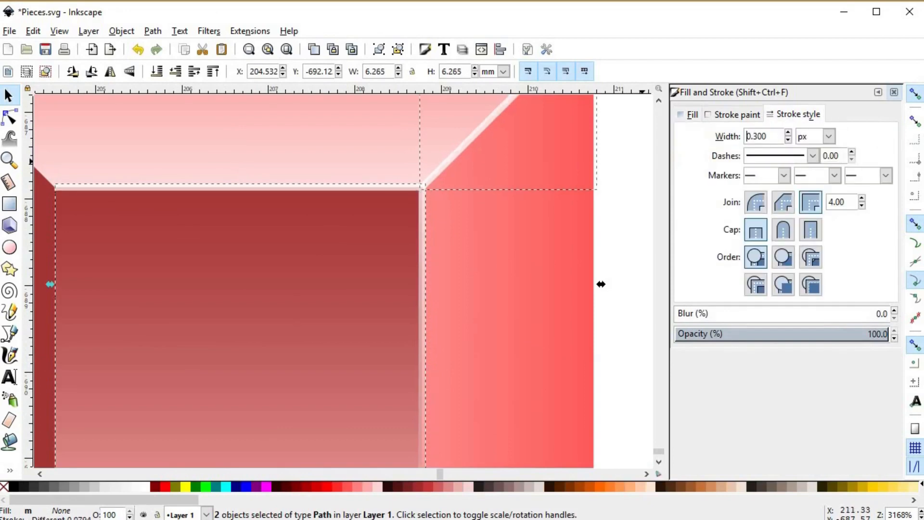
click(634, 279)
scroll(633, 282, down, 7)
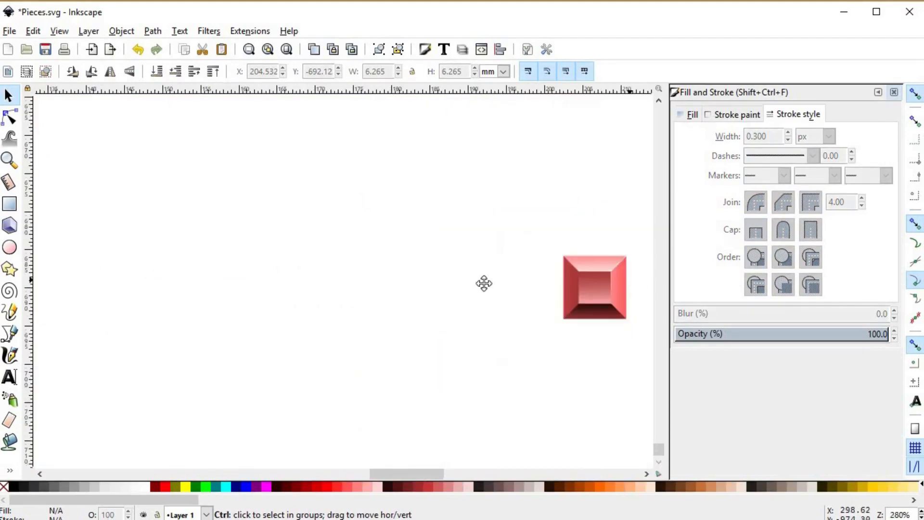
- Duplicate the whole red beveled block and place the copy directly beside it in the same row
scroll(485, 283, right, 10)
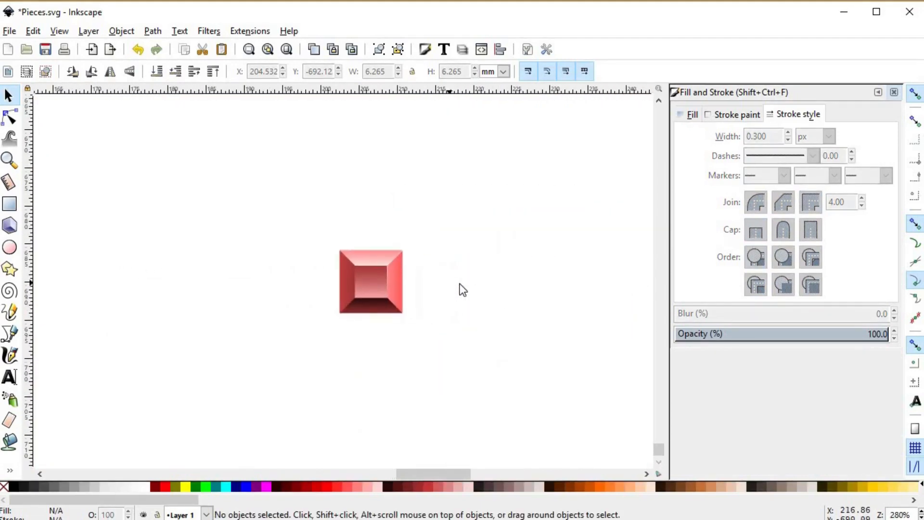
drag(449, 291, 273, 268)
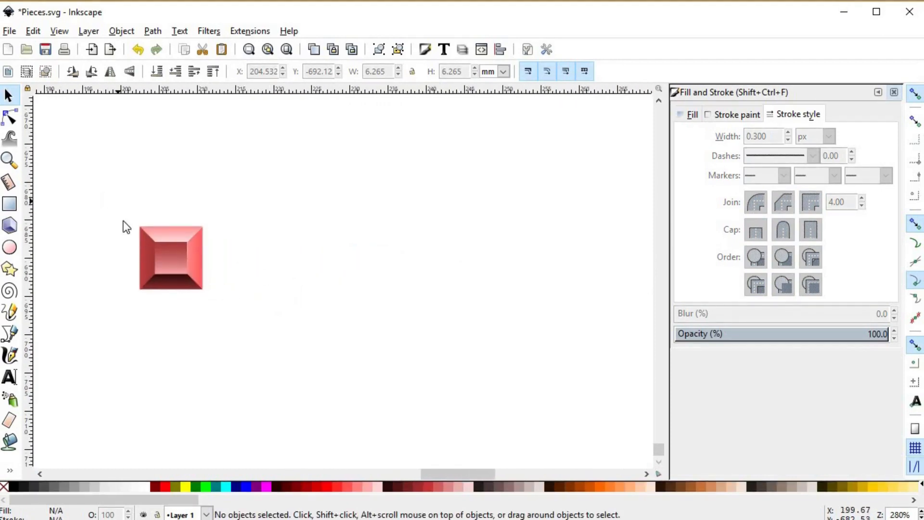
drag(117, 202, 260, 279)
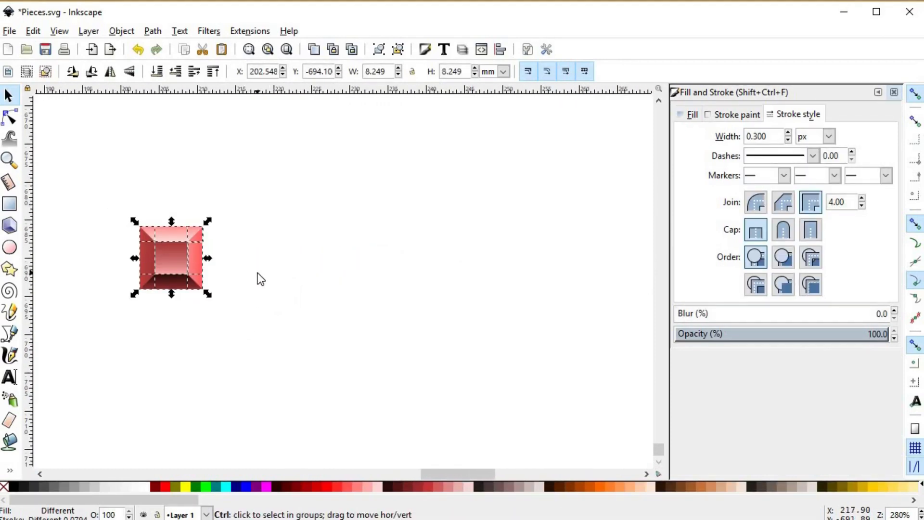
key(ctrl+d)
drag(175, 252, 263, 252)
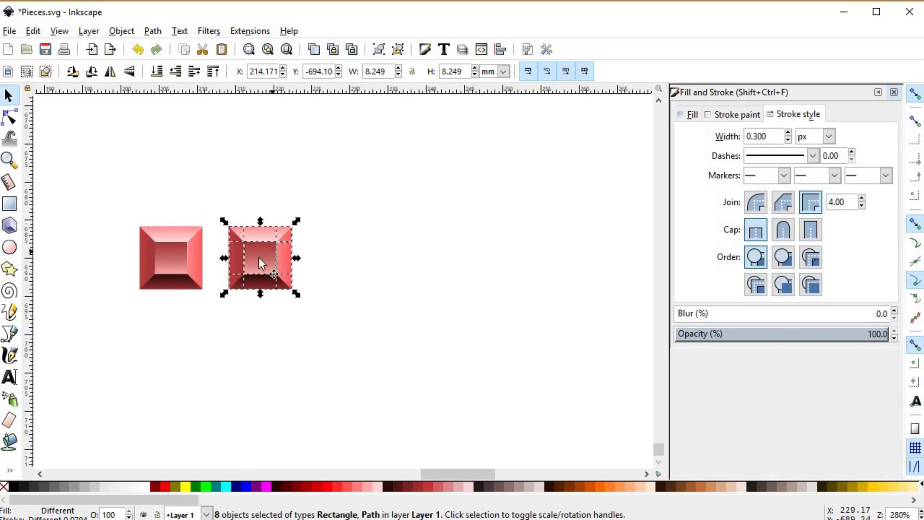
- Fill only the full-size base square of the copied block with orange #FF6600
click(307, 256)
alt+click(262, 252)
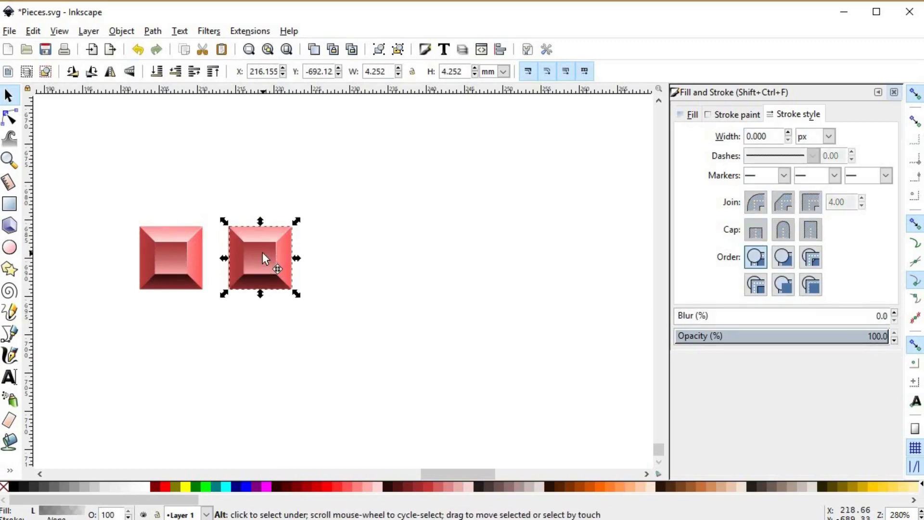
click(620, 486)
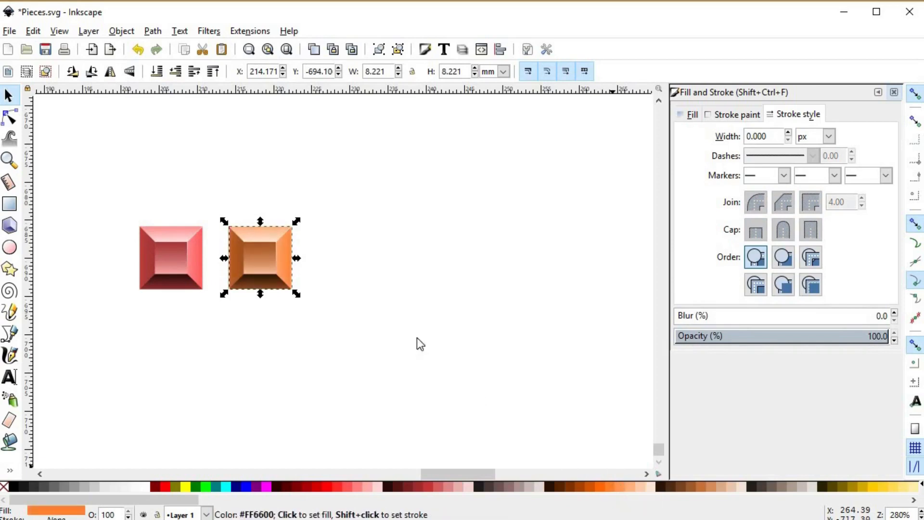
- Duplicate all parts of the orange block and place the copy as the third block in the row
click(244, 219)
drag(221, 205, 320, 327)
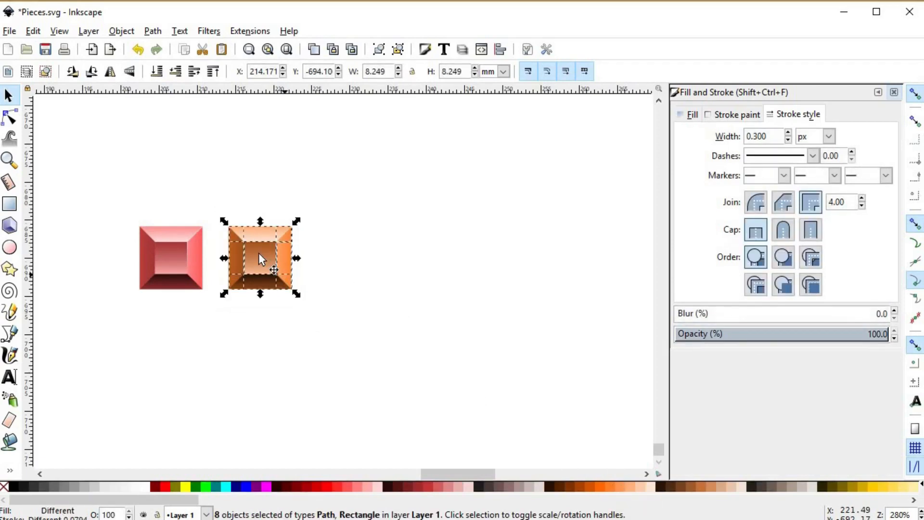
key(ctrl+d)
drag(258, 259, 350, 264)
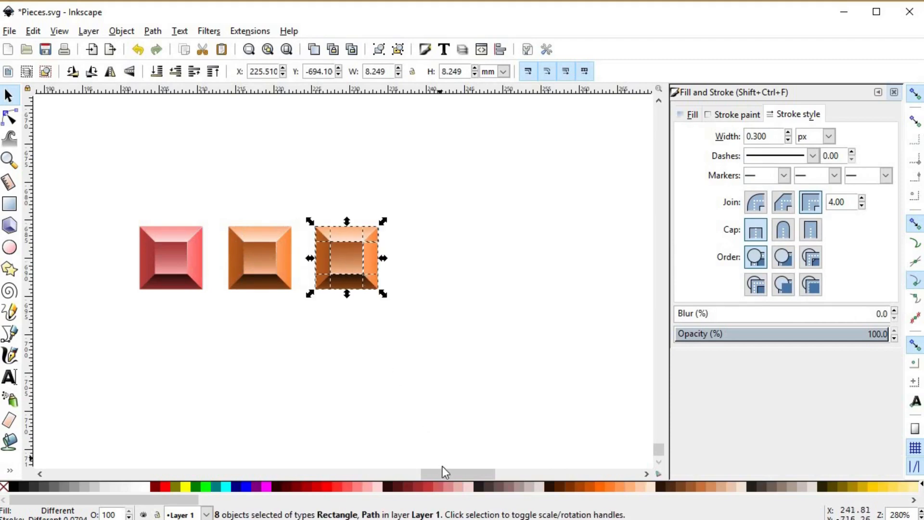
- Fill only the third block's base square with golden yellow, keeping the gradient bevels above it
mouse_move(443, 474)
mouse_down()
mouse_move(467, 478)
mouse_move(440, 475)
mouse_up()
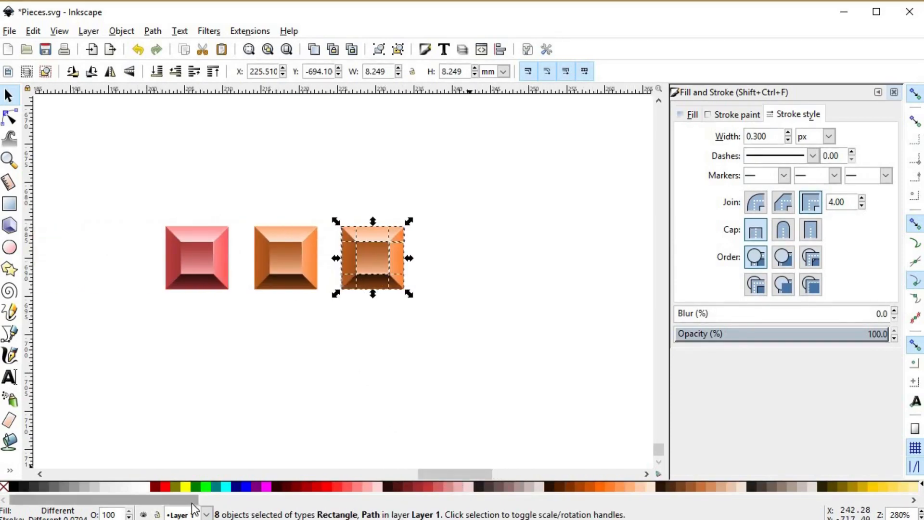
drag(191, 503, 244, 503)
click(634, 484)
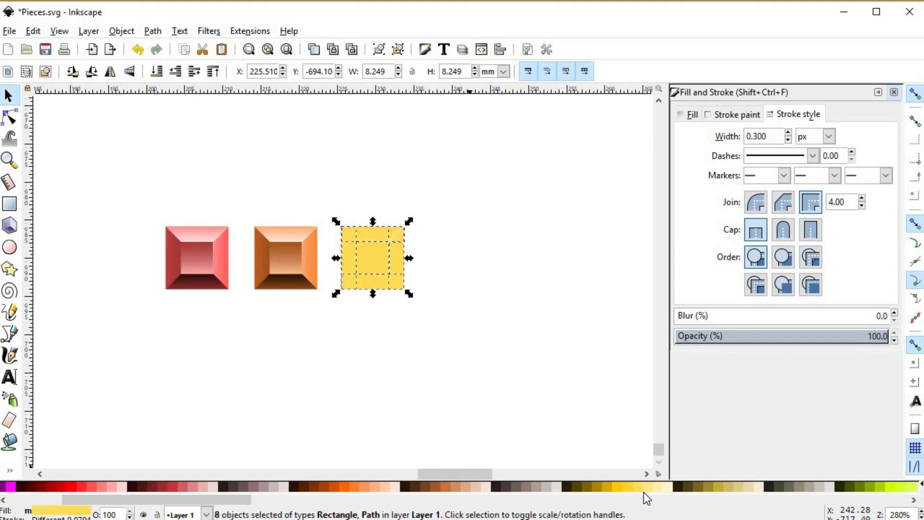
key(ctrl+z)
click(373, 256)
alt+click(373, 255)
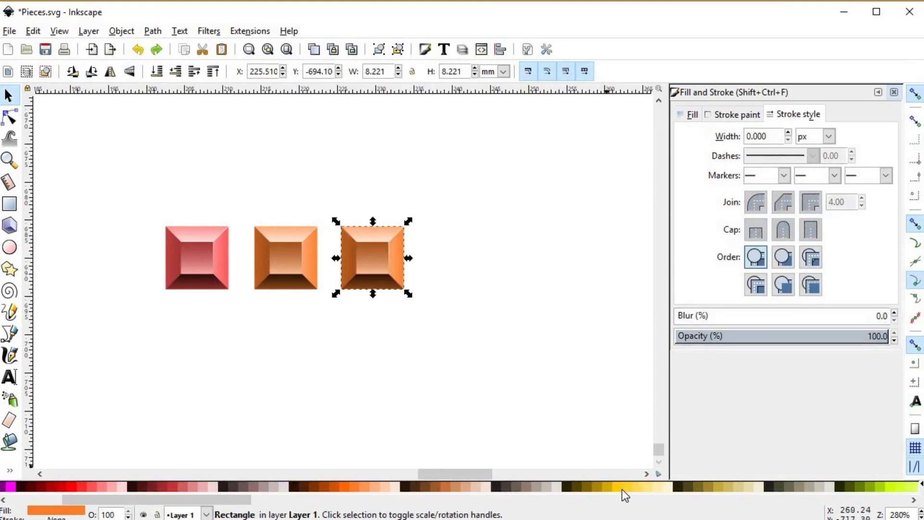
click(626, 487)
click(443, 310)
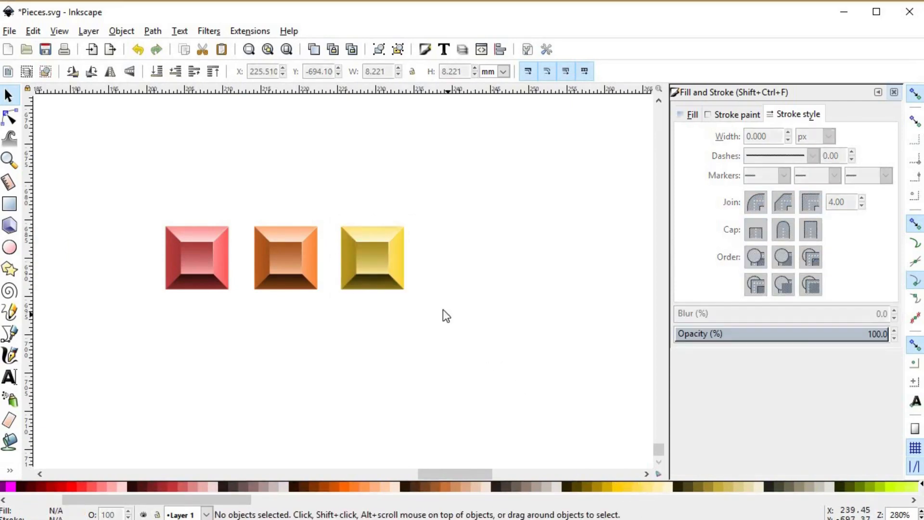
- Duplicate all parts of the yellow block and place the copy as the fourth block in the row
drag(332, 212, 430, 300)
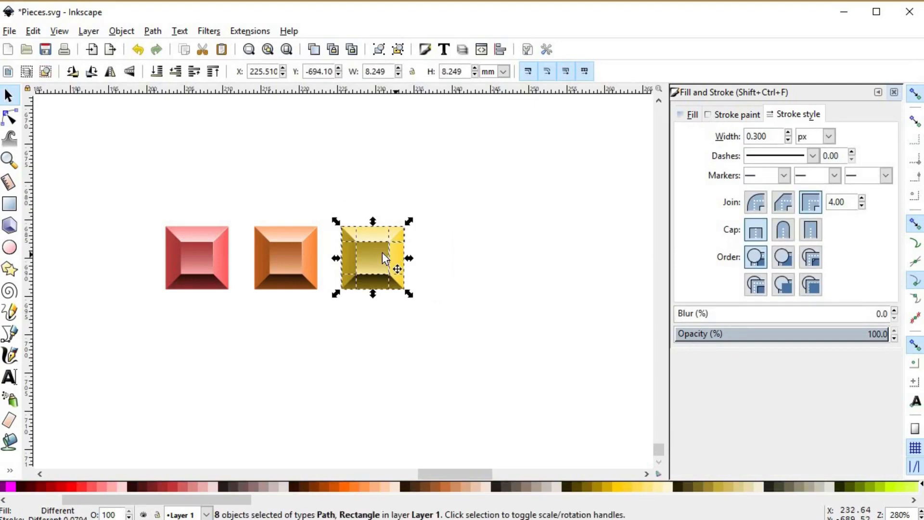
key(ctrl+d)
drag(385, 258, 460, 260)
- Fill only the fourth block's base square with lime green and deselect it
click(459, 211)
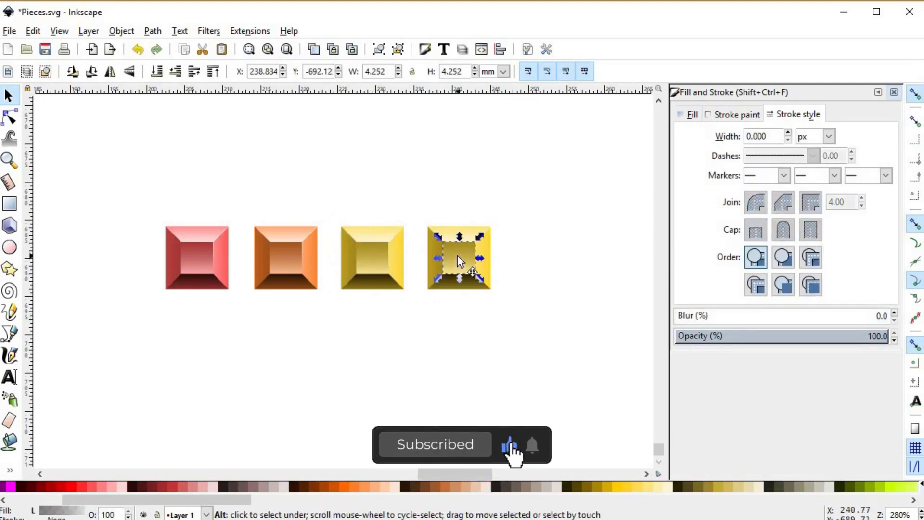
alt+click(457, 255)
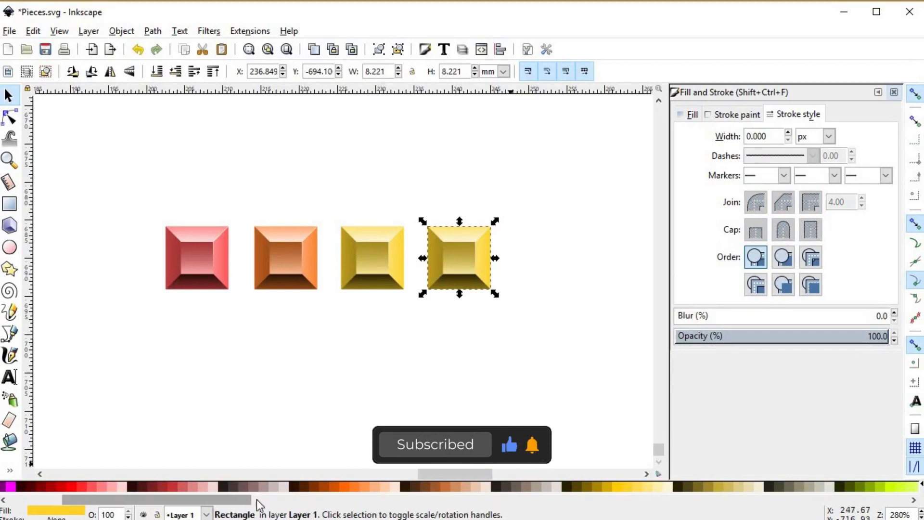
scroll(256, 504, down, 3)
click(731, 487)
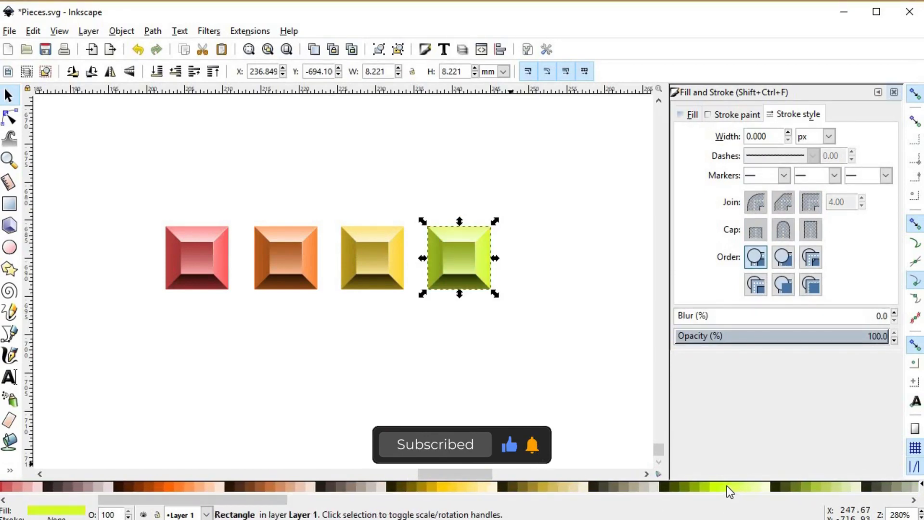
click(463, 353)
- In an empty canvas area, build a J-shaped piece about 24 by 36 mm from a yellow square and three duplicates
scroll(426, 331, left, 2)
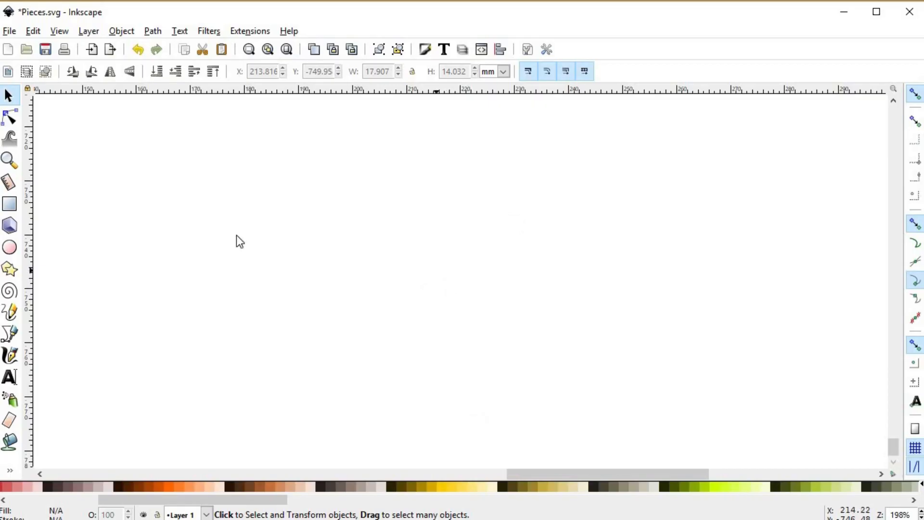
click(10, 203)
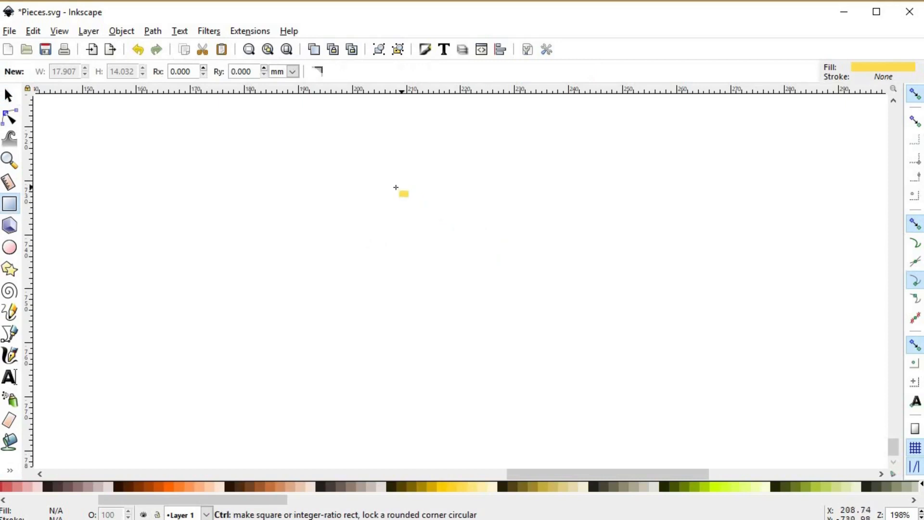
drag(396, 188, 461, 246)
key(s)
key(ctrl+d)
drag(424, 199, 372, 351)
click(332, 230)
- Select the four yellow squares and combine them into a single path with Union
drag(278, 150, 552, 408)
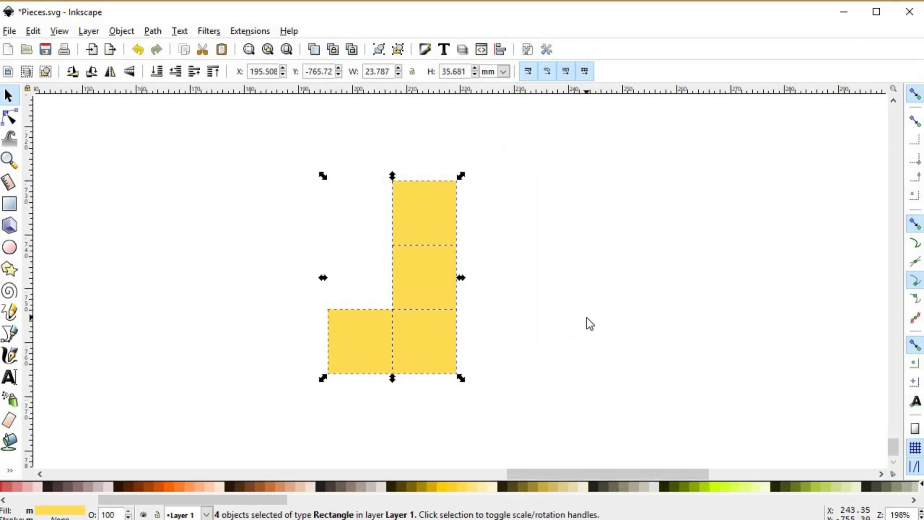
key(ctrl+plus)
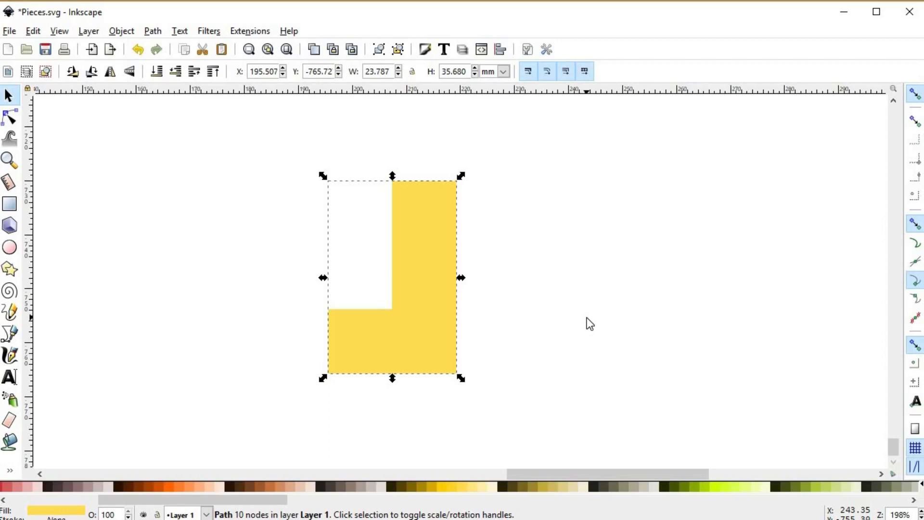
key(ctrl)
click(680, 487)
drag(446, 249, 456, 254)
key(ctrl+z)
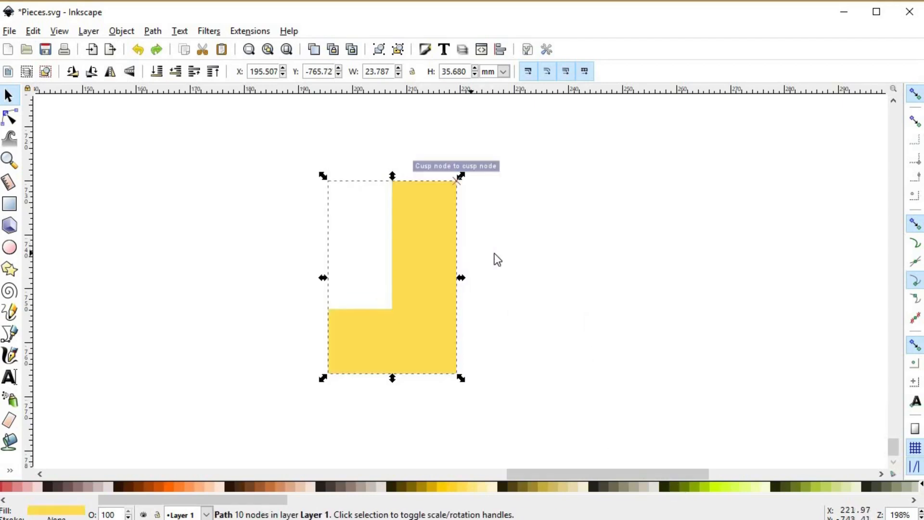
- Fill the merged J-shaped path with green #AAD400, keep it in its original place, and open it for node editing
scroll(478, 249, up, 2)
scroll(419, 246, down, 1)
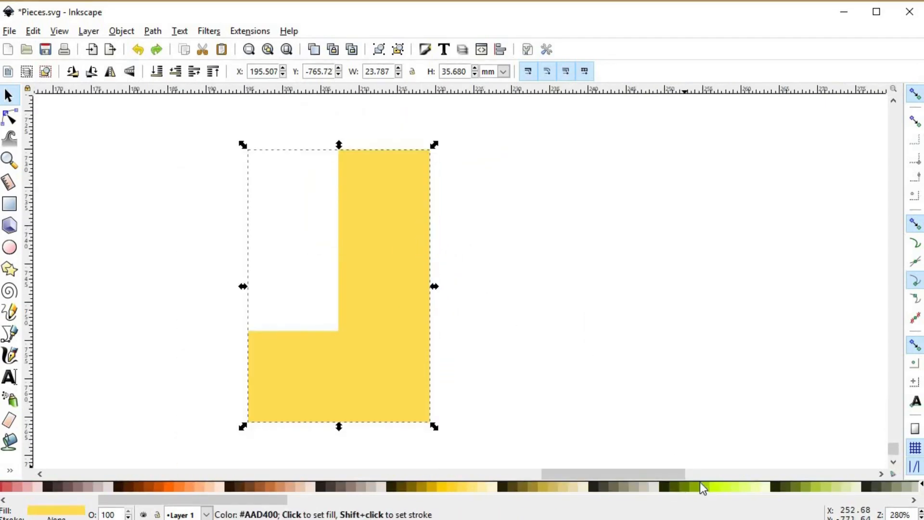
click(698, 487)
drag(340, 251, 402, 274)
key(ctrl+z)
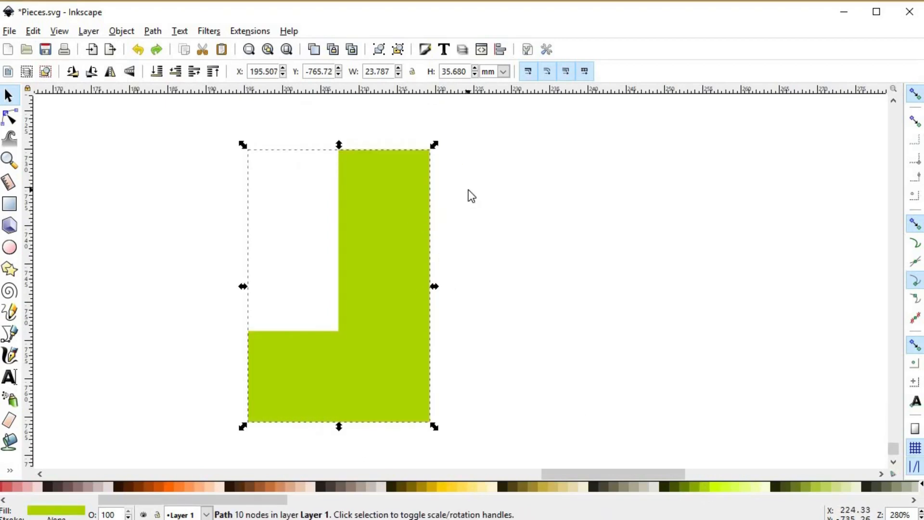
key(n)
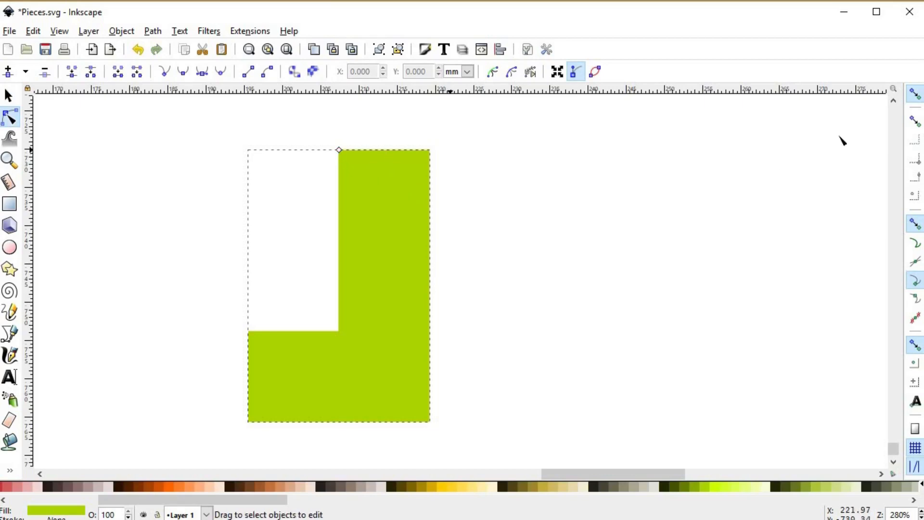
- Shrink the green dynamic offset to about 21 × 33 mm so an even yellow border surrounds it
drag(340, 150, 350, 160)
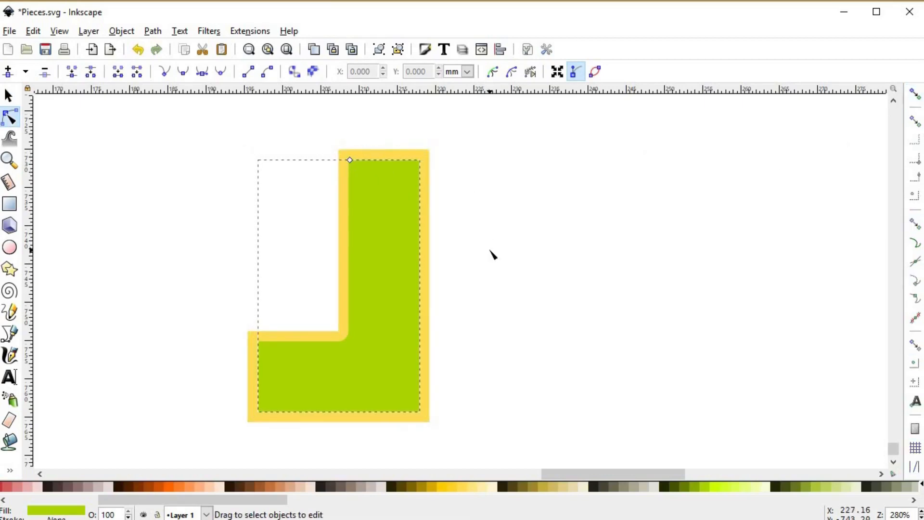
key(s)
- Draw a closed mitred strip with the Bezier pen over the piece's top border, about 12 mm long
scroll(354, 163, up, 4)
key(b)
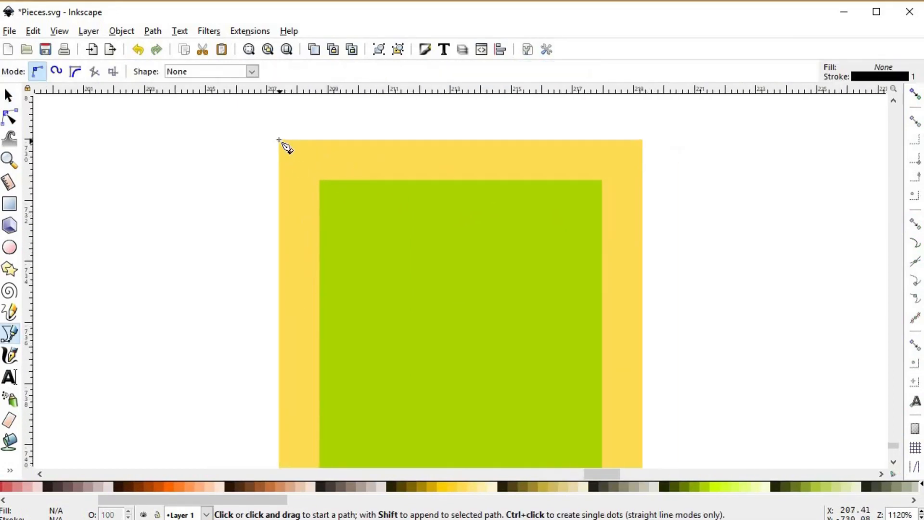
click(279, 140)
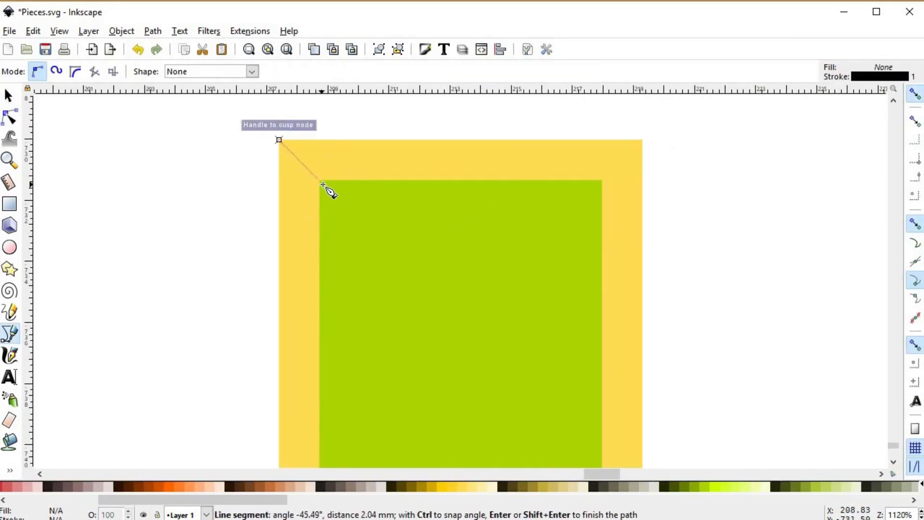
click(320, 181)
click(602, 181)
click(642, 139)
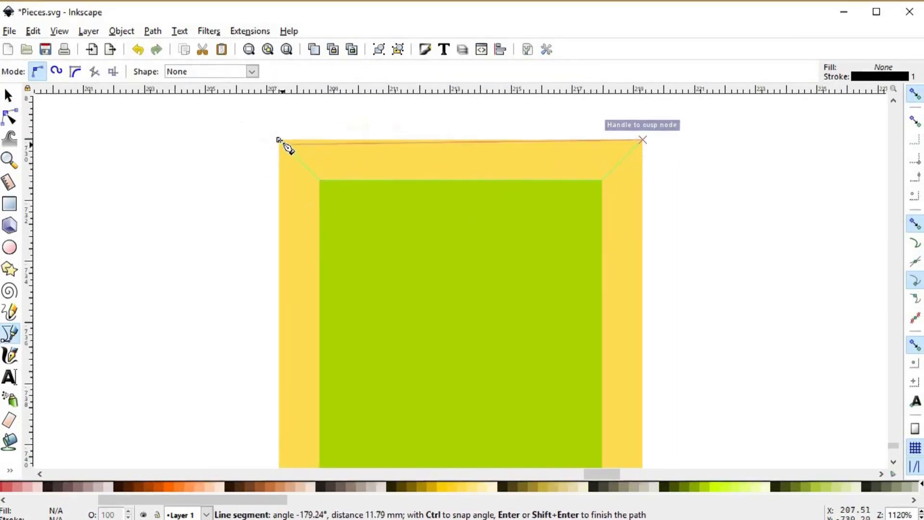
click(279, 139)
scroll(429, 330, down, 2)
key(space)
scroll(433, 193, down, 1)
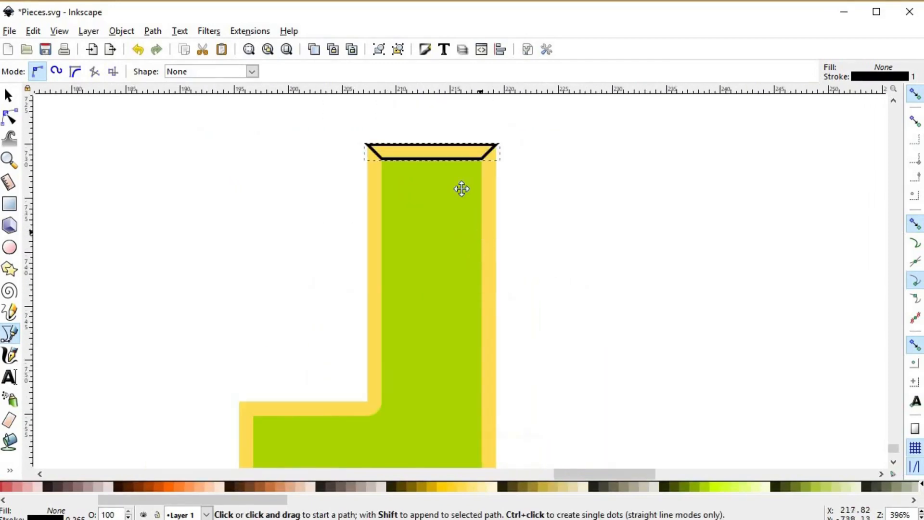
- Draw a closed mitred strip about 36 mm tall along the piece's full right border
scroll(462, 233, down, 1)
click(473, 139)
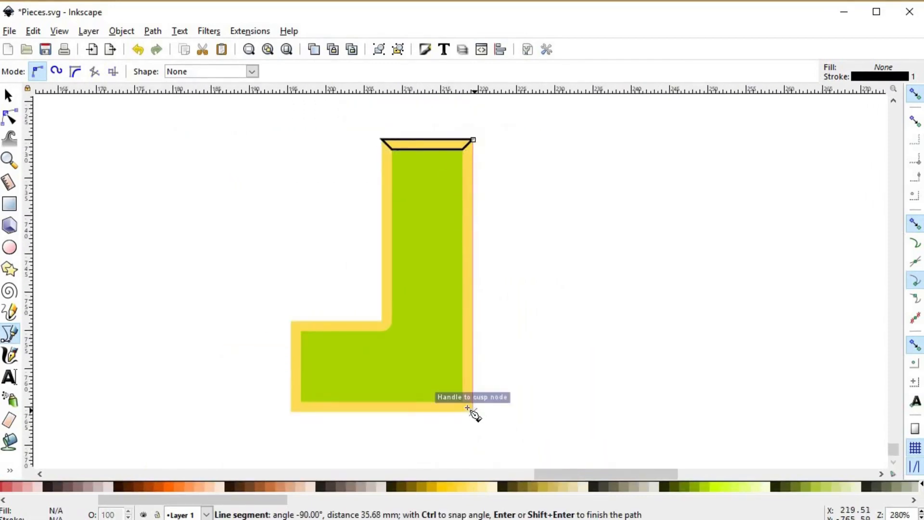
click(462, 402)
click(462, 150)
click(473, 139)
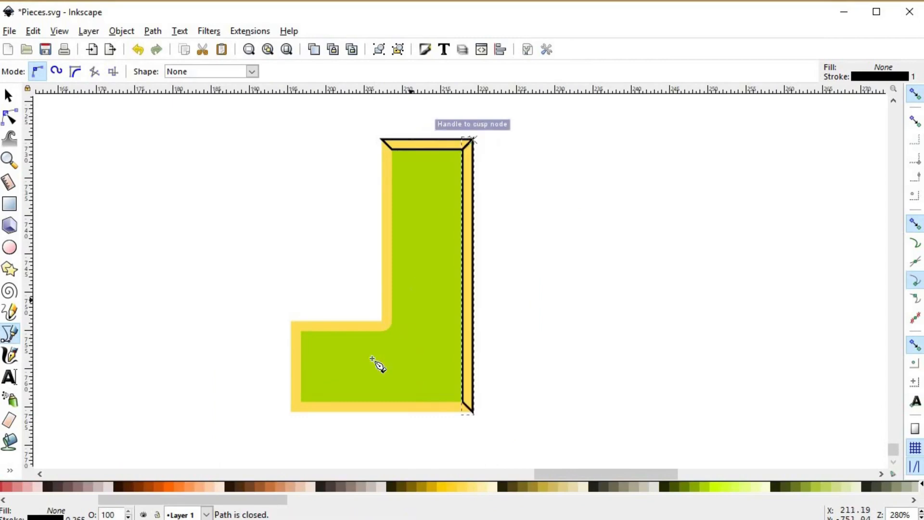
- Draw a closed mitred strip over the short left border of the piece's foot
click(292, 323)
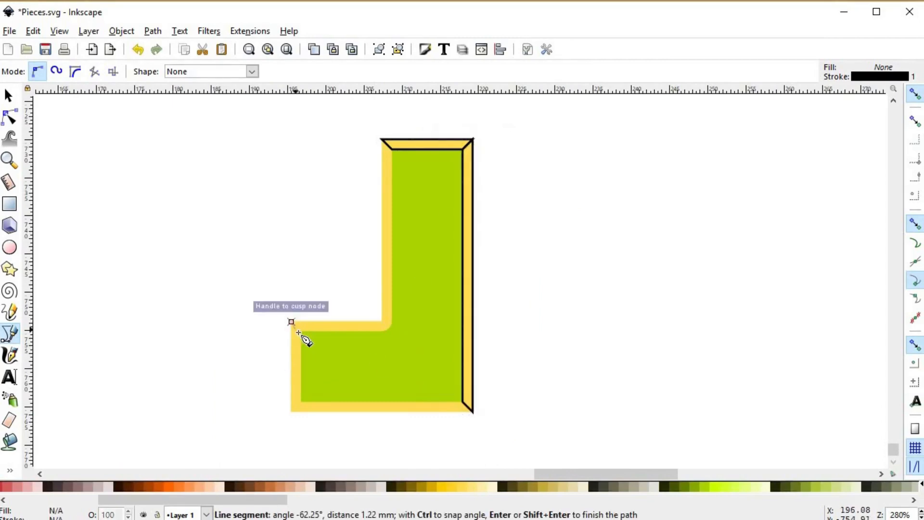
click(291, 412)
click(301, 403)
click(301, 331)
click(291, 321)
- Draw a closed mitred strip about 24 mm long along the piece's bottom border
click(474, 412)
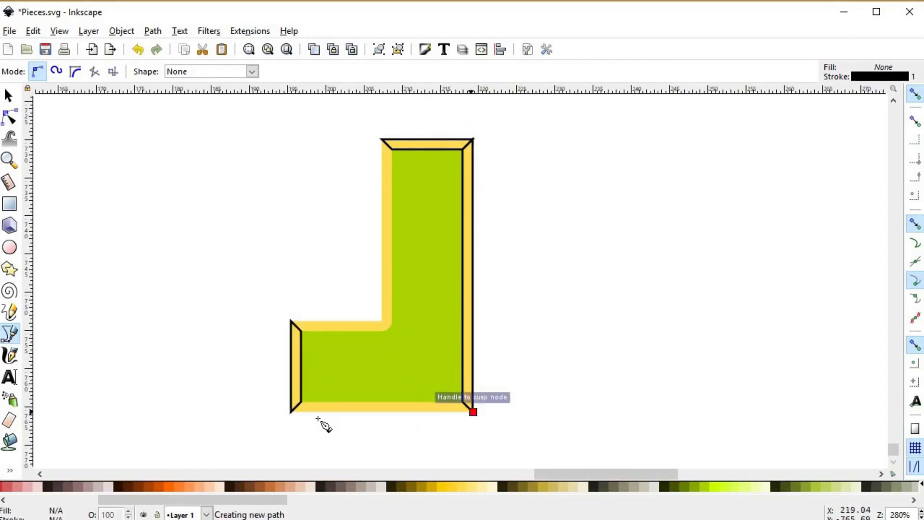
click(291, 412)
click(301, 402)
click(461, 402)
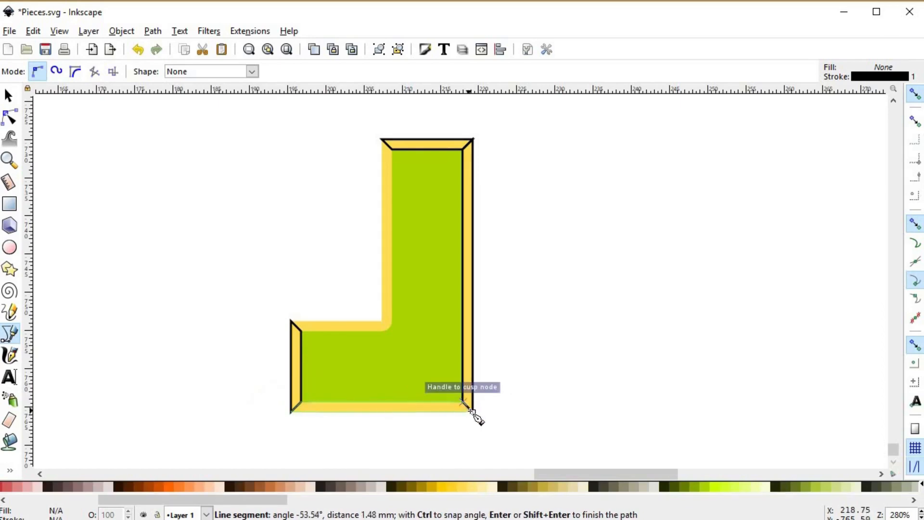
click(473, 412)
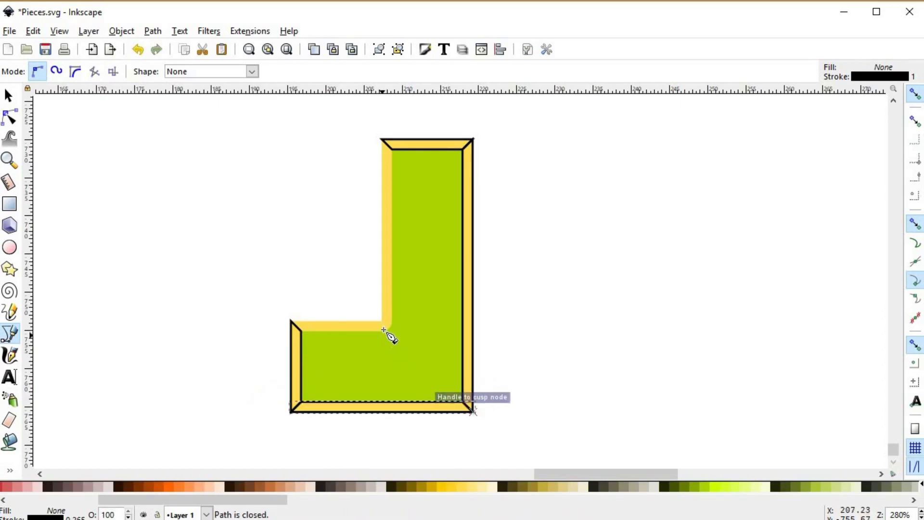
- Draw a closed strip about 13 mm long over the foot's upper border, squaring off its rounded inner corner
click(291, 322)
scroll(387, 327, up, 3)
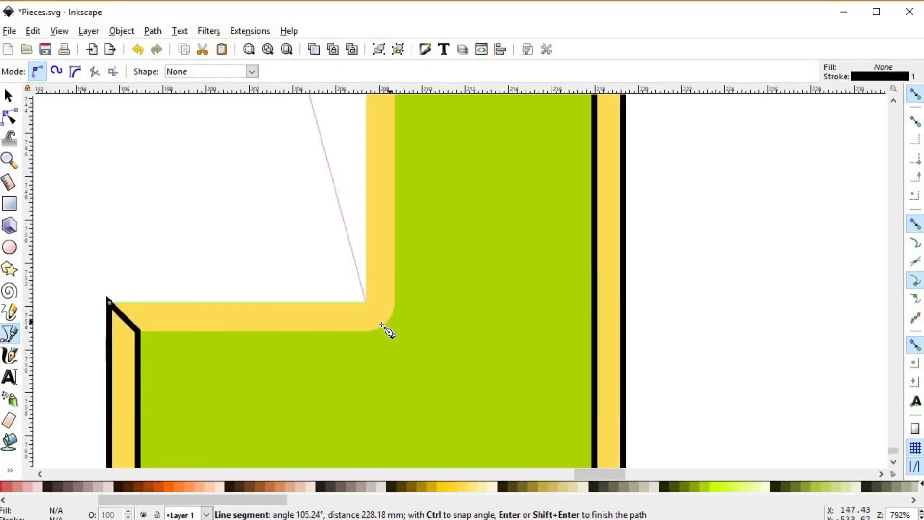
click(393, 330)
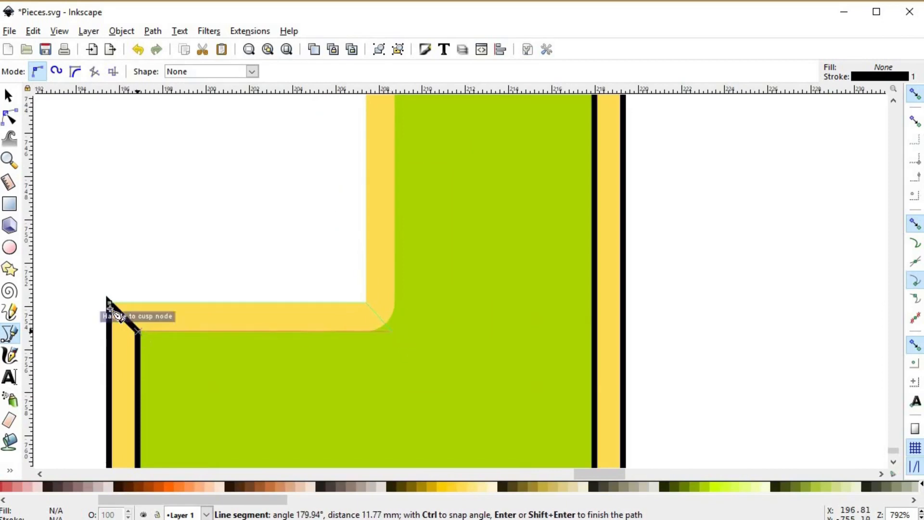
click(155, 307)
scroll(386, 332, down, 4)
scroll(372, 368, up, 1)
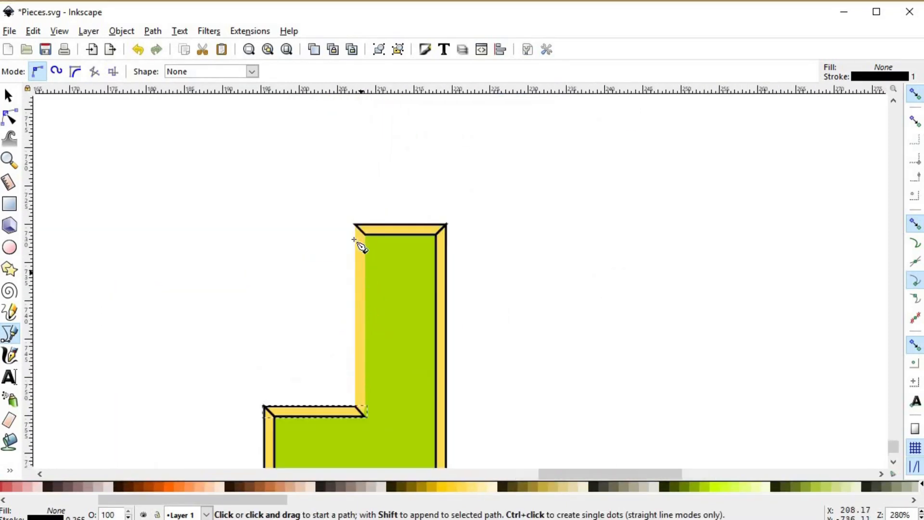
- Draw the remaining closed strip, about 25 mm tall, over the stem's left border down to the inner corner
click(355, 226)
click(359, 407)
scroll(370, 420, up, 4)
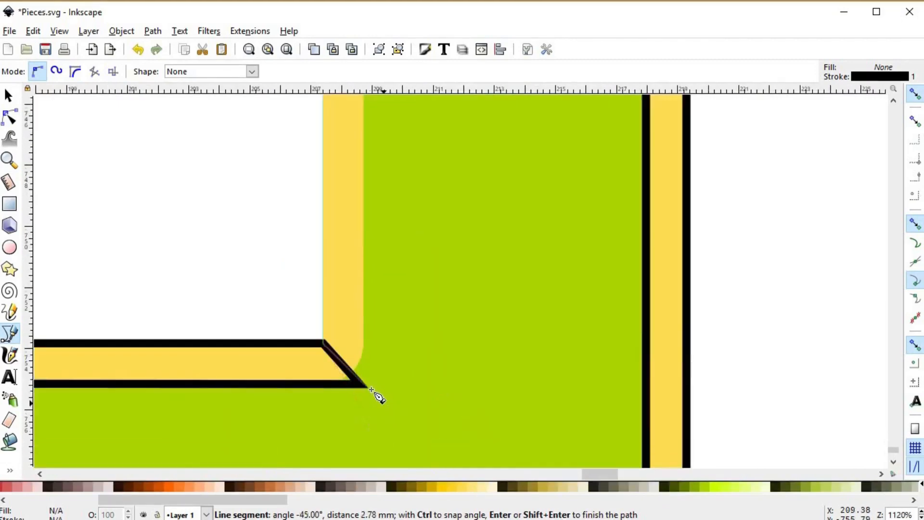
click(363, 387)
scroll(401, 235, down, 4)
drag(397, 100, 365, 228)
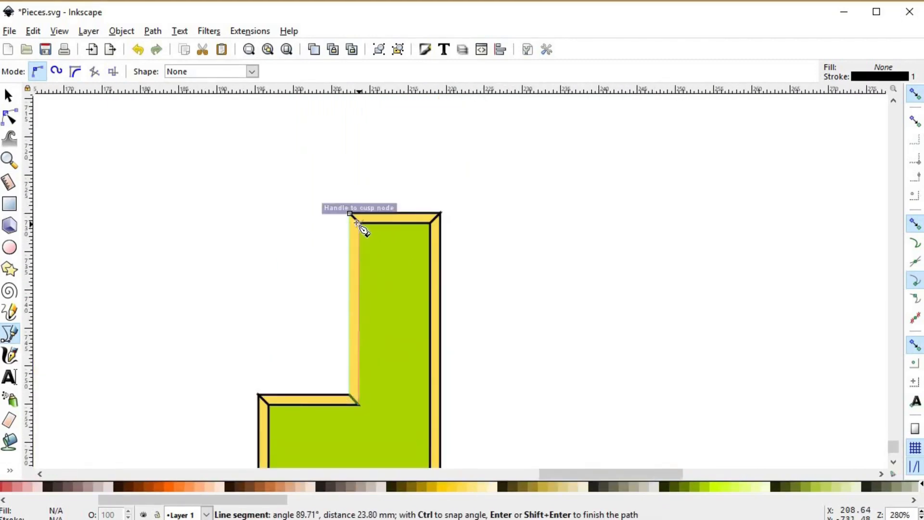
click(360, 223)
click(349, 214)
key(s)
drag(479, 308, 512, 213)
click(520, 235)
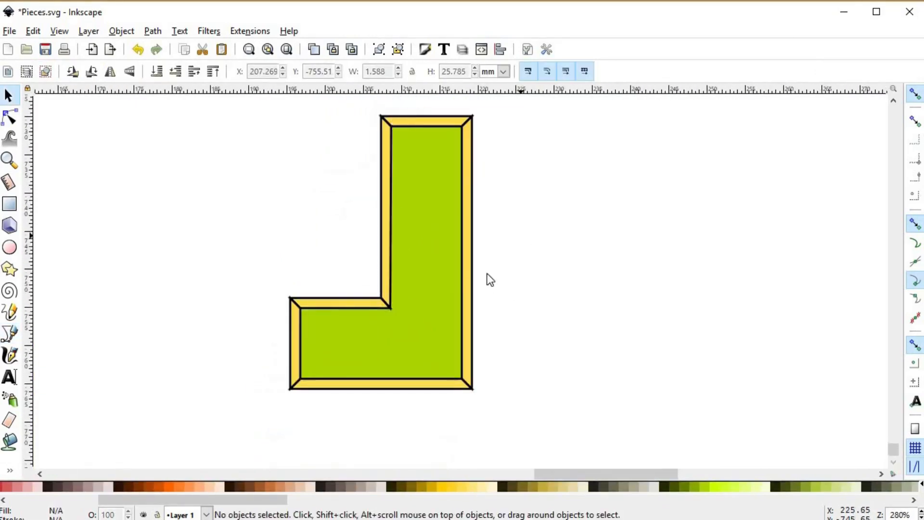
- Fill the top and right border strips with white and remove their outlines
drag(489, 276, 473, 295)
click(423, 141)
shift+click(454, 239)
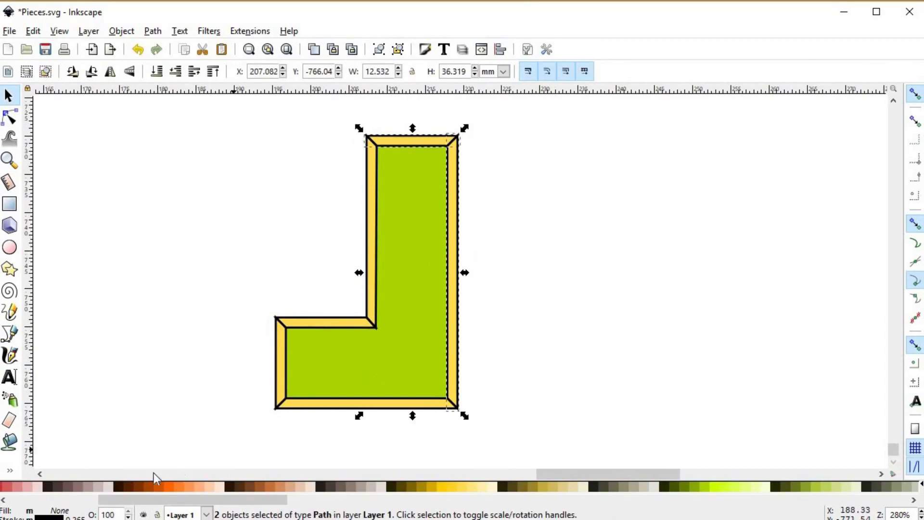
scroll(156, 486, up, 5)
click(144, 487)
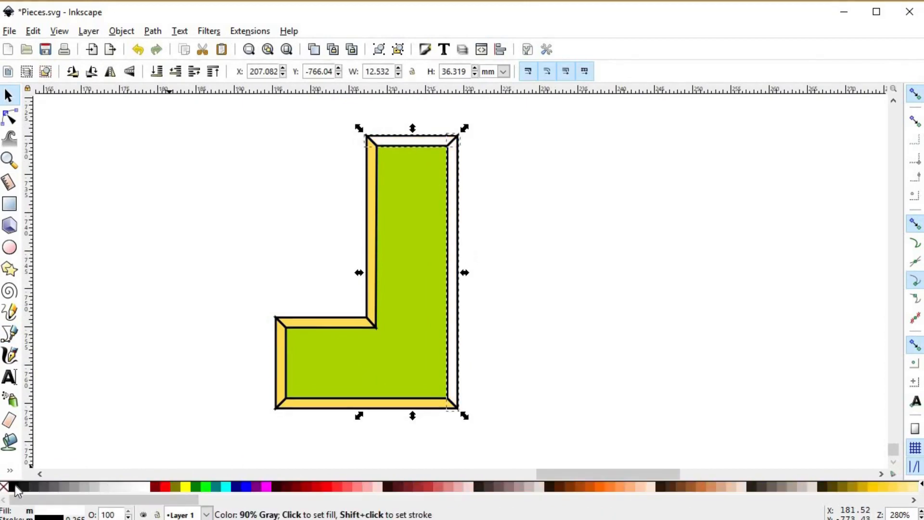
shift+click(4, 487)
- Fill the stem's left strip, the foot's left strip and the bottom strip with black and remove their outlines
click(371, 231)
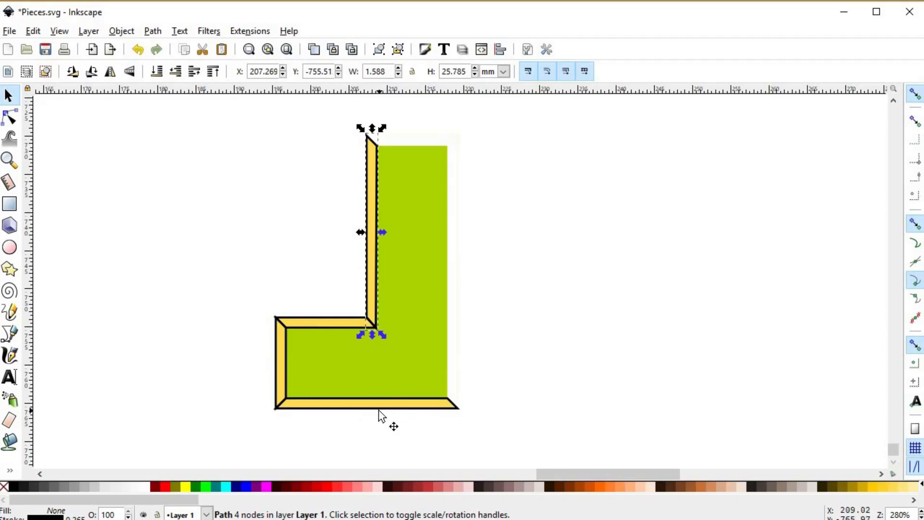
shift+click(274, 360)
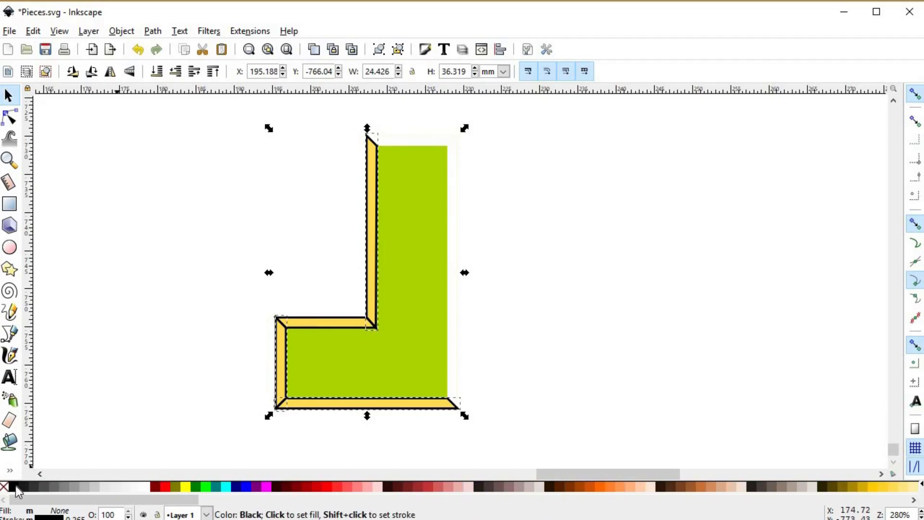
click(16, 486)
- Fill the strip along the foot's upper edge with white and remove its outline
click(324, 321)
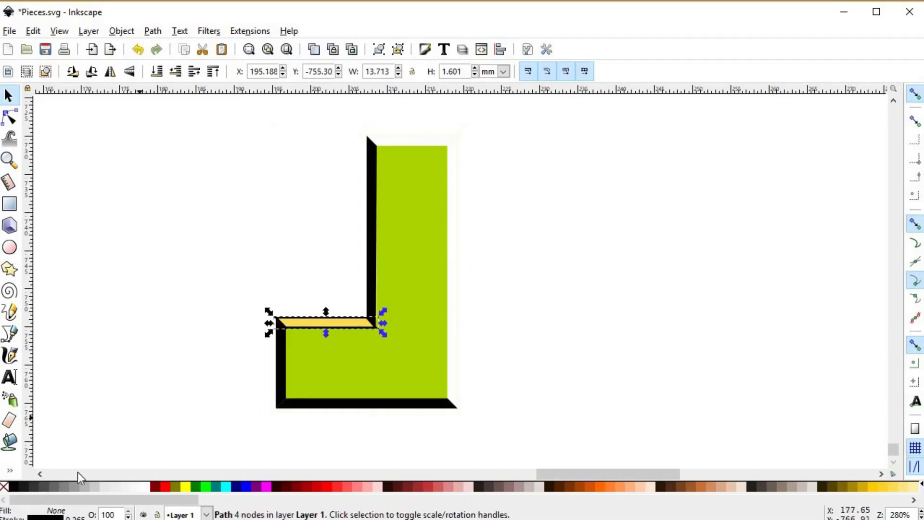
click(144, 486)
shift+click(5, 487)
- Delete the green inset shape covering the middle of the yellow piece
click(376, 432)
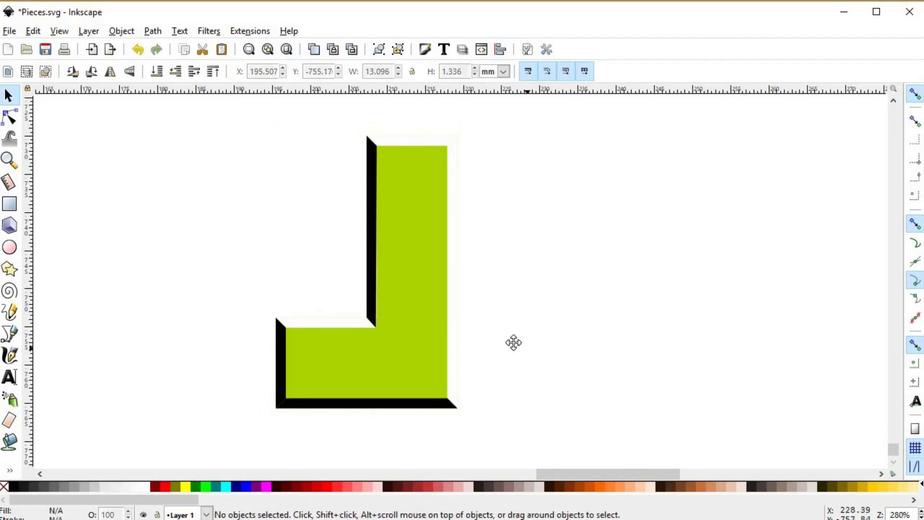
click(422, 311)
key(Delete)
- Lower the fill alpha of the white top and right strips so they become translucent highlights
key(shift+ctrl+f)
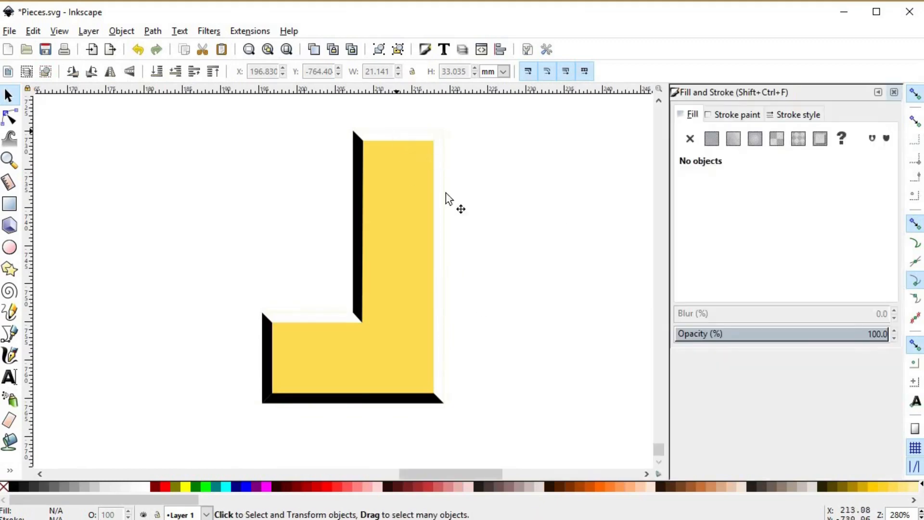
click(446, 193)
drag(886, 256, 788, 260)
click(347, 268)
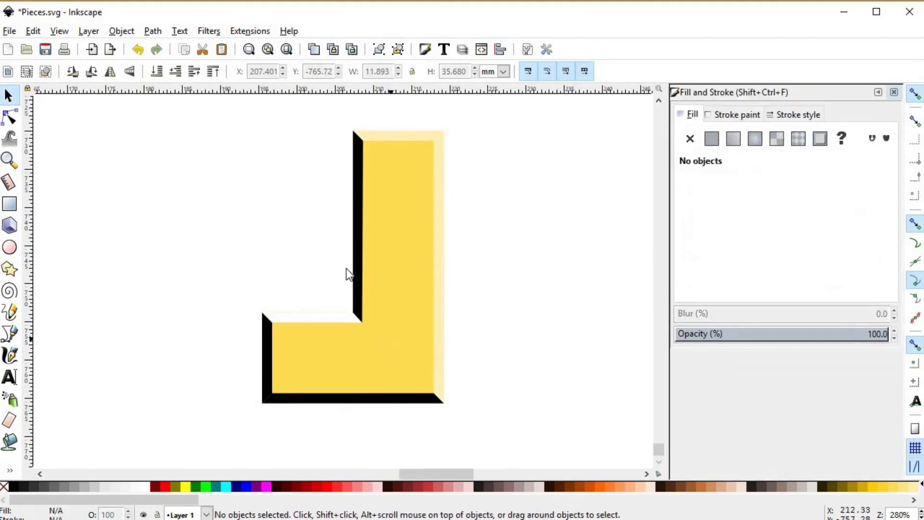
- Match the foot's upper white strip to the right highlight strip by picking its colour with the Dropper
click(357, 254)
click(329, 316)
key(d)
click(440, 287)
key(s)
- Set the fill alpha of the three black strips to about 98 for translucent shadows
click(358, 251)
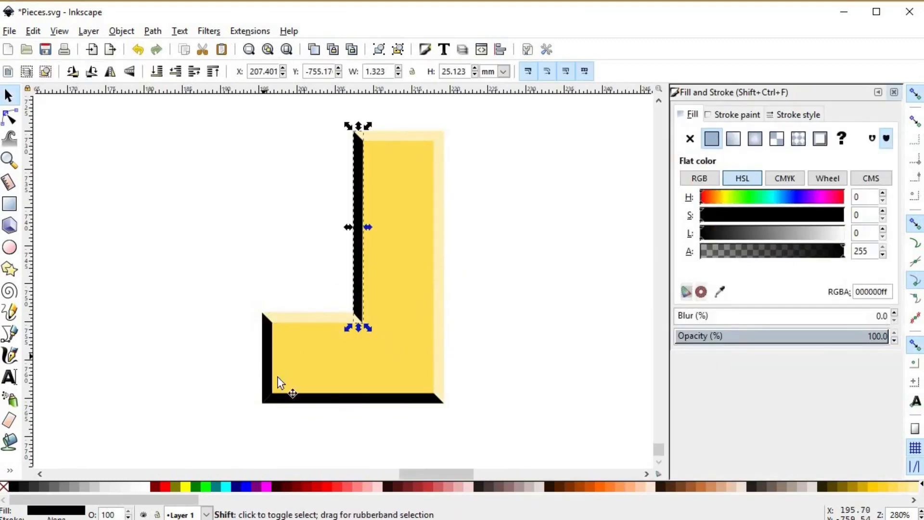
shift+click(278, 378)
click(756, 251)
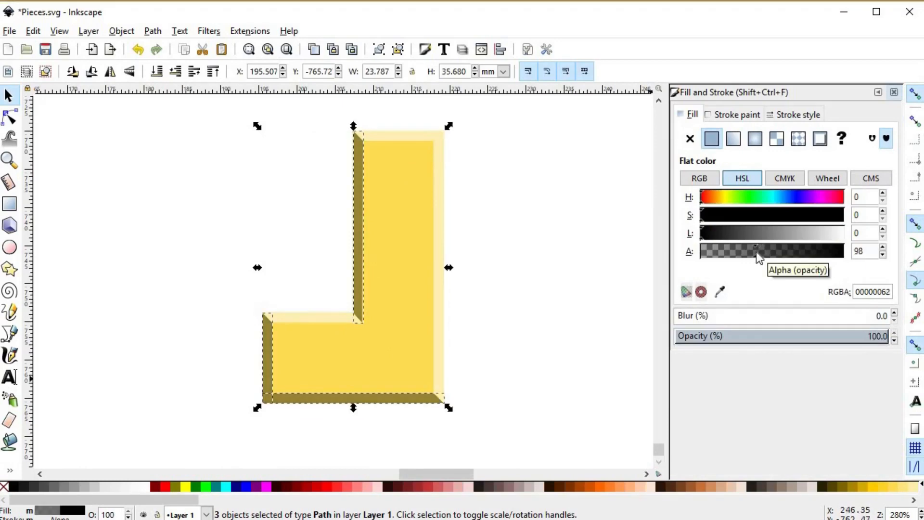
click(440, 309)
click(309, 318)
click(470, 325)
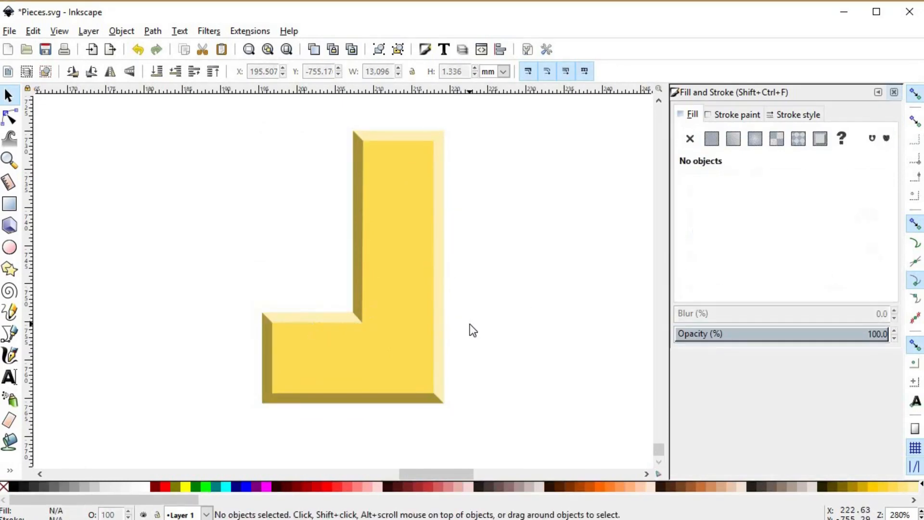
- Select all parts of the bevelled piece, hide the Fill and Stroke dialog and clear the selection
drag(220, 122, 560, 448)
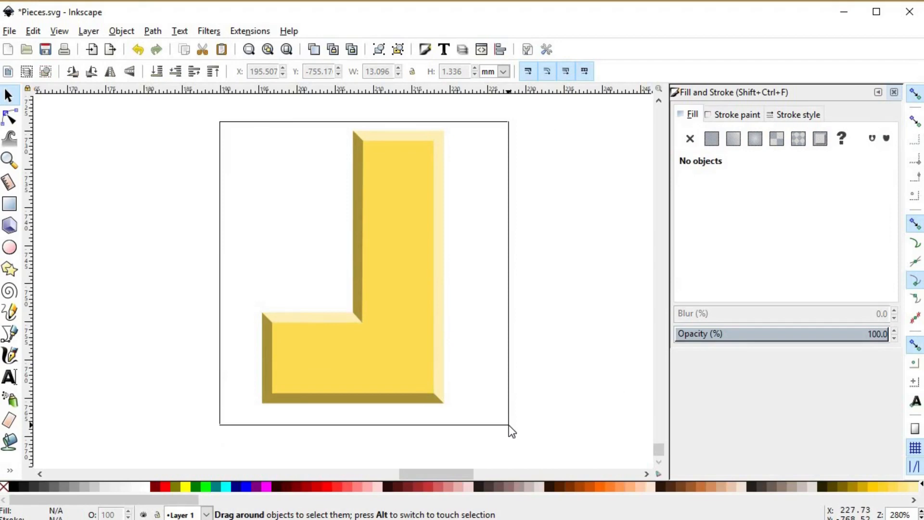
drag(509, 426, 509, 426)
key(F12)
key(minus)
key(minus)
key(Escape)
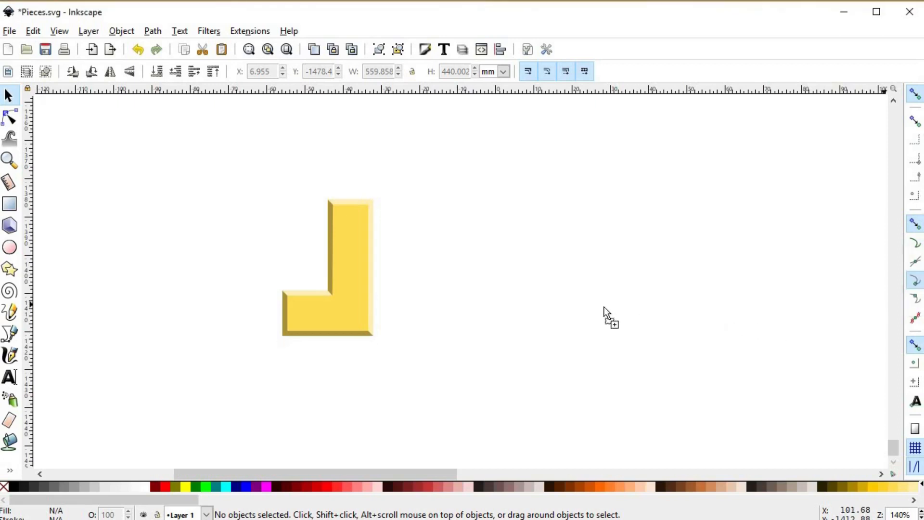
- Import the wood texture PNG as an embedded image with DPI from file and rendering mode None (auto)
drag(574, 308, 576, 319)
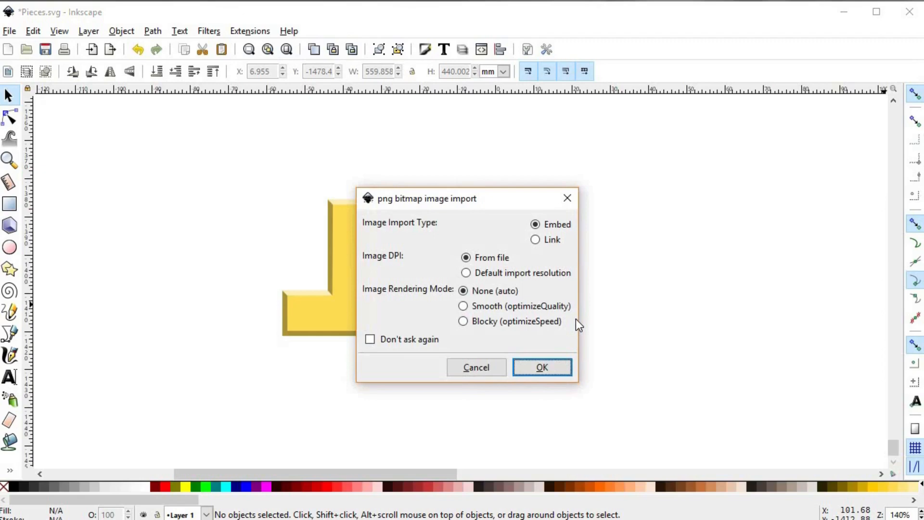
click(550, 366)
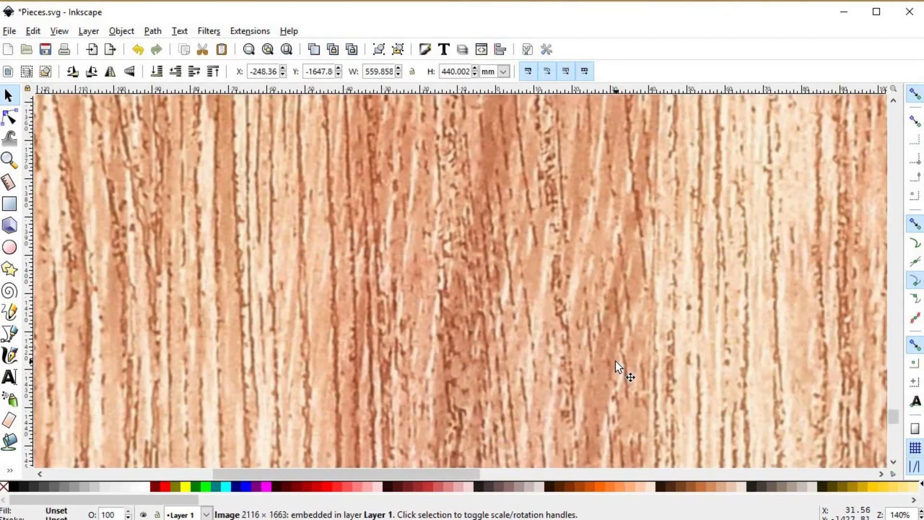
scroll(615, 362, down, 4)
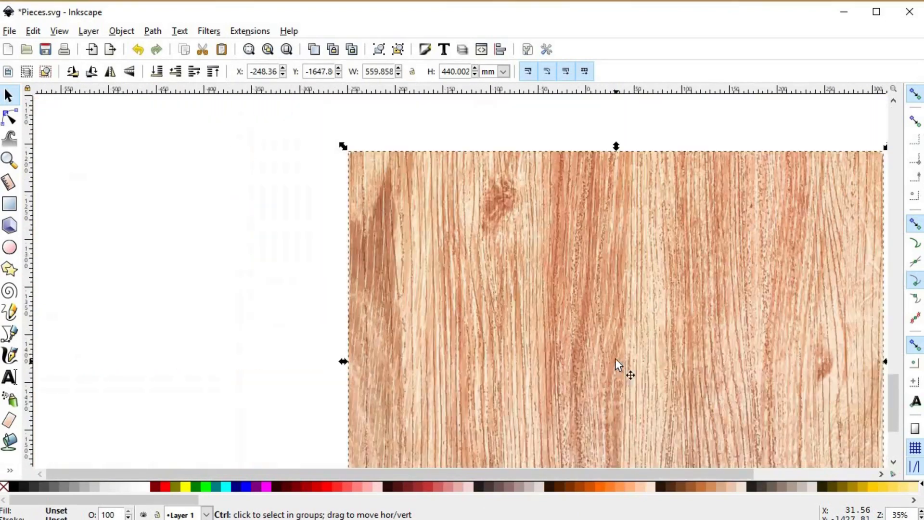
scroll(541, 280, down, 1)
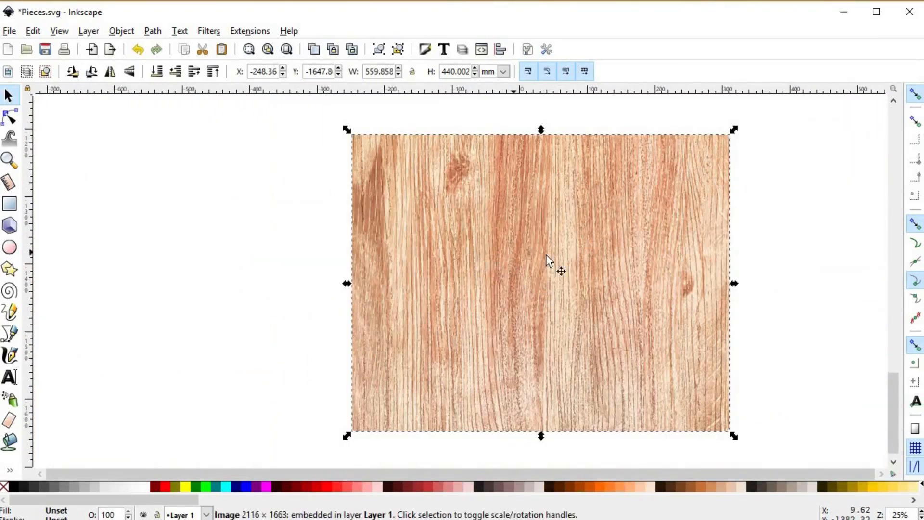
- Scale the wood texture down to about 69 × 54 mm and place it overlapping the piece's right part
drag(346, 130, 502, 259)
scroll(503, 261, up, 5)
drag(597, 359, 635, 312)
scroll(574, 316, up, 1)
drag(562, 315, 555, 286)
key(space)
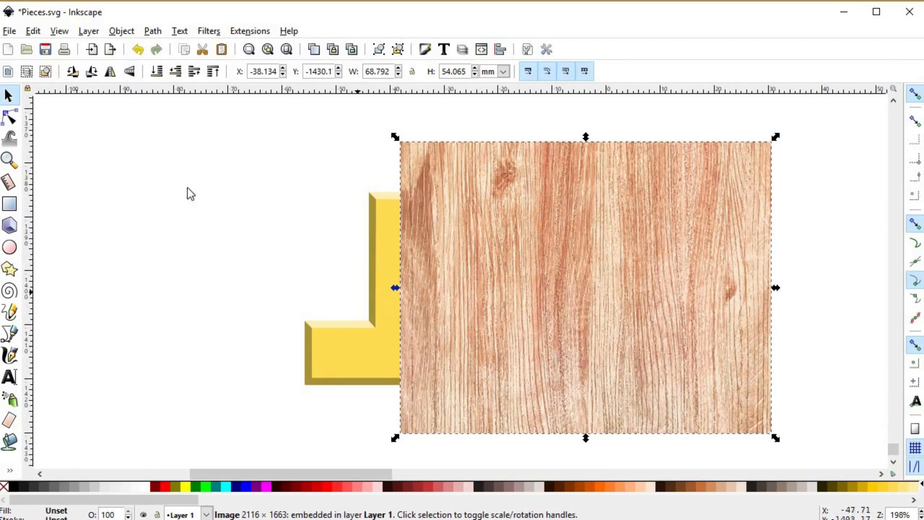
- Show the Objects dialog and set the wood texture image's blend mode to Overlay
click(125, 32)
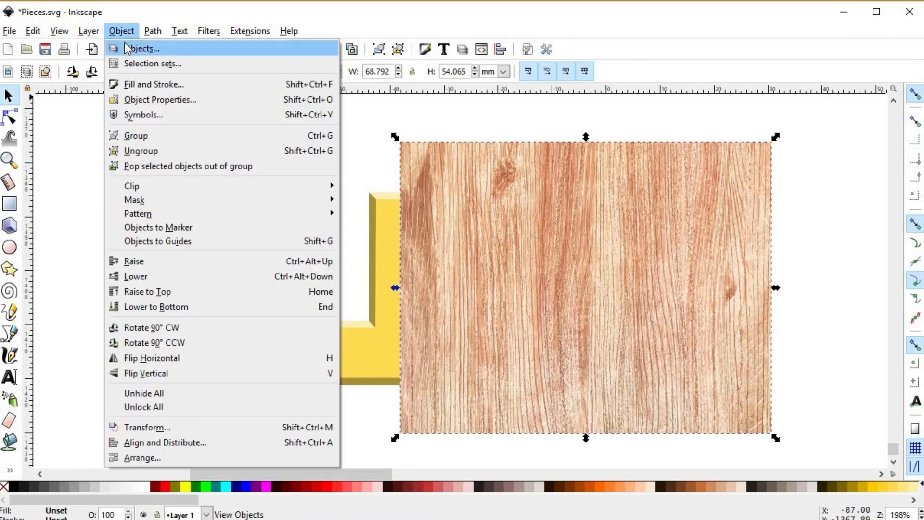
click(126, 48)
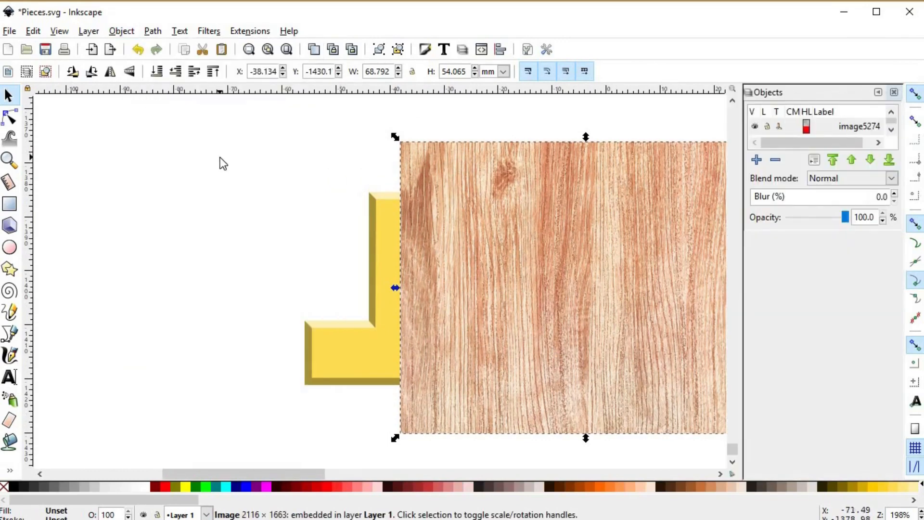
click(843, 128)
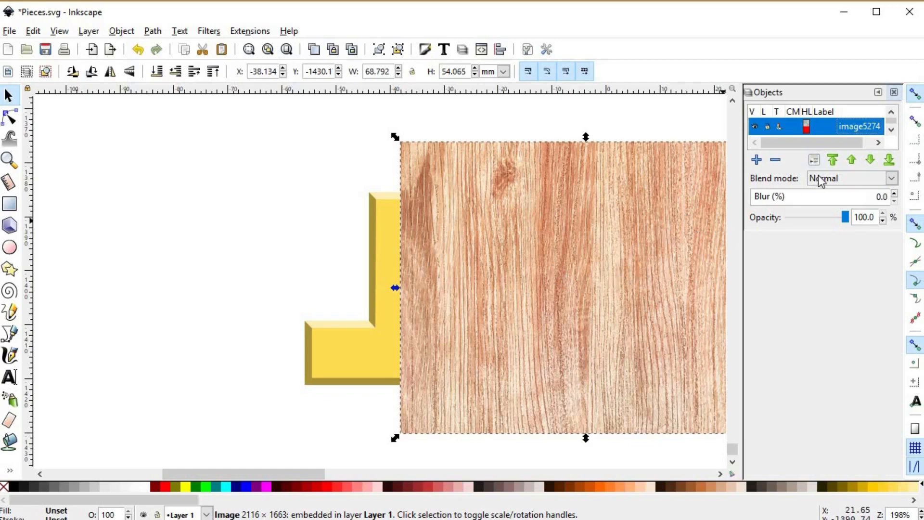
click(892, 178)
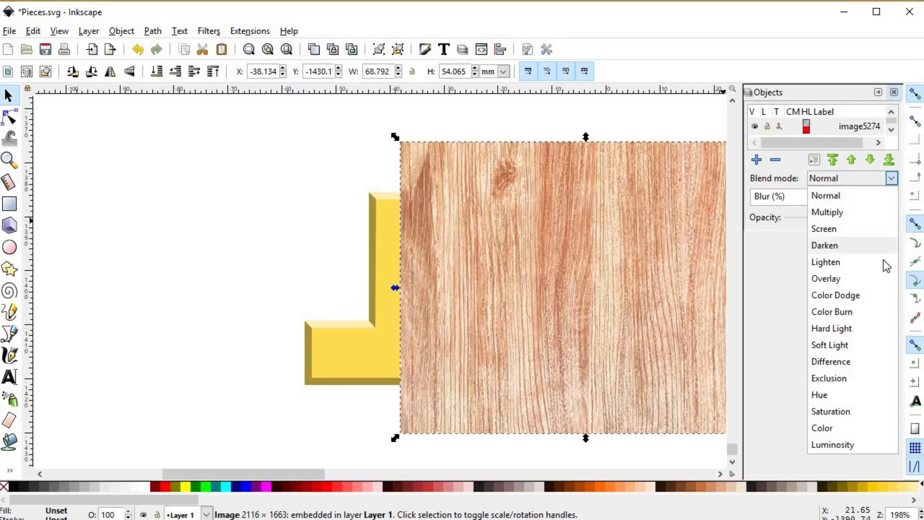
click(883, 278)
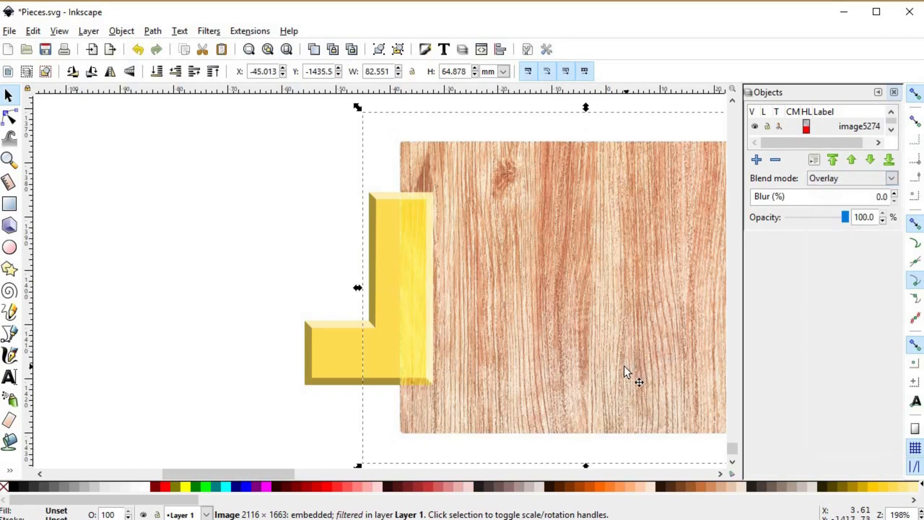
- Move the wood texture leftward until it covers the whole J-shaped piece
click(298, 276)
key(space)
drag(299, 276, 156, 267)
drag(487, 303, 330, 303)
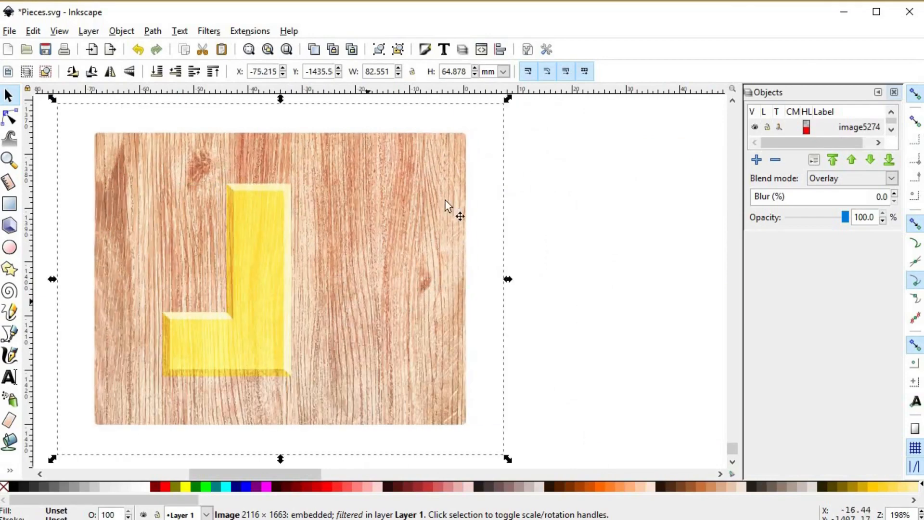
- Scale the wood texture down to about 67 × 53 mm and shift it to cover the J-shaped piece
key(space)
scroll(417, 280, left, 3)
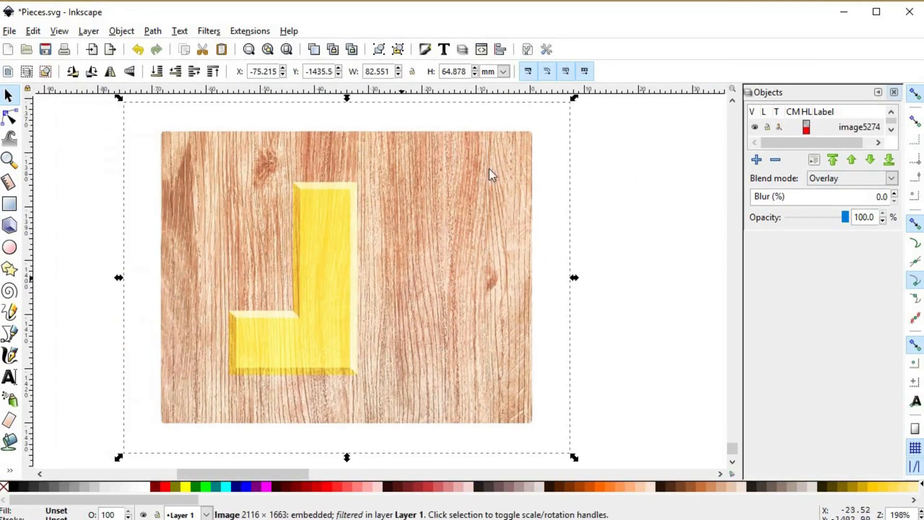
scroll(486, 244, down, 1)
key(space)
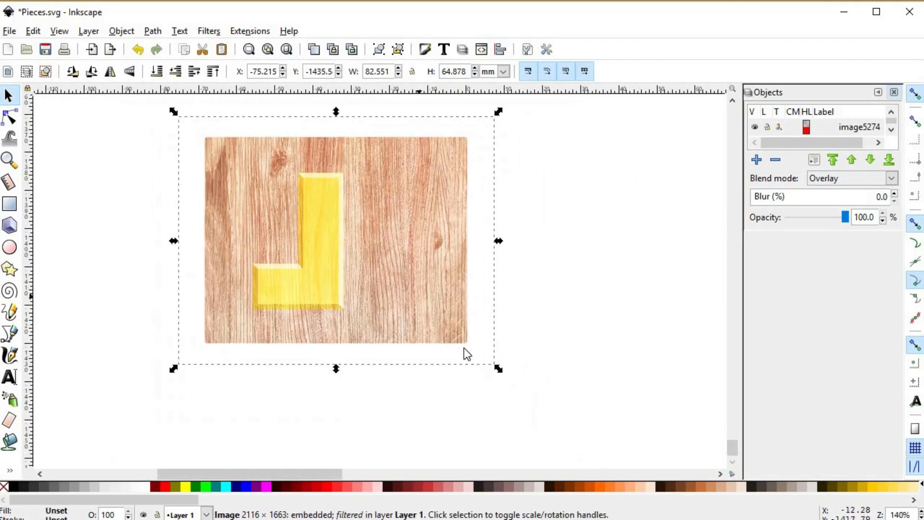
drag(497, 370, 473, 357)
scroll(362, 239, up, 3)
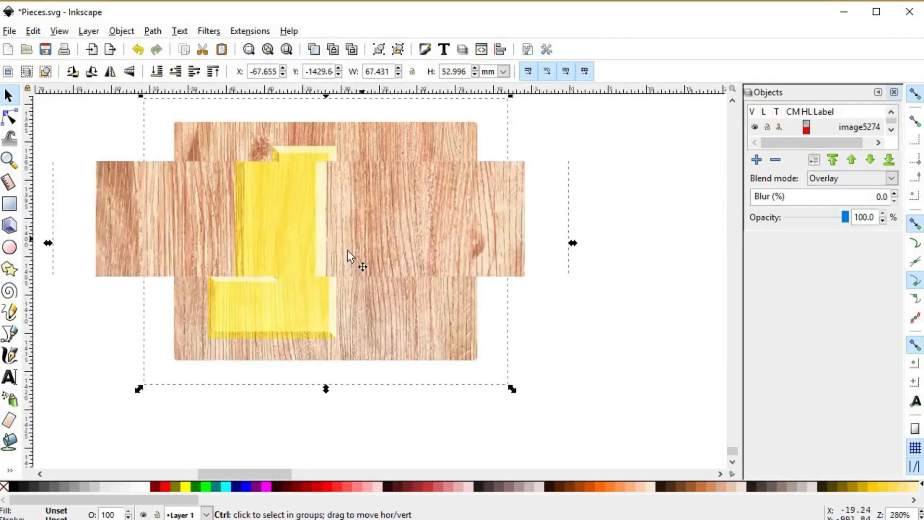
drag(492, 260, 431, 265)
scroll(474, 247, down, 1)
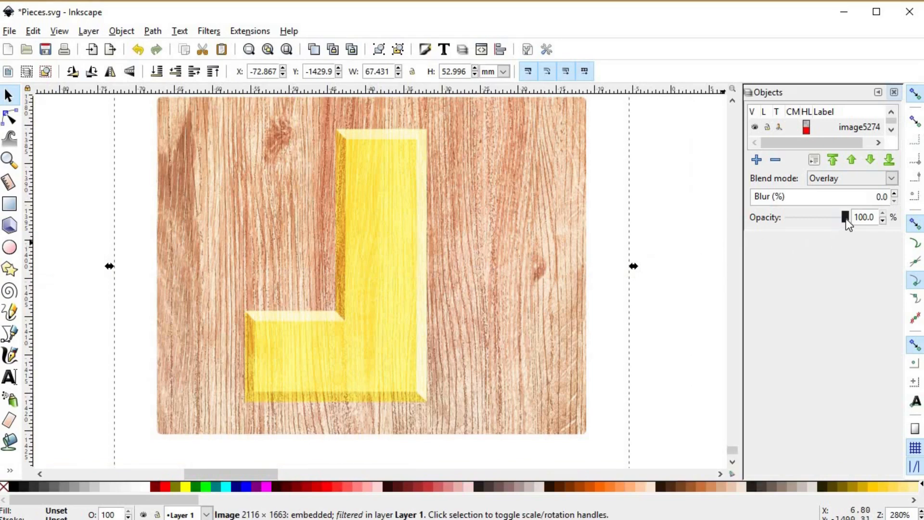
- Scale the wood texture to about 58 × 45 mm over the piece and lower its opacity to 49.4%
drag(845, 219, 822, 218)
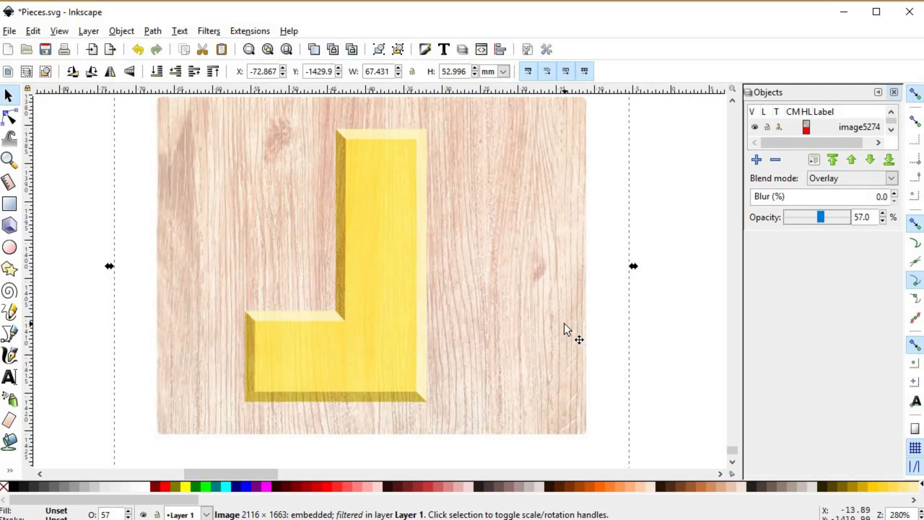
ctrl+scroll(473, 273, down, 2)
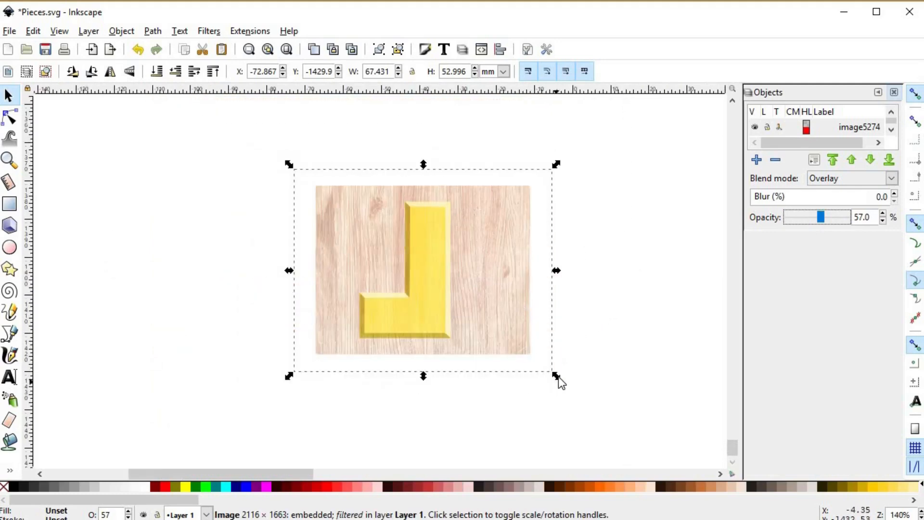
drag(555, 376, 547, 368)
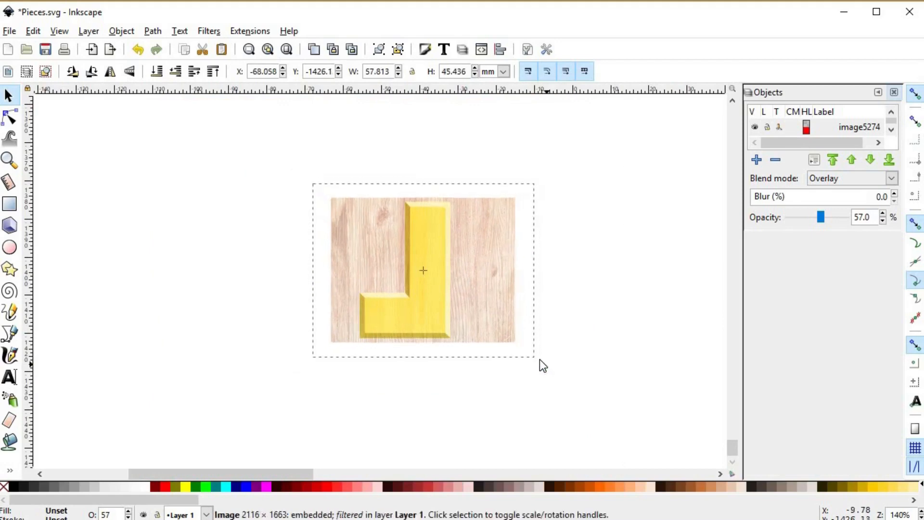
ctrl+scroll(432, 285, up, 2)
ctrl+scroll(503, 291, up, 1)
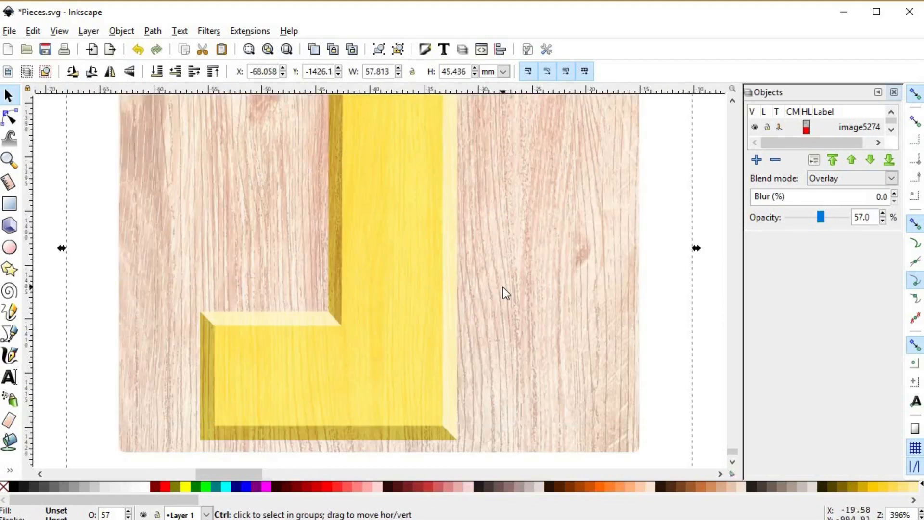
ctrl+scroll(503, 287, down, 1)
drag(549, 288, 547, 291)
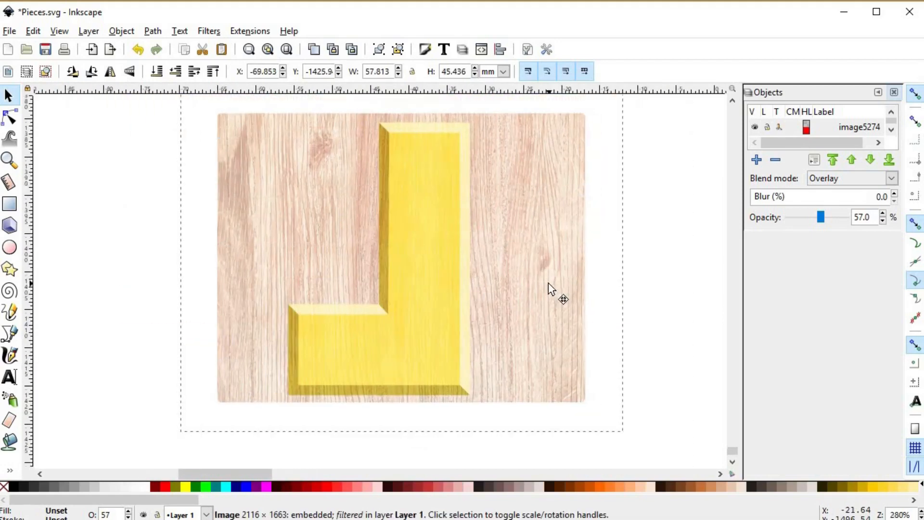
drag(819, 218, 816, 219)
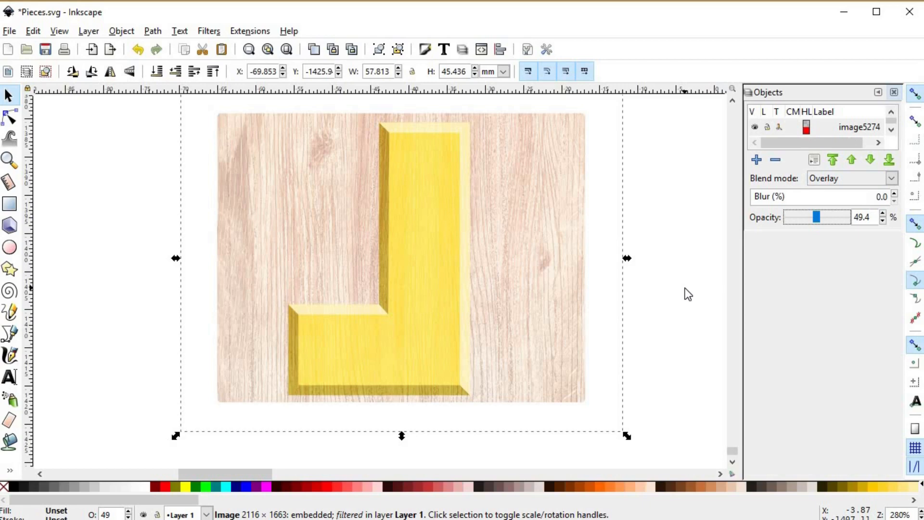
- Select the seven parts of the bevelled piece, duplicate them and unite the copies into one silhouette
click(138, 136)
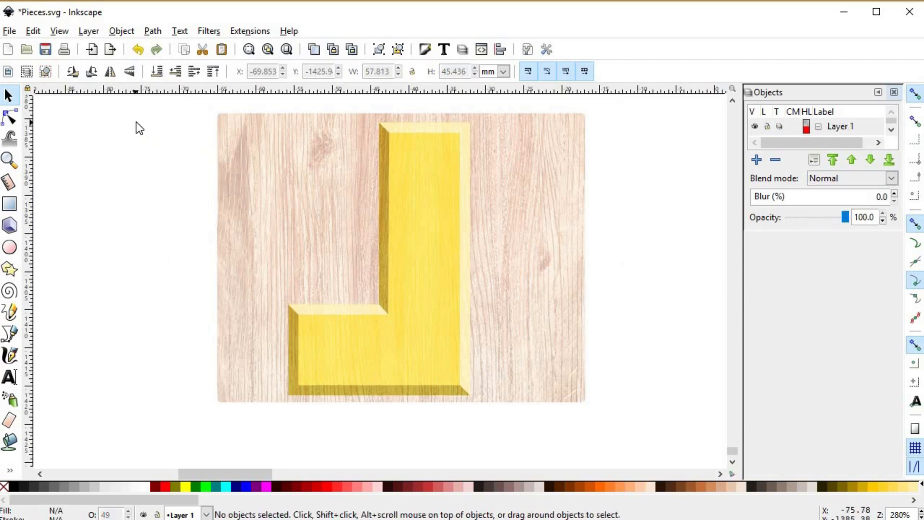
drag(137, 121, 586, 402)
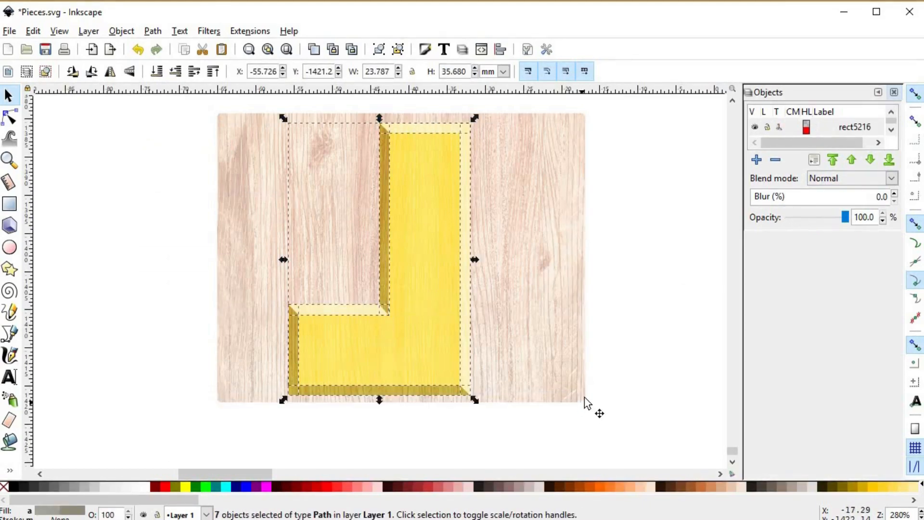
drag(574, 446, 231, 97)
key(ctrl+z)
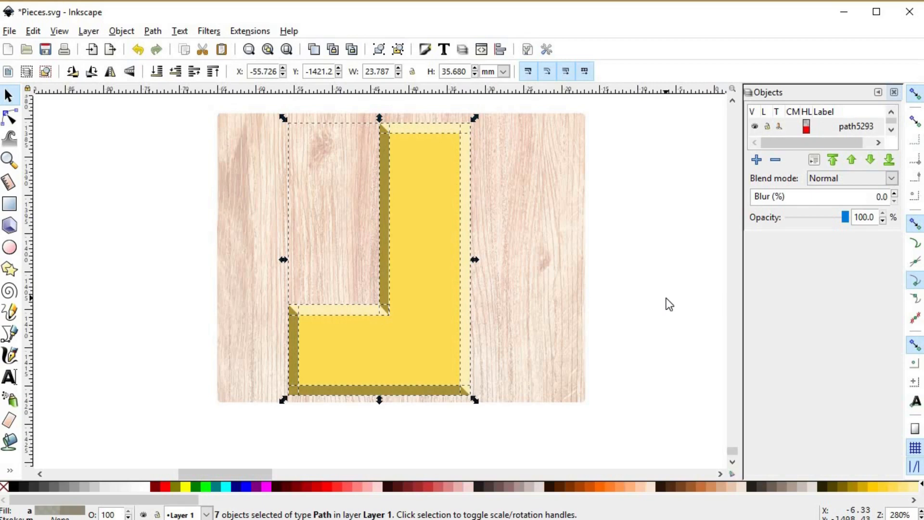
key(ctrl+plus)
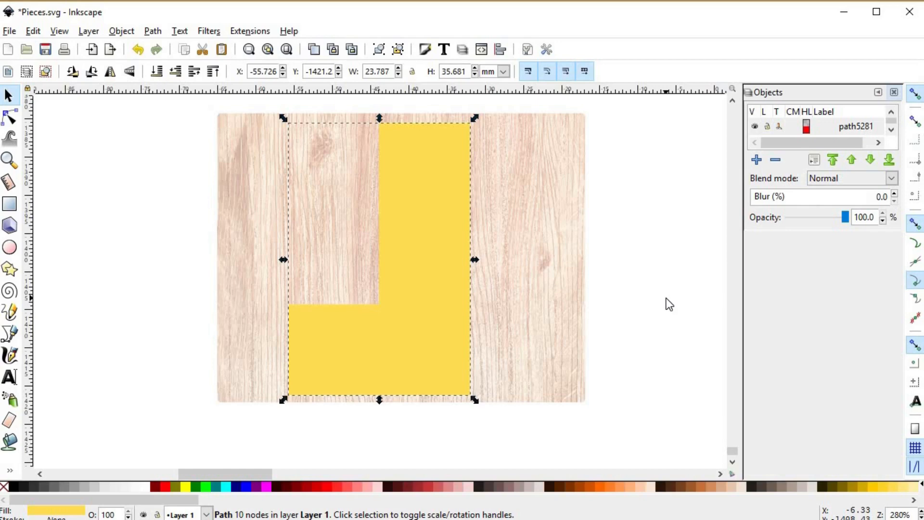
- Clip the wood texture to the united yellow silhouette and clear the selection
shift+click(536, 260)
right_click(332, 189)
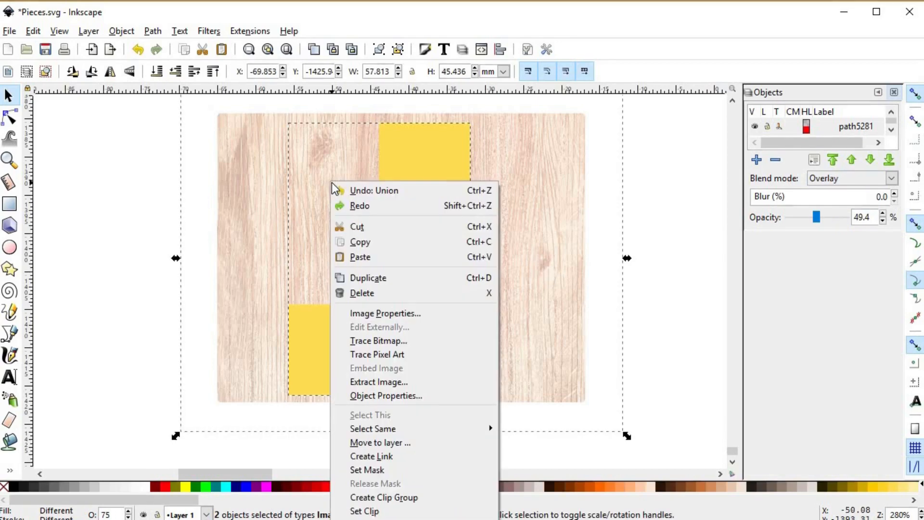
click(374, 511)
click(557, 322)
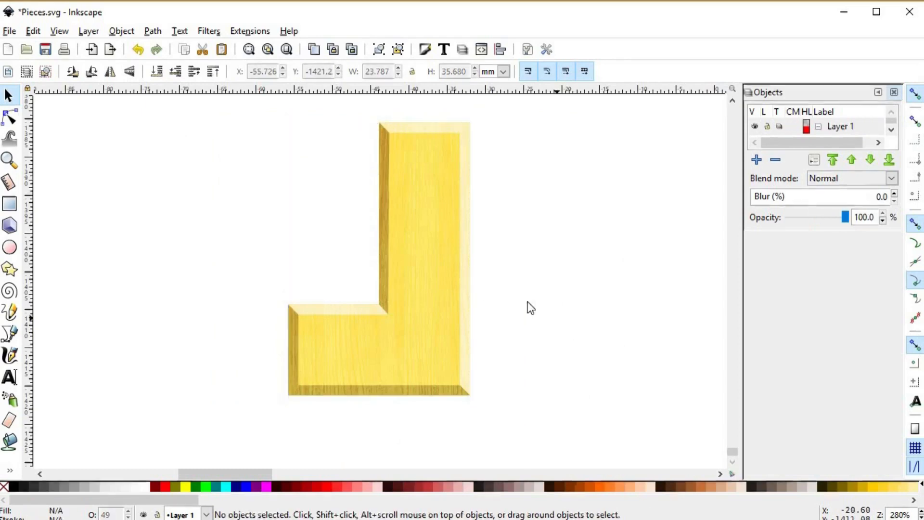
- Select the clipped wood texture and lower its opacity to 38%
key(space)
scroll(502, 306, up, 1)
scroll(493, 308, down, 1)
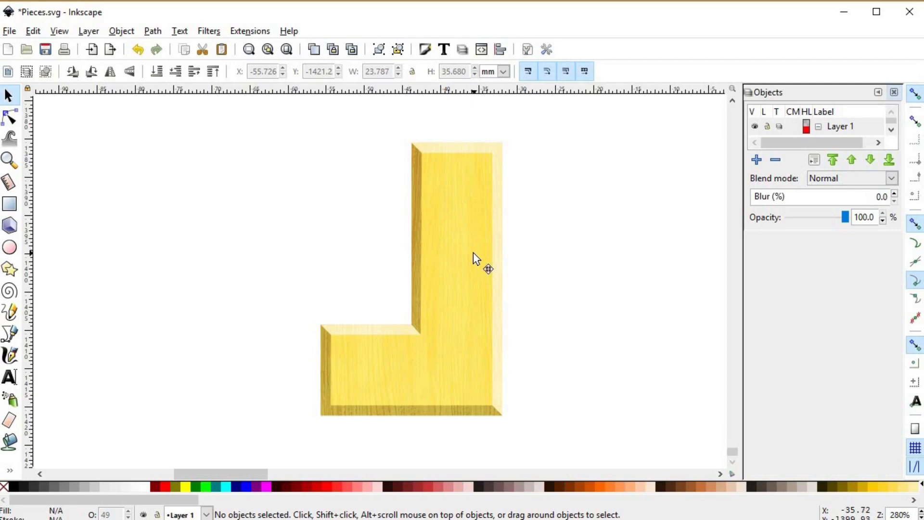
click(472, 252)
drag(816, 219, 810, 219)
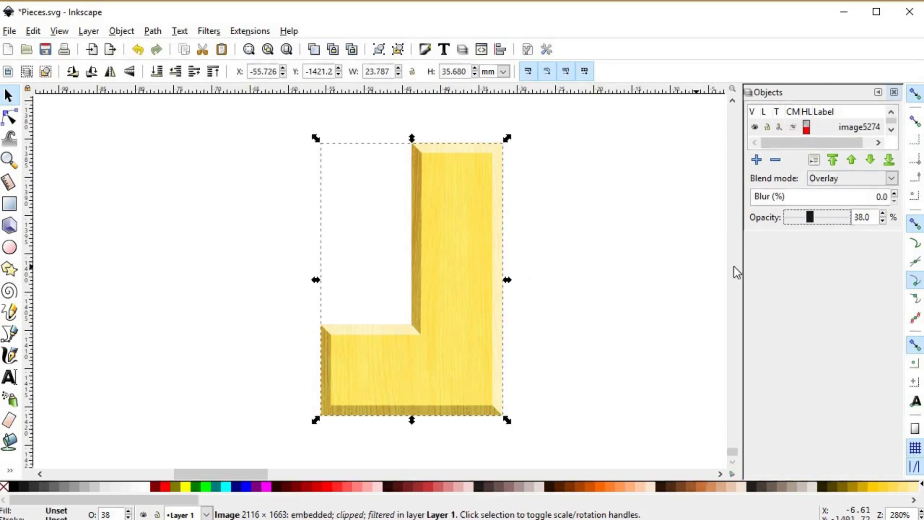
- Select the yellow base shape beneath the texture and set its HSL fill to saturation about 189 and lightness 159
alt+click(464, 286)
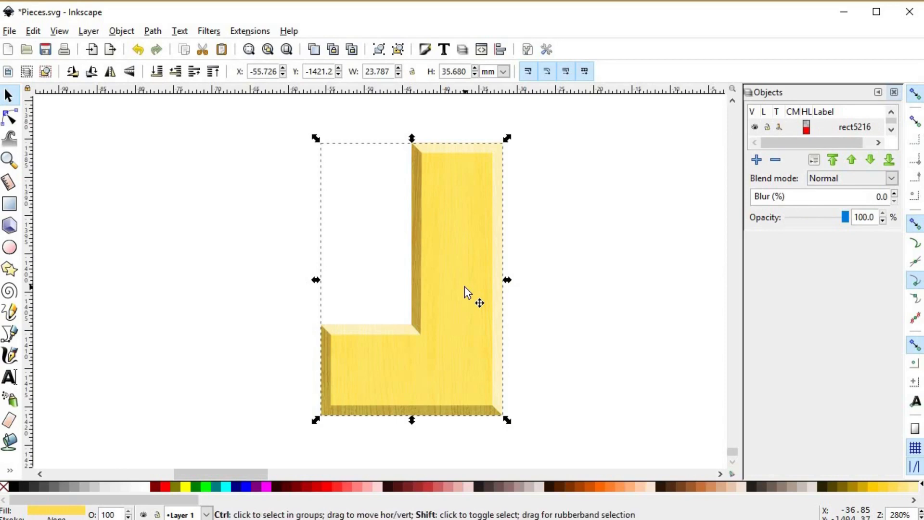
key(ctrl+shift+f)
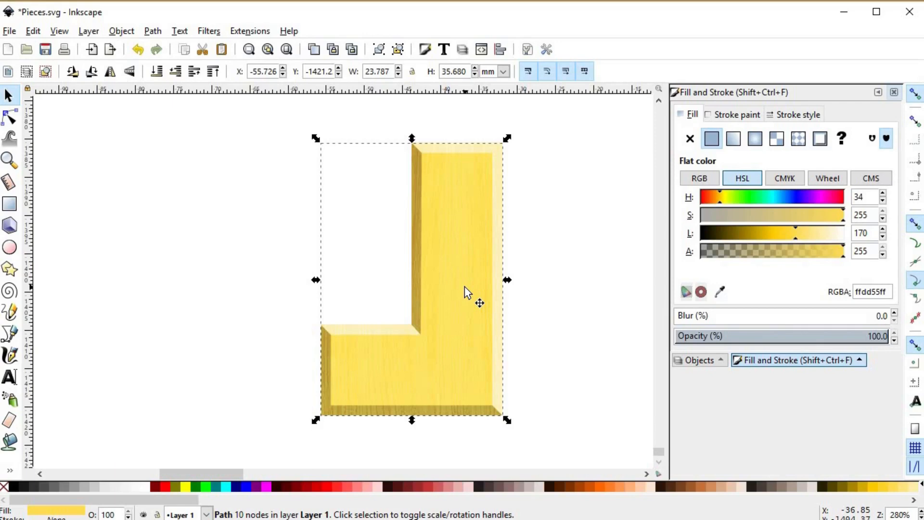
click(825, 216)
drag(822, 217, 807, 218)
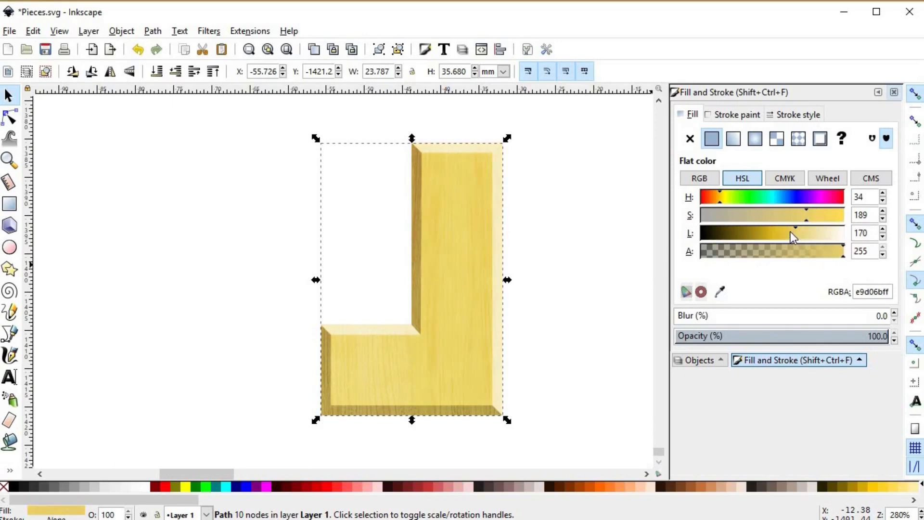
click(791, 232)
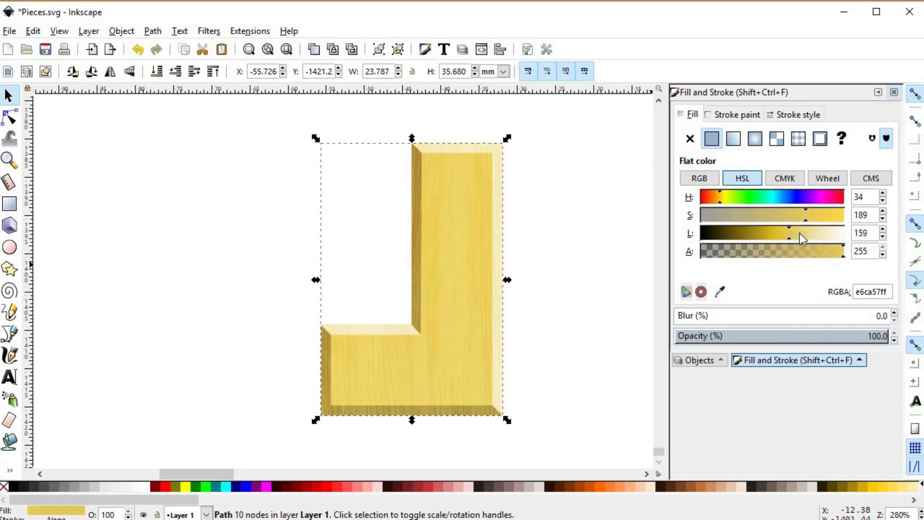
click(815, 213)
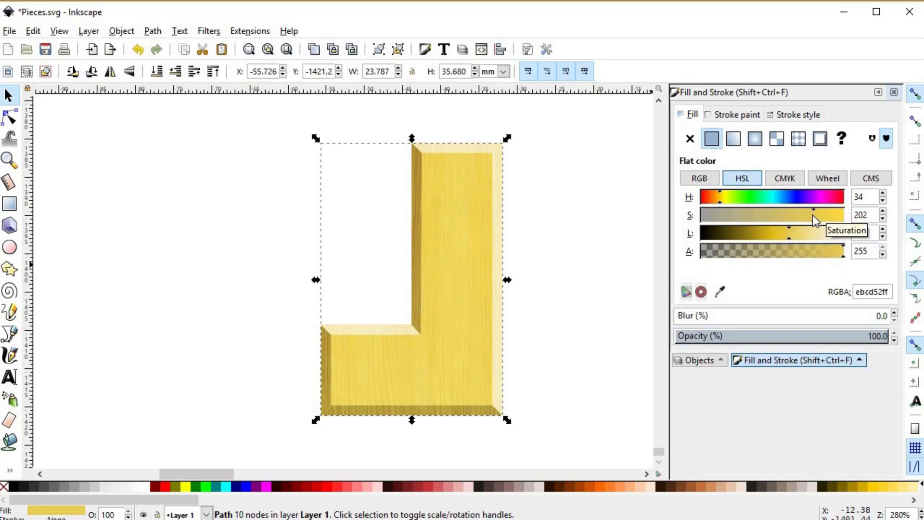
click(805, 215)
- Fine-tune the clipped wood texture's opacity to about 38% and clear the selection
click(726, 359)
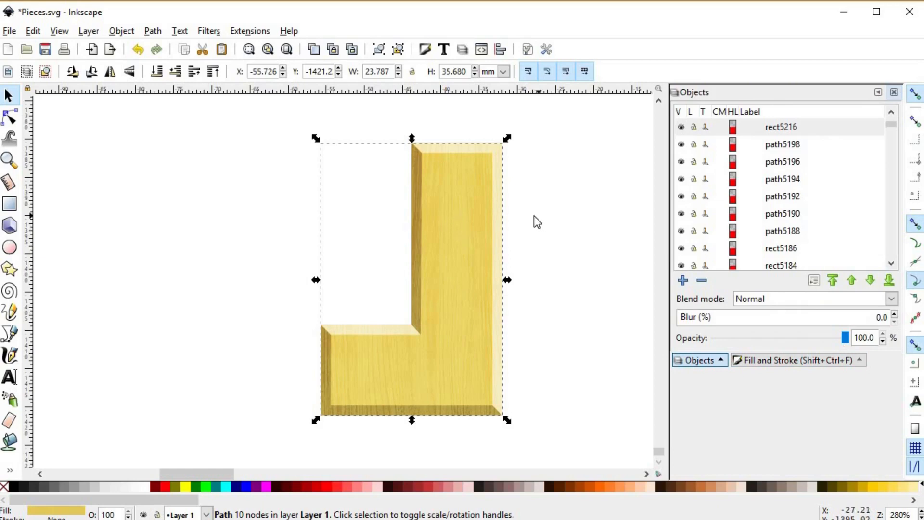
click(486, 219)
click(763, 335)
drag(762, 332, 764, 332)
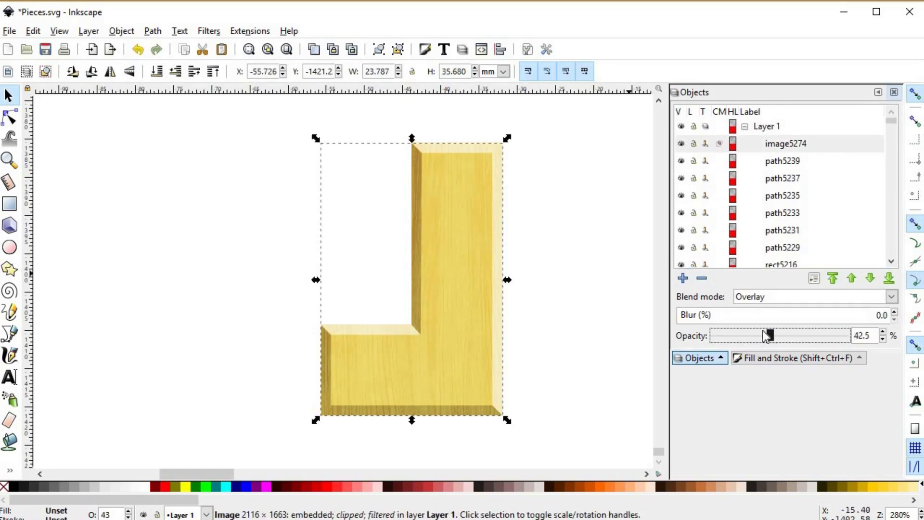
click(576, 293)
scroll(577, 292, down, 1)
key(ctrl)
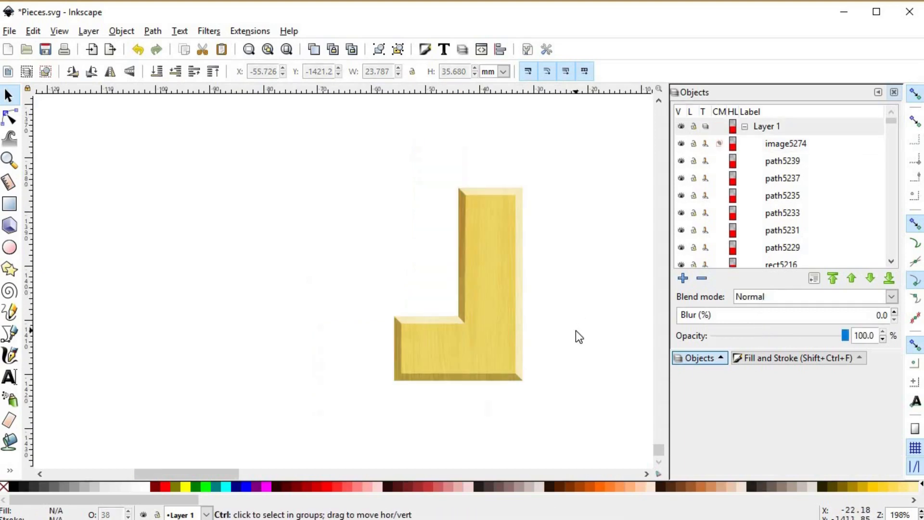
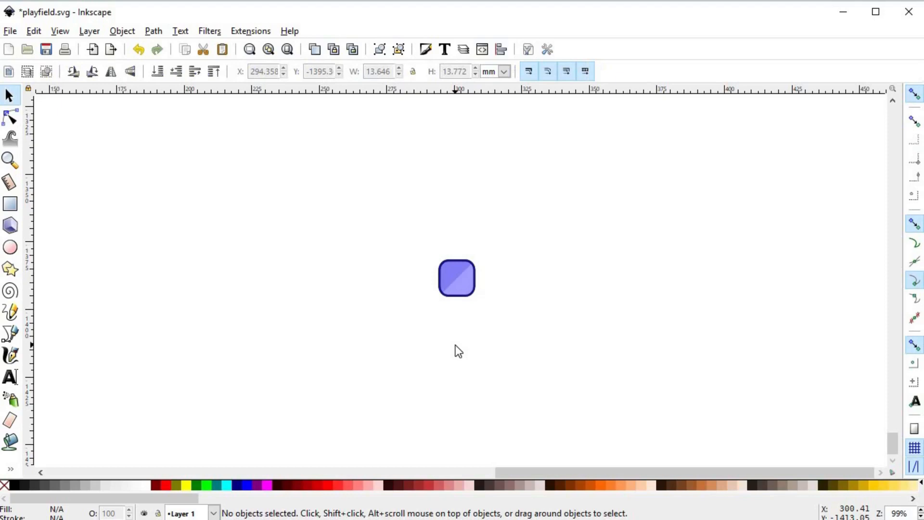
- In playfield.svg, move the purple rounded block to about X 379 mm and enter its group
click(456, 276)
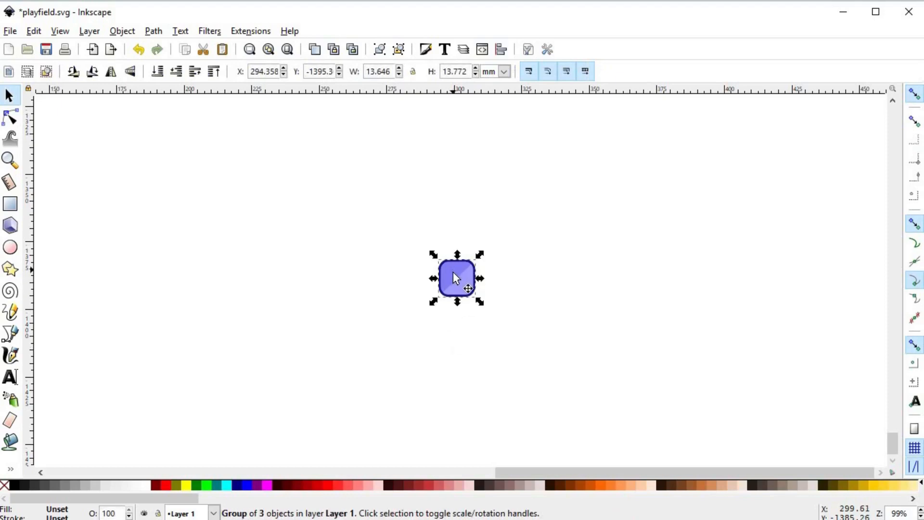
drag(456, 268, 684, 270)
double_click(684, 267)
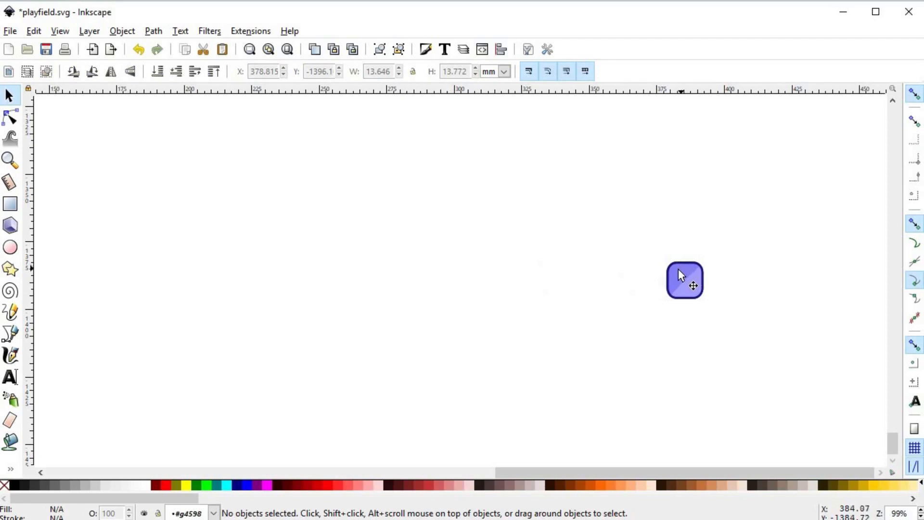
- Copy the purple block's outline rectangle out of its group, paste it on Layer 1 and place it at about X 250 mm
click(679, 269)
click(507, 268)
key(ctrl+v)
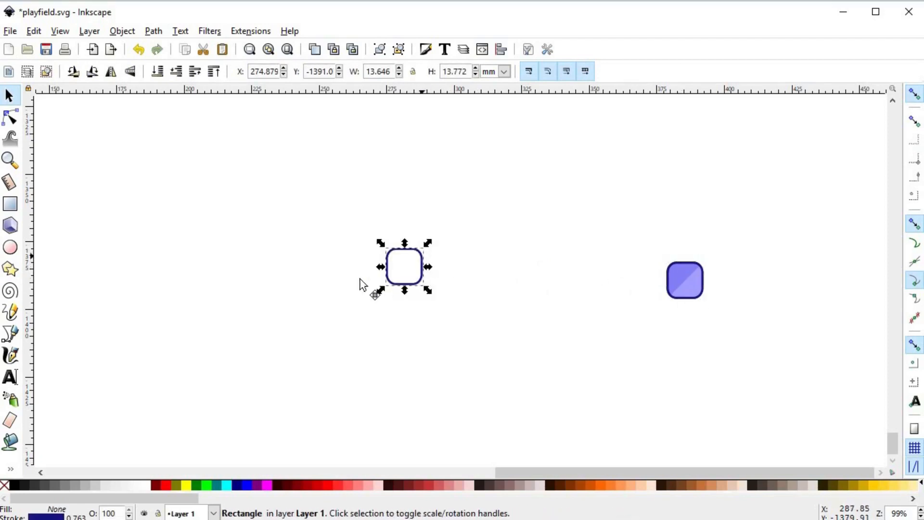
drag(419, 258, 352, 285)
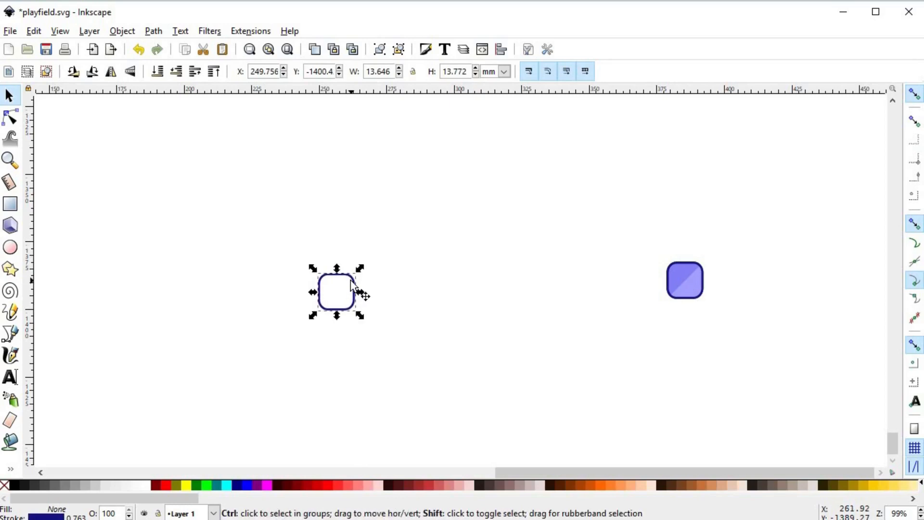
- Give the pasted rounded square a flat grey fill with saturation 0 and lightness about 170, and remove its stroke
key(shift+ctrl+f)
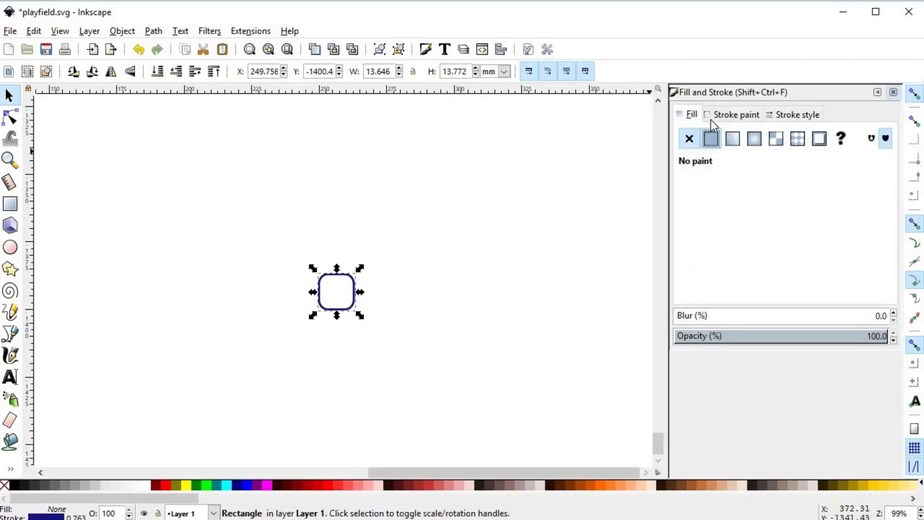
click(710, 137)
click(732, 115)
click(689, 139)
click(690, 115)
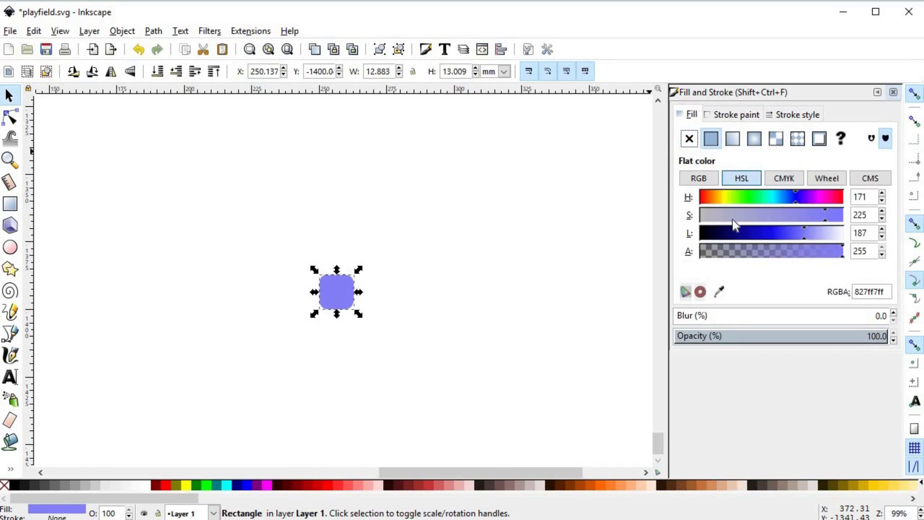
drag(735, 217, 642, 231)
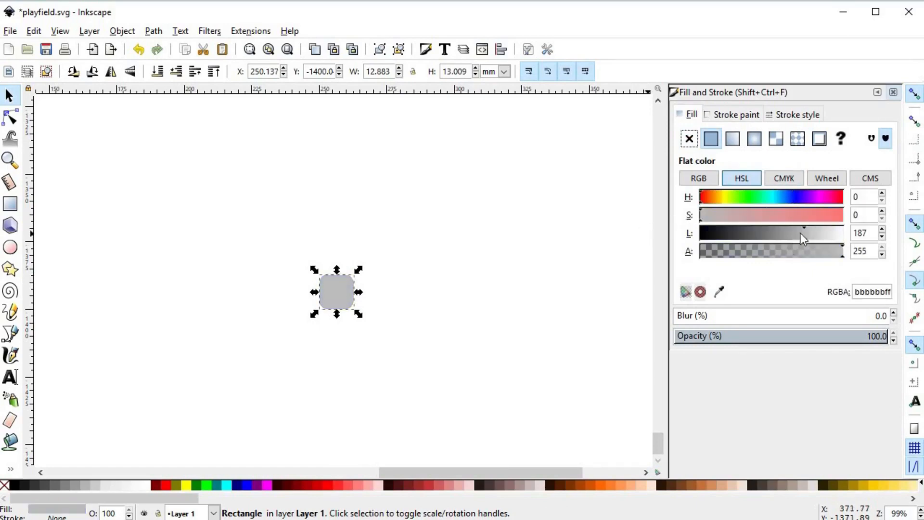
drag(802, 233, 796, 233)
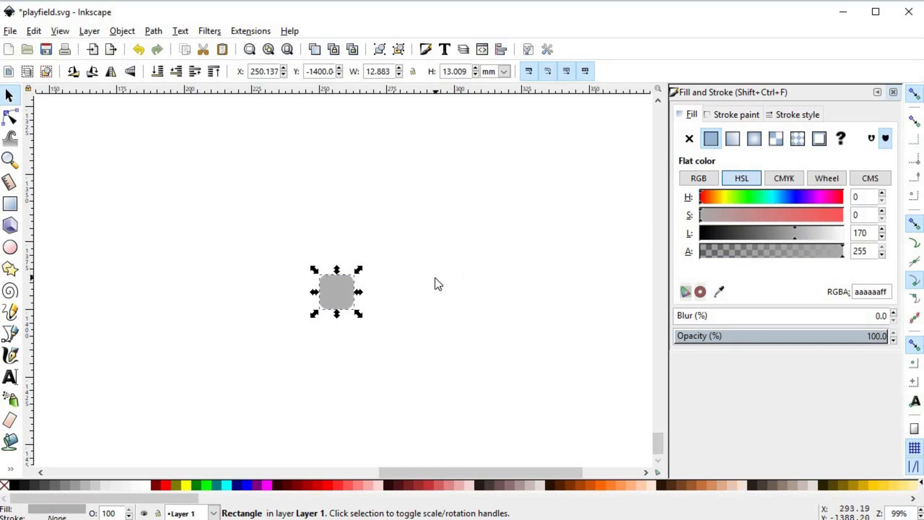
click(893, 92)
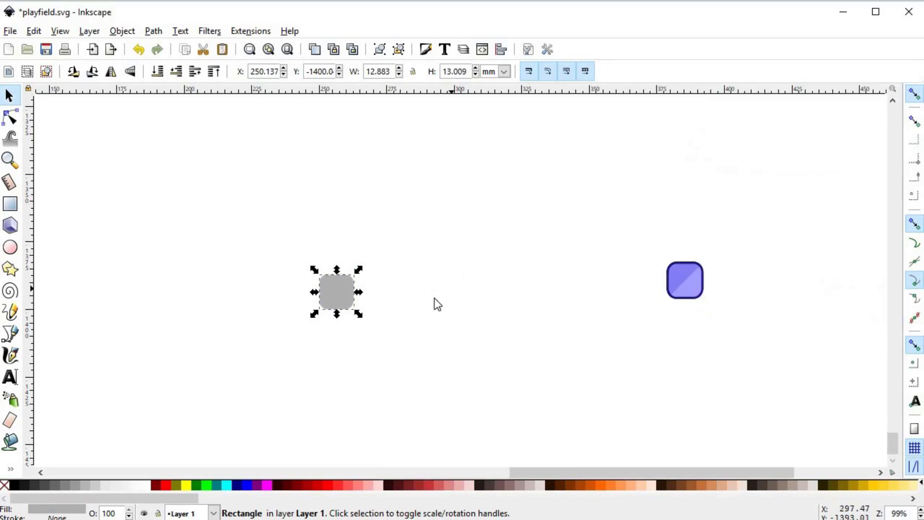
- Duplicate the grey rounded square, snap the copy beside it corner to corner, and select both squares
click(436, 297)
key(space)
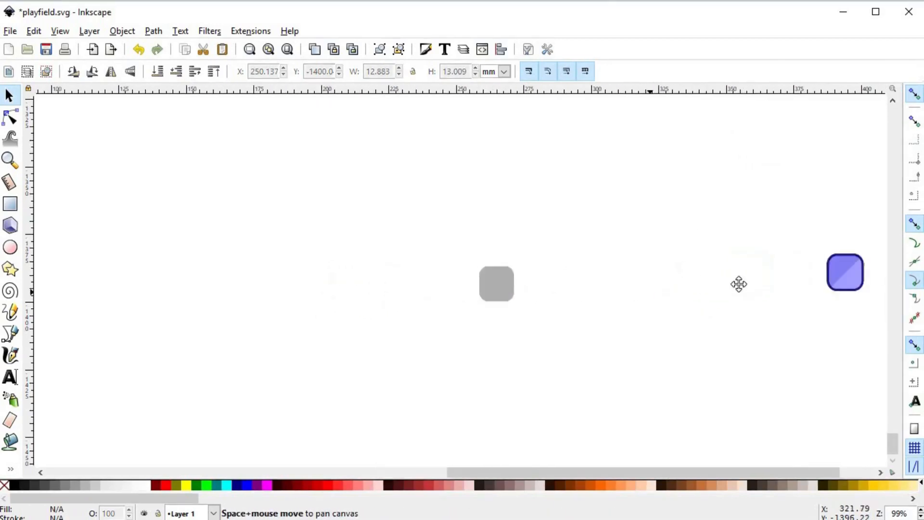
drag(609, 289, 384, 284)
key(ctrl+d)
drag(318, 239, 426, 318)
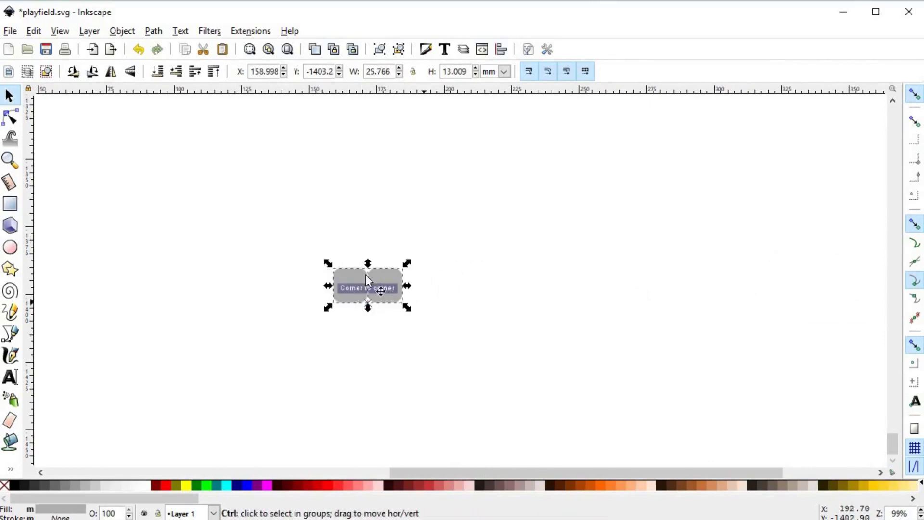
- Keep duplicating and snapping the grey squares side by side until they form a single row of ten
key(ctrl+d)
drag(383, 283, 487, 286)
ctrl+click(451, 285)
key(ctrl+d)
drag(317, 247, 515, 309)
key(ctrl+d)
drag(451, 287, 626, 288)
click(570, 320)
drag(554, 339, 422, 253)
- Select the row of ten squares and stack duplicates directly beneath it to build five rows
drag(174, 154, 613, 284)
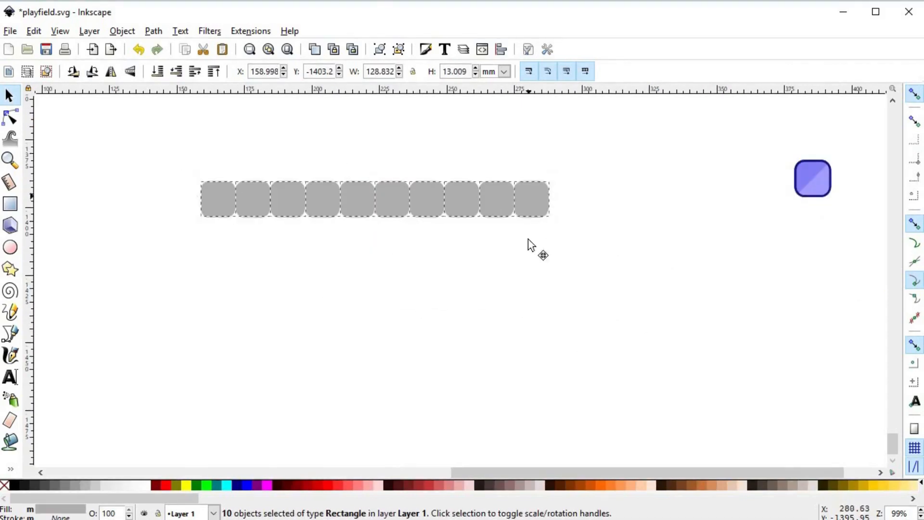
drag(528, 239, 529, 278)
key(ctrl+d)
key(ctrl+d)
drag(529, 278, 532, 342)
key(ctrl+d)
- Duplicate all five rows and snap the copy corner to corner beneath them to form ten rows
drag(608, 150, 185, 402)
drag(421, 217, 412, 334)
scroll(426, 405, down, 1)
drag(426, 405, 420, 219)
key(ctrl+d)
drag(270, 142, 270, 266)
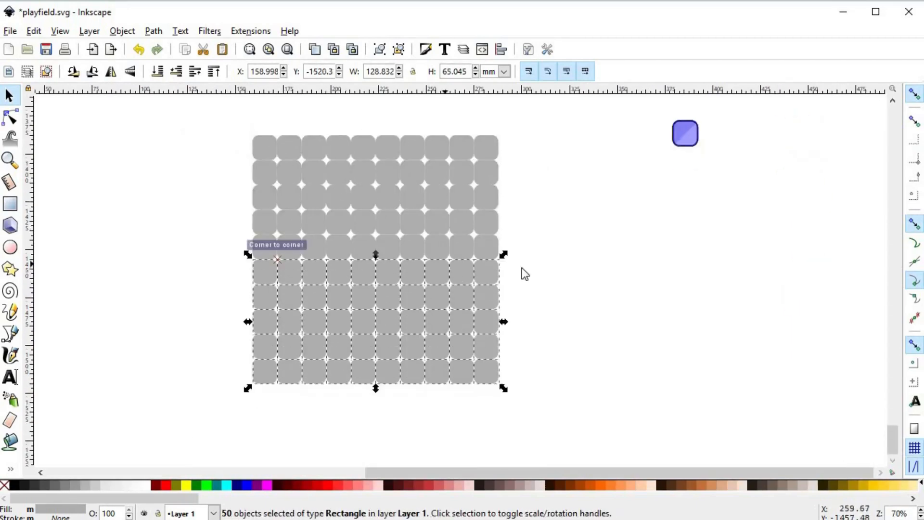
- Duplicate the ten-row block and snap the copy beneath the original, making a grid 10 squares wide and 20 high
drag(536, 126, 188, 450)
scroll(354, 186, down, 1)
drag(326, 294, 353, 293)
key(ctrl+d)
drag(314, 200, 313, 374)
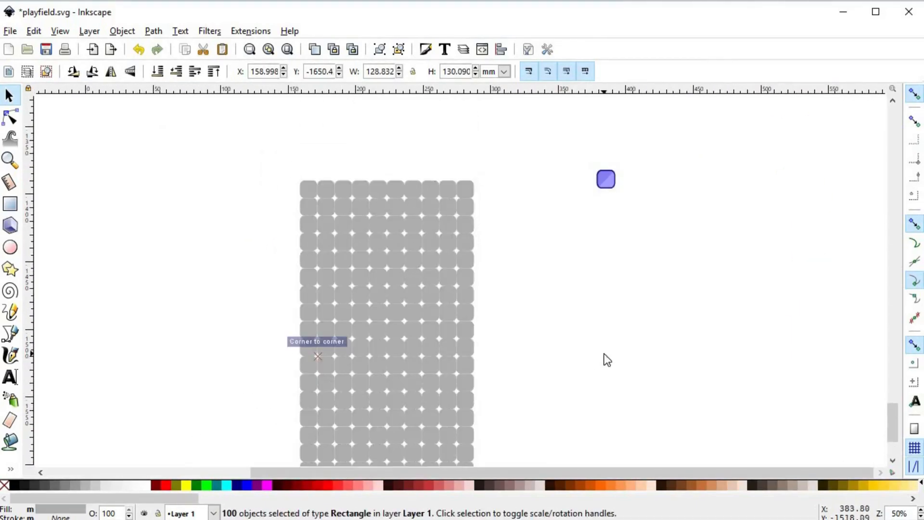
- Select all 200 grey squares of the grid and group them
click(605, 354)
drag(543, 326, 551, 244)
scroll(499, 243, down, 1)
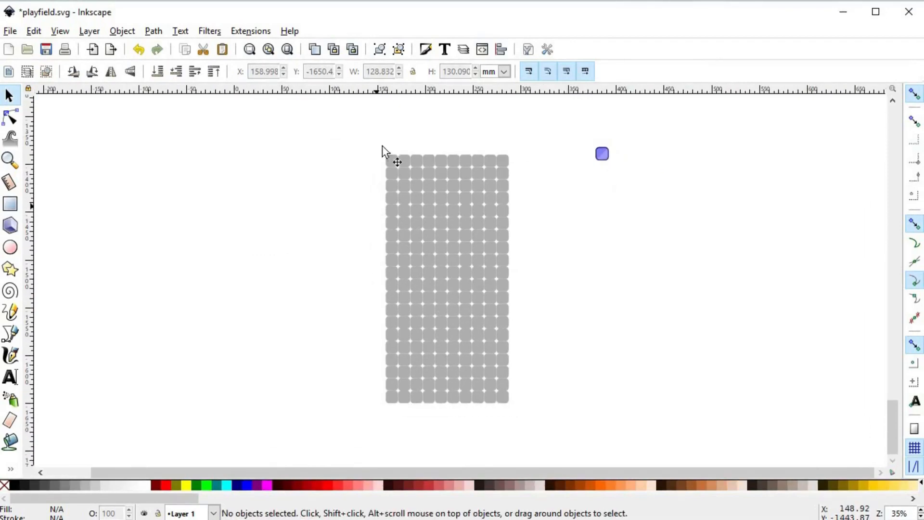
drag(380, 130, 542, 424)
key(ctrl+g)
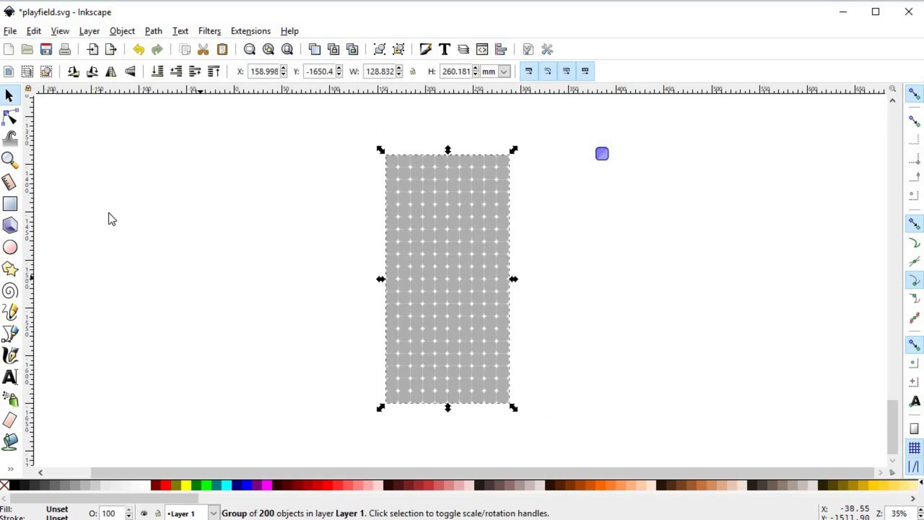
- Draw a 128.832 by 260.181 mm rectangle covering the whole grid and set its fill lightness to about 62
click(18, 205)
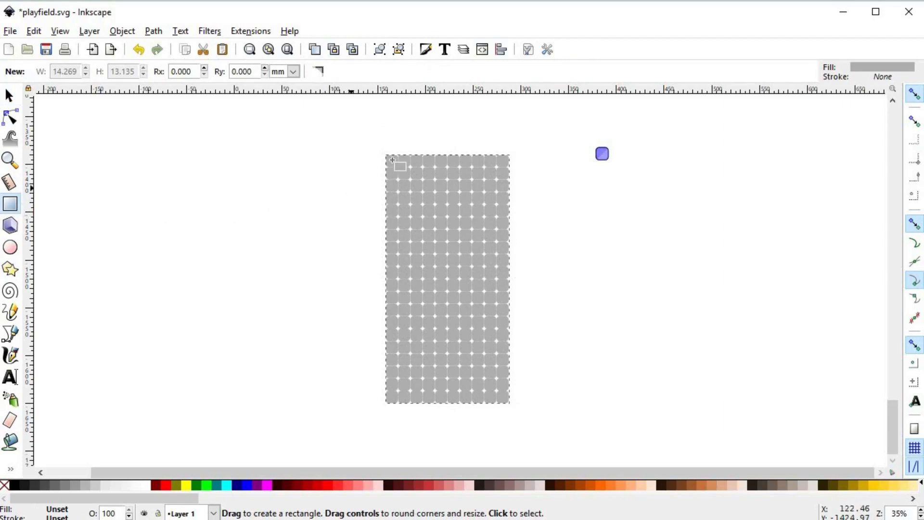
drag(386, 156, 517, 408)
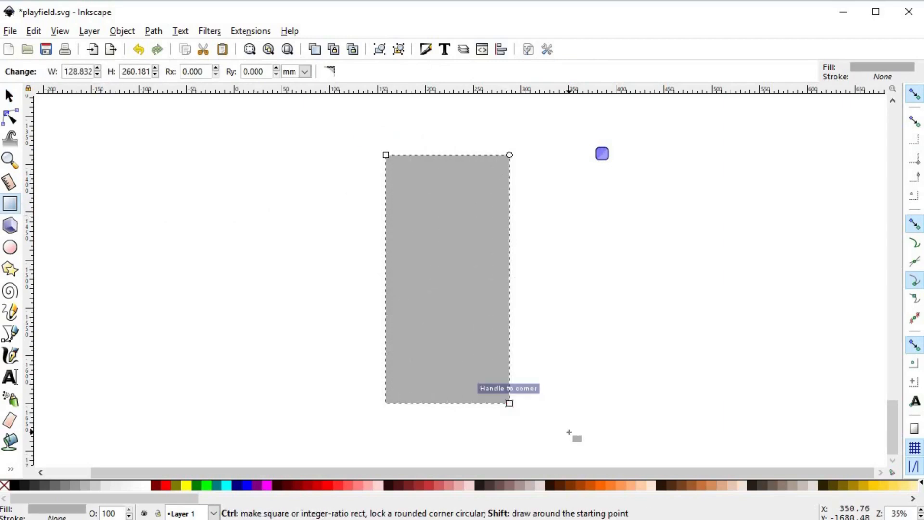
key(ctrl+shift+f)
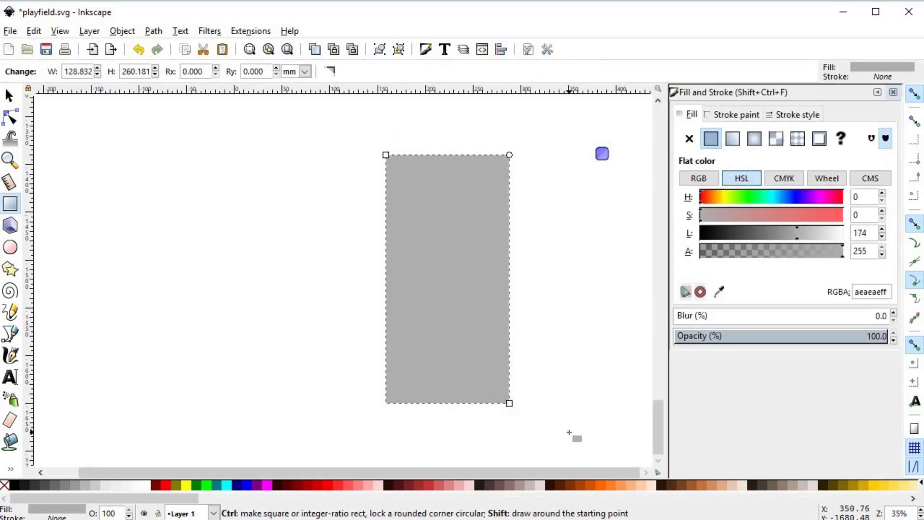
click(746, 231)
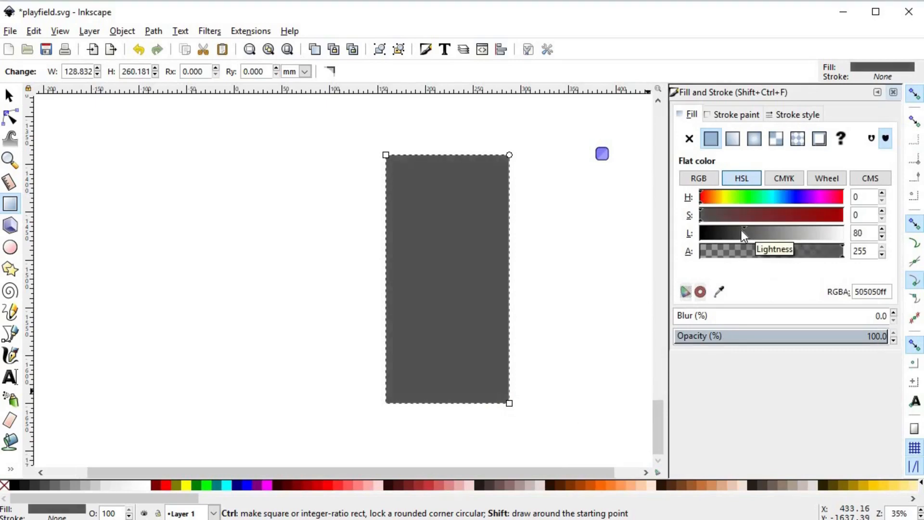
drag(742, 231, 736, 229)
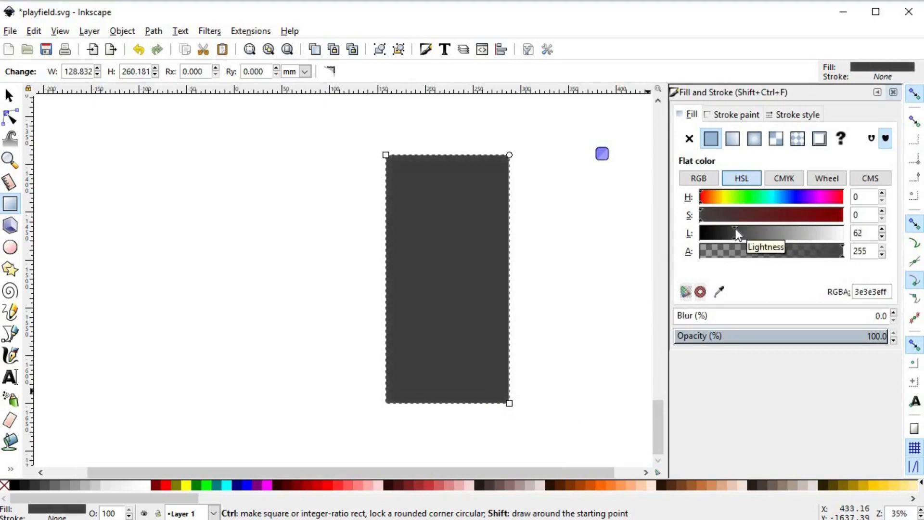
- Lower the dark rectangle to the bottom so it lies behind the grid of squares, and clear the selection
key(s)
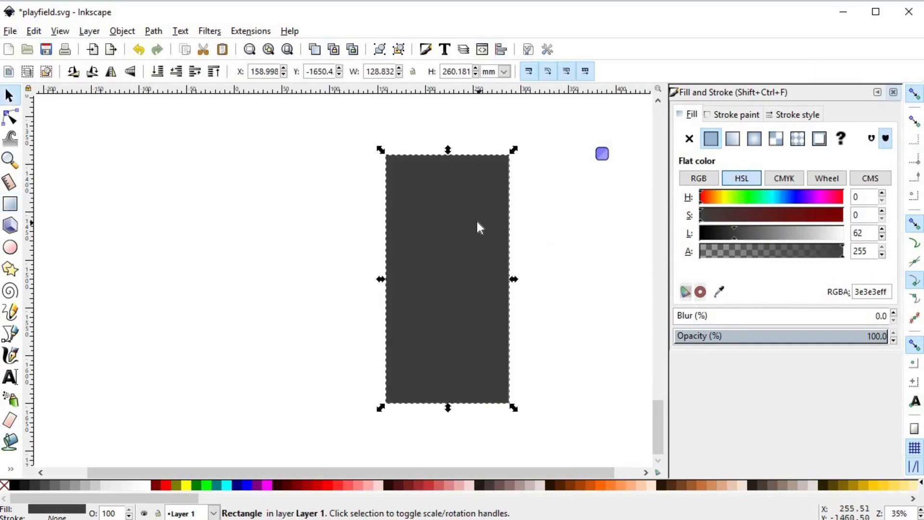
click(159, 72)
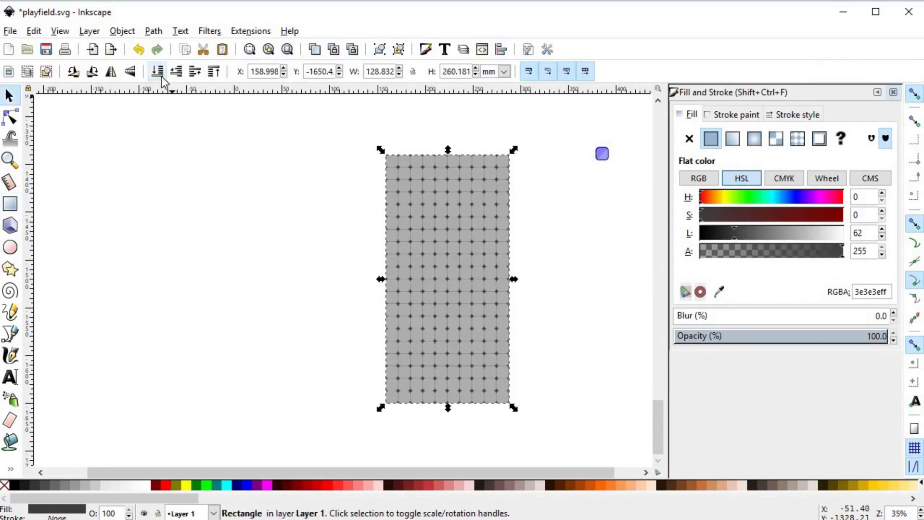
ctrl+scroll(452, 228, up, 1)
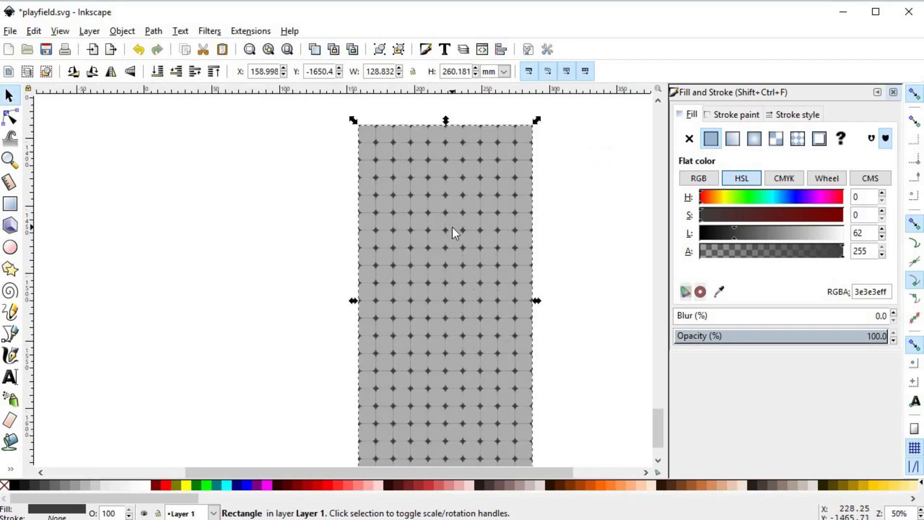
ctrl+scroll(460, 253, up, 4)
ctrl+scroll(463, 257, down, 3)
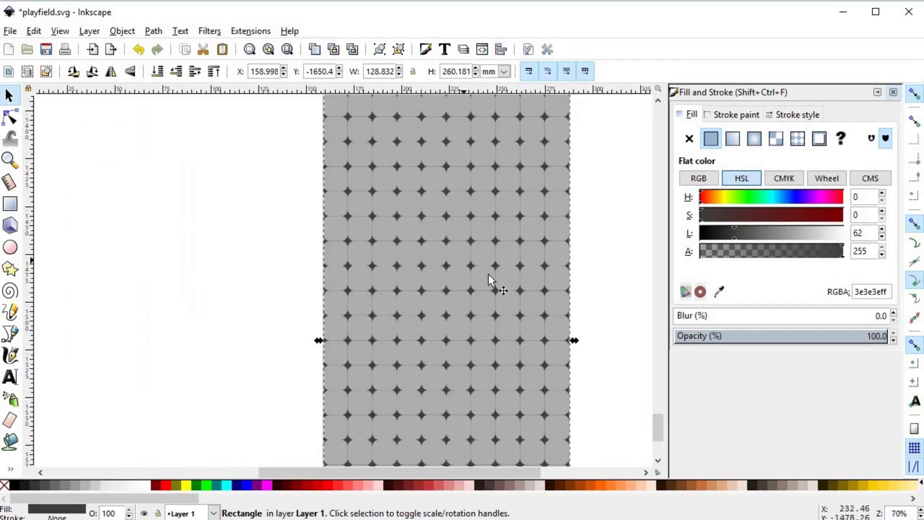
ctrl+scroll(411, 272, down, 1)
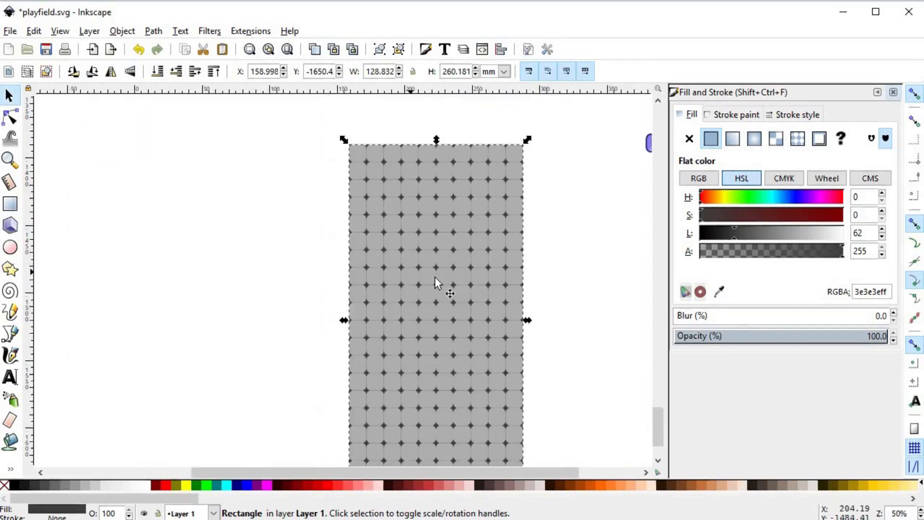
click(597, 253)
- Draw a straight vertical line about 260 mm long between the grid's last two columns, from top edge to bottom edge
drag(597, 253, 513, 267)
ctrl+scroll(489, 234, down, 1)
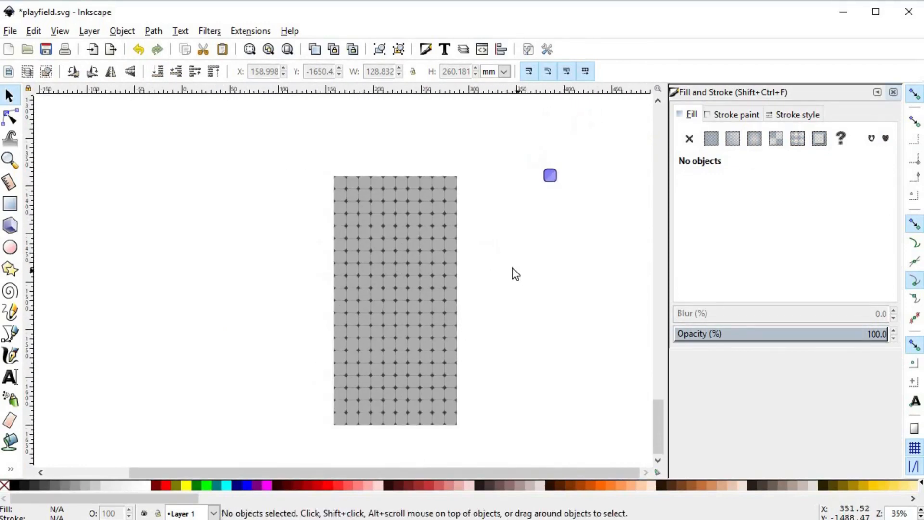
ctrl+scroll(506, 277, up, 1)
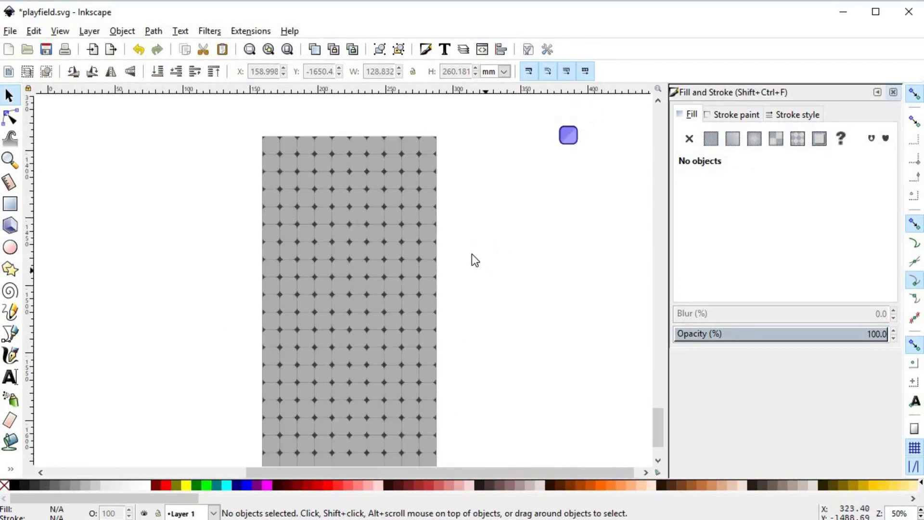
key(b)
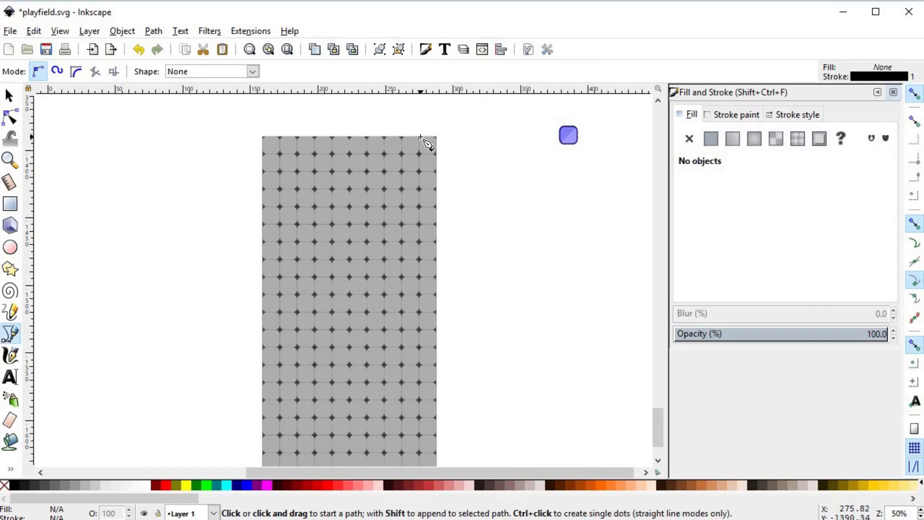
click(420, 138)
scroll(427, 377, down, 5)
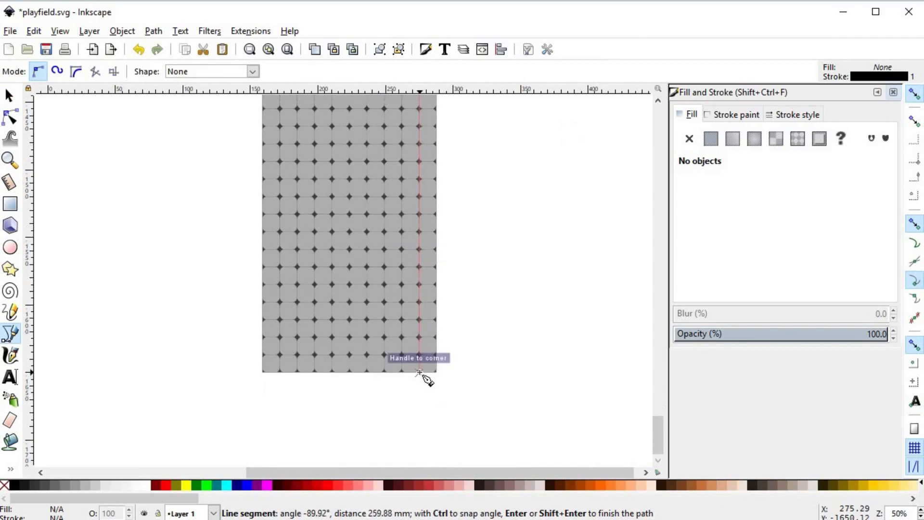
click(422, 375)
key(Return)
- Sample the background's dark grey #3e3e3e as the vertical line's stroke colour and deselect the line
scroll(499, 193, up, 5)
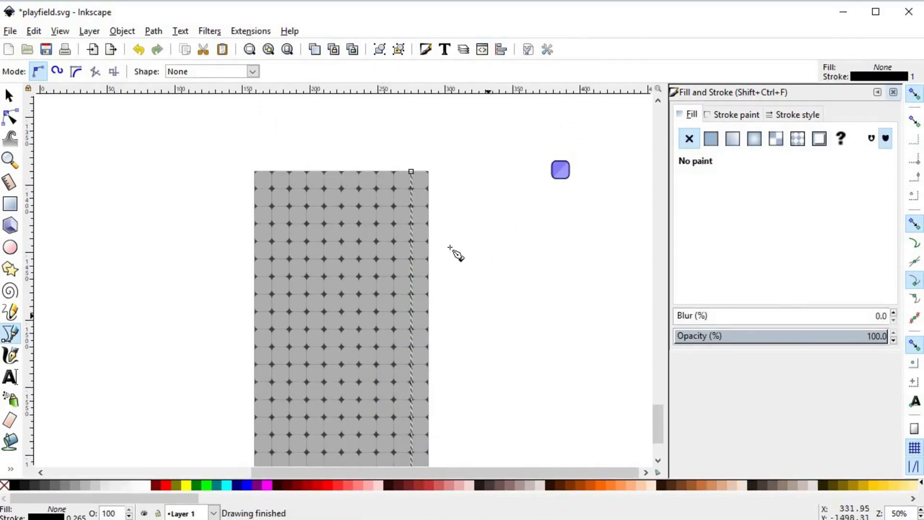
scroll(431, 208, up, 4)
key(space)
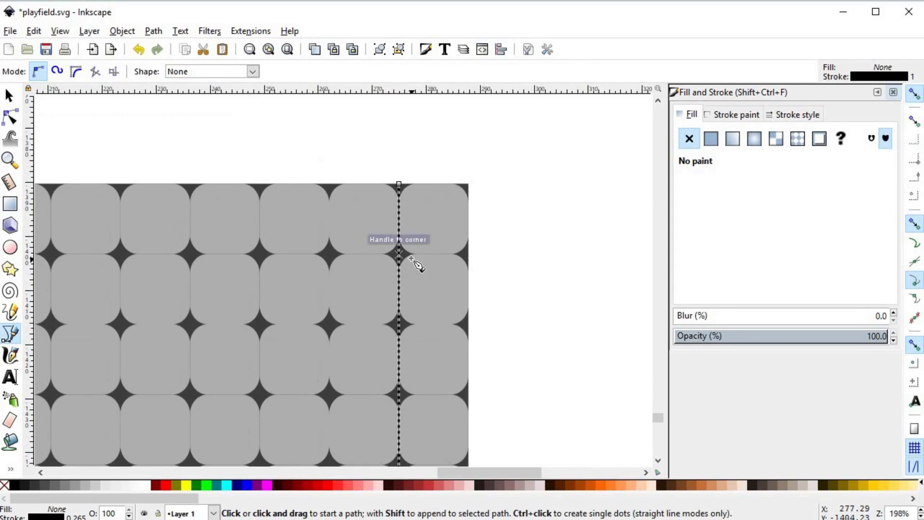
key(s)
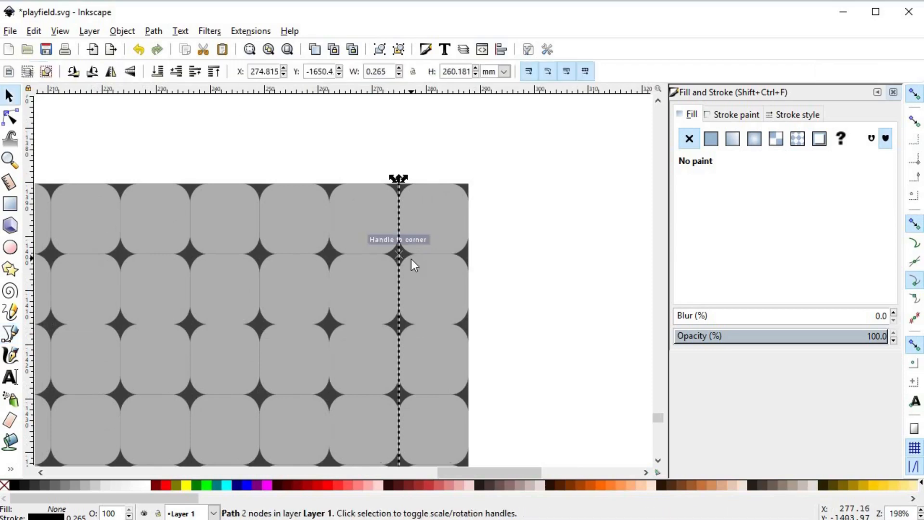
key(d)
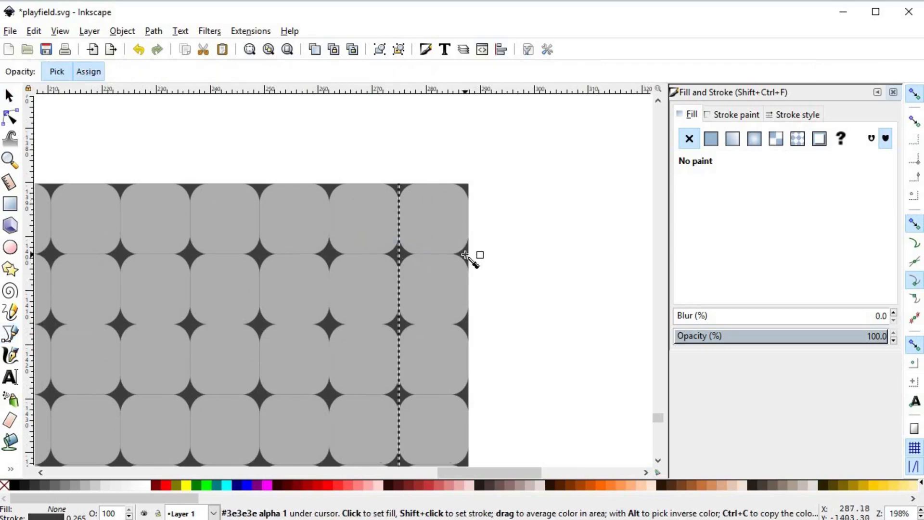
key(s)
click(500, 267)
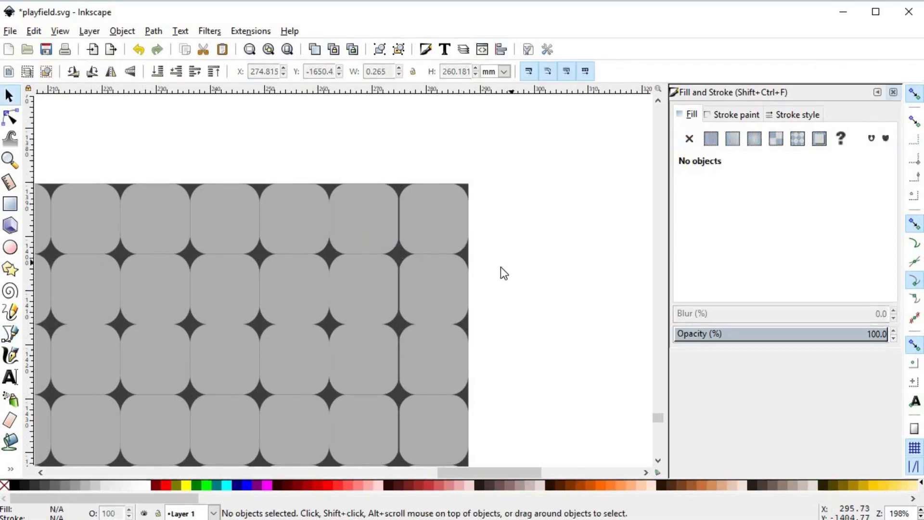
- Select the vertical dividing line and set its stroke width to 5 px
scroll(419, 224, up, 2)
ctrl+click(382, 224)
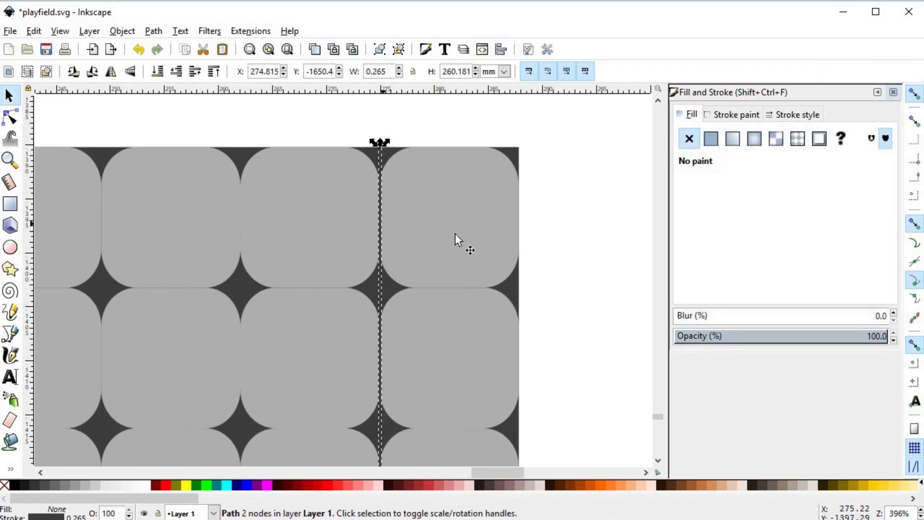
scroll(548, 266, down, 2)
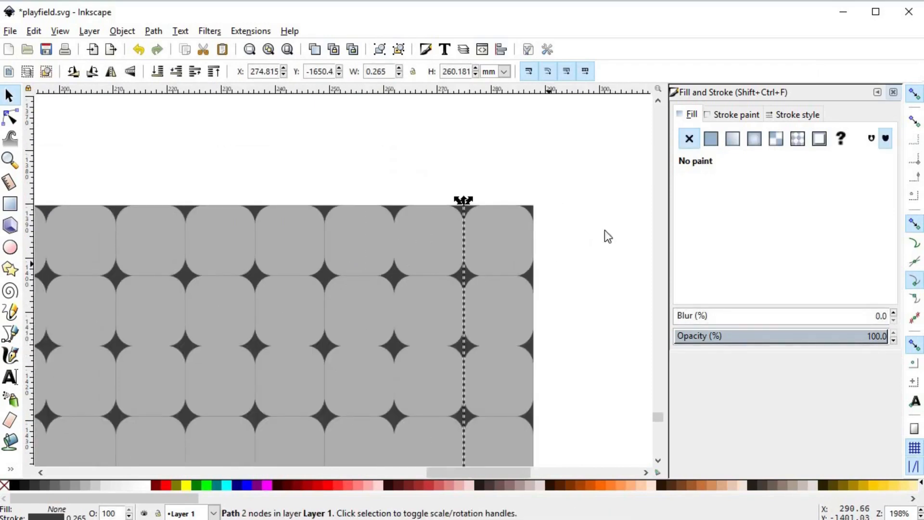
click(795, 114)
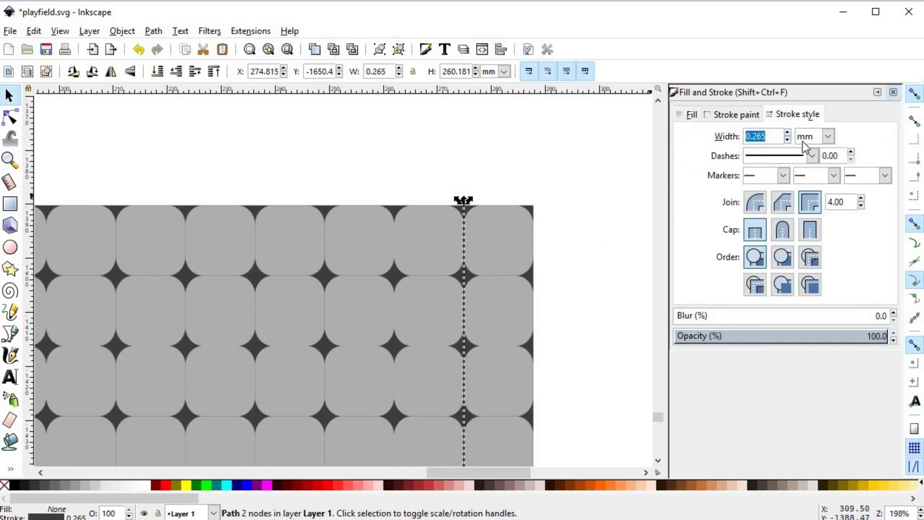
click(811, 138)
click(803, 203)
double_click(775, 137)
triple_click(775, 136)
text(5)
key(Return)
click(611, 361)
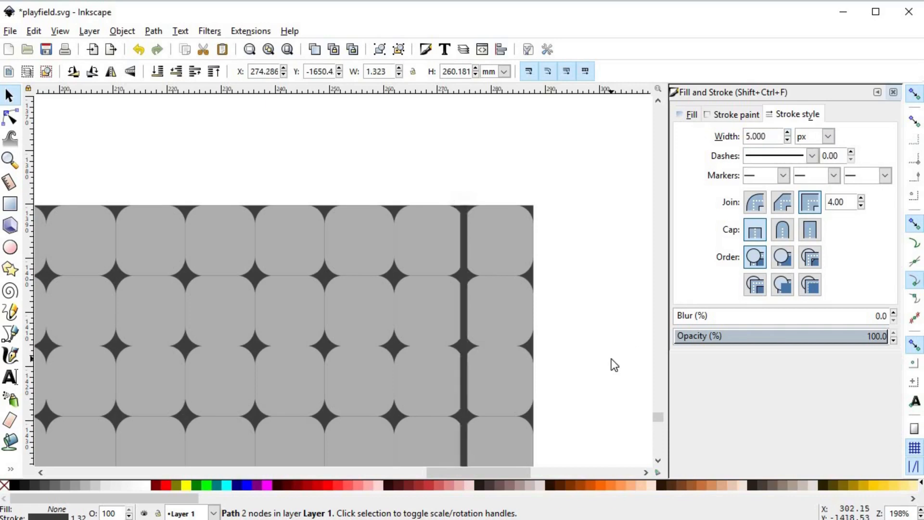
- Reduce the vertical dividing line's stroke width to 3 px and deselect the line
scroll(588, 347, down, 4)
key(space)
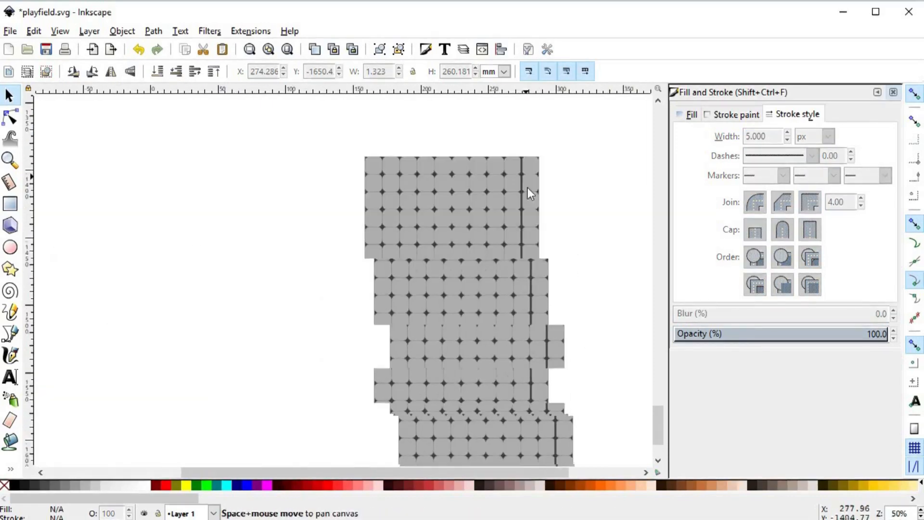
key(space)
scroll(521, 262, up, 5)
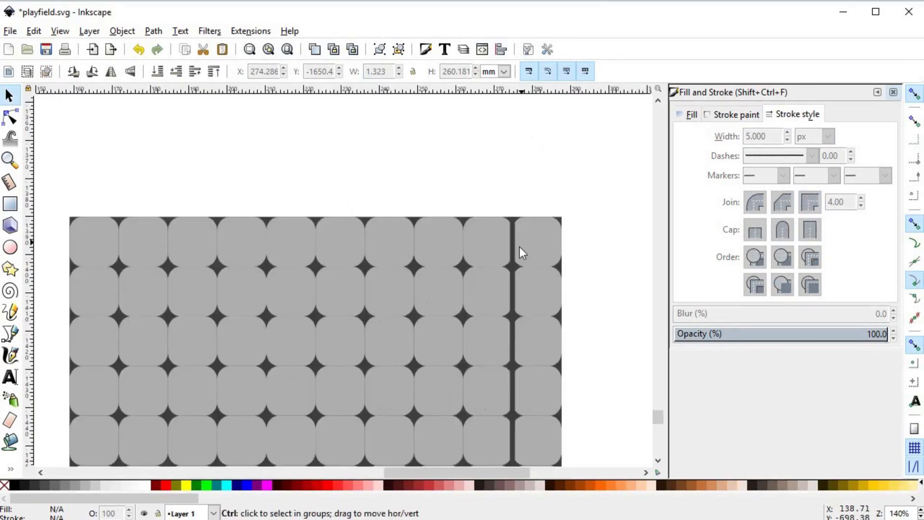
click(505, 251)
double_click(772, 134)
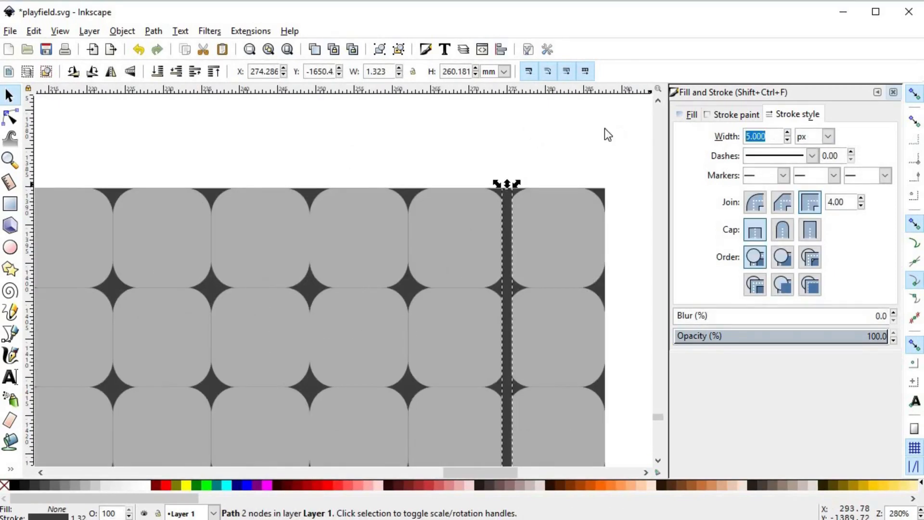
text(3)
key(Return)
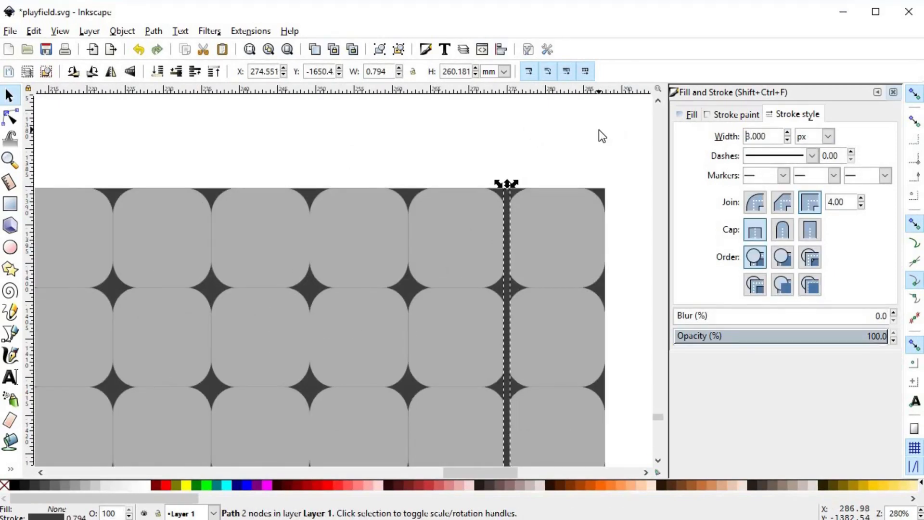
click(497, 150)
- Duplicate the vertical line onto each of the other boundaries between the grid's columns
scroll(524, 244, down, 5)
key(space)
scroll(527, 245, up, 4)
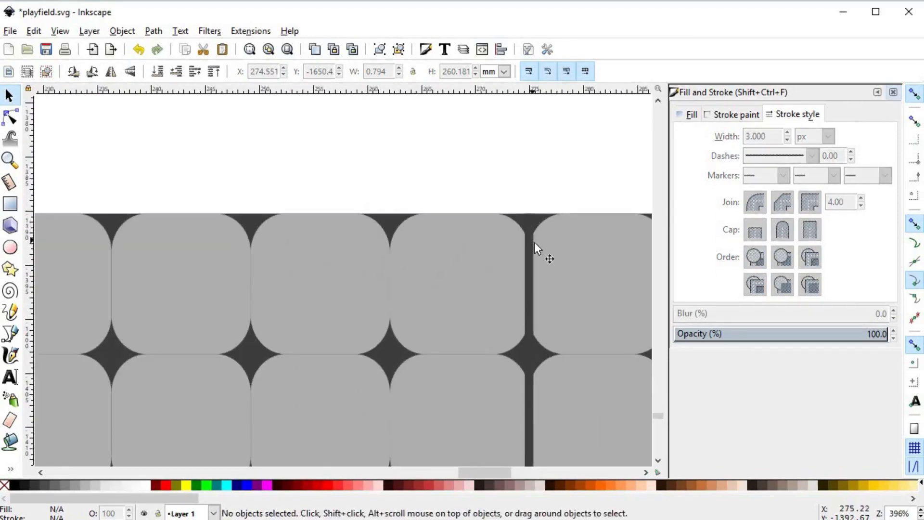
mouse_move(497, 243)
mouse_down()
mouse_move(404, 238)
mouse_move(394, 251)
mouse_move(349, 194)
mouse_move(403, 212)
mouse_up()
scroll(391, 257, up, 3)
scroll(394, 270, down, 4)
key(Escape)
scroll(406, 325, down, 2)
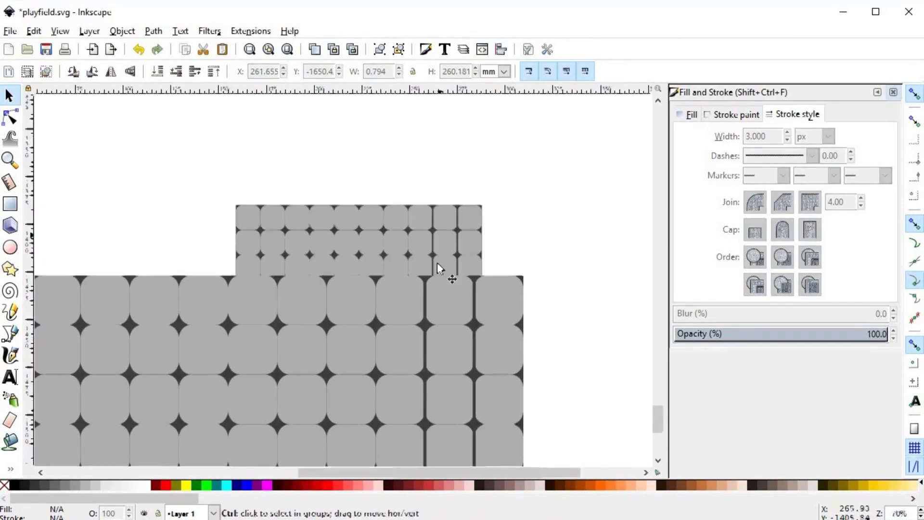
click(538, 248)
mouse_move(538, 245)
mouse_down()
mouse_move(394, 253)
mouse_move(363, 271)
mouse_move(362, 234)
mouse_up()
key(ctrl+d)
drag(364, 248, 291, 257)
key(ctrl+d)
- Snap the end nodes of the line between the first two columns onto the corners where those squares meet
scroll(270, 217, up, 5)
key(n)
drag(408, 283, 403, 284)
scroll(404, 335, down, 6)
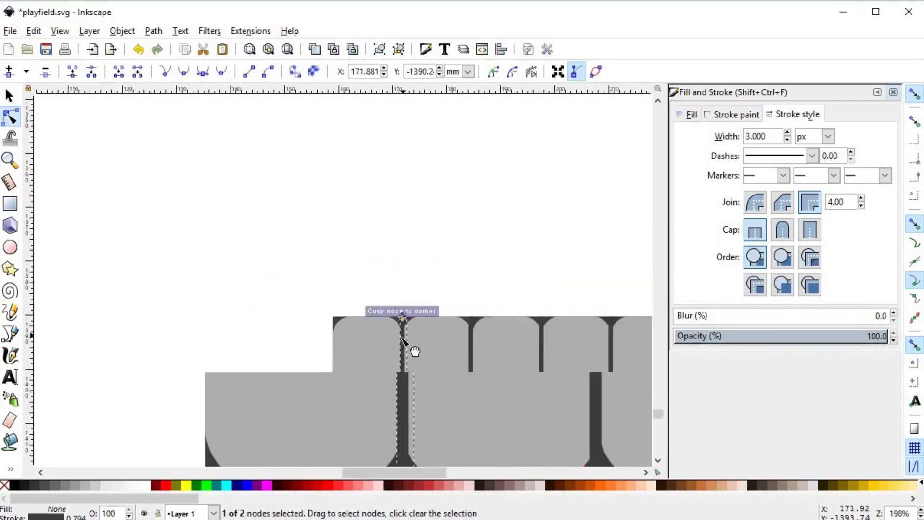
scroll(495, 337, down, 5)
scroll(486, 453, up, 4)
shift+click(487, 312)
scroll(488, 327, up, 3)
drag(489, 285, 484, 284)
scroll(522, 274, down, 6)
- Select all nine vertical lines, distribute their centers equidistantly in the horizontal direction, and clear the selection
shift+click(257, 216)
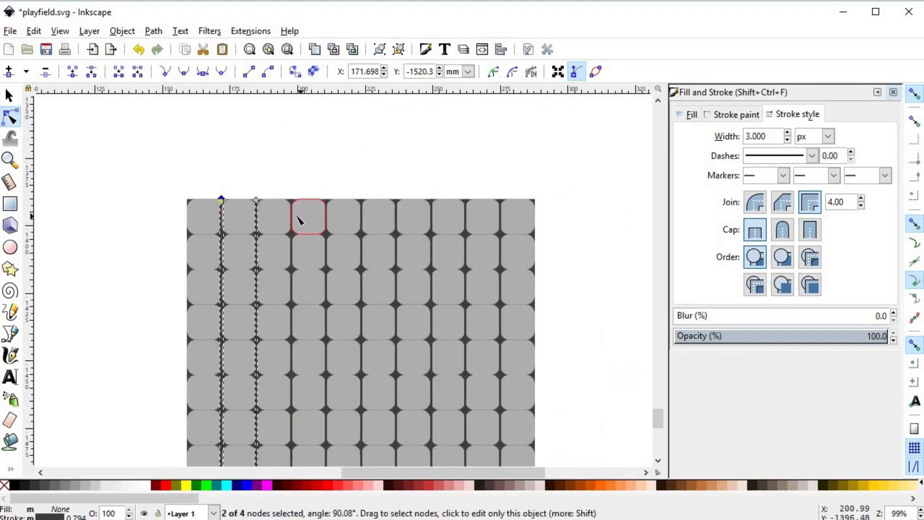
shift+click(291, 218)
shift+click(326, 221)
shift+click(361, 221)
shift+click(396, 222)
shift+click(431, 223)
shift+click(465, 222)
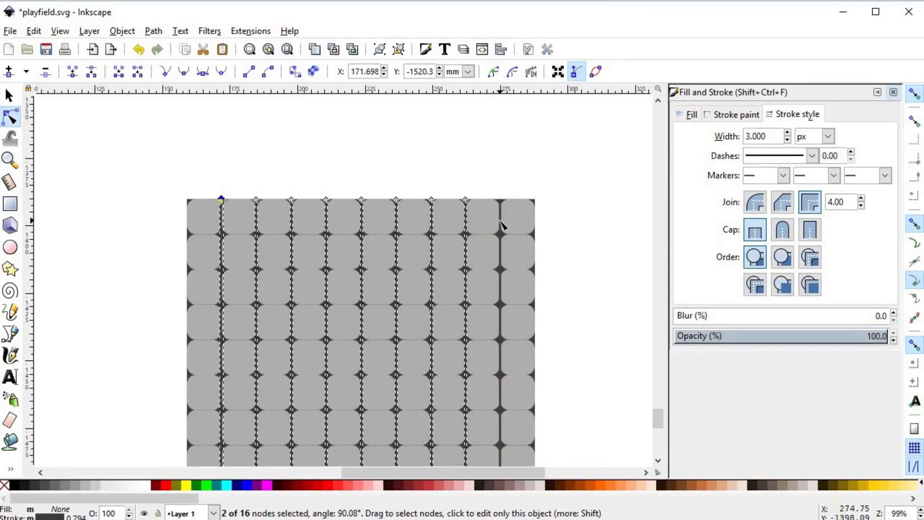
shift+click(501, 227)
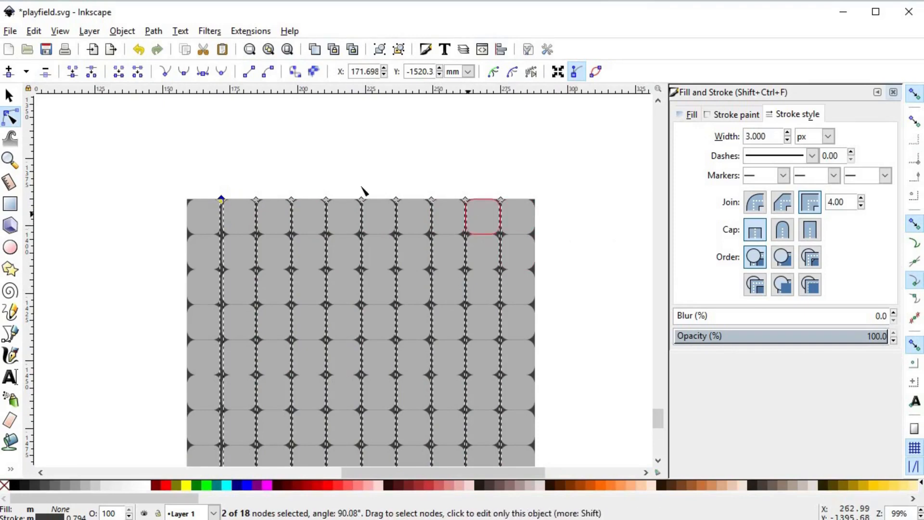
click(123, 31)
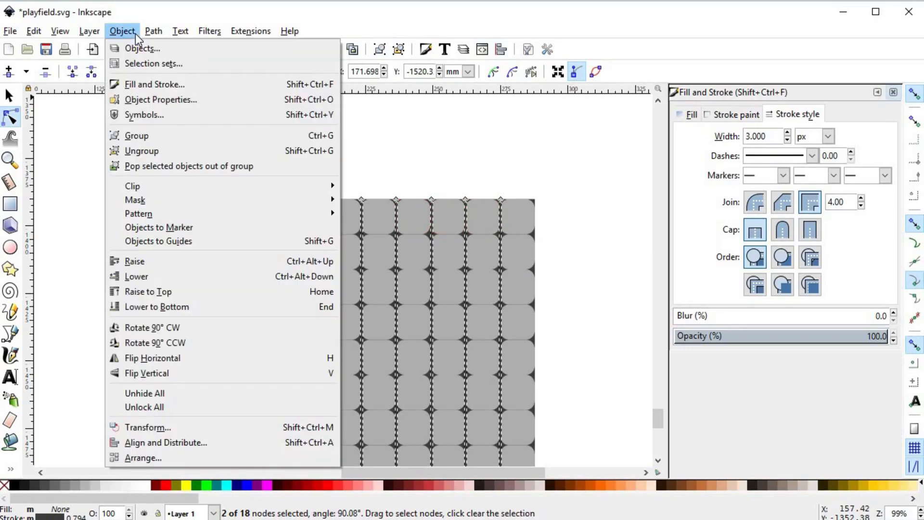
click(163, 442)
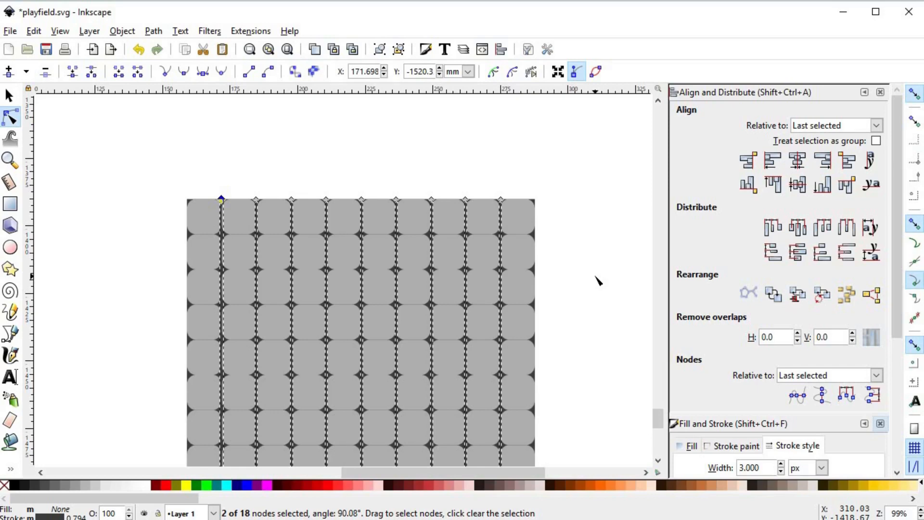
click(797, 236)
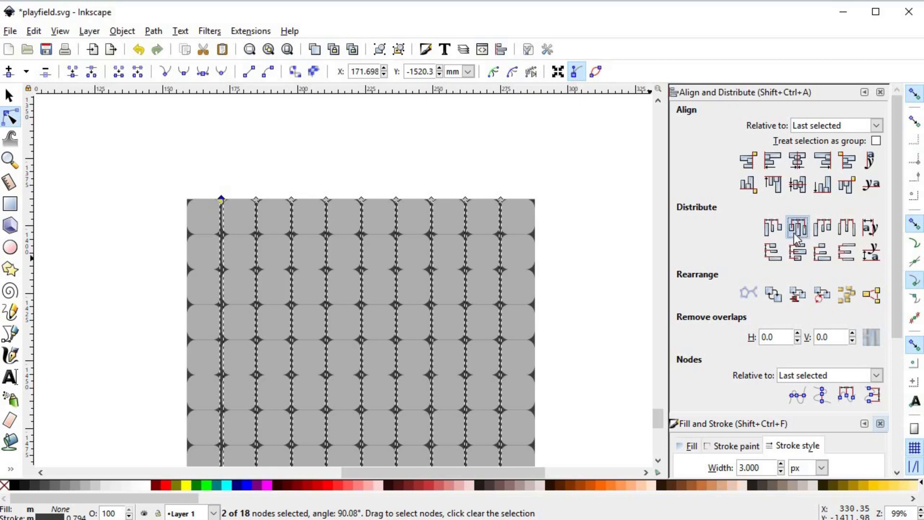
click(576, 287)
click(557, 265)
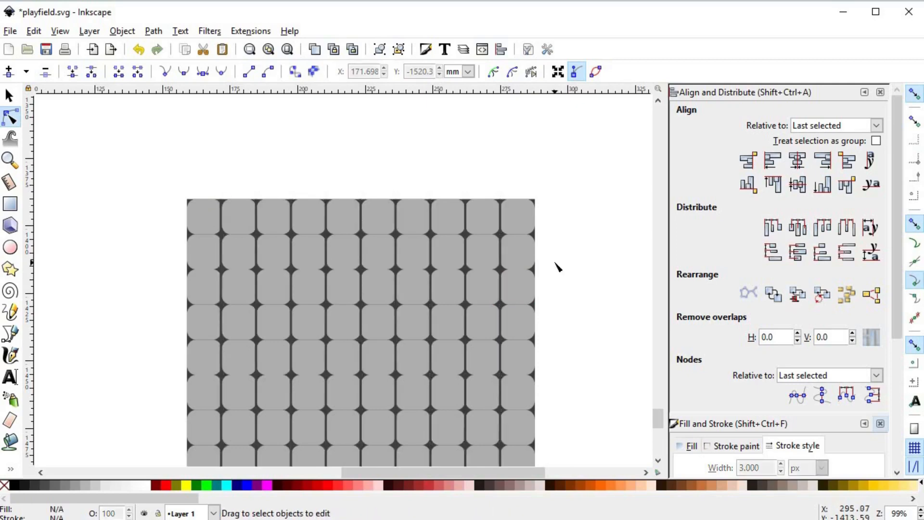
- Draw a straight horizontal line 128.832 mm long between the first and second rows, across the grid's full width
key(b)
click(534, 234)
click(187, 234)
key(Return)
key(s)
- Give the horizontal line a 3 px stroke in the background's dark grey #3e3e3e and deselect it
scroll(501, 199, up, 2)
scroll(432, 219, up, 1)
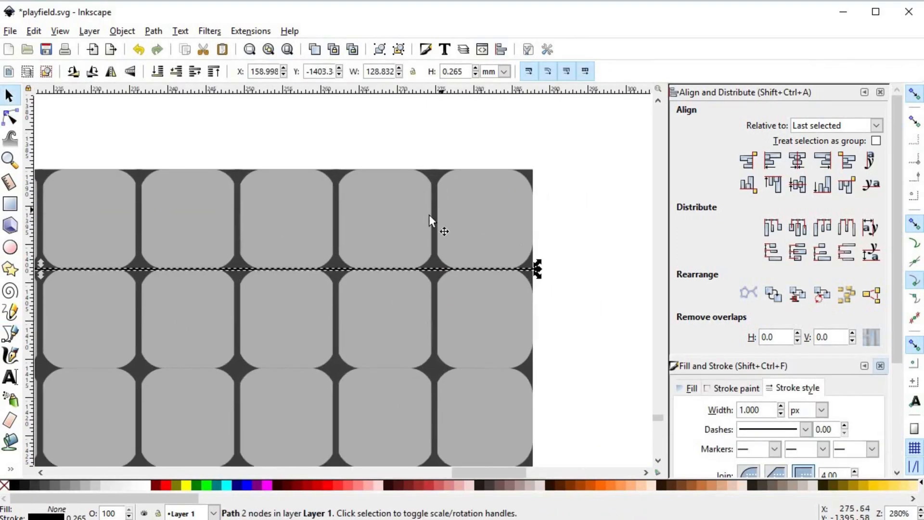
key(n)
click(502, 268)
key(d)
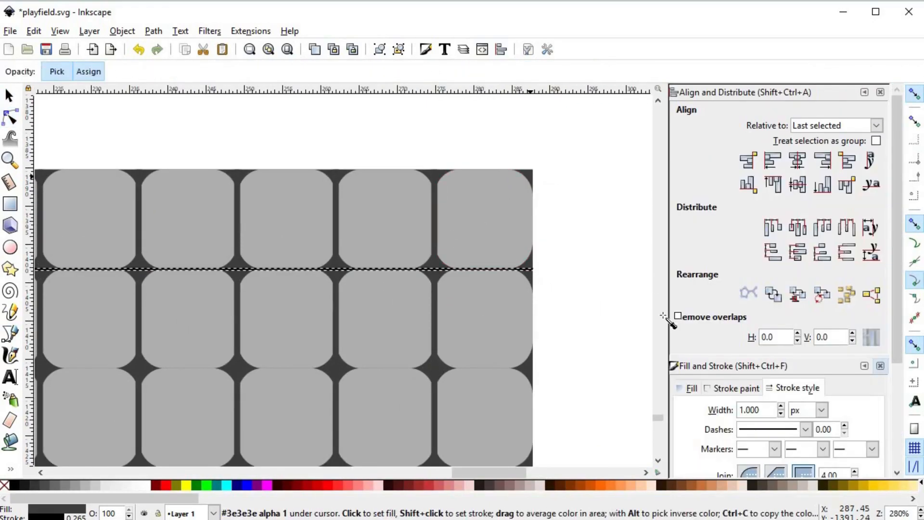
double_click(772, 409)
text(3)
key(Return)
shift+click(529, 175)
click(9, 96)
click(554, 260)
drag(505, 282, 584, 256)
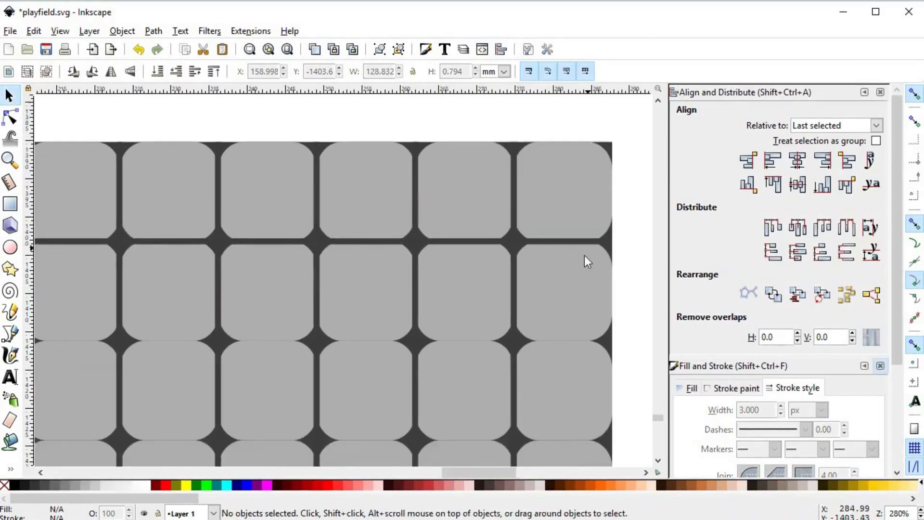
- Duplicate the horizontal line onto each of the remaining boundaries between the grid's rows
scroll(549, 193, down, 4)
click(483, 123)
key(ctrl+d)
drag(484, 122, 495, 333)
key(ctrl+d)
key(ctrl+d)
drag(496, 334, 497, 383)
key(ctrl+d)
- Snap the left end node of the lowest horizontal line to the corner at the grid's left edge
scroll(498, 378, up, 6)
double_click(504, 347)
scroll(326, 358, up, 3)
drag(249, 342, 264, 343)
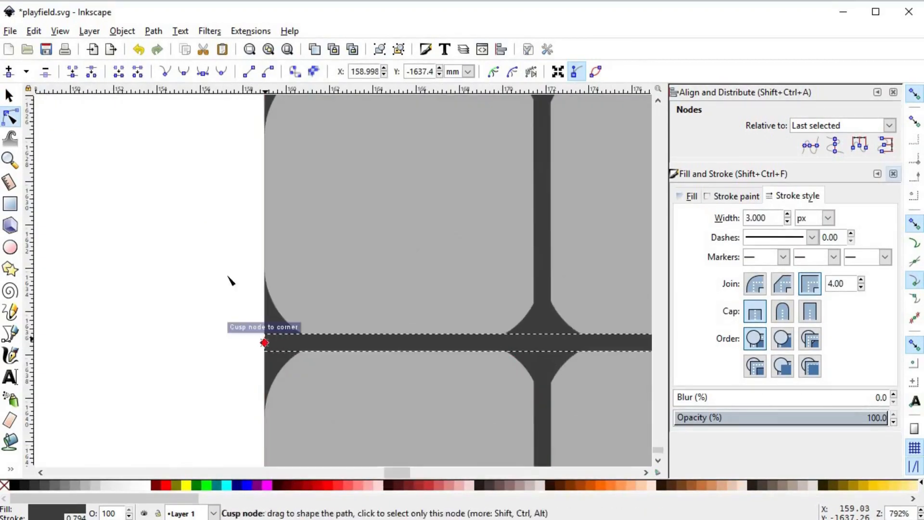
- Select all 19 horizontal lines, distribute their centers equidistantly in the vertical direction, and clear the selection
scroll(332, 234, down, 7)
drag(375, 316, 294, 433)
shift+click(488, 333)
shift+click(473, 309)
shift+click(473, 285)
shift+click(474, 261)
shift+click(474, 235)
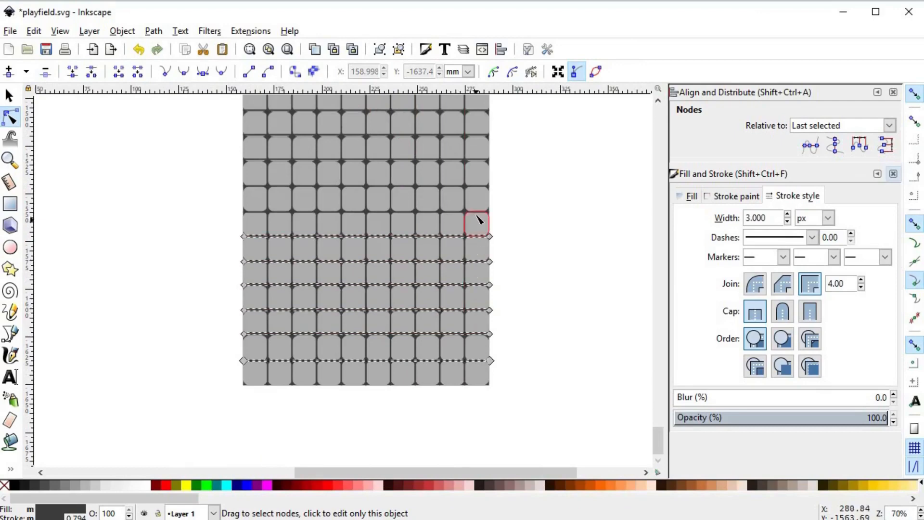
shift+click(474, 211)
shift+click(473, 186)
shift+click(473, 161)
shift+click(472, 135)
shift+click(440, 256)
shift+click(441, 229)
shift+click(441, 205)
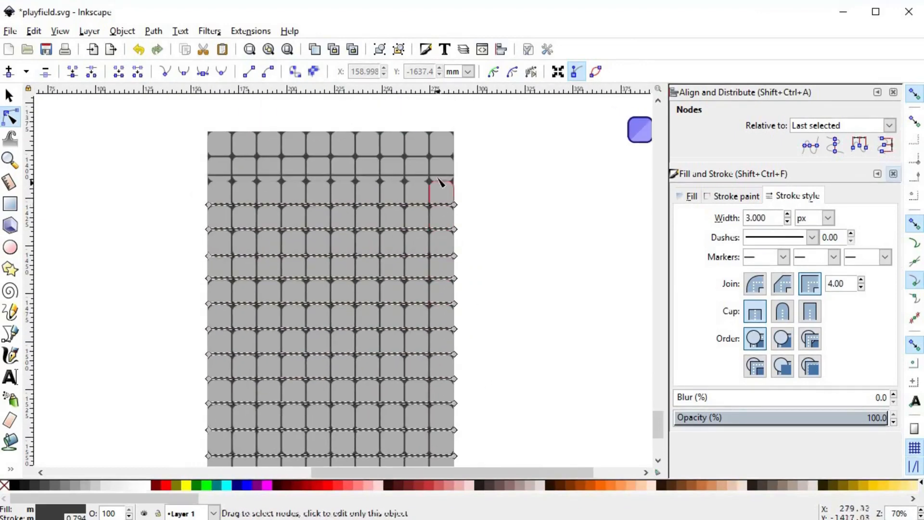
shift+click(441, 176)
shift+click(442, 156)
key(s)
click(806, 249)
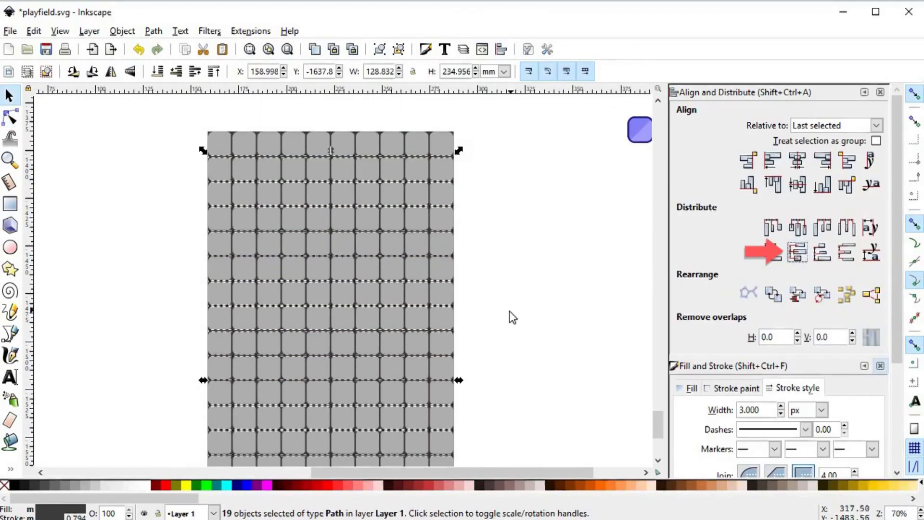
click(509, 311)
drag(427, 452, 449, 337)
scroll(449, 337, down, 1)
drag(543, 309, 528, 315)
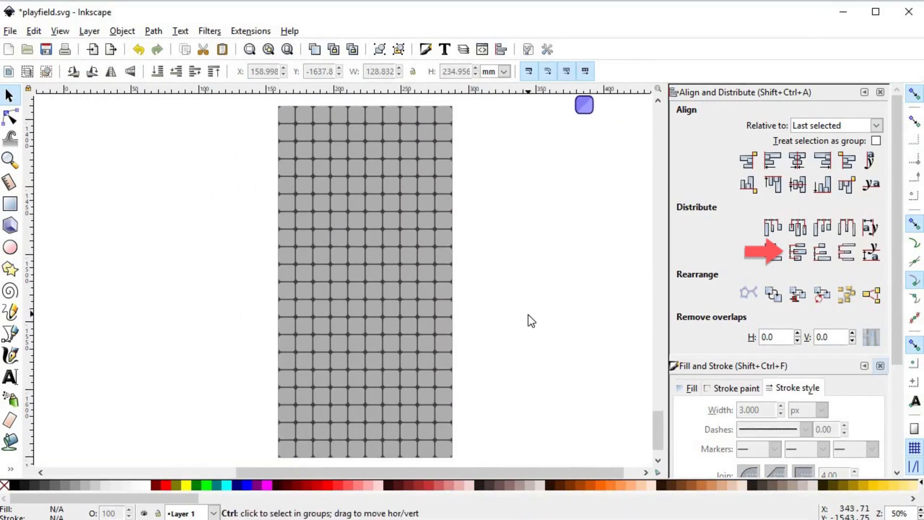
- Apply a linear gradient to the group of 200 squares, from the grid's upper-right corner to just beyond its lower-left corner
scroll(528, 319, down, 1)
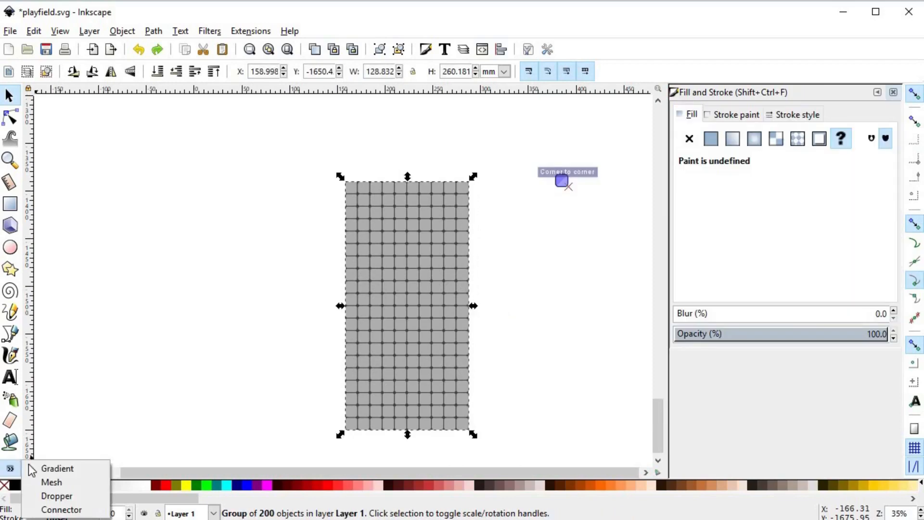
click(53, 468)
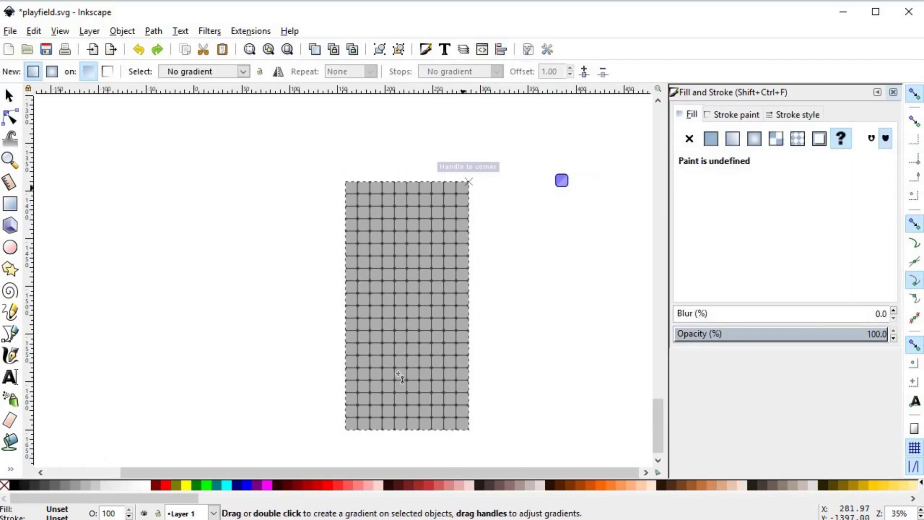
double_click(342, 452)
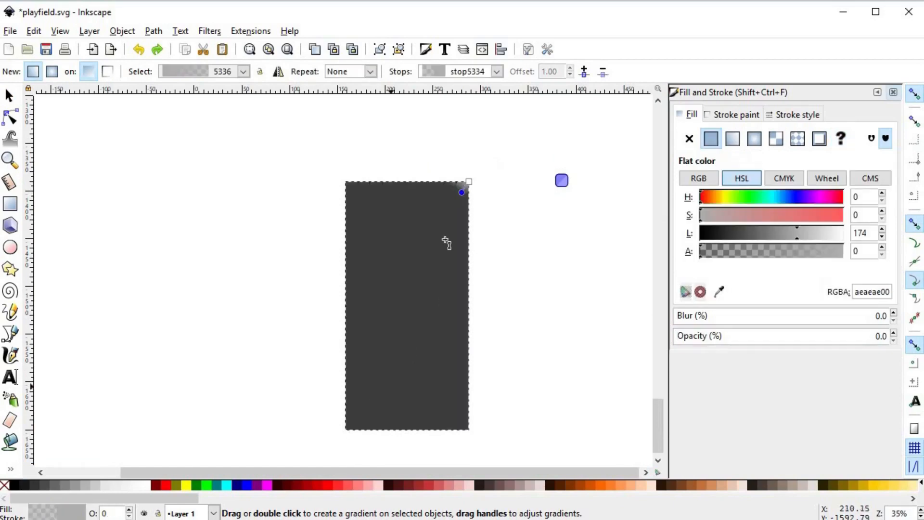
drag(462, 191, 343, 452)
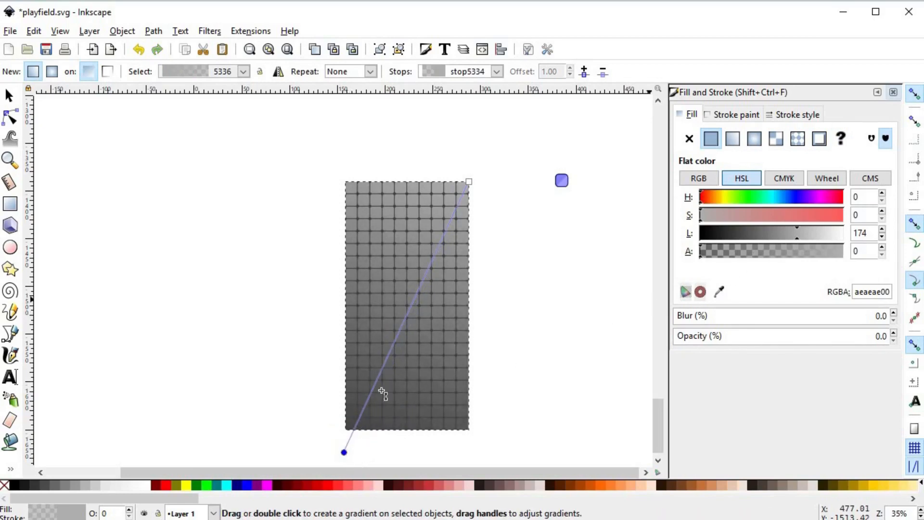
- Set the gradient's end stop lightness to 85, move the start handle inside the grid and the end handle farther below it
click(344, 453)
click(749, 229)
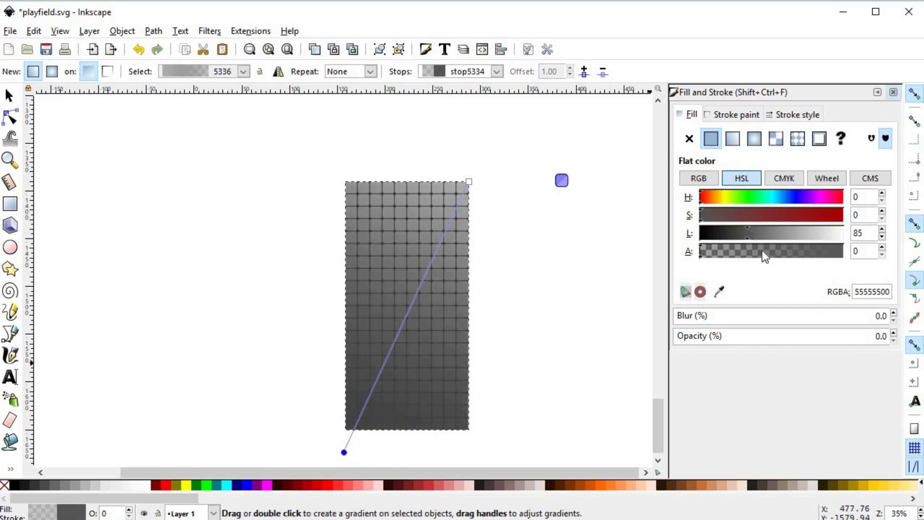
drag(469, 182, 445, 207)
drag(344, 452, 332, 398)
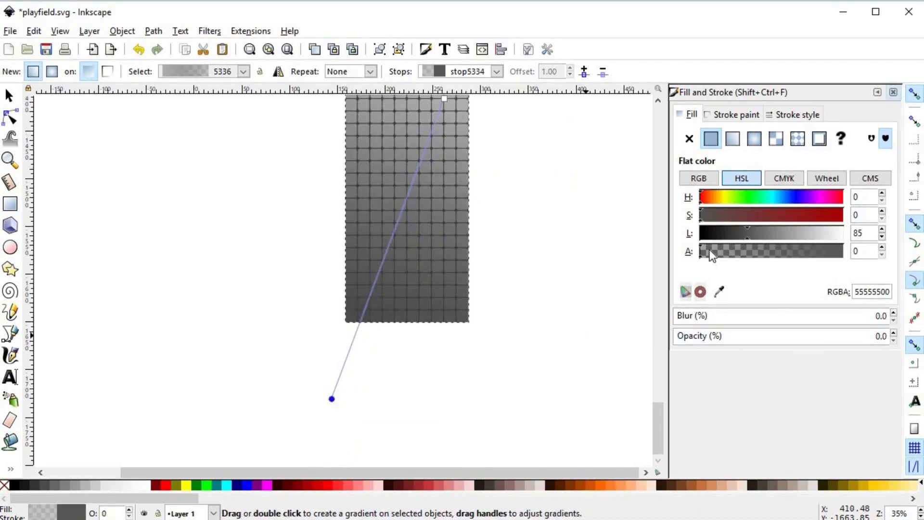
- Raise the gradient end stop's alpha slightly, lighten its start stop a little, and clear the selection
drag(710, 251, 728, 250)
drag(490, 192, 469, 271)
click(424, 177)
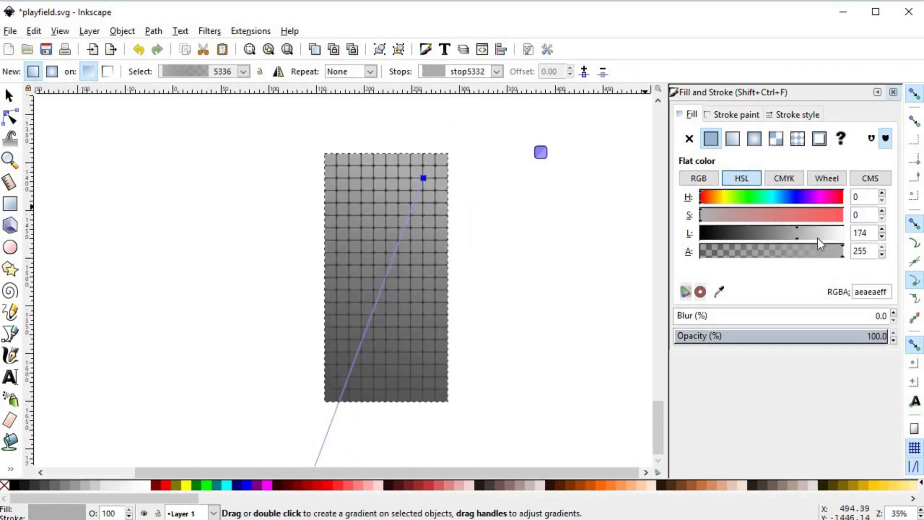
click(805, 235)
key(s)
click(489, 284)
scroll(458, 262, up, 1)
scroll(483, 297, down, 2)
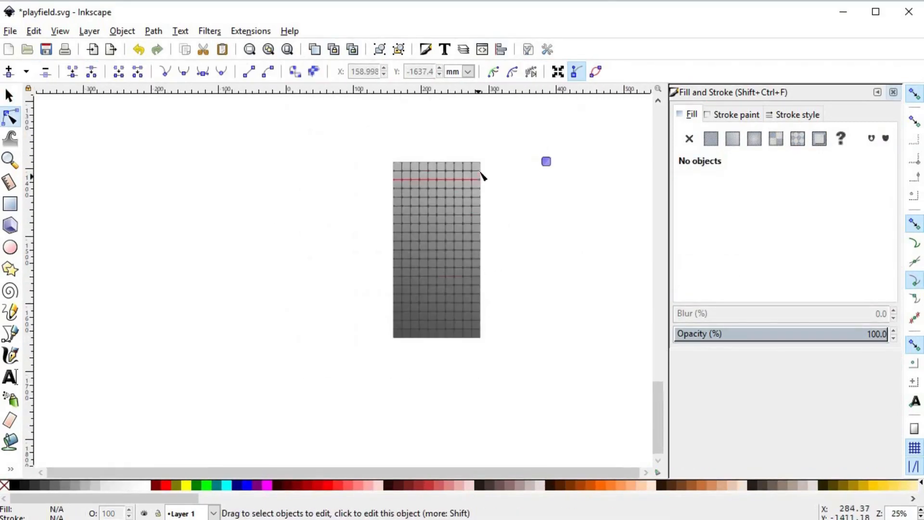
- Select the gradient-filled group of squares for gradient editing and lower its end stop's alpha to 22
click(475, 164)
scroll(474, 165, up, 3)
click(477, 161)
scroll(473, 151, down, 3)
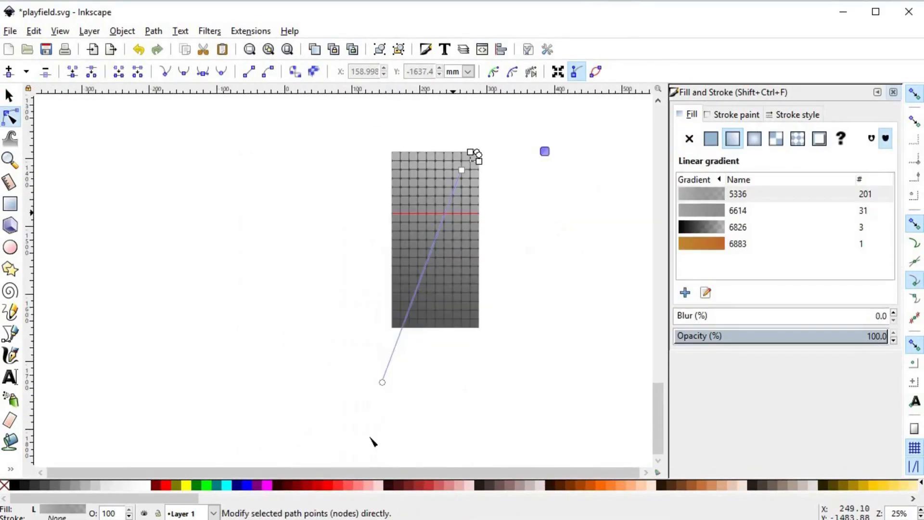
click(383, 382)
drag(725, 257, 712, 258)
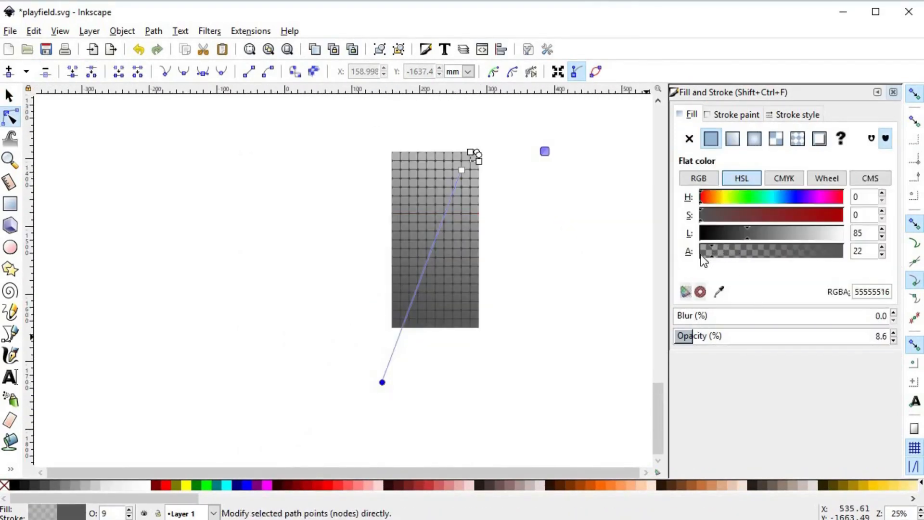
- Lighten the gradient's end stop and set the start stop's lightness to 202
scroll(449, 226, up, 1)
drag(757, 233, 796, 233)
click(469, 145)
click(812, 231)
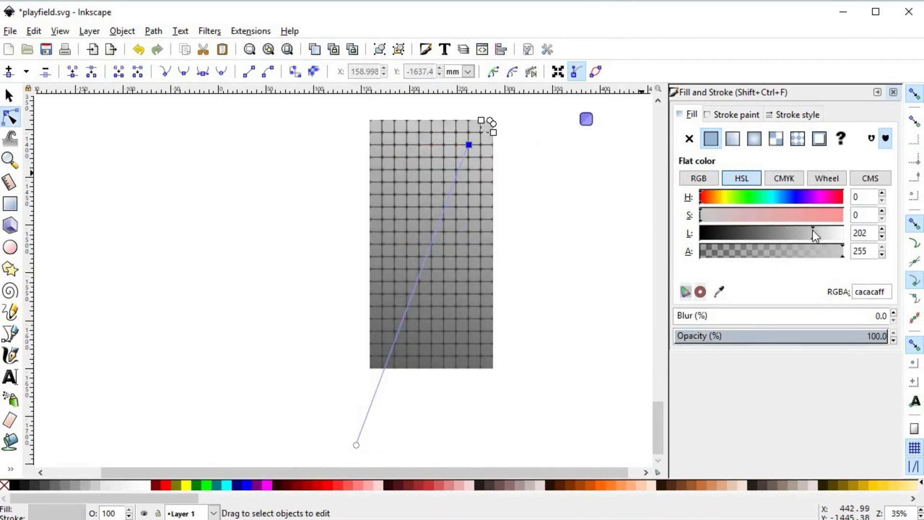
- Move the gradient's end handle closer to the grid, set that stop's alpha to 125 and lightness to 121, and clear the selection
drag(356, 445, 383, 398)
drag(722, 254, 770, 253)
click(783, 234)
click(768, 233)
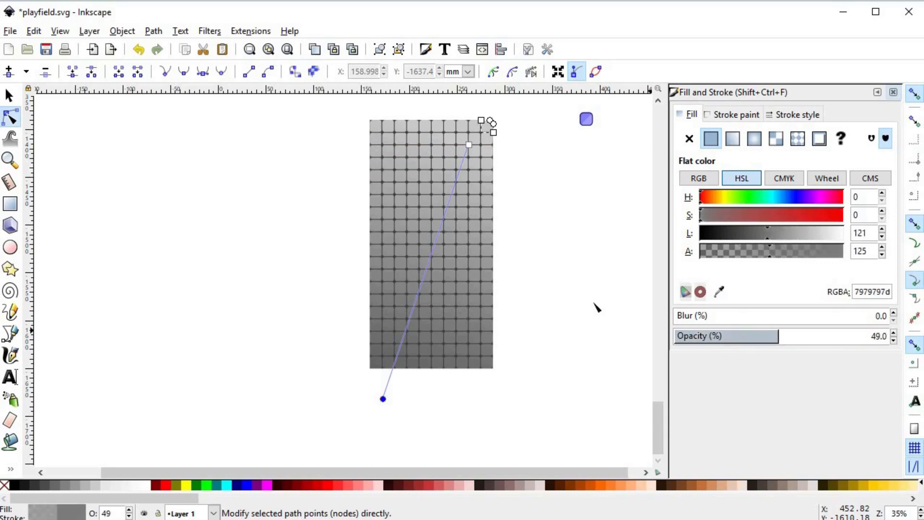
click(596, 308)
- Select all squares and dividing lines of the playfield grid and group them
key(s)
scroll(467, 275, up, 3)
scroll(465, 278, up, 1)
scroll(482, 286, down, 4)
scroll(491, 291, up, 1)
scroll(524, 303, down, 2)
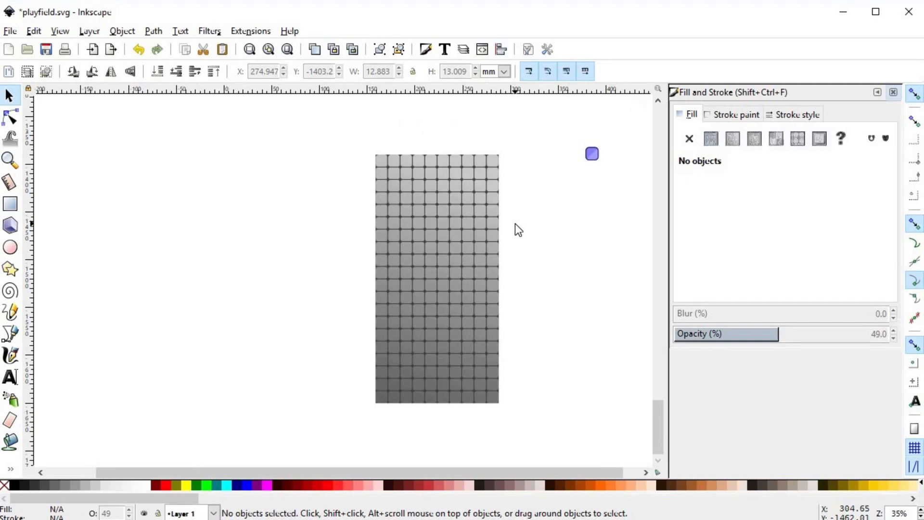
drag(337, 124, 571, 428)
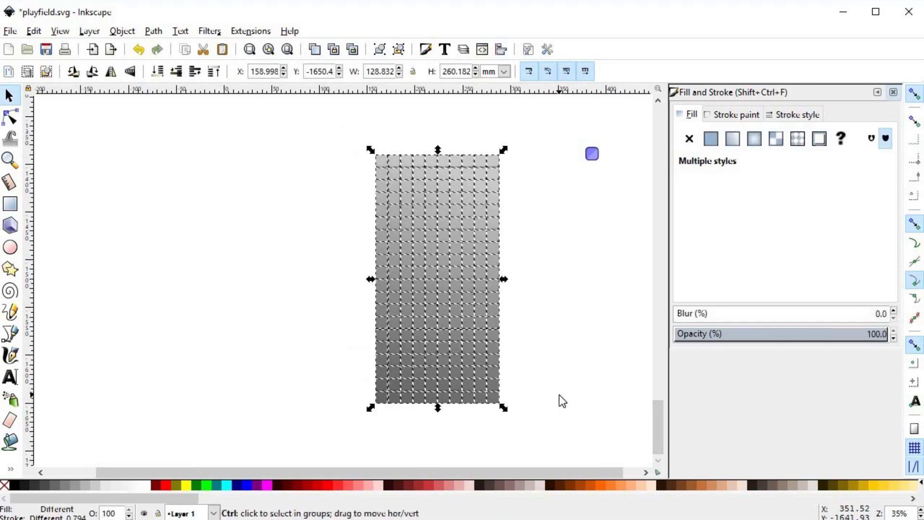
key(ctrl+g)
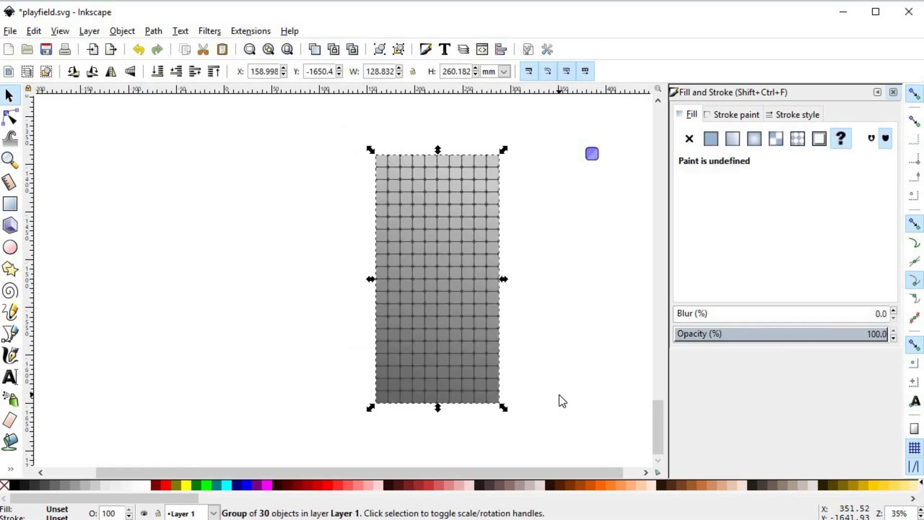
- Draw a 128.832 by 260.181 mm rectangle exactly over the grid and round its corners with a radius of about 8.15 mm
click(10, 203)
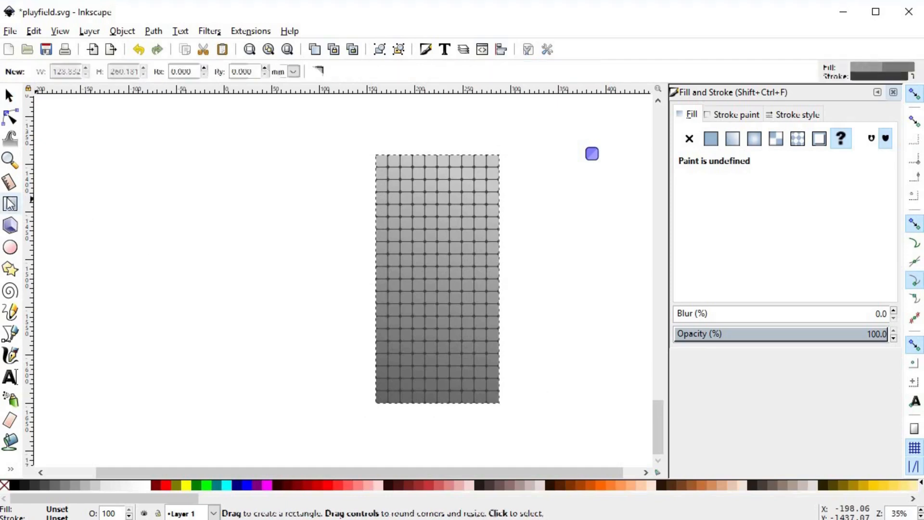
drag(376, 154, 498, 402)
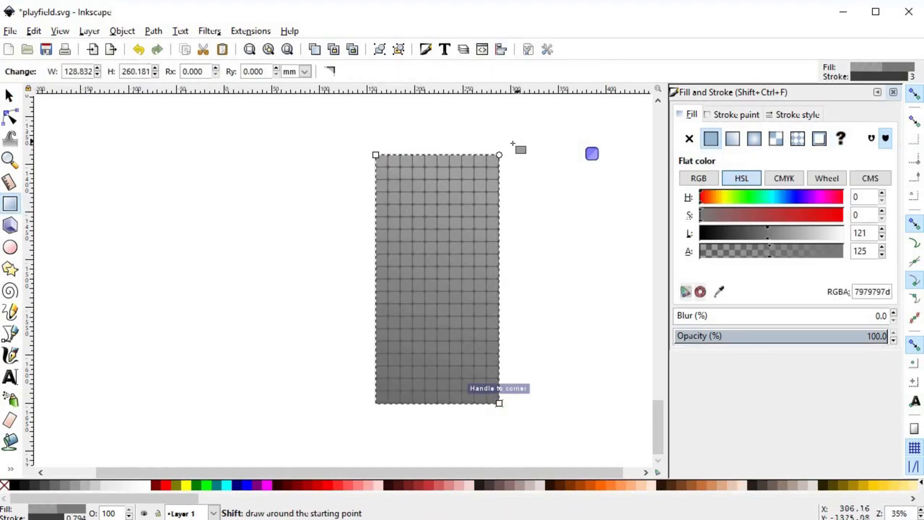
scroll(520, 152, left, 4)
drag(602, 159, 526, 165)
scroll(523, 165, up, 5)
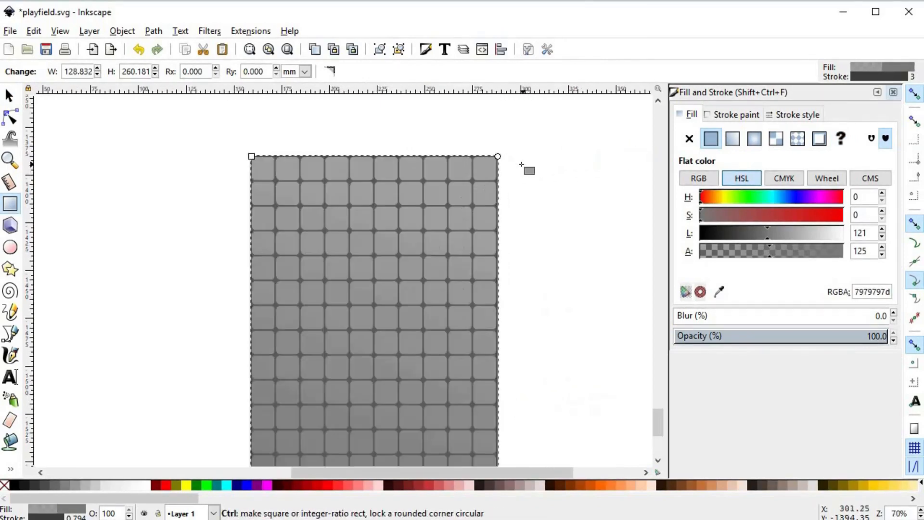
drag(453, 142, 453, 186)
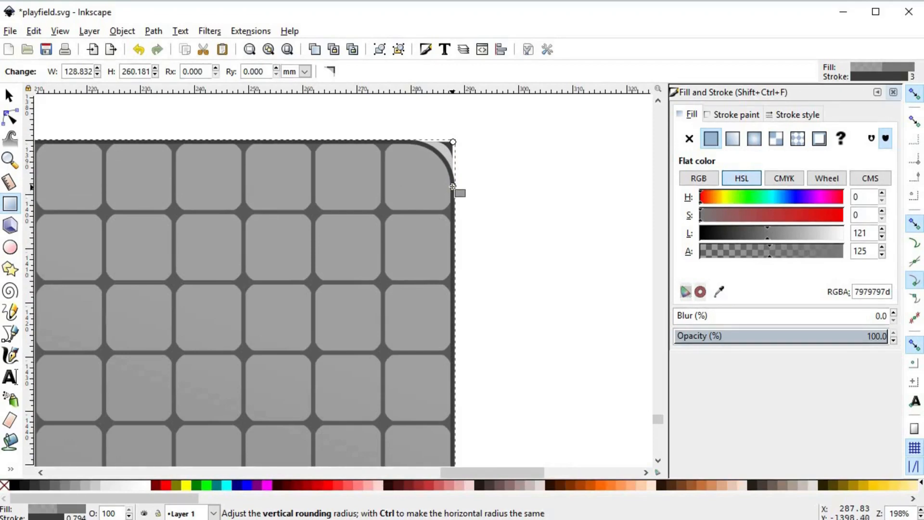
scroll(495, 243, down, 5)
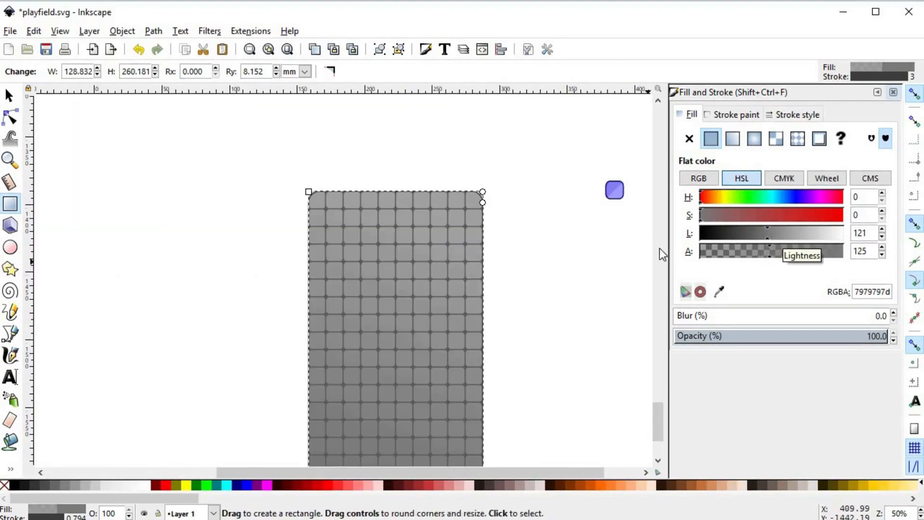
- Clip the grid group with the rounded rectangle so the playfield gets rounded corners, and clear the selection
key(s)
scroll(483, 189, up, 6)
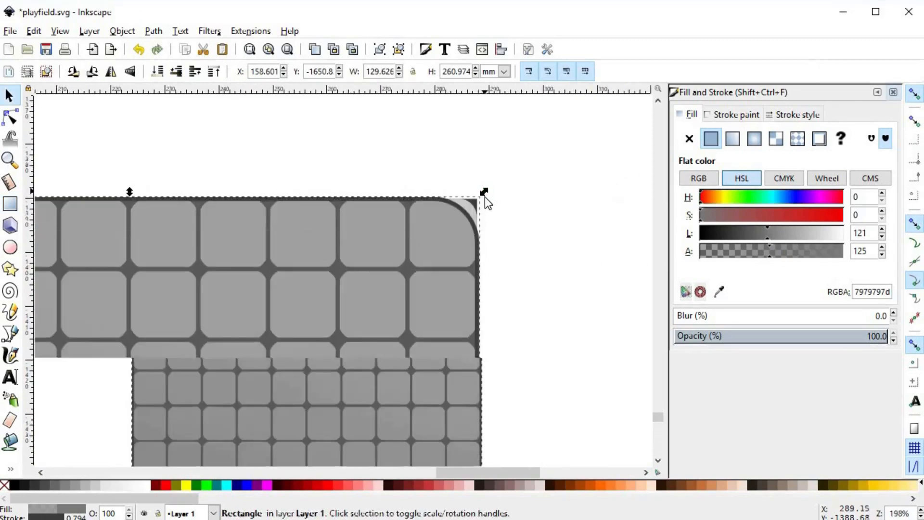
shift+click(466, 217)
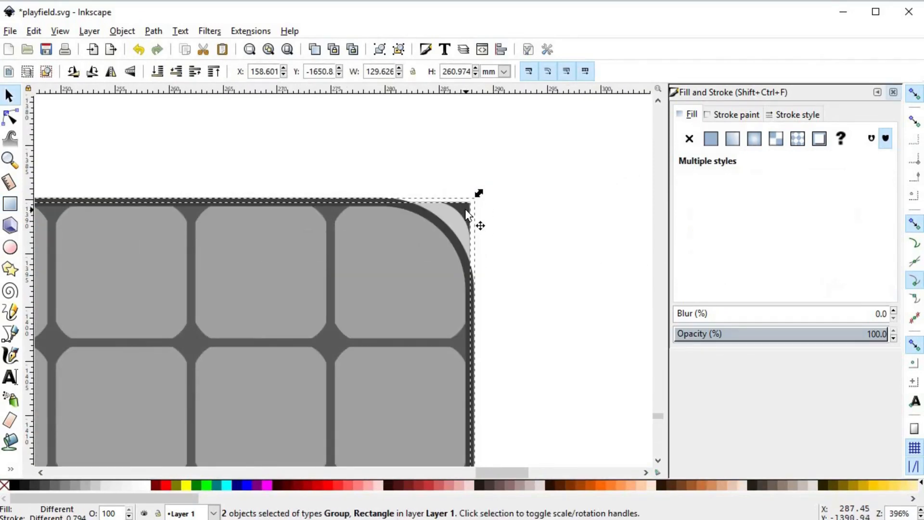
right_click(436, 242)
click(533, 503)
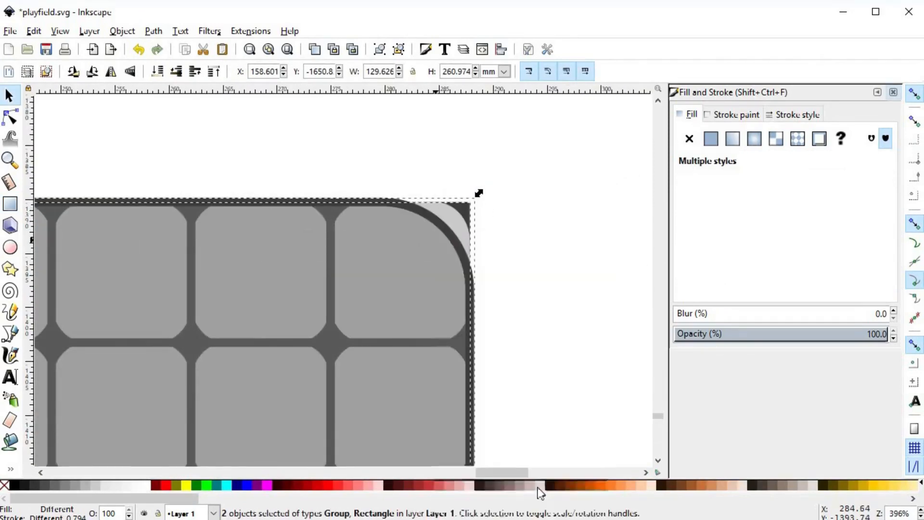
scroll(553, 363, down, 3)
click(559, 372)
scroll(558, 371, down, 3)
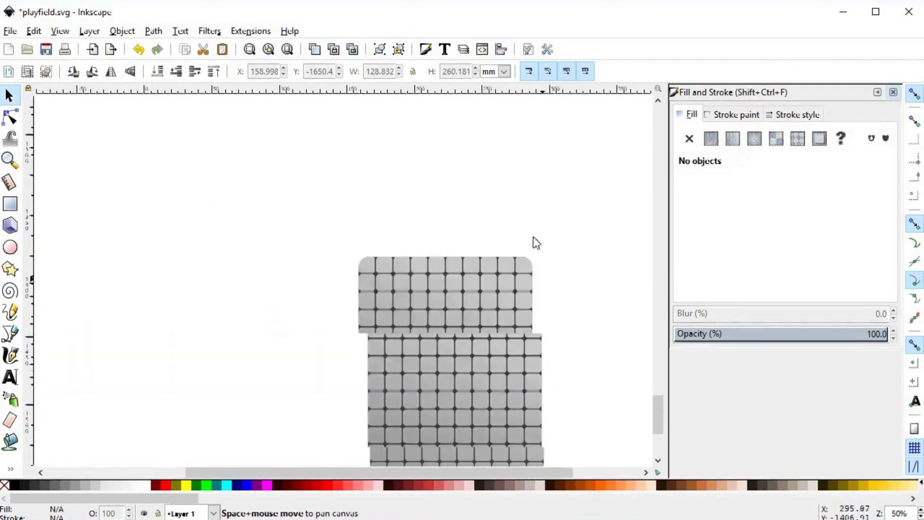
scroll(535, 241, down, 3)
scroll(539, 256, down, 3)
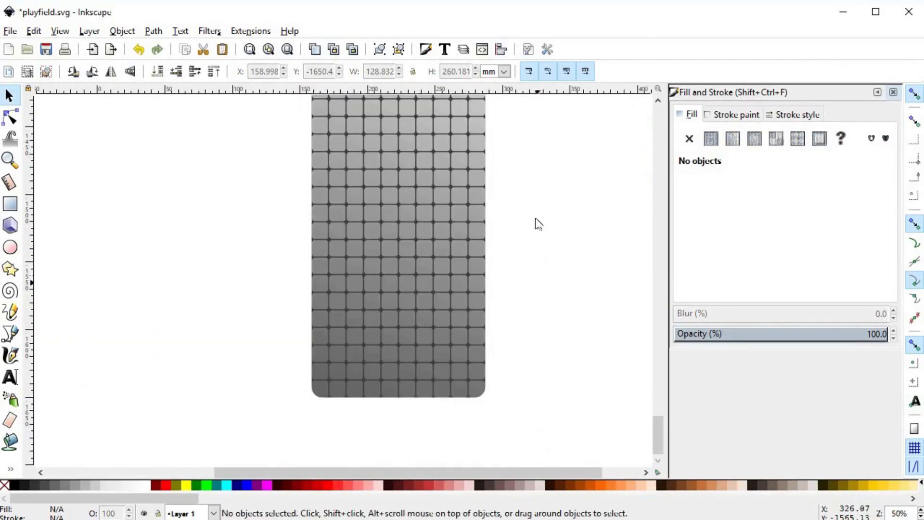
scroll(555, 263, up, 2)
key(space)
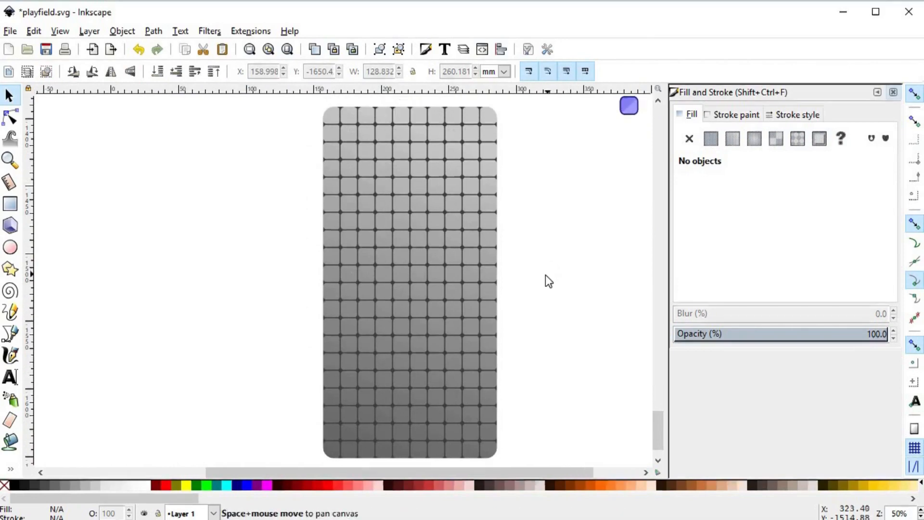
- Draw a rounded 128.832 by 260.181 mm rectangle over the clipped playfield and remove its fill
click(10, 204)
drag(322, 108, 496, 459)
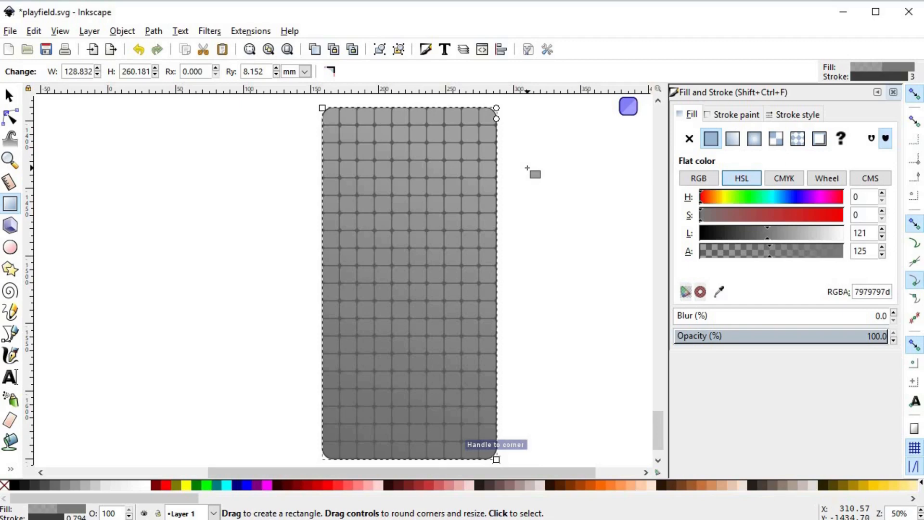
click(6, 488)
- Compare the outline rectangle's stroke color with the grid lines and set its stroke width to 10 px
click(730, 117)
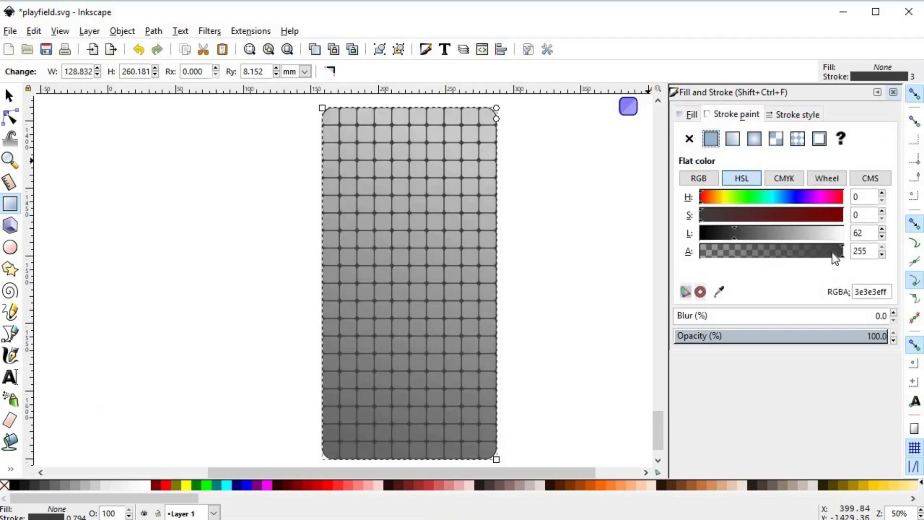
scroll(484, 142, up, 5)
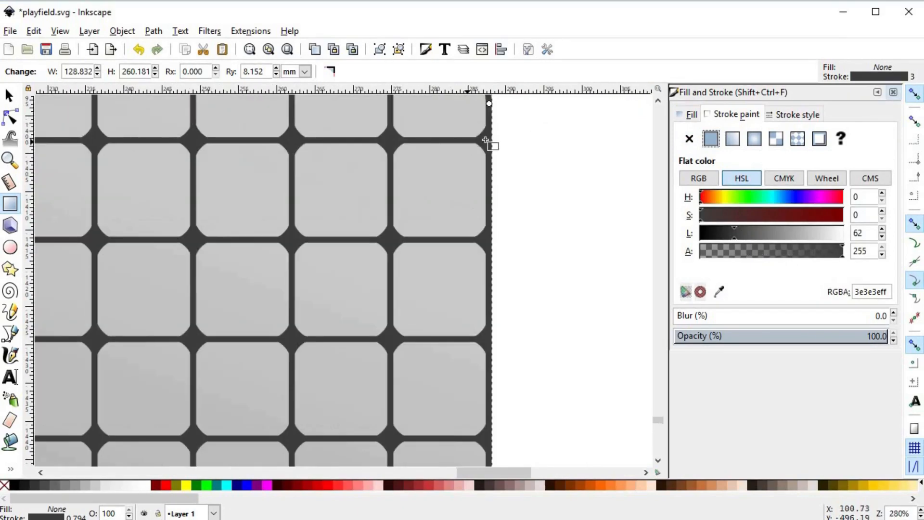
key(d)
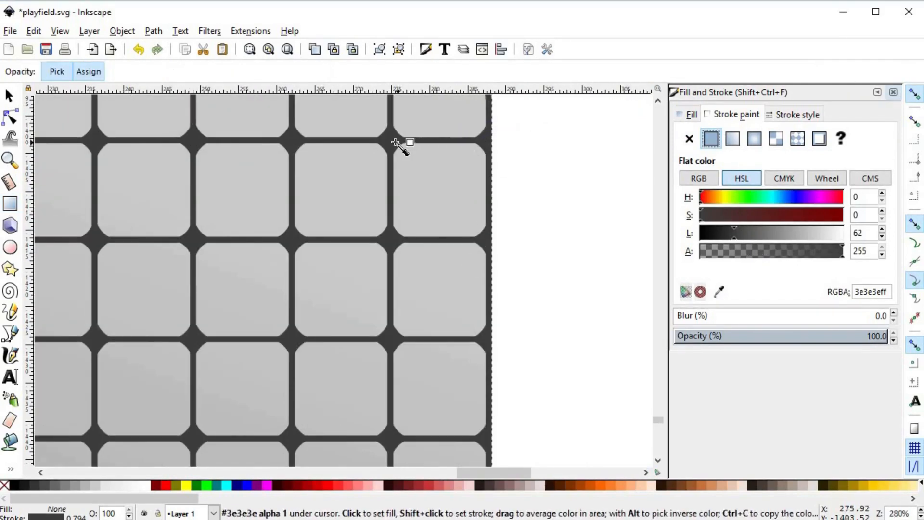
scroll(501, 181, down, 2)
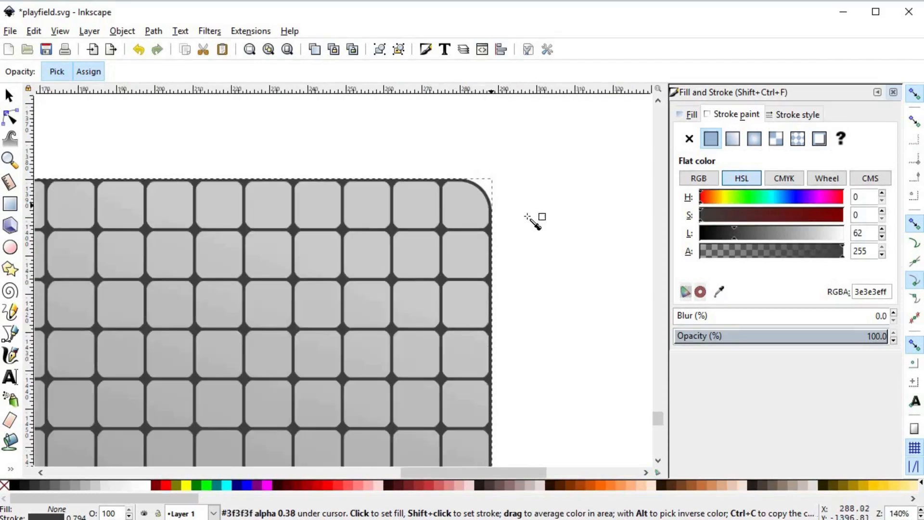
scroll(528, 243, down, 2)
key(s)
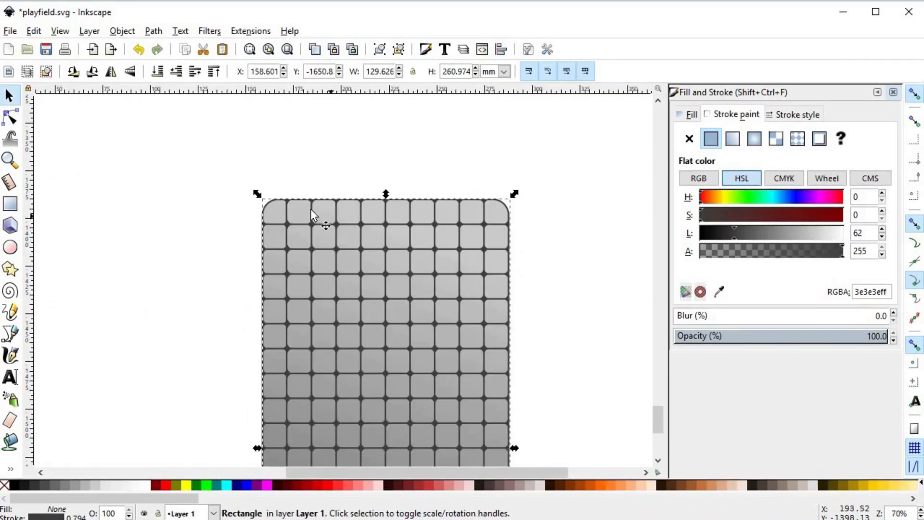
click(794, 116)
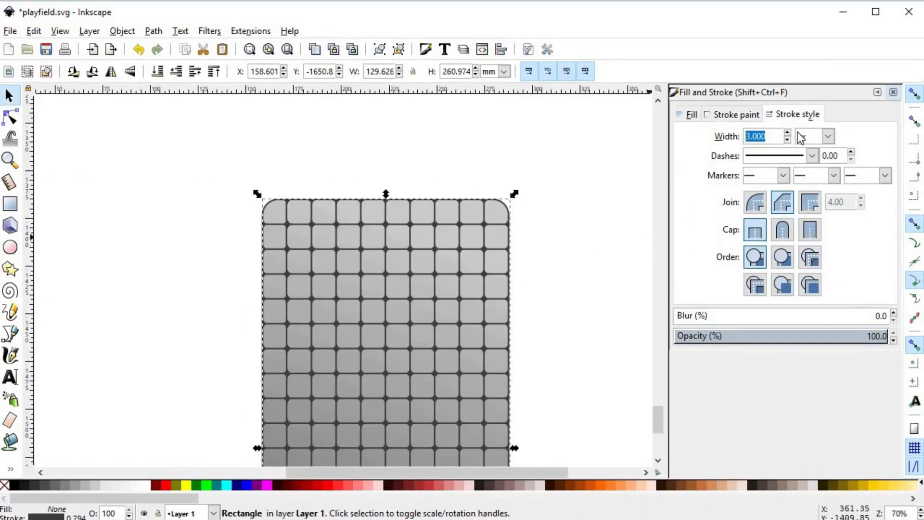
text(10)
key(Return)
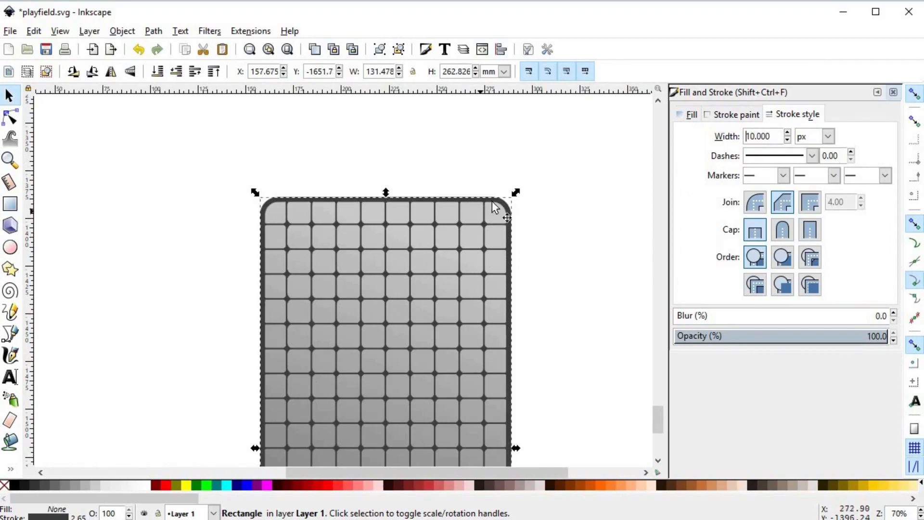
- Lower the outline rectangle to the bottom behind the grid, set its stroke width to 20 px, and clear the selection
click(501, 198)
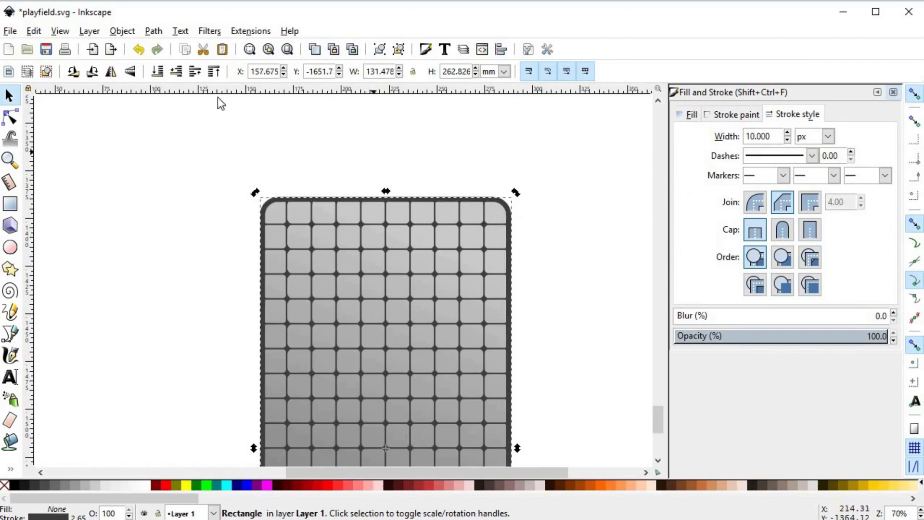
click(160, 76)
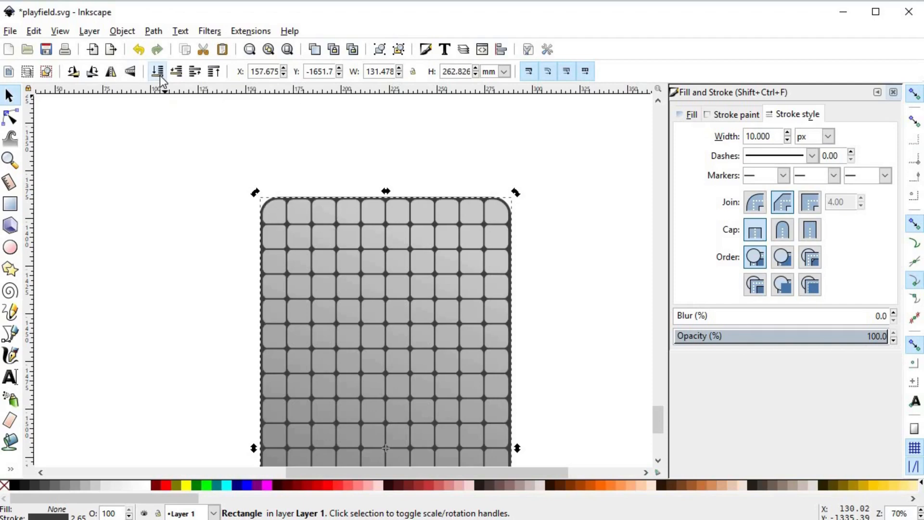
double_click(761, 136)
text(20)
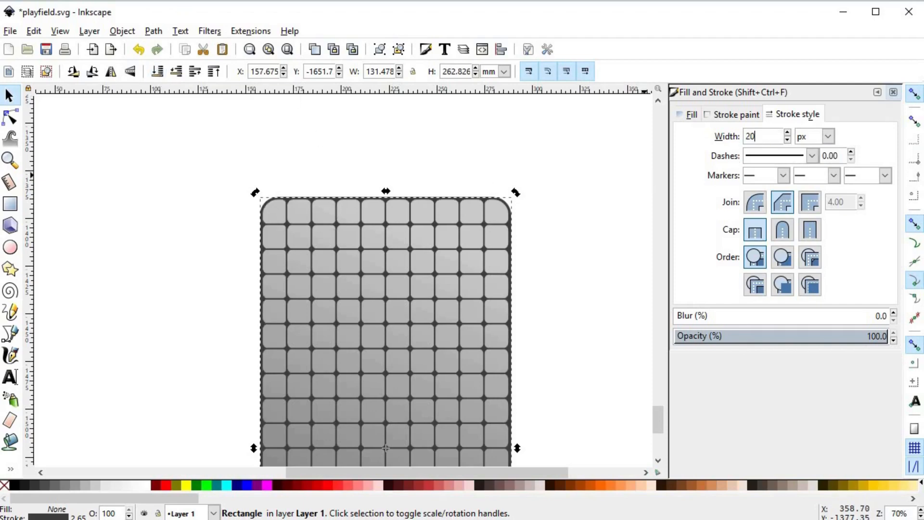
key(Return)
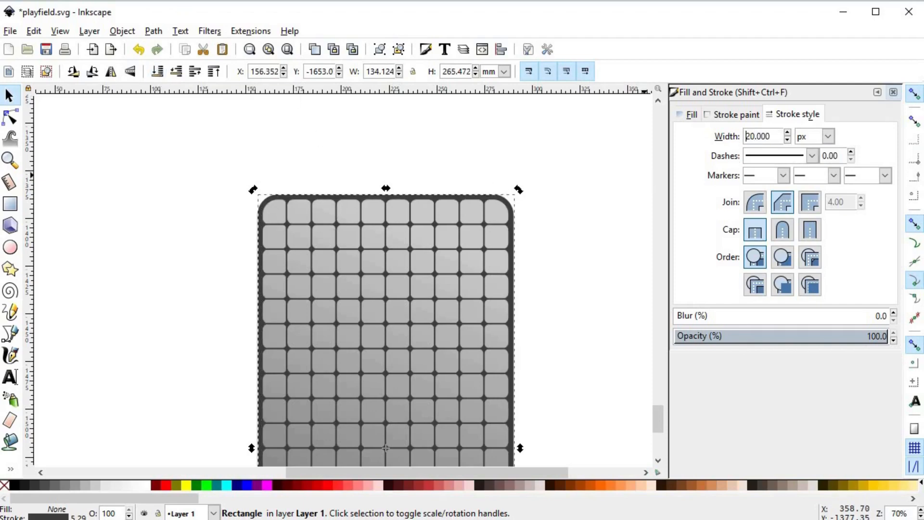
click(579, 274)
scroll(533, 183, up, 2)
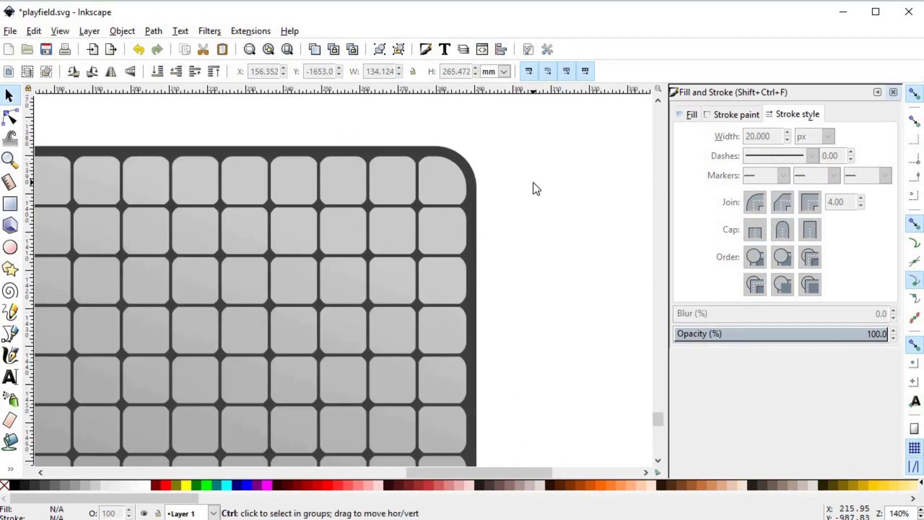
scroll(533, 183, down, 3)
drag(548, 285, 537, 229)
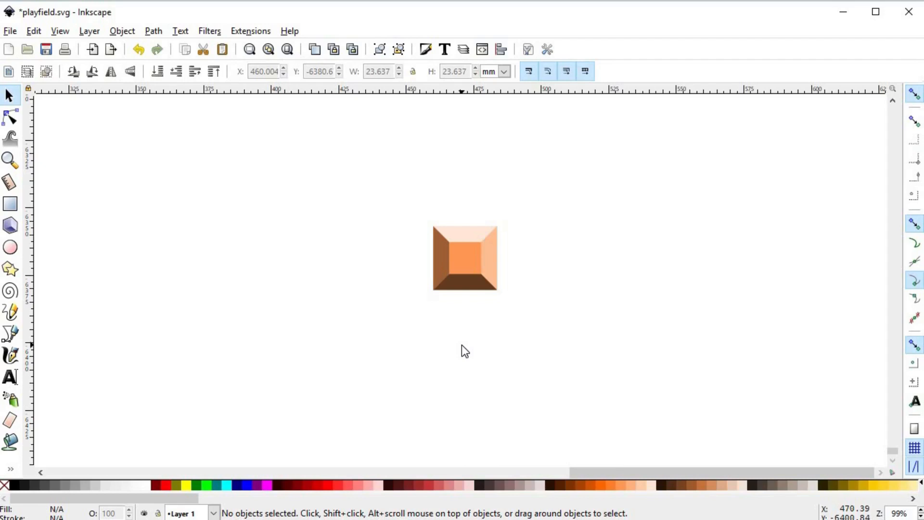
- Select the base rectangle of the beveled block and change its fill to a light grey
click(469, 255)
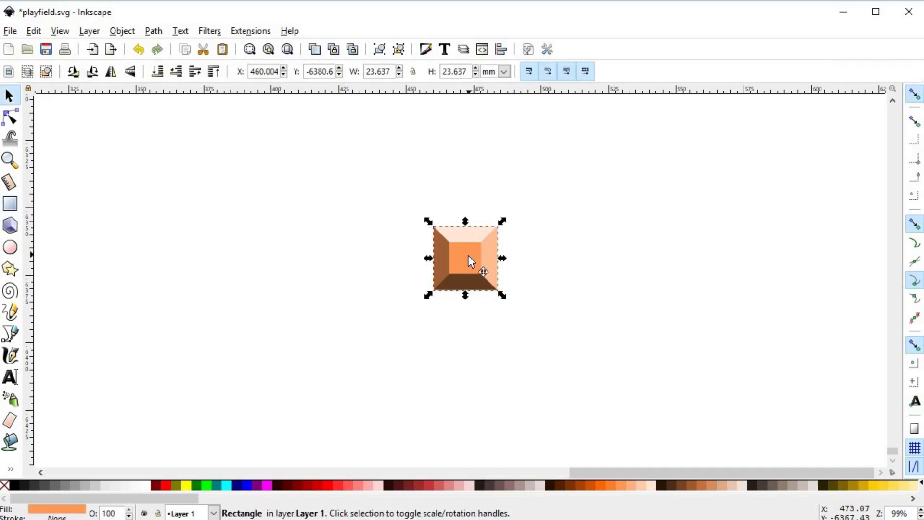
click(468, 255)
click(97, 484)
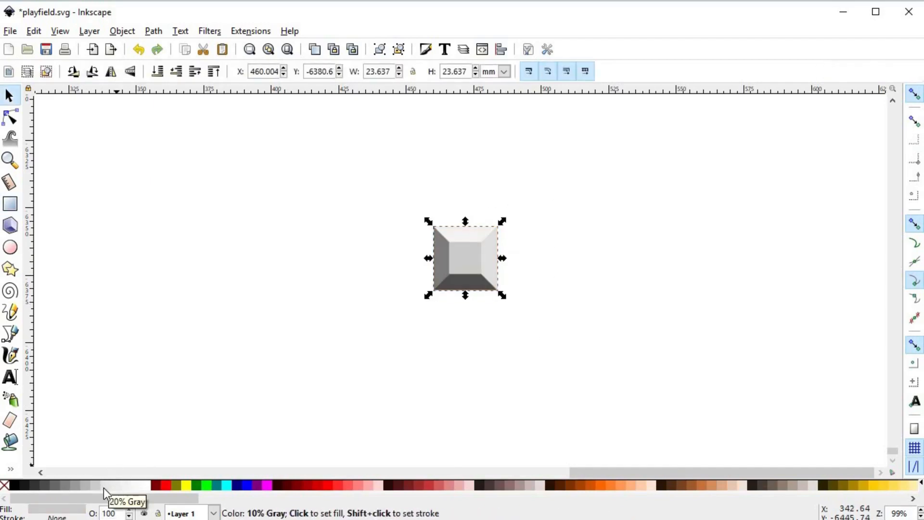
click(103, 487)
click(105, 487)
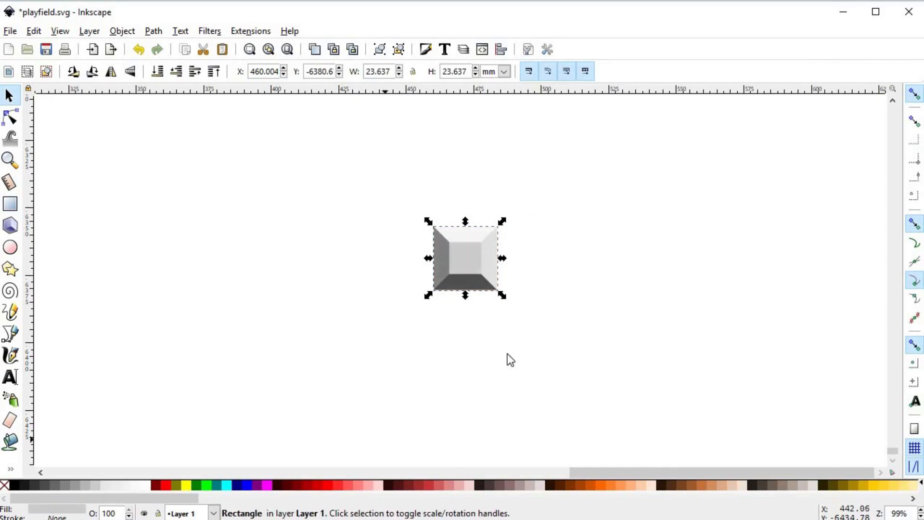
- Flip the whole beveled block horizontally and vertically, and group its pieces
click(550, 291)
drag(409, 194, 559, 328)
key(h)
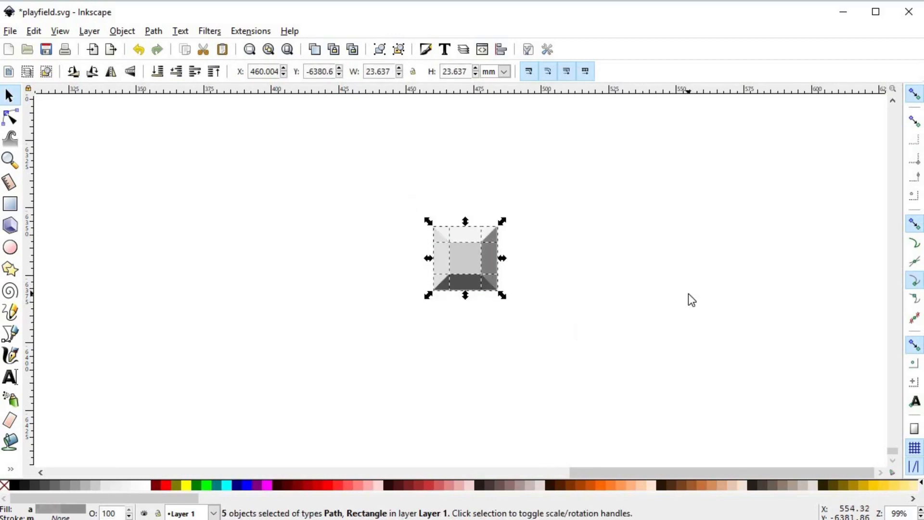
key(v)
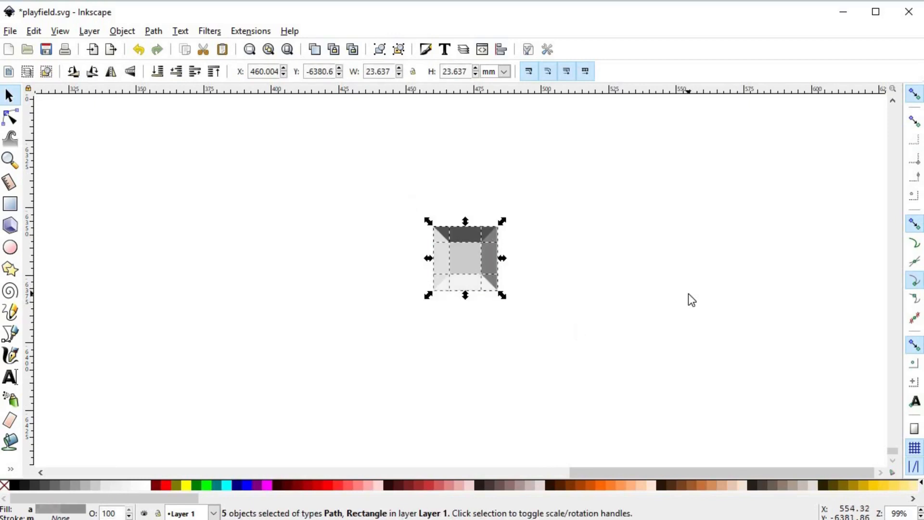
click(657, 292)
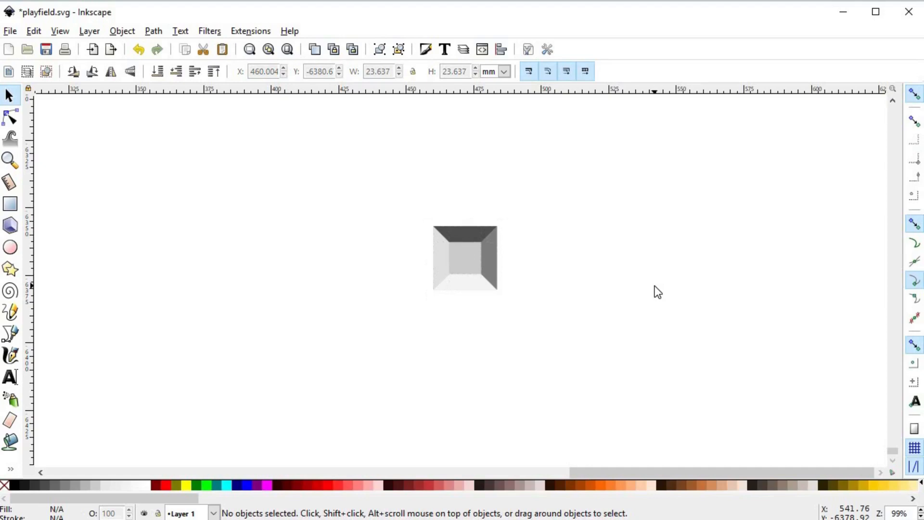
drag(353, 175, 576, 342)
drag(563, 290, 459, 253)
key(ctrl+g)
- Duplicate the grouped block into a horizontal row of ten adjoining blocks
scroll(371, 264, down, 2)
key(ctrl+d)
key(space)
key(space)
key(space)
key(ctrl+a)
key(ctrl+d)
drag(320, 248, 469, 262)
key(ctrl+a)
drag(616, 276, 585, 216)
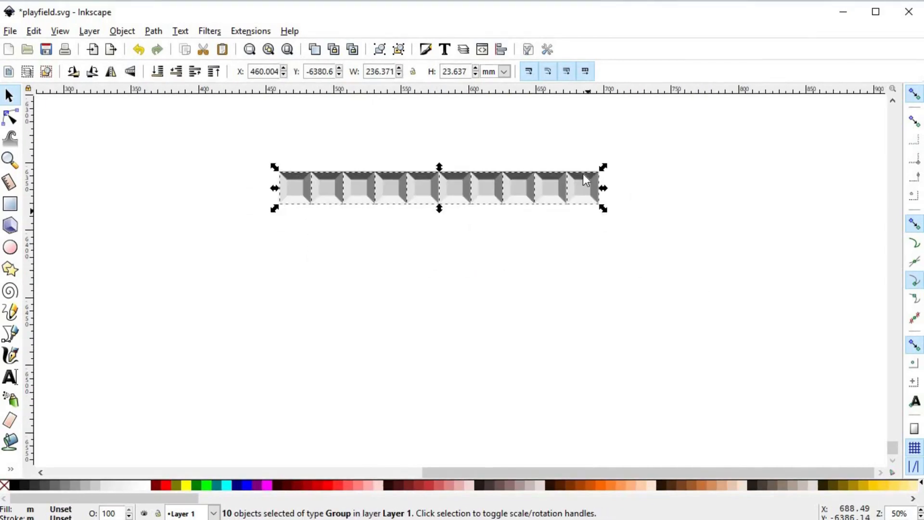
- Duplicate the block row downward to build a grid ten blocks wide and eight rows high
key(ctrl+d)
drag(584, 179, 583, 254)
key(ctrl+a)
key(ctrl+d)
drag(670, 126, 250, 340)
drag(635, 316, 593, 274)
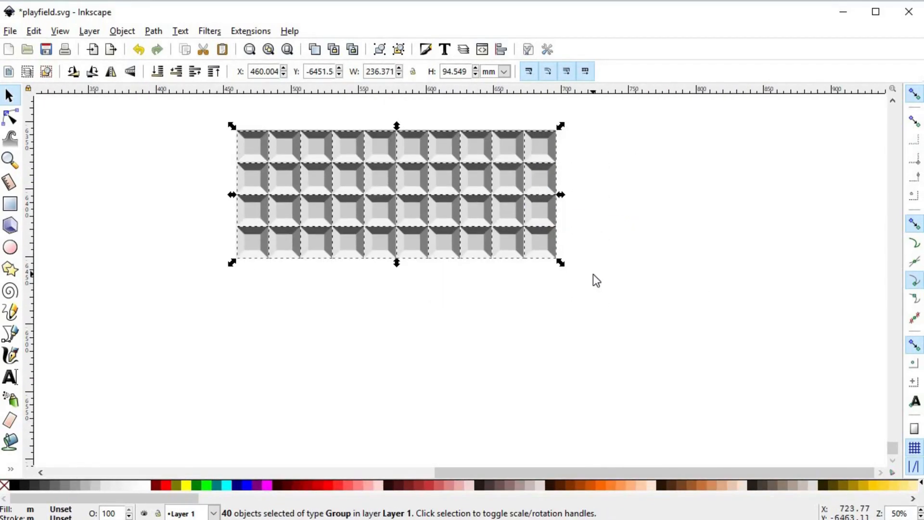
key(ctrl+d)
drag(515, 242, 516, 370)
scroll(617, 302, down, 1)
key(ctrl+a)
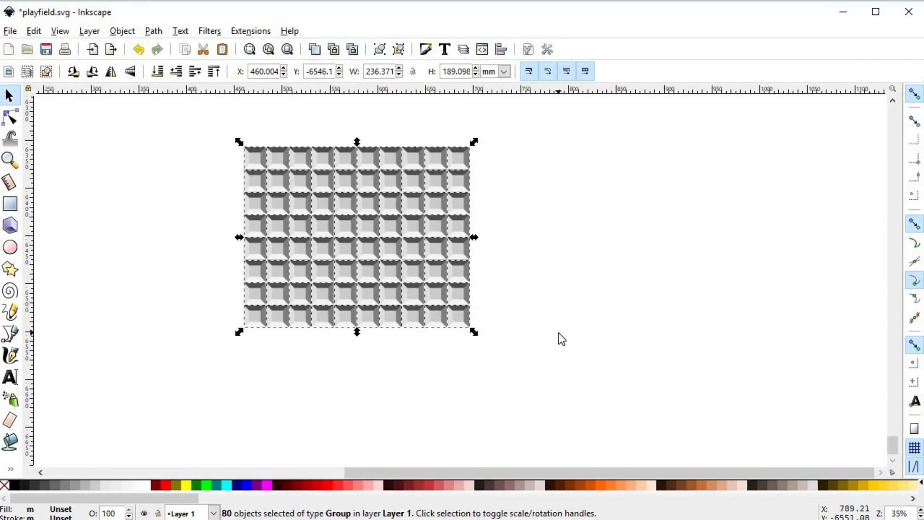
- Duplicate the existing rows further downward to extend the block grid to twenty rows
key(ctrl+d)
drag(470, 179, 470, 361)
scroll(489, 398, down, 7)
drag(489, 398, 231, 273)
key(ctrl+d)
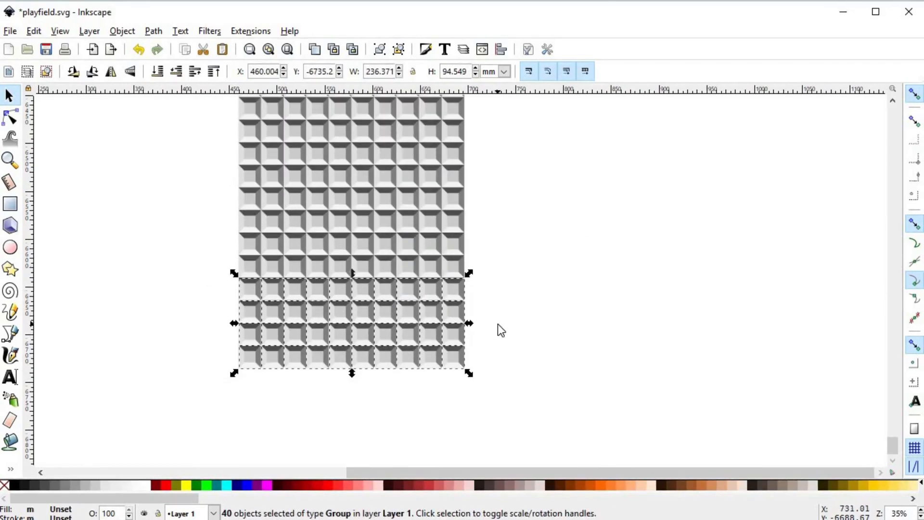
drag(443, 289, 442, 380)
scroll(501, 347, down, 1)
click(559, 326)
- Save the file and group all 200 blocks of the grid
key(ctrl+s)
drag(253, 120, 471, 459)
key(ctrl+g)
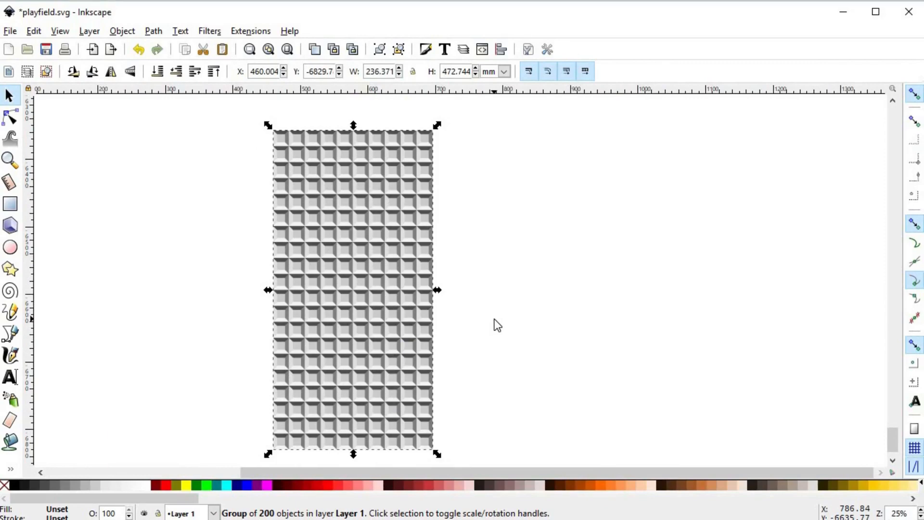
- Draw a straight vertical line over the full grid height along the boundary between the ninth and tenth columns
key(b)
ctrl+scroll(423, 140, up, 3)
click(423, 124)
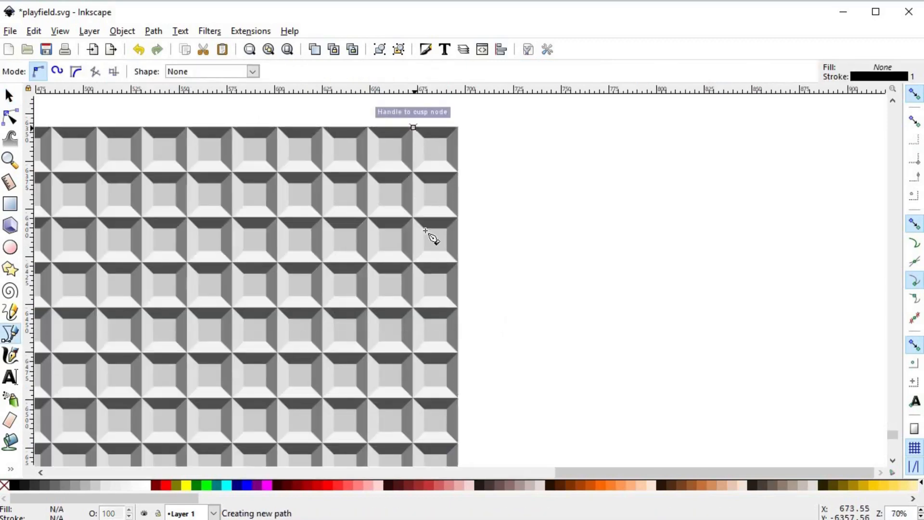
ctrl+scroll(426, 298, down, 4)
drag(428, 310, 443, 200)
ctrl+scroll(443, 199, up, 3)
click(439, 384)
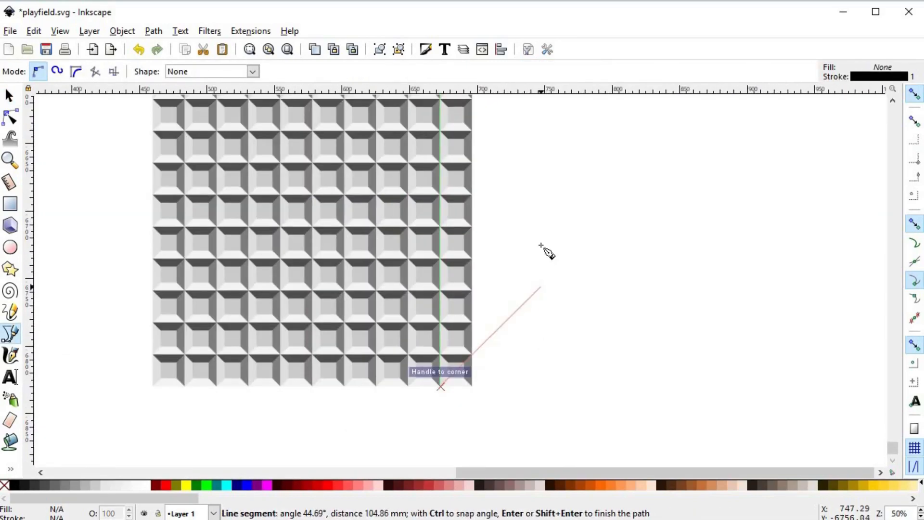
key(Return)
ctrl+scroll(515, 192, down, 3)
ctrl+scroll(537, 231, up, 5)
- Set the vertical line's stroke width to 3 px
key(ctrl+shift+f)
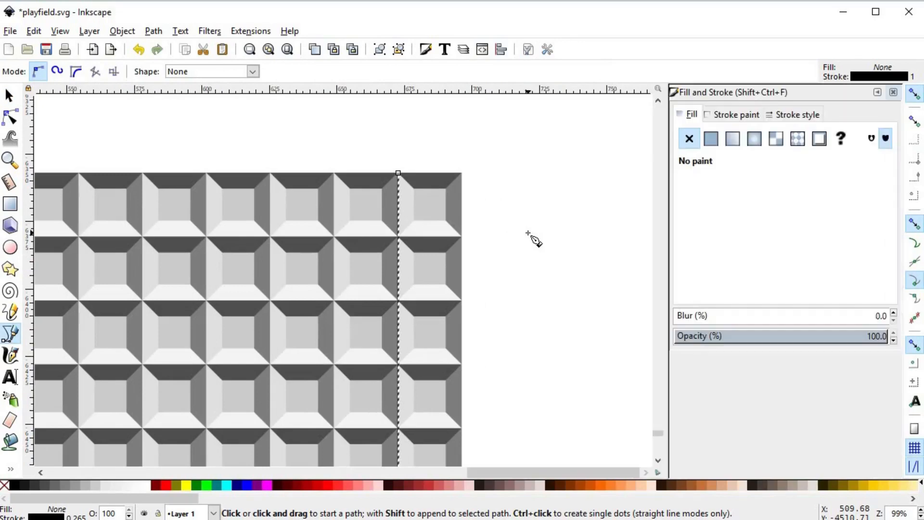
click(730, 115)
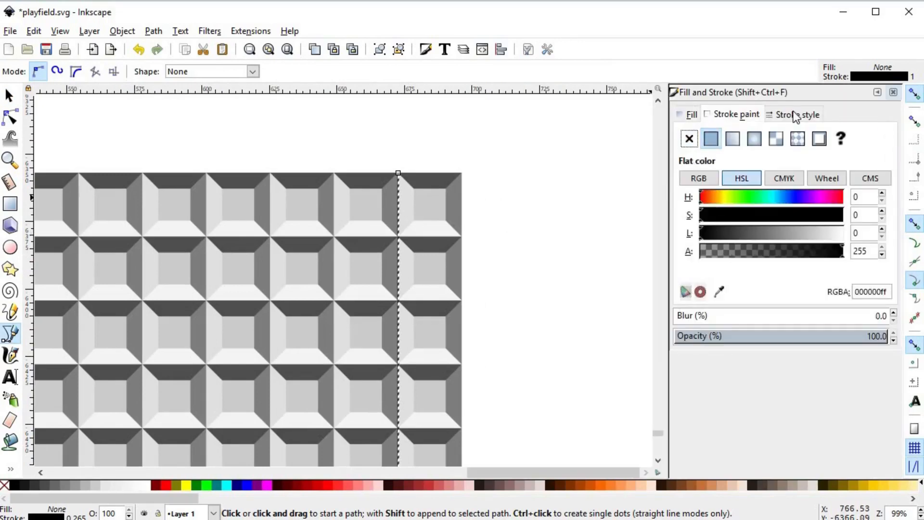
click(793, 115)
click(801, 136)
double_click(765, 136)
text(3)
key(Return)
click(731, 115)
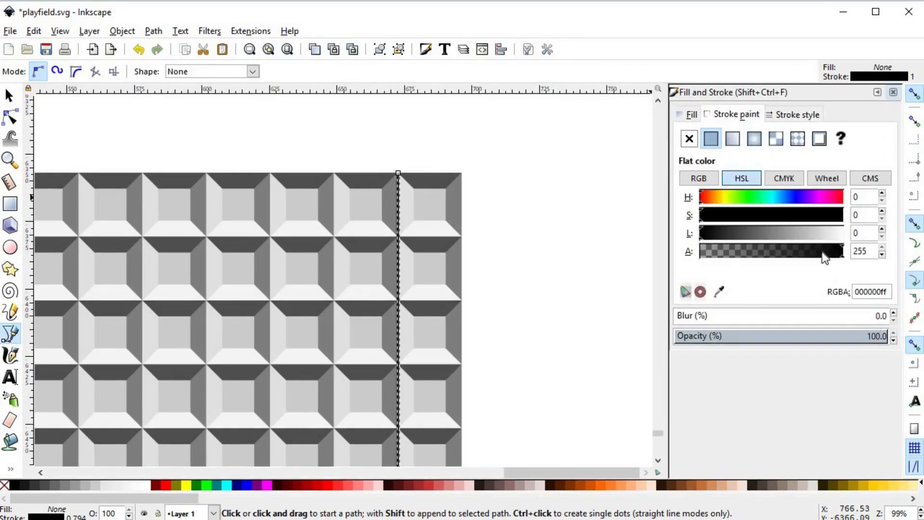
- Select the vertical line again and set its stroke width to 4 px
key(Escape)
key(s)
ctrl+scroll(483, 323, down, 3)
scroll(472, 358, down, 8)
scroll(455, 289, up, 6)
ctrl+scroll(446, 246, up, 3)
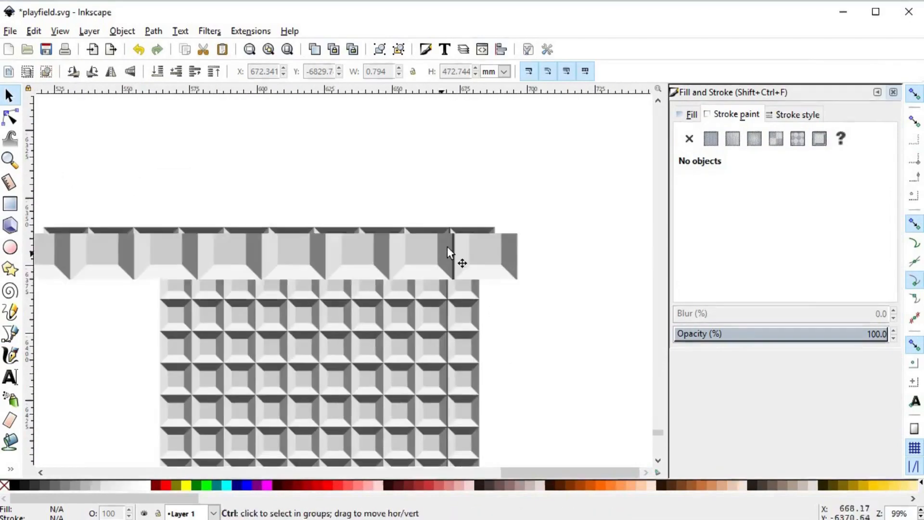
click(454, 246)
click(794, 115)
double_click(773, 136)
text(4)
key(Return)
key(Escape)
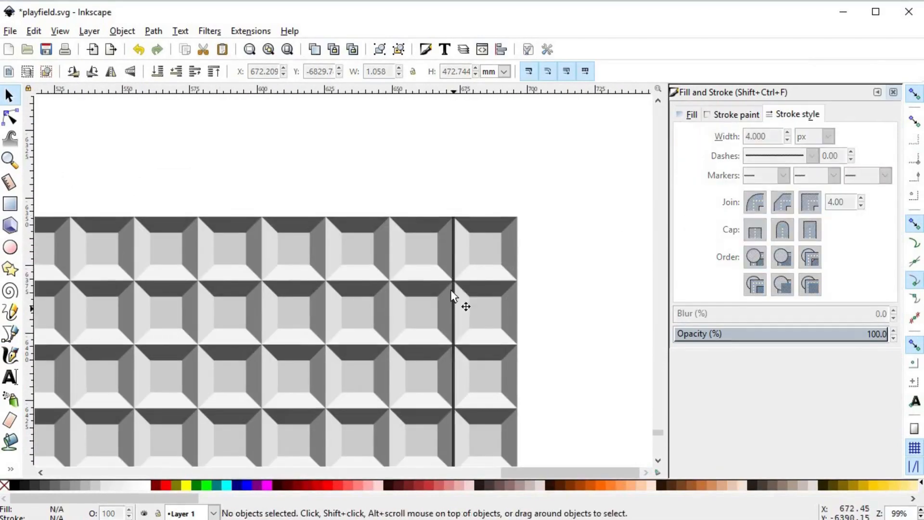
- Duplicate the vertical line onto the other column boundaries of the block grid
ctrl+scroll(478, 203, down, 3)
ctrl+scroll(453, 224, up, 5)
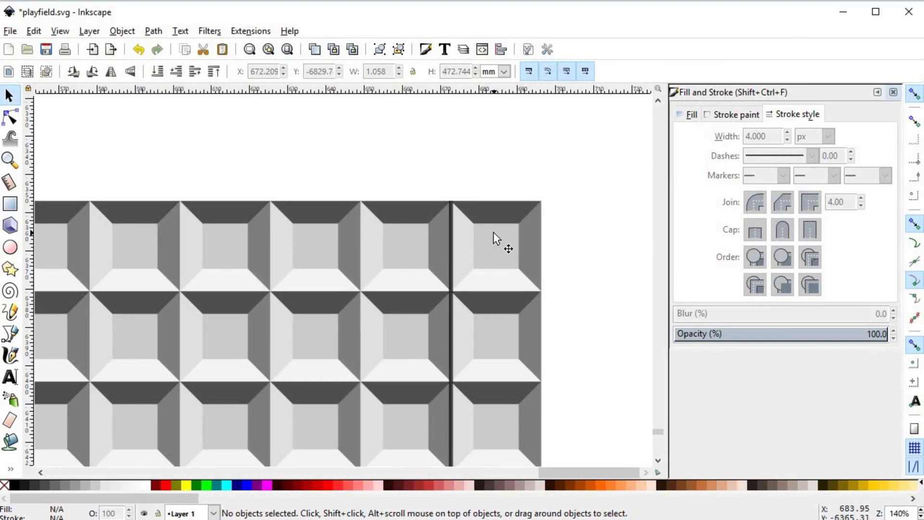
click(452, 208)
key(ctrl+d)
click(453, 223)
drag(451, 223, 361, 223)
ctrl+scroll(438, 226, down, 3)
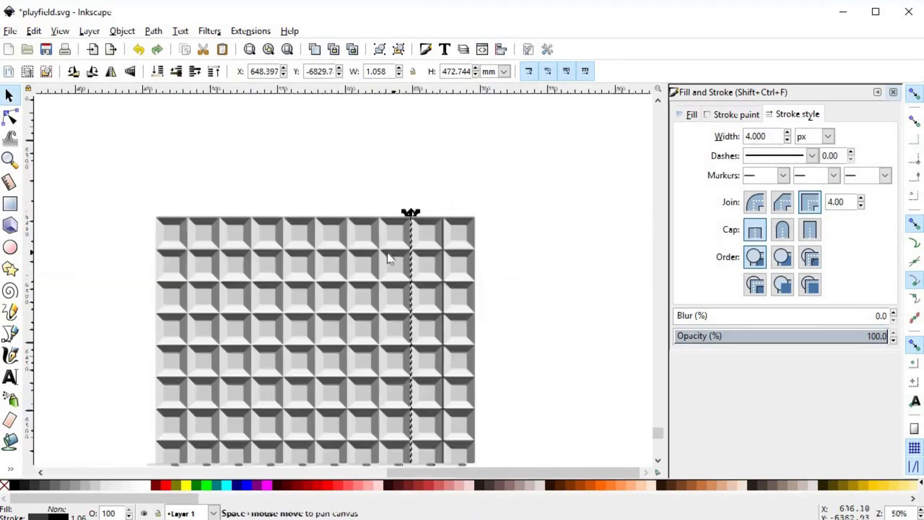
scroll(388, 254, up, 1)
drag(418, 250, 109, 264)
- Select all nine vertical grid lines together and open the Align and Distribute settings
key(ctrl+a)
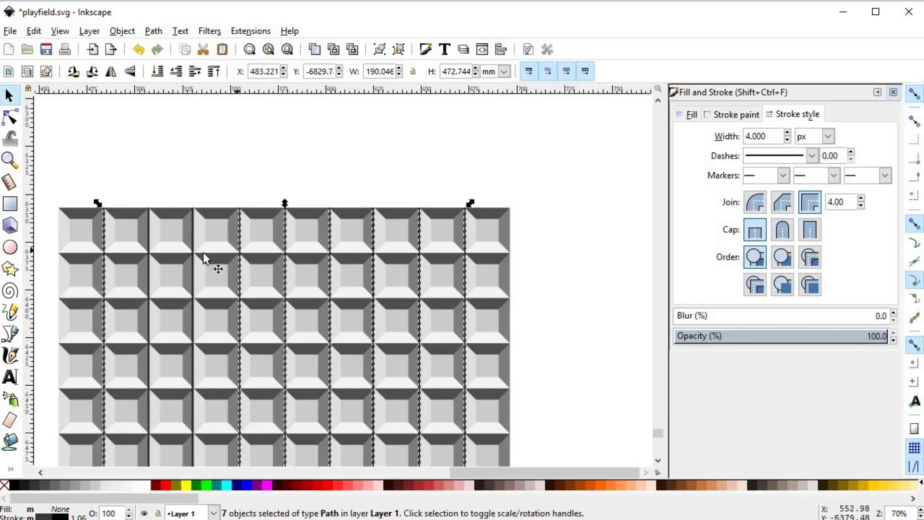
shift+click(192, 260)
shift+click(148, 260)
key(ctrl+shift+a)
key(Escape)
scroll(92, 207, up, 4)
- Draw a horizontal line across the grid below the first row and apply a vertical line's 4 px stroke style to it
click(152, 266)
scroll(254, 216, down, 6)
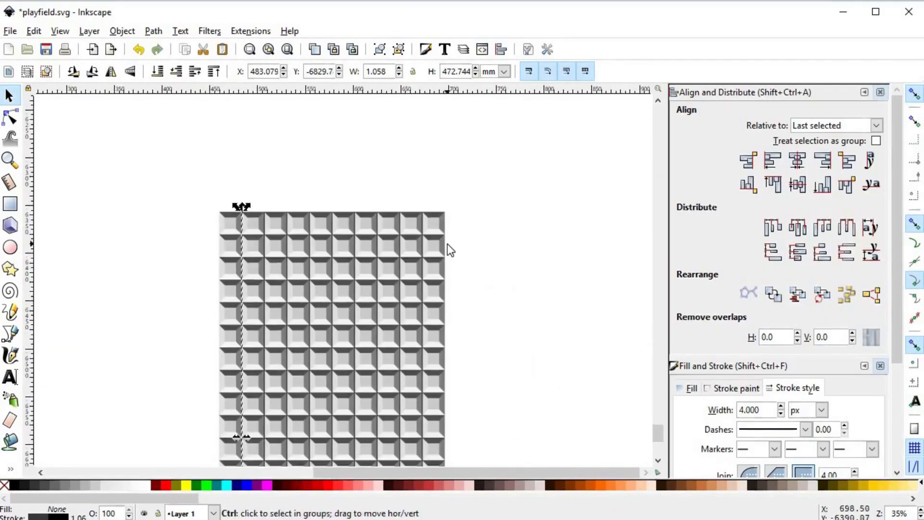
scroll(447, 244, up, 1)
key(b)
click(506, 240)
click(188, 240)
key(Return)
key(ctrl+shift+v)
key(s)
scroll(511, 226, down, 2)
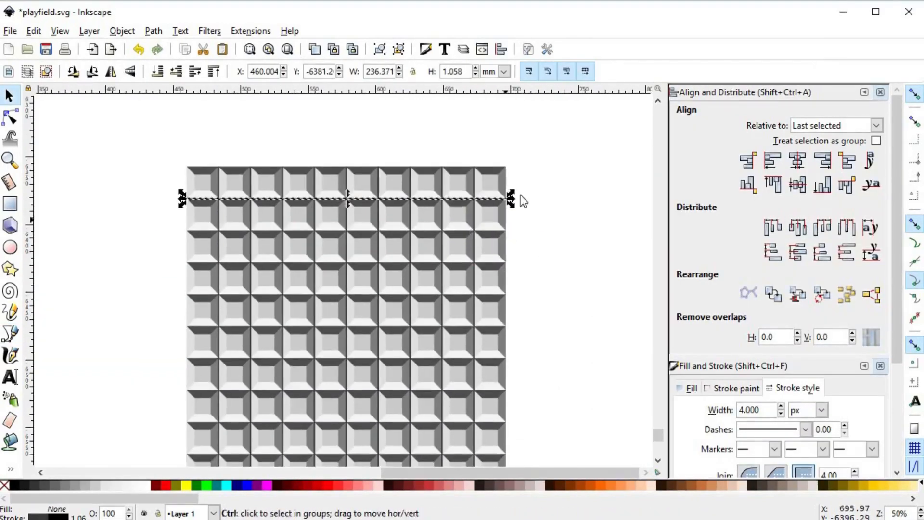
- Duplicate the horizontal line onto the next row boundaries and select six of these lines together
scroll(523, 201, up, 1)
drag(453, 199, 454, 253)
key(ctrl+d)
scroll(454, 208, down, 9)
key(ctrl+d)
scroll(462, 251, up, 4)
scroll(470, 270, down, 1)
shift+click(453, 317)
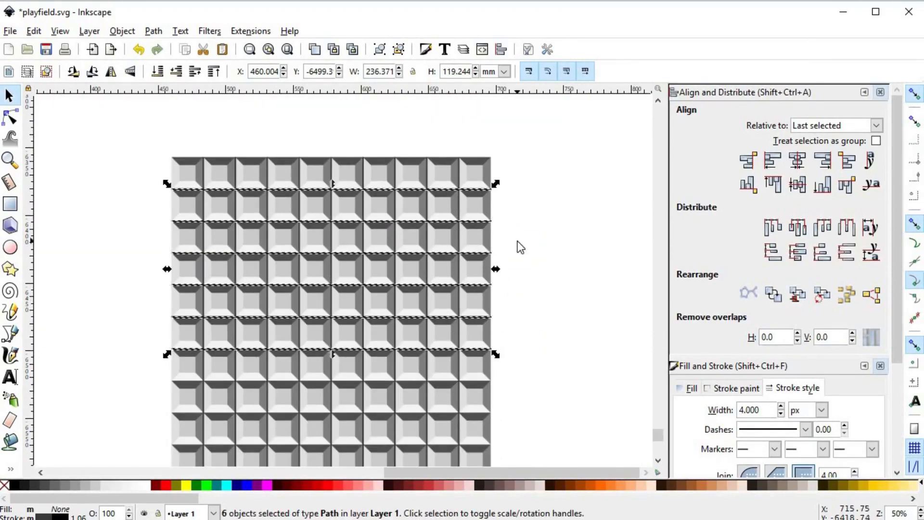
- Duplicate the six horizontal lines down the remaining row boundaries to the end of the grid
key(ctrl+d)
drag(429, 190, 429, 388)
scroll(429, 388, down, 12)
key(ctrl+d)
drag(454, 250, 454, 442)
scroll(440, 289, down, 11)
scroll(459, 185, up, 1)
click(460, 182)
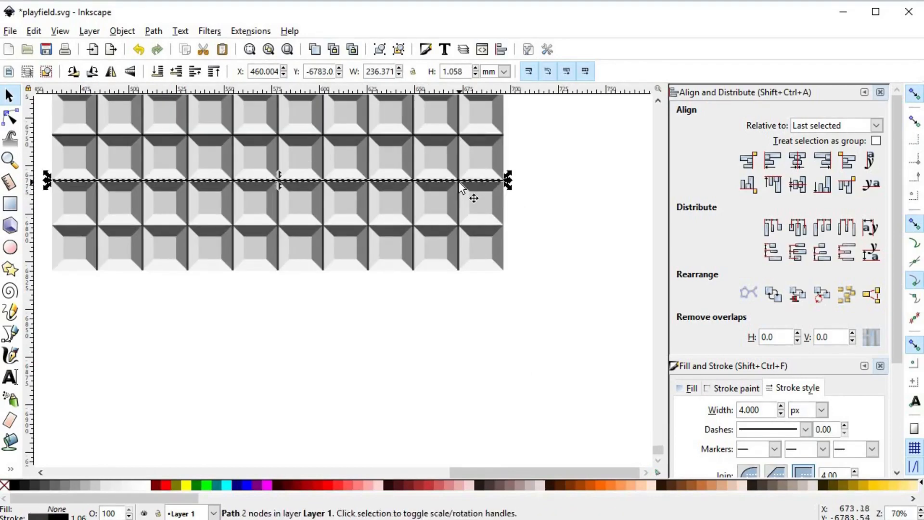
scroll(564, 175, down, 4)
key(Escape)
- Draw an unfilled rectangle and fit it to the block grid's corners as an outline of about 238.153 by 474.526 mm
key(r)
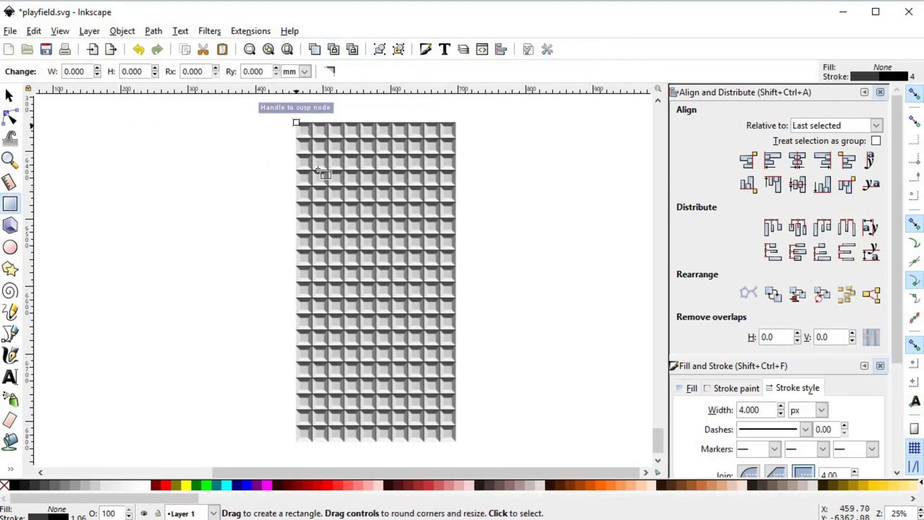
drag(296, 123, 456, 440)
key(s)
key(r)
mouse_move(134, 210)
mouse_down()
mouse_move(238, 384)
mouse_move(295, 124)
mouse_up()
key(s)
scroll(296, 122, up, 5)
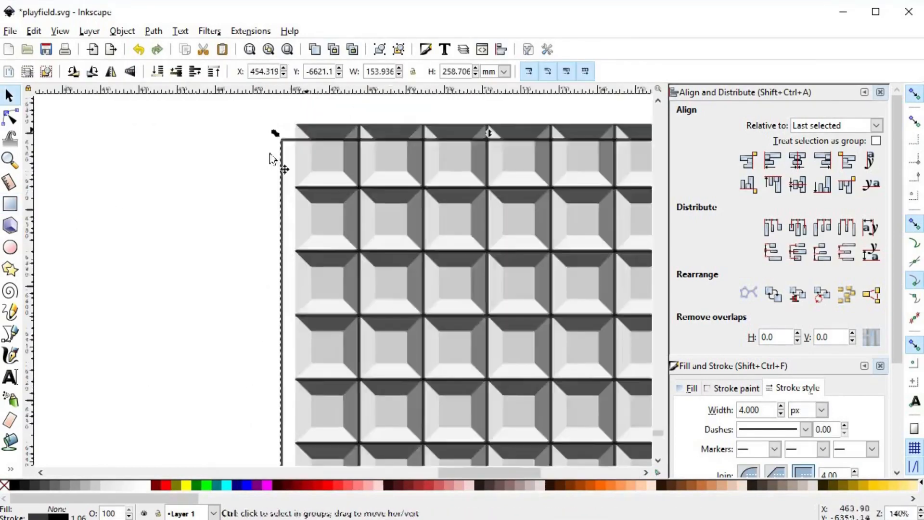
drag(282, 155, 295, 140)
scroll(295, 140, down, 4)
drag(387, 244, 465, 447)
- Sample the outline rectangle's stroke color from the grid, clear the selection and save the file
scroll(465, 447, up, 7)
key(d)
shift+click(403, 131)
key(s)
key(Escape)
scroll(504, 292, down, 7)
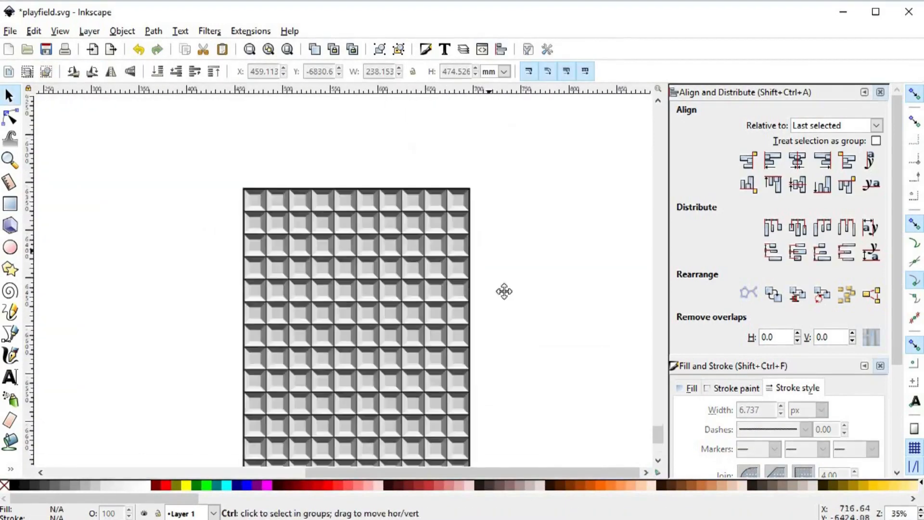
click(470, 199)
scroll(477, 199, up, 6)
key(d)
shift+click(240, 315)
key(s)
key(Escape)
scroll(504, 291, down, 7)
key(space)
key(ctrl+s)
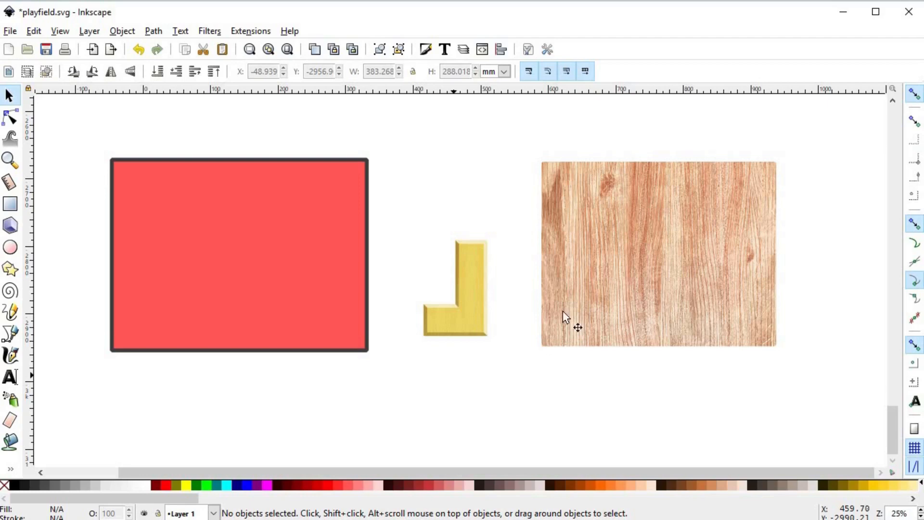
- Desaturate the wood texture image with the HSB Adjust raster effect at a saturation of -100
click(614, 250)
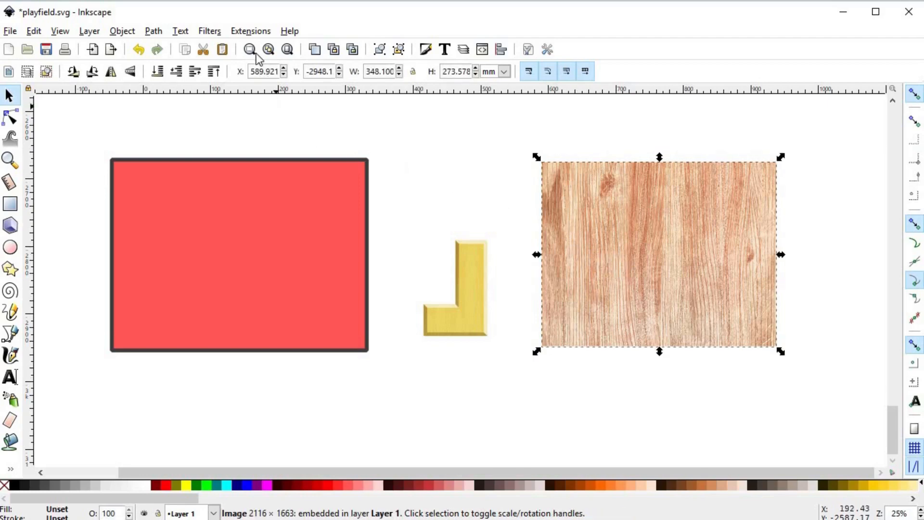
click(253, 32)
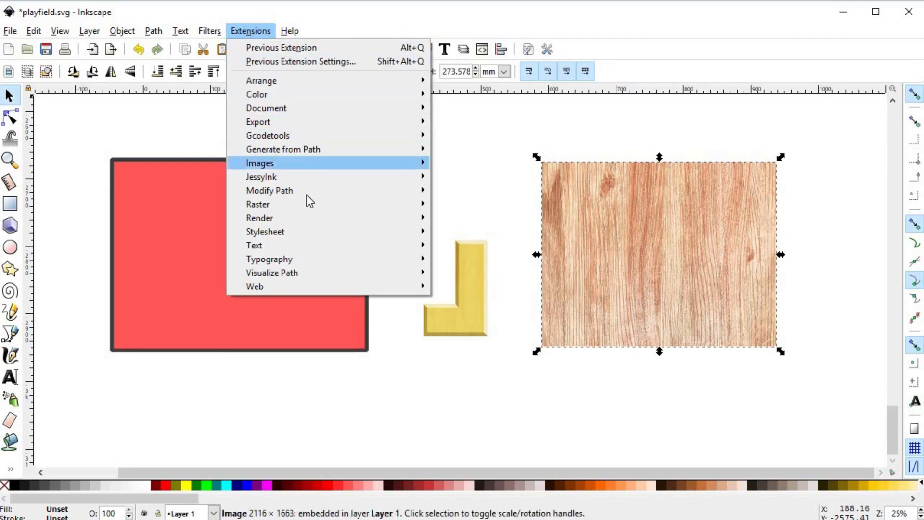
mouse_move(308, 203)
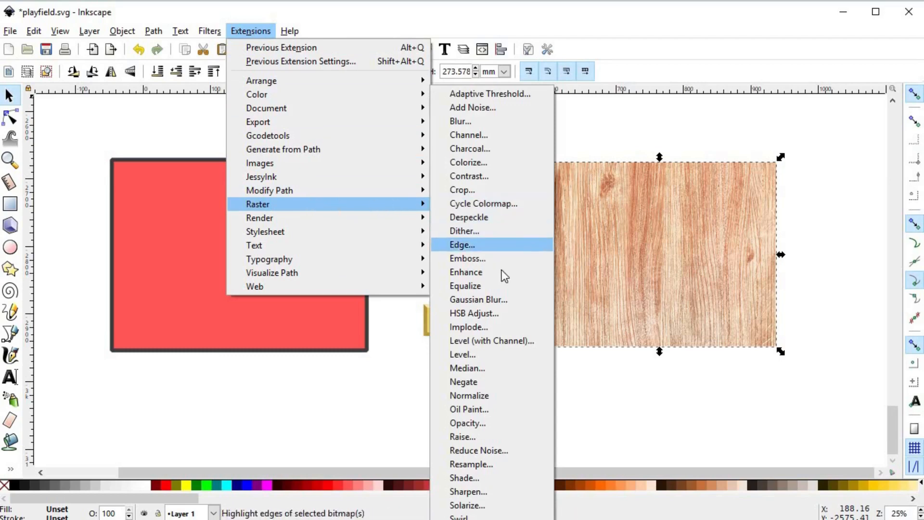
click(529, 316)
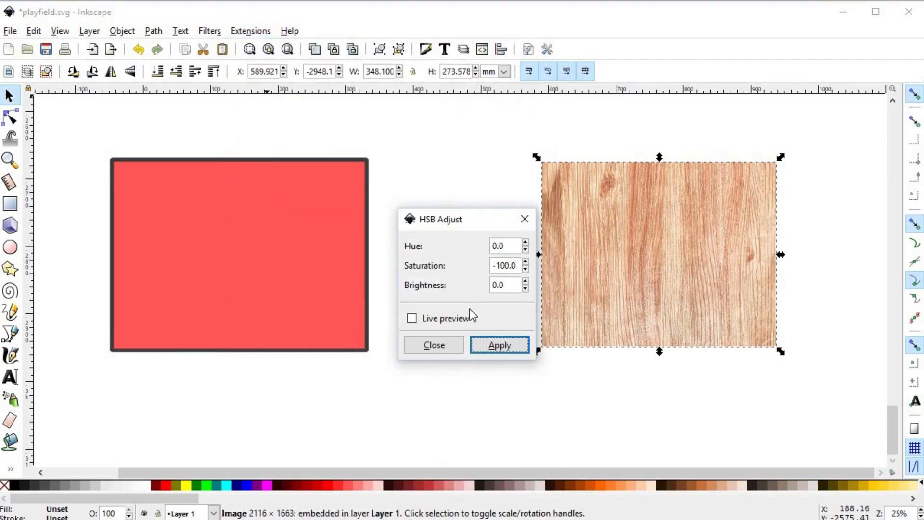
click(497, 345)
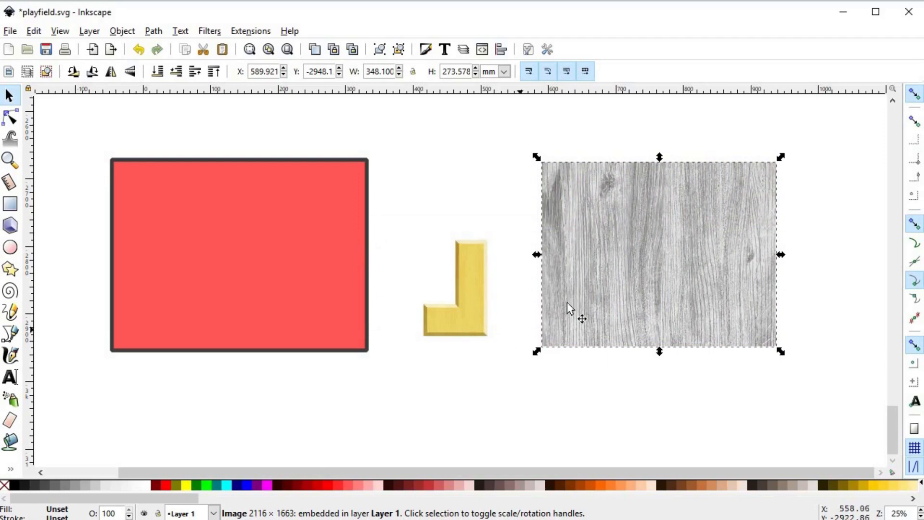
- Move the grey wood image partly over the red panel and set its blend mode to Overlay
drag(627, 285, 303, 265)
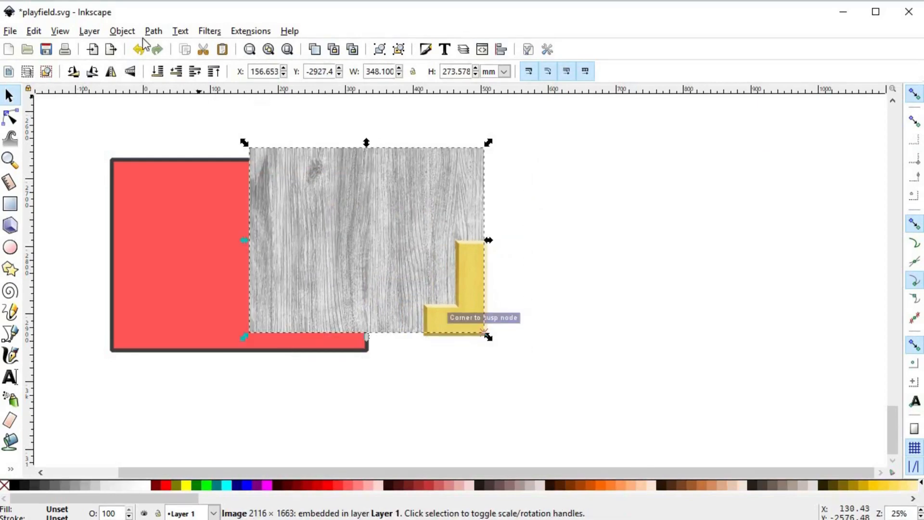
click(122, 31)
mouse_move(153, 31)
mouse_move(122, 30)
click(137, 48)
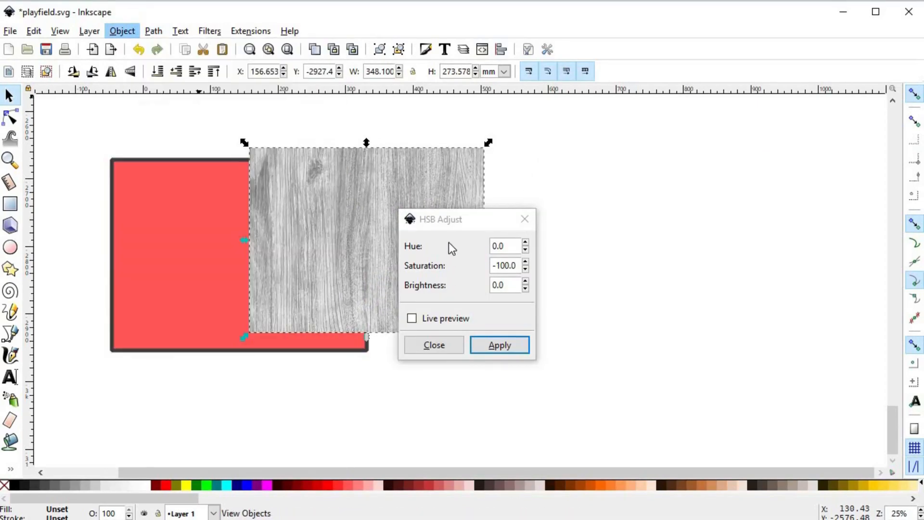
click(452, 344)
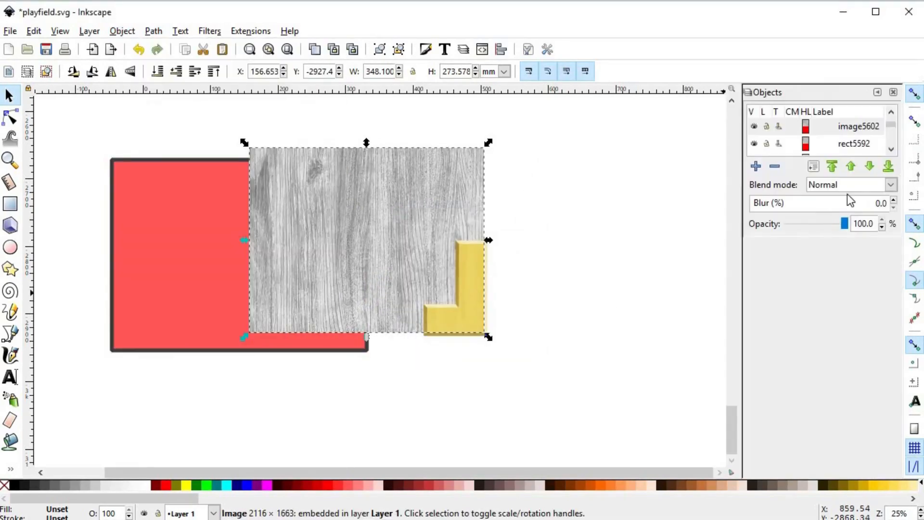
click(891, 185)
click(851, 285)
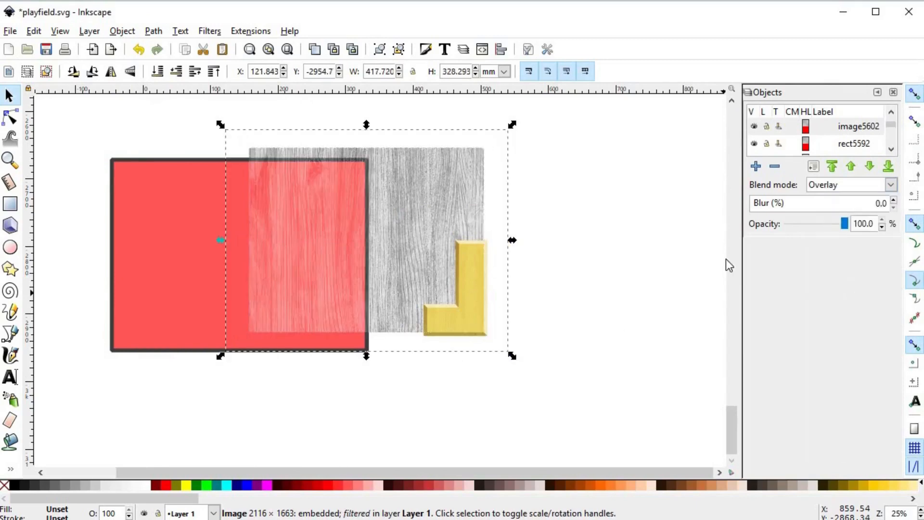
- Move the wood image over the red panel, enlarge it to about 453 by 339 mm to cover it, and set its opacity to 89.9%
drag(338, 196, 283, 207)
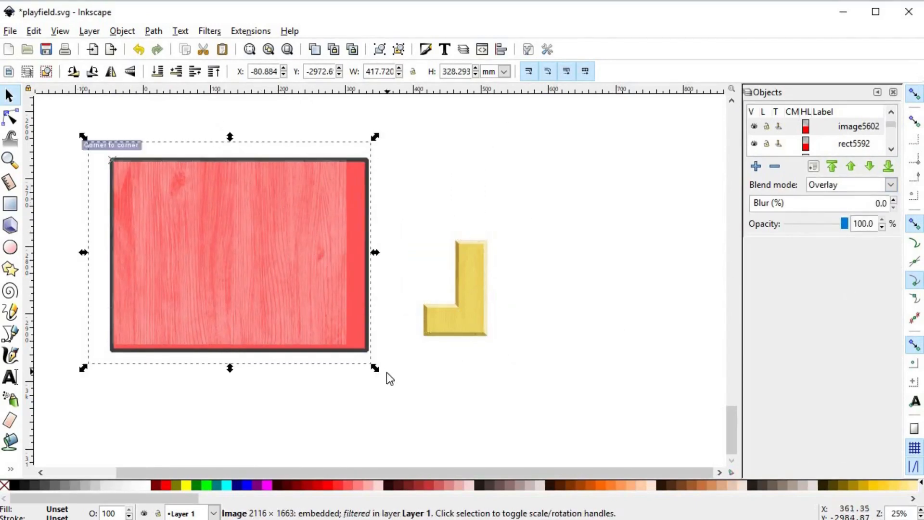
drag(378, 370, 404, 379)
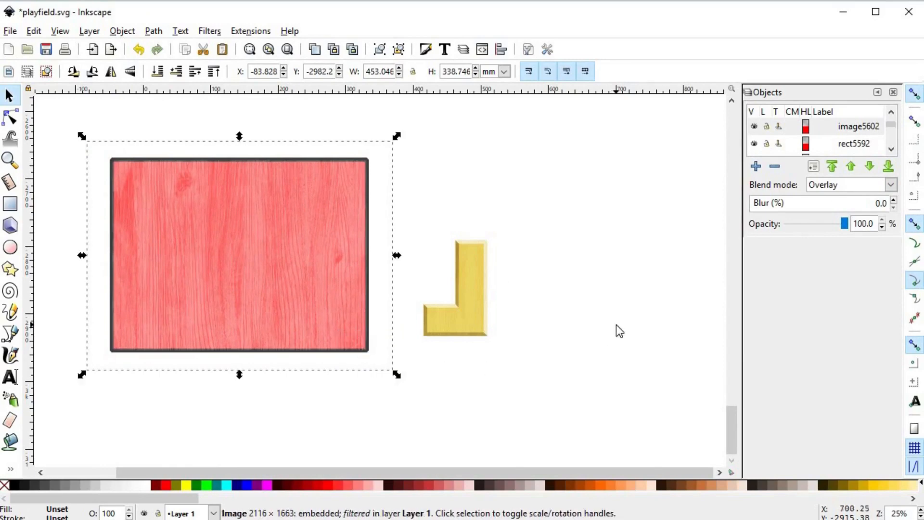
click(837, 218)
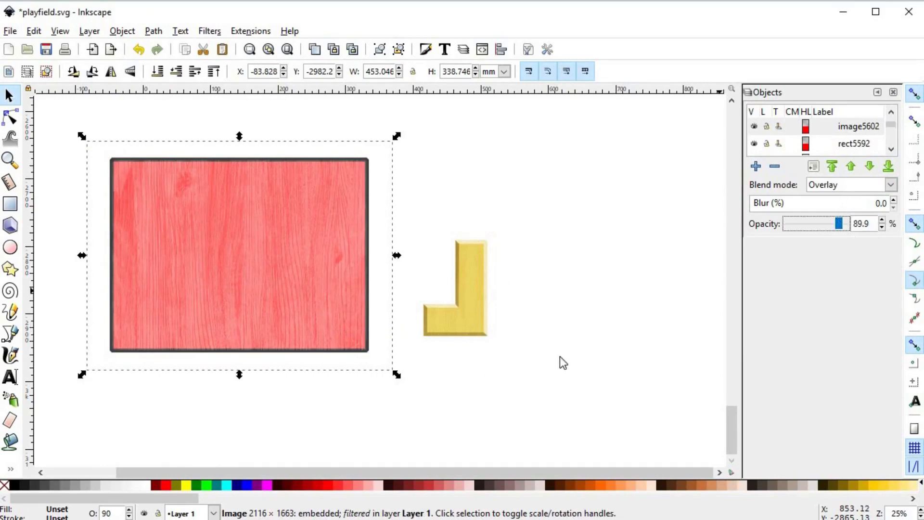
click(473, 371)
- Select the panel beneath the wood image, recolor its fill dark orange and remove its stroke
click(297, 259)
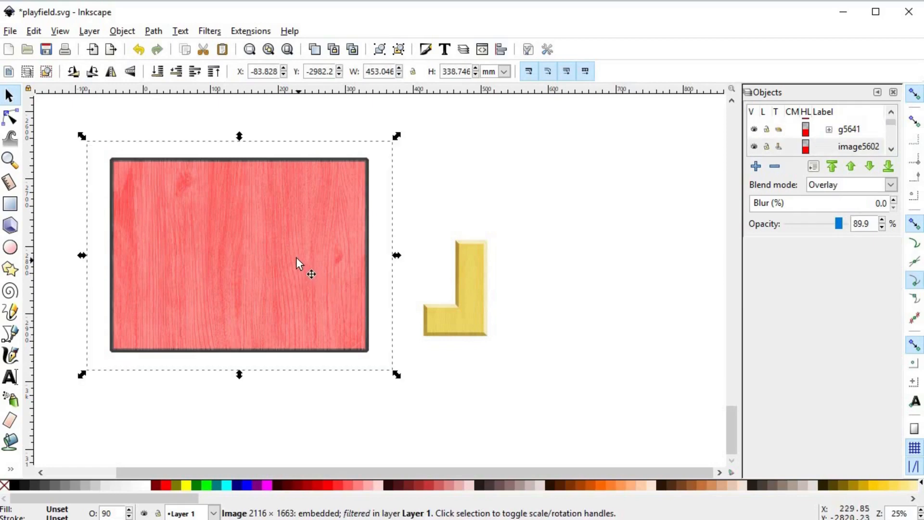
alt+click(295, 255)
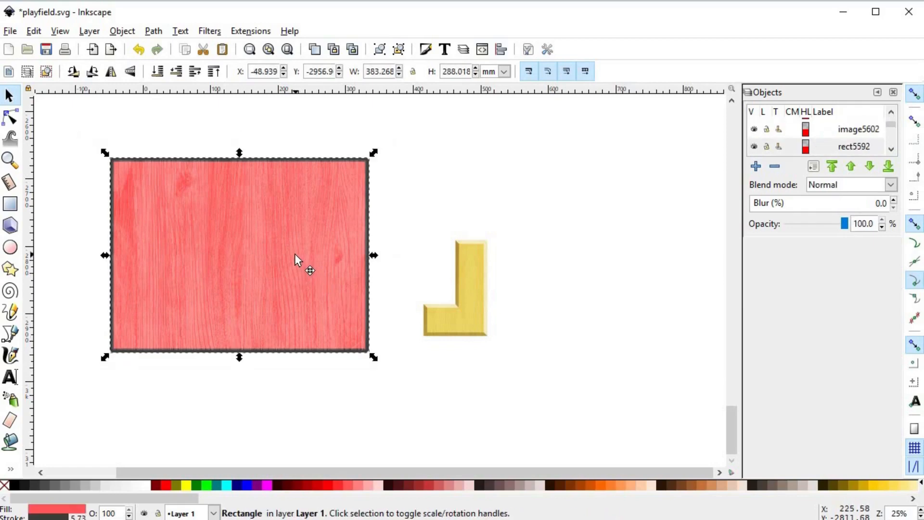
click(602, 483)
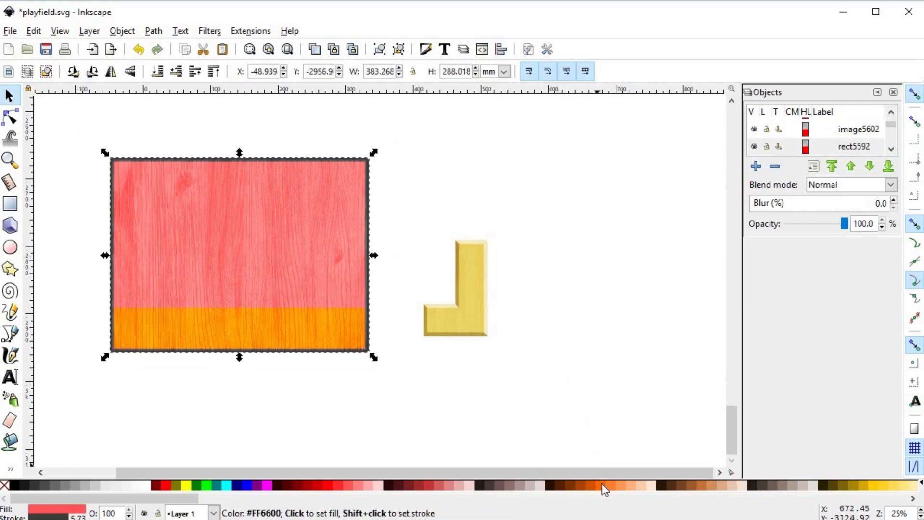
click(590, 481)
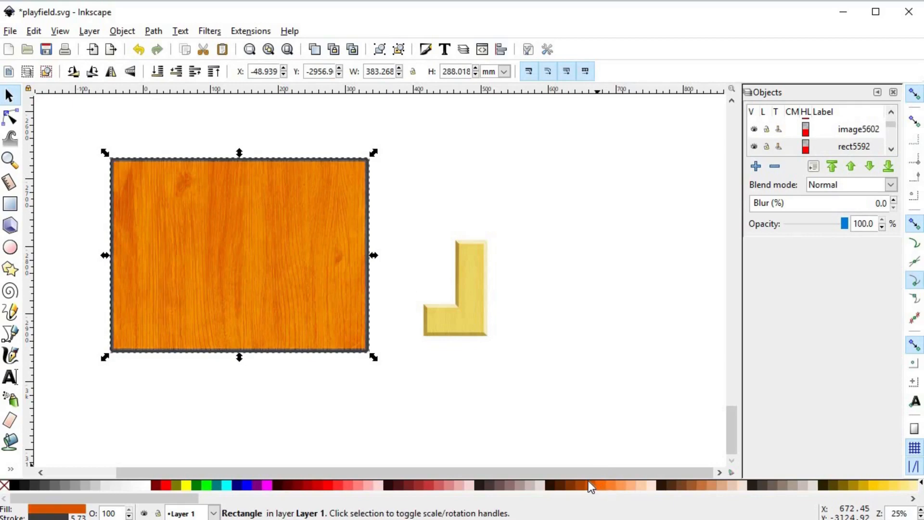
shift+click(5, 486)
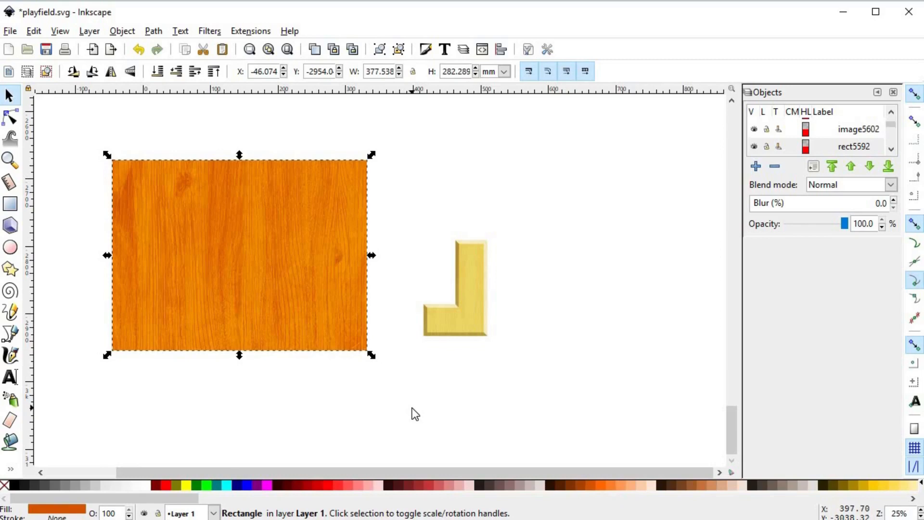
click(577, 484)
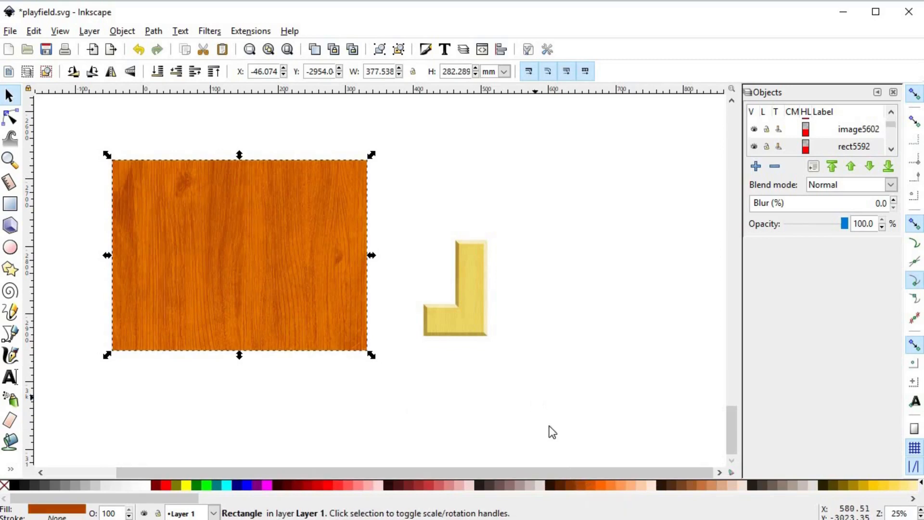
click(596, 485)
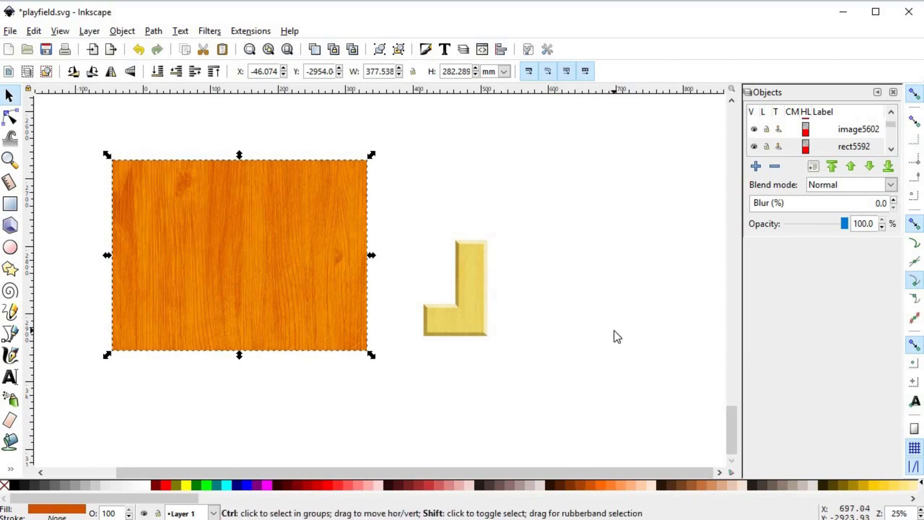
- Refine the panel's fill to a wood brown with HSL saturation 160 and lightness 91, and clear the selection
key(ctrl+shift+f)
click(816, 214)
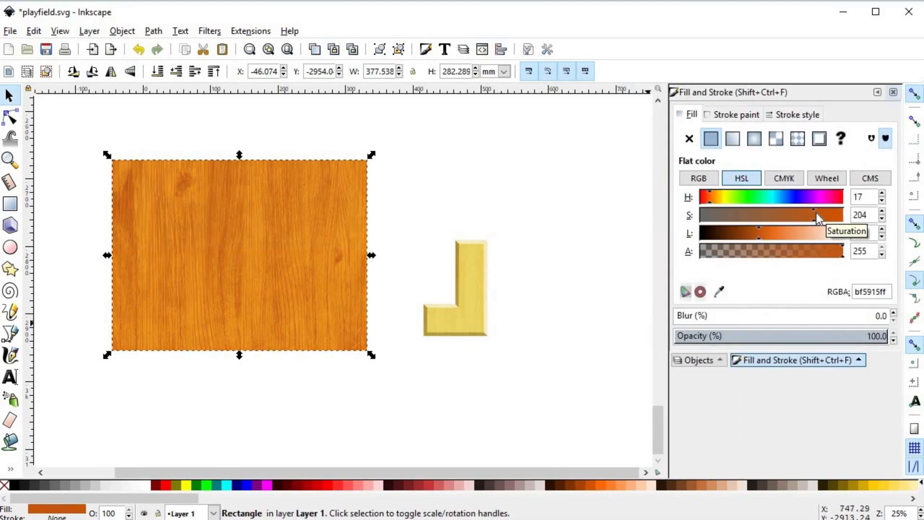
click(830, 214)
click(768, 236)
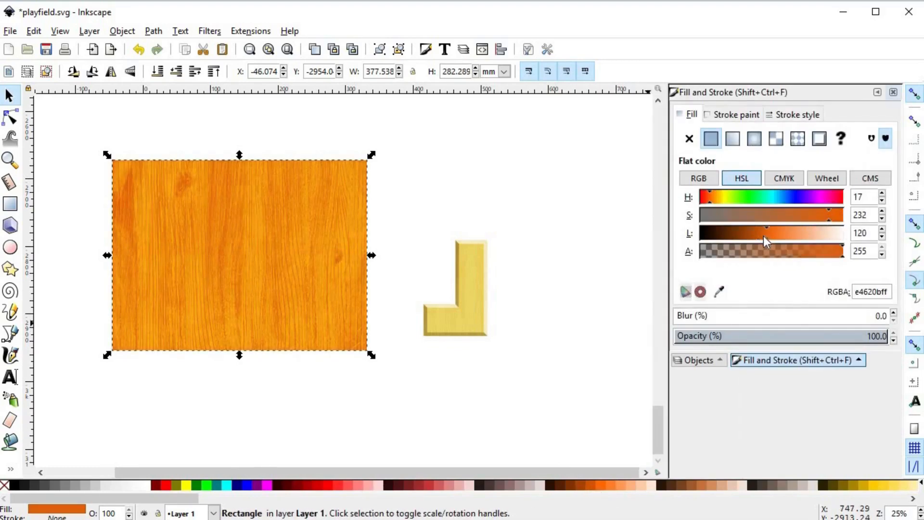
click(751, 236)
click(820, 215)
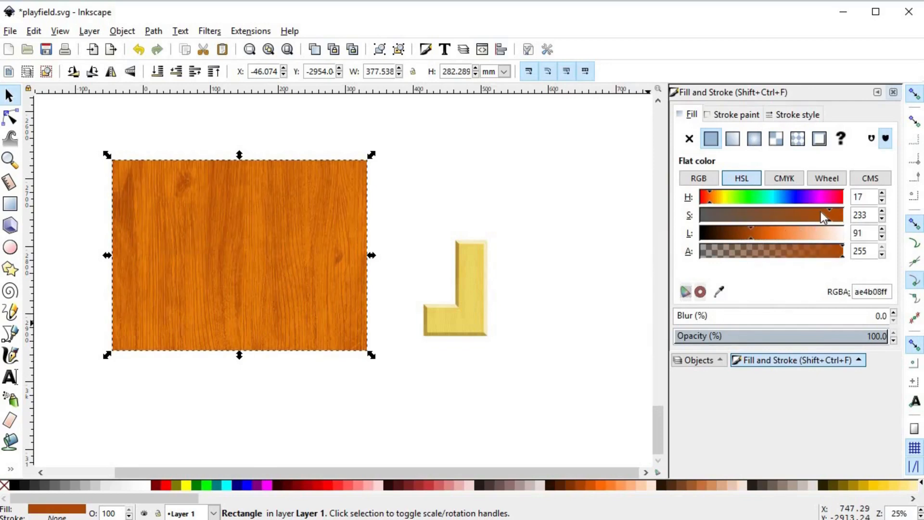
click(817, 214)
click(806, 216)
click(799, 217)
click(795, 214)
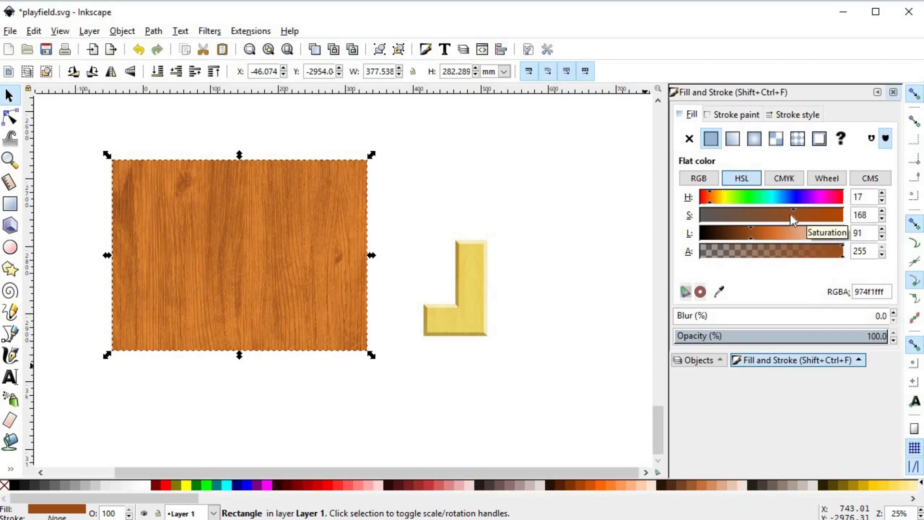
click(563, 310)
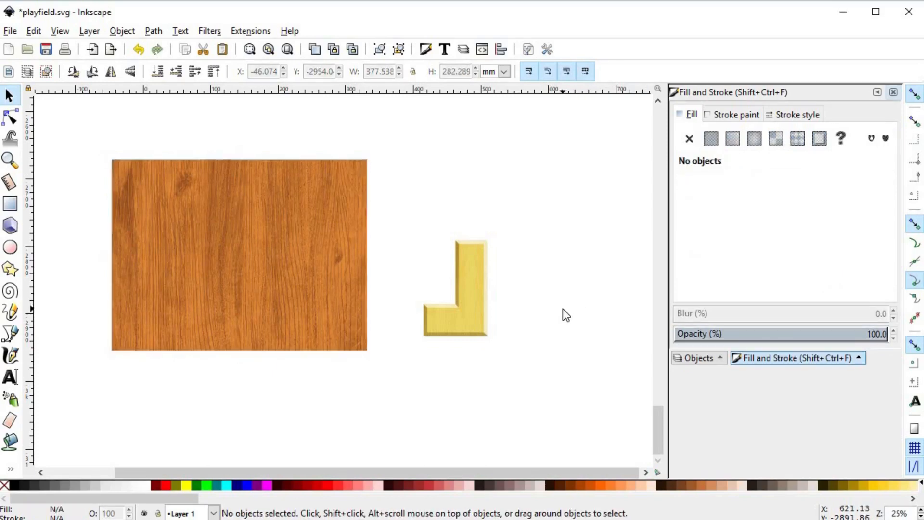
- Lower the wood image's opacity to 68.9% and clear the selection
click(324, 269)
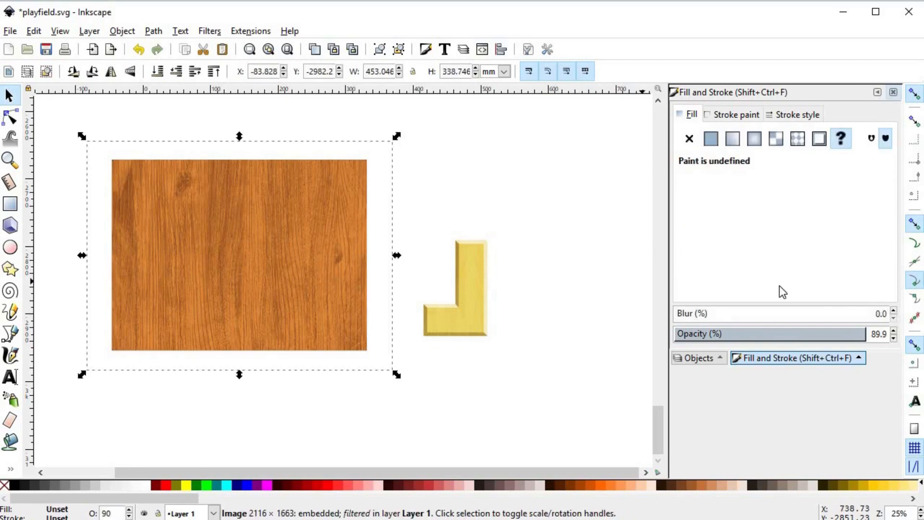
drag(853, 335, 821, 336)
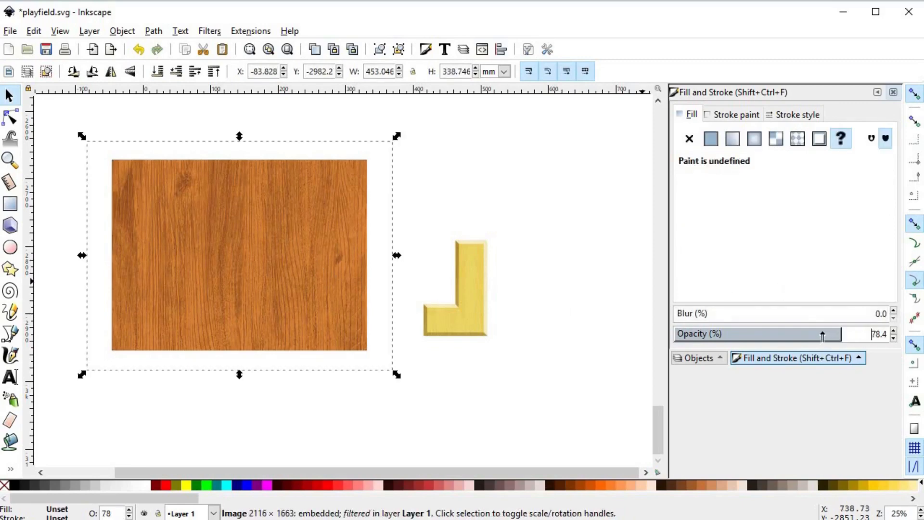
click(564, 295)
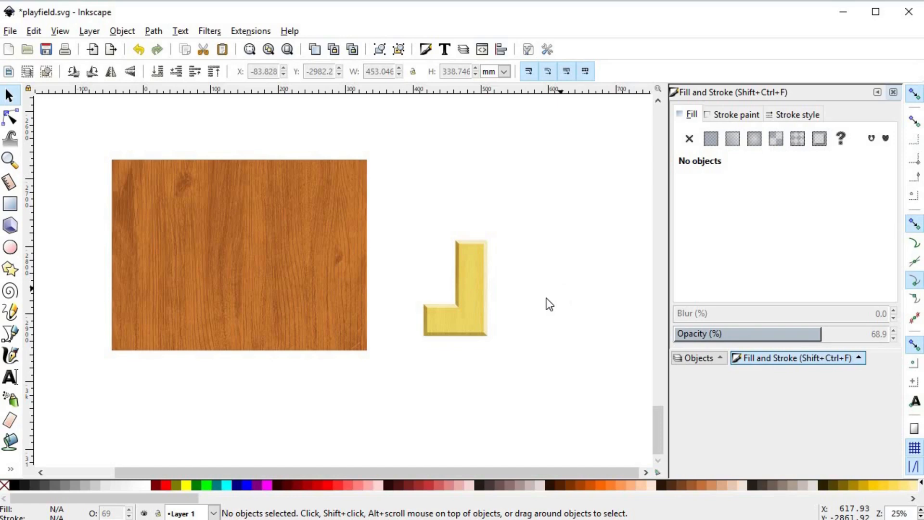
- Apply a radial gradient from the panel's center past its edges and make the outer stop fully opaque with alpha 255
click(291, 253)
alt+click(245, 253)
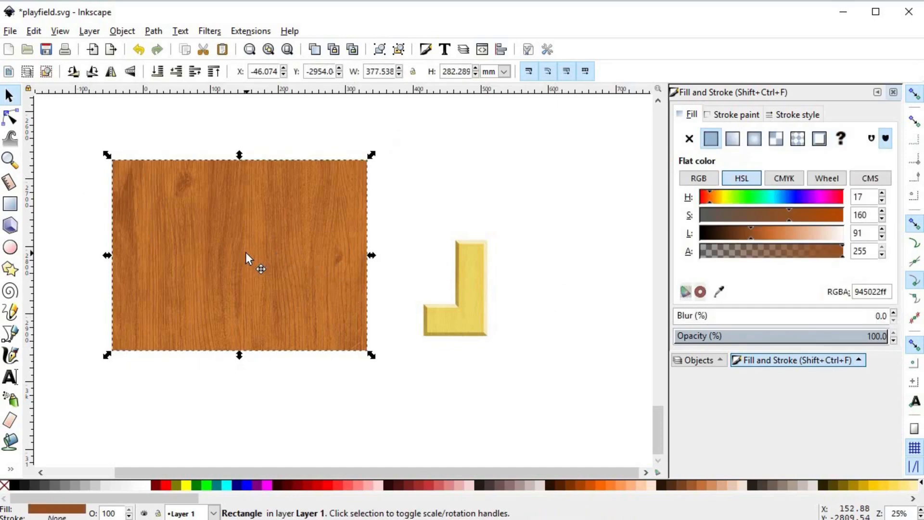
click(10, 468)
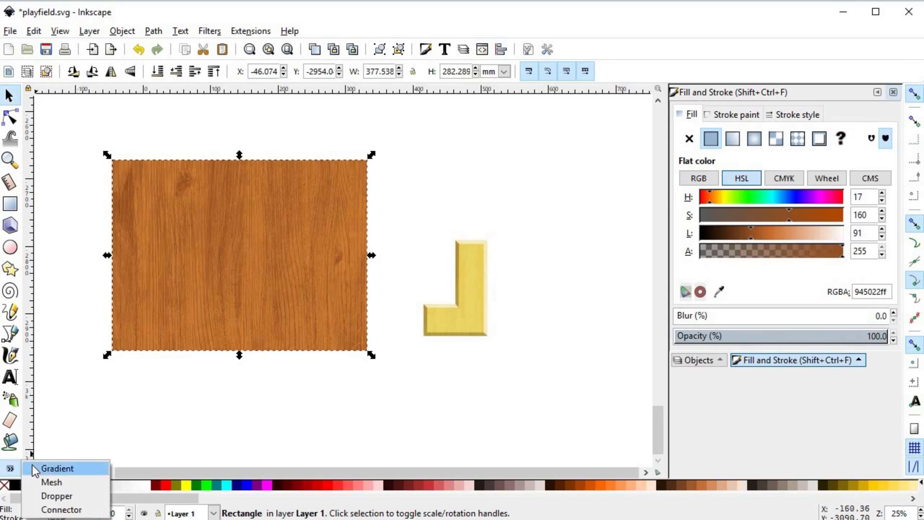
click(35, 470)
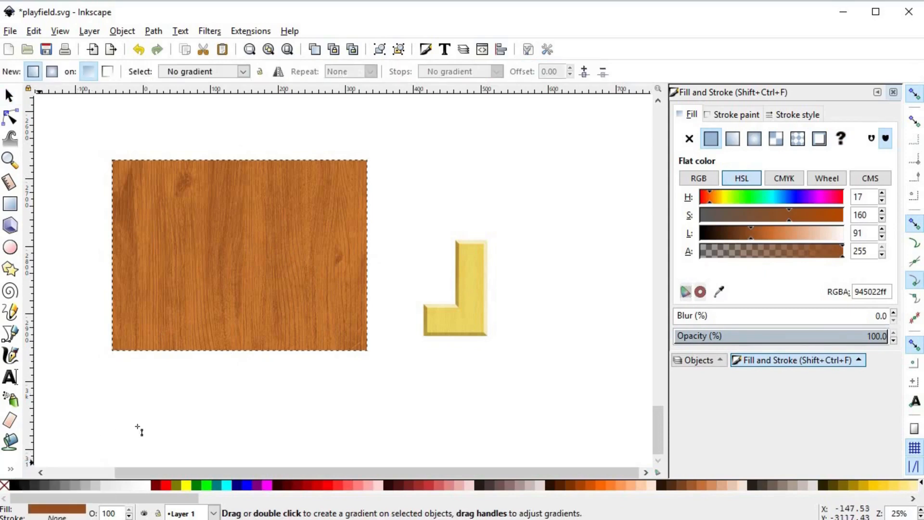
click(52, 72)
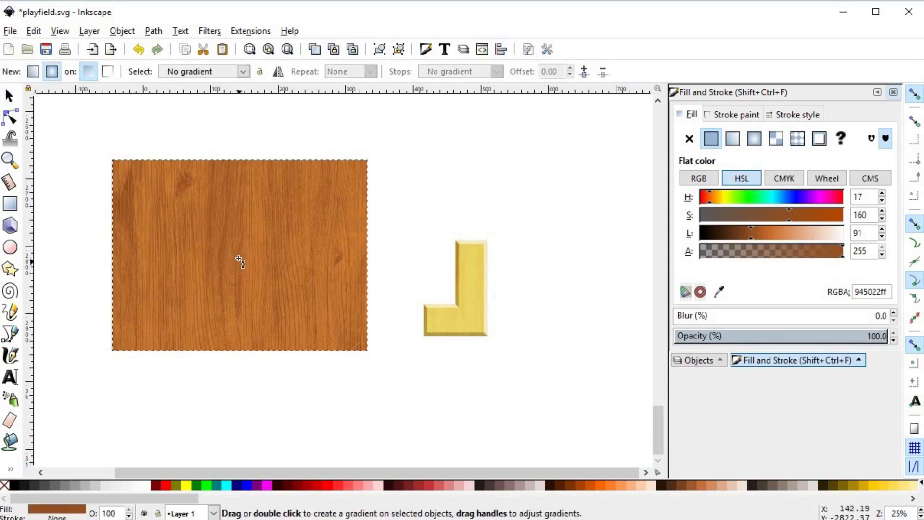
drag(230, 255, 389, 258)
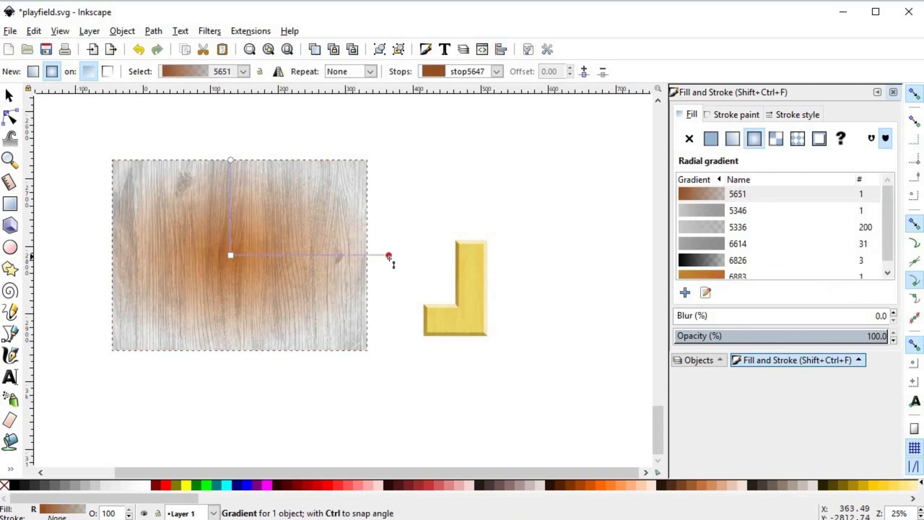
drag(232, 160, 230, 136)
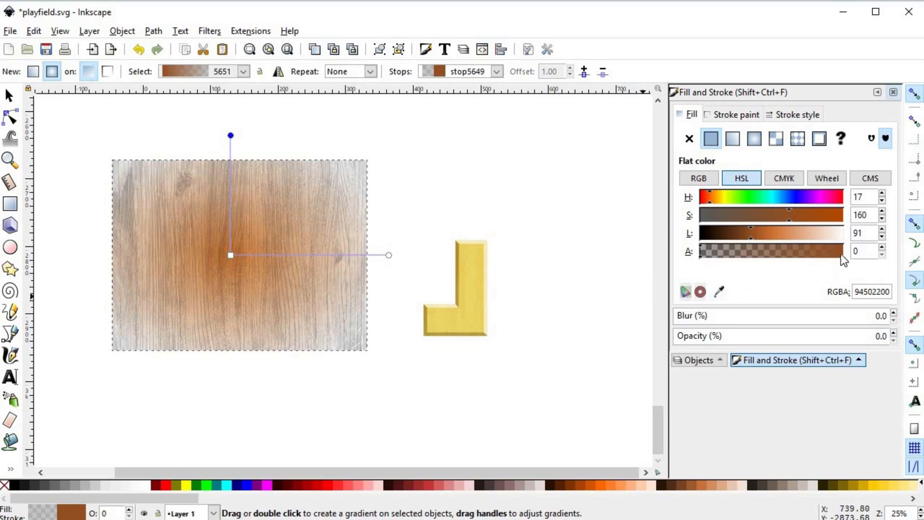
drag(840, 254, 869, 255)
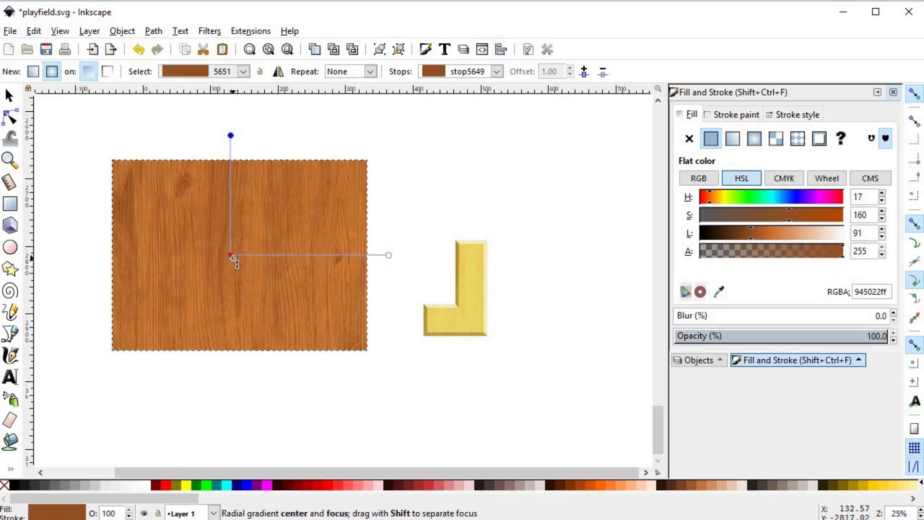
- Lighten the gradient's center stop to lightness 129 and saturation 162
click(230, 255)
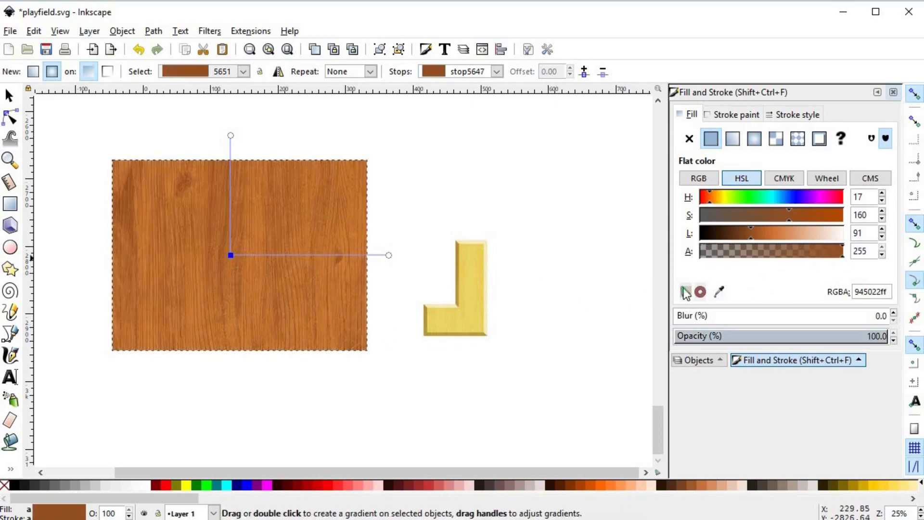
click(772, 234)
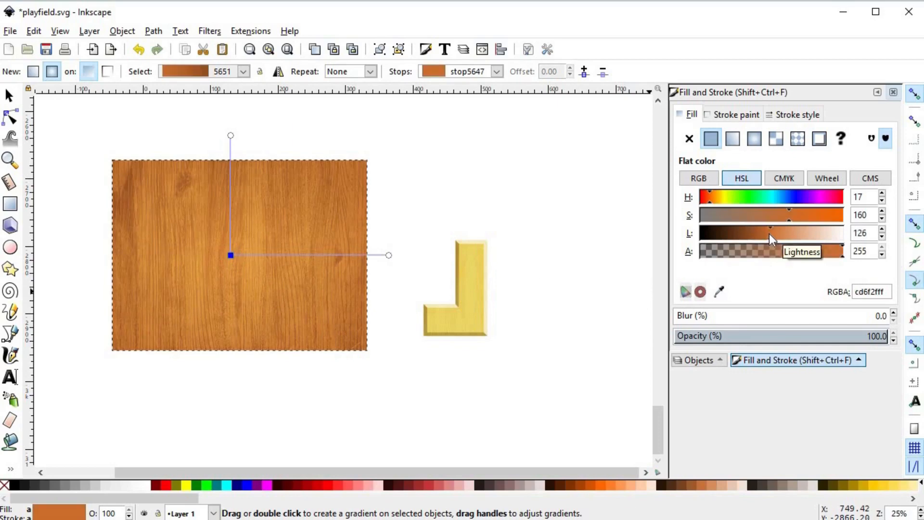
click(773, 233)
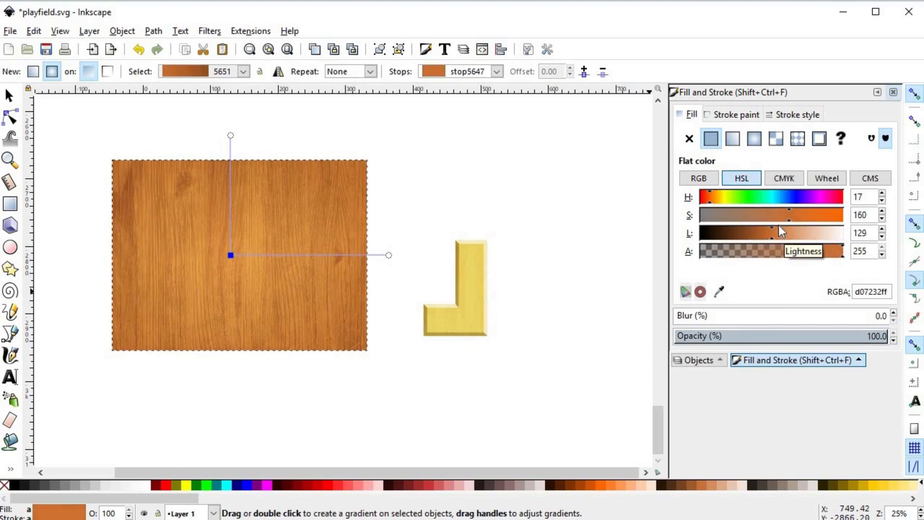
drag(802, 221, 789, 217)
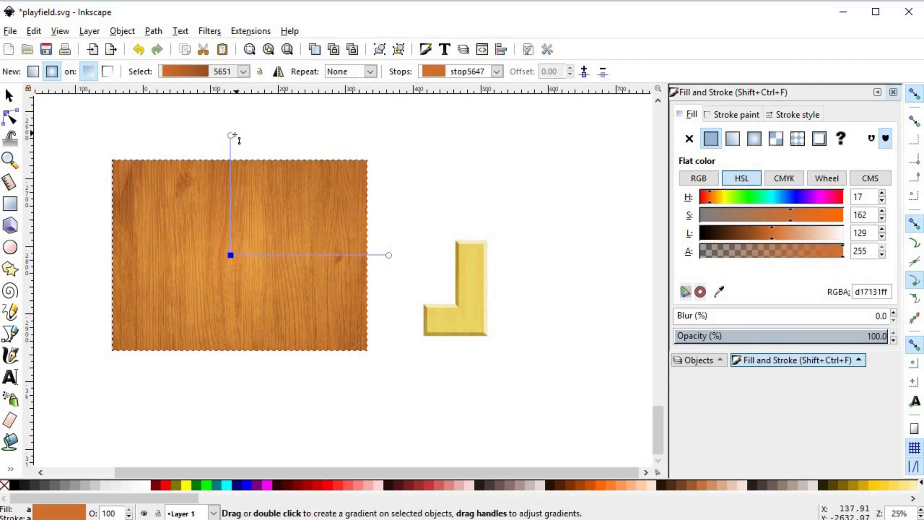
- Shorten both gradient radii to about the panel's edges and set the outer stop's saturation to 151
drag(231, 136, 233, 165)
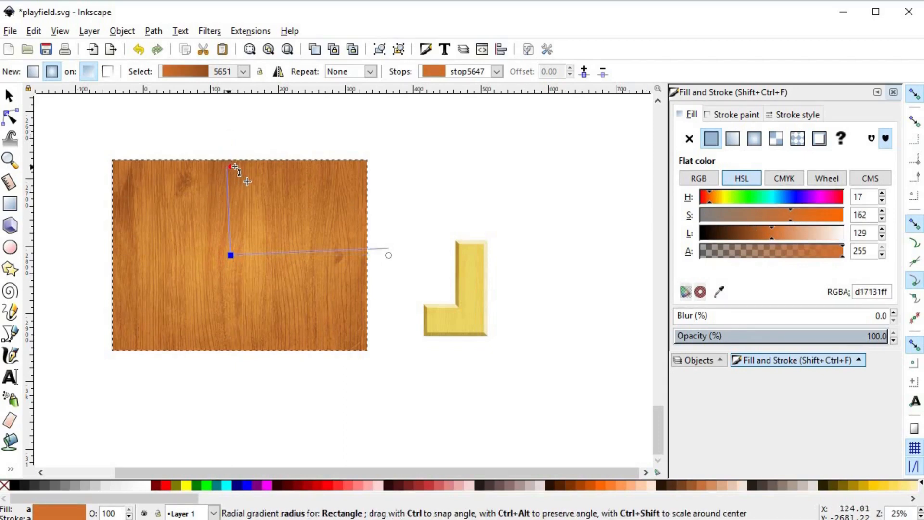
mouse_move(233, 256)
mouse_down()
mouse_move(243, 264)
mouse_move(232, 254)
mouse_up()
drag(391, 260, 369, 259)
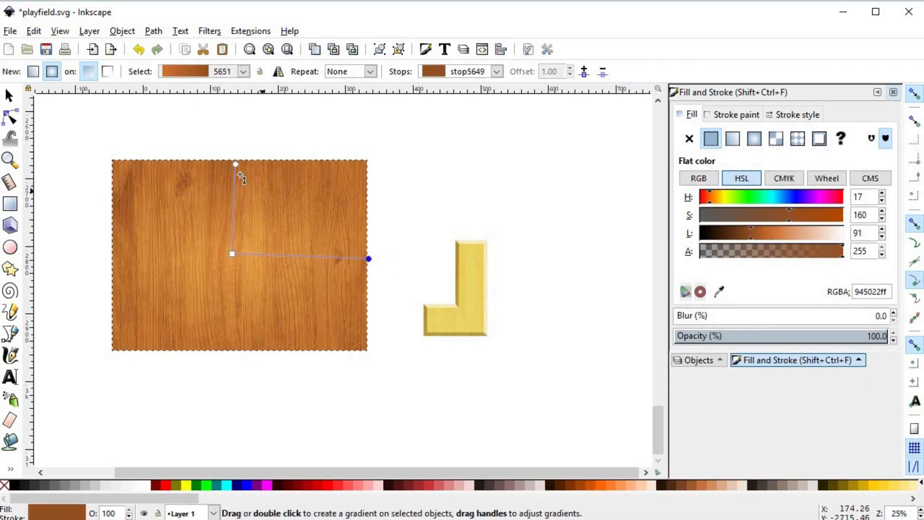
click(235, 164)
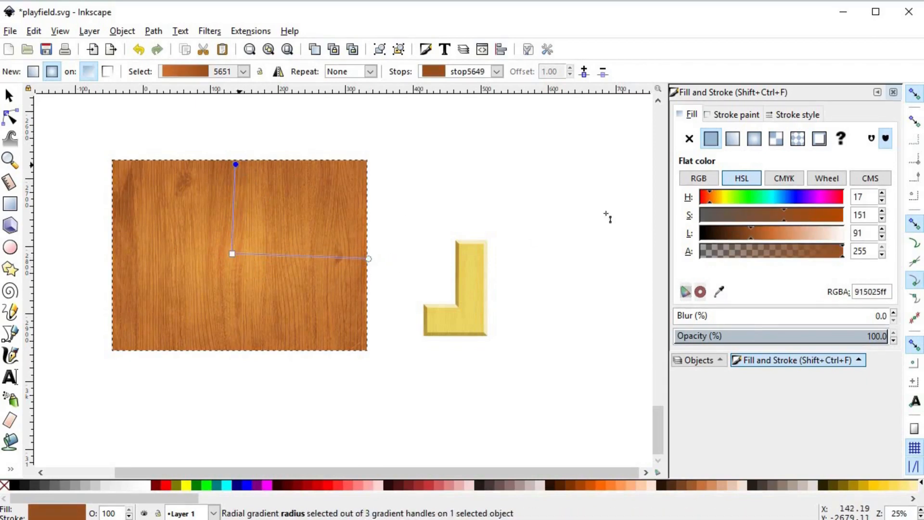
drag(697, 253, 883, 253)
- Brighten the gradient's center stop to saturation 179 and lightness 135, and clear the selection
click(232, 254)
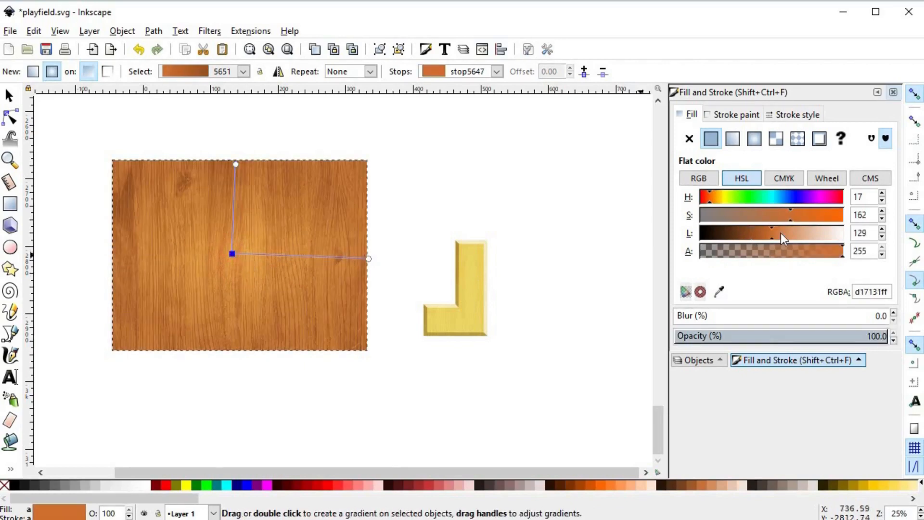
drag(783, 236, 776, 236)
click(800, 216)
key(s)
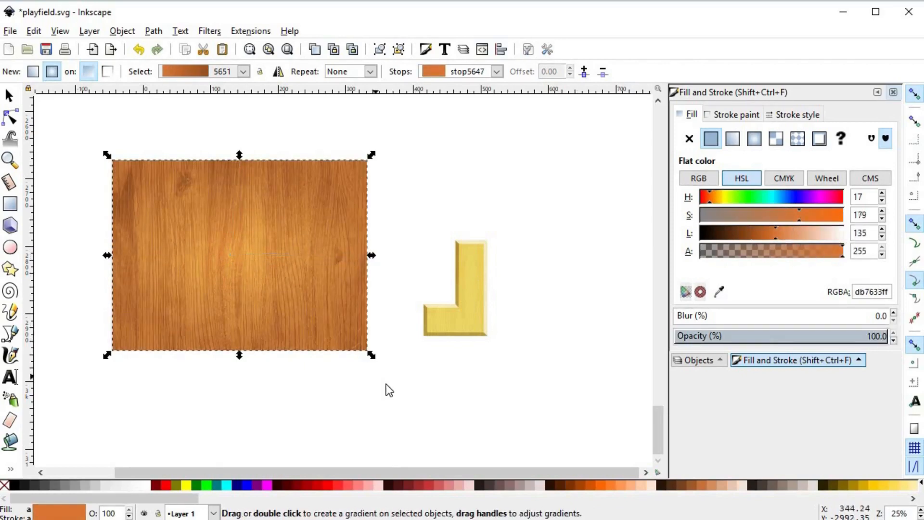
click(390, 390)
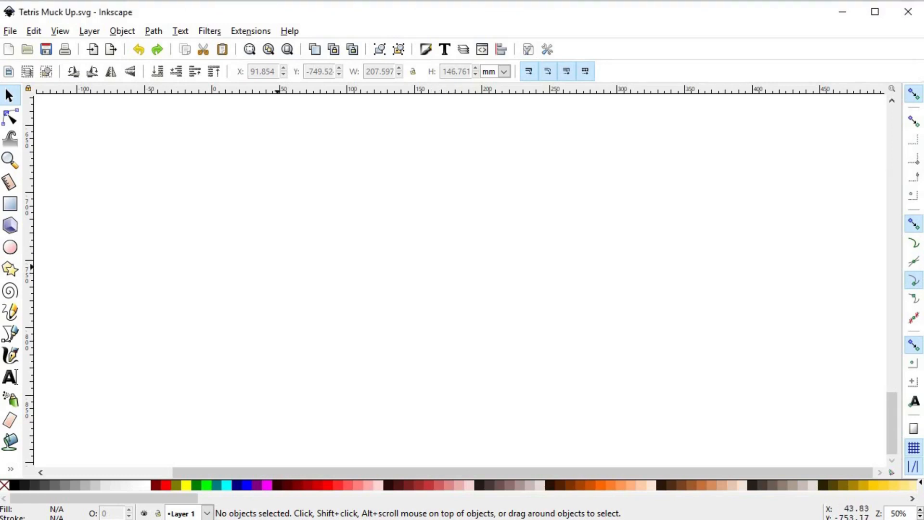
- Draw a gray rectangle about 185 by 116 mm on the empty canvas and switch its size units to pixels
click(10, 203)
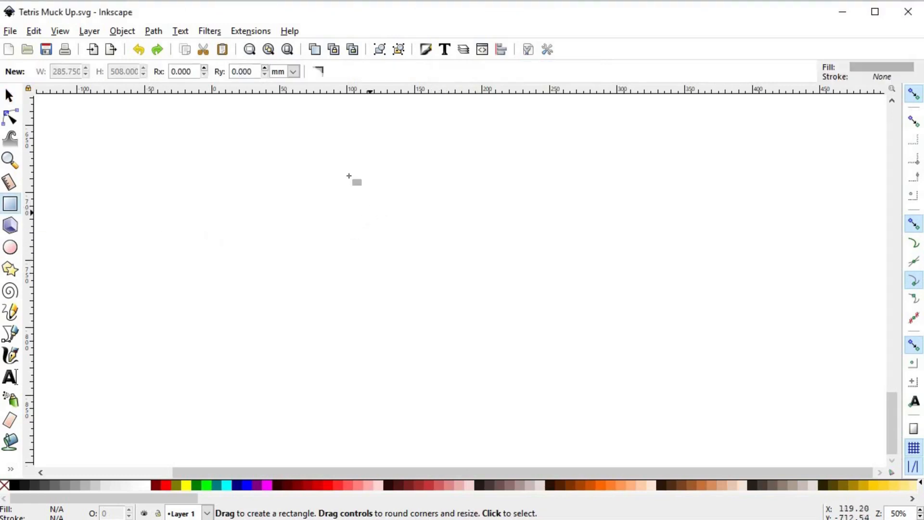
drag(348, 176, 599, 333)
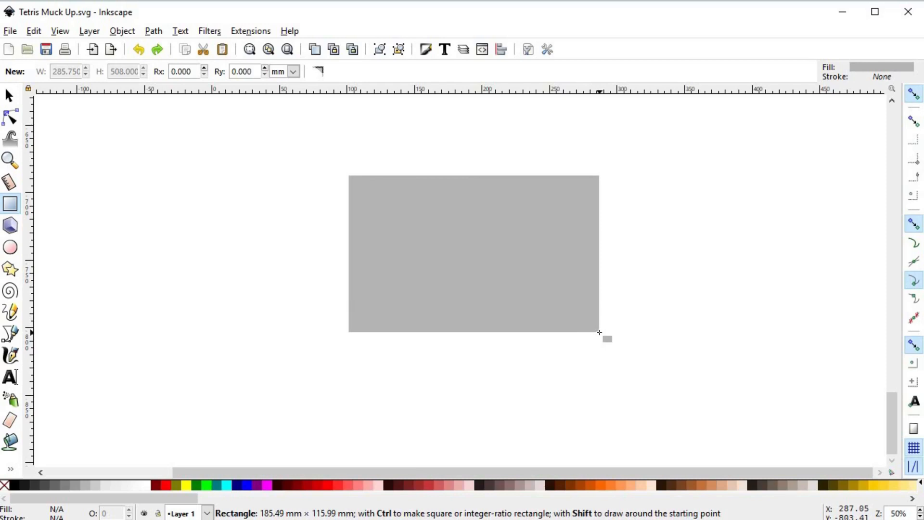
drag(600, 332, 600, 332)
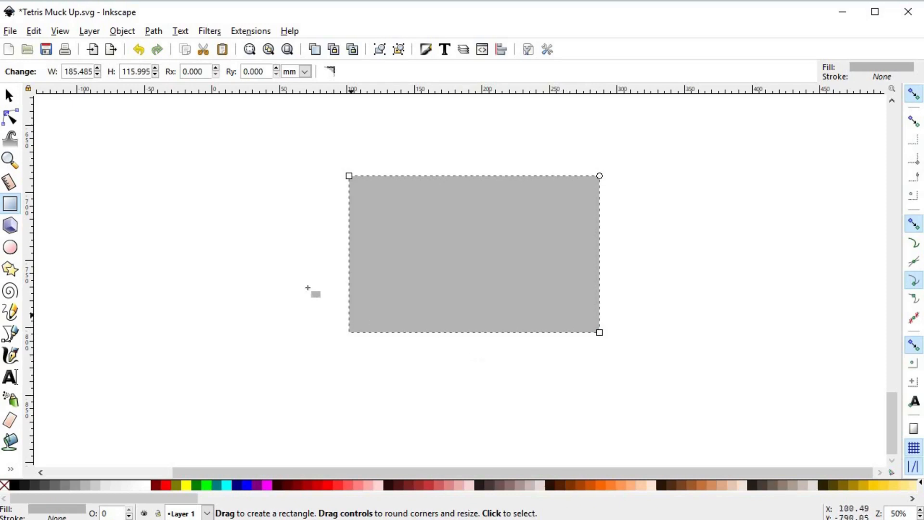
click(305, 72)
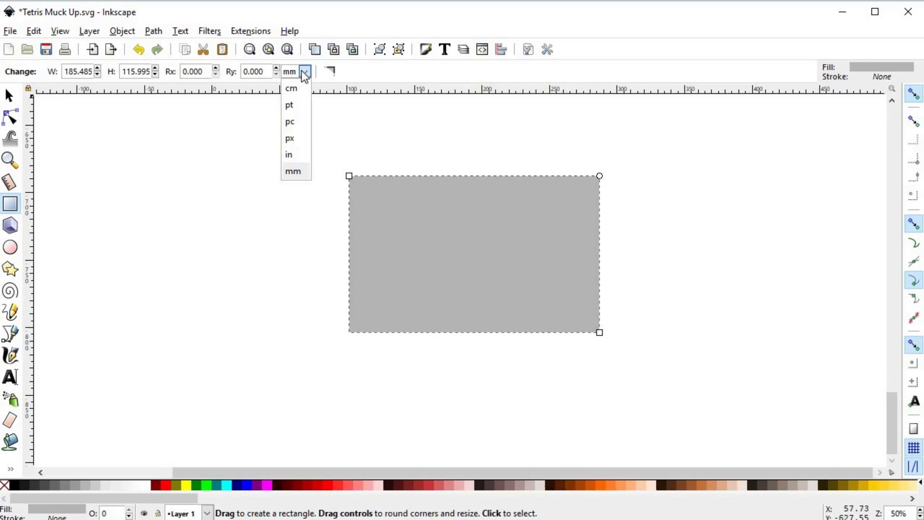
click(303, 140)
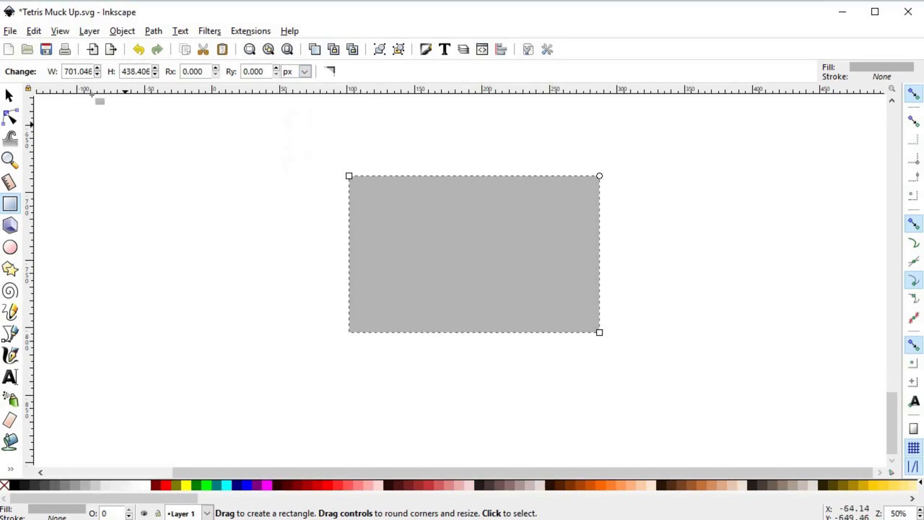
- Set the rectangle's size to 1080 by 1920 px as the game screen background, and clear the selection
double_click(86, 76)
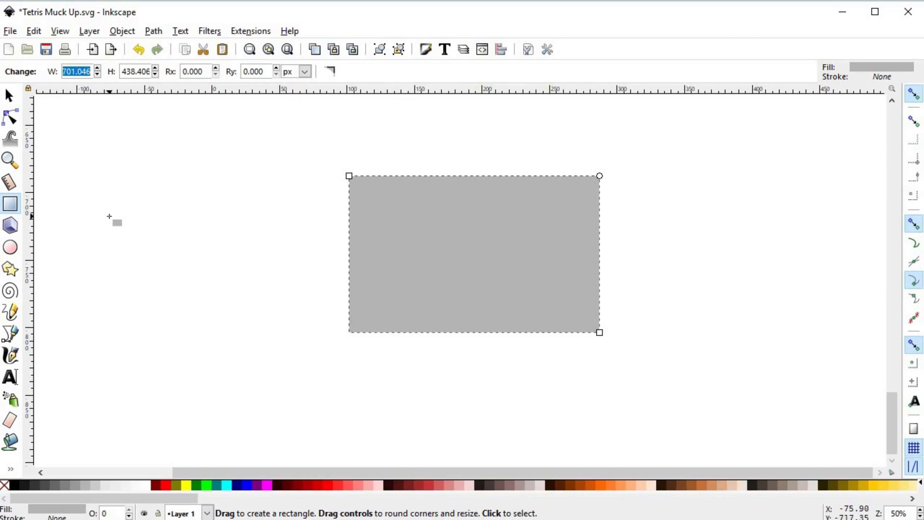
text(18)
key(Left)
text(00)
key(Return)
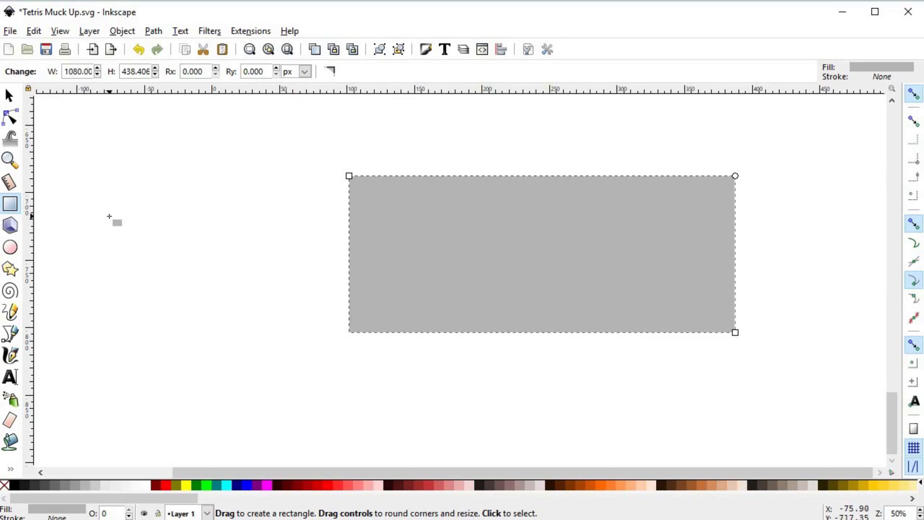
double_click(129, 76)
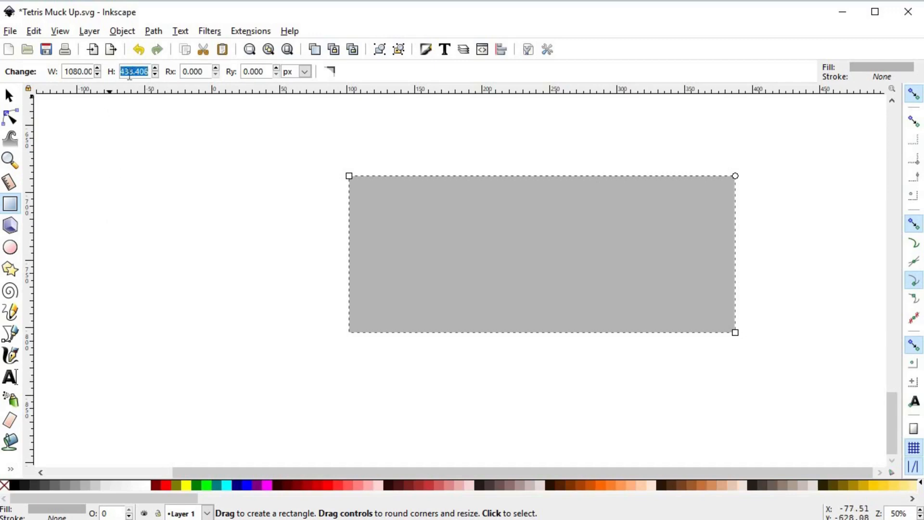
text(1920)
key(Return)
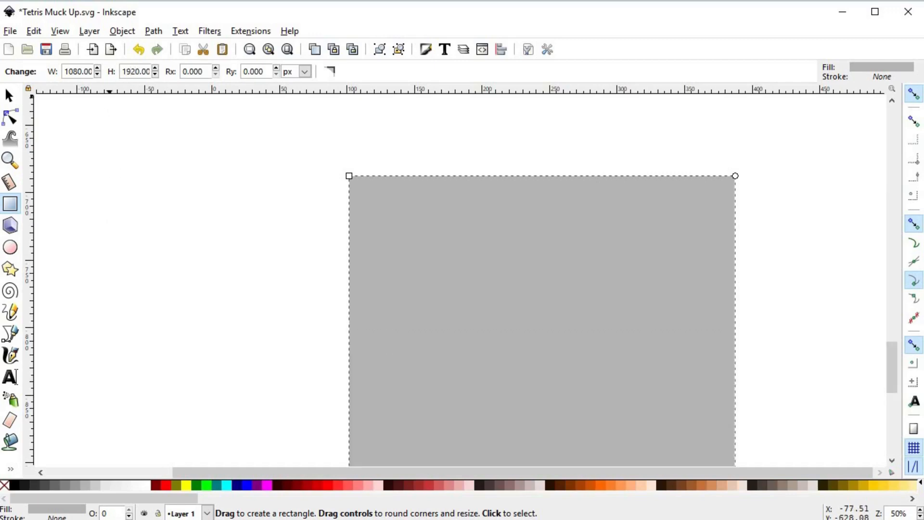
click(9, 95)
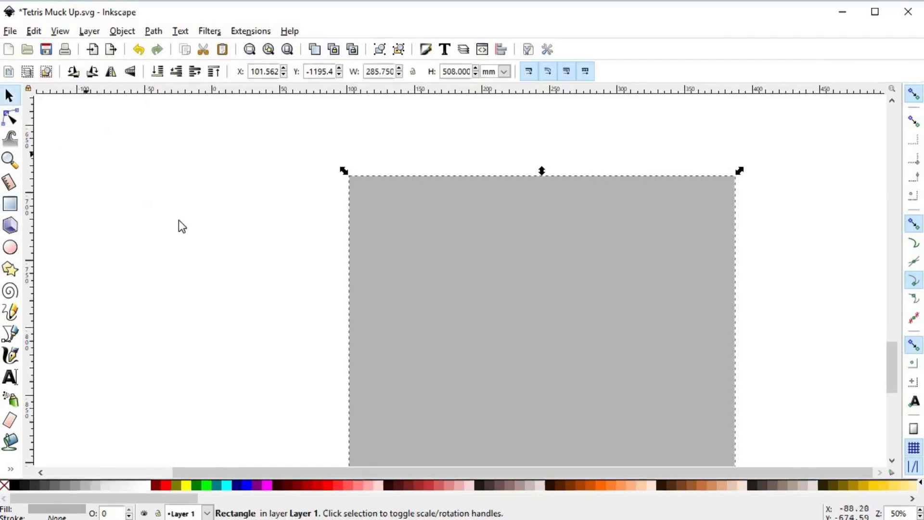
click(178, 221)
- Duplicate the background rectangle, flatten the copy into a header bar about 37 mm high along its upper edge, and fill it darker gray
scroll(348, 284, down, 2)
key(space)
drag(362, 236, 330, 135)
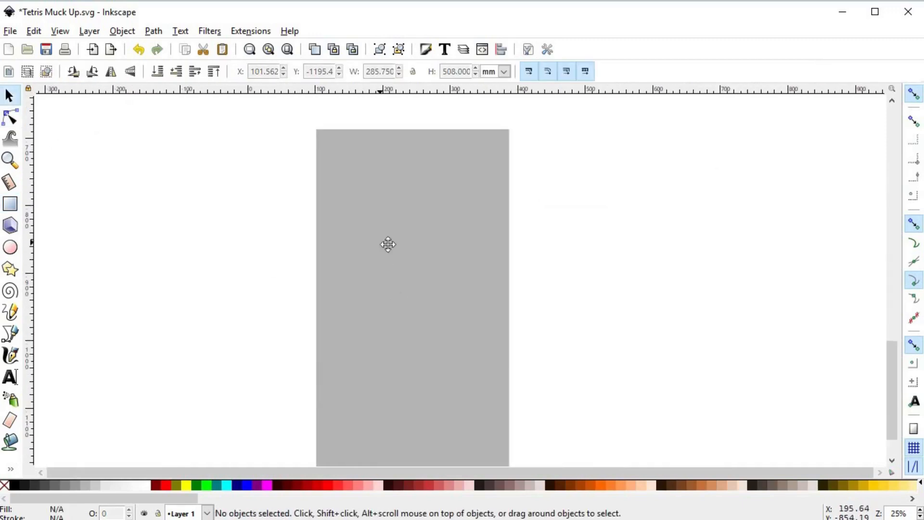
drag(388, 244, 396, 233)
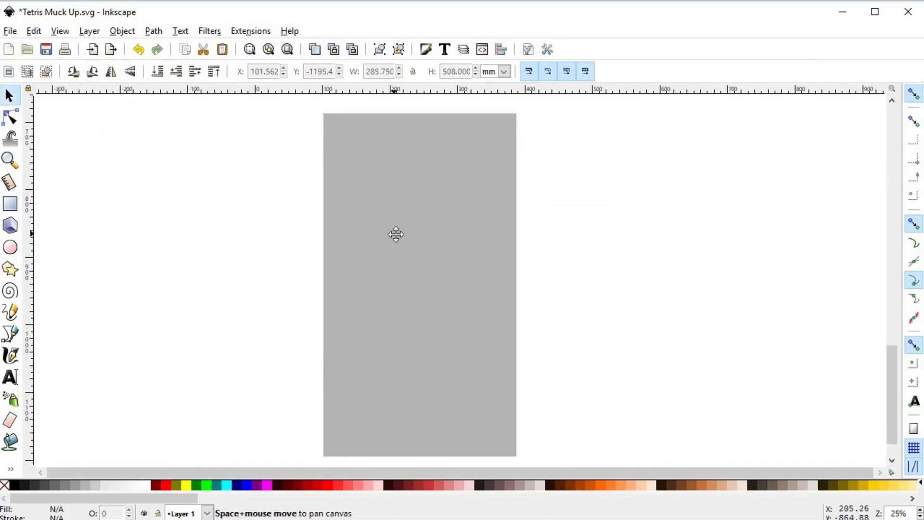
click(487, 251)
key(ctrl+d)
drag(427, 460, 435, 197)
click(66, 485)
- Duplicate the header bar and reshape the copy into a playfield panel about 342 mm tall on the background's left side
key(ctrl+d)
drag(525, 195, 425, 218)
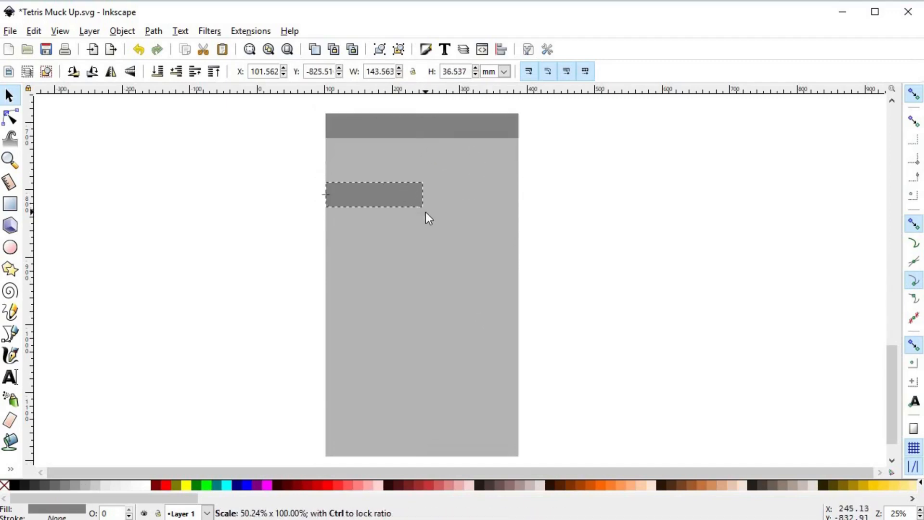
drag(377, 179, 376, 157)
drag(375, 213, 374, 397)
drag(376, 265, 387, 265)
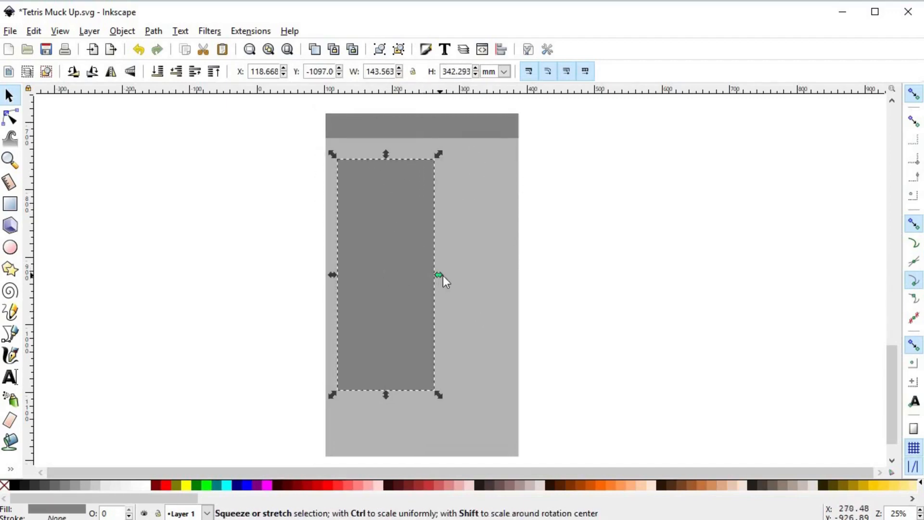
drag(442, 276, 446, 275)
- Duplicate the playfield panel to its right with snapping off, then narrow the copy to about 84 mm and shorten it to about half its height
key(ctrl+d)
drag(375, 253, 500, 245)
key(shift+5)
drag(558, 277, 508, 285)
drag(473, 251, 470, 251)
drag(478, 395, 480, 279)
- Duplicate the side panel into three smaller, evenly spaced panels stacked beneath it
key(ctrl+d)
drag(466, 207, 479, 328)
key(ctrl+d)
drag(471, 298, 471, 343)
key(ctrl+d)
drag(465, 345, 465, 388)
- Compress the four-panel side column vertically and stretch the playfield downward so both are about 355 mm tall
drag(547, 428, 432, 150)
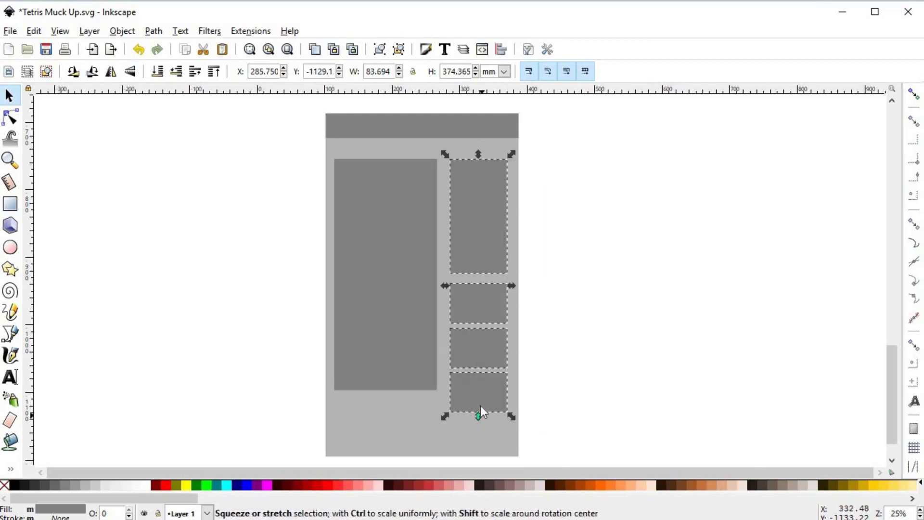
drag(481, 414, 479, 394)
shift+click(337, 241)
drag(421, 395, 420, 405)
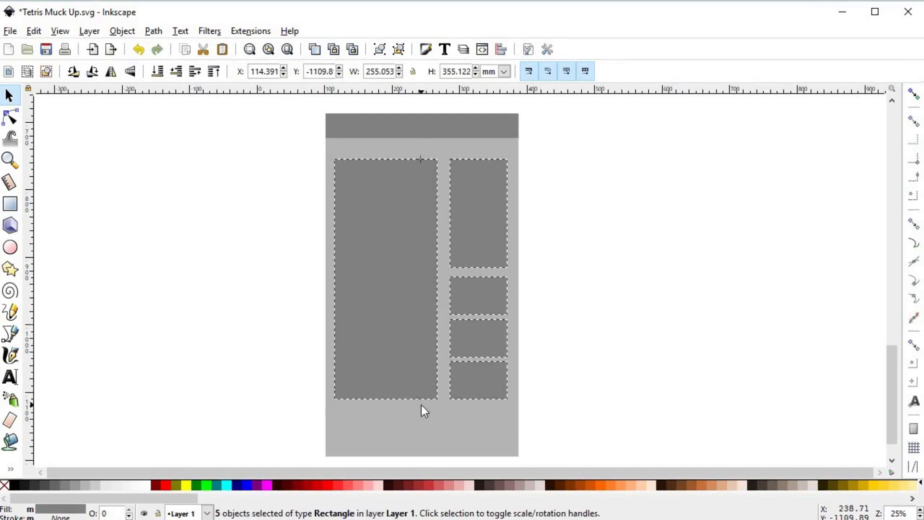
click(421, 409)
- Widen and shorten the playfield panel, and move the four-panel column closer to the background's right edge
click(383, 301)
drag(440, 281, 453, 281)
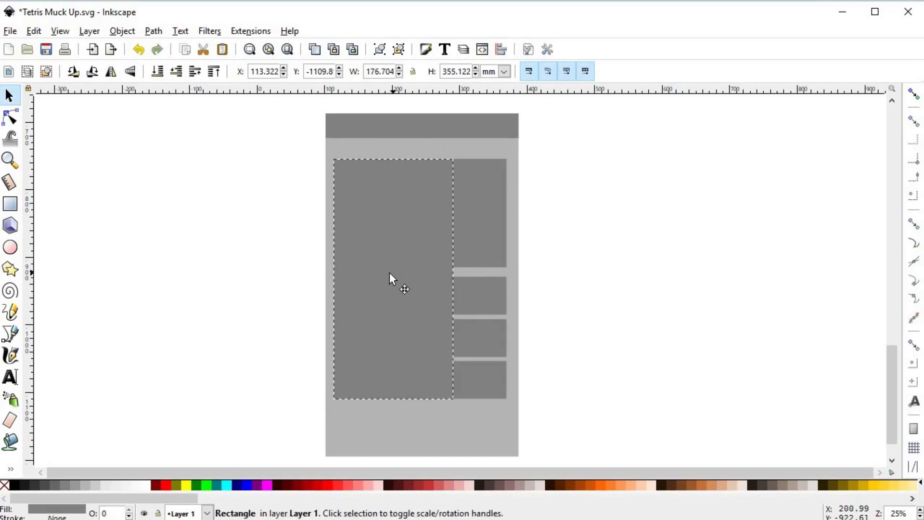
drag(456, 401, 447, 340)
drag(561, 147, 430, 417)
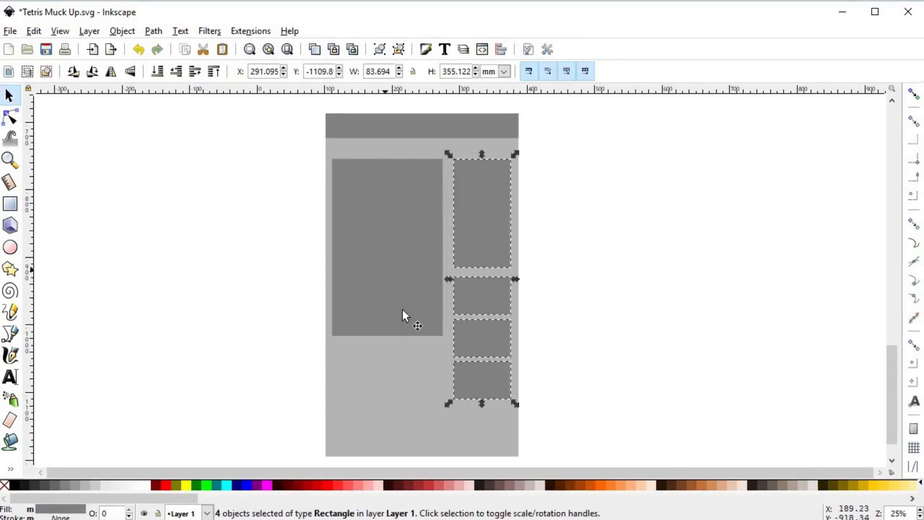
click(403, 315)
drag(449, 340, 396, 432)
- Duplicate the lowest side panel into a row of three button shapes about 53 by 56 mm beneath the playfield
click(469, 381)
key(ctrl+d)
key(ctrl+d)
key(ctrl+d)
drag(392, 433, 433, 434)
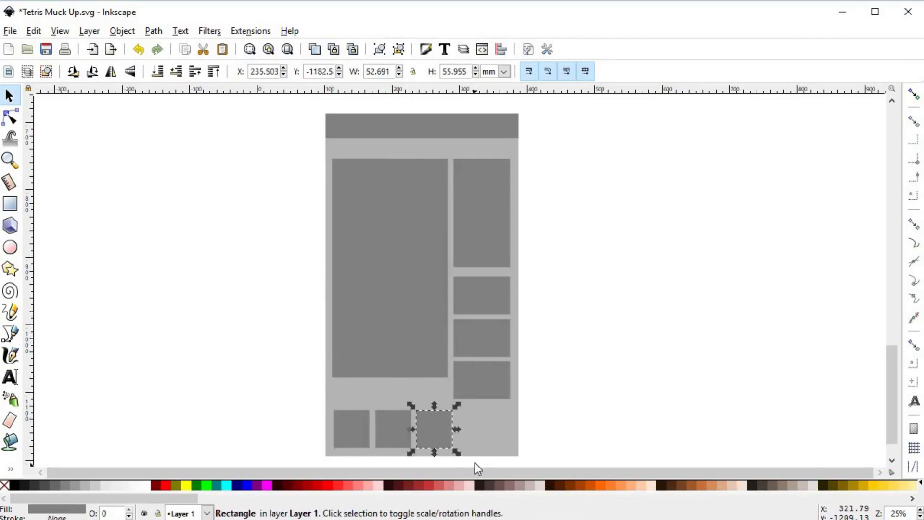
- Scale down the button row and duplicate its squares to form four buttons at the lower left and one at the lower right
drag(475, 463, 330, 404)
drag(456, 451, 497, 430)
click(410, 427)
key(ctrl+d)
key(ctrl+d)
drag(543, 407, 328, 452)
drag(378, 431, 378, 439)
key(Escape)
- Delete the playfield panel and draw a replacement rectangle of 500 by 1000 px beside the mockup
click(389, 270)
key(Delete)
click(10, 204)
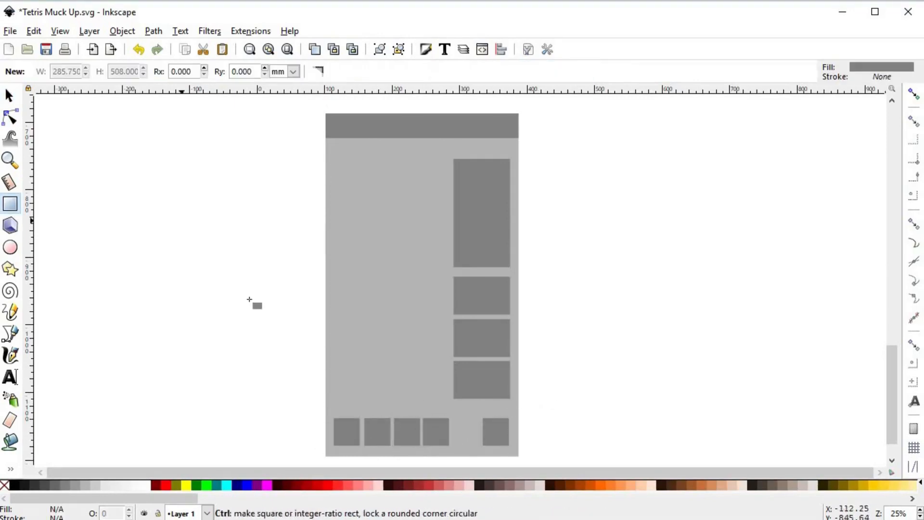
drag(182, 220, 281, 320)
triple_click(77, 71)
text(500)
key(Return)
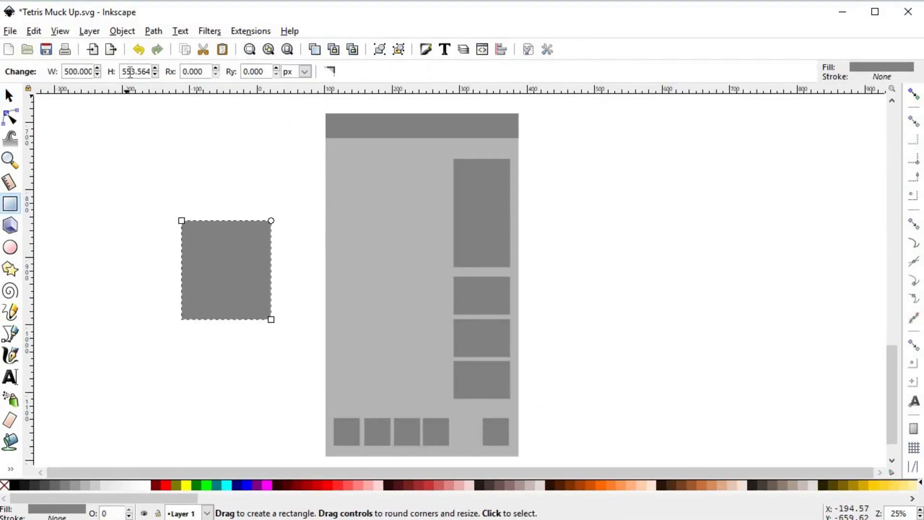
triple_click(130, 72)
text(1000)
key(Return)
- Place the new rectangle in the playfield area, scale it proportionally to fill the space, and fit the side column to its height
click(9, 95)
drag(215, 297, 369, 235)
drag(427, 342, 466, 213)
click(406, 307)
mouse_move(483, 384)
mouse_down()
mouse_move(483, 374)
mouse_move(483, 400)
mouse_up()
drag(548, 415, 243, 117)
- Increase the header bar's height to about 43 mm and move the panels and the button row slightly upward
click(430, 133)
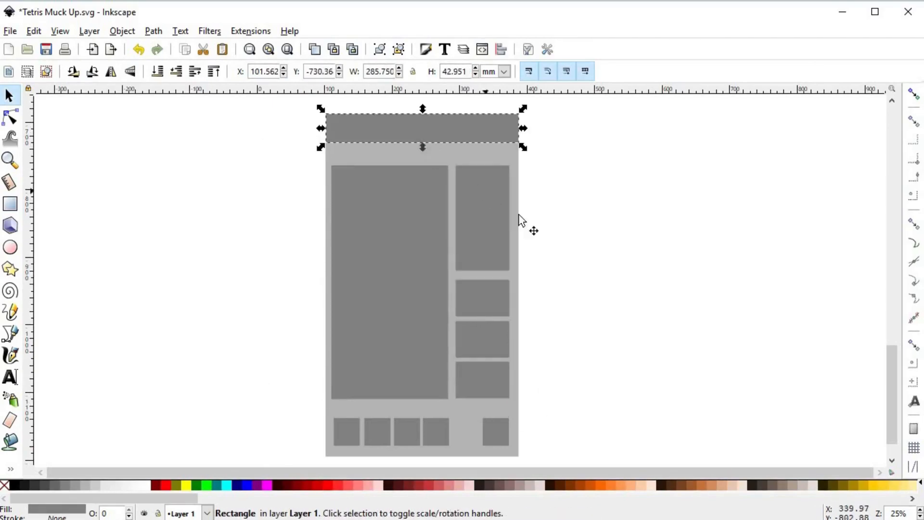
drag(397, 327, 398, 320)
drag(313, 392, 541, 449)
drag(386, 430, 386, 423)
click(576, 334)
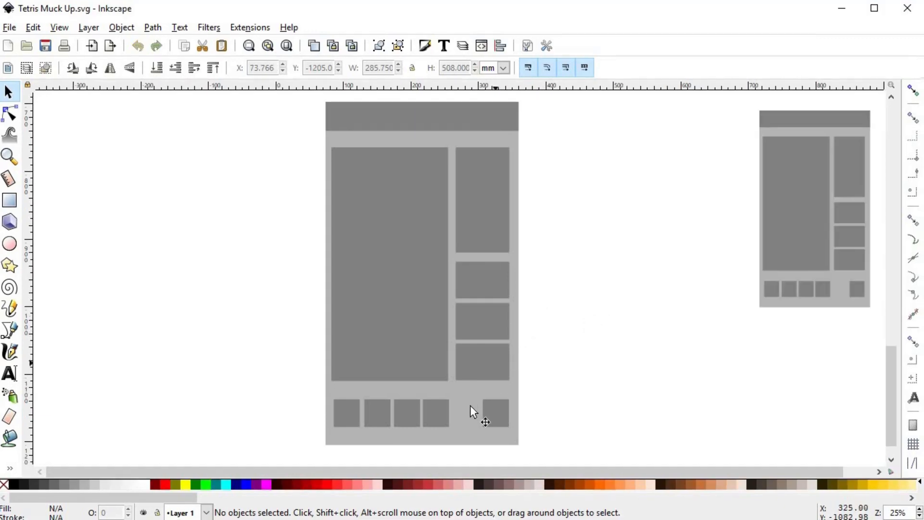
- Fill the background rectangle with a medium blue of hue 164, saturation 150 and lightness 151
click(466, 409)
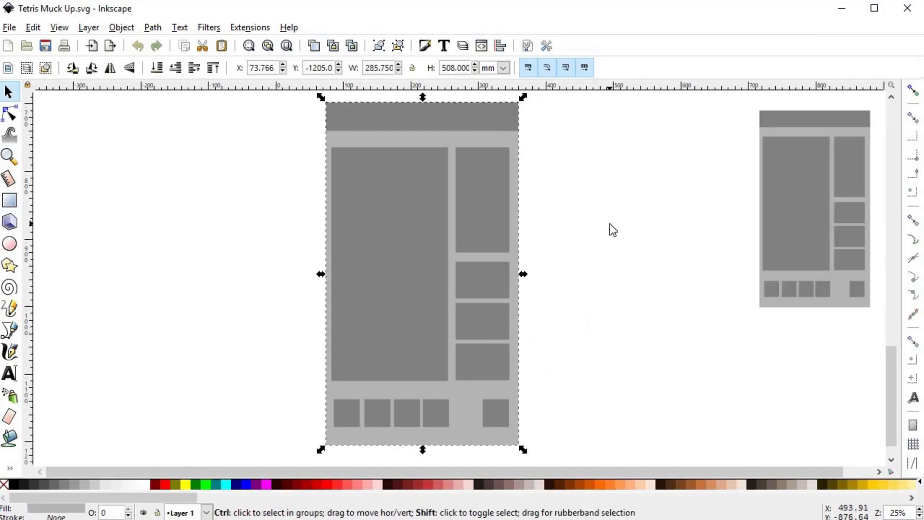
key(ctrl+shift+f)
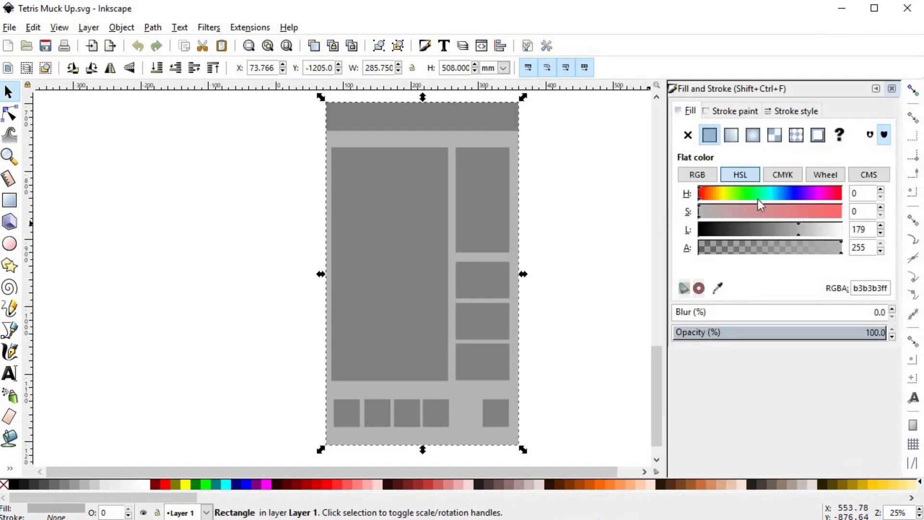
click(793, 193)
click(784, 226)
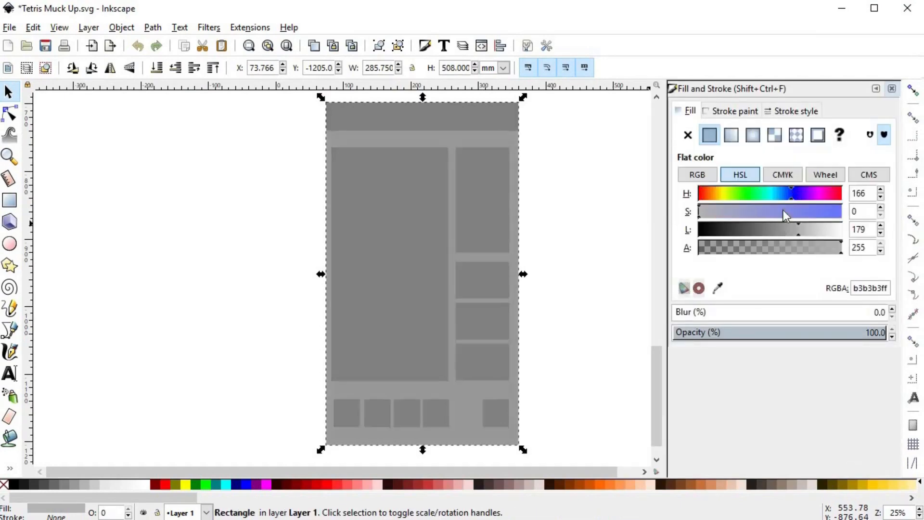
click(784, 211)
click(791, 194)
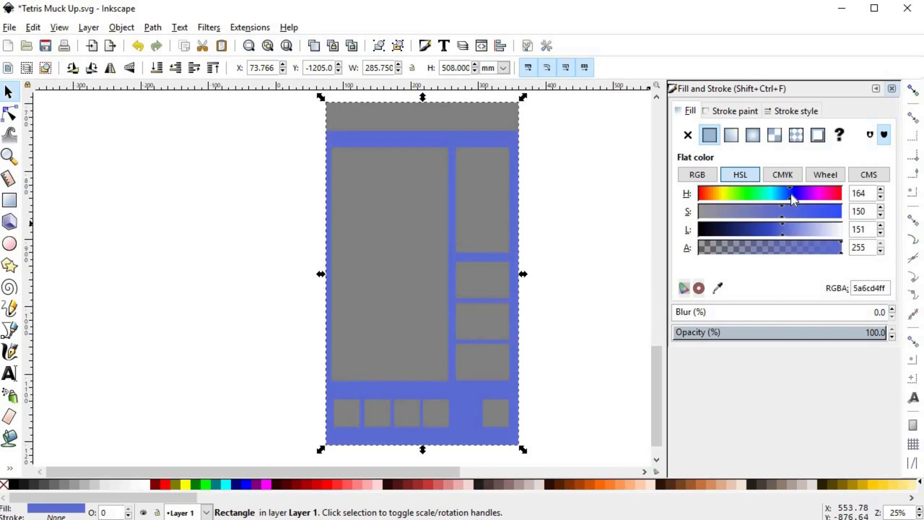
- Darken the background's fill to navy with saturation 194 and lightness 49, and clear the selection
click(810, 214)
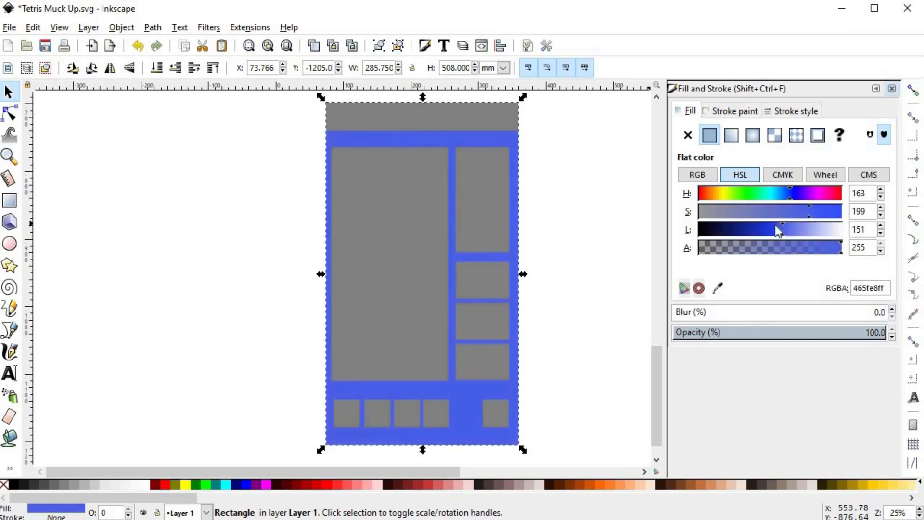
click(740, 232)
click(726, 233)
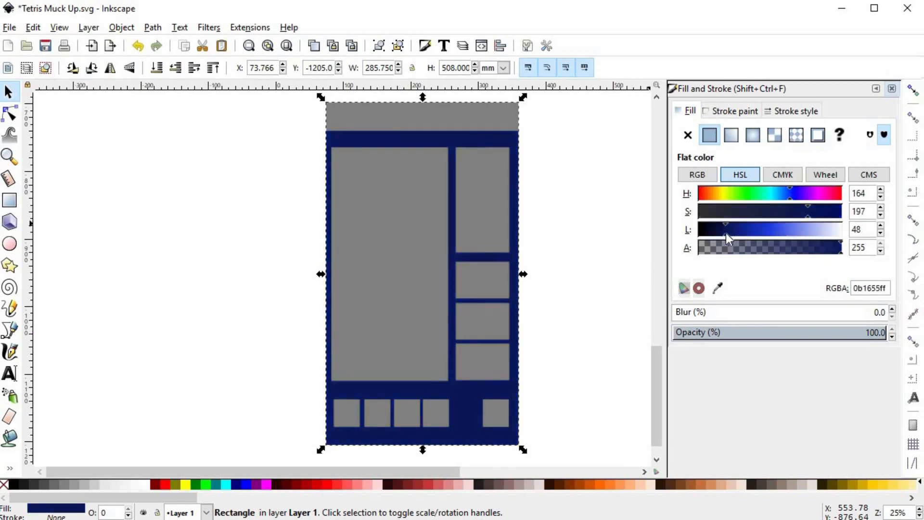
click(727, 233)
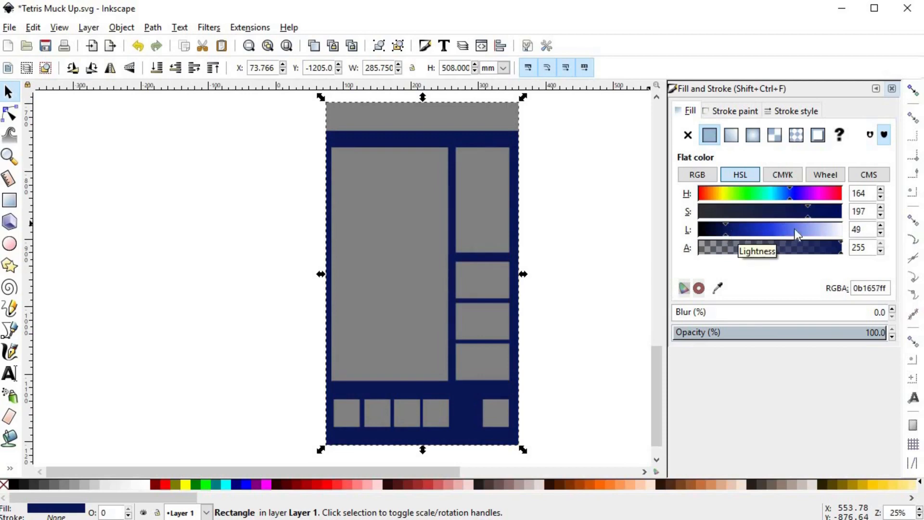
click(808, 212)
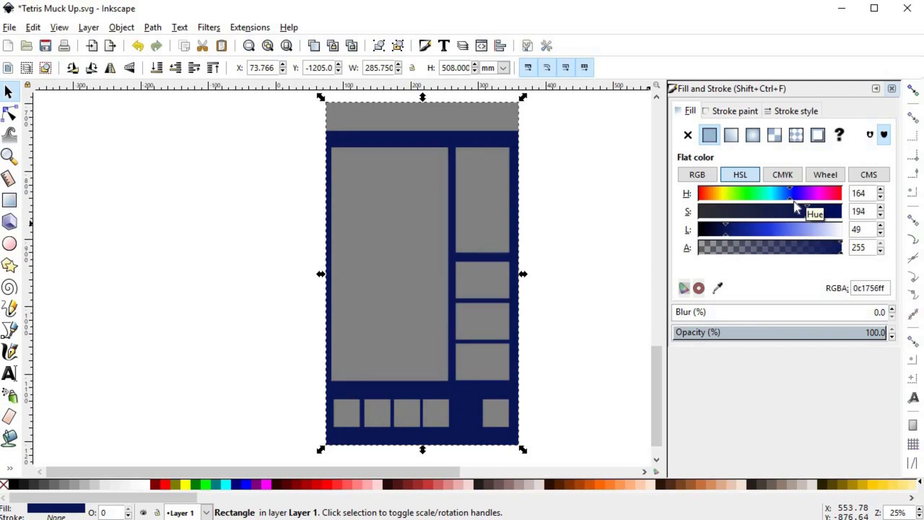
click(544, 186)
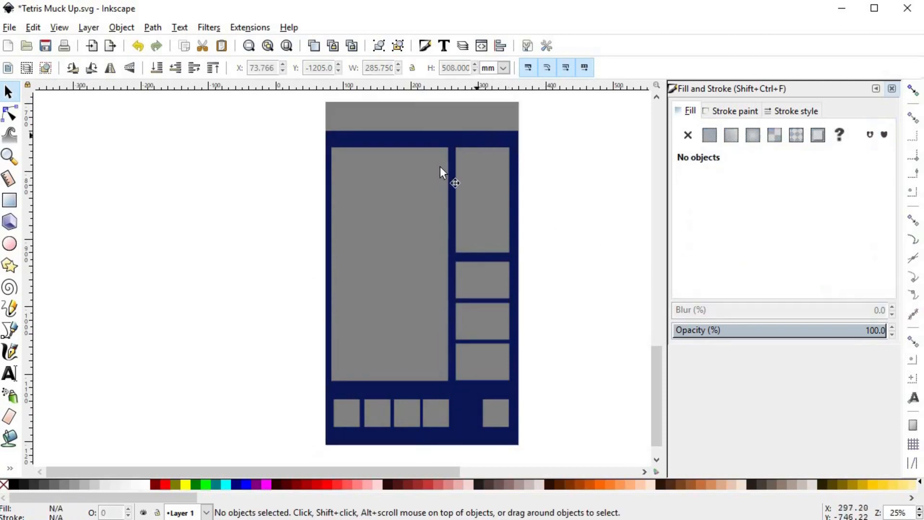
- Fill the header bar with a light blue of hue 162, saturation 134 and lightness 179
click(450, 115)
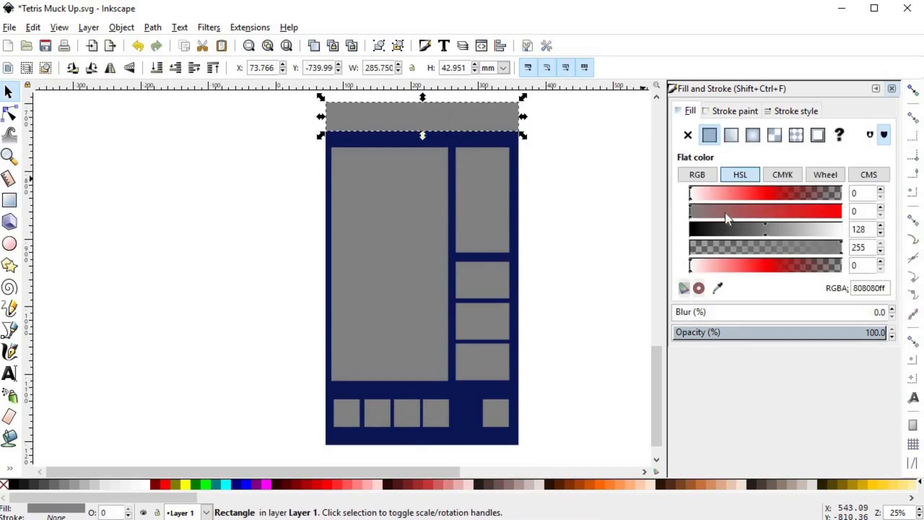
click(789, 195)
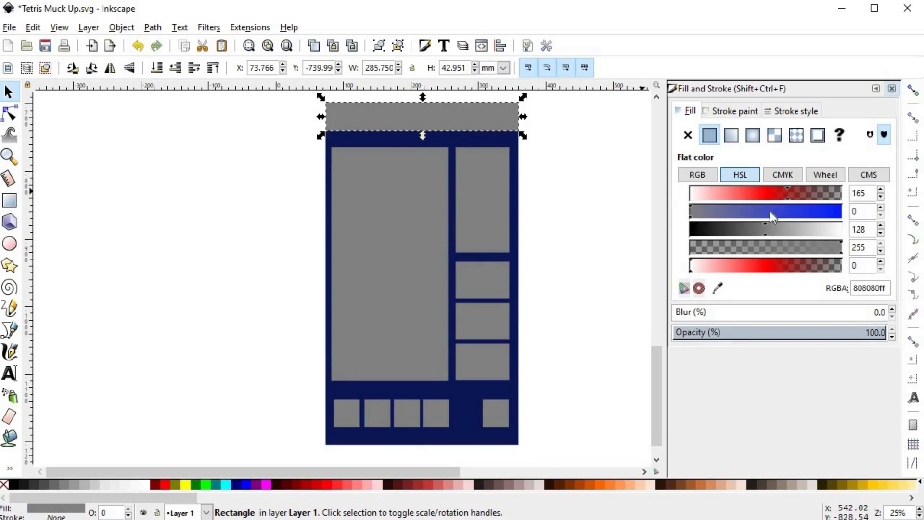
click(770, 211)
drag(776, 232, 795, 230)
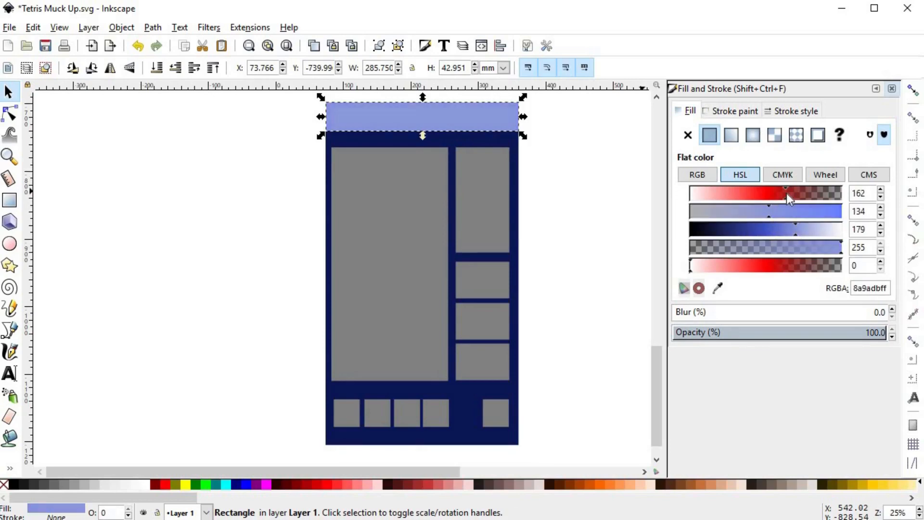
- Change the header bar's fill to a lighter sky blue with hue 147 and saturation 170
click(778, 194)
click(790, 213)
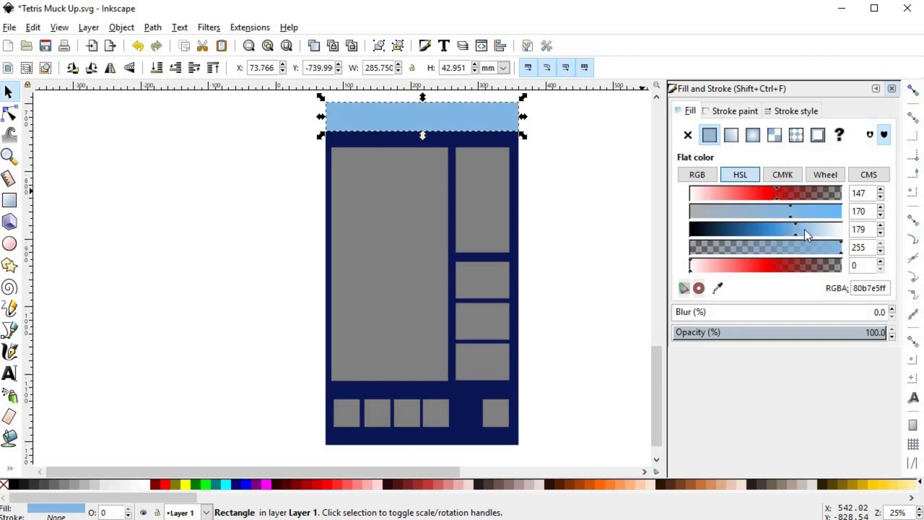
click(807, 229)
- Copy the header's light blue fill onto the tall side panel
click(466, 151)
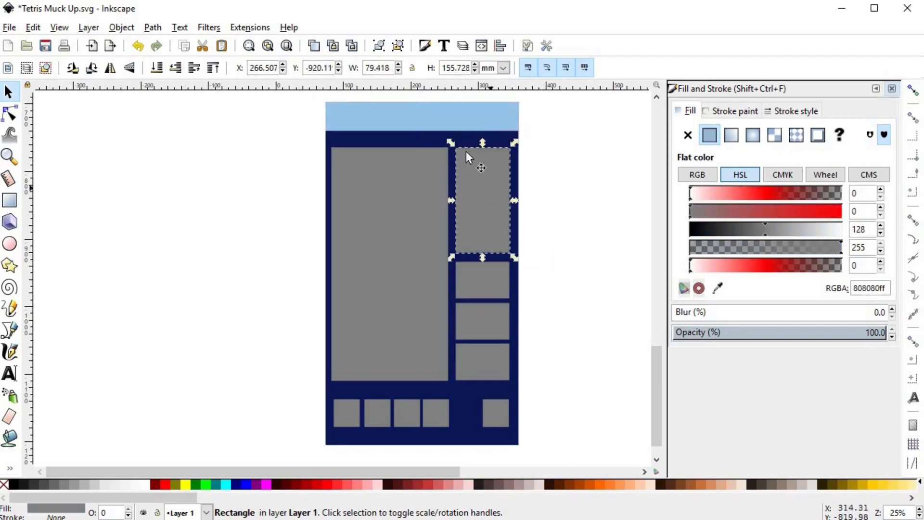
key(d)
click(466, 126)
key(space)
- Apply the same light blue fill to the three small side panels and the five square buttons, and clear the selection
click(483, 279)
shift+click(491, 318)
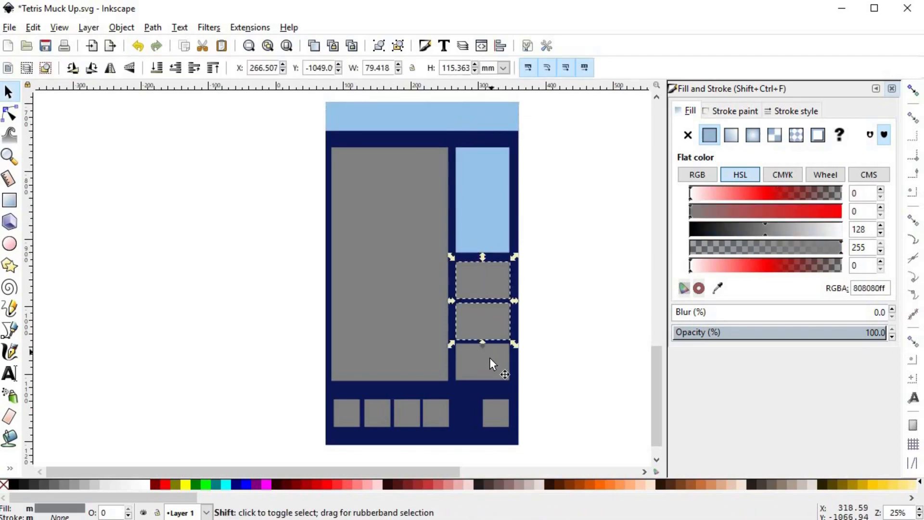
shift+click(490, 358)
shift+click(496, 413)
shift+click(436, 413)
shift+click(408, 414)
shift+click(378, 413)
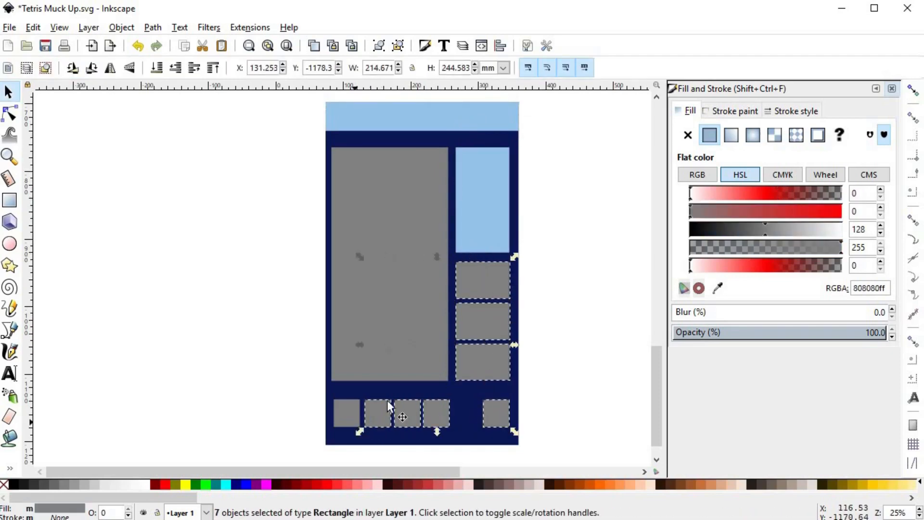
key(d)
click(485, 226)
key(space)
key(Escape)
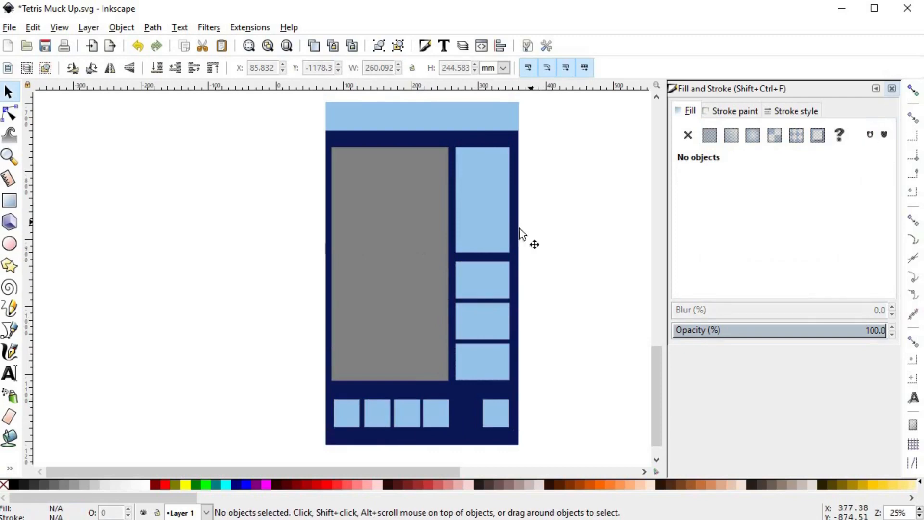
click(395, 242)
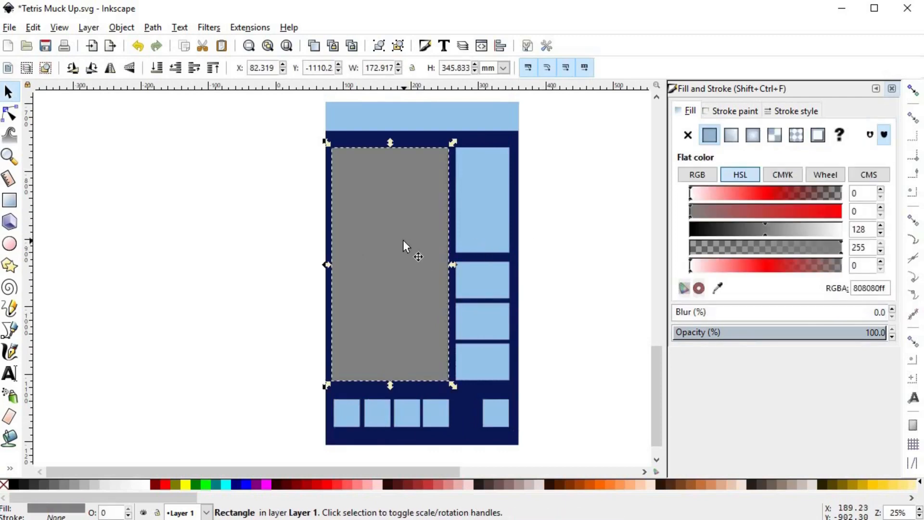
key(space)
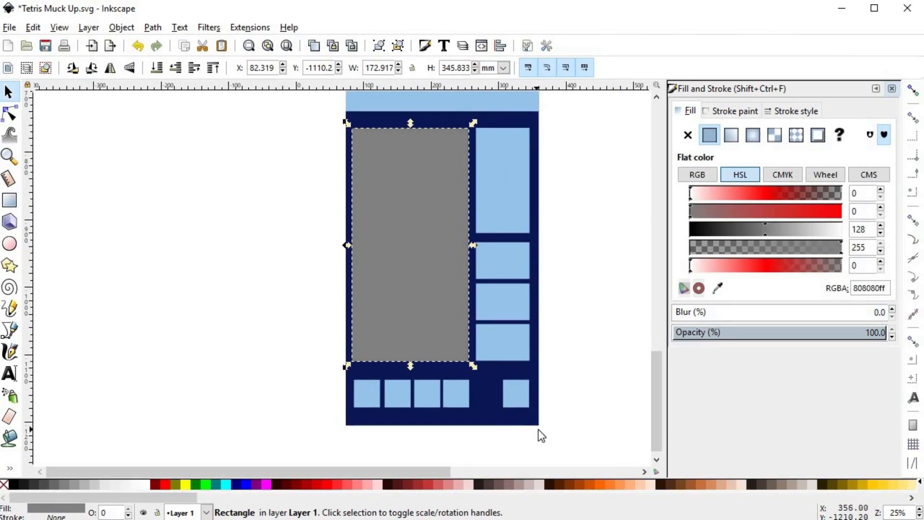
click(238, 277)
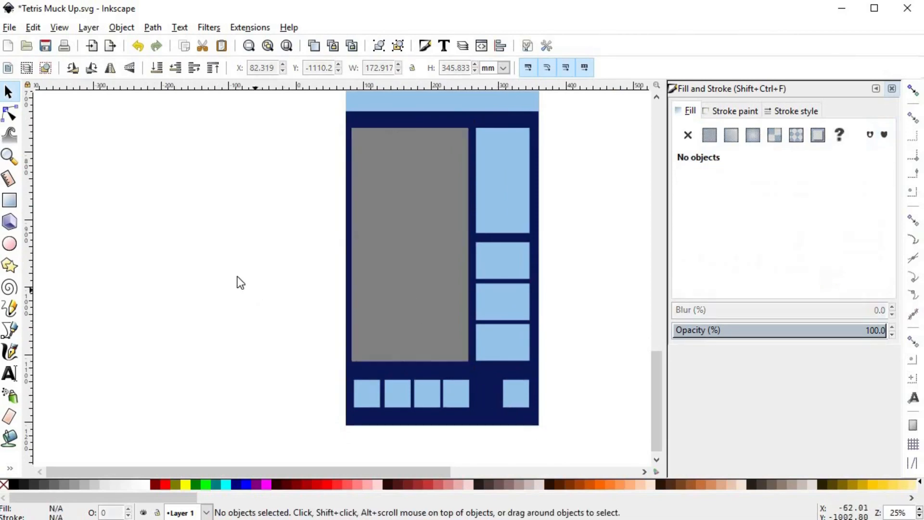
- Draw a square of about 28 mm in the empty area beside the mockup and remove its fill
key(space)
click(11, 202)
mouse_move(198, 225)
mouse_down()
mouse_move(259, 286)
mouse_move(221, 249)
mouse_up()
key(space)
click(5, 484)
scroll(207, 235, up, 6)
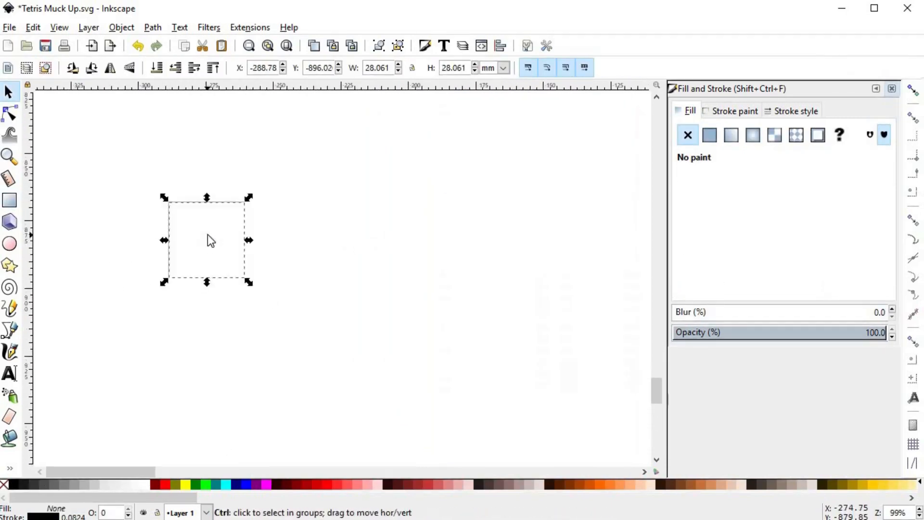
scroll(214, 246, down, 3)
- Switch the square's stroke width unit to pixels and set the width to 1 px
click(795, 111)
click(826, 133)
click(803, 201)
double_click(776, 134)
text(10)
key(Return)
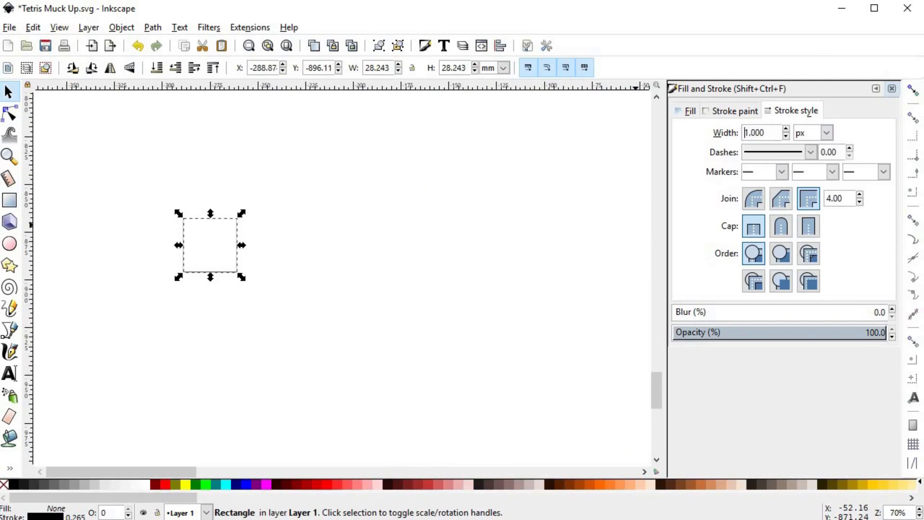
- Shrink the square to about 9.5 mm with a stroke width of 1 px, and clear the selection
drag(241, 276, 205, 241)
double_click(755, 133)
text(1)
key(Return)
click(200, 243)
- Reselect the small square and thicken its stroke to 2 px and finally 3 px
scroll(200, 243, down, 5)
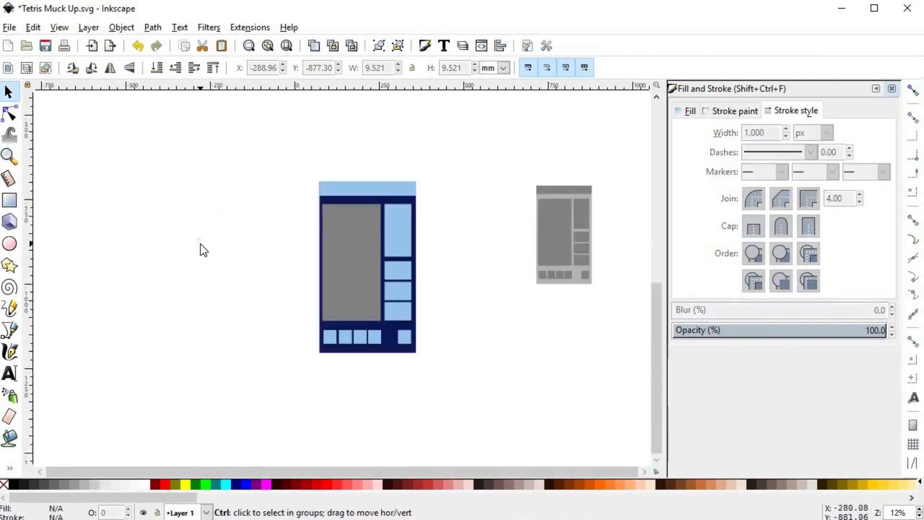
scroll(200, 243, up, 4)
drag(167, 174, 262, 260)
scroll(197, 235, up, 8)
scroll(231, 215, down, 4)
double_click(755, 132)
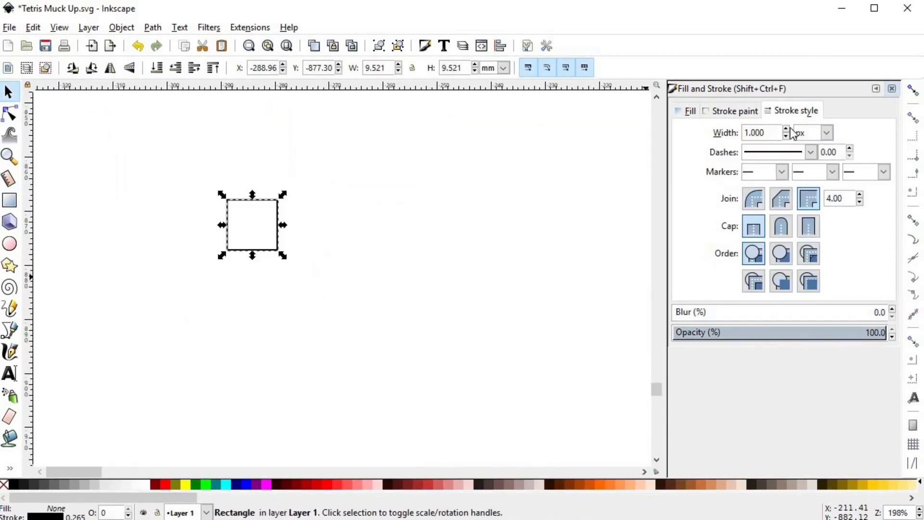
text(2)
key(Return)
double_click(755, 133)
text(3)
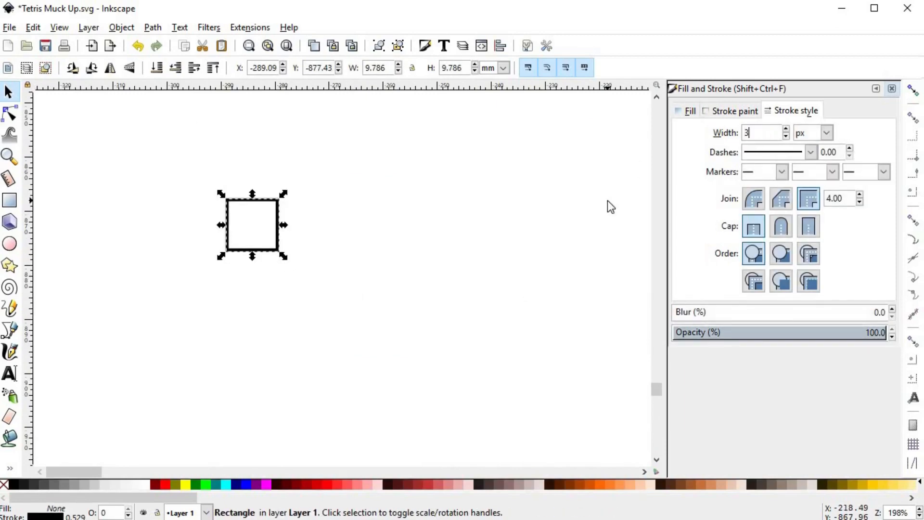
key(Return)
- Enable snapping and duplicate the square into a row of four adjoining squares
scroll(278, 323, down, 2)
scroll(255, 269, up, 1)
key(ctrl+d)
drag(234, 247, 262, 248)
key(shift+5)
drag(200, 232, 292, 292)
key(ctrl+d)
drag(246, 267, 316, 267)
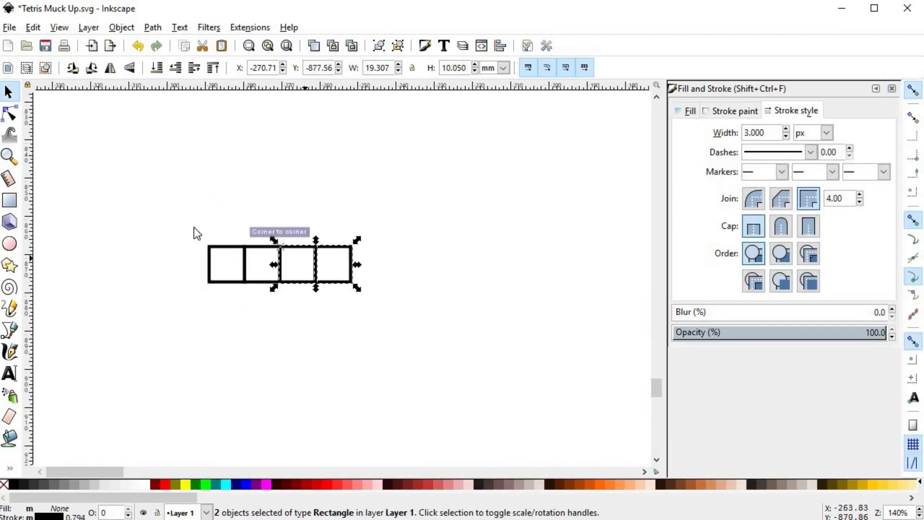
- Extend the row to ten squares by duplicating all four and one more pair, snapped end to end
drag(194, 228, 362, 294)
key(ctrl+d)
drag(244, 260, 387, 261)
drag(404, 207, 521, 313)
key(ctrl+d)
drag(441, 262, 512, 262)
click(455, 329)
key(space)
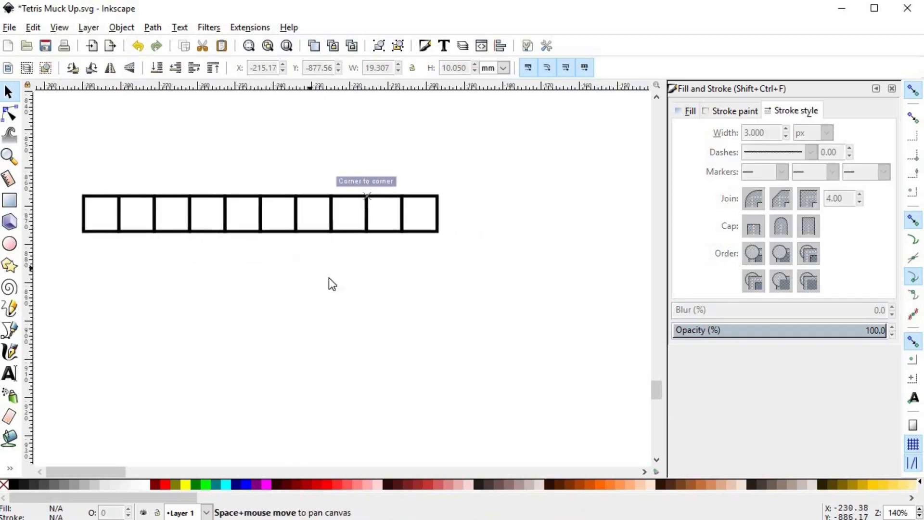
- Duplicate the ten-square row downward to build a grid of four rows
drag(87, 158, 499, 254)
key(ctrl+d)
drag(367, 177, 368, 212)
drag(87, 151, 500, 318)
key(ctrl+d)
drag(379, 190, 380, 261)
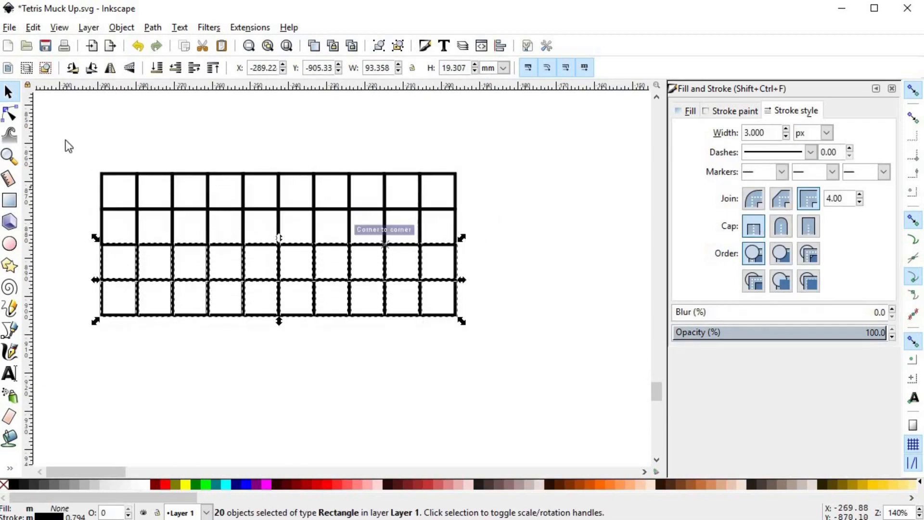
- Duplicate the four rows and snap the copy beneath them to make eight rows
drag(86, 144, 474, 340)
key(space)
scroll(476, 293, down, 2)
drag(430, 319, 435, 282)
key(space)
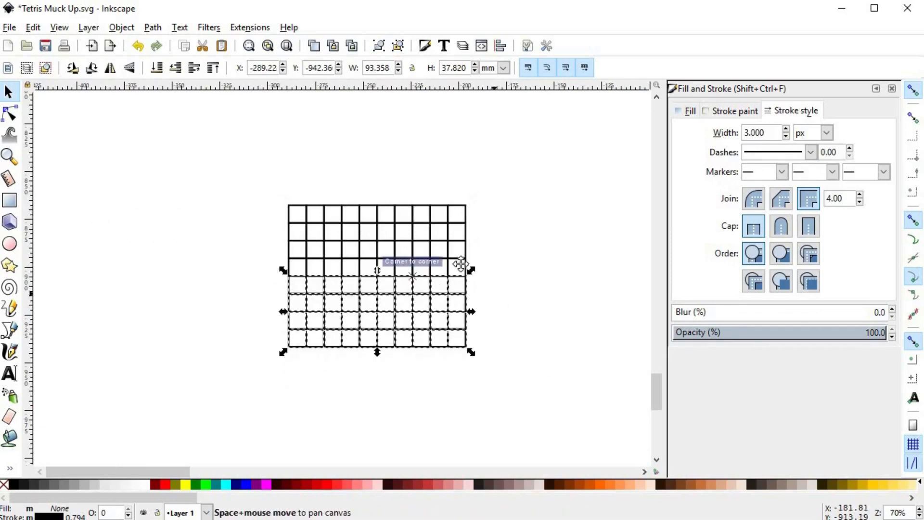
- Duplicate the eight rows and four more rows beneath the grid to complete 20 rows of ten squares
drag(227, 140, 492, 362)
key(ctrl+d)
drag(366, 159, 367, 301)
click(465, 343)
drag(433, 216, 447, 223)
drag(432, 339, 161, 251)
drag(311, 272, 317, 346)
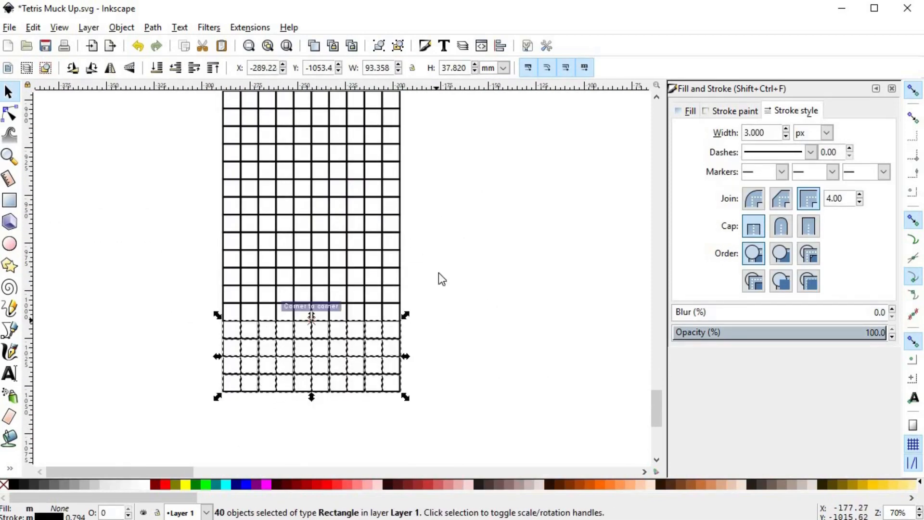
- Select all the squares of the 10 by 20 grid and group them
click(438, 273)
scroll(408, 307, down, 2)
scroll(377, 293, up, 2)
scroll(308, 324, down, 1)
drag(180, 129, 426, 441)
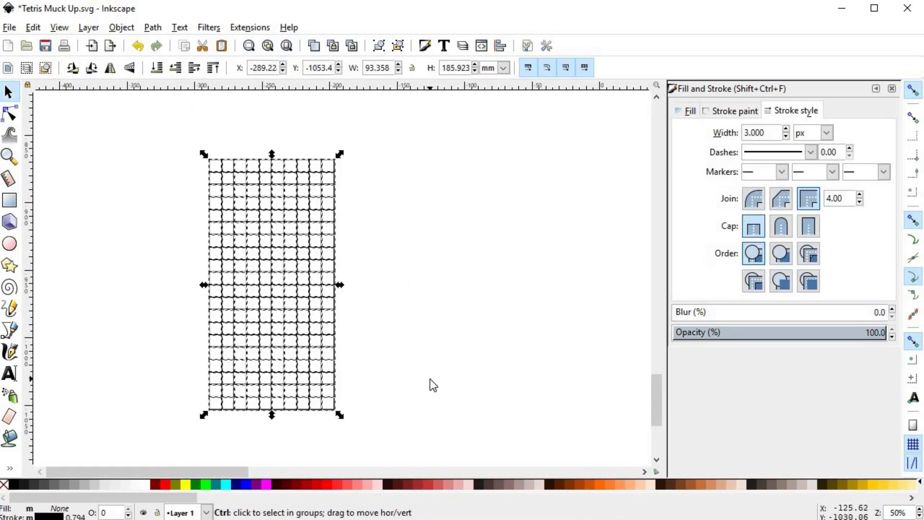
key(ctrl+g)
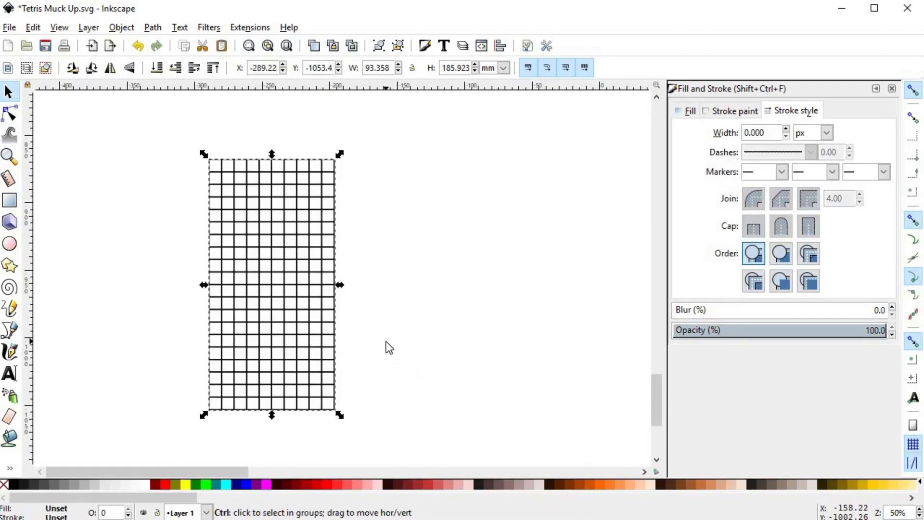
- Move the grid group onto the gray playfield, enlarge it to about 178 by 354 mm and snap its upper corner to the playfield's
scroll(387, 341, down, 3)
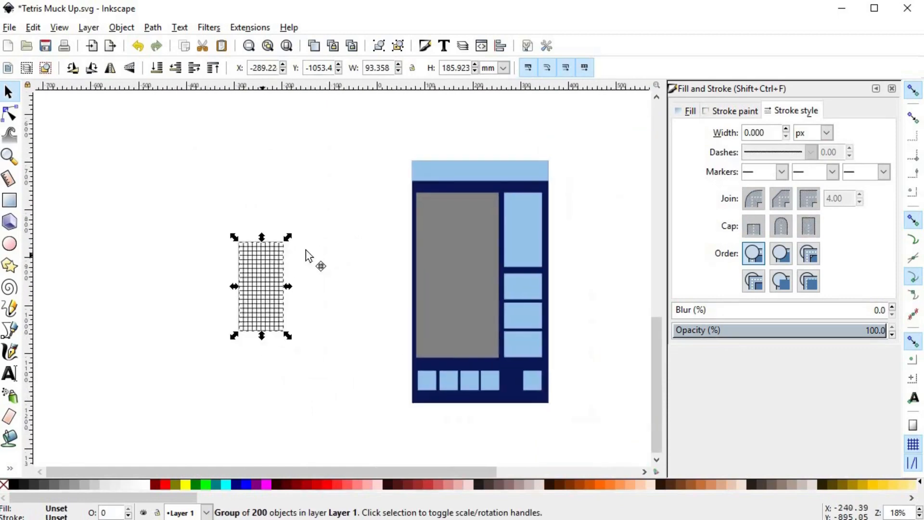
drag(263, 255, 440, 208)
scroll(442, 212, up, 2)
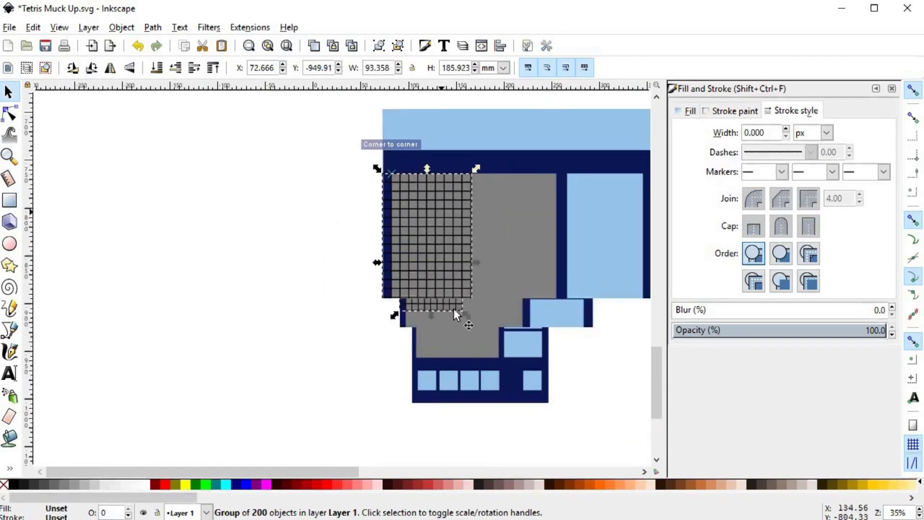
drag(477, 358, 434, 303)
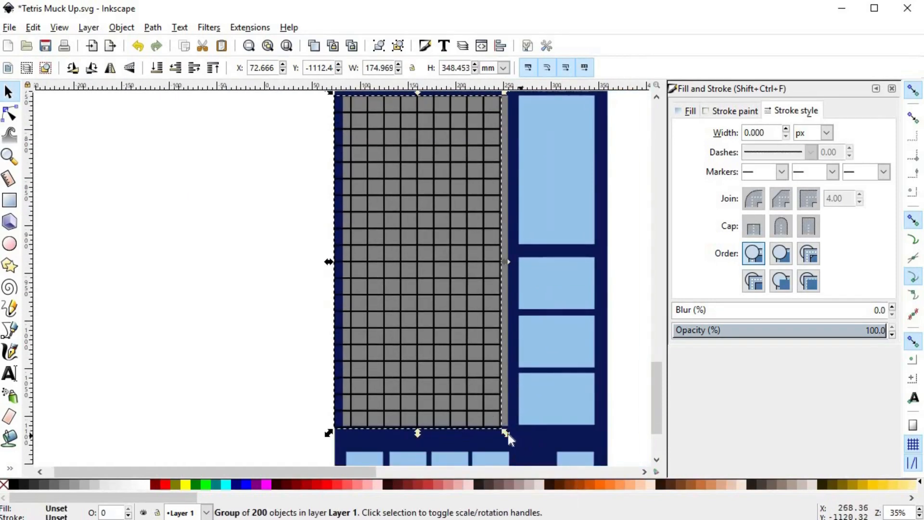
drag(508, 434, 438, 250)
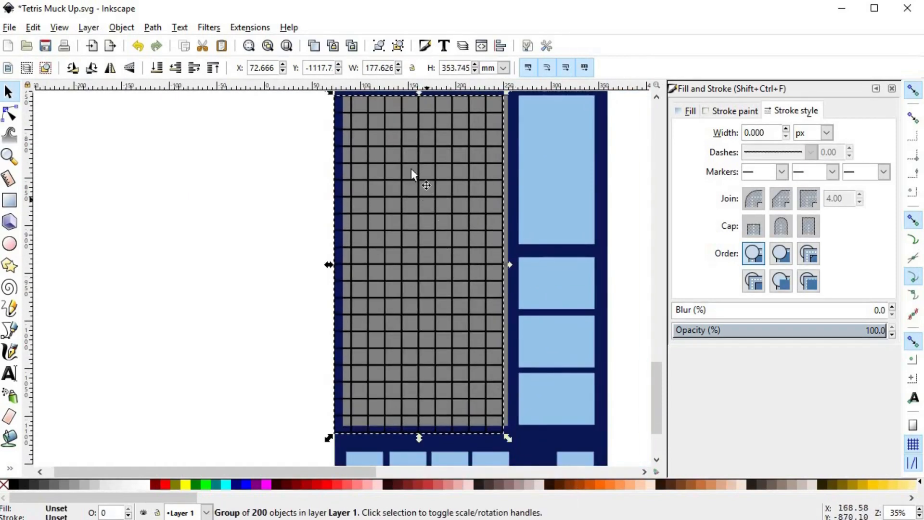
drag(418, 159, 400, 201)
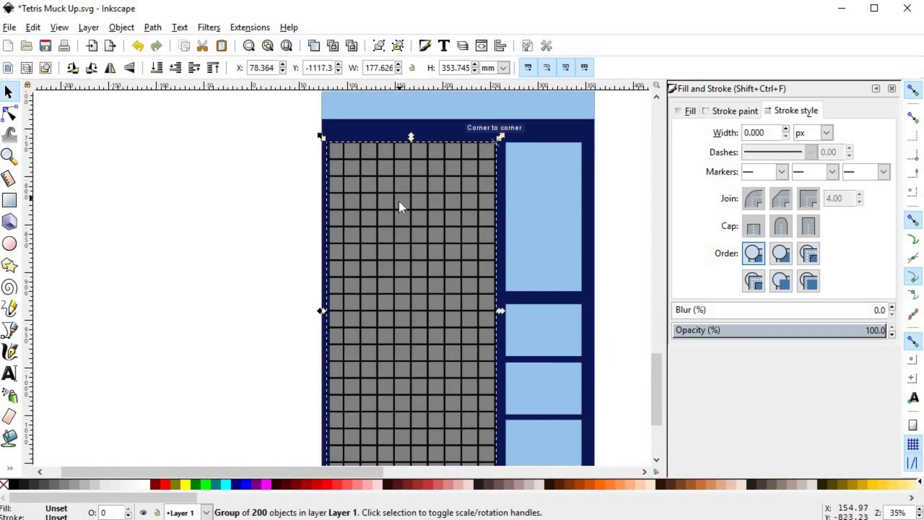
- Fill the rectangle behind the grid with the surrounding navy, darkened and desaturated to 101533ff
alt+click(454, 169)
key(d)
click(542, 130)
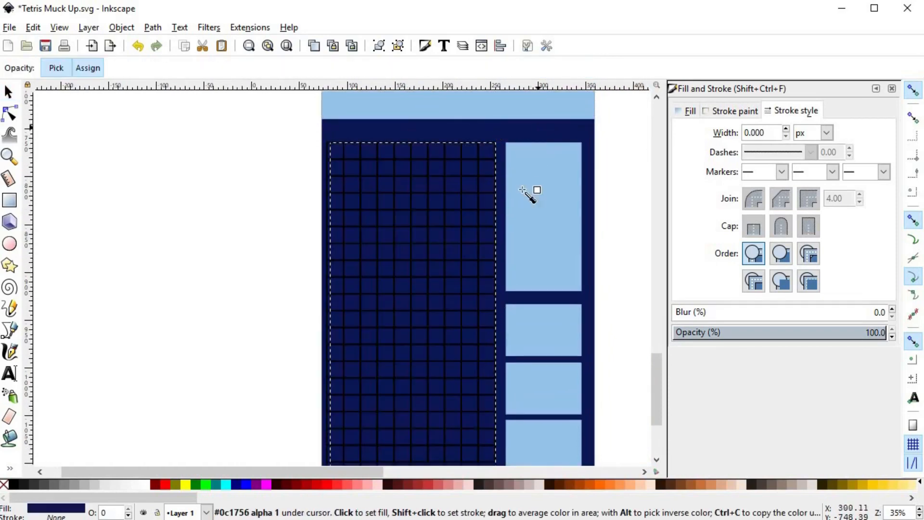
key(s)
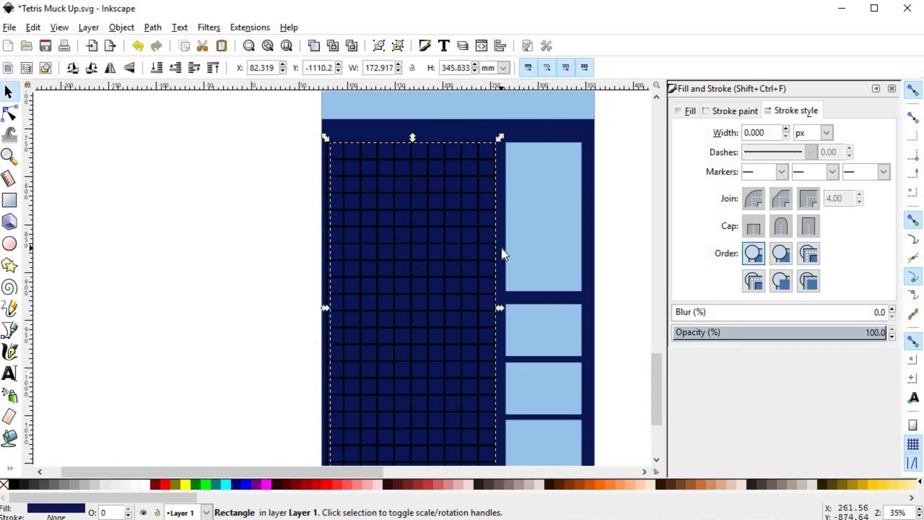
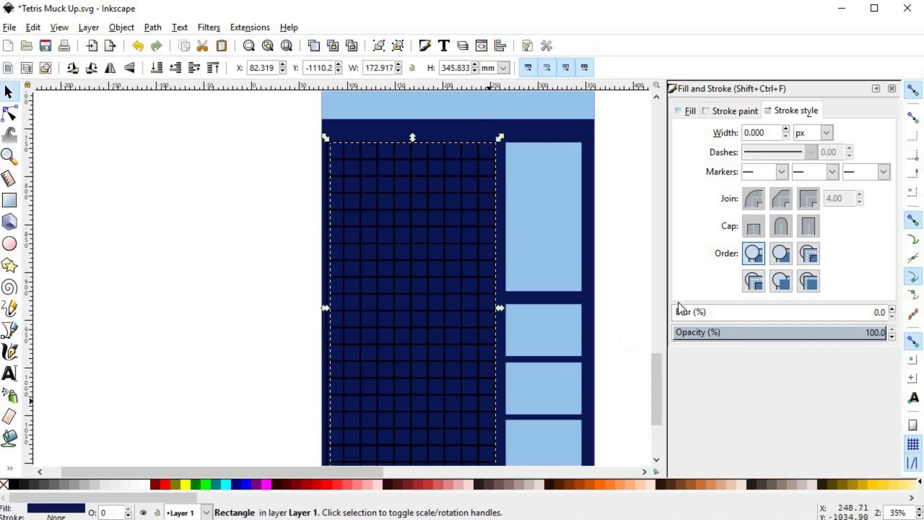
click(690, 111)
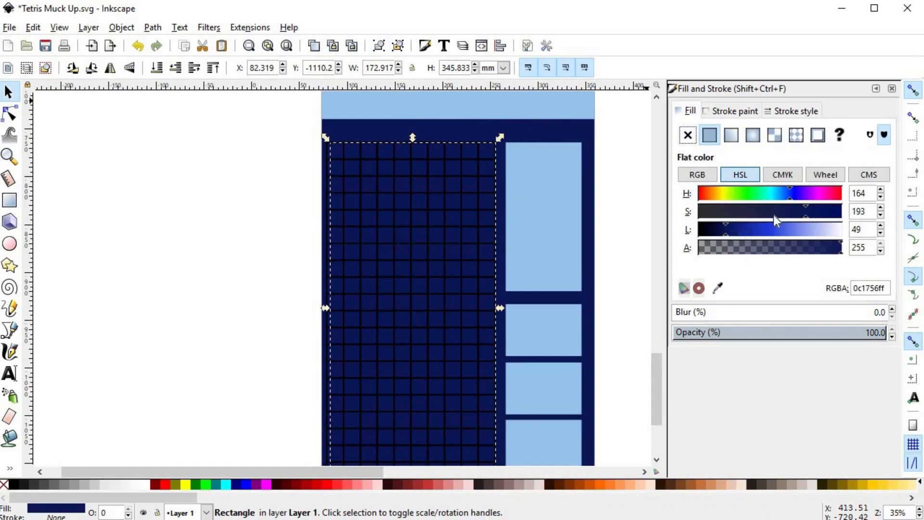
click(718, 230)
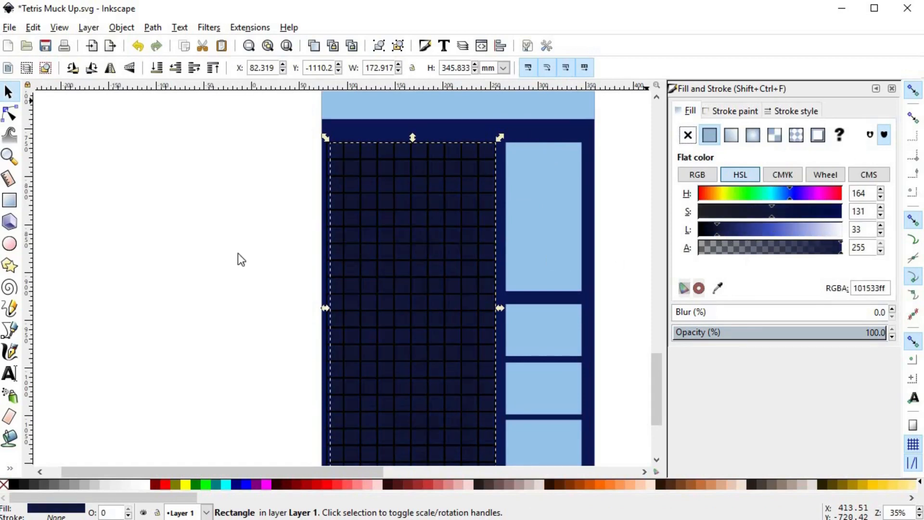
click(218, 227)
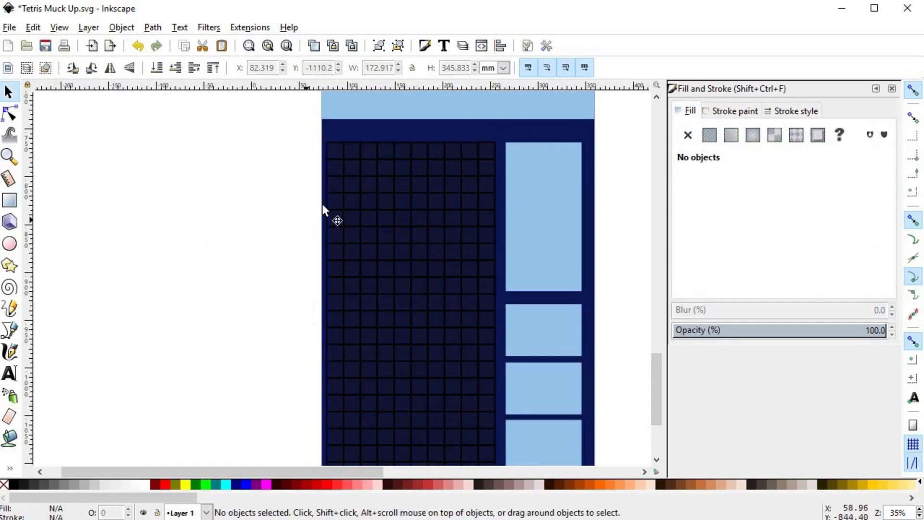
- Scale the grid group down to about 174.4 by 347.3 mm so its lower-left corner fits the dark background rectangle
scroll(448, 333, down, 1)
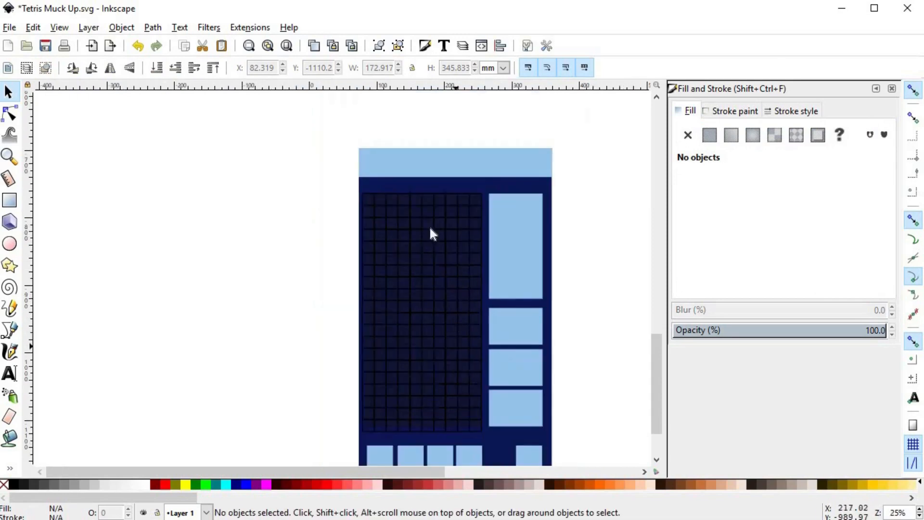
scroll(470, 380, up, 3)
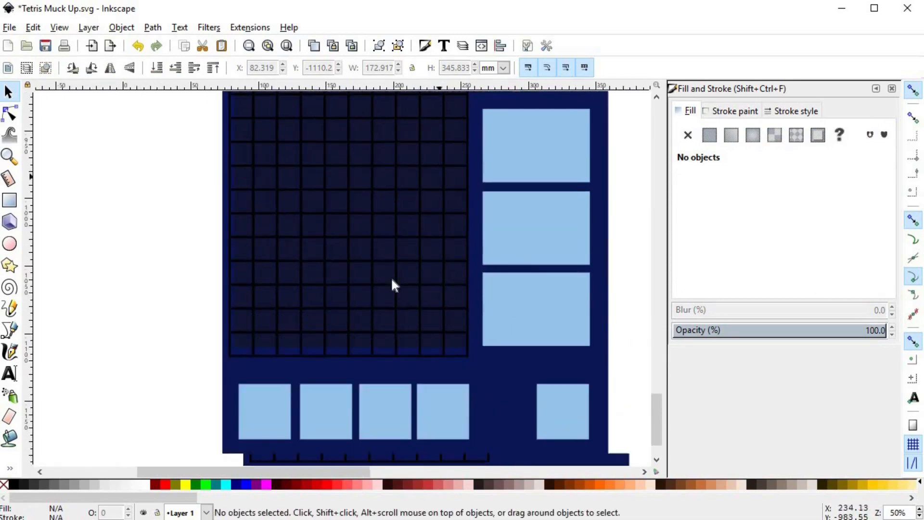
click(495, 382)
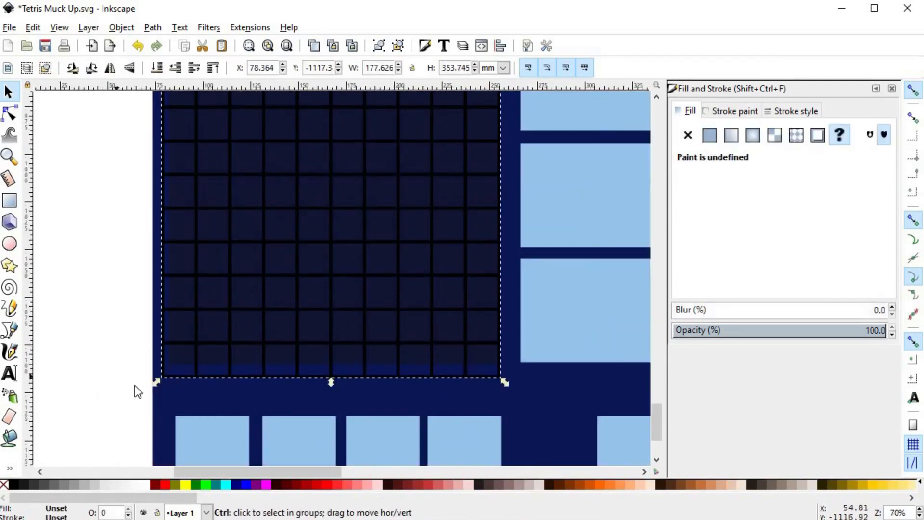
drag(155, 385, 158, 374)
scroll(473, 383, up, 3)
scroll(544, 348, down, 6)
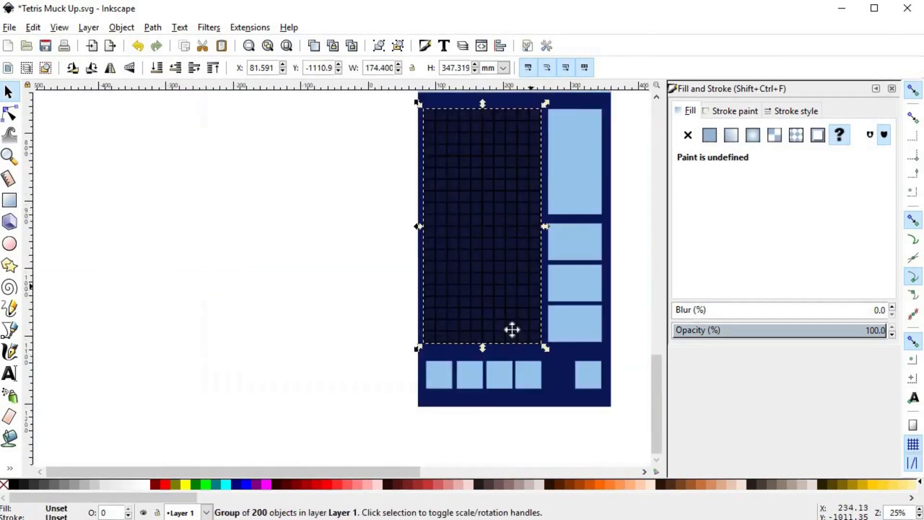
- Fine-tune the corner of the dark rectangle behind the grid, sizing it to about 172.9 by 345.8 mm
scroll(432, 102, up, 6)
click(384, 193)
scroll(421, 280, down, 4)
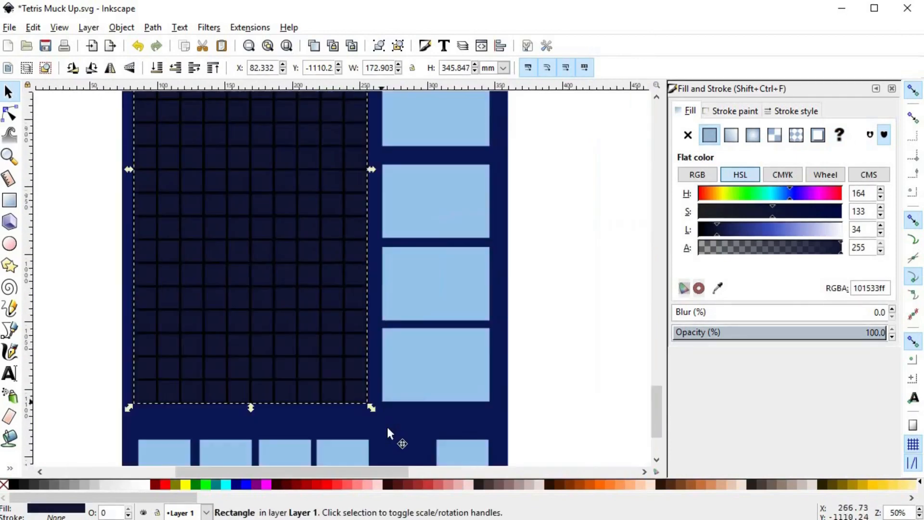
scroll(388, 428, up, 3)
mouse_move(337, 368)
mouse_down()
mouse_move(296, 332)
mouse_move(331, 357)
mouse_up()
scroll(159, 267, down, 3)
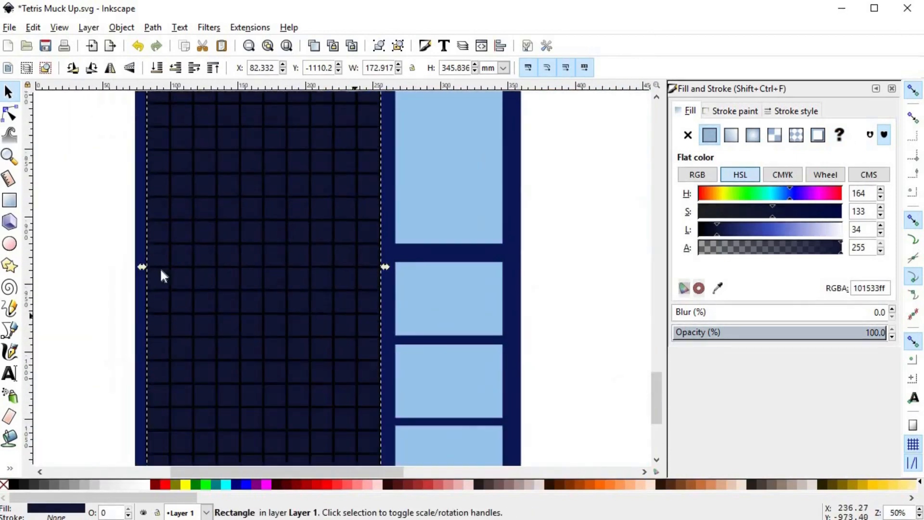
- Set the stroke colour of the 200-square grid group to white
scroll(192, 228, down, 1)
click(191, 234)
click(381, 235)
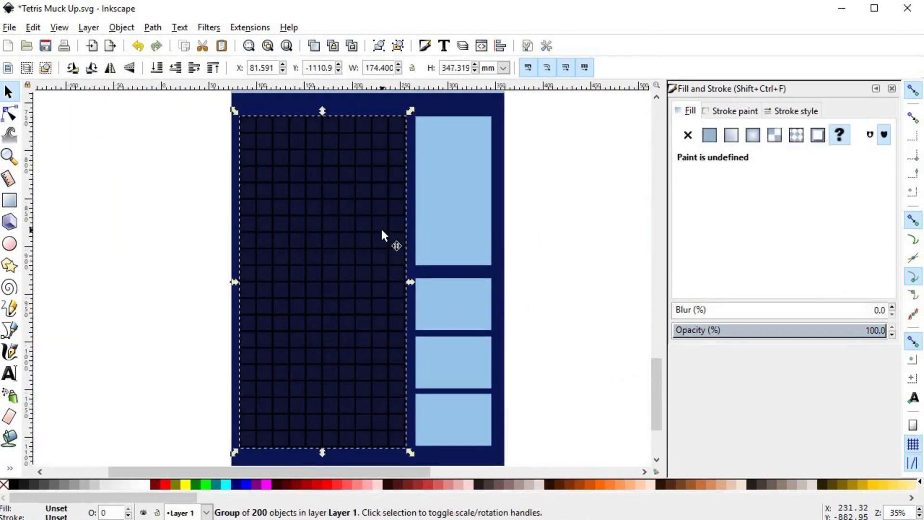
drag(382, 230, 373, 257)
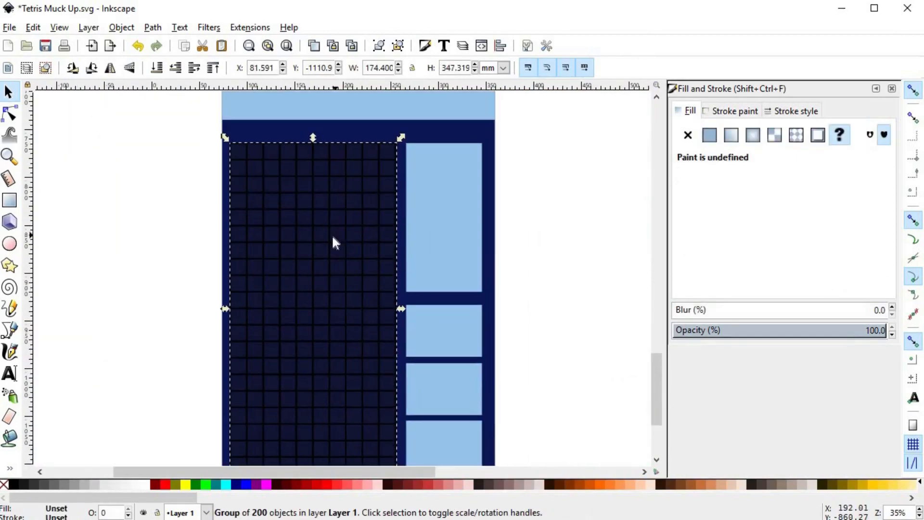
shift+click(146, 486)
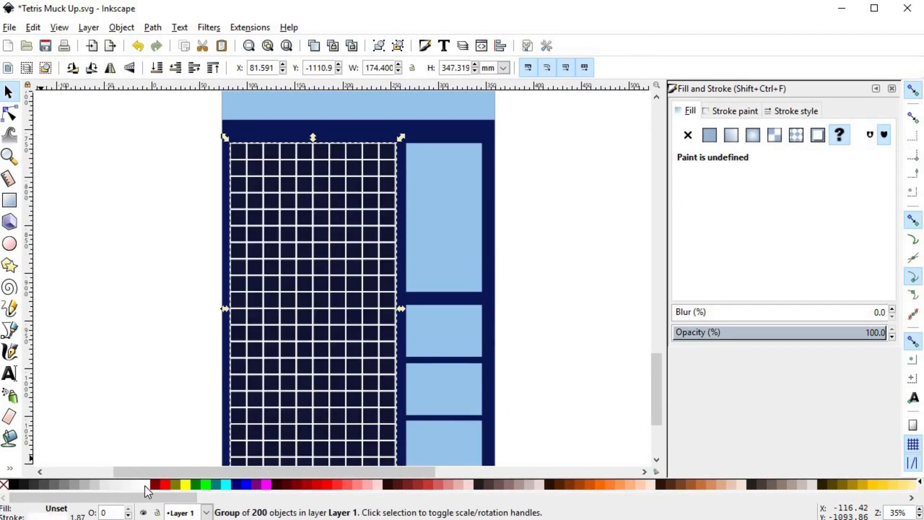
click(155, 297)
- Apply a linear white-to-transparent stroke gradient to the grid, from its upper-right corner to just below its lower-left corner
ctrl+scroll(281, 245, down, 2)
ctrl+scroll(255, 246, up, 2)
drag(288, 314, 284, 346)
click(287, 329)
key(g)
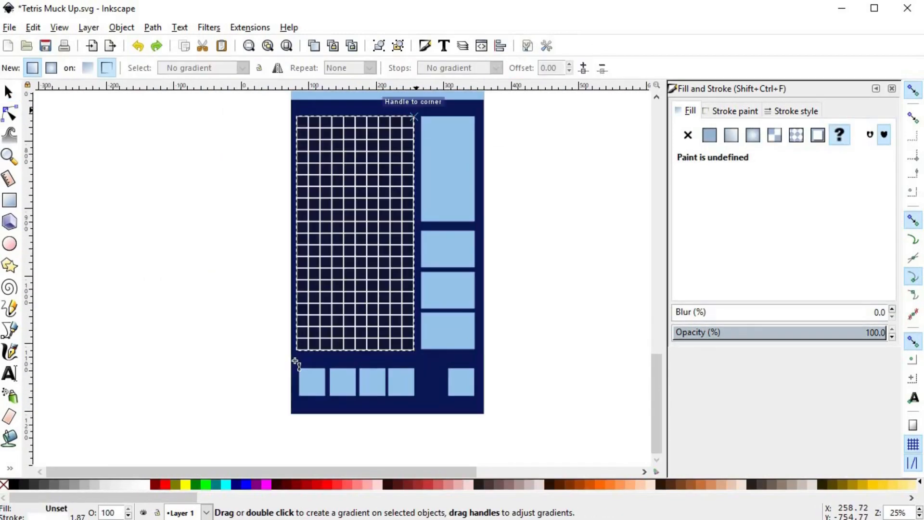
drag(425, 207, 425, 206)
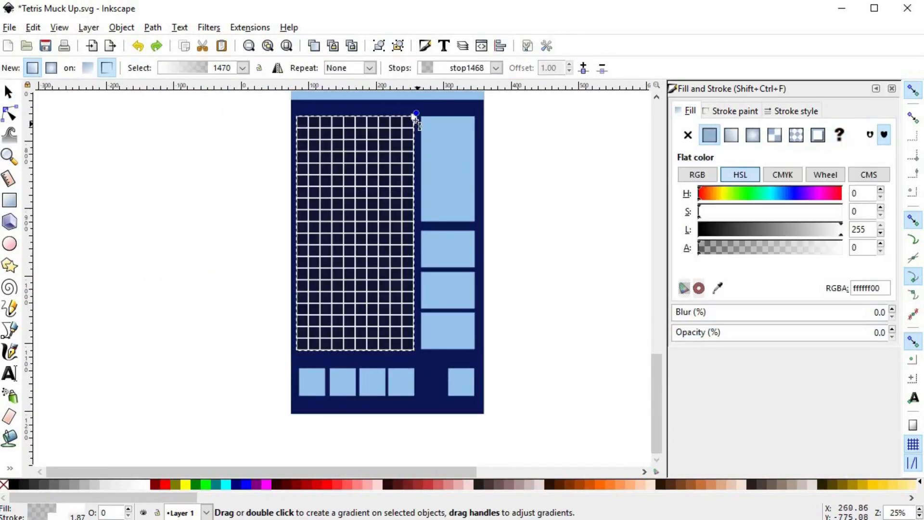
mouse_move(414, 117)
mouse_down()
mouse_move(295, 309)
mouse_move(283, 351)
mouse_move(303, 355)
mouse_move(298, 368)
mouse_up()
drag(414, 117, 419, 110)
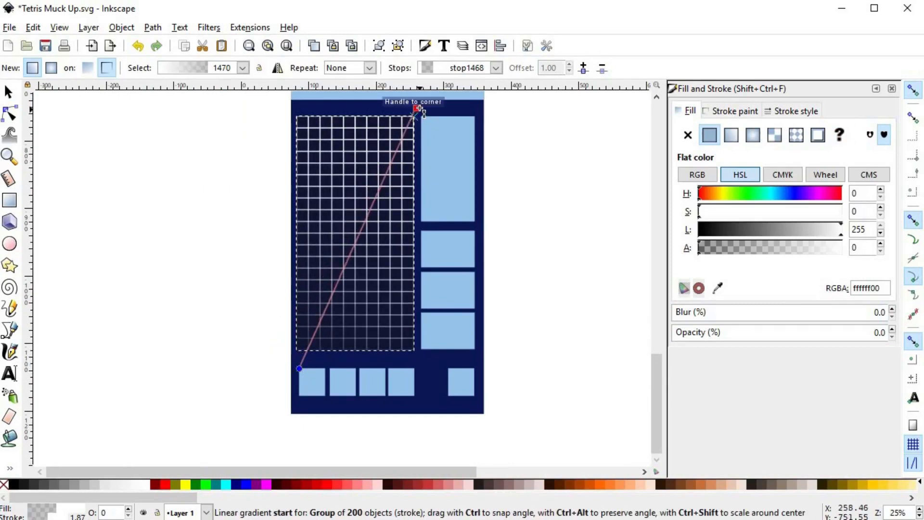
drag(395, 162, 395, 164)
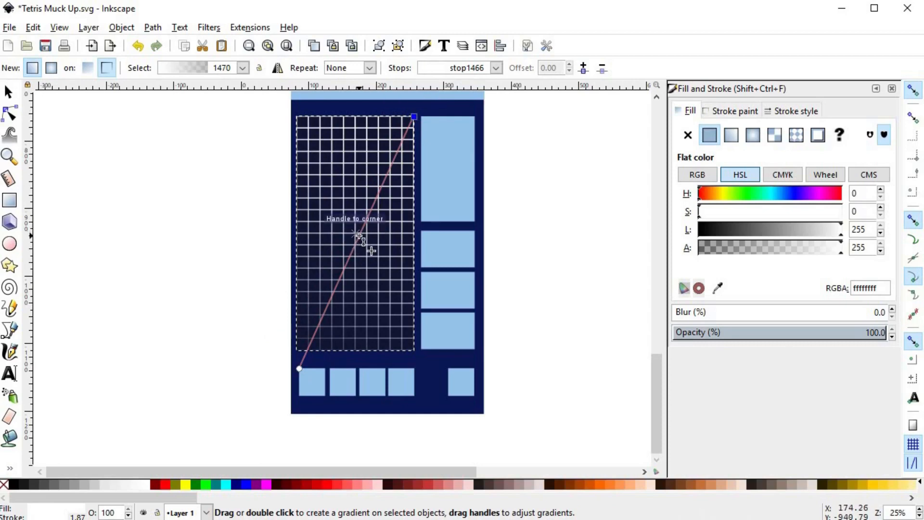
- Add a fully opaque middle stop to the grid's stroke gradient, and set the alpha to 84 at the start and 77 at the end
double_click(360, 236)
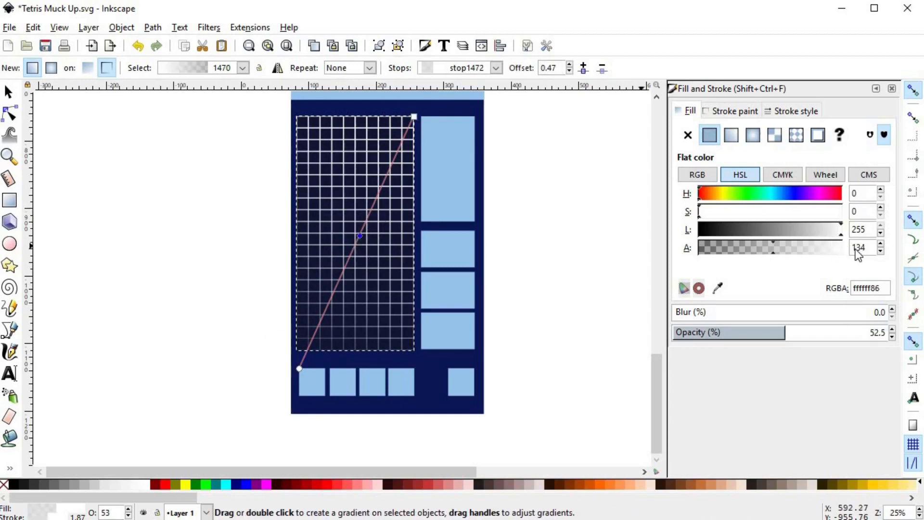
drag(856, 249, 875, 248)
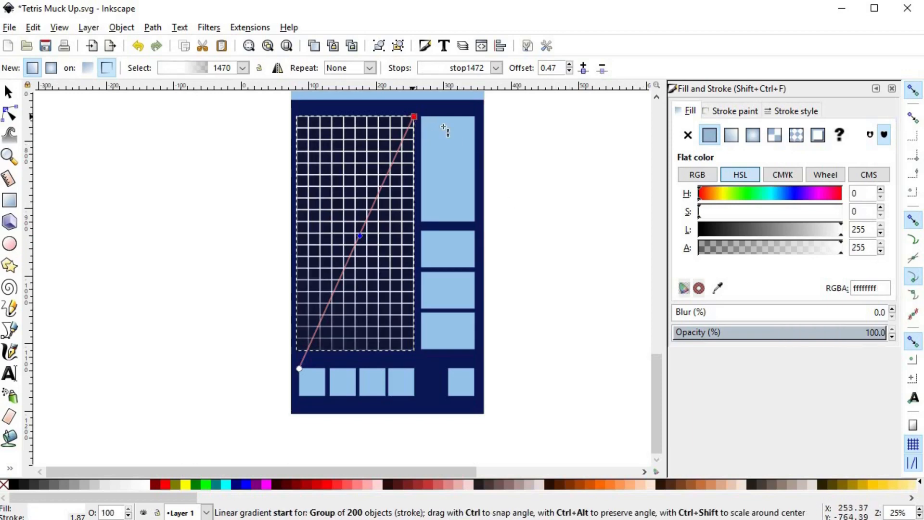
click(414, 118)
click(778, 244)
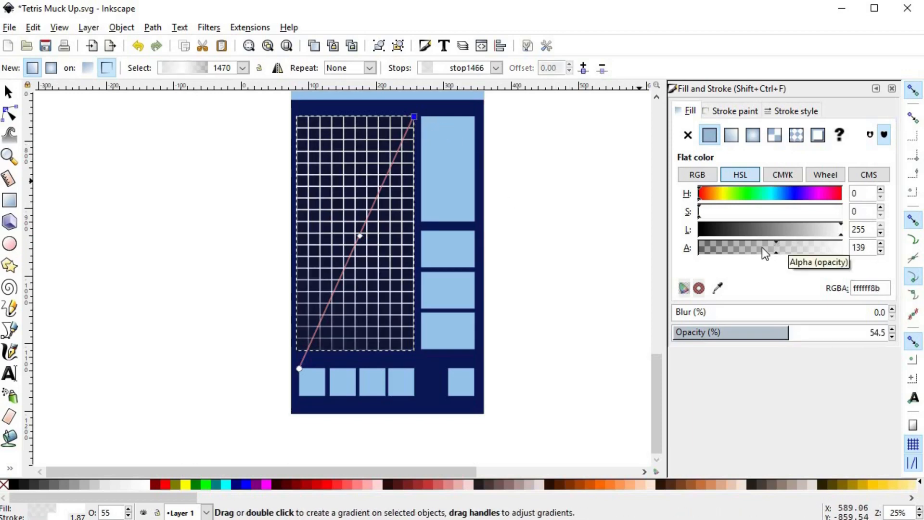
click(762, 248)
click(746, 247)
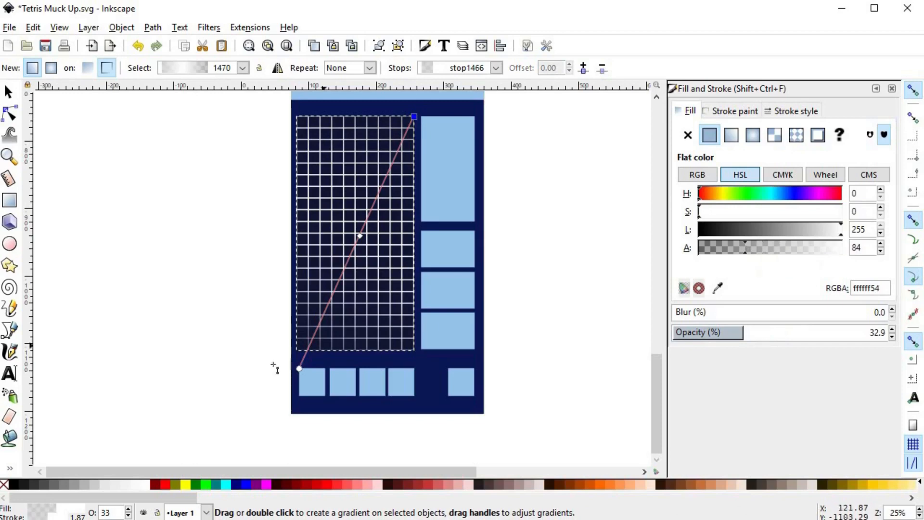
click(299, 370)
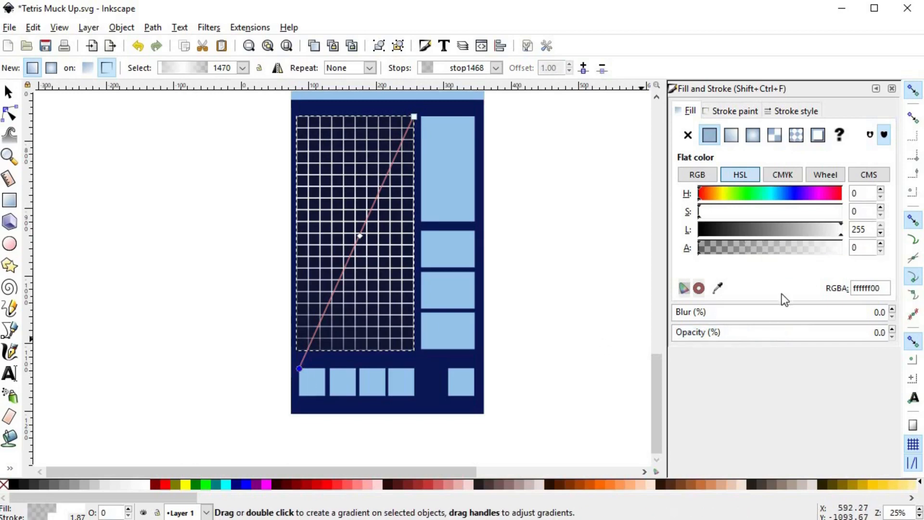
click(744, 247)
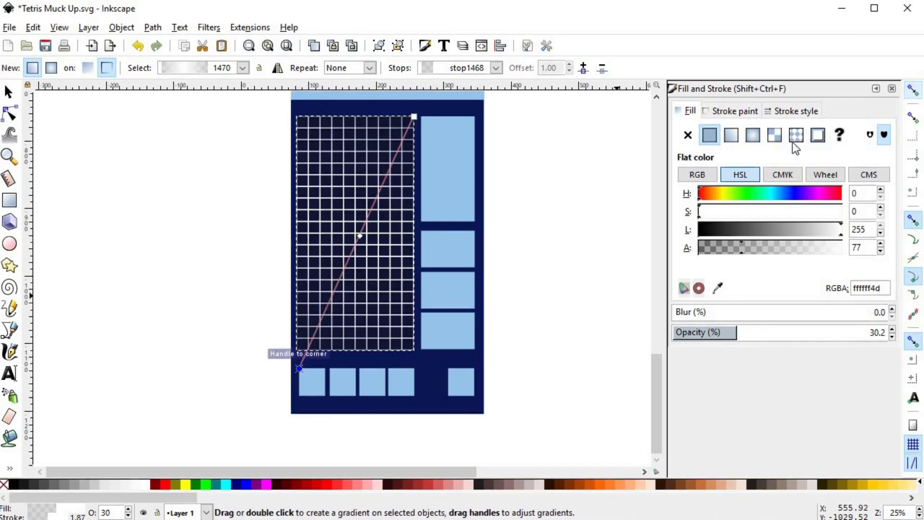
- Extend both ends of the grid's stroke gradient slightly beyond the grid's corners
drag(300, 369, 282, 370)
drag(414, 117, 420, 104)
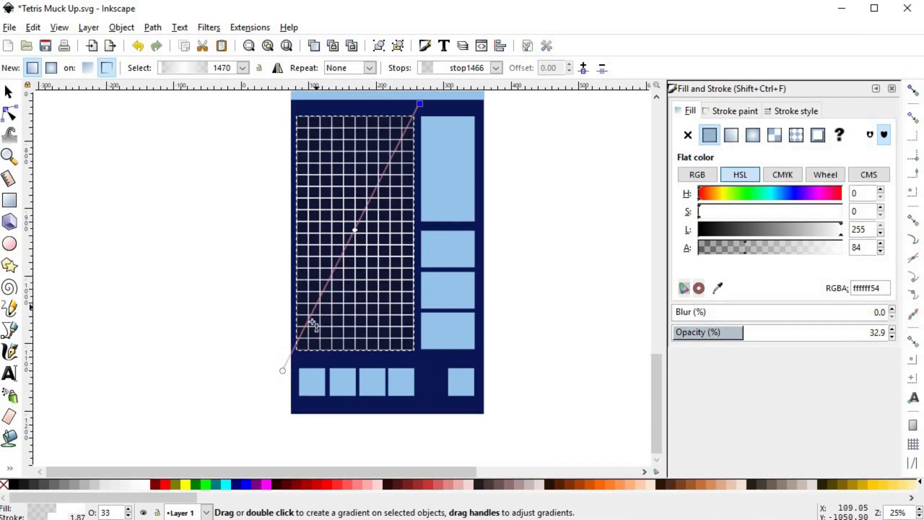
scroll(345, 275, up, 1)
drag(371, 198, 327, 265)
scroll(284, 291, down, 1)
key(s)
key(Escape)
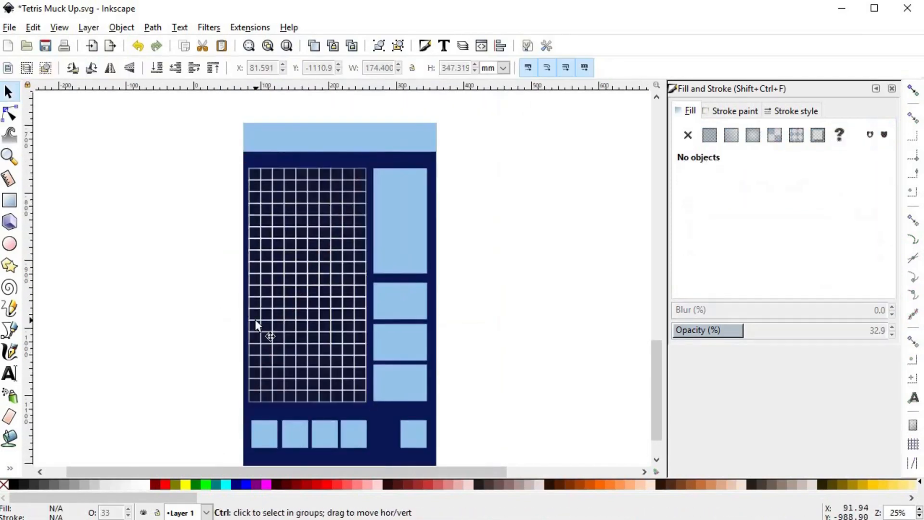
- Shorten the grid's stroke gradient, placing its end inside the lower-left corner and its start on the upper edge near the right side
scroll(256, 319, up, 2)
scroll(338, 280, down, 1)
click(357, 267)
key(n)
drag(438, 110, 422, 129)
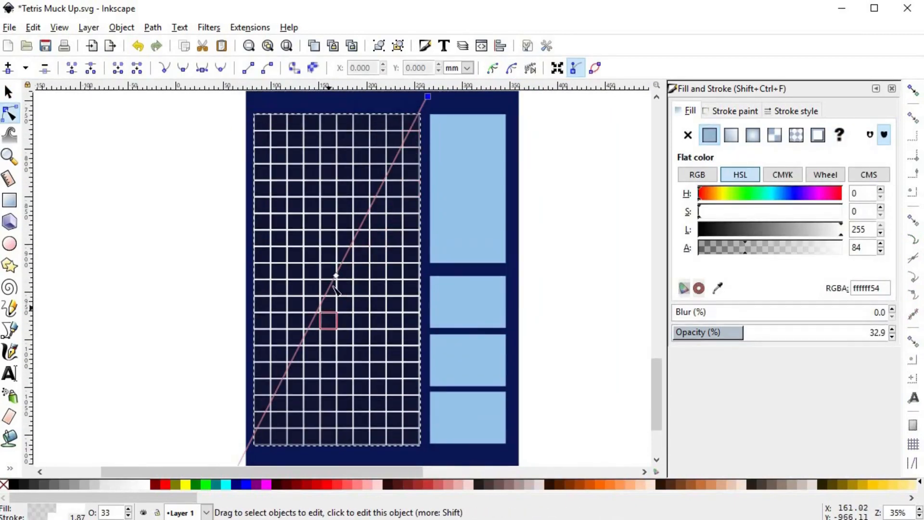
drag(428, 96, 409, 130)
scroll(241, 437, down, 1)
drag(234, 461, 257, 435)
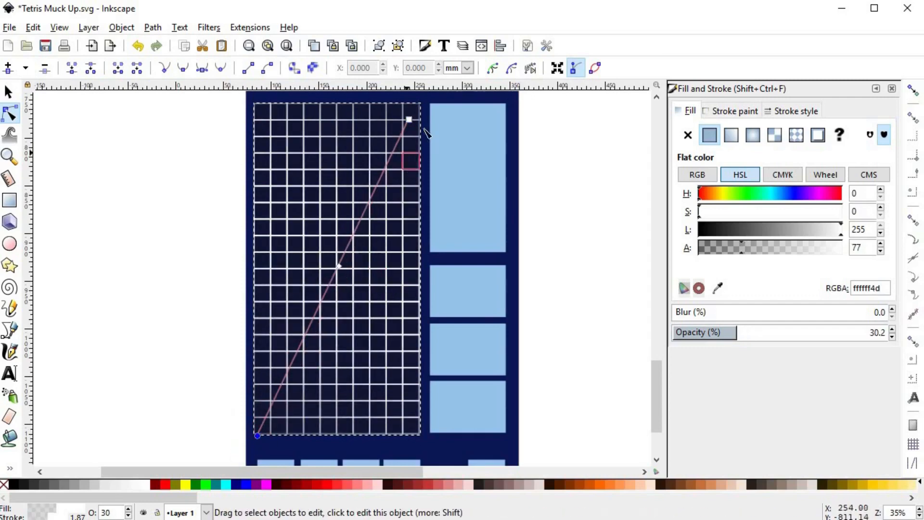
drag(410, 119, 396, 141)
drag(257, 436, 270, 422)
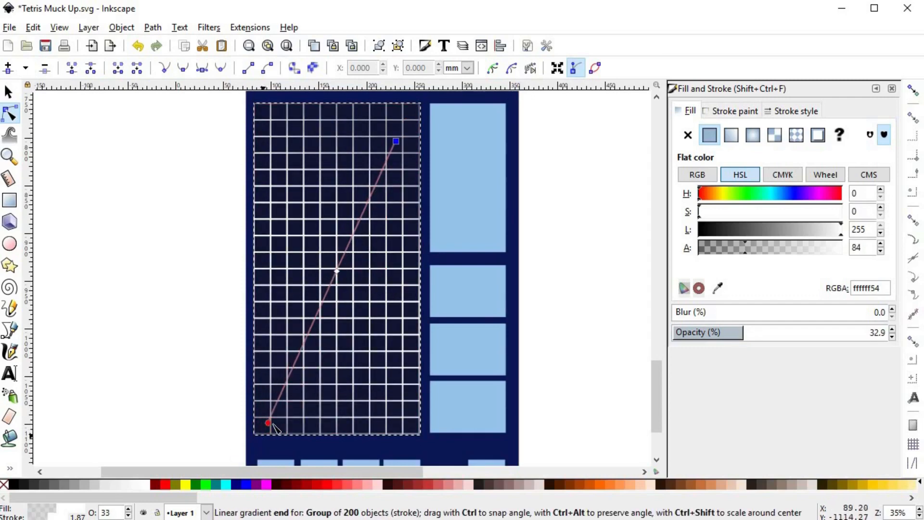
drag(395, 141, 375, 111)
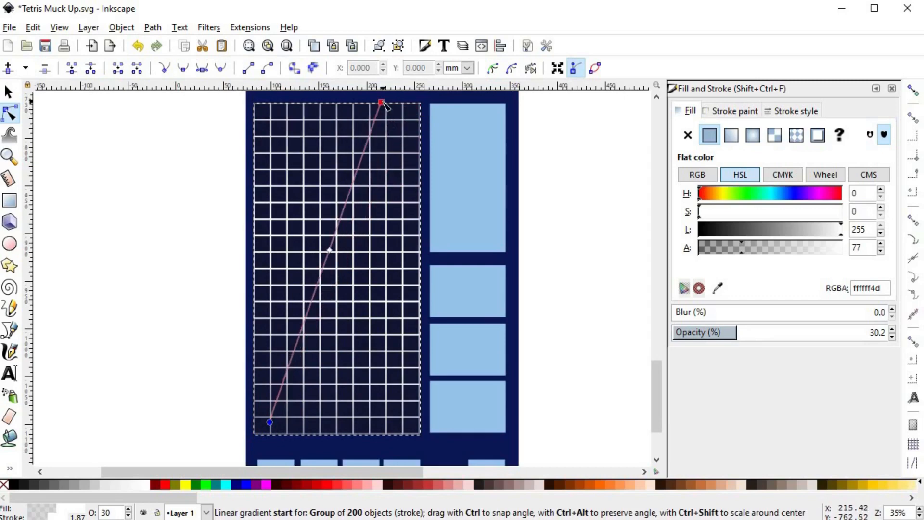
click(200, 295)
- Draw a rectangle exactly covering the grid, with a light blue outline and no fill
scroll(207, 341, down, 1)
scroll(194, 321, up, 2)
scroll(303, 258, down, 3)
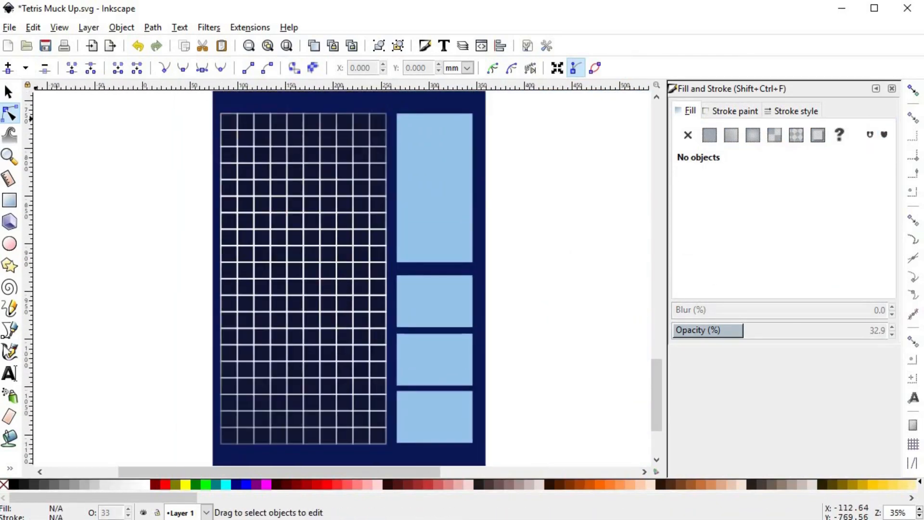
key(r)
drag(221, 114, 387, 443)
key(d)
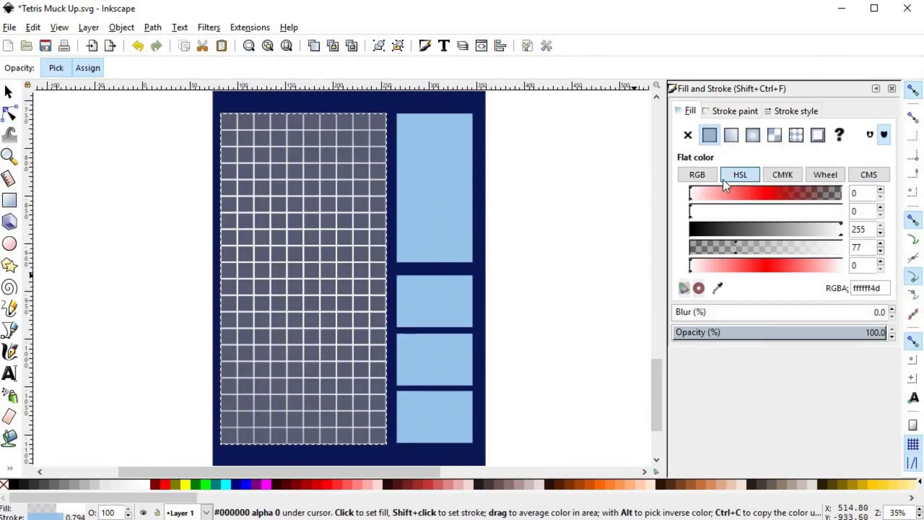
click(825, 174)
click(4, 484)
- Darken the grid outline rectangle's stroke to a stronger blue and set its width to 5 px
click(735, 110)
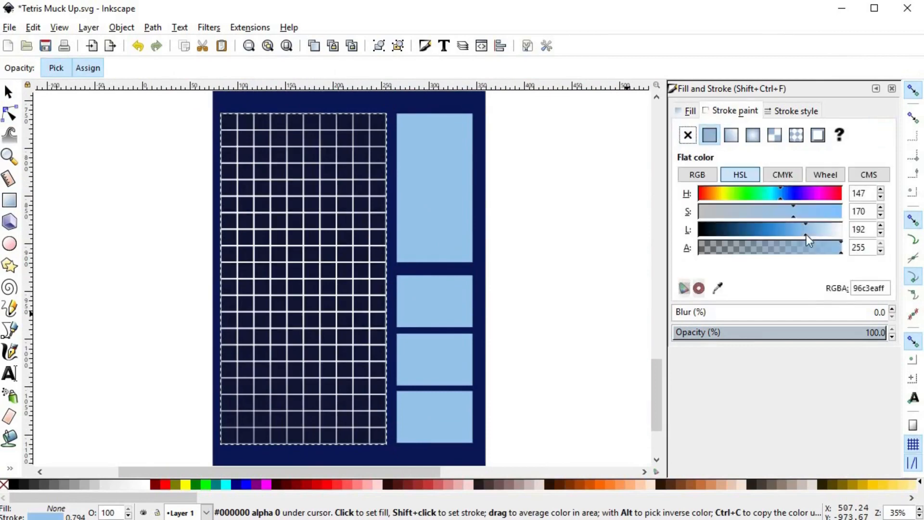
click(796, 111)
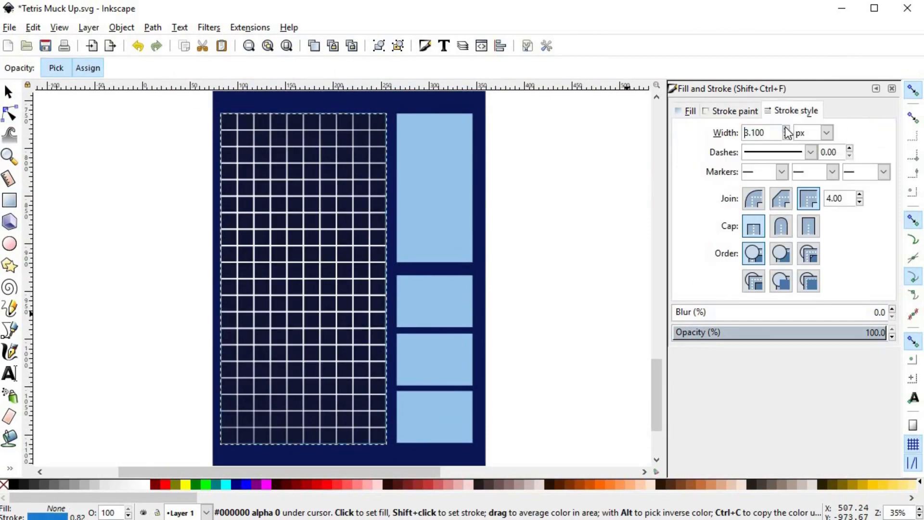
scroll(788, 133, up, 20)
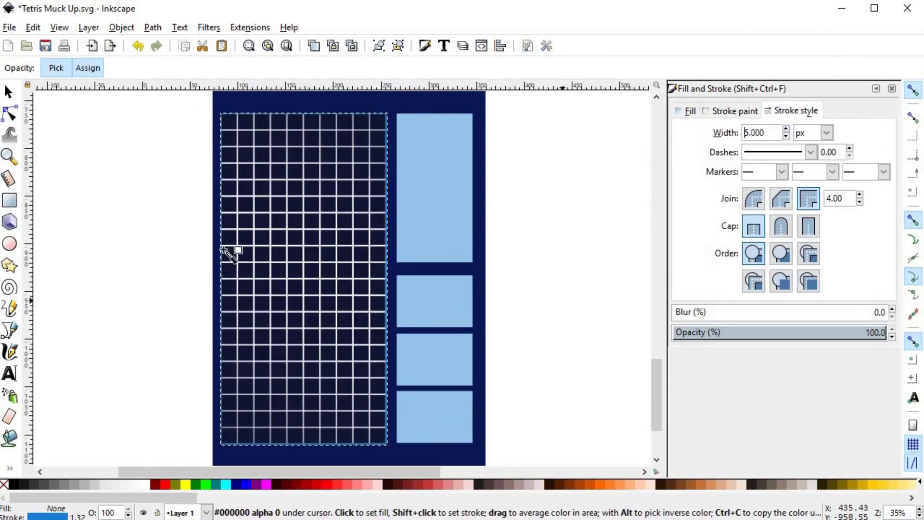
- Thicken the grid's blue outline to 7 px and save the document
key(s)
ctrl+scroll(421, 173, up, 3)
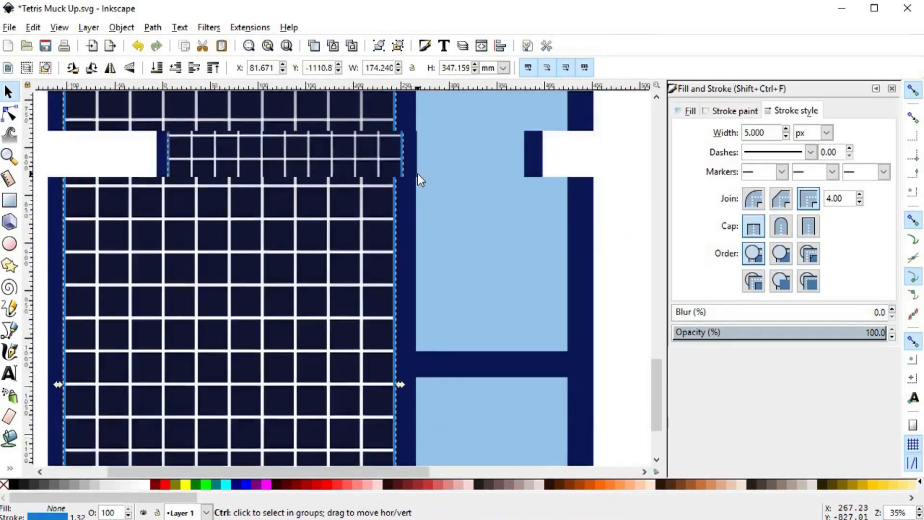
ctrl+scroll(418, 174, down, 1)
ctrl+scroll(553, 175, up, 1)
ctrl+scroll(367, 231, up, 2)
ctrl+scroll(367, 231, down, 3)
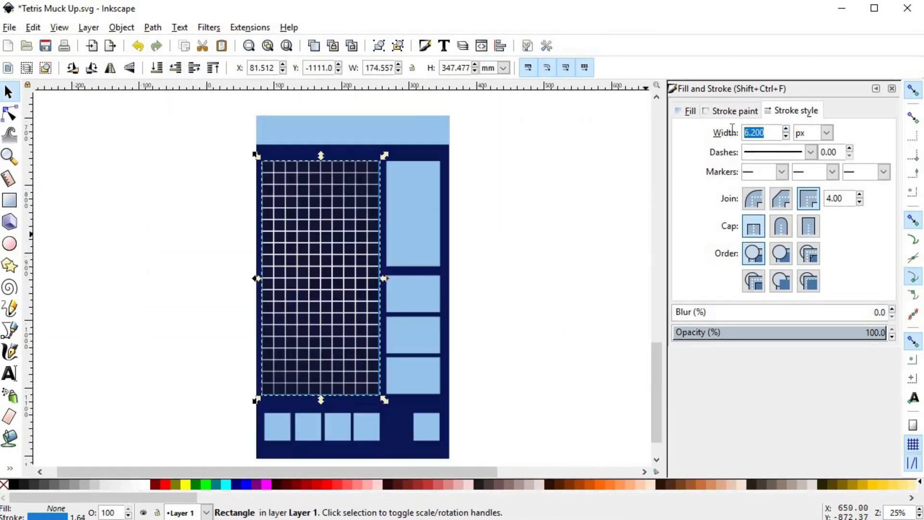
ctrl+scroll(572, 252, up, 2)
click(571, 251)
ctrl+scroll(392, 261, down, 1)
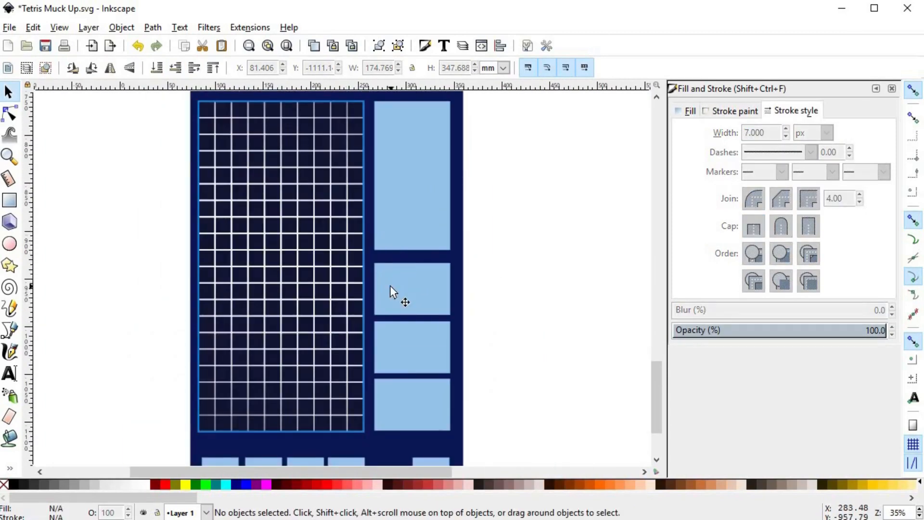
ctrl+scroll(507, 253, down, 1)
key(ctrl+s)
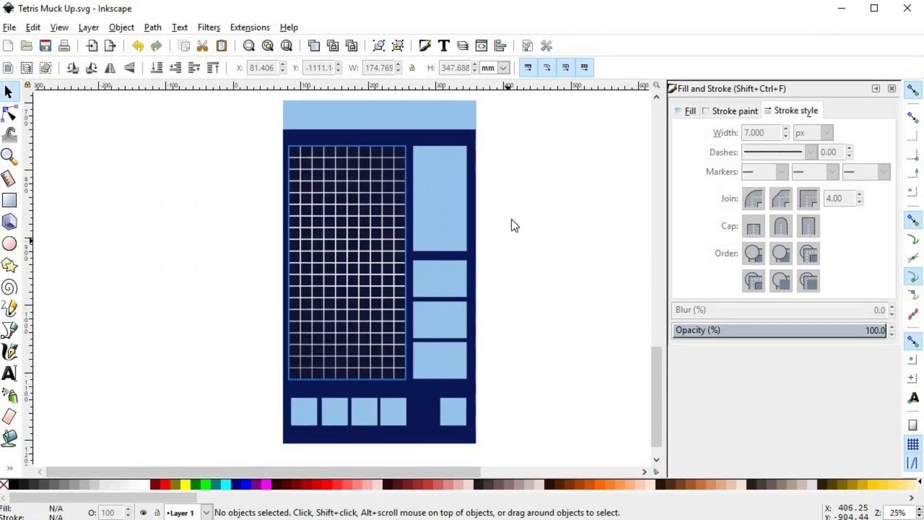
- Add a grey rectangle of about 272 × 30 mm, inset evenly within the header bar
scroll(502, 196, up, 2)
click(386, 163)
ctrl+scroll(386, 163, up, 2)
ctrl+scroll(467, 200, down, 2)
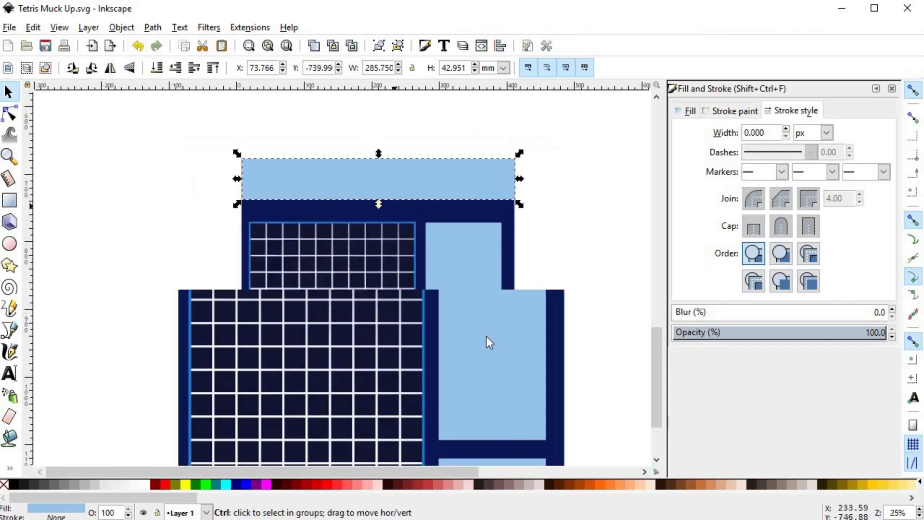
key(space)
scroll(371, 216, up, 2)
ctrl+scroll(371, 216, up, 2)
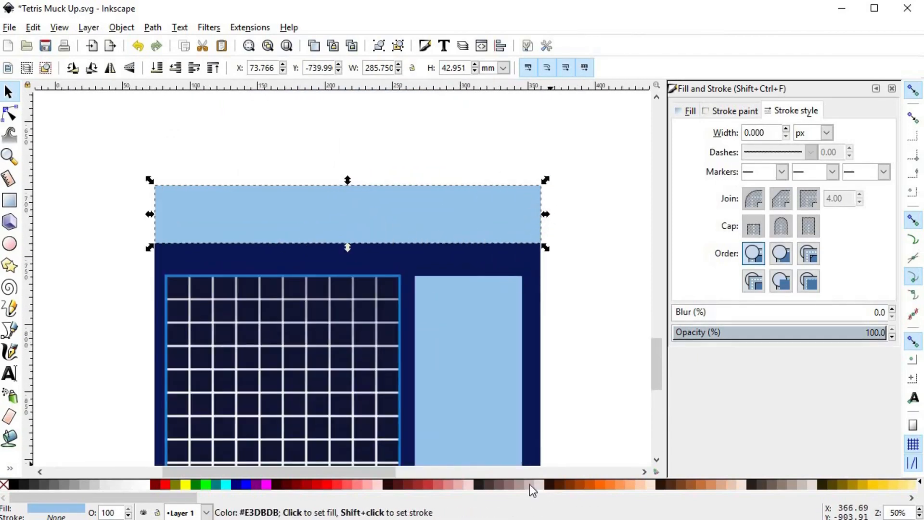
ctrl+scroll(413, 168, up, 1)
- Draw closed bevel shapes with mitred ends along the header's left and upper edges, snapped to the corners of the header and grey rectangle
key(b)
key(Escape)
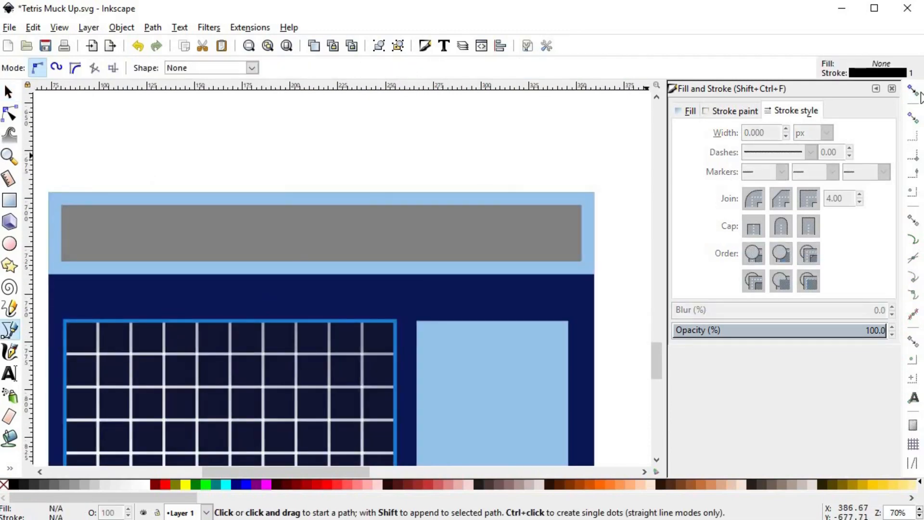
click(49, 192)
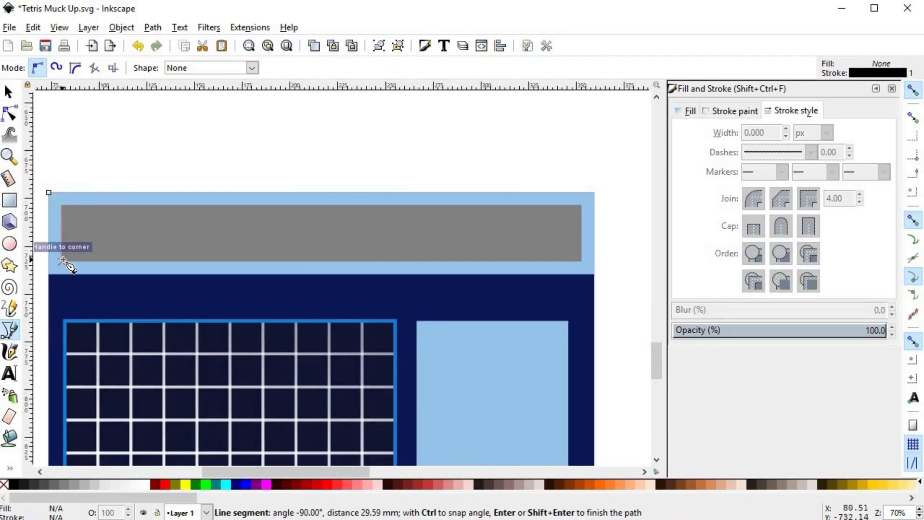
click(61, 262)
click(48, 274)
click(49, 193)
click(49, 193)
click(594, 192)
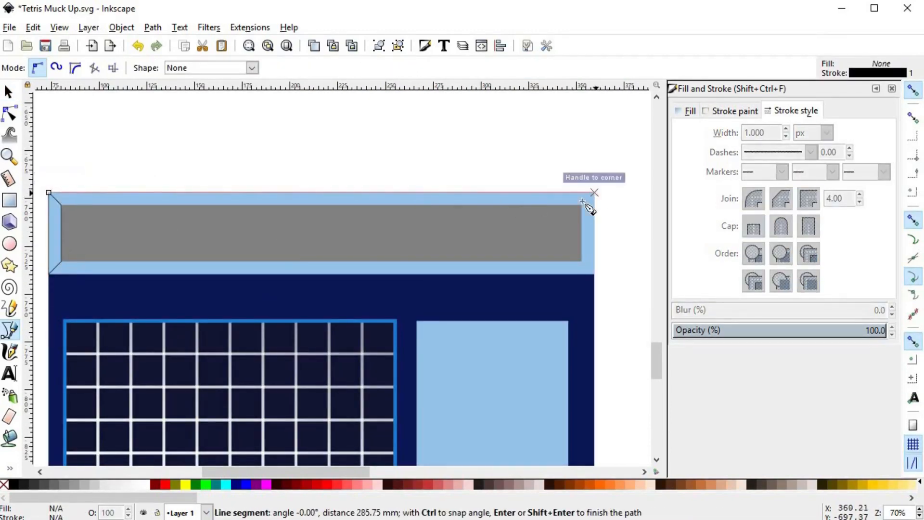
click(582, 206)
click(61, 206)
click(48, 193)
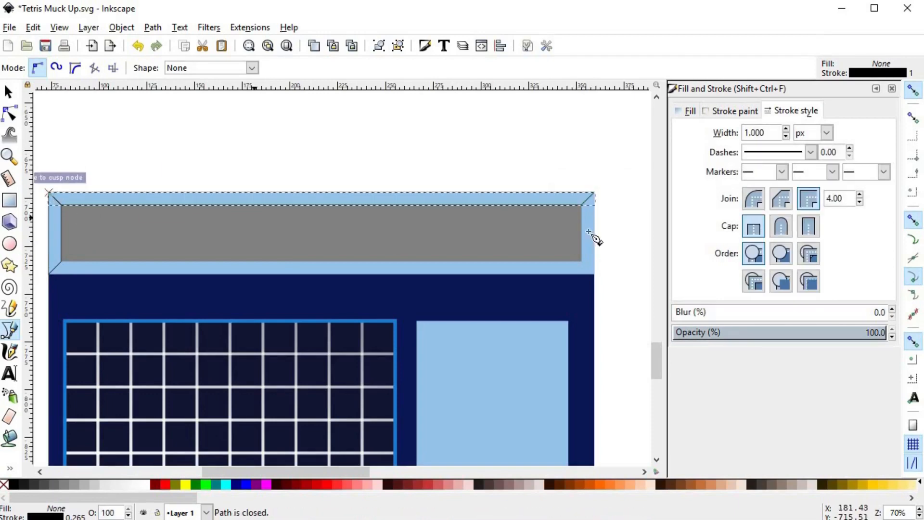
- Draw matching closed bevel shapes along the header's right and lower edges, snapped to the same corners
click(595, 192)
click(582, 205)
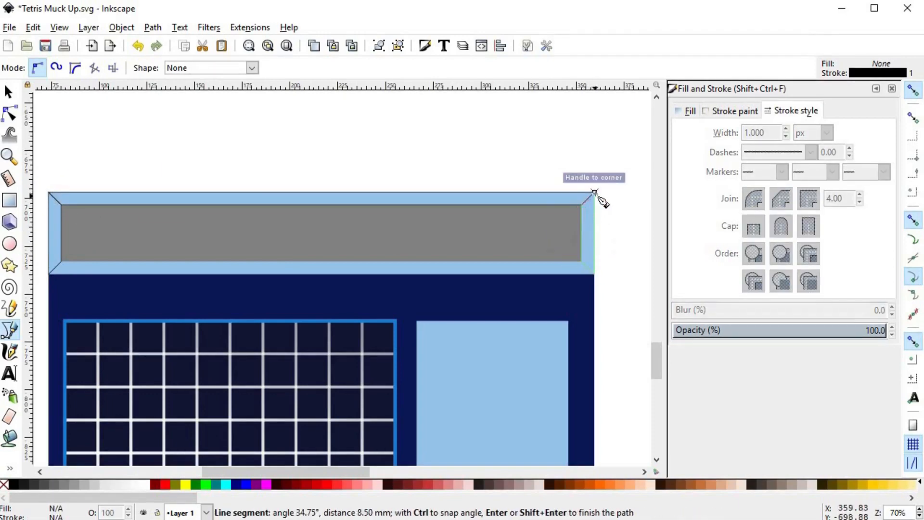
click(595, 192)
click(582, 262)
click(594, 274)
click(49, 274)
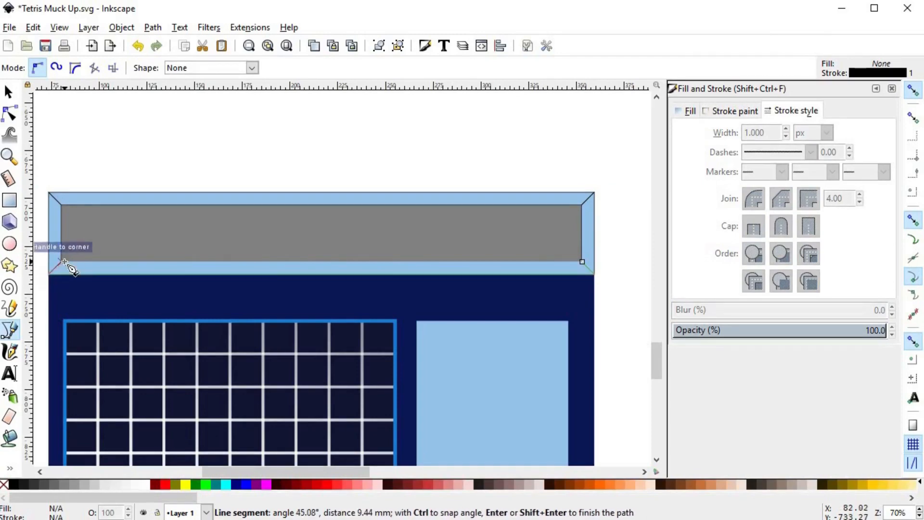
click(61, 262)
click(582, 262)
- Delete the grey rectangle inside the header bar
key(s)
click(533, 236)
key(Delete)
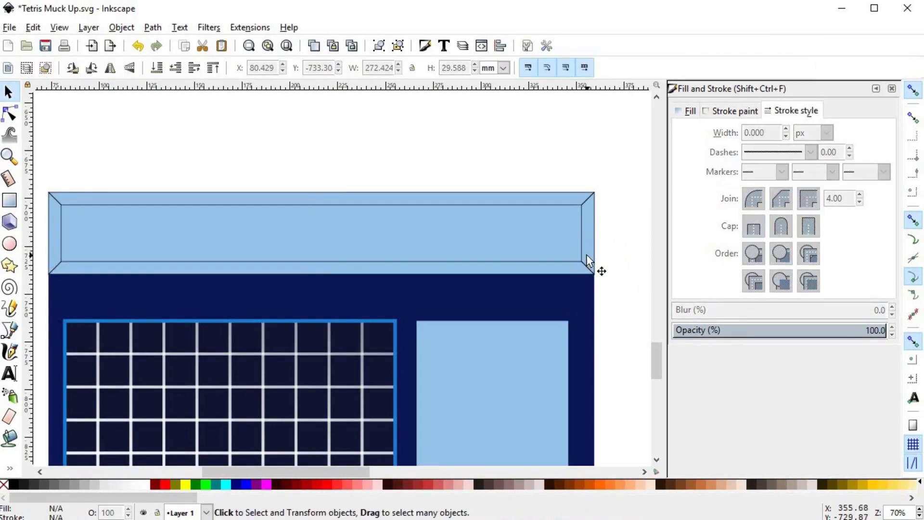
- Fill the header's upper and right bevels white and its left and lower bevels black, all without outlines
shift+click(596, 250)
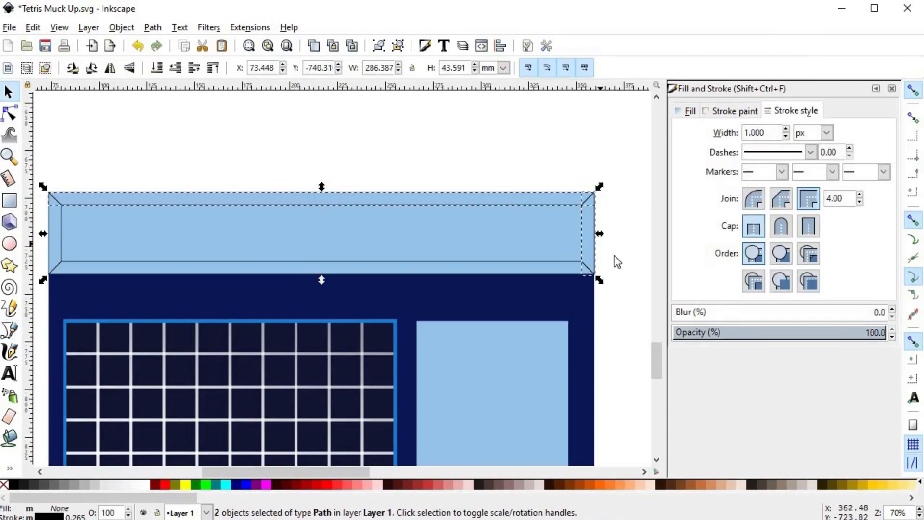
click(145, 484)
shift+click(5, 484)
click(61, 248)
shift+click(134, 262)
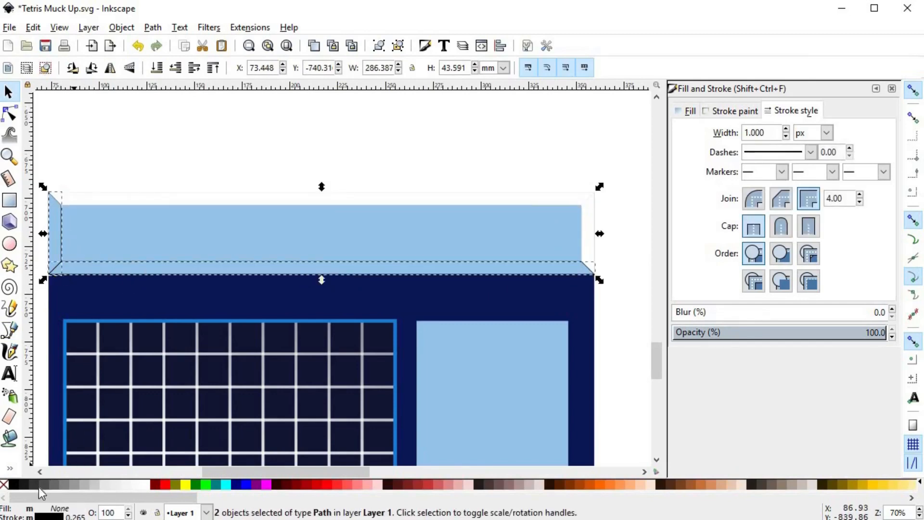
click(17, 484)
shift+click(5, 484)
- Set the fill alpha of the header's upper bevel to 160 and of its right bevel to 103
click(307, 201)
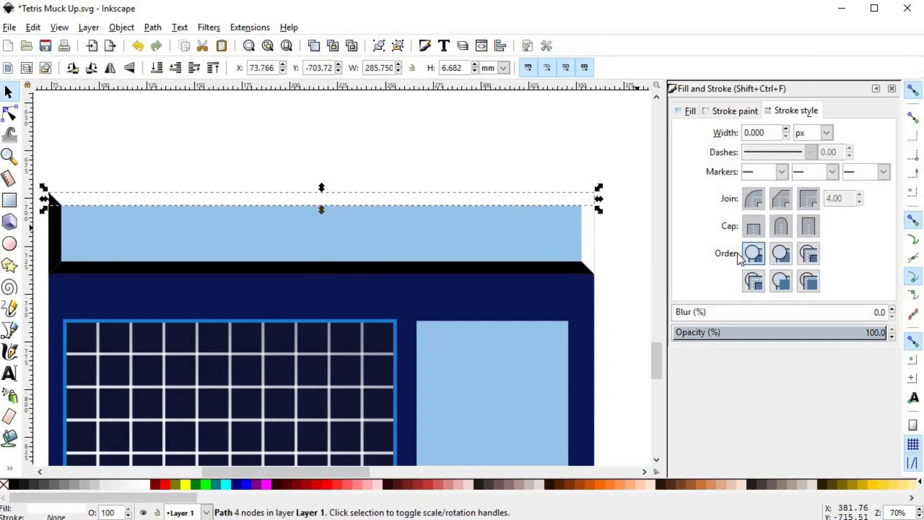
click(691, 112)
click(789, 270)
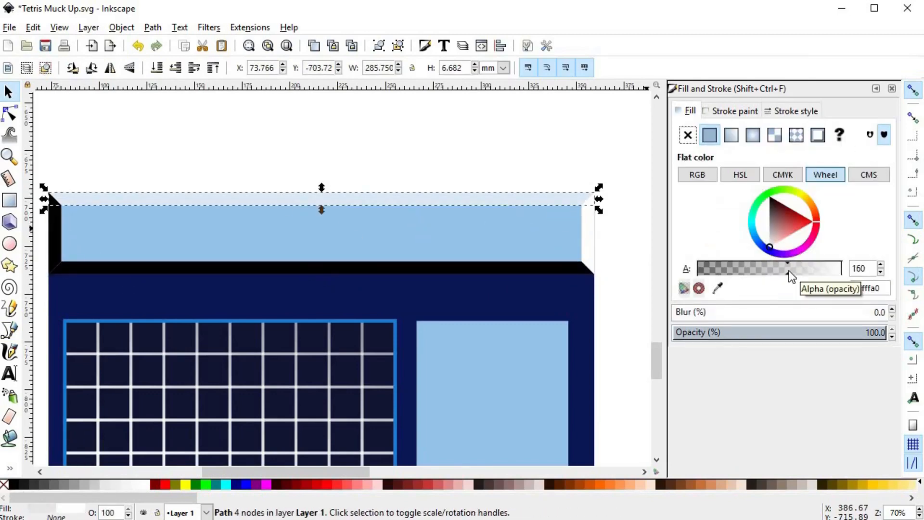
click(613, 236)
click(588, 236)
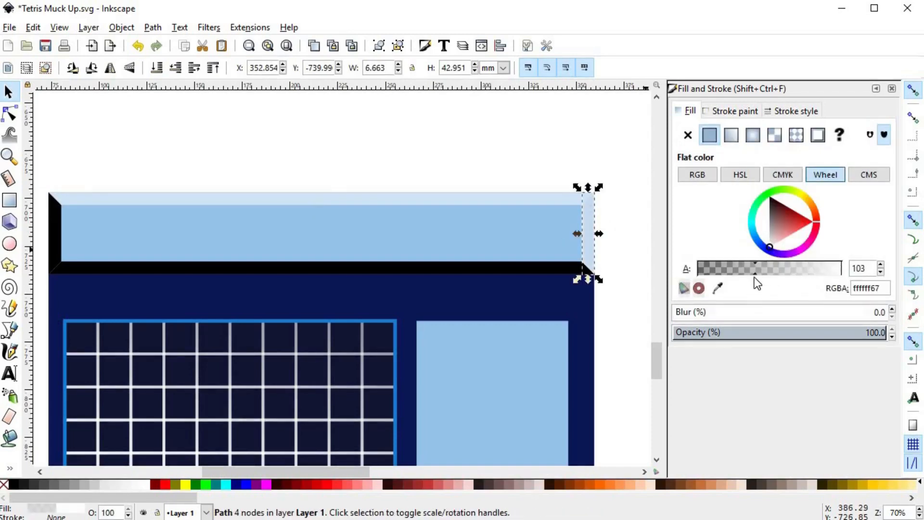
click(648, 259)
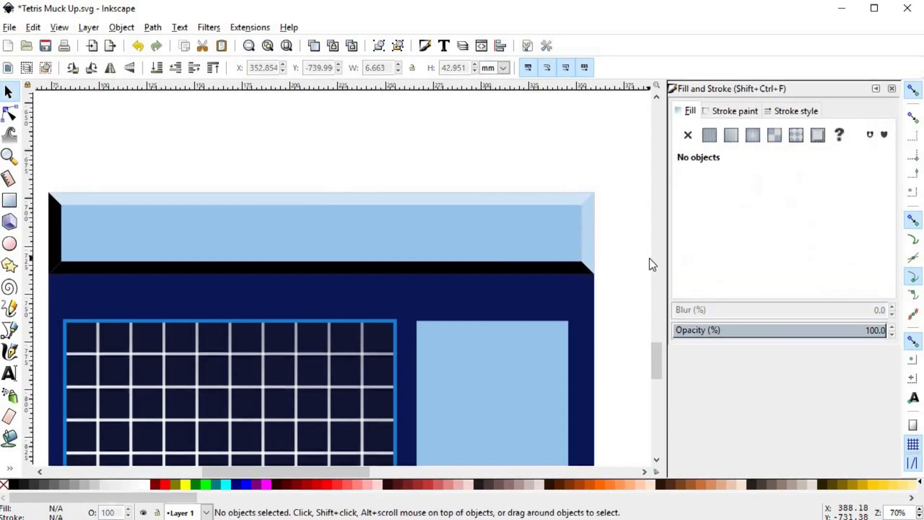
- Set the lower black bevel's fill alpha to 91 and make the left bevel even more transparent
click(553, 270)
click(748, 271)
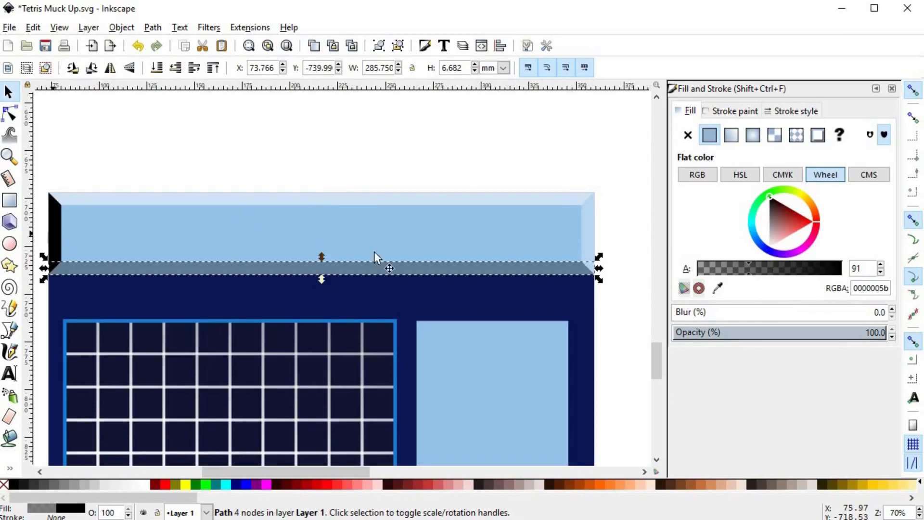
click(54, 234)
click(744, 269)
mouse_move(732, 270)
mouse_down()
mouse_move(753, 270)
mouse_move(715, 263)
mouse_up()
click(512, 145)
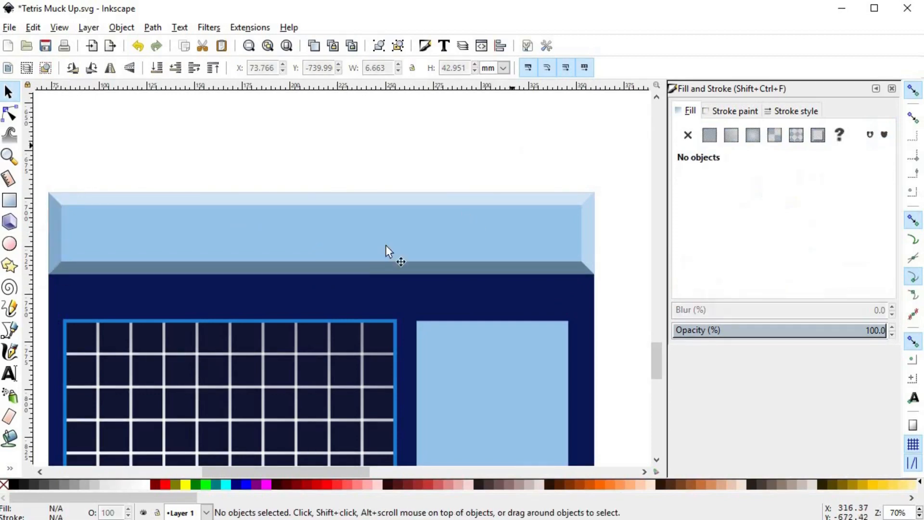
- Align the top edge of the tall side panel with the top edge of the grid's blue outline
scroll(334, 173, down, 4)
scroll(372, 269, up, 2)
scroll(348, 157, down, 2)
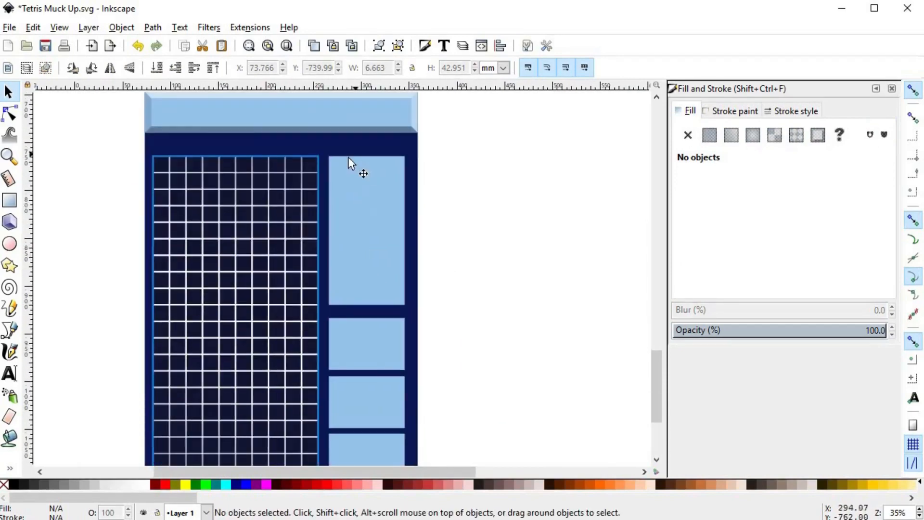
click(348, 157)
scroll(349, 157, up, 4)
shift+click(176, 155)
key(ctrl+shift+a)
click(772, 180)
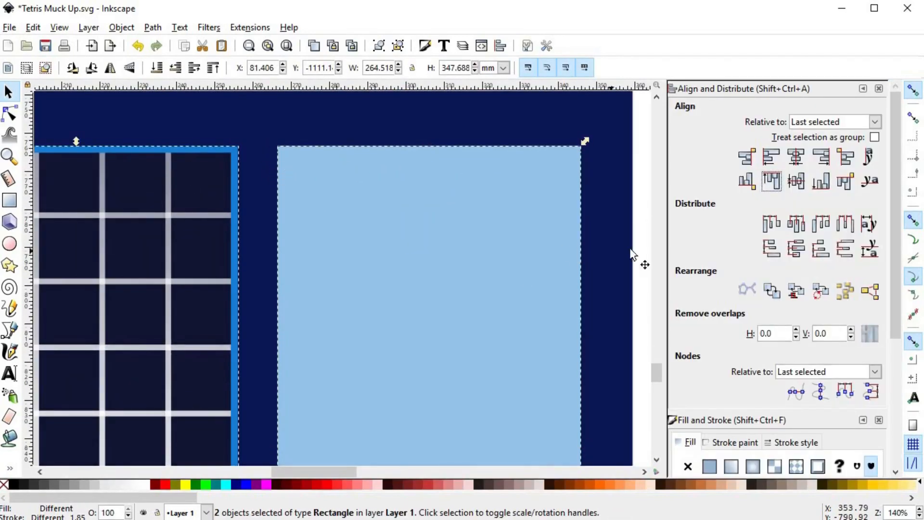
click(640, 251)
- Widen the tall side panel on both sides to about 88 mm, evening its margins to the grid and the background edge
scroll(466, 193, down, 3)
click(446, 219)
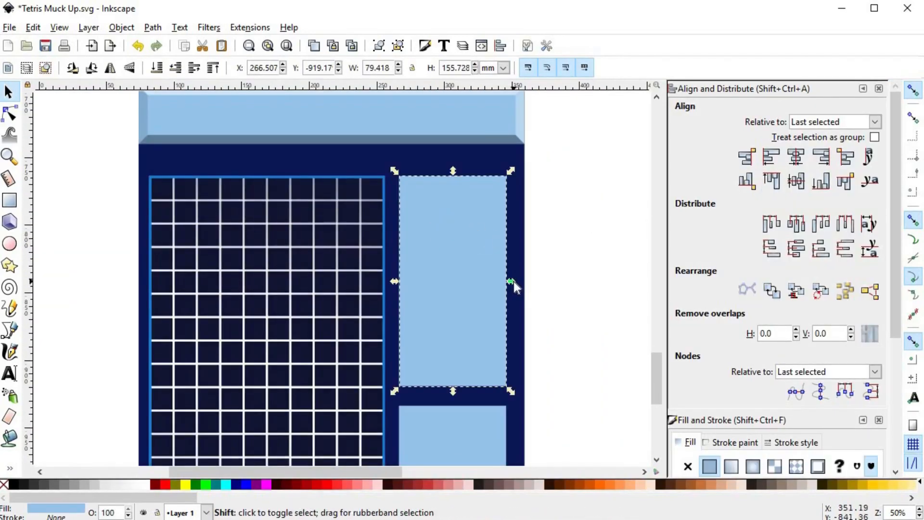
drag(512, 281, 516, 281)
drag(459, 250, 462, 249)
drag(395, 282, 390, 282)
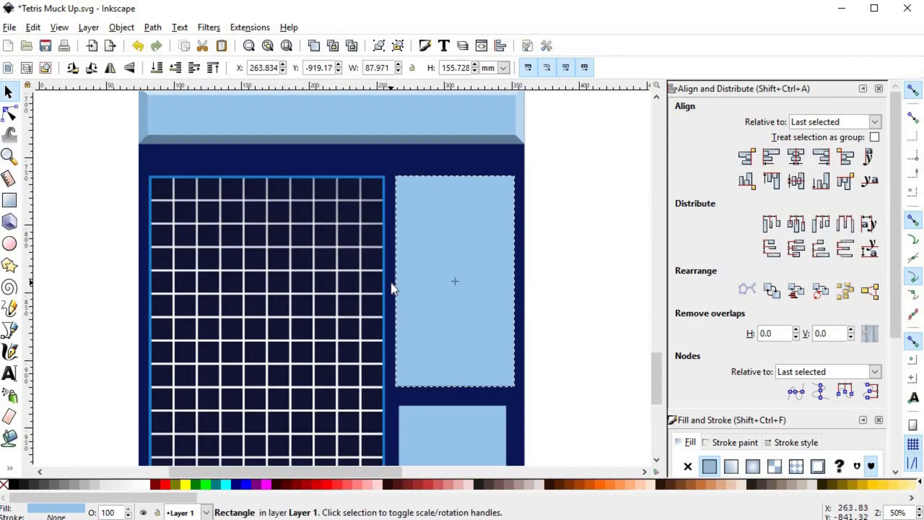
key(Escape)
- Try to widen the small panel directly under the tall one to match its right edge
scroll(497, 267, down, 7)
scroll(461, 335, down, 1)
key(space)
scroll(473, 275, up, 3)
click(473, 276)
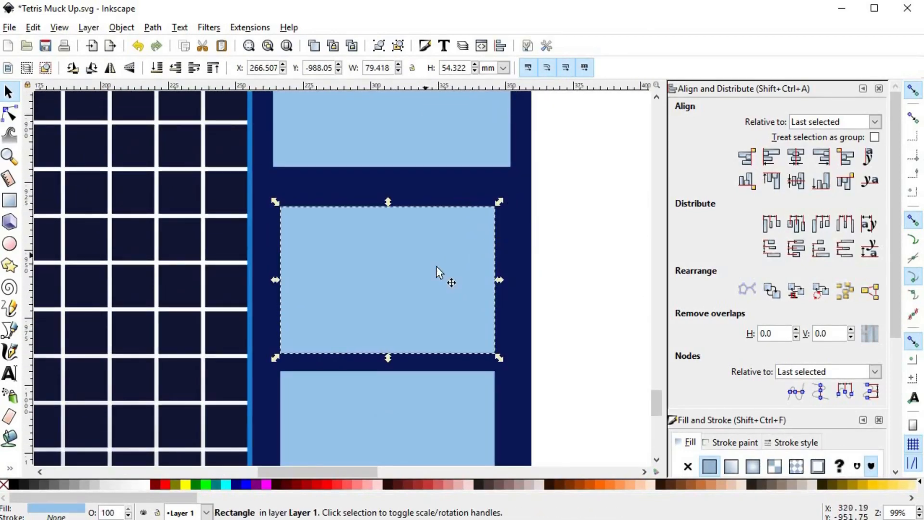
drag(501, 281, 510, 185)
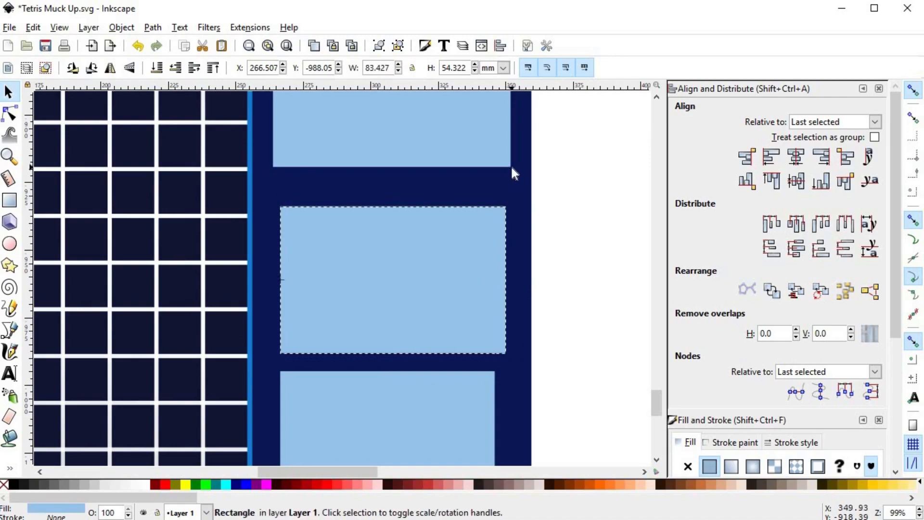
scroll(506, 312, up, 2)
scroll(506, 317, down, 1)
scroll(354, 225, down, 4)
- Delete the small side panels beneath the tall panel
key(Delete)
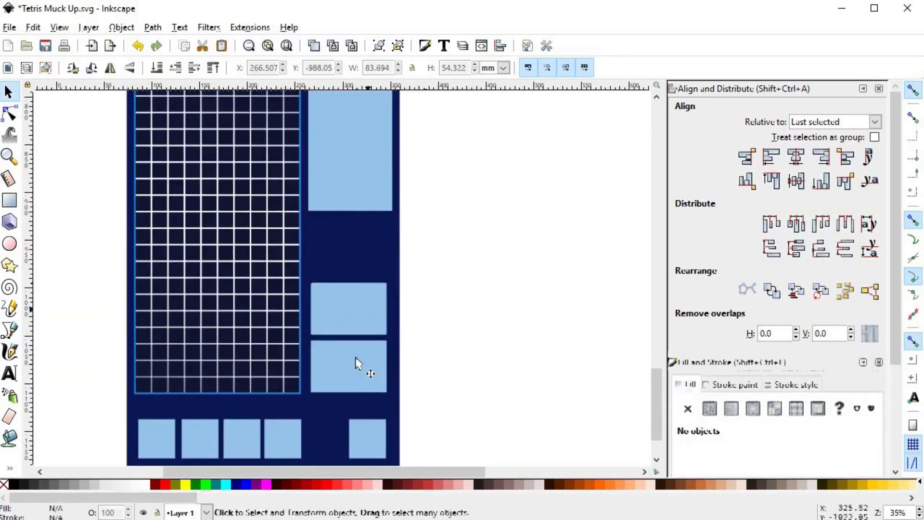
click(359, 365)
key(Delete)
- Duplicate the tall panel below the original and align the copy's lower edge with the grid outline
click(360, 169)
key(ctrl+d)
drag(293, 200, 291, 378)
shift+click(282, 383)
click(356, 255)
drag(333, 234, 337, 203)
- Disable snapping and make brown rectangles about 47 mm tall over the lower panel as spacing guides
click(912, 90)
scroll(316, 213, up, 1)
key(ctrl+d)
drag(339, 460, 334, 355)
key(ctrl+d)
shift+click(337, 245)
click(499, 484)
key(ctrl+d)
drag(335, 316, 333, 412)
- Form two light blue boxes about 54 mm tall in the side column, the lowest one level with the grid's bottom edge
scroll(333, 411, down, 5)
key(Delete)
click(363, 299)
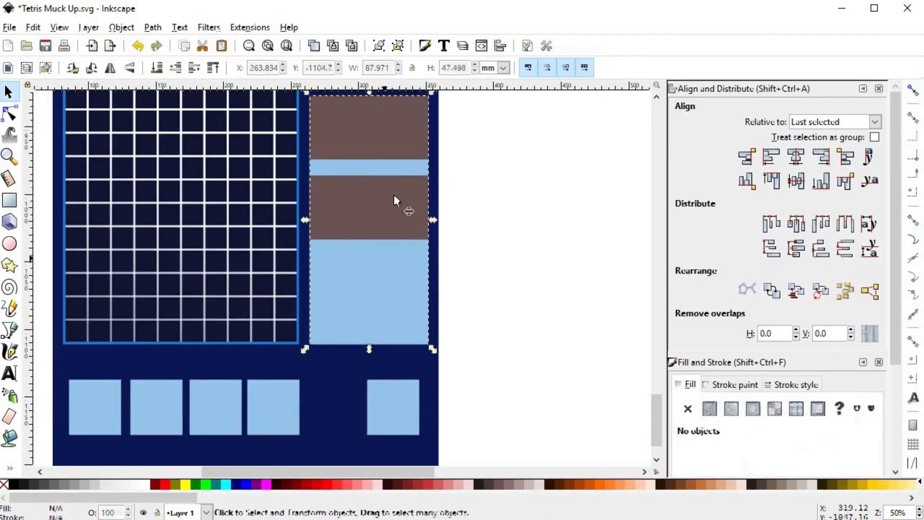
scroll(394, 194, up, 2)
drag(361, 128, 358, 286)
key(ctrl+d)
drag(354, 354, 347, 216)
key(Delete)
click(351, 300)
key(ctrl+d)
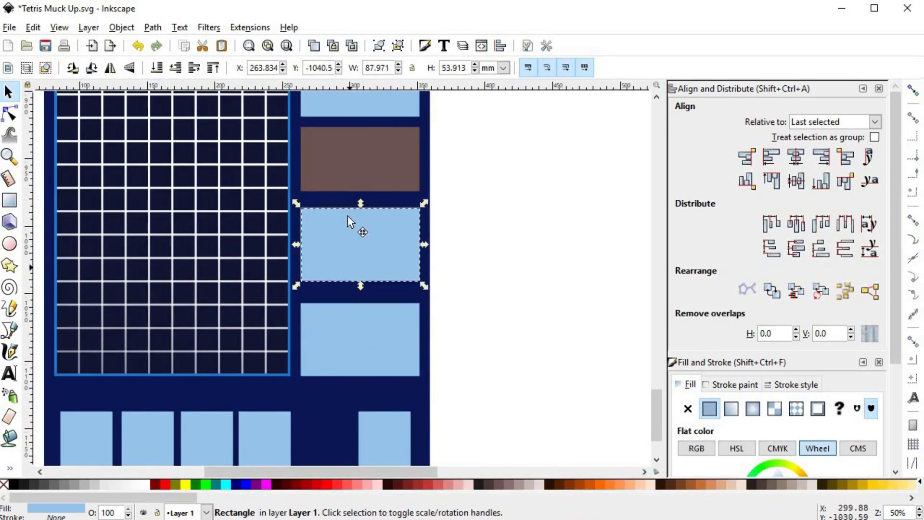
- Duplicate the middle box upward as a third box, tighten the gaps between the boxes, and delete the upper brown guide
key(ctrl+d)
drag(347, 263, 346, 171)
scroll(346, 171, up, 8)
scroll(548, 282, down, 8)
drag(469, 248, 469, 260)
mouse_move(466, 160)
mouse_down()
mouse_move(466, 181)
mouse_move(481, 168)
mouse_up()
click(489, 133)
key(Delete)
click(495, 198)
key(shift+Down)
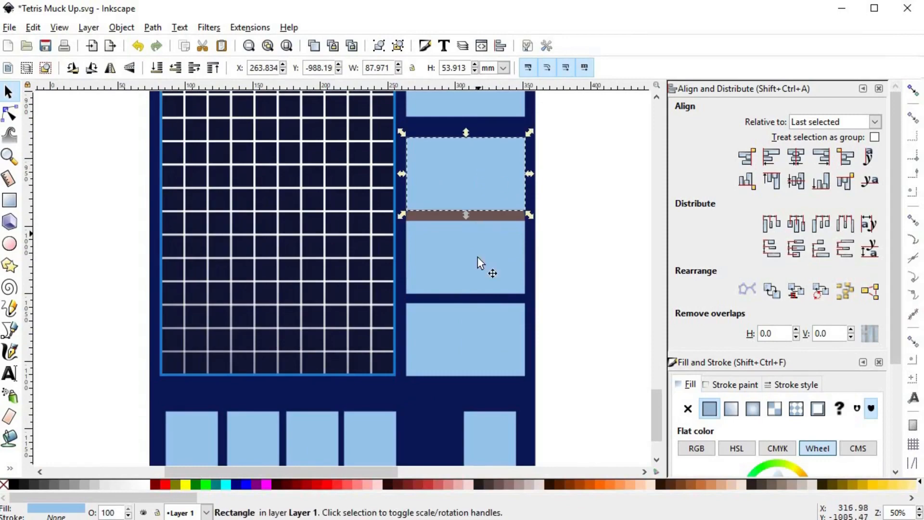
- Distribute the three small boxes with equal vertical gaps and delete the remaining brown guide
shift+click(478, 258)
shift+click(477, 332)
click(846, 248)
click(486, 215)
key(Delete)
- Stretch the tall side box downward to a height of about 160 mm and nudge the small box below it slightly down
scroll(486, 217, up, 10)
click(488, 295)
drag(440, 247, 439, 261)
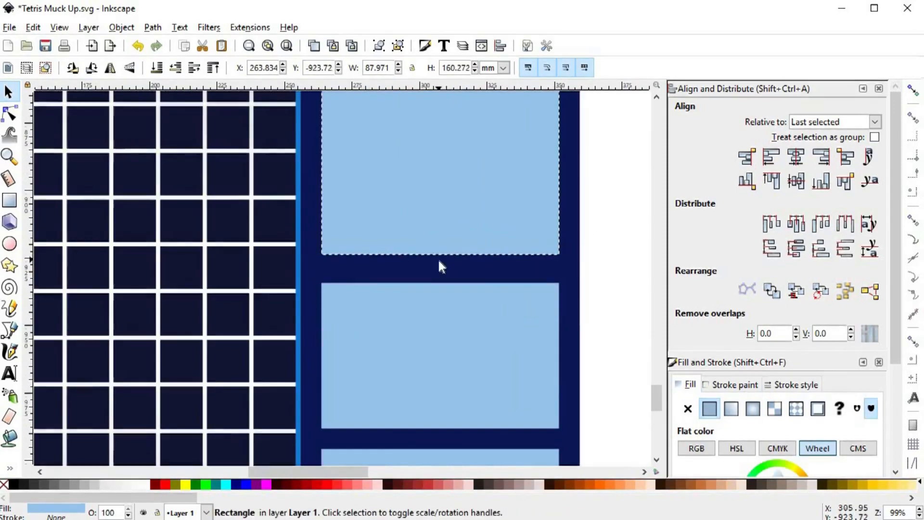
drag(429, 311, 429, 319)
- Distribute the three small side boxes with equal vertical gaps, and stretch the tall box down to about 165 mm high
scroll(429, 319, down, 10)
shift+click(447, 327)
shift+click(448, 436)
click(846, 248)
scroll(447, 222, up, 8)
click(436, 192)
drag(436, 212, 437, 225)
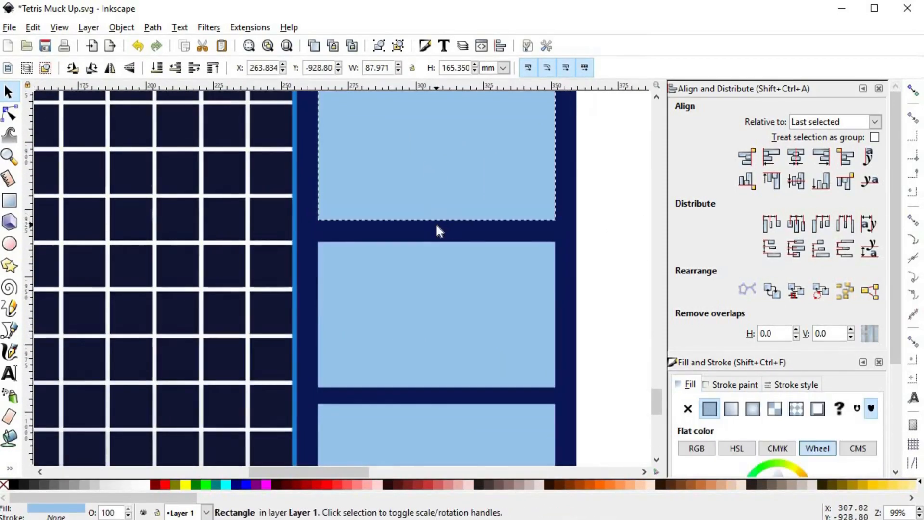
- Examine the side column's gaps and its alignment with the grid and the header bar
click(614, 270)
scroll(613, 274, down, 5)
scroll(574, 391, up, 4)
click(510, 283)
shift+click(510, 187)
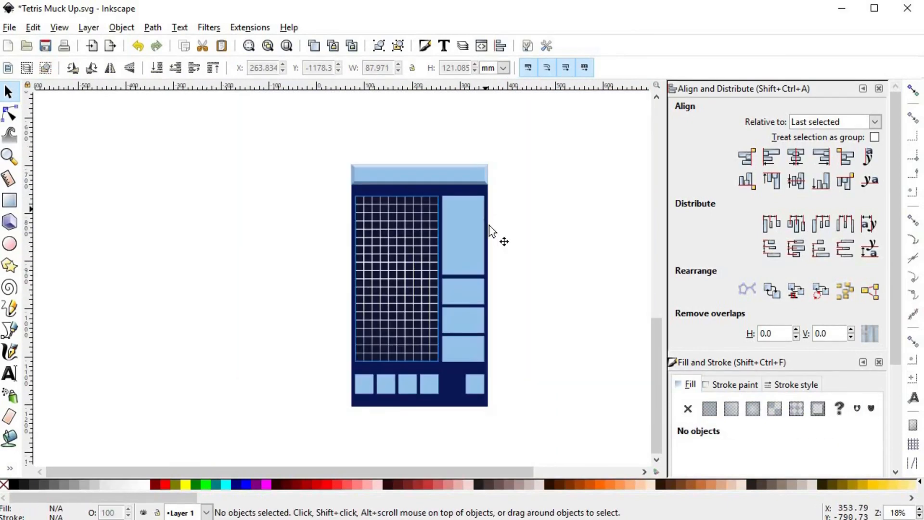
scroll(436, 222, up, 2)
scroll(447, 201, up, 1)
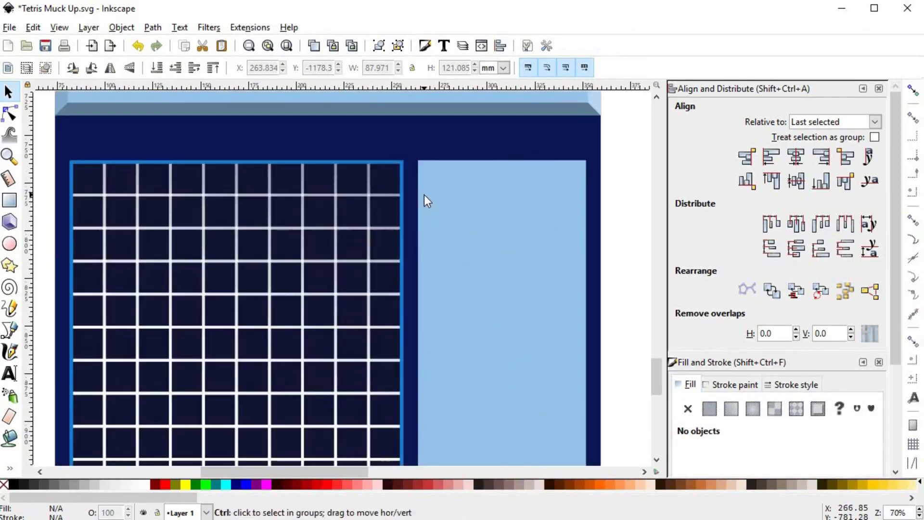
scroll(423, 195, down, 2)
scroll(440, 200, up, 1)
scroll(430, 190, up, 1)
- Make a dark brown copy of the tall side box and shorten it to a strip about 20 mm tall along its upper edge
click(475, 294)
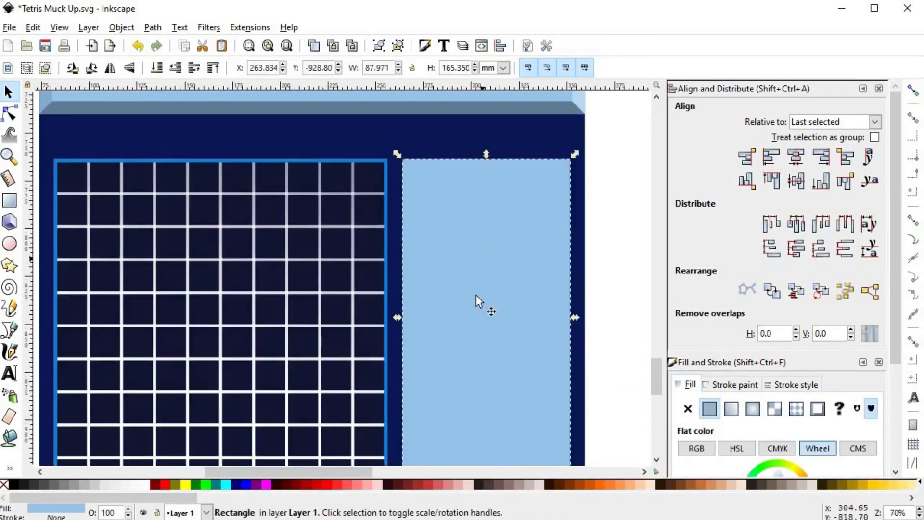
scroll(486, 391, down, 2)
drag(486, 391, 487, 256)
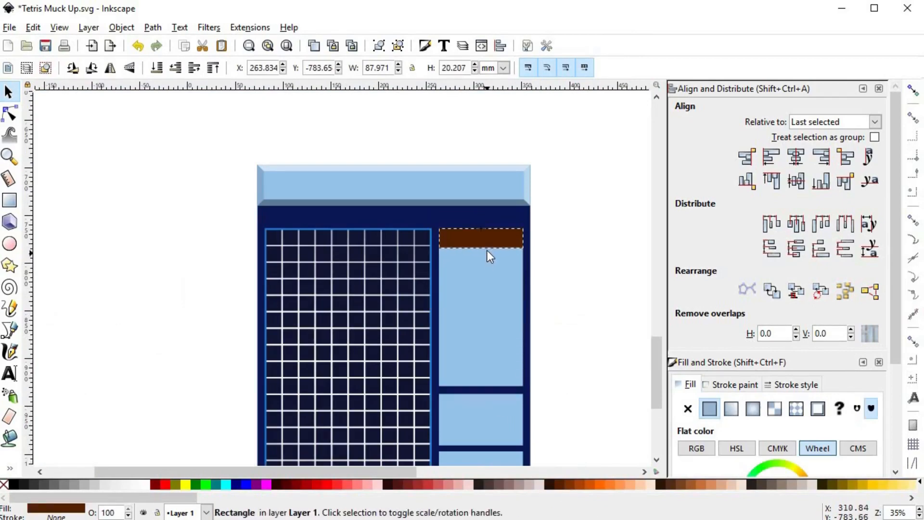
scroll(493, 226, up, 4)
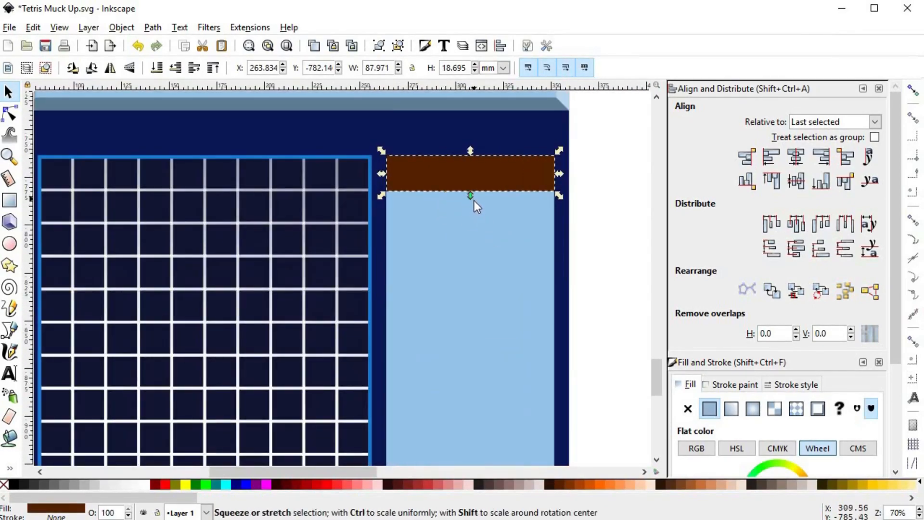
drag(471, 196, 449, 263)
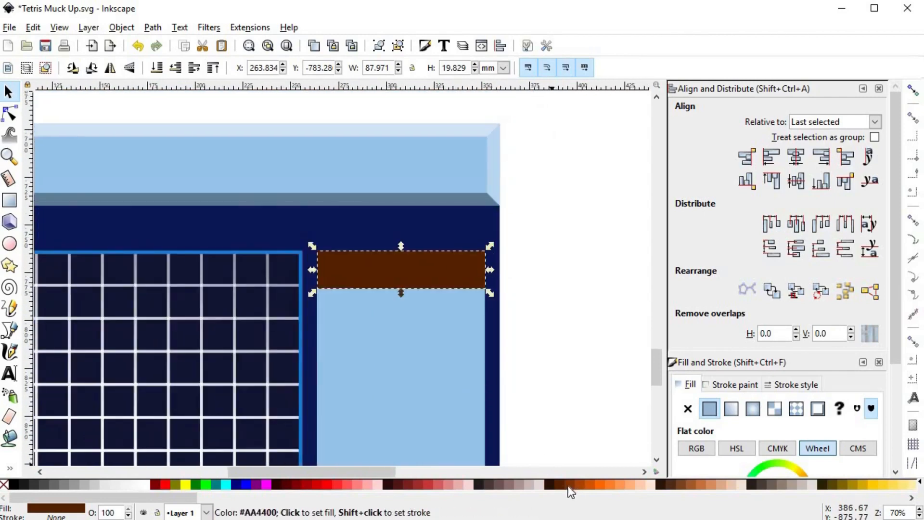
scroll(443, 261, up, 2)
- Duplicate the brown strip in a lighter brown and inset the copy to about 79.7 × 11.5 mm with a dynamic offset
key(ctrl+d)
click(679, 484)
drag(533, 236, 528, 252)
key(ctrl+z)
key(n)
drag(192, 240, 220, 256)
key(s)
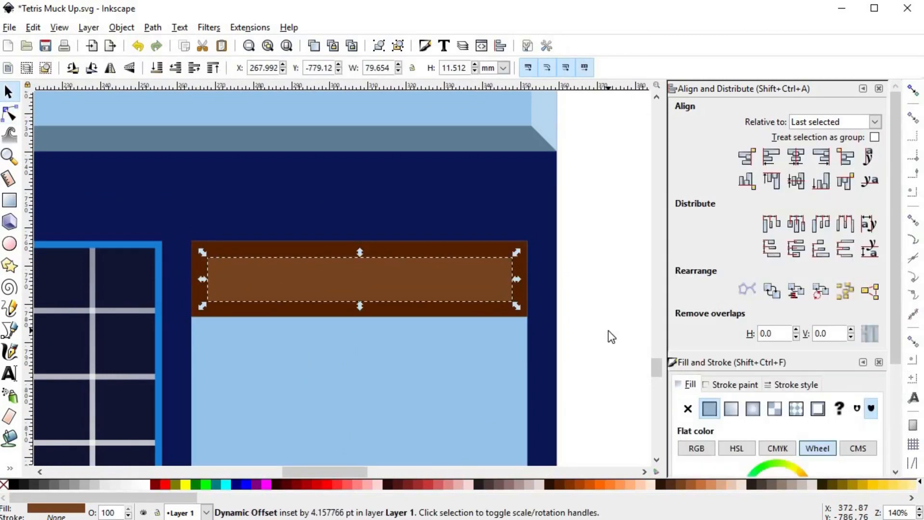
- Enable snapping and draw a closed bevel facet between the inner and outer corners at the brown strip's right end
click(608, 336)
scroll(608, 336, down, 6)
key(space)
scroll(504, 218, up, 6)
scroll(494, 203, up, 3)
key(b)
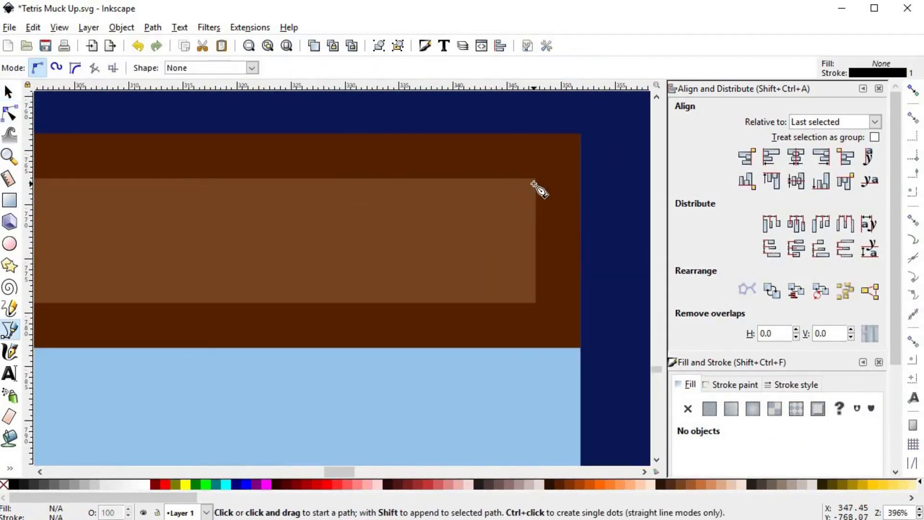
click(913, 90)
click(536, 179)
click(581, 134)
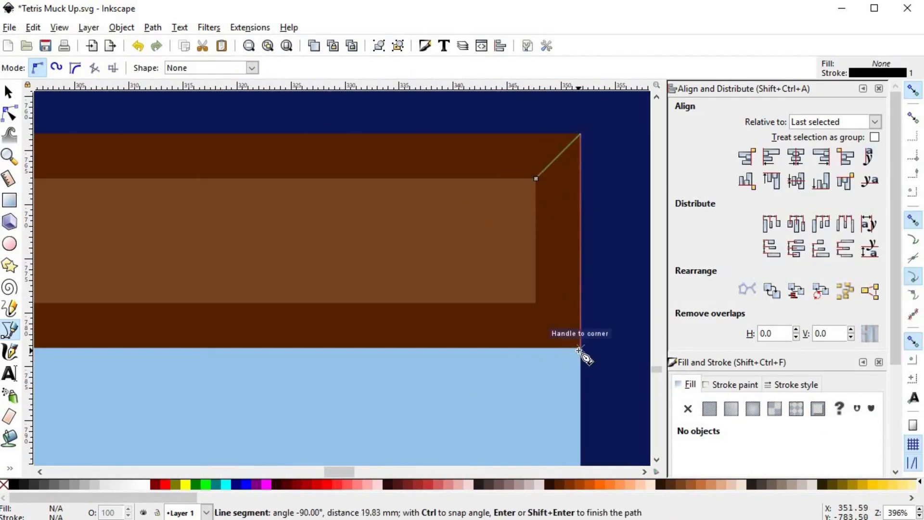
click(581, 347)
click(536, 302)
click(536, 178)
- Draw the upper bevel facet as a closed path between the two brown rectangles' top corners
scroll(525, 286, down, 2)
scroll(525, 287, left, 6)
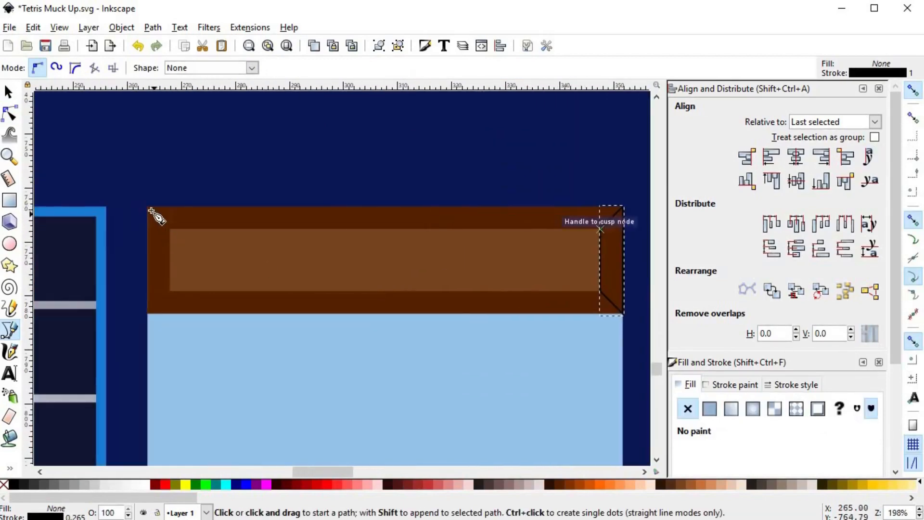
click(147, 207)
click(170, 229)
click(600, 229)
click(623, 207)
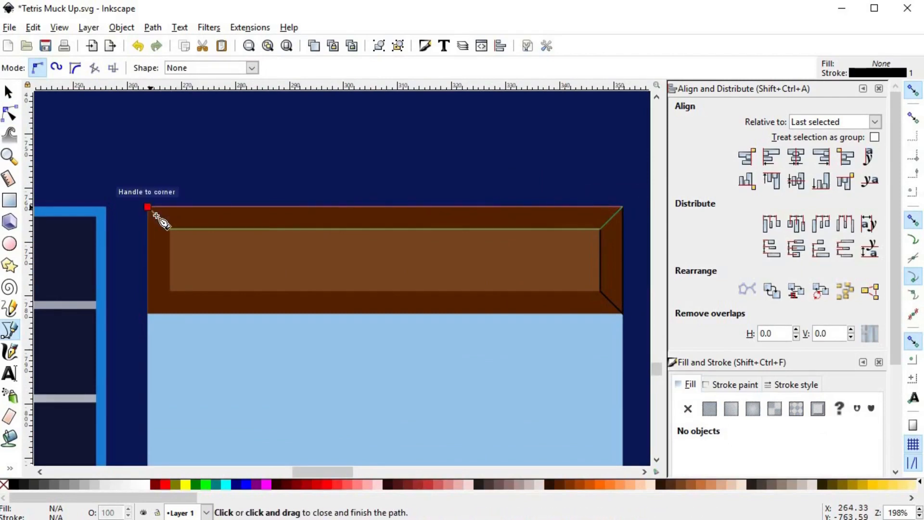
click(148, 207)
- Draw the left bevel facet as a closed path between the inner and outer brown rectangles
click(170, 229)
click(170, 290)
click(148, 313)
click(147, 207)
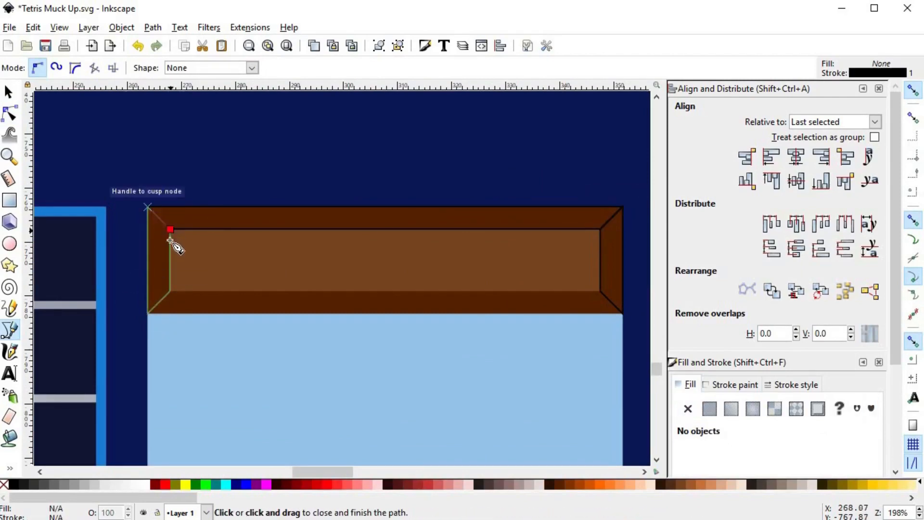
click(169, 230)
- Draw the lower bevel facet as a closed path between the two brown rectangles' bottom corners
click(170, 290)
click(148, 313)
click(623, 313)
click(601, 291)
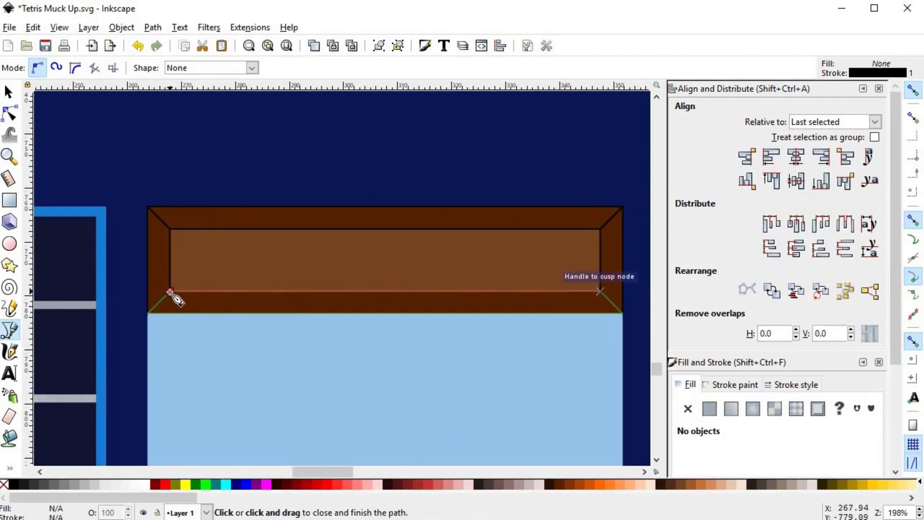
click(170, 291)
- Delete the two brown rectangles, leaving the four outlined bevel facets on the tall side box
key(space)
click(388, 270)
scroll(392, 295, down, 4)
click(506, 382)
scroll(507, 381, down, 1)
key(space)
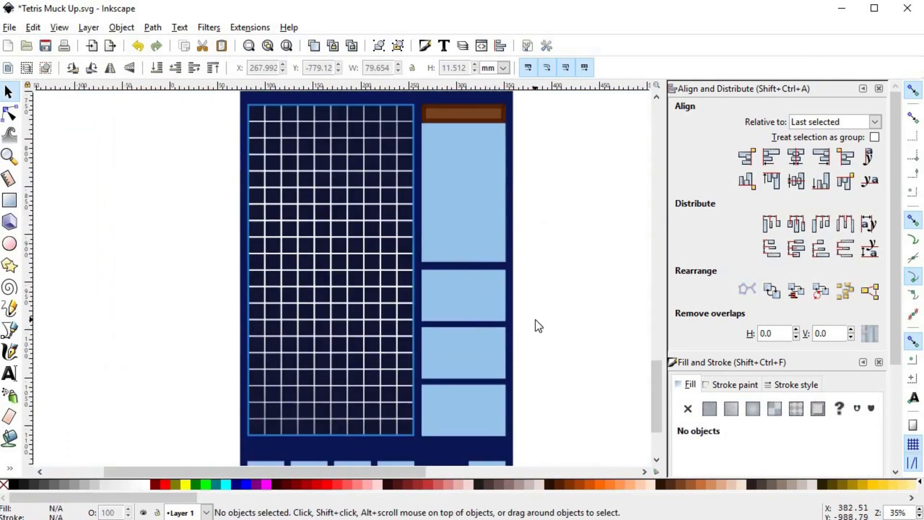
key(space)
scroll(423, 248, up, 4)
click(476, 271)
key(Delete)
click(478, 277)
key(Delete)
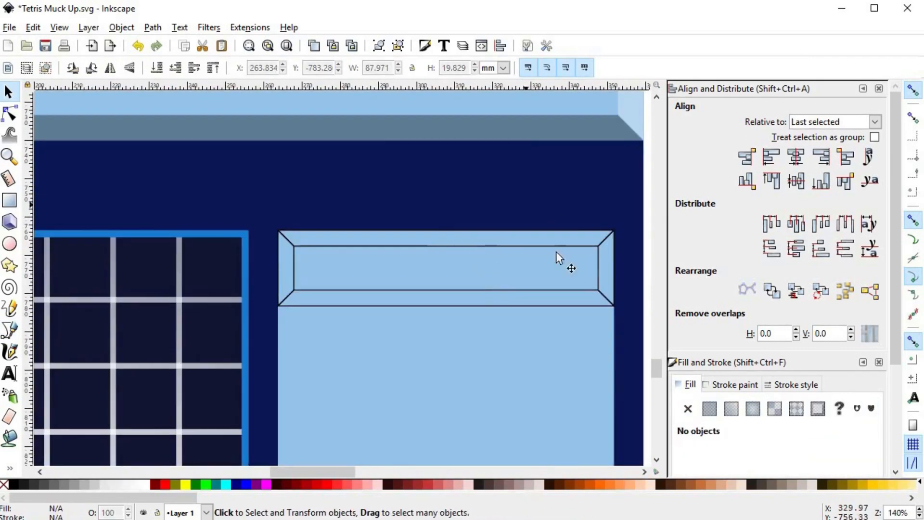
- Apply the header bar's top and right facet styles to the matching facets of the side box's bevel
scroll(455, 198, down, 1)
scroll(504, 182, up, 2)
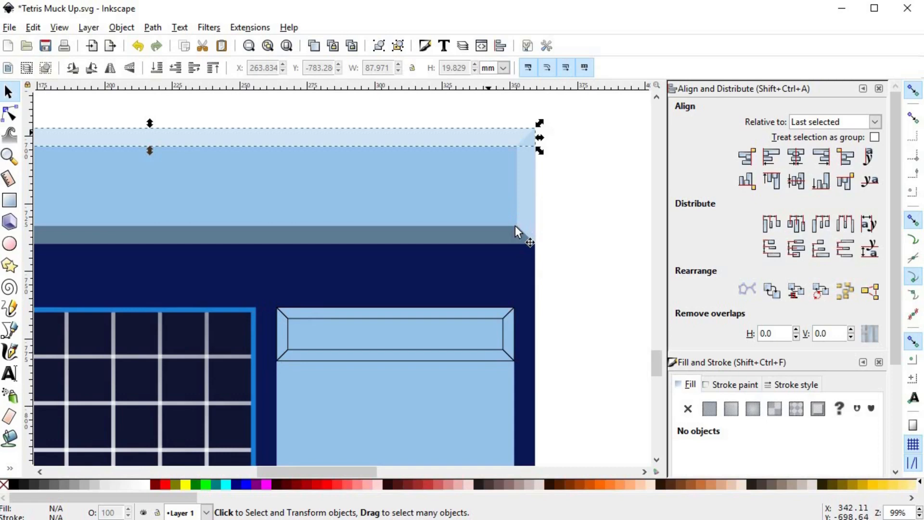
click(484, 313)
click(530, 185)
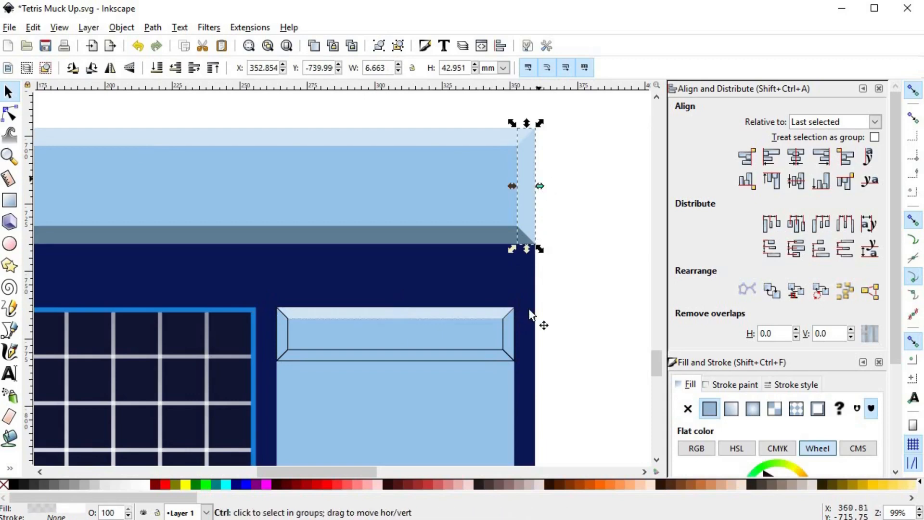
click(516, 331)
ctrl+click(506, 320)
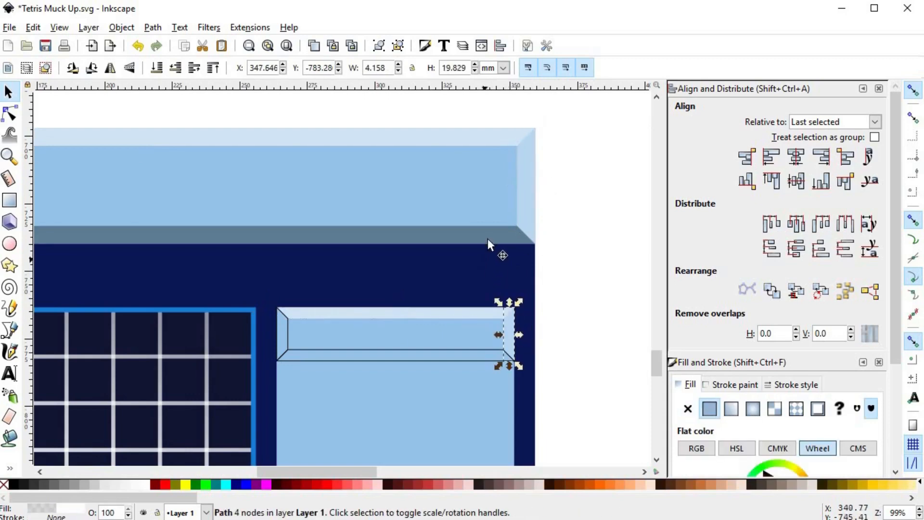
- Apply the header bar's bottom and left facet styles to the matching facets of the side box's bevel
ctrl+click(488, 238)
click(486, 350)
key(ctrl+shift+v)
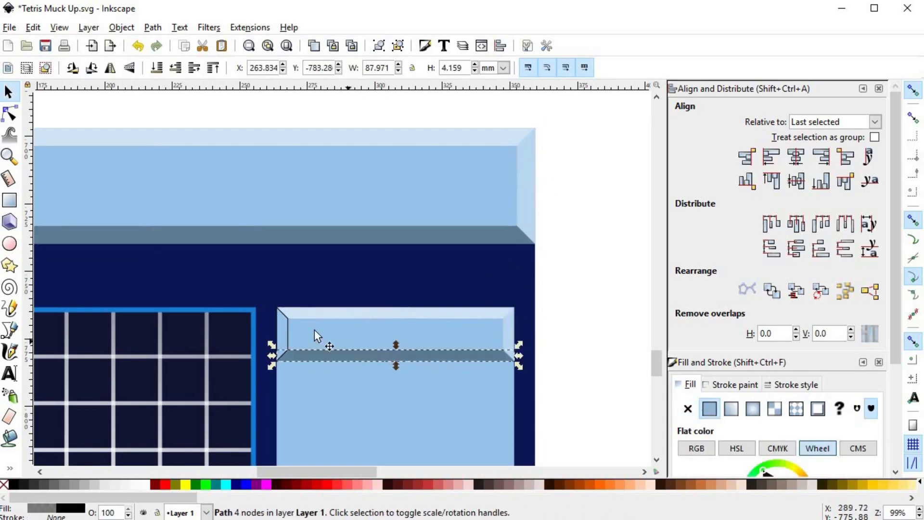
click(286, 333)
drag(239, 220, 370, 240)
scroll(371, 241, down, 2)
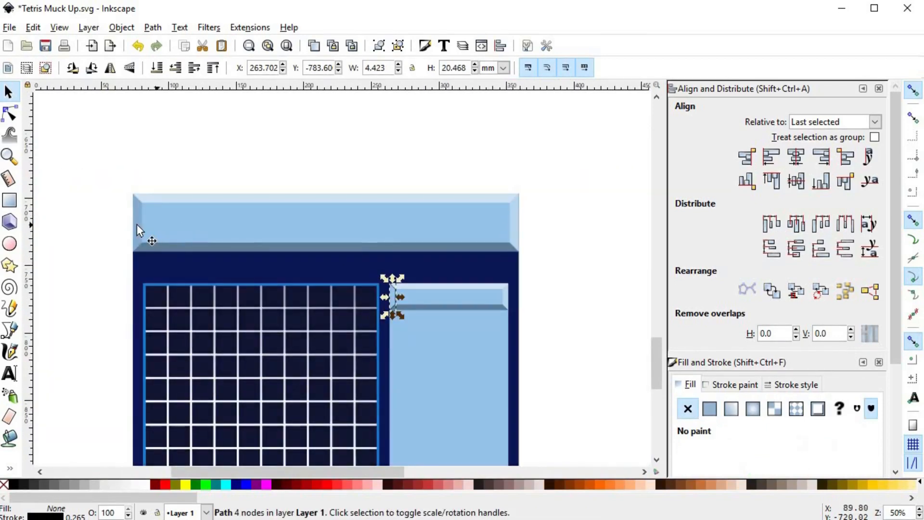
click(137, 218)
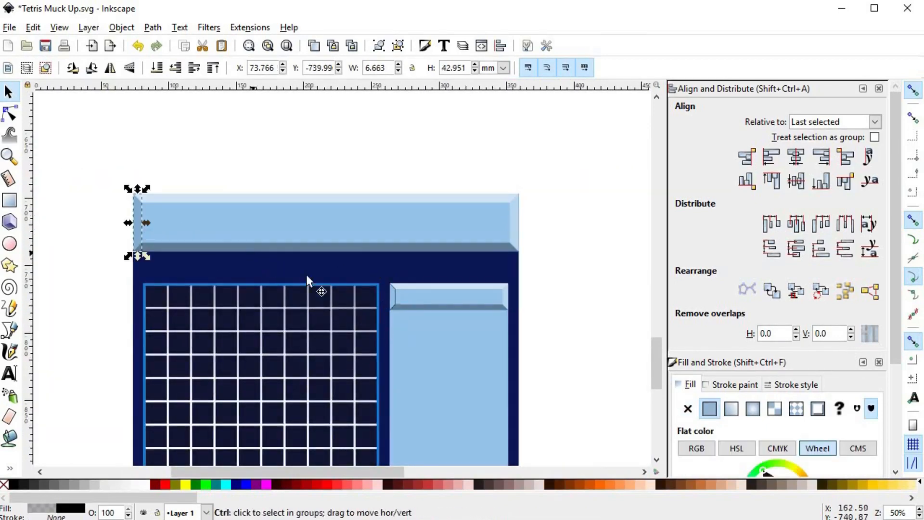
click(398, 297)
key(ctrl+shift+v)
click(562, 345)
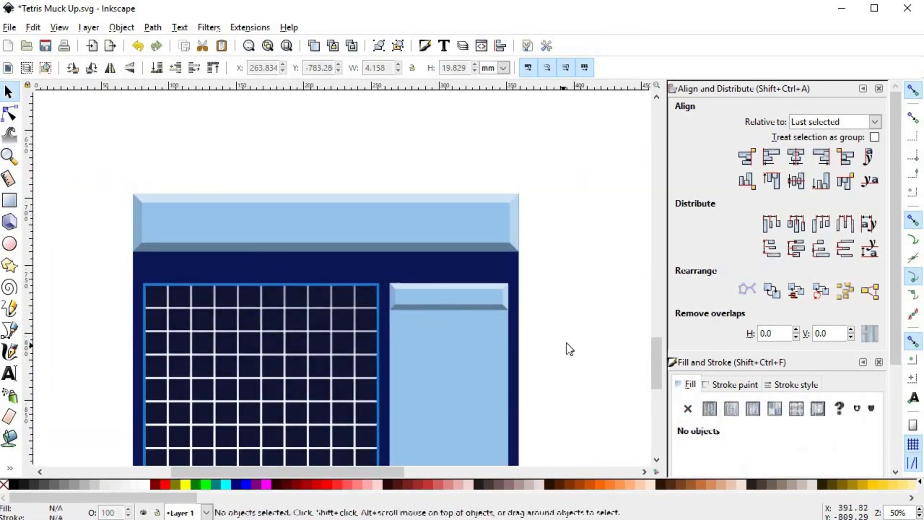
- Duplicate the tall side box, give the copy the grid border's blue outline style, and lower it behind the box and bevel
drag(545, 312, 475, 159)
scroll(495, 240, down, 1)
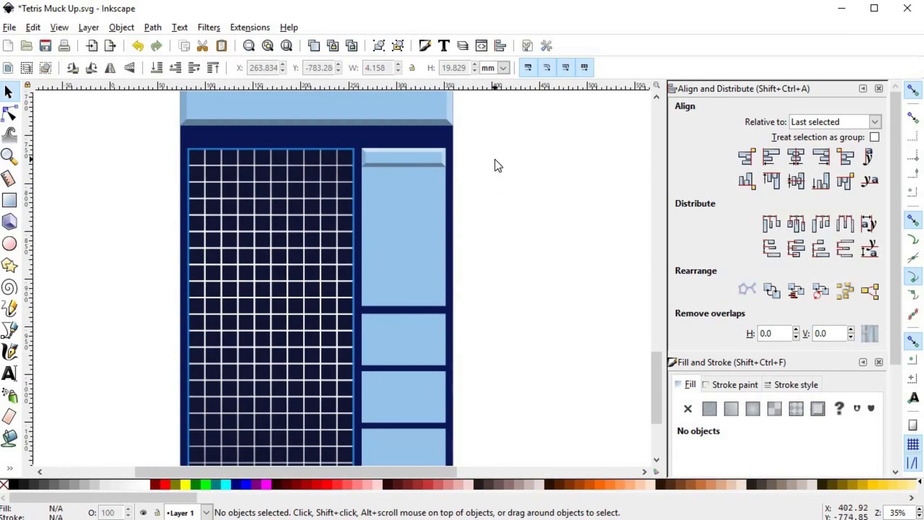
click(433, 233)
key(space)
scroll(379, 212, up, 2)
key(ctrl+d)
click(294, 190)
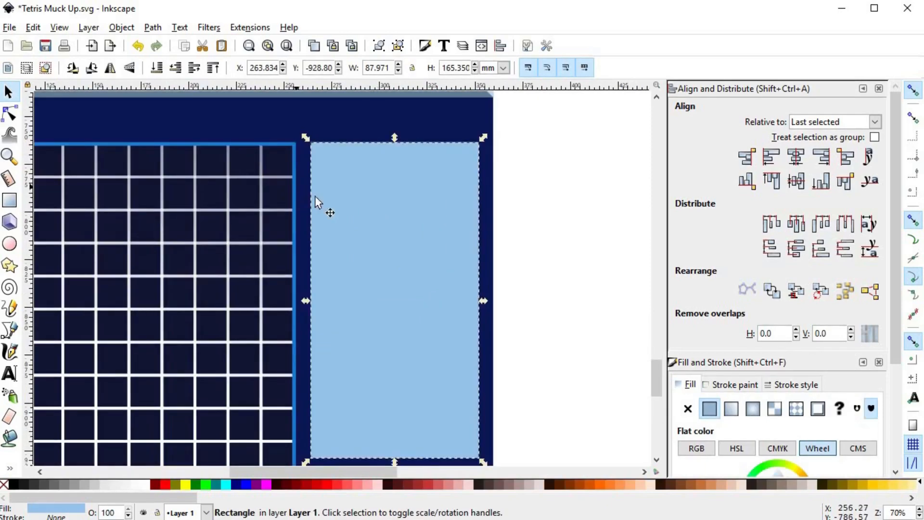
key(ctrl+c)
click(369, 213)
key(ctrl+shift+v)
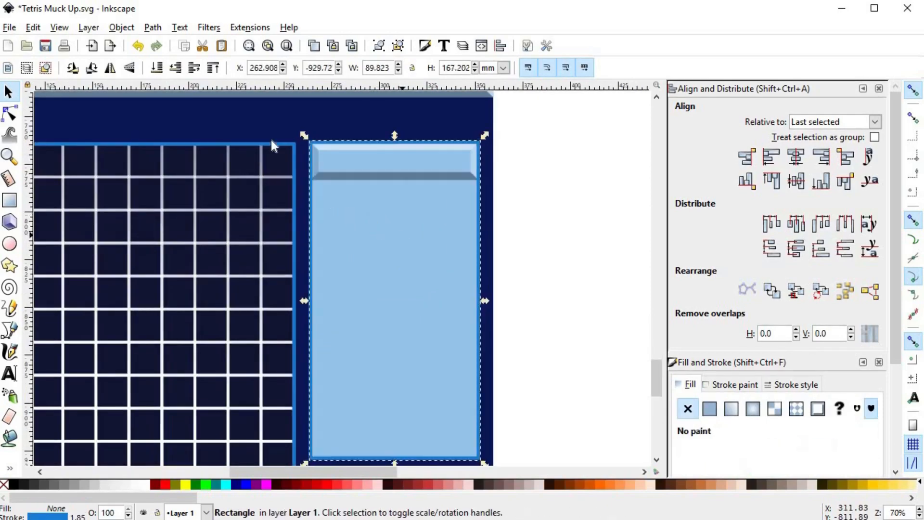
click(176, 68)
click(195, 70)
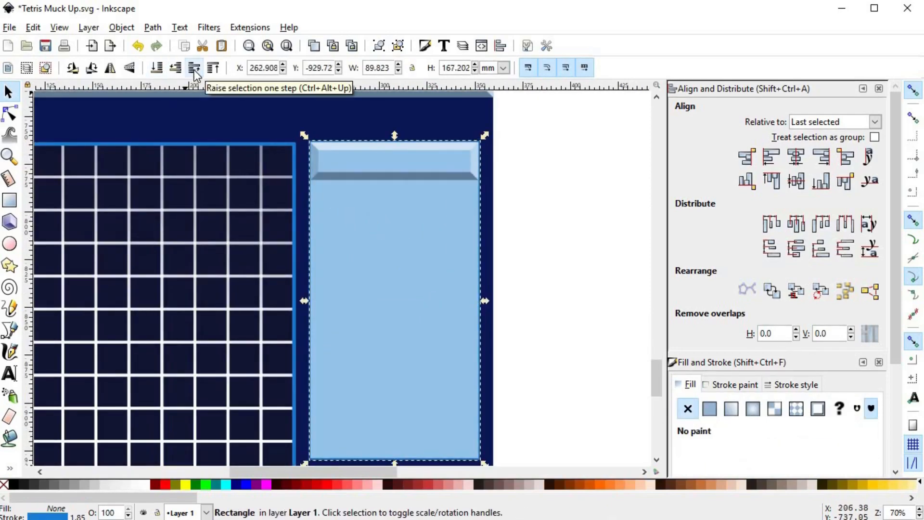
- Set the stroke width of the blue outline behind the tall side box to 14 px
click(580, 212)
scroll(308, 184, up, 2)
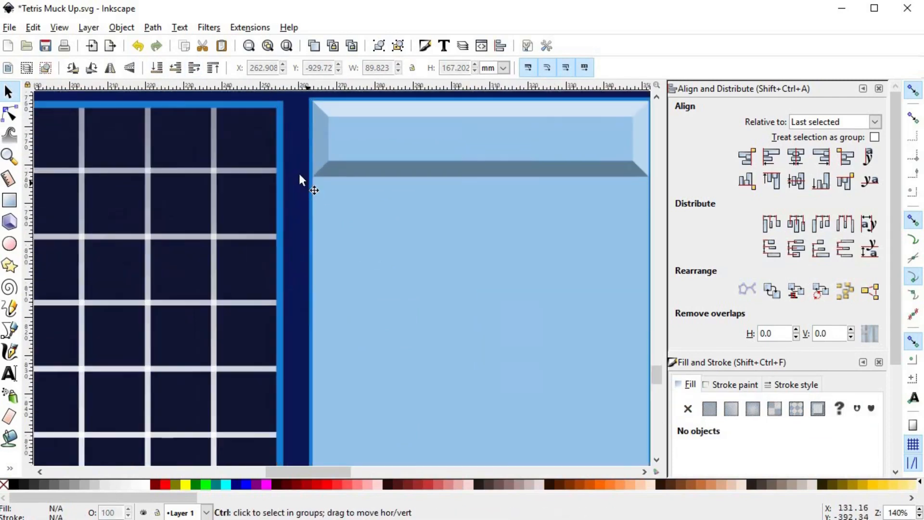
click(285, 160)
click(311, 221)
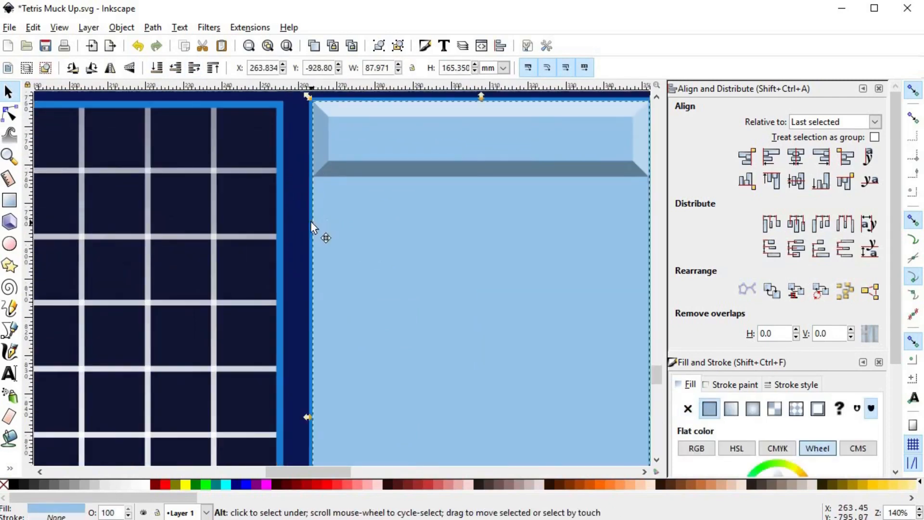
alt+click(311, 221)
click(879, 89)
click(717, 111)
click(804, 112)
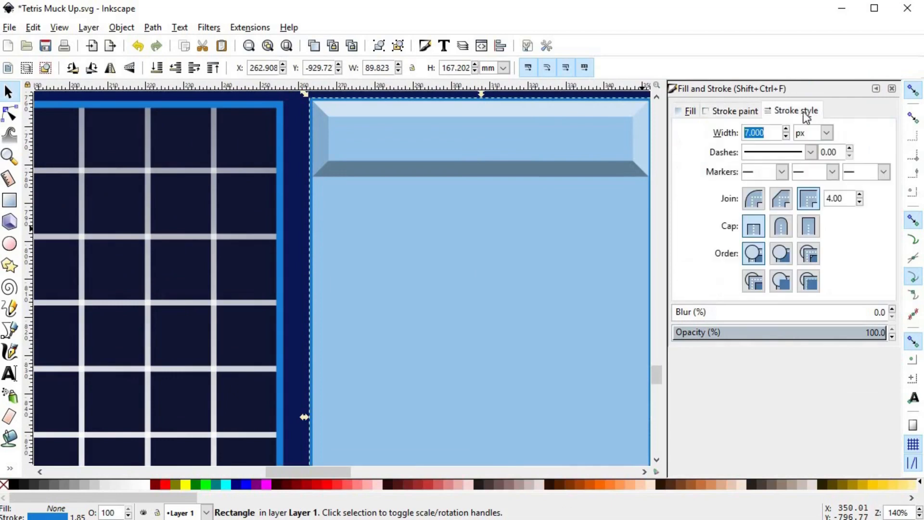
text(14)
key(Return)
key(minus)
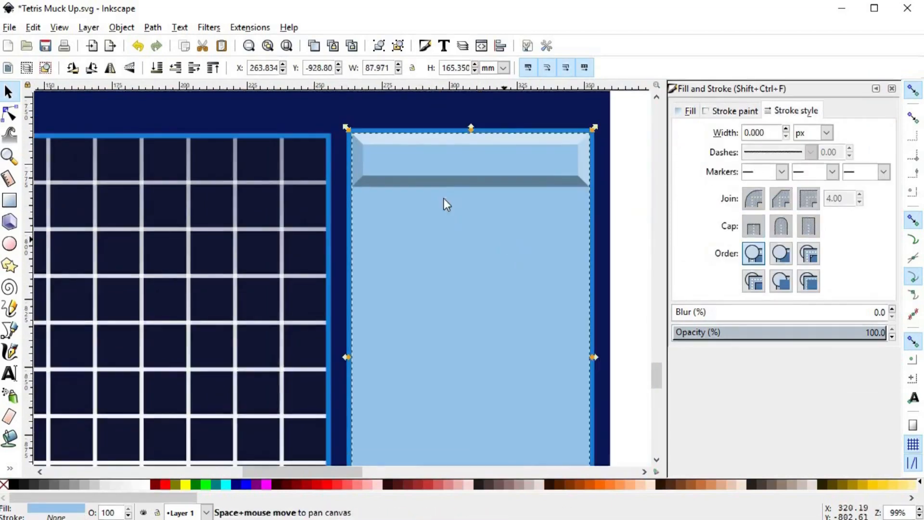
- Group the tall side box with its blue outline and four bevel facets
click(571, 221)
scroll(571, 220, down, 1)
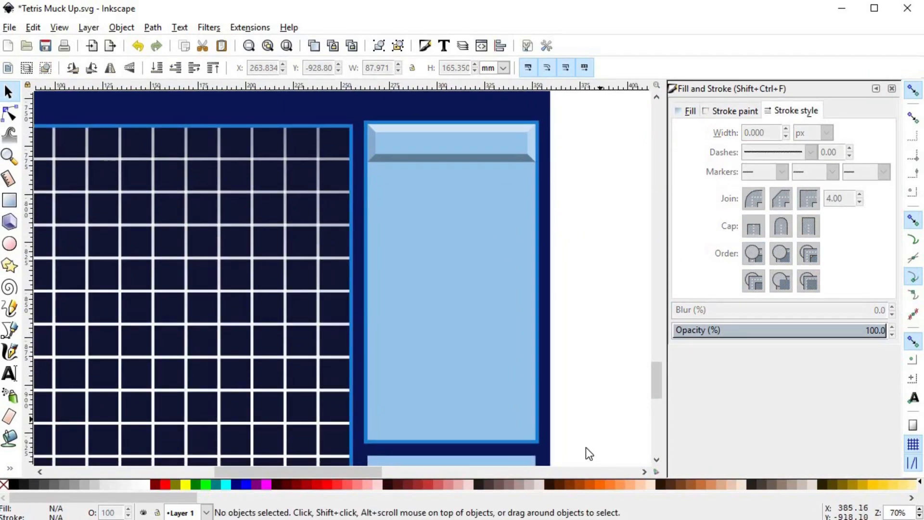
mouse_move(590, 454)
mouse_down()
mouse_move(504, 261)
mouse_move(361, 104)
mouse_up()
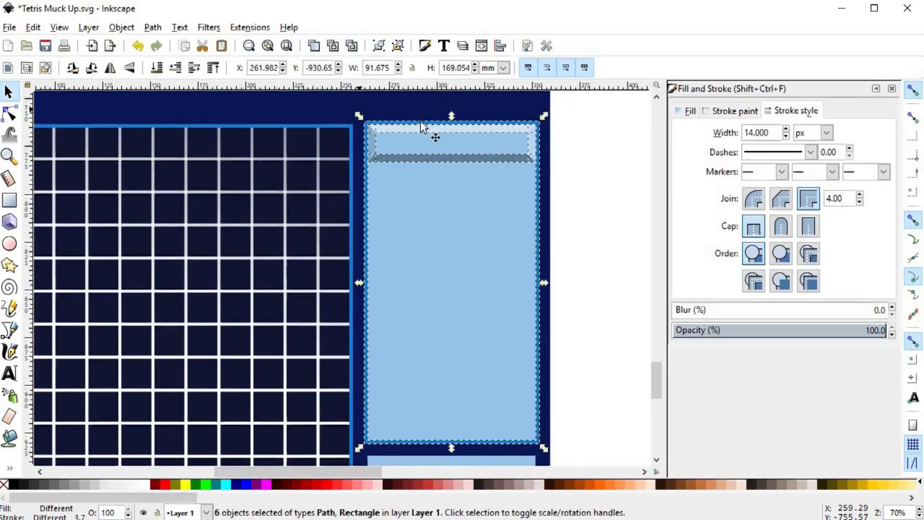
key(ctrl+g)
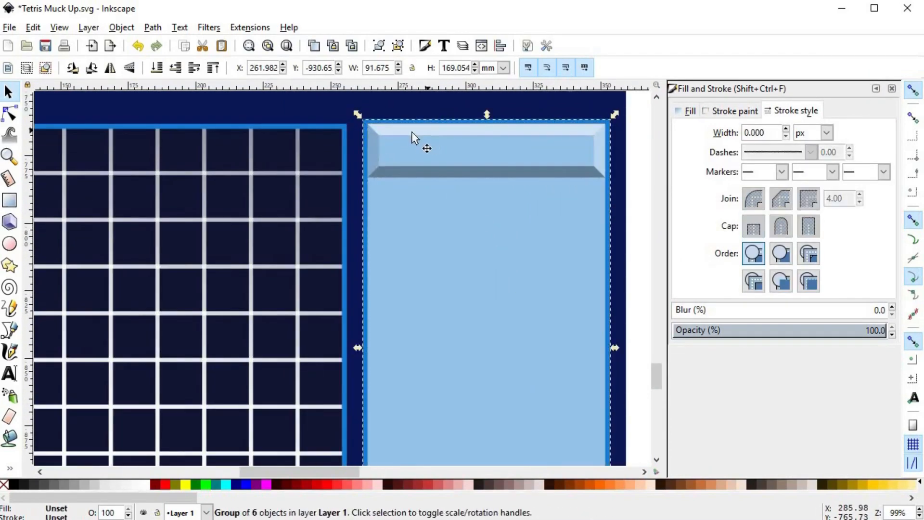
- Align the top edge of the grouped tall side box with the top of the grid's blue border
key(plus)
shift+click(352, 128)
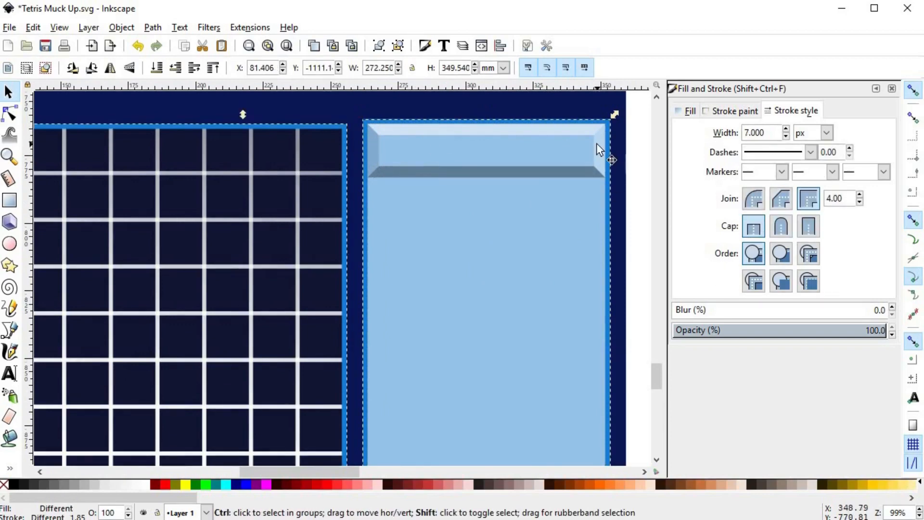
key(shift+ctrl+a)
click(772, 181)
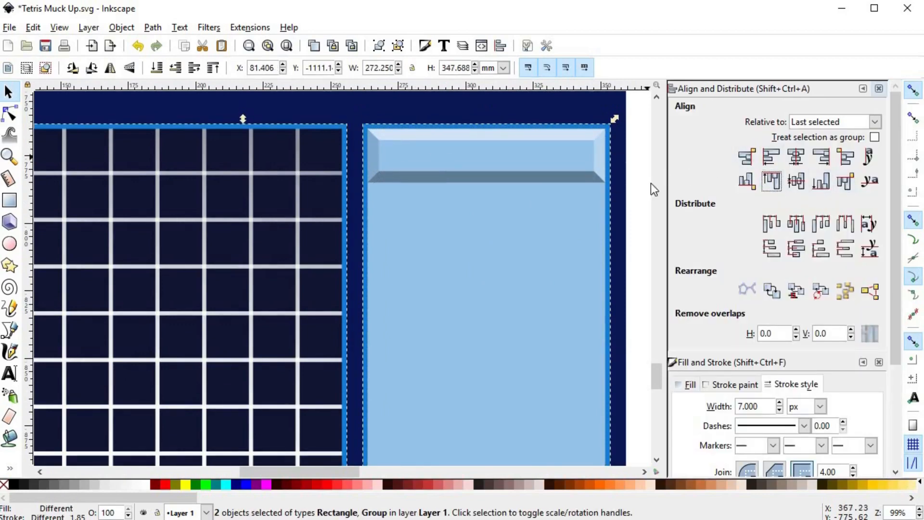
ctrl+scroll(633, 290, down, 2)
scroll(634, 290, down, 3)
key(Escape)
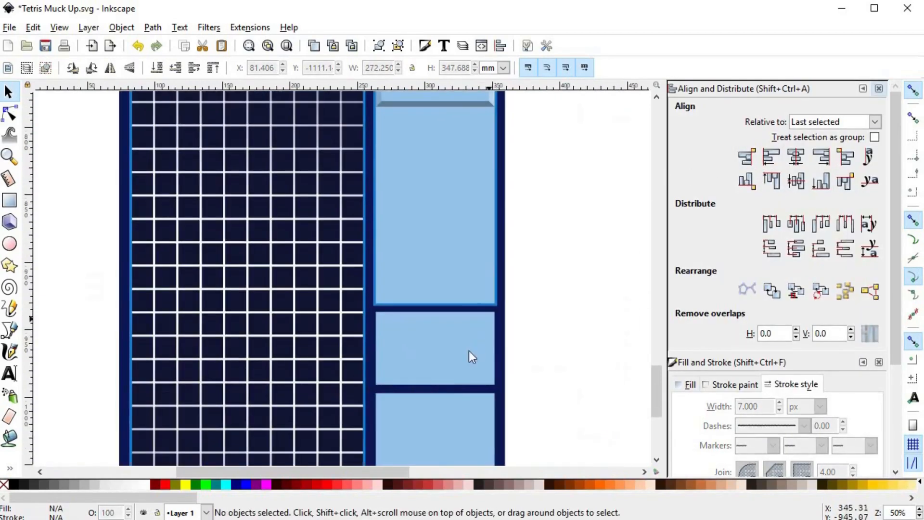
- Ungroup the tall side box and copy its four header bevel facets onto the upper edge of the box below
click(447, 265)
ctrl+scroll(483, 319, down, 1)
click(535, 177)
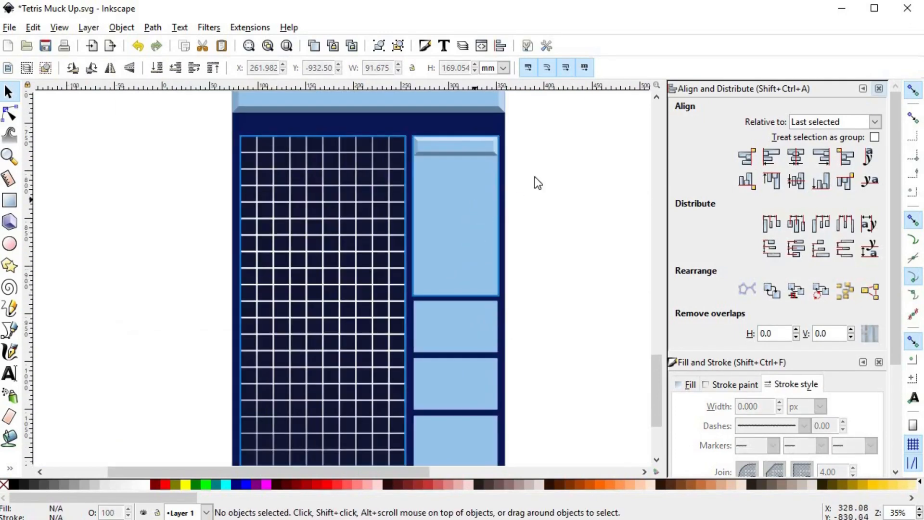
right_click(472, 202)
click(500, 488)
click(546, 173)
drag(541, 160, 409, 125)
ctrl+drag(473, 145, 472, 311)
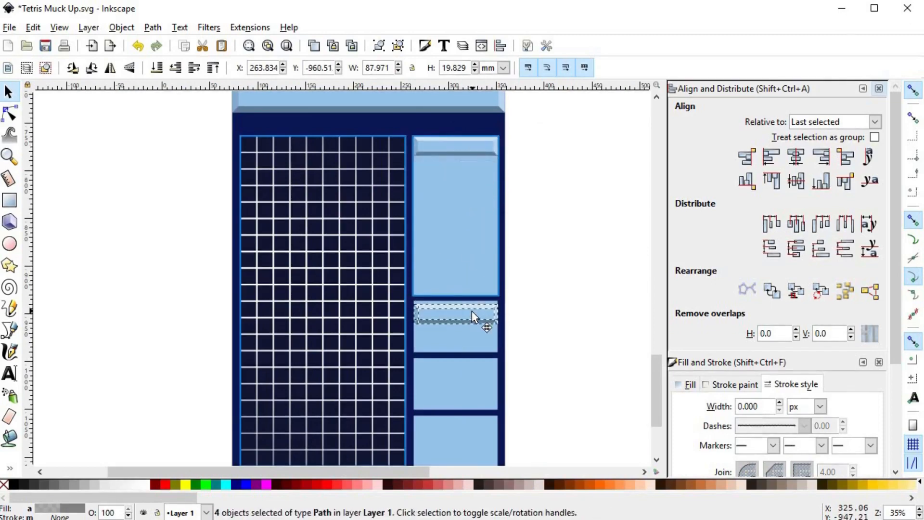
ctrl+scroll(473, 311, up, 5)
mouse_move(151, 261)
mouse_down()
mouse_move(139, 251)
mouse_move(145, 258)
mouse_up()
- Copy the header bevel facets onto the upper edges of the two lowest side boxes
ctrl+scroll(146, 258, down, 2)
scroll(289, 258, down, 3)
drag(236, 186, 248, 422)
scroll(238, 296, down, 5)
key(minus)
key(minus)
key(minus)
click(441, 247)
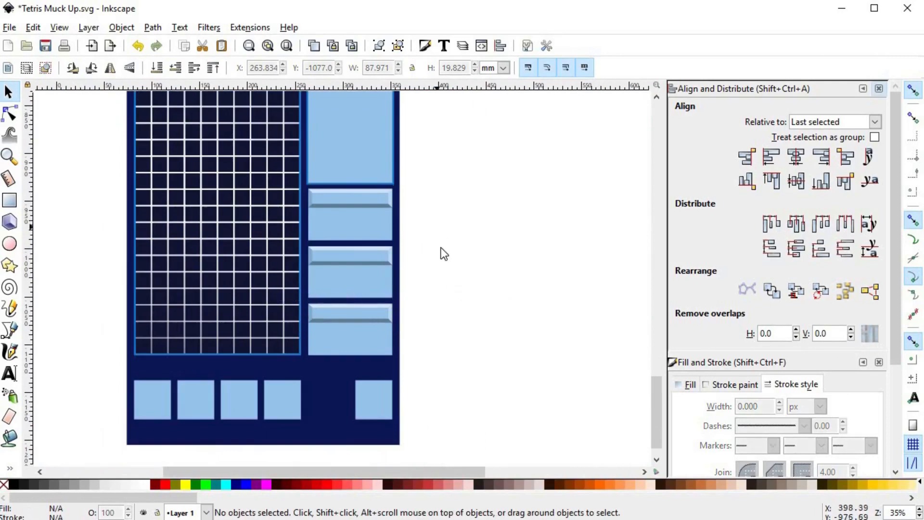
- Remove the blue outline from the tall side box and shorten the box from its lower edge
scroll(427, 293, up, 5)
key(minus)
key(minus)
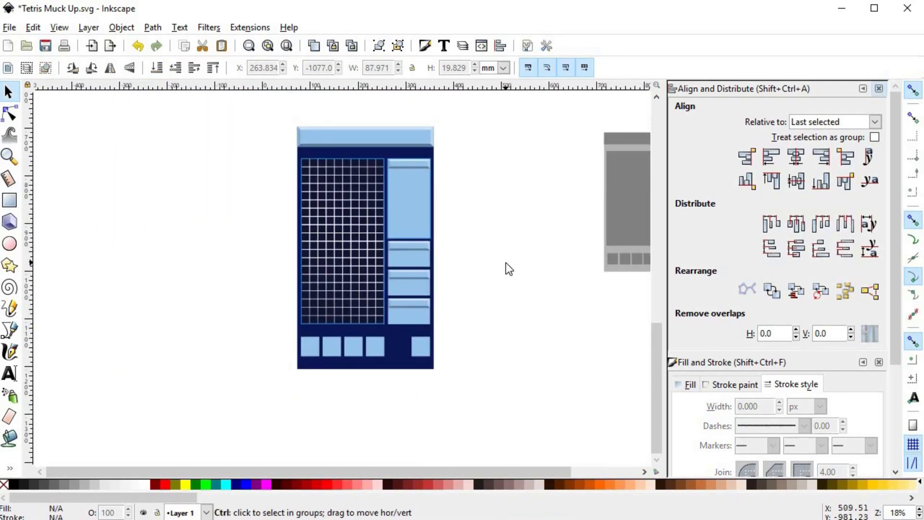
key(ctrl+d)
scroll(433, 202, up, 2)
click(407, 269)
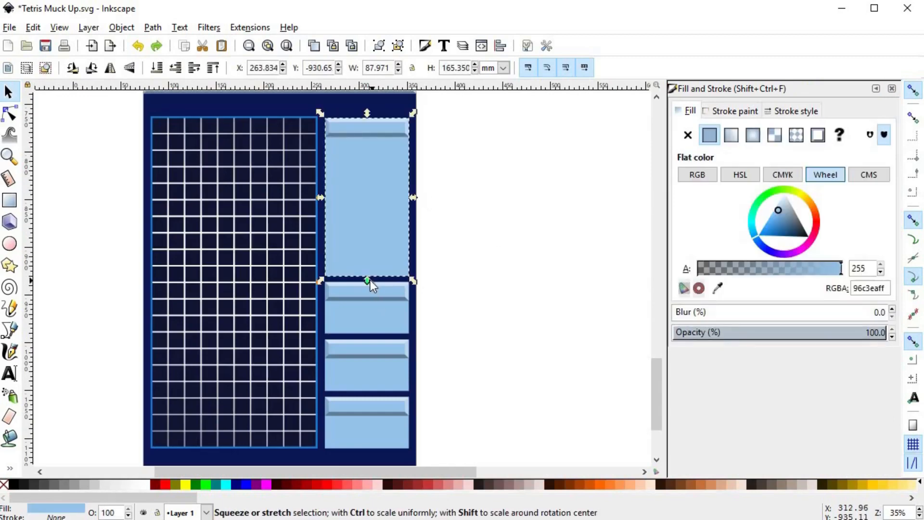
drag(367, 280, 369, 251)
- Move the second side box with its bevel up beneath the tall box and increase its height to about 70.5 mm
drag(418, 278, 321, 337)
drag(356, 292, 357, 259)
scroll(376, 280, up, 1)
key(shift+5)
drag(359, 284, 363, 348)
click(356, 308)
scroll(452, 292, down, 6)
- Replace the two lowest side boxes with duplicates of the resized second box, stacked beneath it
drag(502, 242, 315, 419)
key(Delete)
drag(515, 276, 318, 126)
key(ctrl+d)
drag(371, 155, 363, 373)
key(ctrl+d)
click(502, 283)
scroll(501, 283, down, 2)
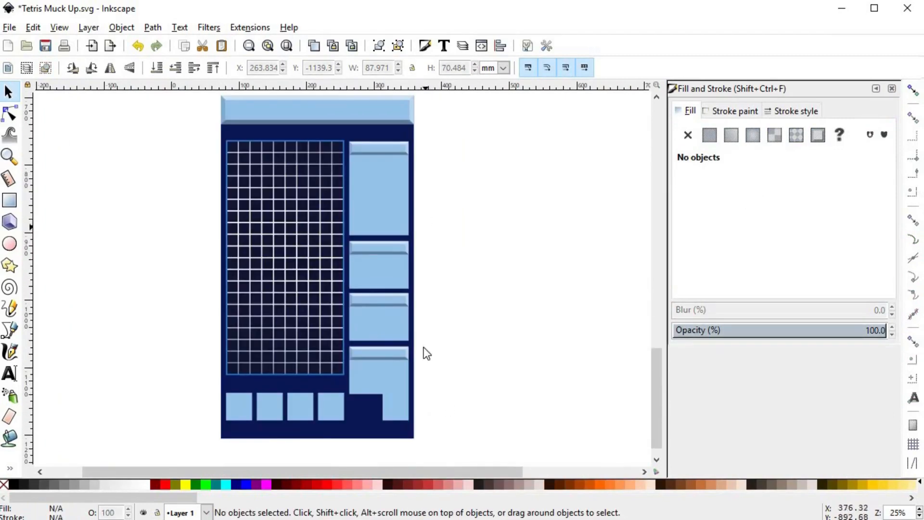
- Move the three lower side boxes up and shorten the first of them to about 64.4 mm high
drag(444, 412, 342, 226)
drag(376, 272, 381, 235)
scroll(382, 211, up, 1)
click(383, 210)
click(380, 265)
drag(379, 295, 379, 290)
- Replace the two lowest side boxes with duplicates of the shortened second box, spread down the side column
drag(457, 449, 331, 291)
key(Delete)
drag(464, 316, 330, 200)
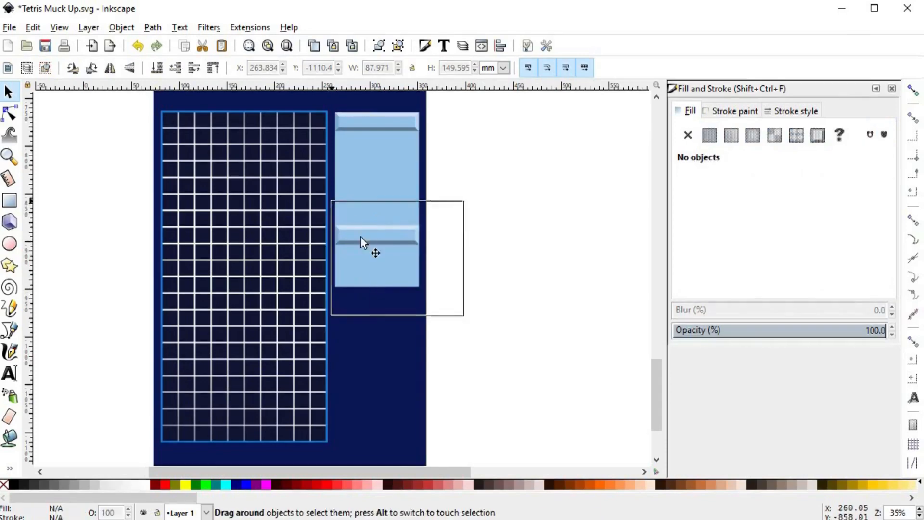
drag(362, 239, 363, 319)
key(ctrl+d)
key(ctrl+d)
scroll(378, 265, up, 2)
drag(476, 347, 284, 206)
drag(354, 224, 353, 227)
click(572, 278)
scroll(444, 274, down, 3)
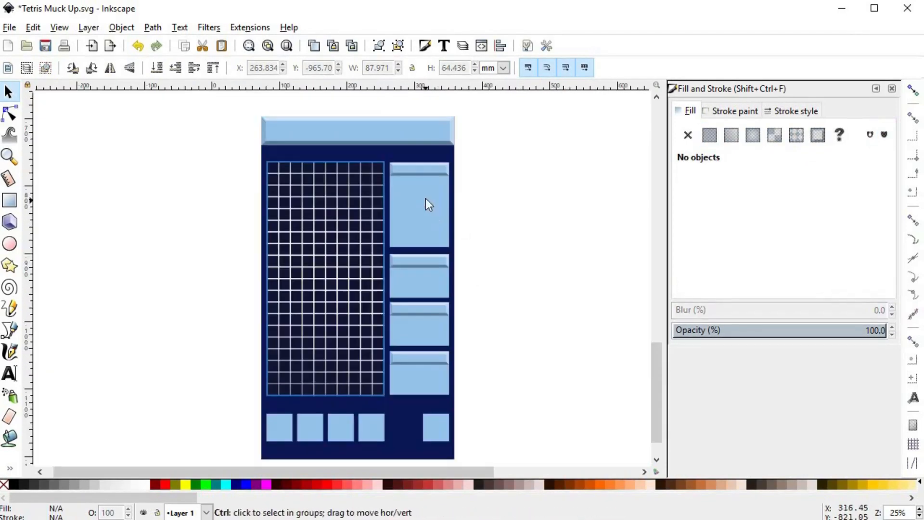
- Group the lowest side box with its bevel and align its bottom edge with the grid border's bottom
scroll(428, 320, up, 2)
click(429, 408)
scroll(499, 424, down, 3)
drag(508, 399, 321, 288)
key(ctrl+g)
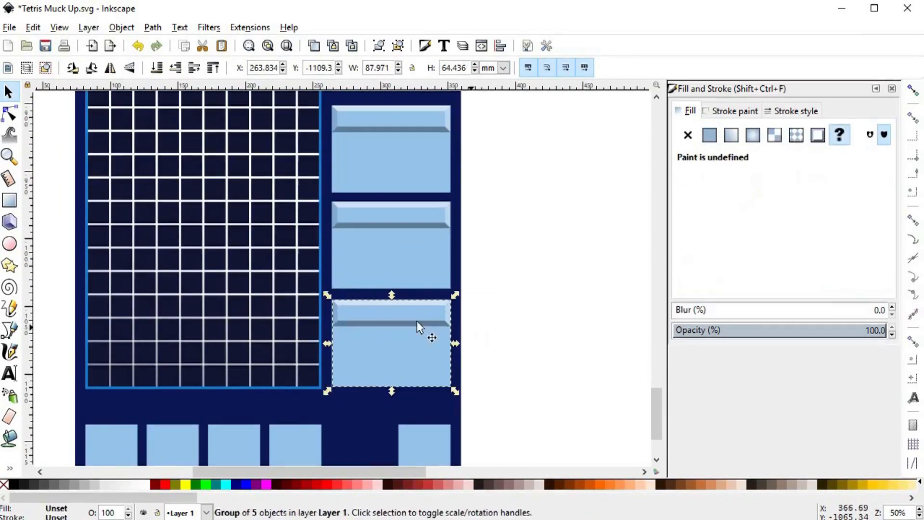
shift+click(318, 332)
key(ctrl+shift+a)
click(821, 181)
click(455, 335)
key(Escape)
click(378, 349)
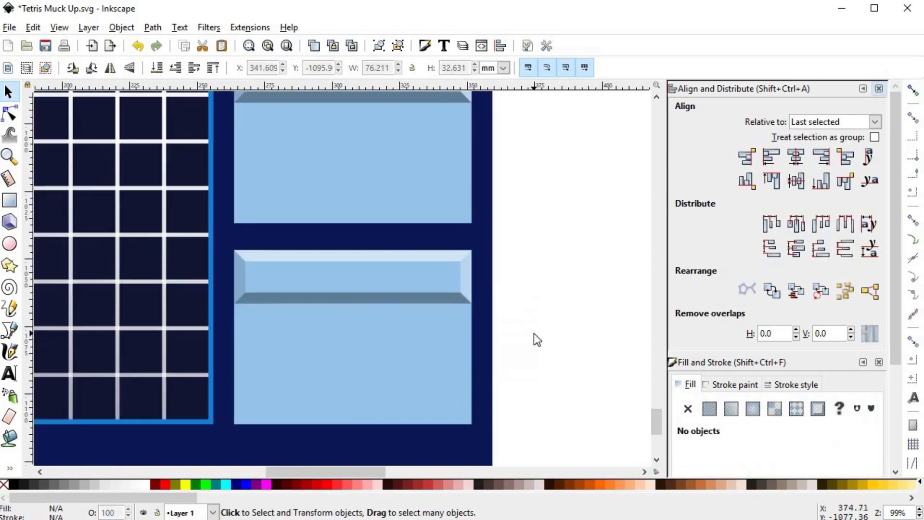
- Duplicate the lowest side box, shrink the copy to about 69.8 × 40.6 mm below the bevel, and fill it lime green
click(434, 331)
key(ctrl+d)
drag(476, 339, 453, 343)
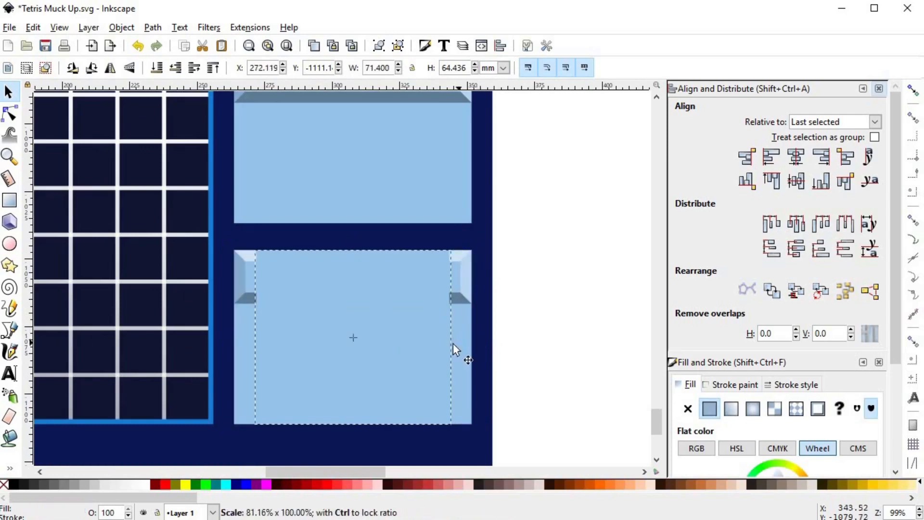
drag(353, 245, 354, 309)
scroll(604, 485, right, 5)
click(530, 483)
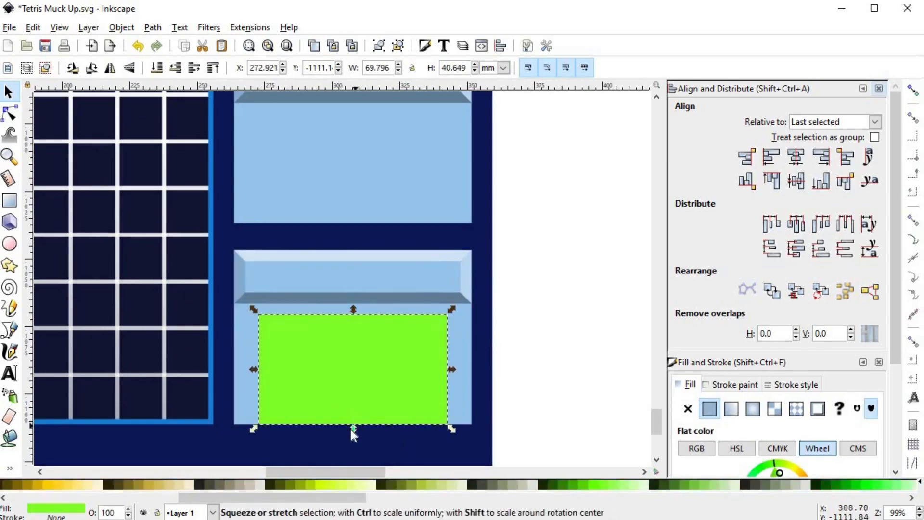
- Resize the green rectangle to about 75.7 × 33.2 mm, inset from the box's edges
drag(352, 430, 350, 412)
drag(454, 365, 461, 365)
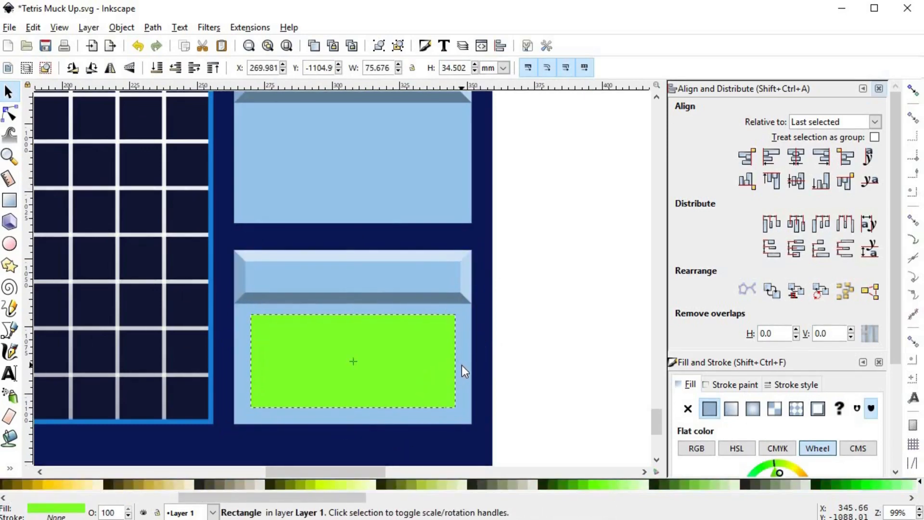
drag(354, 313, 355, 317)
click(581, 341)
scroll(581, 342, down, 3)
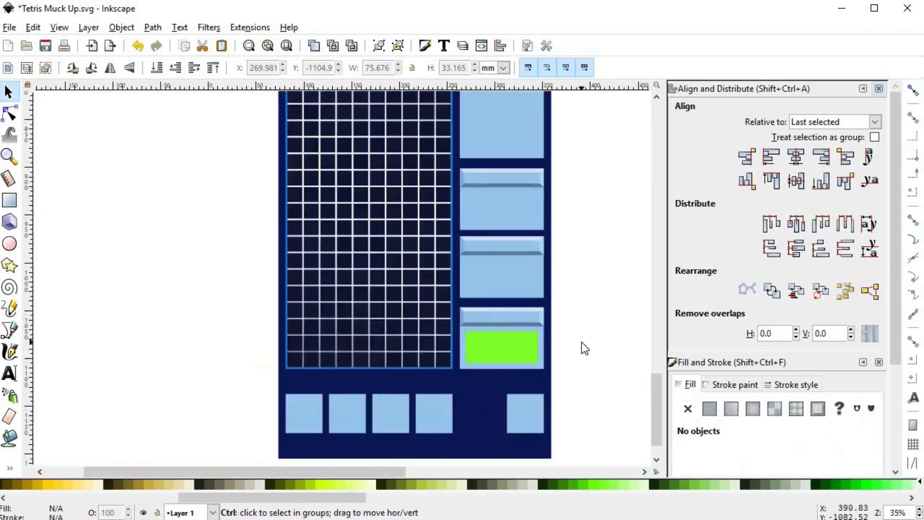
- Even out the green rectangle's margins by resizing it to about 77.8 × 34.8 mm, and save the file
scroll(582, 342, down, 1)
scroll(524, 349, up, 3)
scroll(460, 329, right, 7)
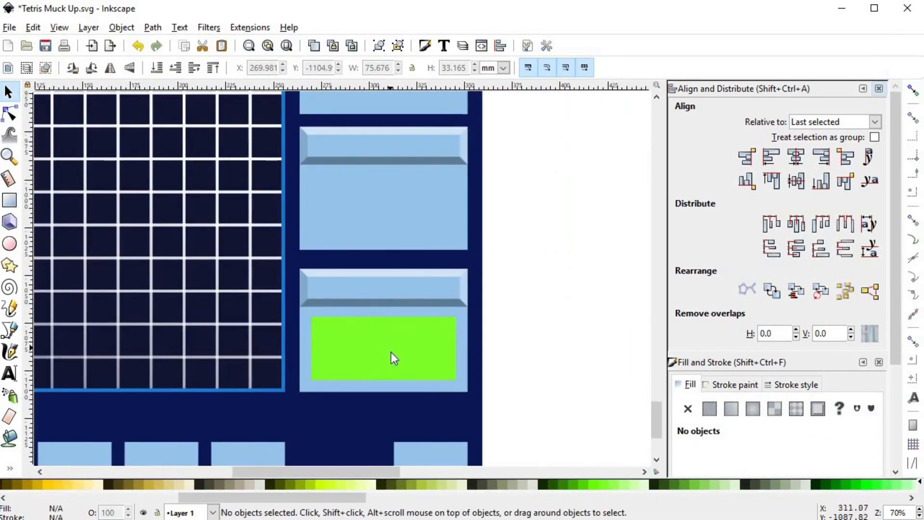
scroll(391, 358, up, 1)
click(489, 366)
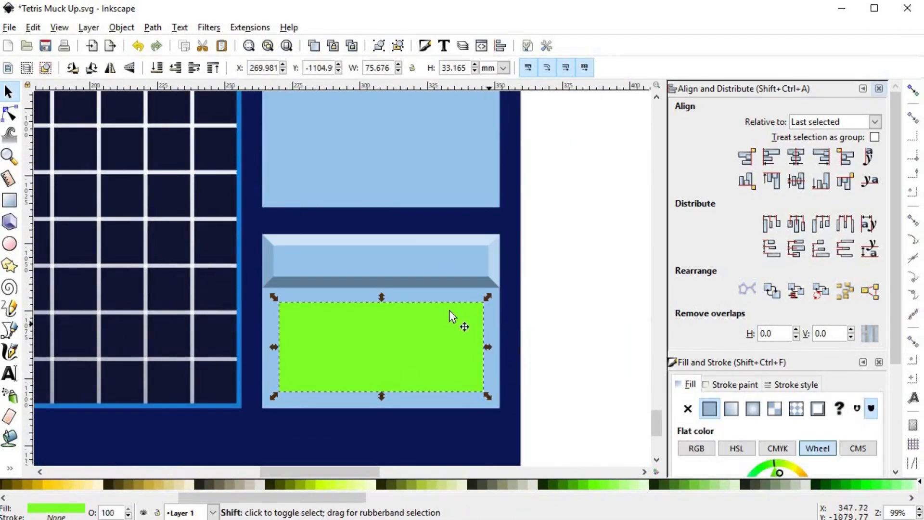
drag(485, 347, 484, 348)
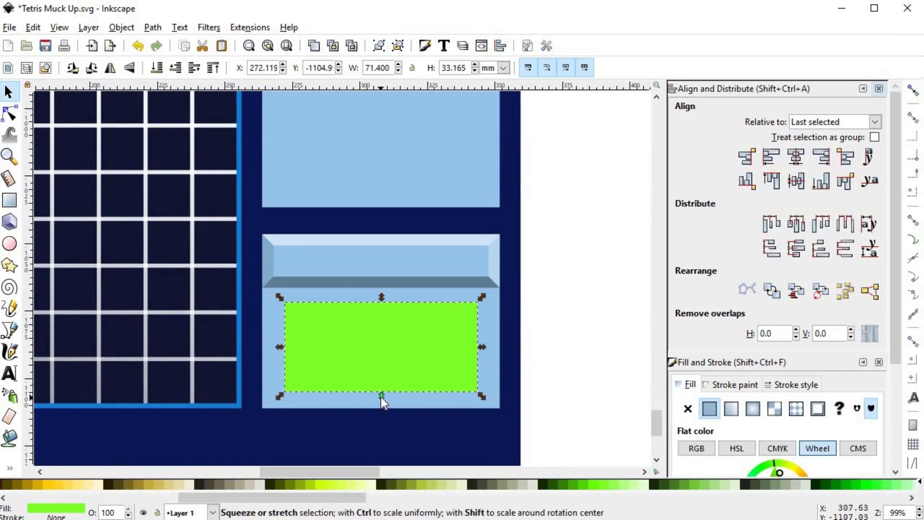
drag(380, 397, 380, 392)
drag(478, 350, 487, 350)
drag(382, 388, 383, 394)
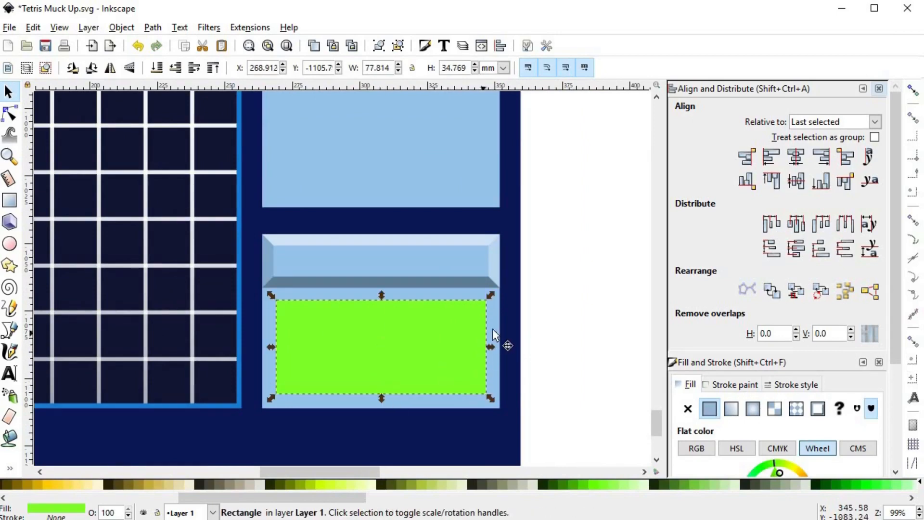
key(ctrl+s)
- Cut the green rectangle's shape out of the lowest side box with Difference, keeping a copy of the rectangle in place
drag(416, 336, 336, 329)
key(ctrl+z)
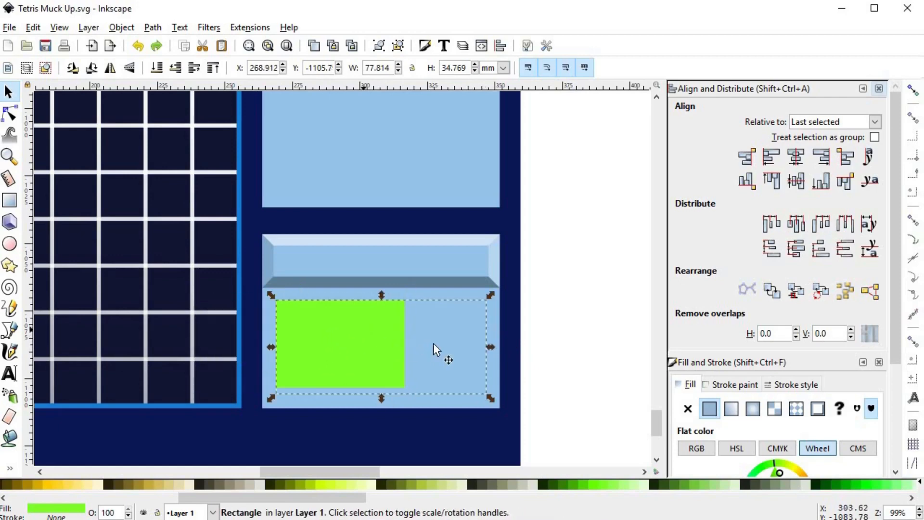
shift+click(498, 325)
key(ctrl+minus)
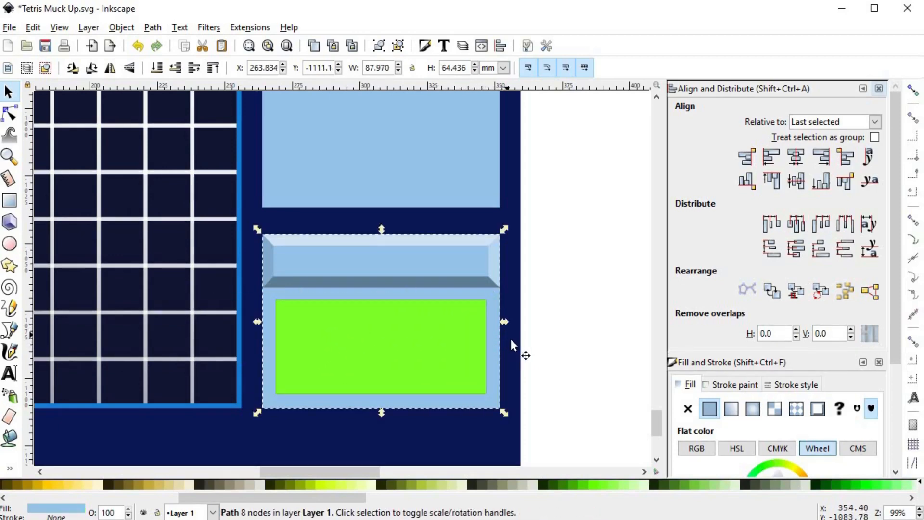
drag(380, 337, 490, 306)
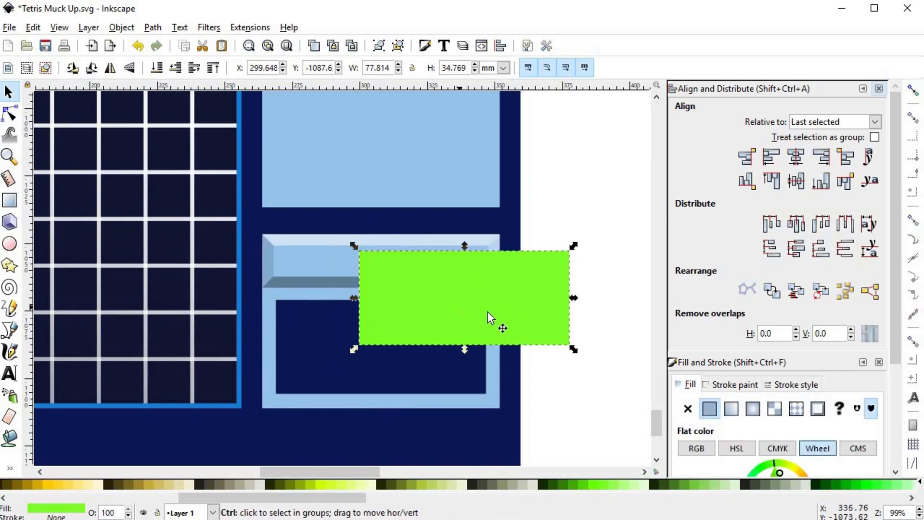
key(ctrl+z)
- Fill the rectangle inside the cut-out with black and set its alpha to 145
drag(206, 498, 32, 498)
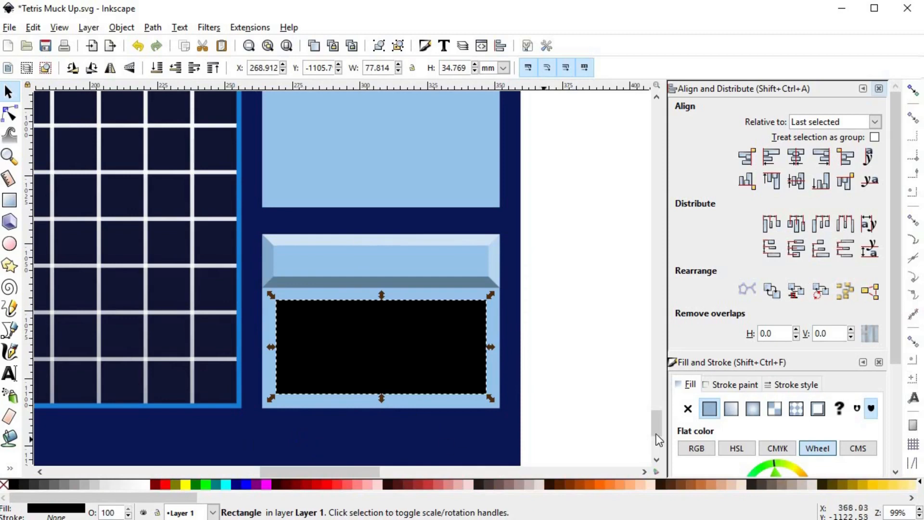
click(879, 89)
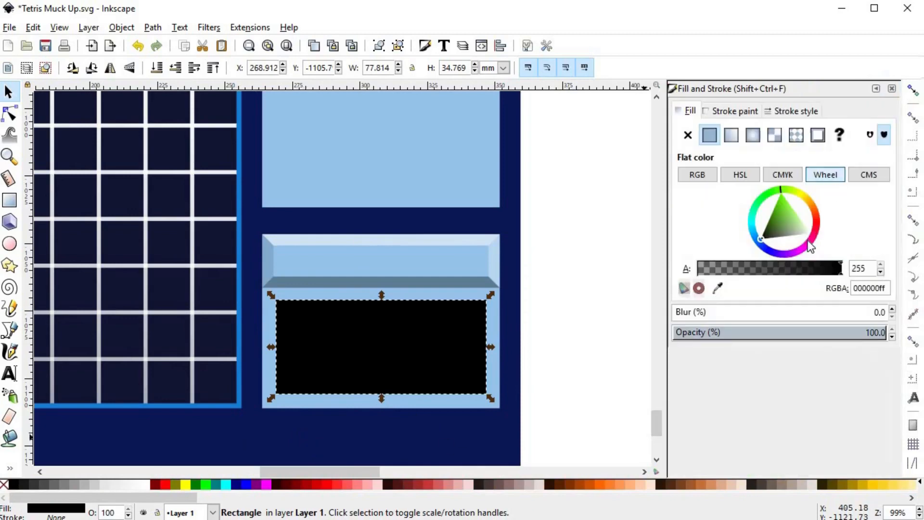
click(763, 268)
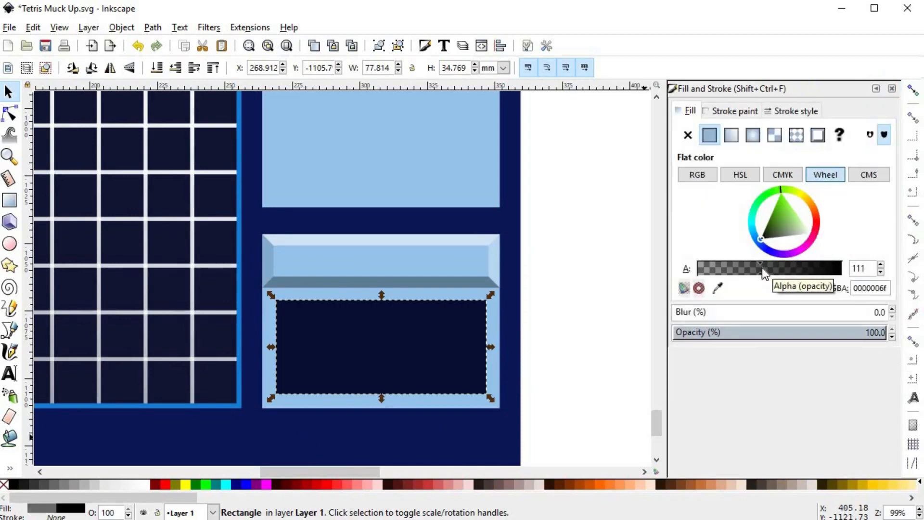
drag(762, 268, 752, 265)
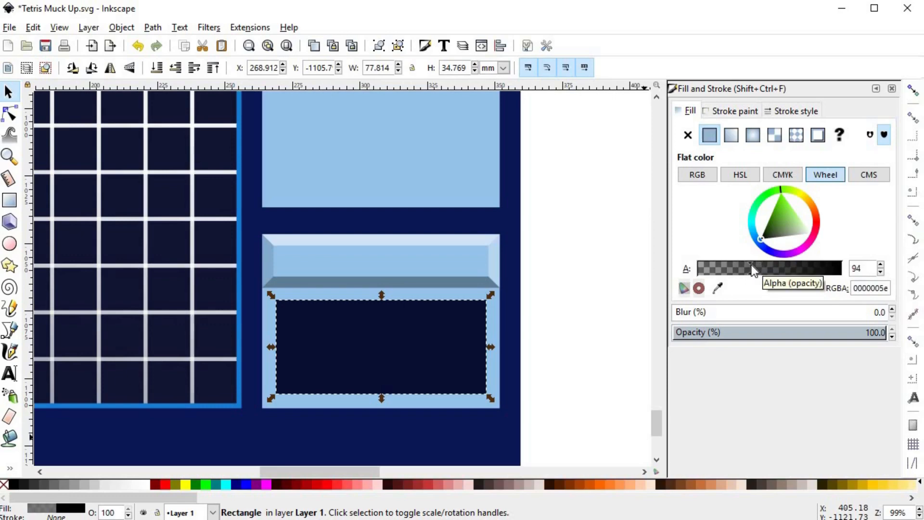
click(597, 294)
scroll(562, 327, down, 2)
click(455, 330)
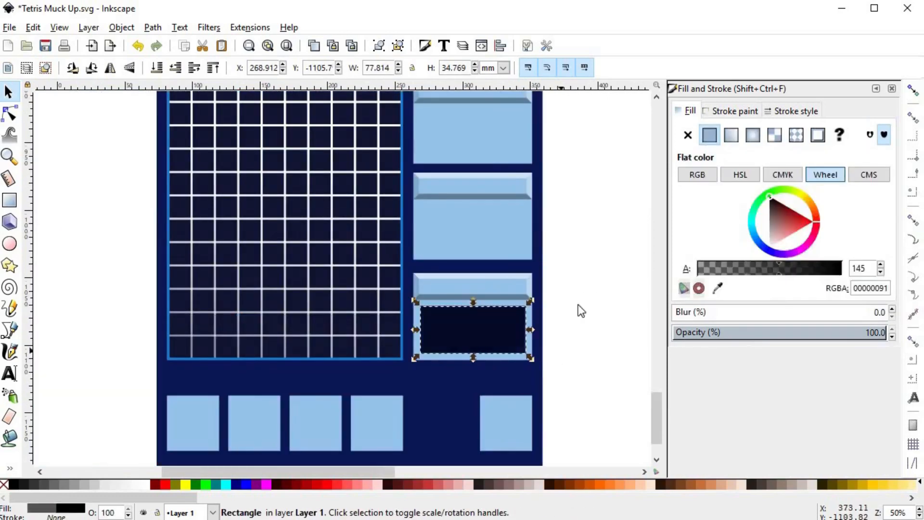
click(578, 305)
- Duplicate the lowest side box's frame and give the copy no fill and a flat 14 px stroke
drag(590, 277, 503, 350)
click(441, 376)
key(ctrl+d)
click(688, 135)
click(734, 111)
click(709, 135)
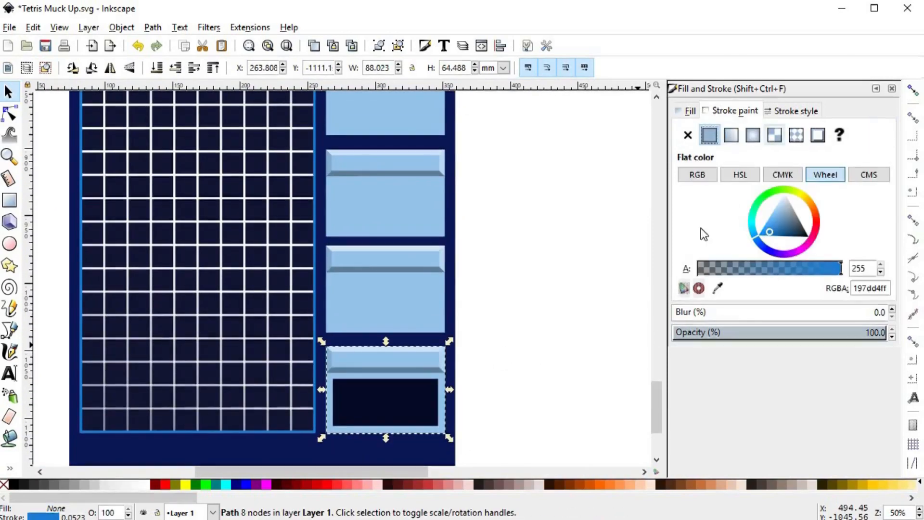
scroll(324, 389, up, 2)
click(793, 110)
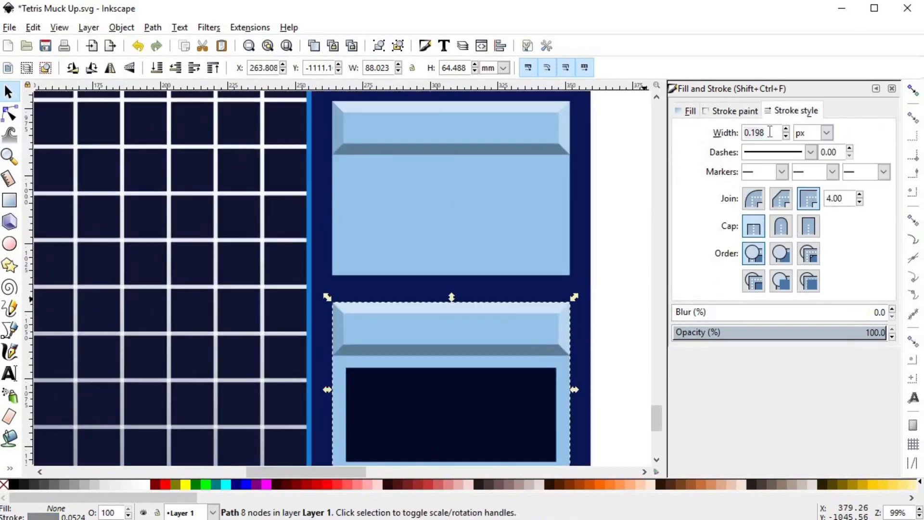
triple_click(770, 132)
text(14)
key(Return)
drag(623, 360, 587, 275)
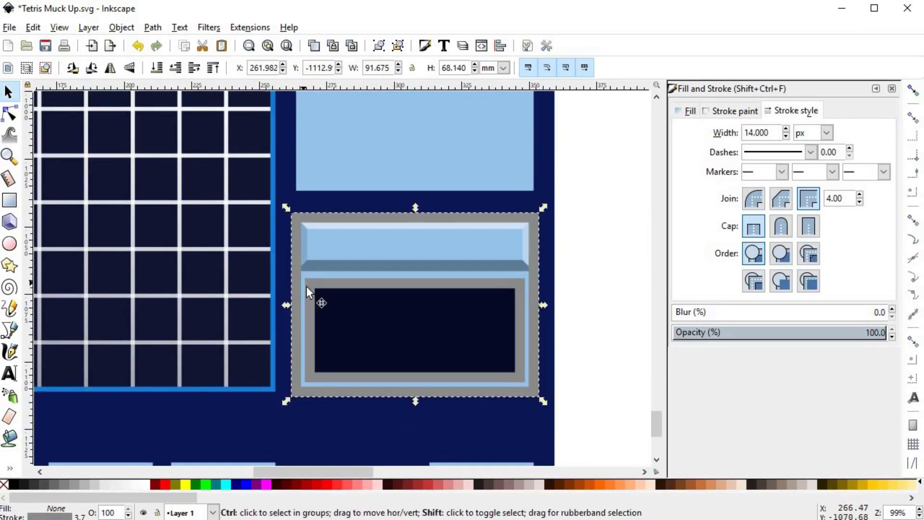
- Apply the grid border's blue outline style to the duplicated frame and delete the nodes of its inner opening
key(ctrl+shift+v)
key(n)
drag(303, 384, 526, 282)
key(Delete)
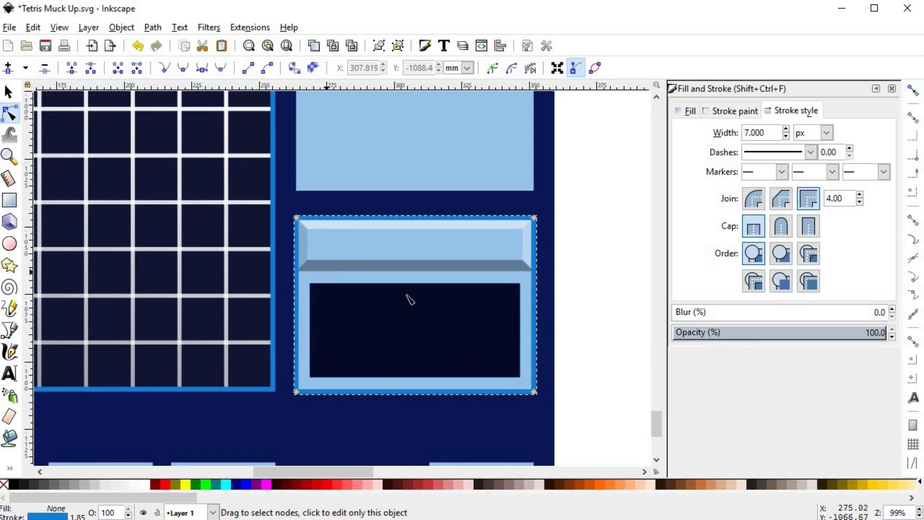
- Set the blue outline's stroke width to 14 px and lower it behind the lowest side box and bevel
key(s)
triple_click(763, 133)
text(14)
key(Return)
click(624, 286)
scroll(624, 286, down, 1)
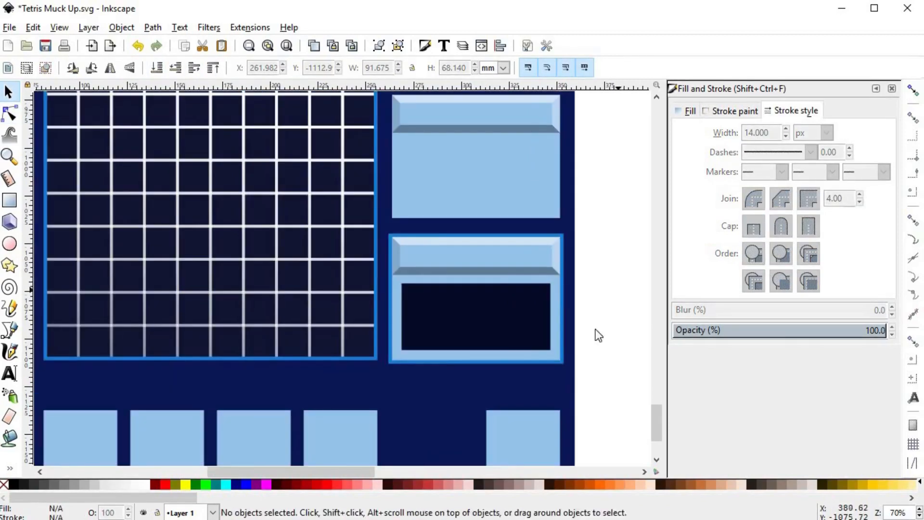
- Group the lowest side box with its outline, bevel and dark panel, and align its bottom edge with the grid border's
drag(607, 381, 386, 228)
key(ctrl+g)
shift+click(376, 358)
key(ctrl+shift+a)
click(821, 181)
click(588, 207)
- Delete the two unfinished middle side boxes together with their bevels
scroll(489, 303, down, 2)
drag(522, 310, 391, 162)
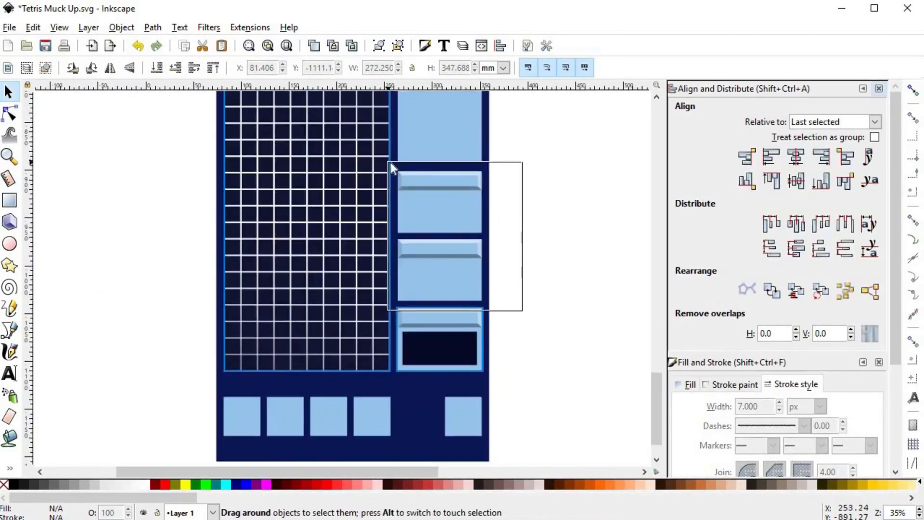
key(Delete)
- Duplicate the finished lowest side box twice and stack the copies above it in place of the middle boxes
scroll(473, 310, up, 2)
click(404, 362)
key(ctrl+d)
drag(404, 362, 404, 257)
key(ctrl+d)
drag(404, 257, 408, 185)
scroll(411, 263, up, 1)
click(406, 265)
- Shorten the tall top side box from its lower edge to a height of about 113 mm
scroll(410, 199, up, 2)
scroll(428, 323, up, 8)
click(428, 333)
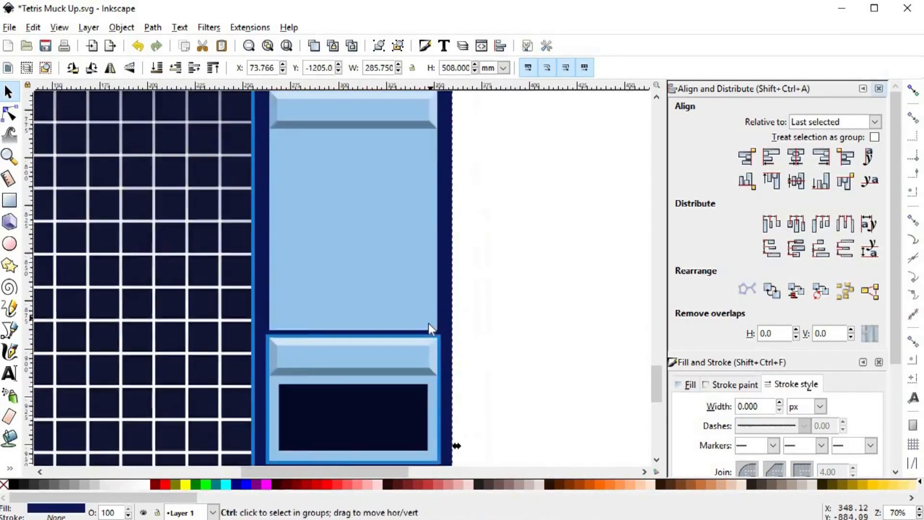
click(428, 323)
scroll(429, 329, down, 2)
scroll(404, 356, up, 2)
drag(379, 303, 381, 278)
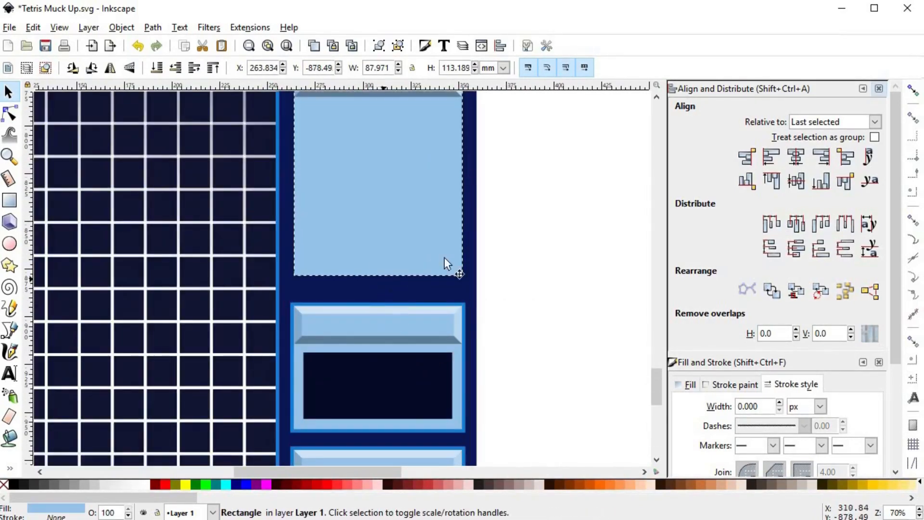
- Distribute the three lower side boxes with equal vertical gaps
click(515, 303)
scroll(521, 306, down, 9)
drag(501, 404, 352, 92)
click(845, 249)
- Extend the tall top side box downward to a height of about 118 mm
click(530, 274)
scroll(481, 270, up, 8)
click(385, 273)
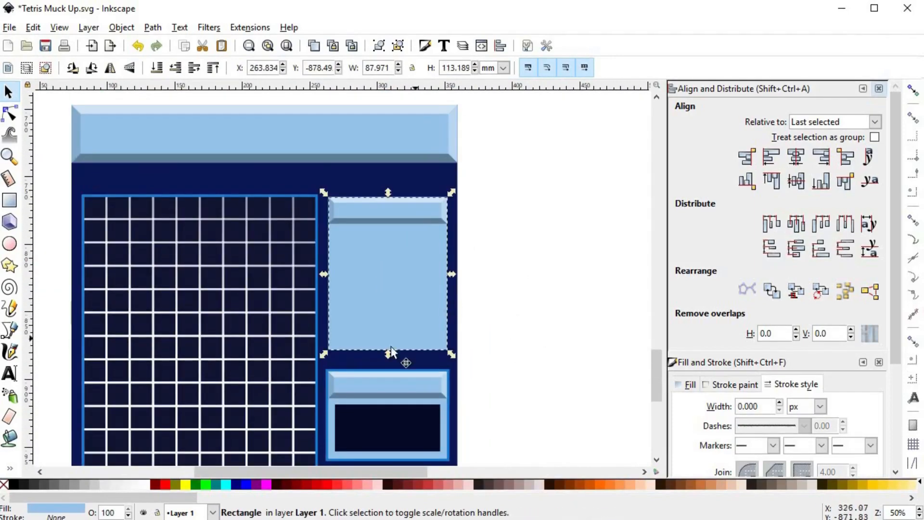
click(880, 89)
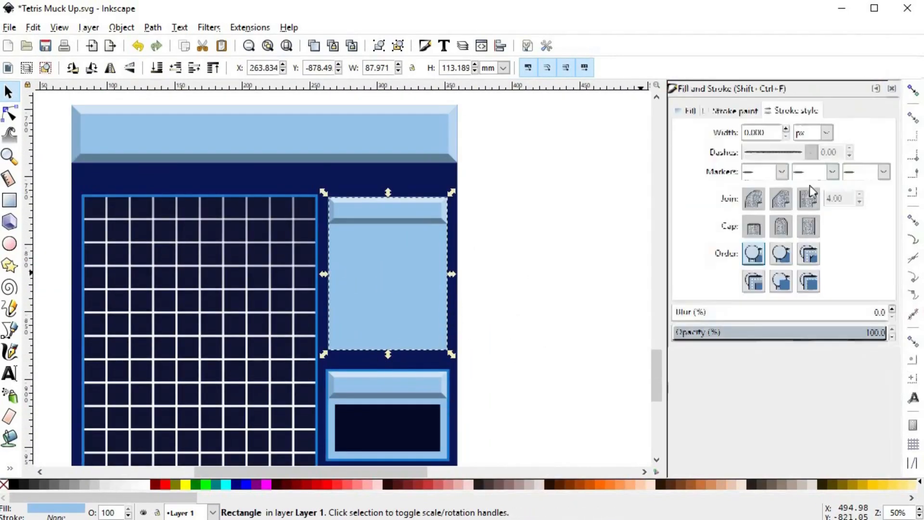
drag(389, 356, 389, 364)
- Duplicate the tall side box, apply the blue outline style to the copy, lower it and set its stroke width to 14 px
key(ctrl+d)
key(ctrl+shift+v)
click(175, 67)
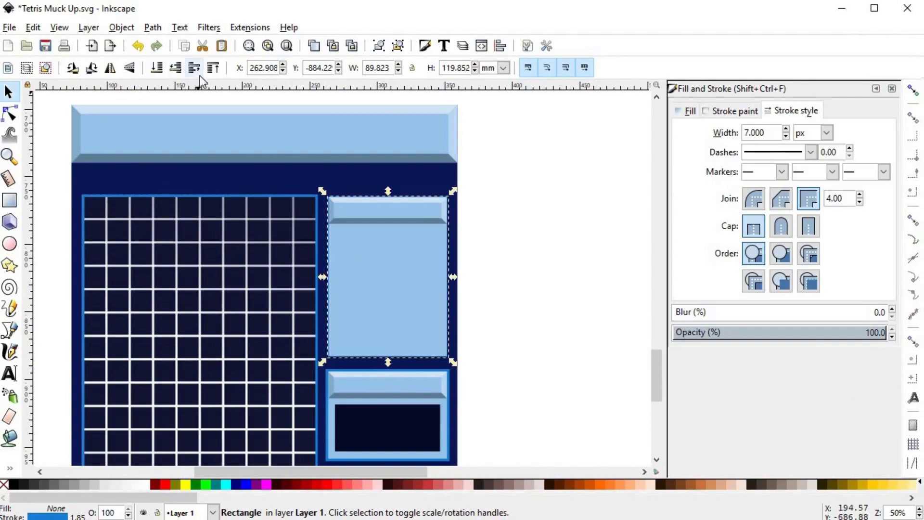
drag(744, 133, 797, 146)
text(14)
key(Return)
- Examine the outlined tall side box and the spacing of the three boxes beneath it
click(529, 299)
scroll(428, 387, up, 2)
scroll(459, 377, down, 3)
click(434, 313)
scroll(449, 249, up, 2)
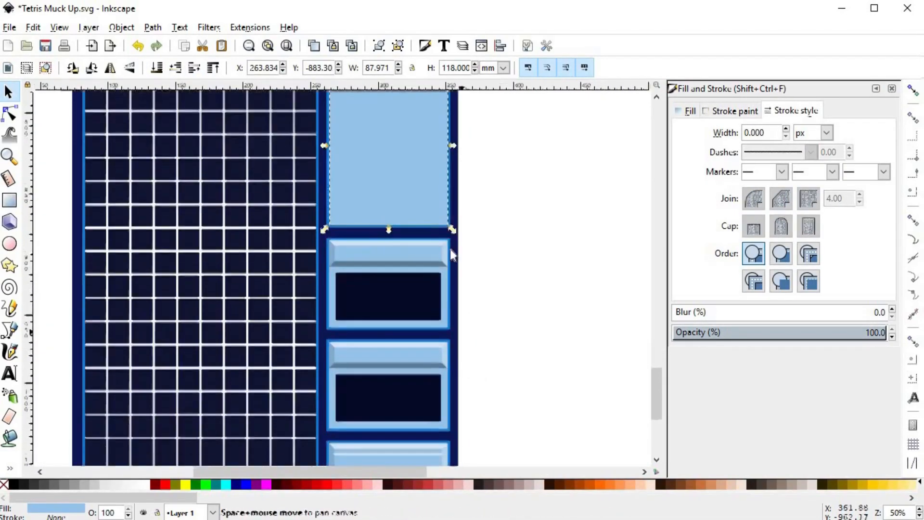
scroll(487, 365, down, 2)
scroll(371, 264, up, 3)
scroll(371, 264, down, 2)
drag(500, 410, 394, 296)
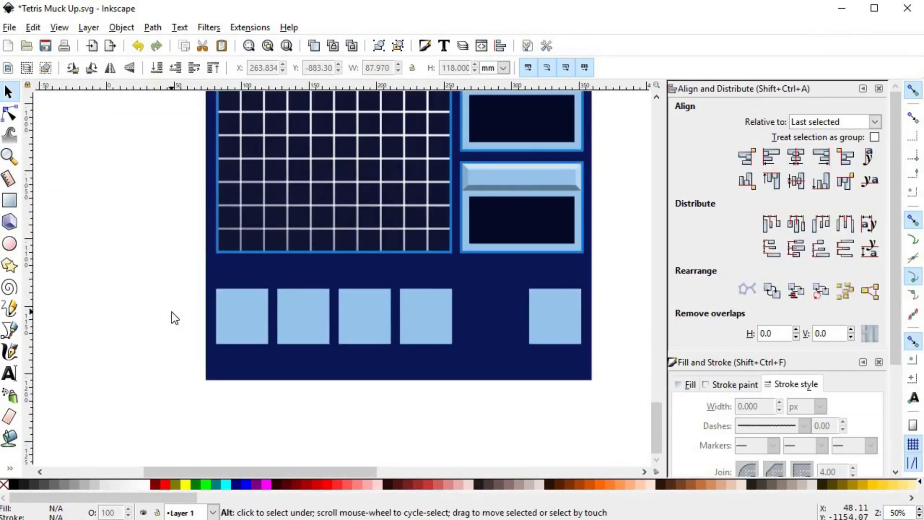
- Duplicate the first button square below the grid, fill the copy brown and shrink it about its centre to about 31 by 33 mm
scroll(172, 312, up, 1)
scroll(337, 321, right, 1)
click(274, 309)
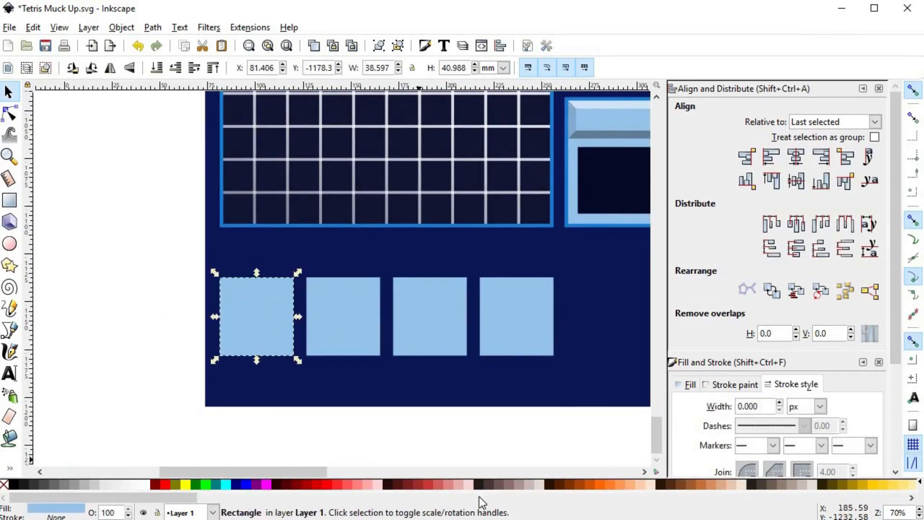
click(509, 484)
scroll(277, 316, up, 2)
drag(313, 242, 301, 244)
scroll(385, 255, down, 4)
click(375, 249)
scroll(361, 239, down, 1)
drag(382, 263, 367, 352)
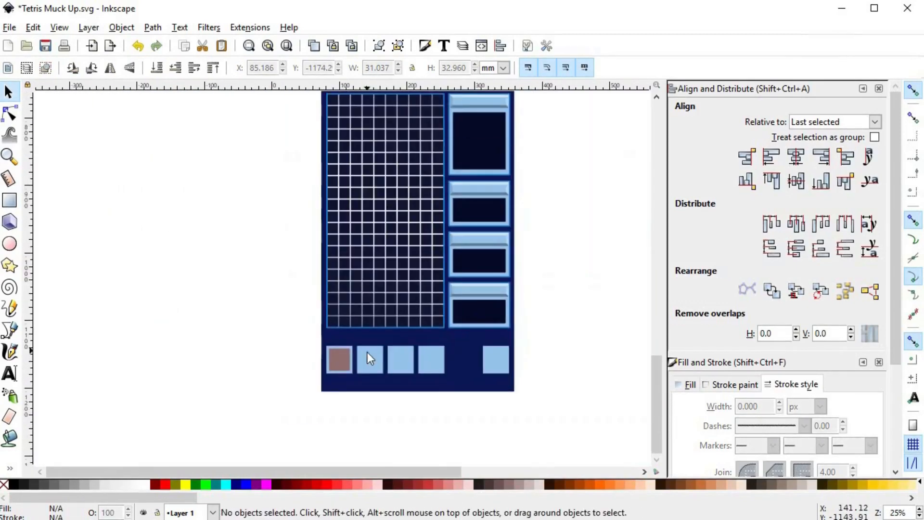
- Draw the left and top bevel faces of the first button between its outer corners and the brown rectangle's corners
scroll(367, 351, up, 2)
drag(231, 447, 290, 320)
scroll(291, 320, up, 4)
key(b)
click(191, 214)
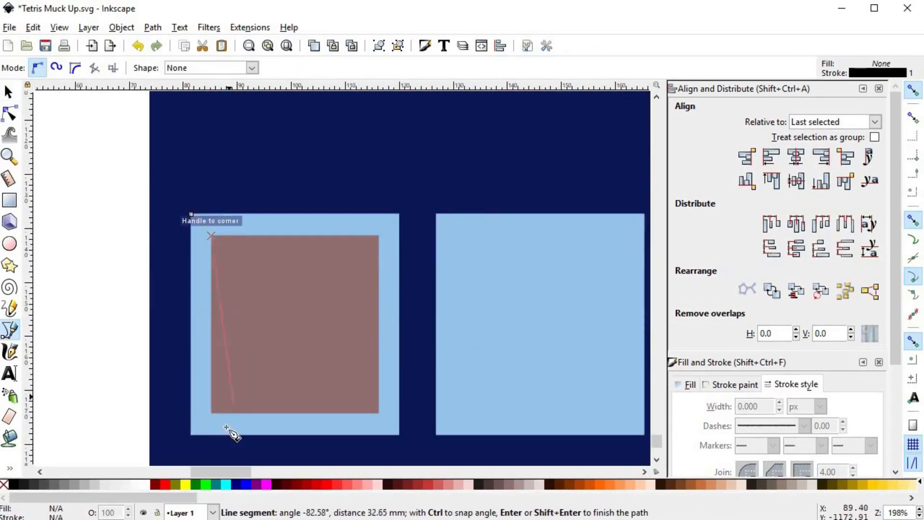
click(191, 435)
click(191, 215)
click(192, 215)
click(399, 215)
click(378, 235)
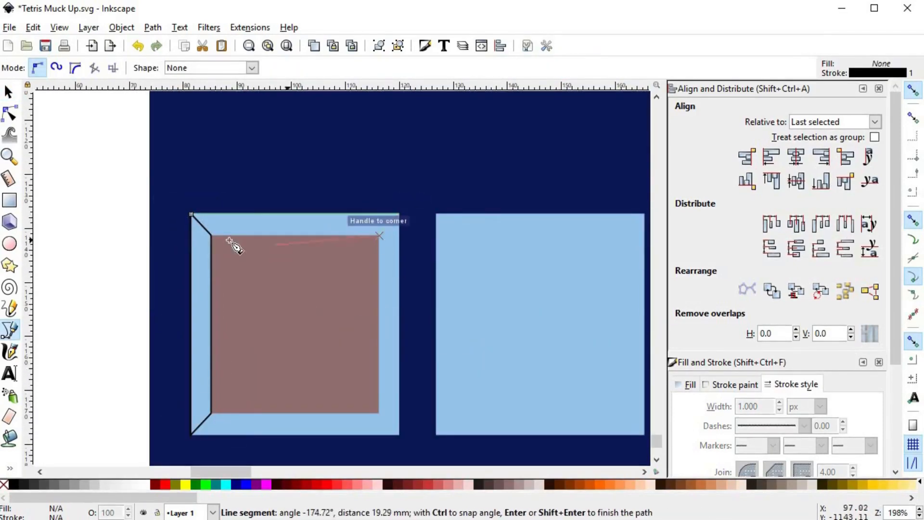
click(211, 236)
click(191, 214)
- Draw the right and bottom bevel faces of the first button, snapping to the outer and inner corners
click(378, 236)
click(379, 413)
click(399, 434)
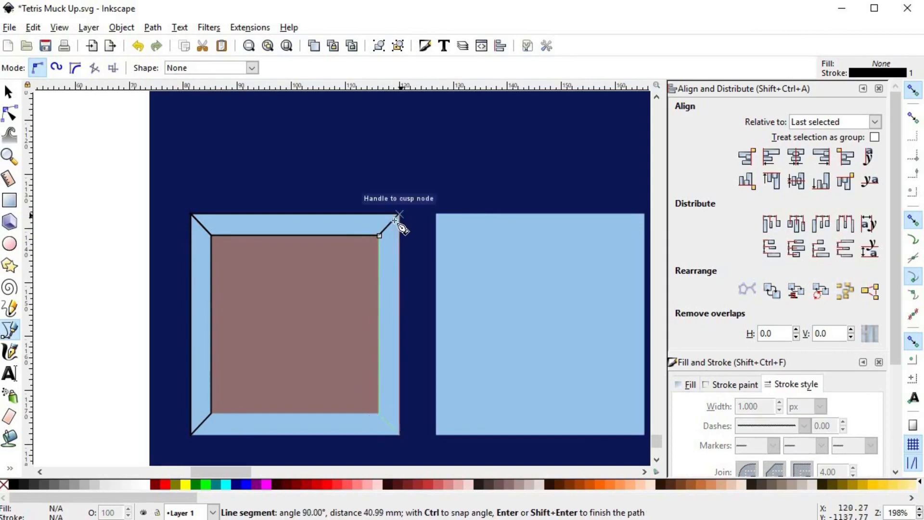
click(399, 214)
click(379, 236)
click(379, 413)
click(191, 435)
click(212, 413)
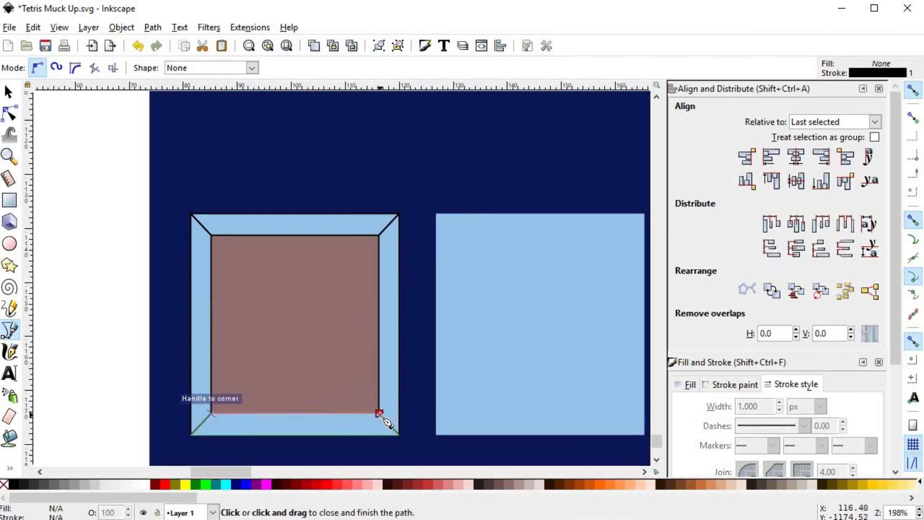
click(380, 413)
- Shrink the first button's brown rectangle about its centre to about 25 by 26 mm
key(s)
click(362, 367)
key(Delete)
key(ctrl+z)
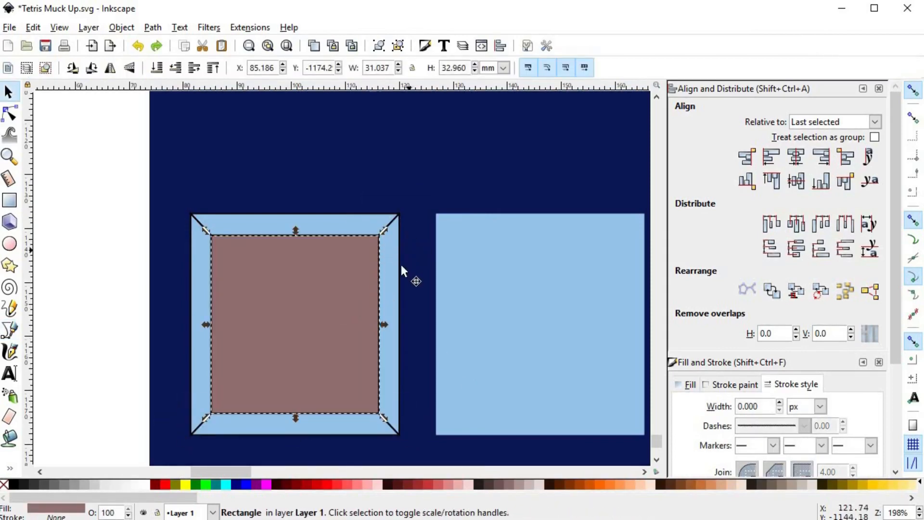
drag(388, 230, 375, 248)
ctrl+scroll(381, 308, down, 3)
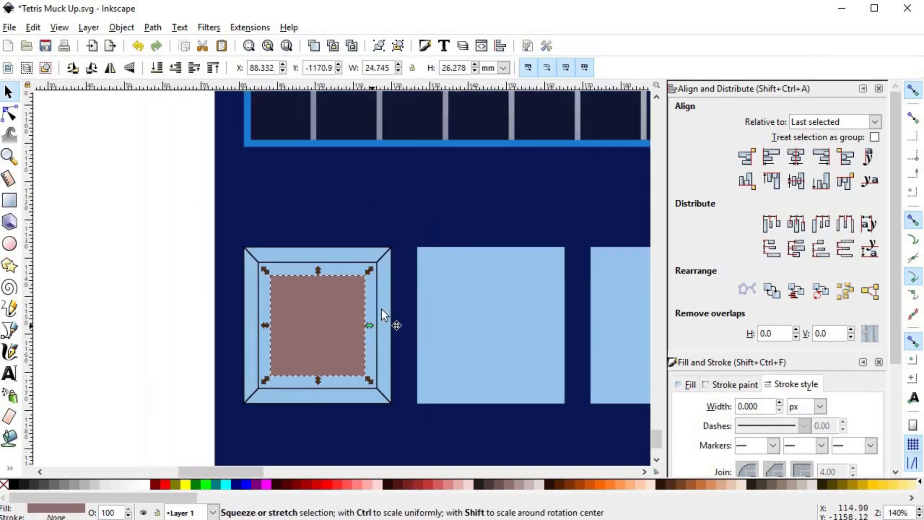
- Fill the first button's inner rectangle with black and lower its alpha to make it translucent
click(14, 484)
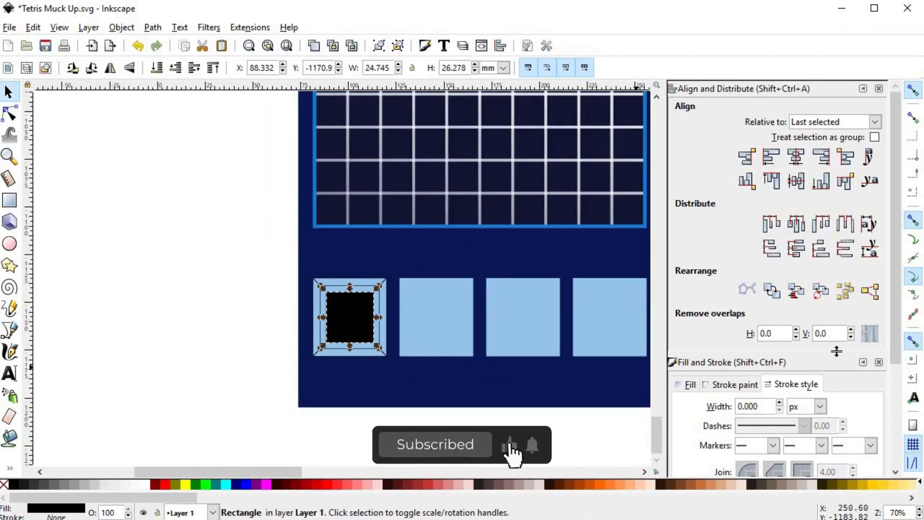
click(879, 89)
click(690, 111)
drag(746, 275, 761, 276)
click(291, 303)
ctrl+scroll(290, 303, down, 2)
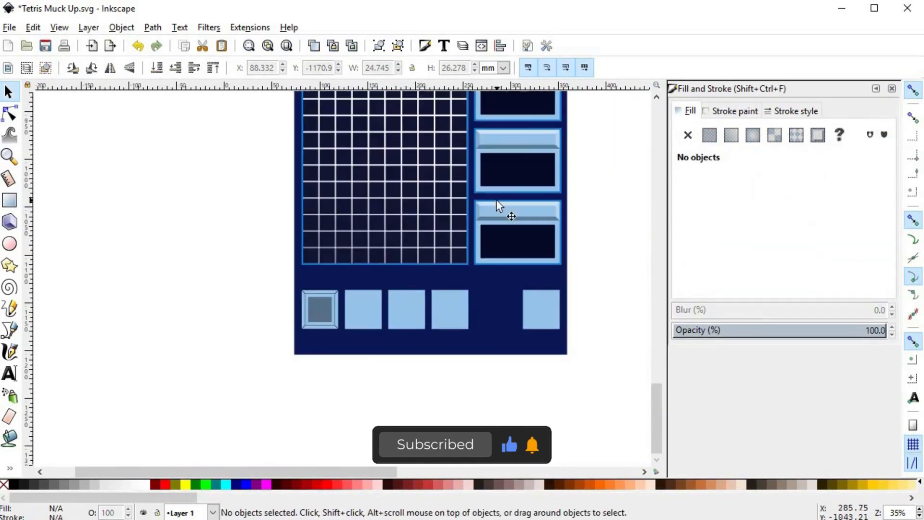
- Apply the header bar's top and right bevel styles to the matching faces of the first button
scroll(496, 200, up, 12)
click(400, 220)
scroll(367, 239, down, 8)
click(328, 409)
key(ctrl+shift+v)
scroll(548, 137, up, 6)
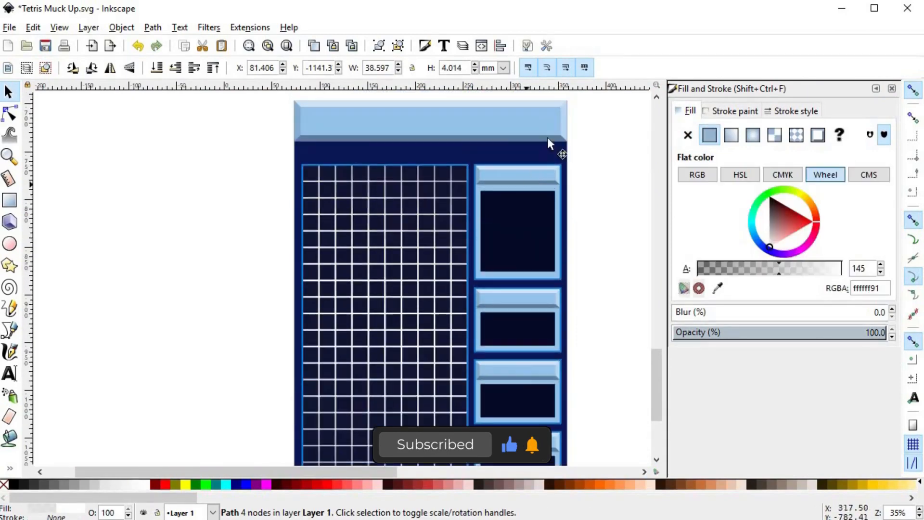
click(561, 123)
scroll(364, 388, down, 9)
click(337, 368)
key(ctrl+shift+v)
- Apply the header bar's bottom and left bevel styles to the matching faces of the first button
scroll(357, 356, up, 8)
click(411, 197)
key(ctrl+c)
scroll(411, 198, down, 6)
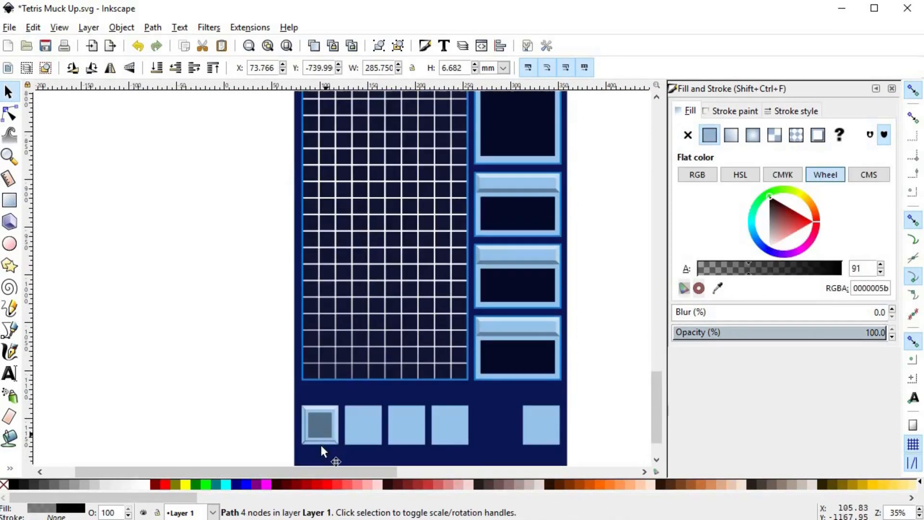
click(323, 445)
key(ctrl+shift+v)
scroll(309, 279, up, 6)
scroll(316, 334, down, 12)
click(304, 374)
key(ctrl+shift+v)
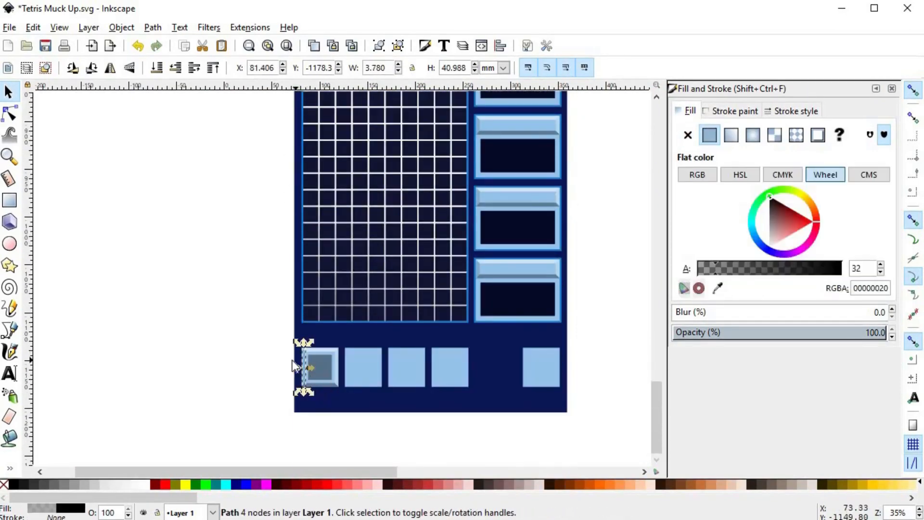
click(291, 360)
- Add a "<" text symbol on the first button and enlarge it to about 20 by 21 mm
ctrl+scroll(332, 366, up, 5)
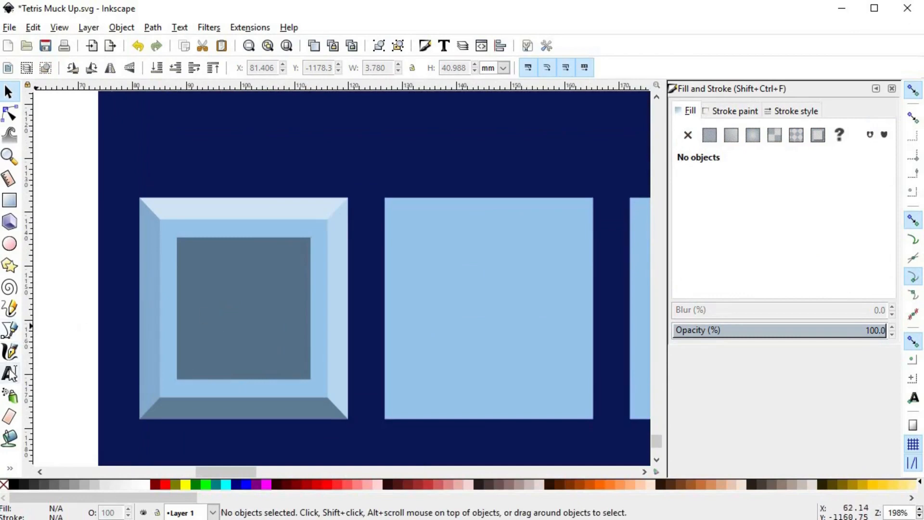
click(9, 373)
click(235, 303)
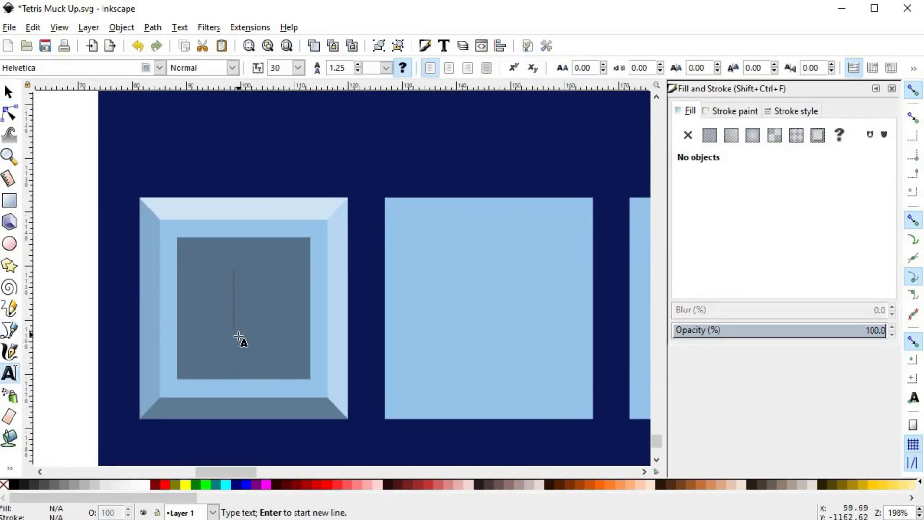
text(<)
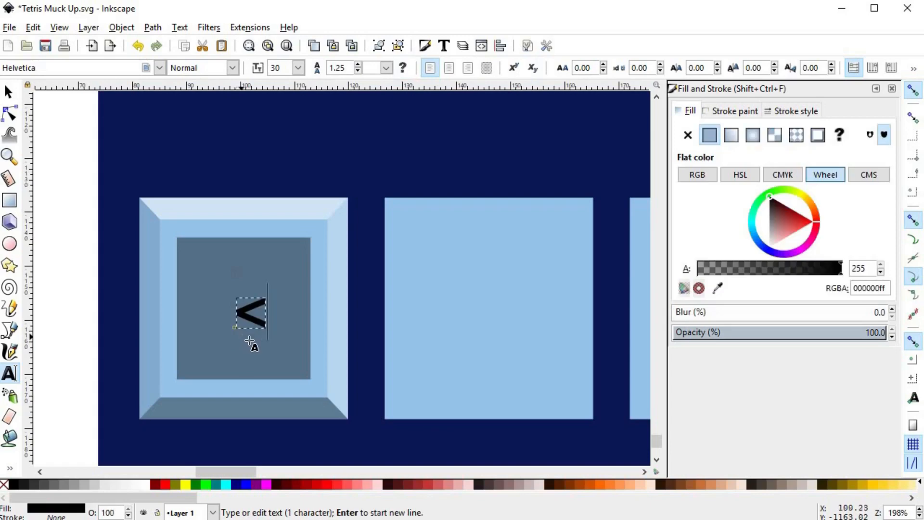
click(9, 96)
drag(271, 294, 302, 252)
- Centre the "<" symbol horizontally and vertically on the button's dark inner rectangle
shift+click(272, 240)
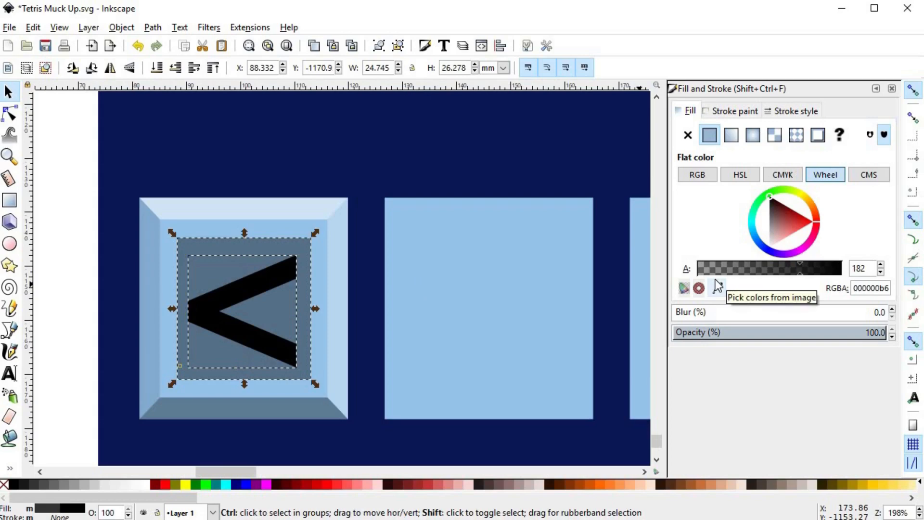
key(ctrl+shift+a)
click(796, 163)
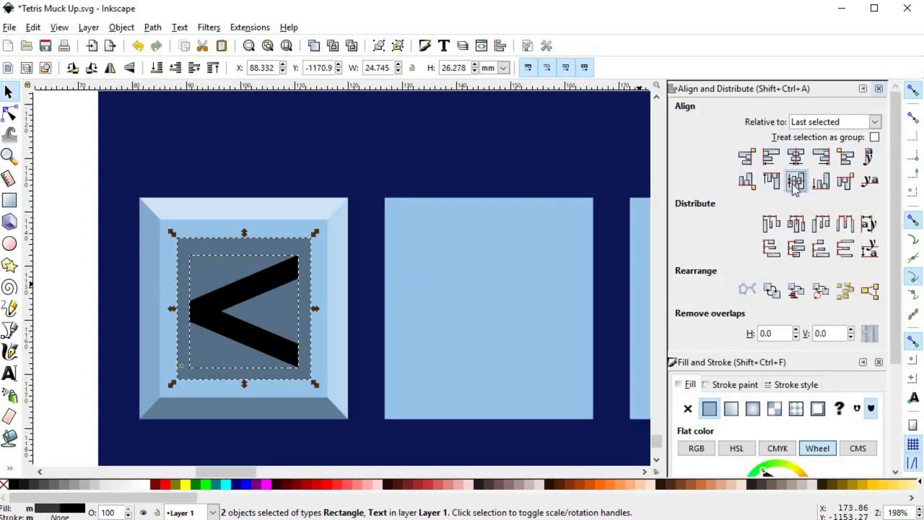
key(Escape)
ctrl+scroll(279, 325, down, 6)
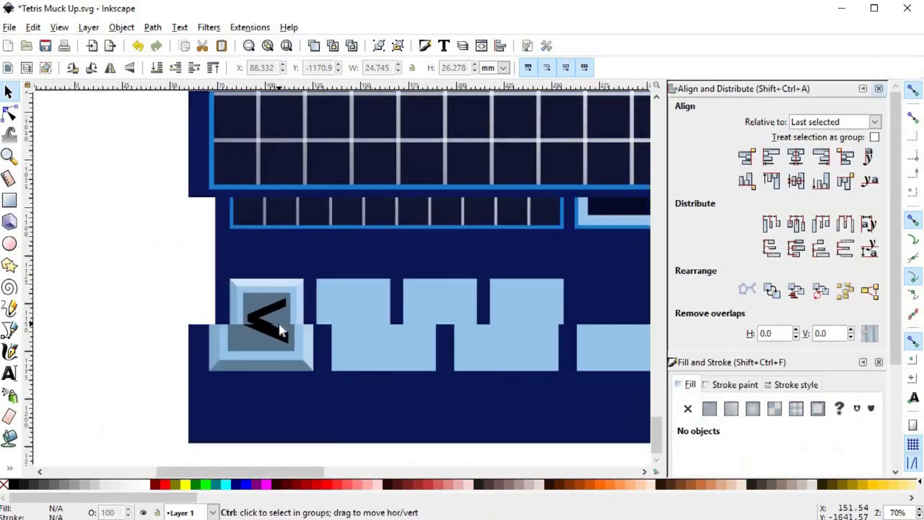
ctrl+scroll(280, 325, up, 6)
ctrl+scroll(279, 324, up, 1)
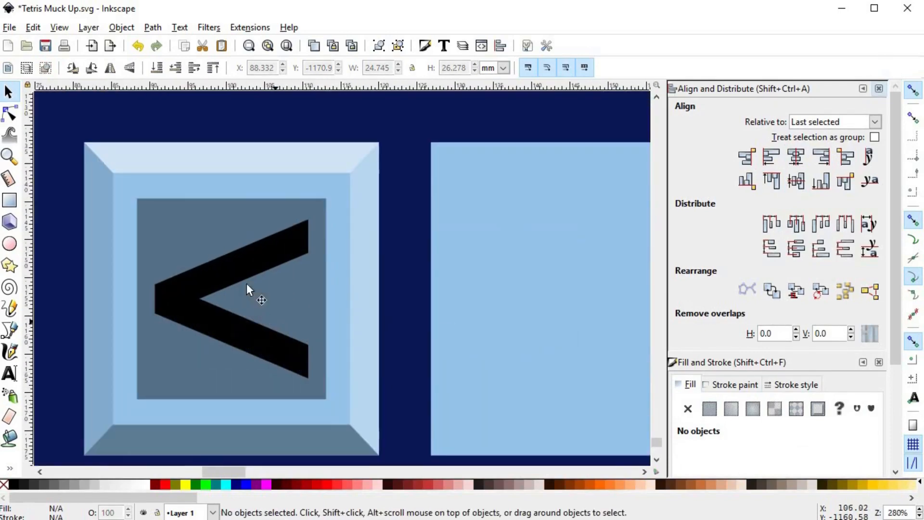
- Try to recolour the "<" symbol with a colour picked from the inner rectangle behind it
click(277, 301)
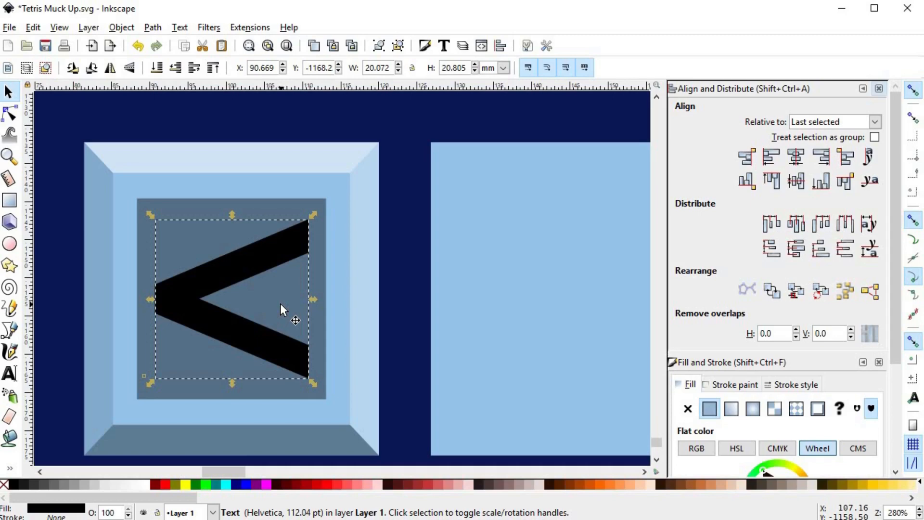
key(d)
click(283, 309)
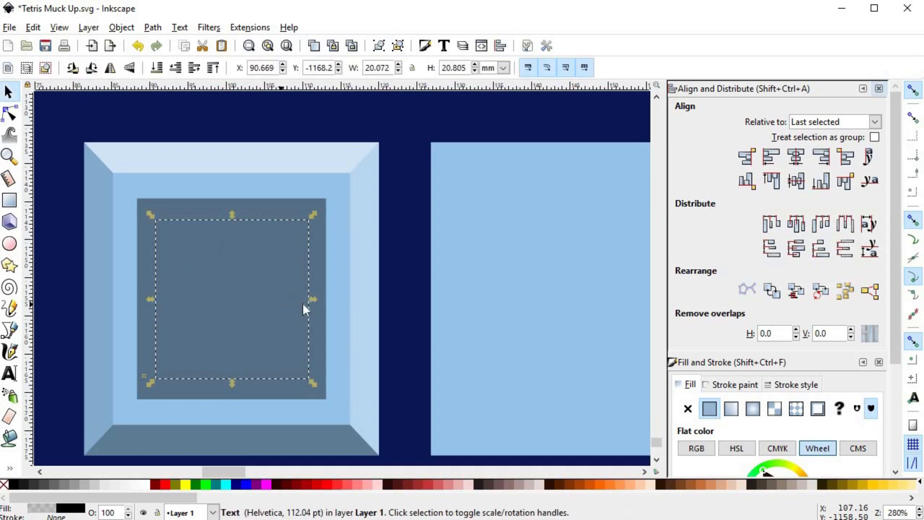
- Set the "<" symbol's black fill to an alpha of 158
click(879, 89)
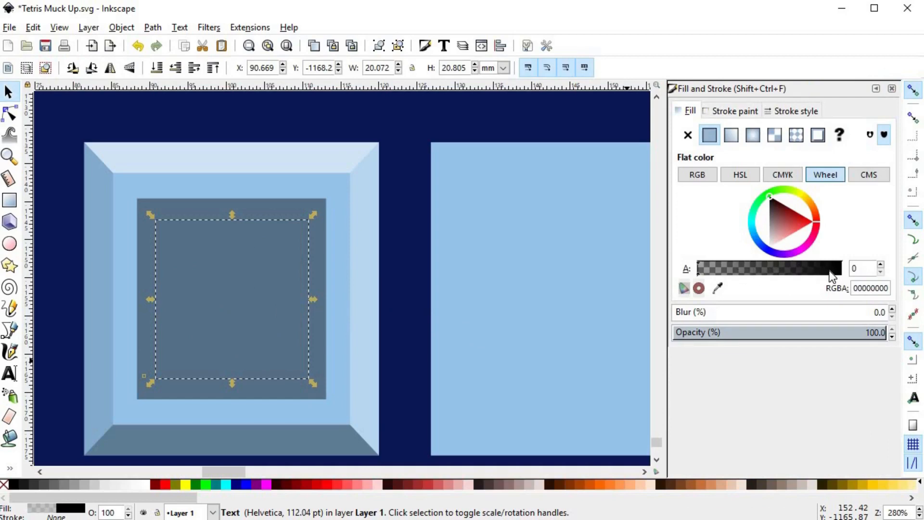
drag(832, 268, 857, 271)
click(789, 270)
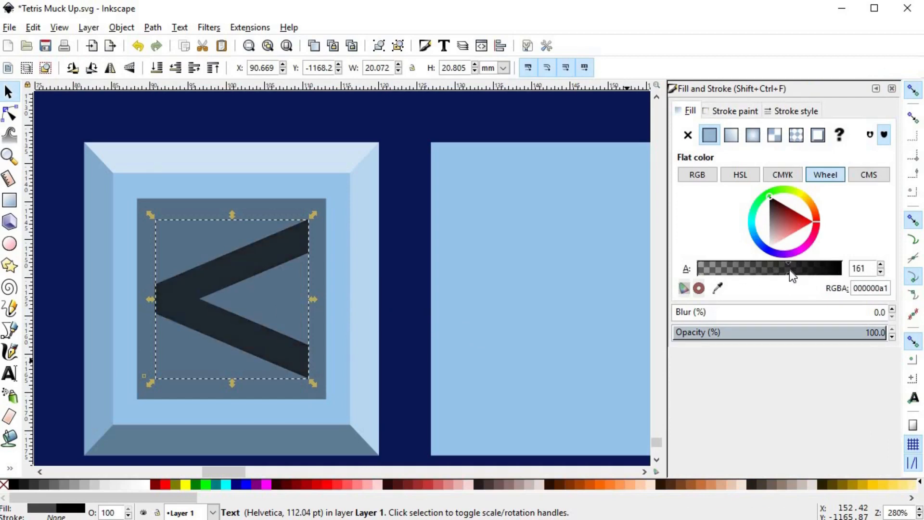
click(788, 271)
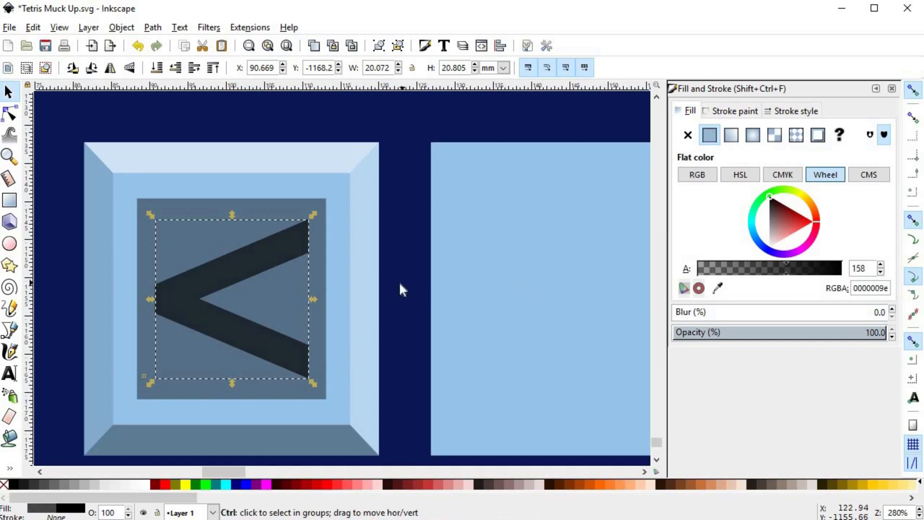
- Make the "<" symbol's fill slightly more transparent
scroll(399, 288, down, 6)
click(311, 300)
scroll(377, 283, up, 6)
click(391, 310)
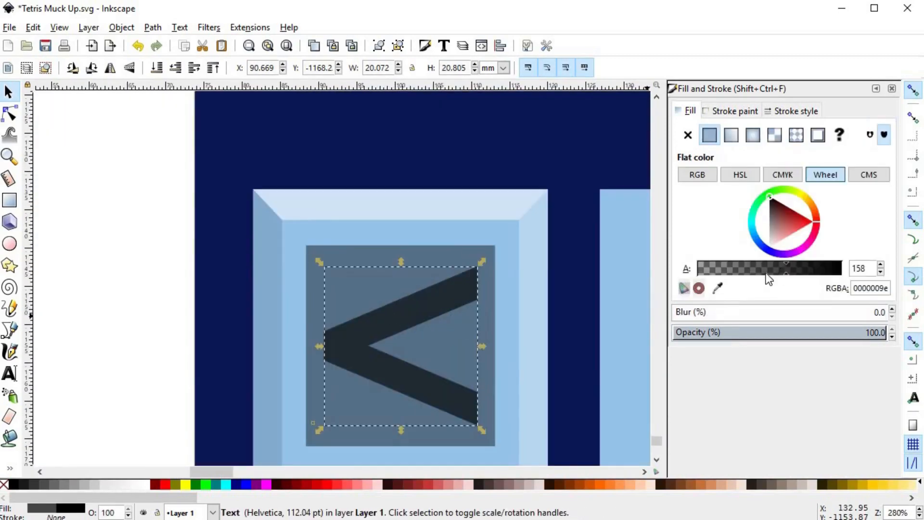
click(143, 337)
scroll(383, 241, up, 2)
scroll(392, 280, down, 1)
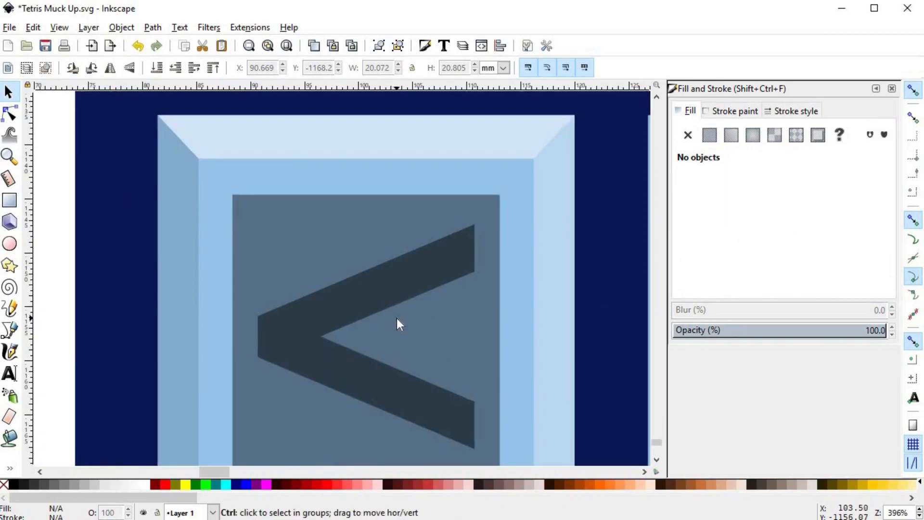
- Duplicate the whole bevelled "<" button and place the copy over the third blue square
scroll(261, 315, down, 2)
scroll(282, 313, down, 3)
scroll(294, 311, down, 2)
scroll(298, 320, right, 2)
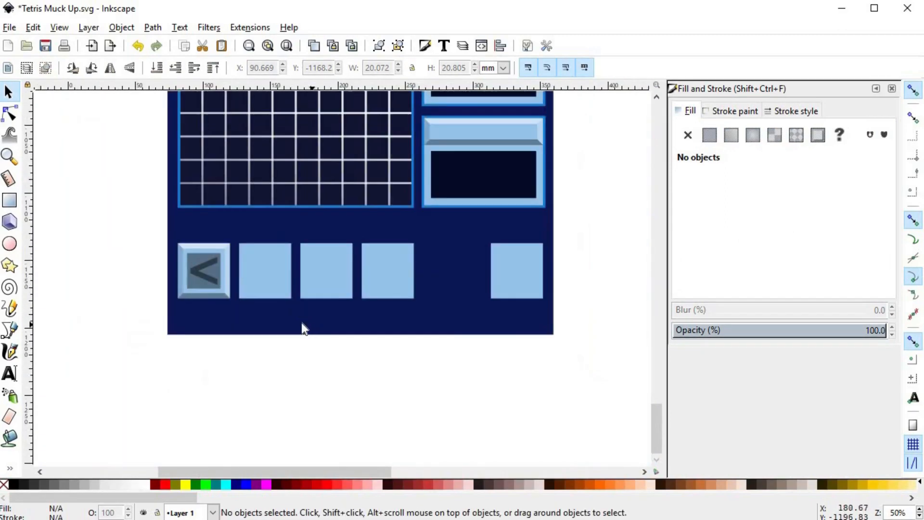
drag(132, 230, 336, 284)
key(ctrl+d)
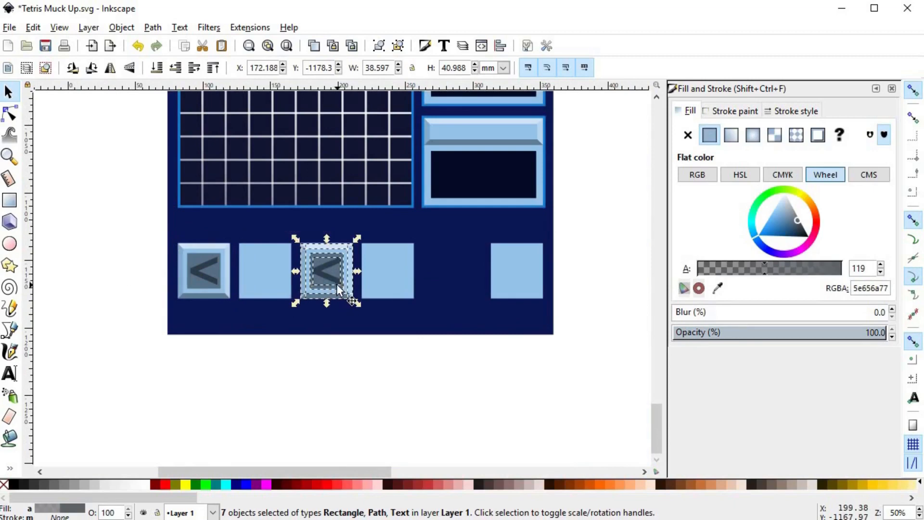
scroll(332, 289, up, 3)
click(390, 232)
click(370, 178)
key(Escape)
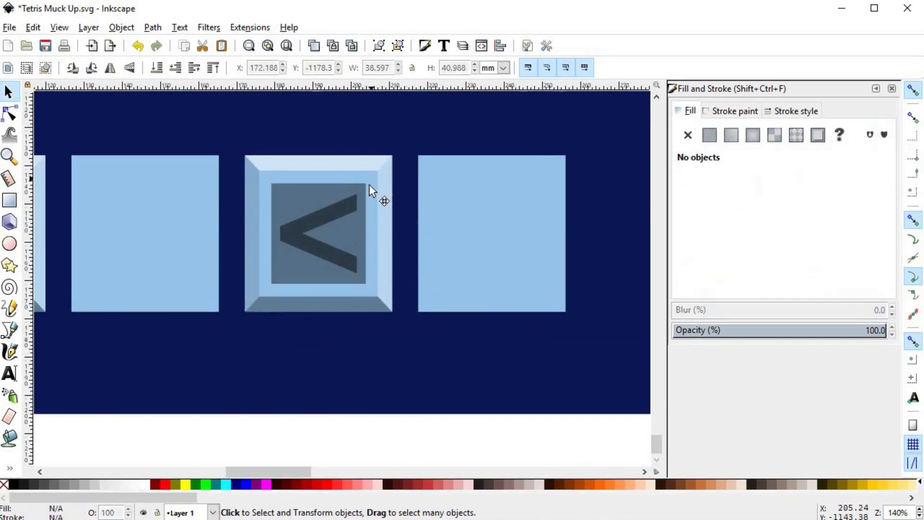
click(371, 180)
alt+click(369, 175)
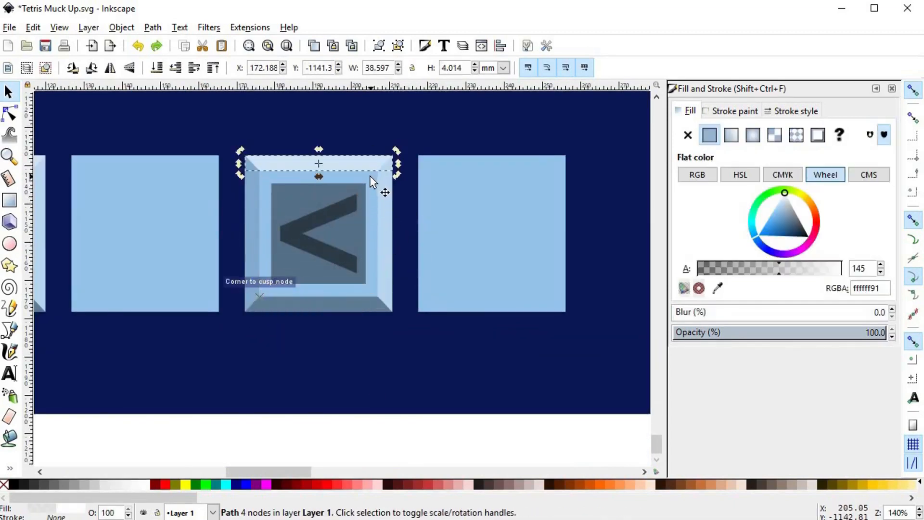
alt+click(368, 170)
drag(398, 234, 282, 228)
key(ctrl+z)
- Flip the "<" symbol on the third button horizontally so that it points right
ctrl+click(332, 219)
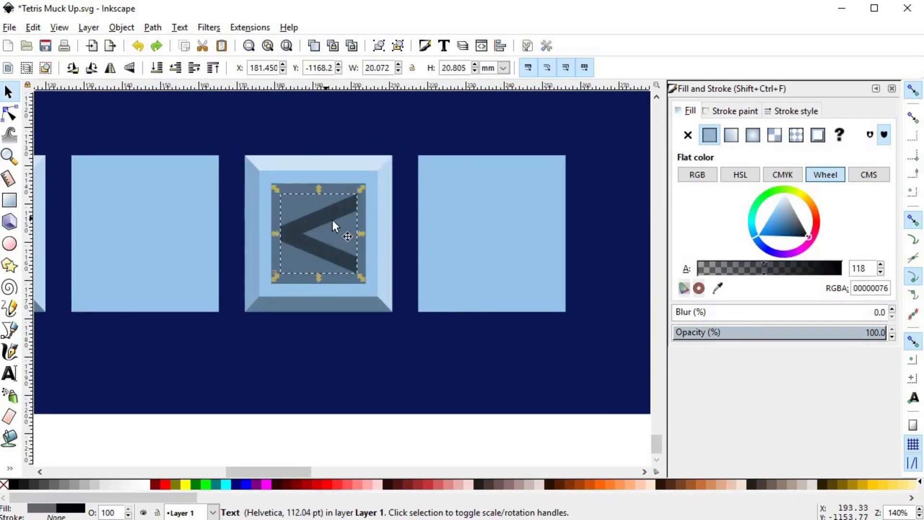
key(h)
click(376, 441)
- Duplicate the bevelled ">" button and place the copy exactly over the second blue square
scroll(410, 458, left, 1)
drag(409, 453, 246, 117)
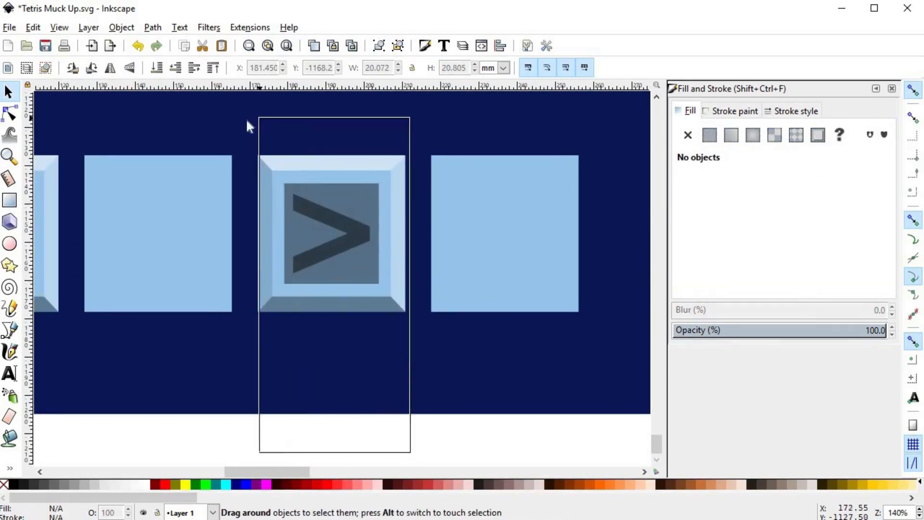
key(ctrl+d)
drag(278, 189, 104, 189)
alt+click(205, 168)
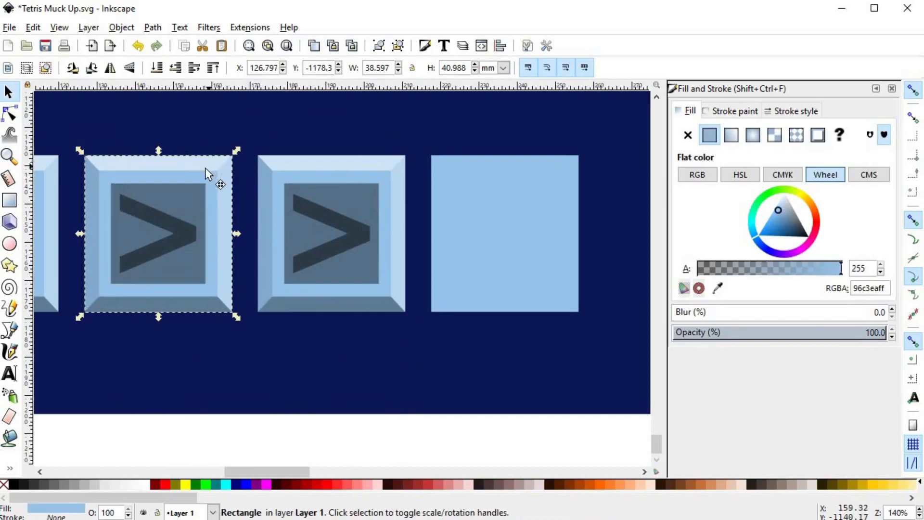
drag(233, 157, 180, 158)
drag(215, 196, 230, 166)
key(Escape)
- Rotate the ">" symbol on the second button 90° clockwise so that it points down
scroll(239, 233, left, 3)
click(240, 233)
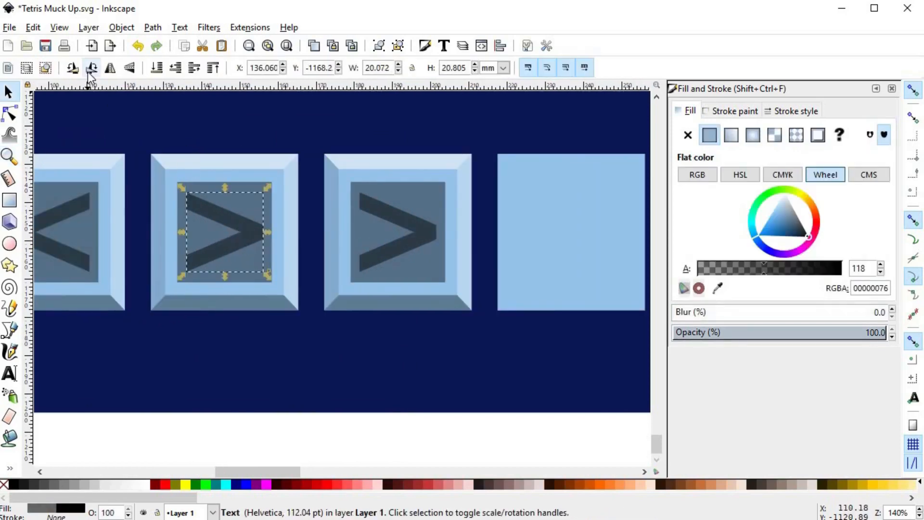
click(91, 68)
- Duplicate the third button with its ">" symbol and place the copy over the fourth blue square
scroll(230, 256, down, 2)
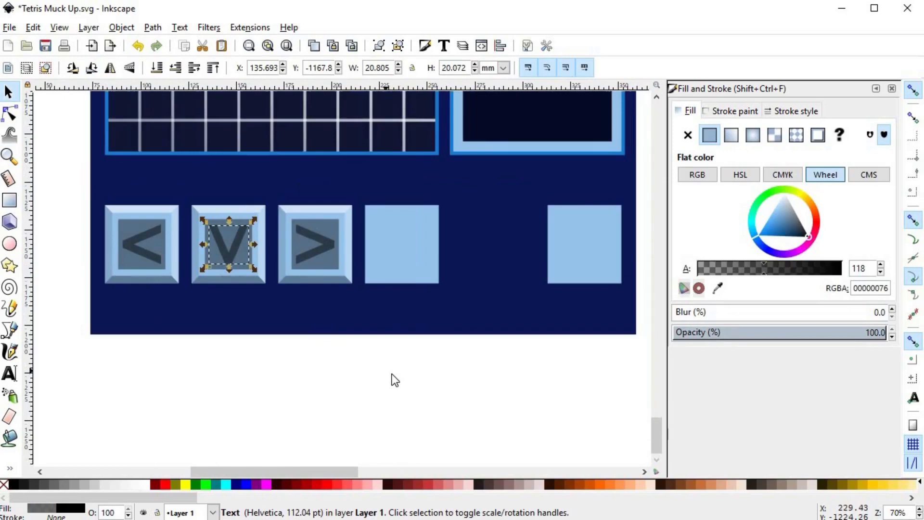
click(408, 235)
drag(361, 377, 273, 175)
key(ctrl+d)
drag(335, 242, 422, 242)
scroll(422, 241, up, 2)
click(423, 231)
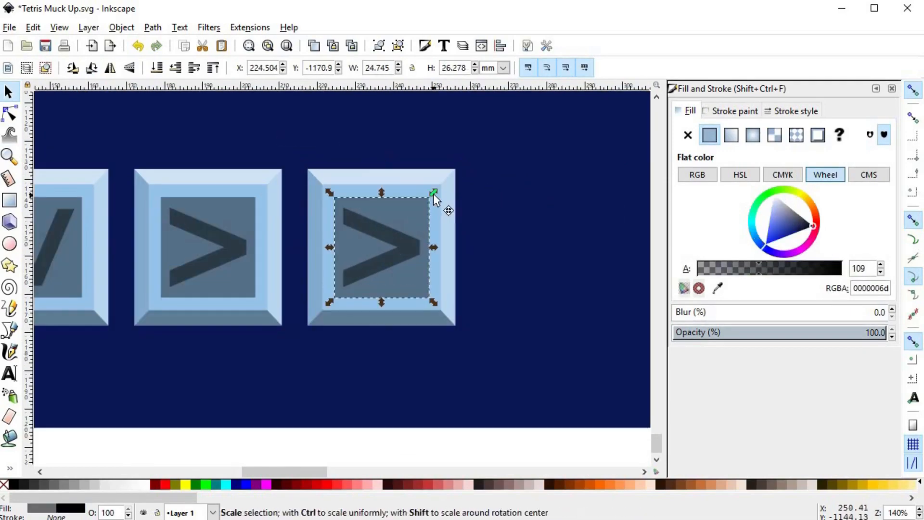
click(429, 183)
key(Escape)
- Draw a single-ring spiral about 44 × 43 mm on the empty canvas below the buttons, leaving its lower-right quarter open
scroll(453, 251, down, 3)
scroll(440, 258, up, 2)
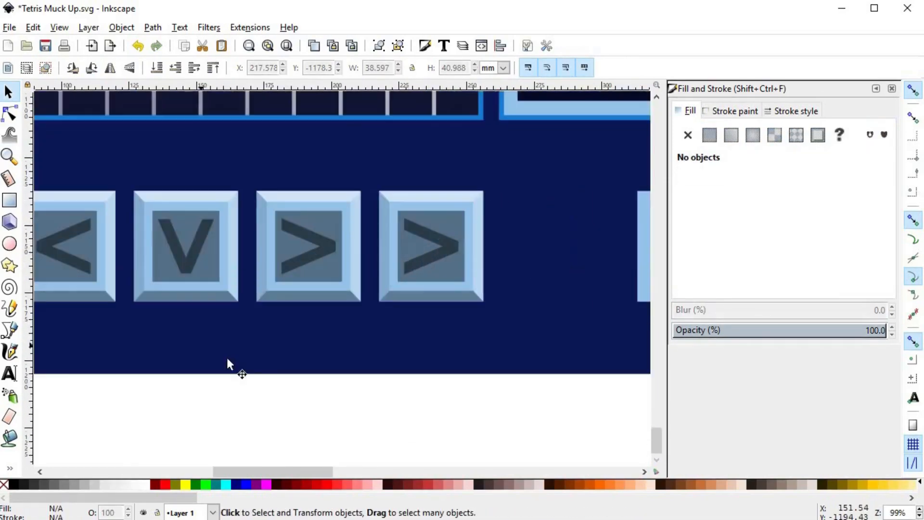
scroll(229, 364, down, 2)
click(9, 287)
drag(349, 357, 342, 382)
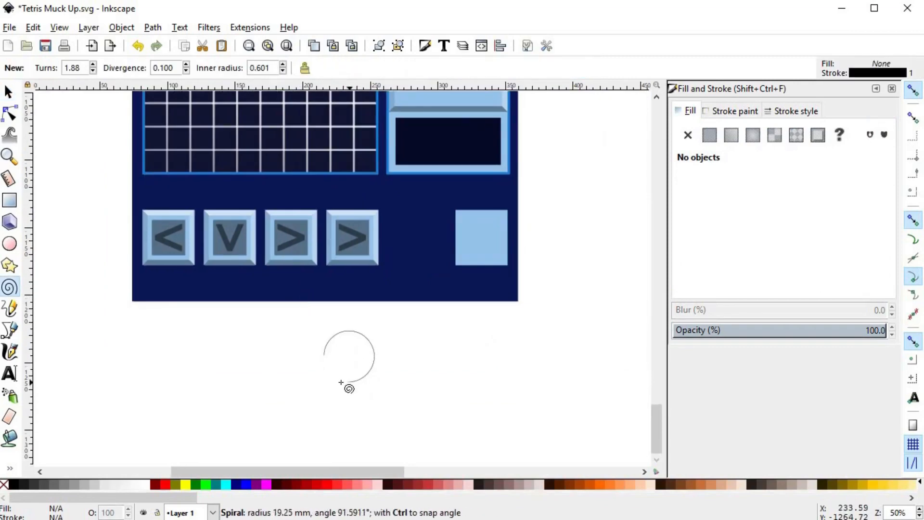
drag(377, 343, 378, 345)
scroll(378, 344, up, 4)
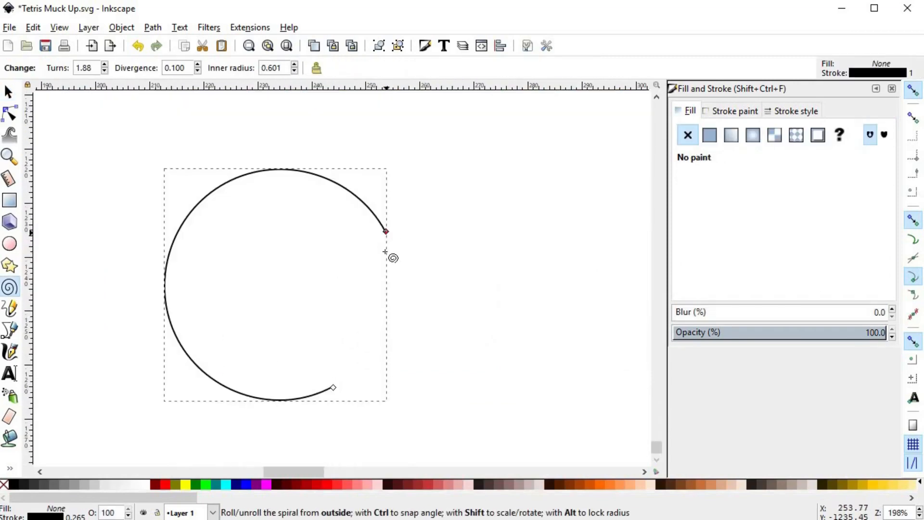
- Set the spiral's stroke width to 50 px
key(s)
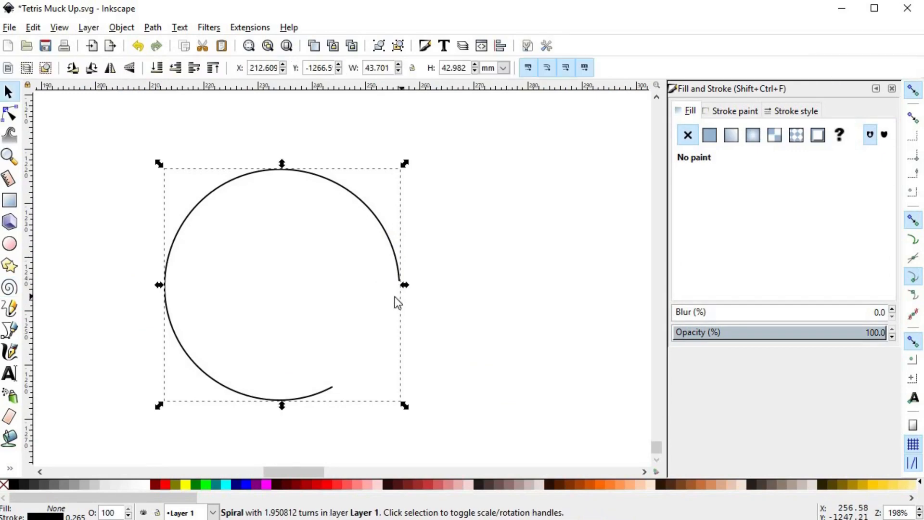
click(791, 110)
click(822, 135)
click(822, 136)
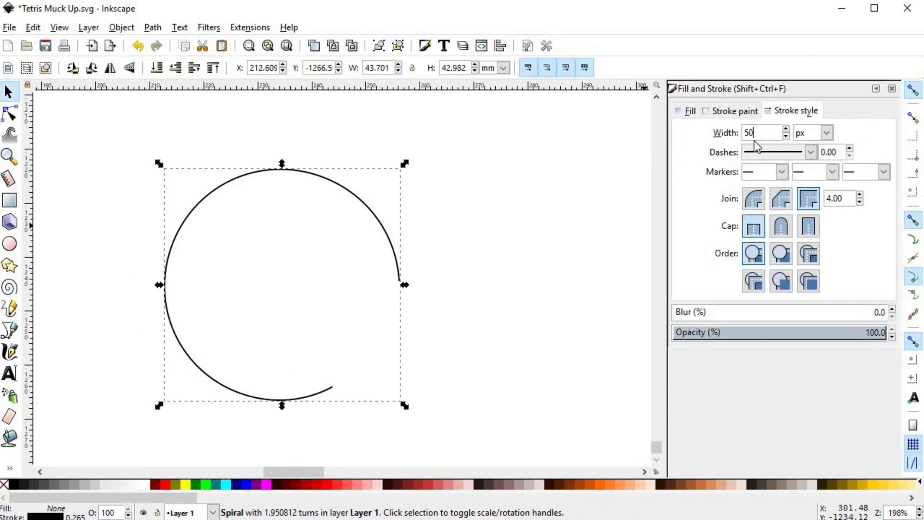
text(50)
key(Return)
- Adjust both ends of the spiral so that the thick ring covers three quarters of a circle
key(n)
drag(339, 387, 279, 400)
key(Escape)
click(399, 272)
drag(399, 280, 399, 287)
click(548, 333)
scroll(549, 334, down, 3)
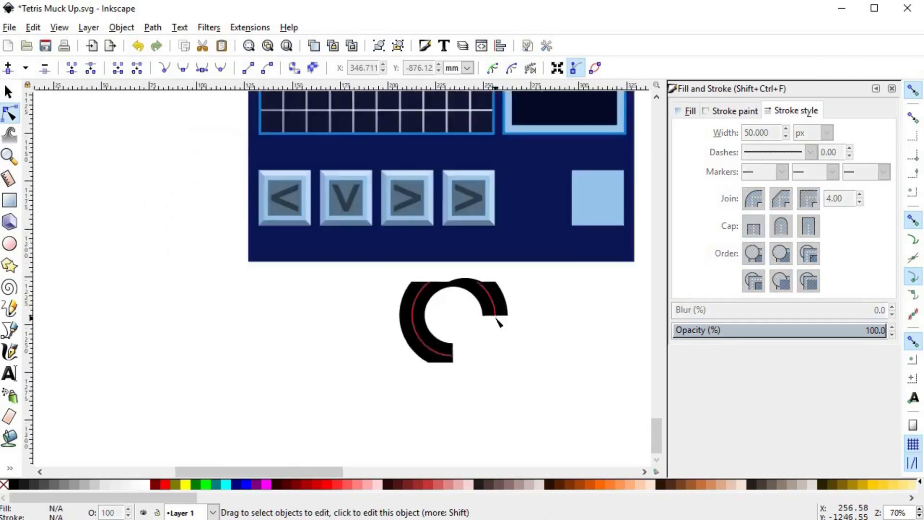
- Draw a closed downward-pointing triangle about 17 mm wide and 13 mm high just beneath the ring's right end
scroll(497, 319, up, 3)
key(b)
click(403, 322)
click(495, 321)
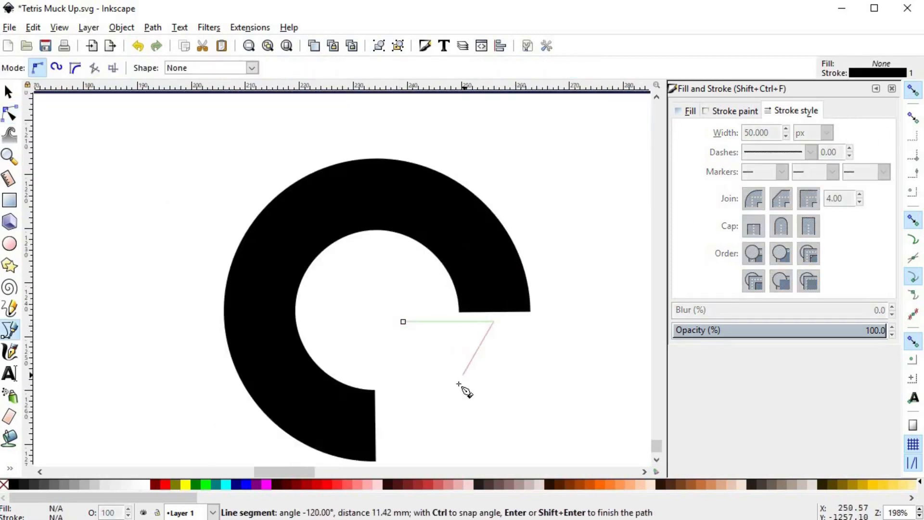
click(454, 390)
click(403, 321)
key(n)
drag(366, 282, 549, 427)
key(shift+a)
key(z)
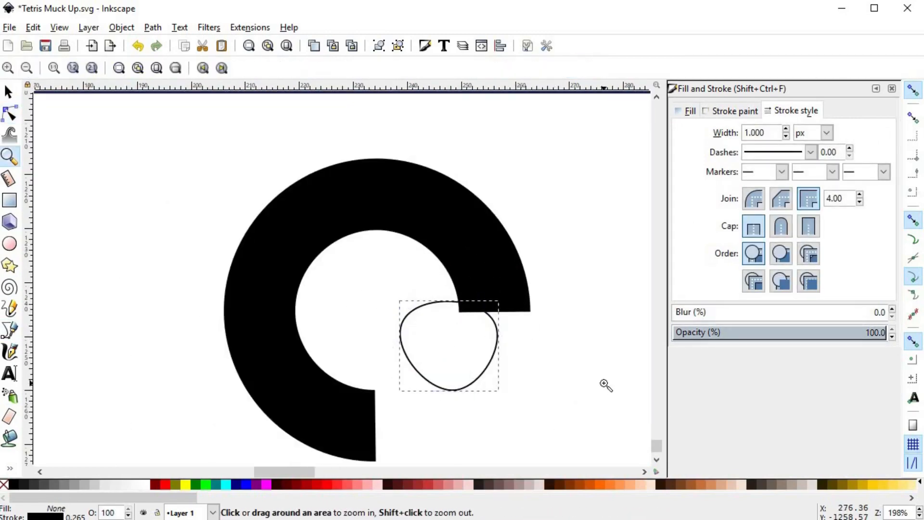
key(s)
scroll(446, 367, up, 1)
key(ctrl+z)
- Distribute the triangle's three nodes evenly in the horizontal direction so that its lower point is centred
key(ctrl+shift+a)
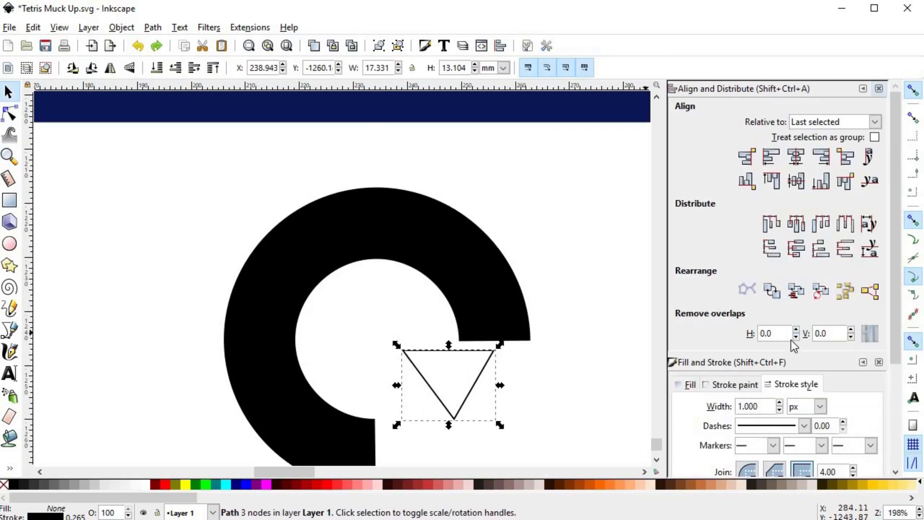
key(n)
drag(377, 300, 514, 439)
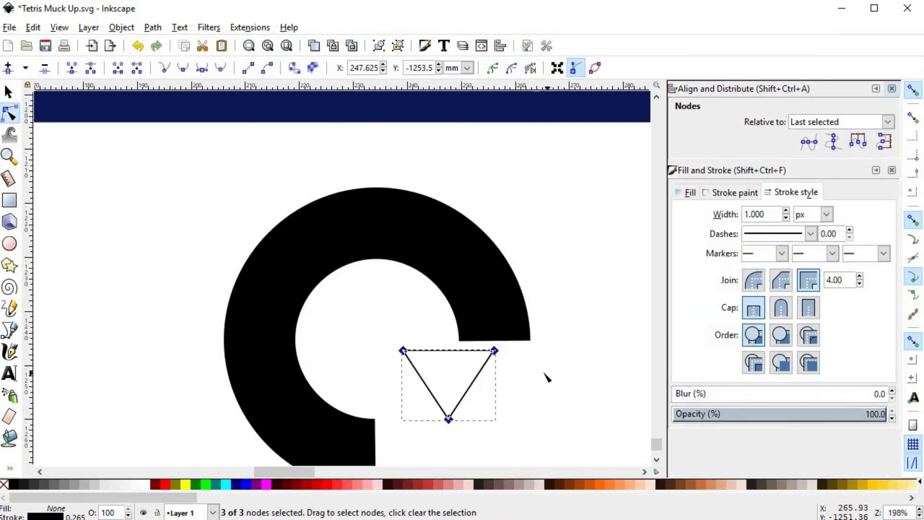
key(s)
key(d)
shift+click(117, 463)
key(ctrl+z)
- Fill the triangle black, remove its stroke and move it against the ring's right end
key(s)
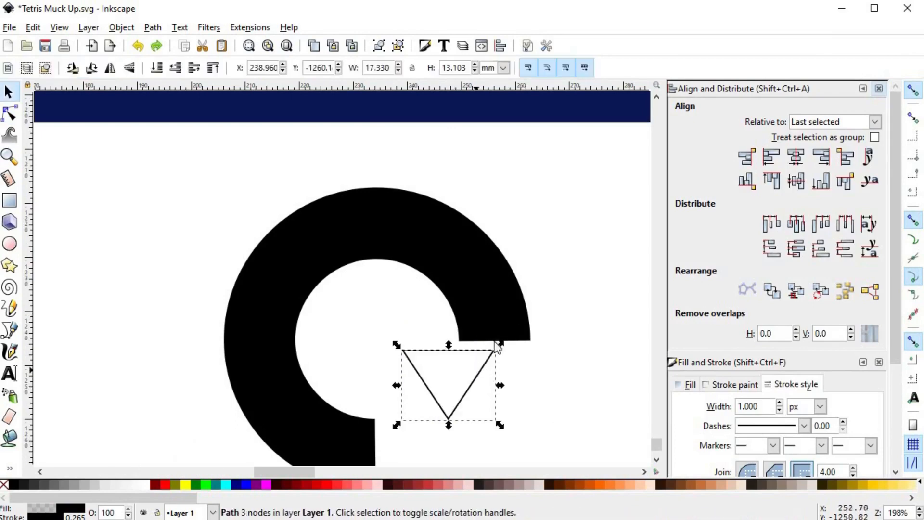
click(13, 485)
shift+click(5, 484)
drag(457, 380, 498, 370)
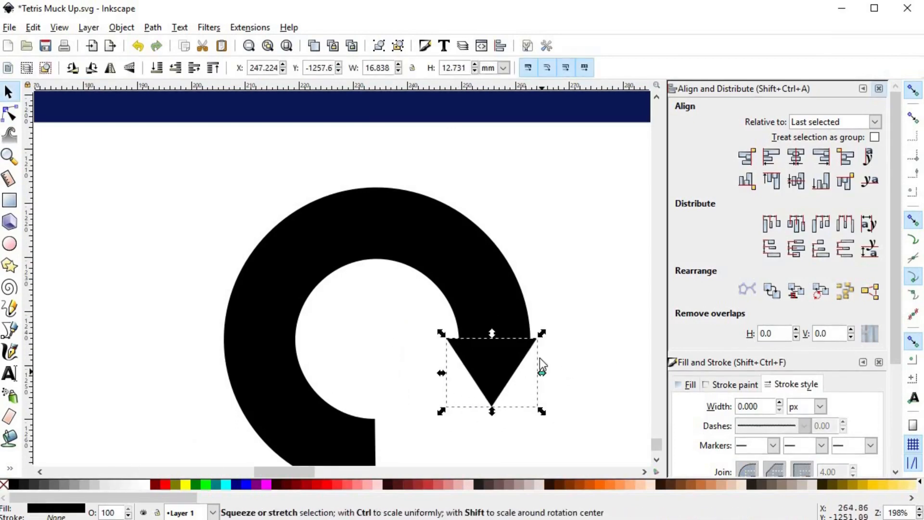
- Enlarge the triangle into an arrowhead that extends past both sides of the ring's right end
key(n)
drag(429, 320, 581, 354)
key(s)
mouse_move(548, 426)
mouse_down()
mouse_move(576, 452)
mouse_move(378, 272)
mouse_move(405, 260)
mouse_up()
click(573, 383)
scroll(573, 383, down, 3)
scroll(561, 388, up, 2)
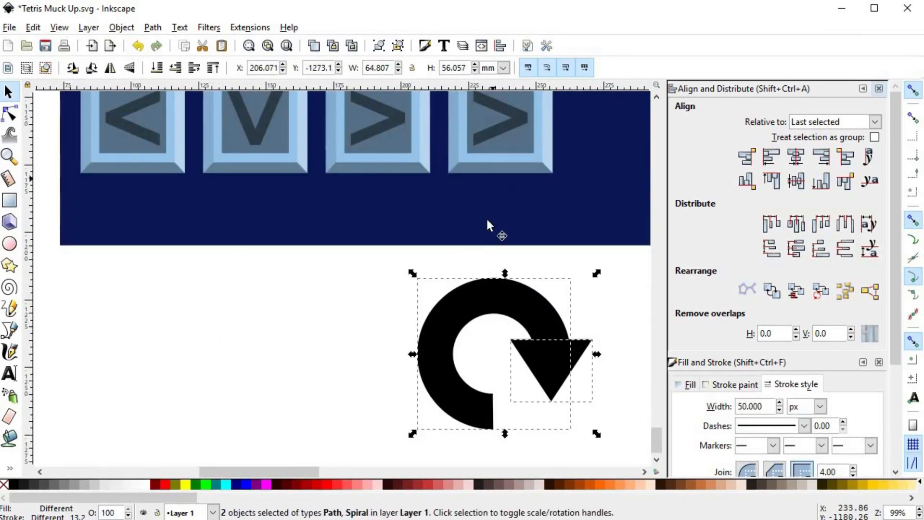
- Convert the ring's stroke to a path and unite it with the arrowhead triangle into one shape
key(ctrl+plus)
key(ctrl+z)
click(563, 375)
click(521, 307)
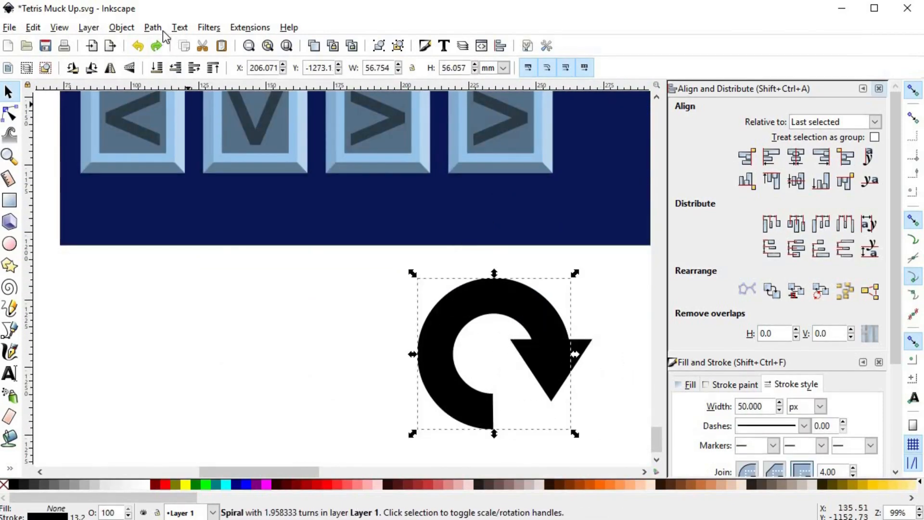
click(153, 28)
click(181, 59)
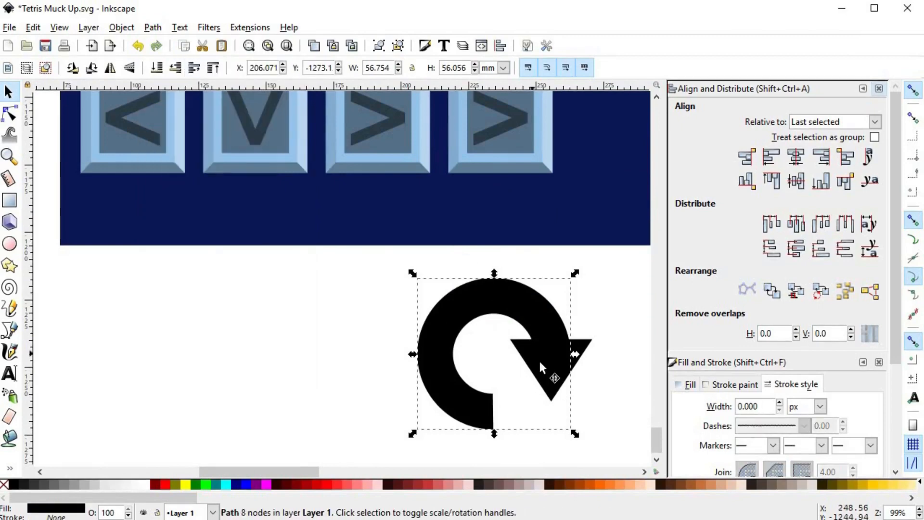
shift+click(539, 359)
key(b)
- Cut the fourth button's ">" symbol, move the circular arrow into its place and paste the cut symbol's style onto it
drag(438, 293, 394, 338)
click(469, 163)
key(ctrl+x)
drag(495, 339, 537, 142)
key(ctrl+shift+v)
- Scale the circular arrow to about 23 × 20 mm and fit it inside the fourth button's dark inner rectangle
drag(595, 286, 481, 203)
ctrl+scroll(480, 205, up, 3)
drag(555, 273, 562, 280)
drag(490, 202, 476, 233)
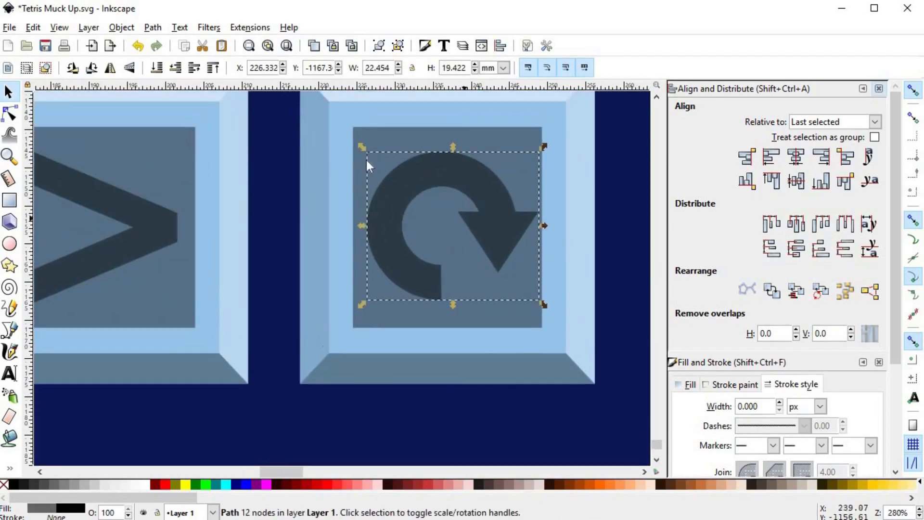
drag(363, 147, 356, 140)
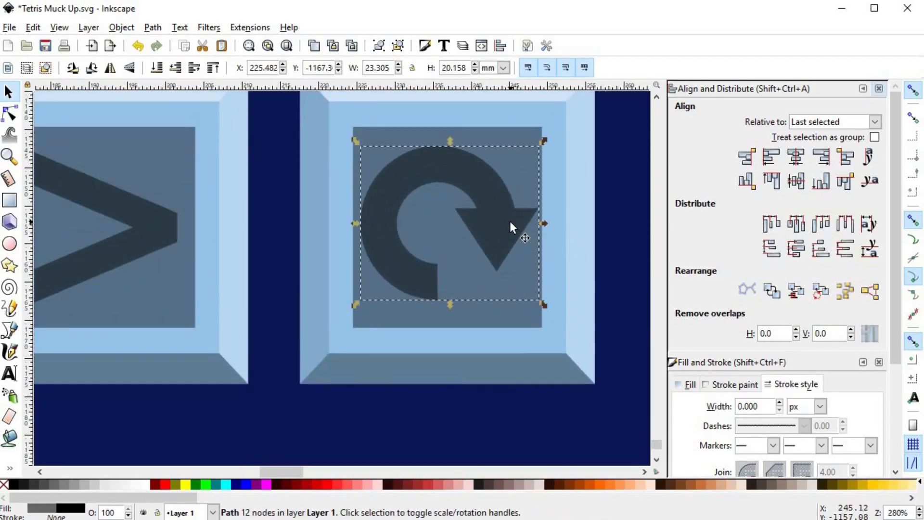
- Resize the circular arrow to about 22 × 21.5 mm and centre it within the button's inner rectangle
ctrl+scroll(617, 289, down, 3)
ctrl+scroll(491, 246, up, 5)
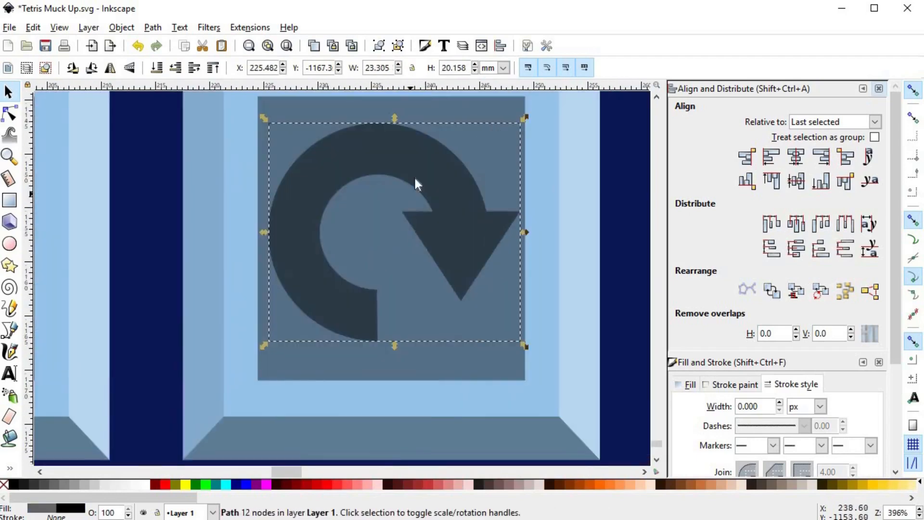
ctrl+scroll(510, 368, down, 1)
ctrl+shift+drag(518, 356, 514, 351)
ctrl+drag(388, 136, 386, 113)
ctrl+scroll(606, 337, down, 4)
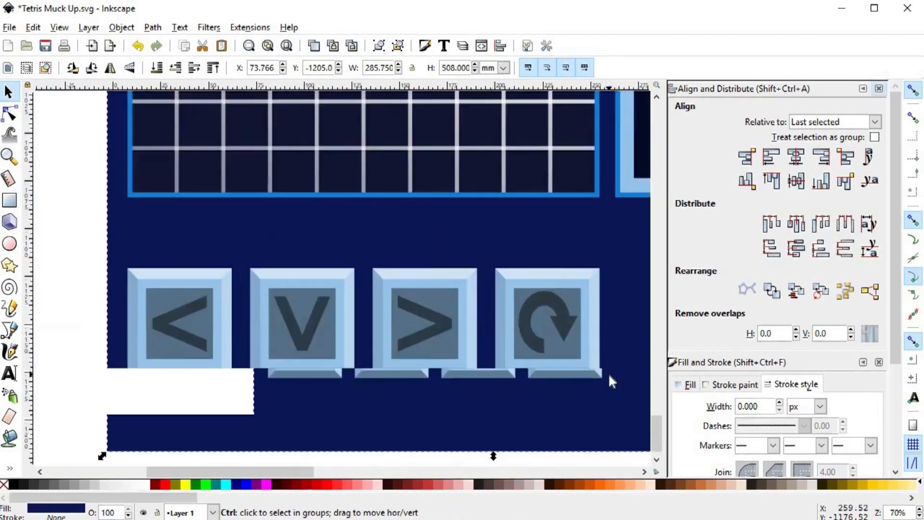
ctrl+scroll(536, 344, up, 1)
ctrl+scroll(536, 344, up, 1)
drag(561, 299, 565, 307)
ctrl+scroll(348, 369, down, 1)
key(space)
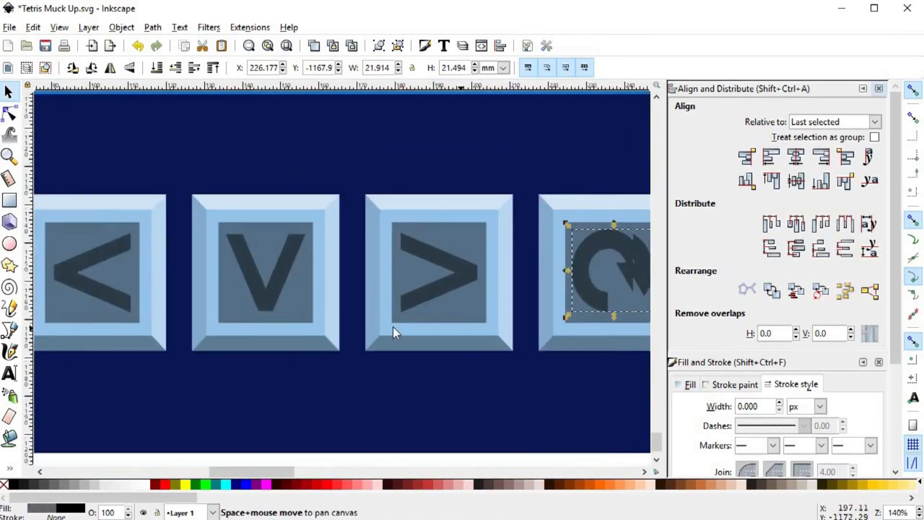
click(385, 327)
ctrl+scroll(512, 297, up, 1)
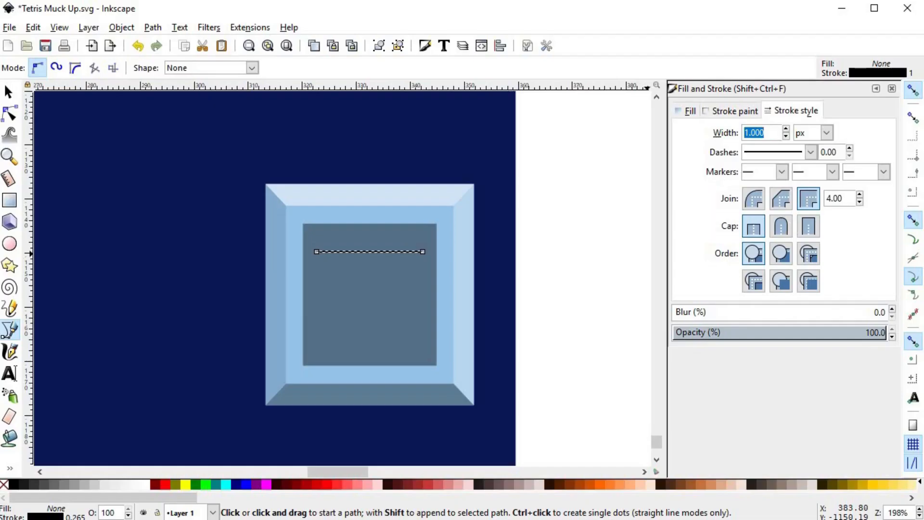
- Set the stroke width of the horizontal line on the far-right button to 20 px
text(50)
key(Return)
text(3)
key(Return)
drag(750, 133, 744, 135)
text(2)
key(Return)
click(6, 93)
key(Delete)
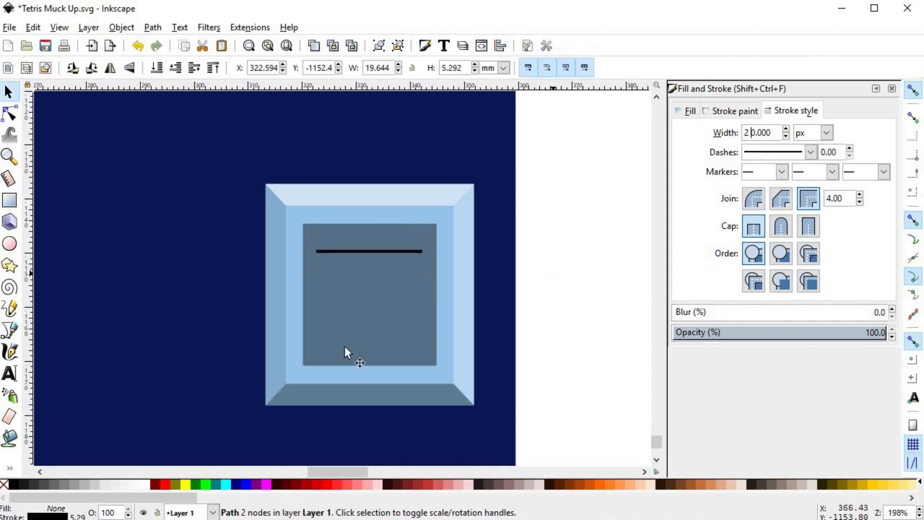
click(532, 319)
key(ctrl+z)
- Duplicate the thick line into three evenly spaced stacked bars and select all three
click(370, 258)
drag(371, 260, 378, 337)
key(ctrl+d)
key(ctrl+d)
shift+click(377, 297)
shift+click(379, 258)
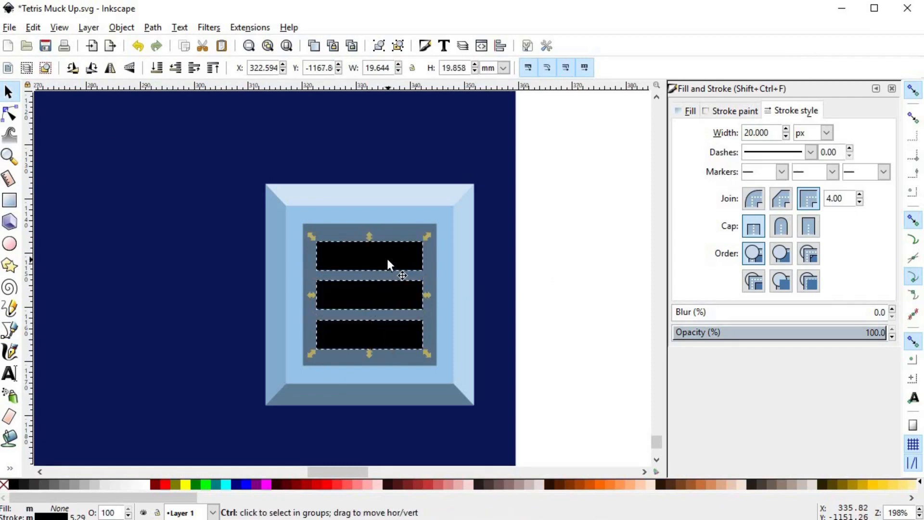
- Try to paste the circular arrow's style onto the three menu bars
scroll(308, 321, down, 1)
click(185, 310)
key(ctrl+c)
click(418, 291)
shift+click(420, 310)
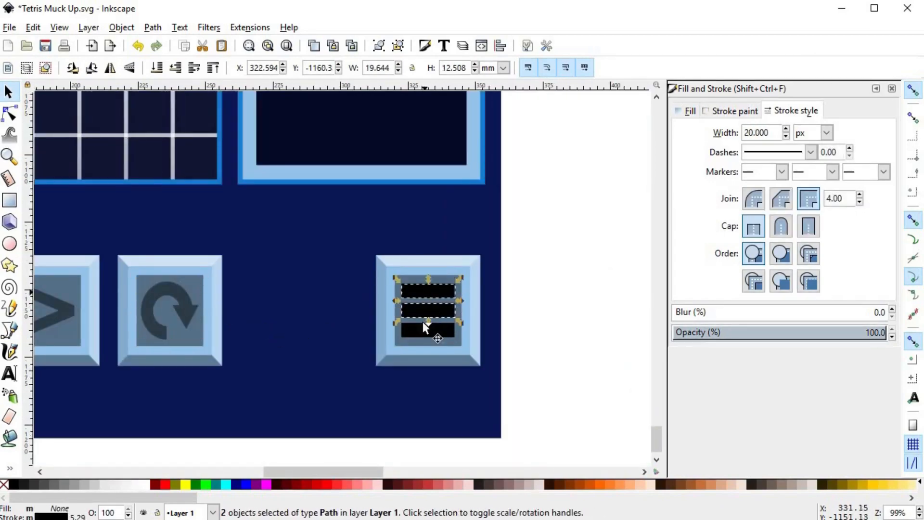
shift+click(424, 329)
key(ctrl+shift+v)
click(535, 331)
scroll(433, 309, up, 2)
key(ctrl+z)
scroll(439, 325, down, 2)
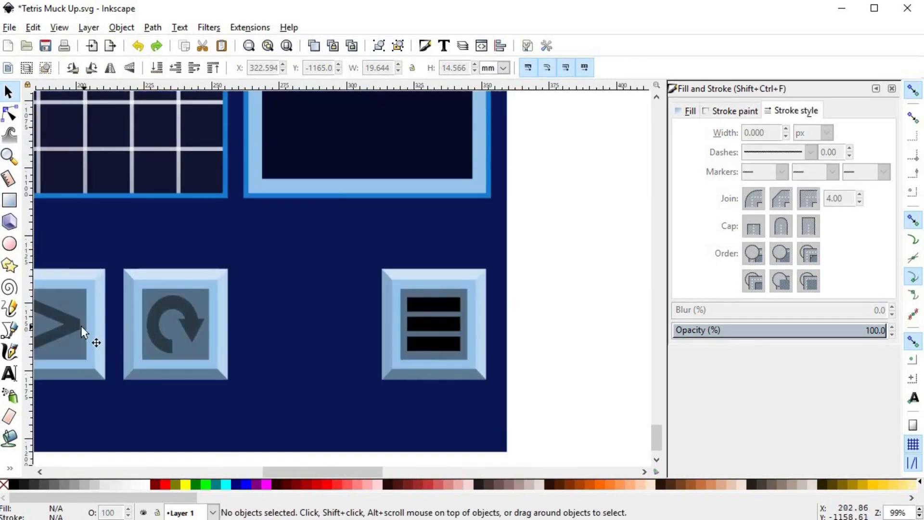
- Convert the three menu bars' strokes to paths and give them the right-arrow symbol's style
click(81, 322)
click(431, 305)
shift+click(433, 324)
shift+click(436, 343)
key(ctrl+shift+v)
key(ctrl+z)
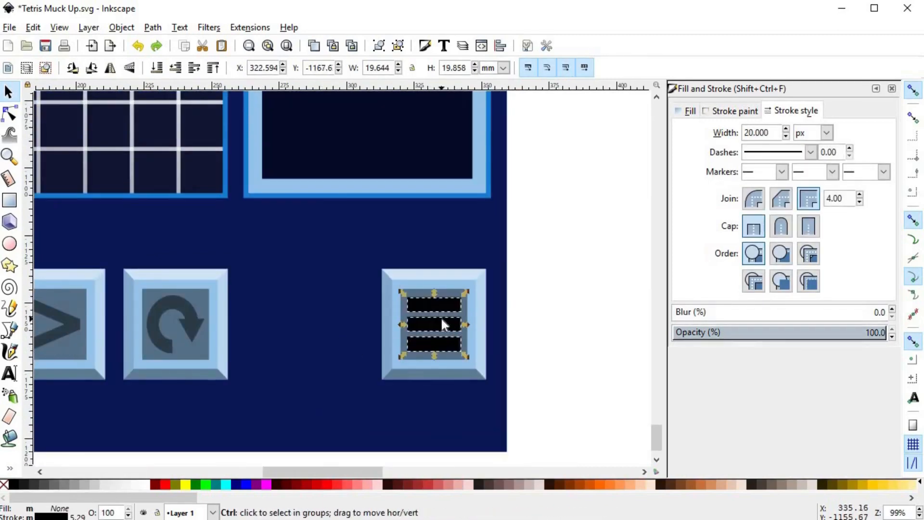
scroll(441, 317, up, 2)
click(153, 27)
click(184, 59)
key(ctrl+shift+v)
- Group the three menu bars and centre the group horizontally and vertically within the button's inner rectangle
click(544, 337)
click(459, 301)
shift+click(460, 332)
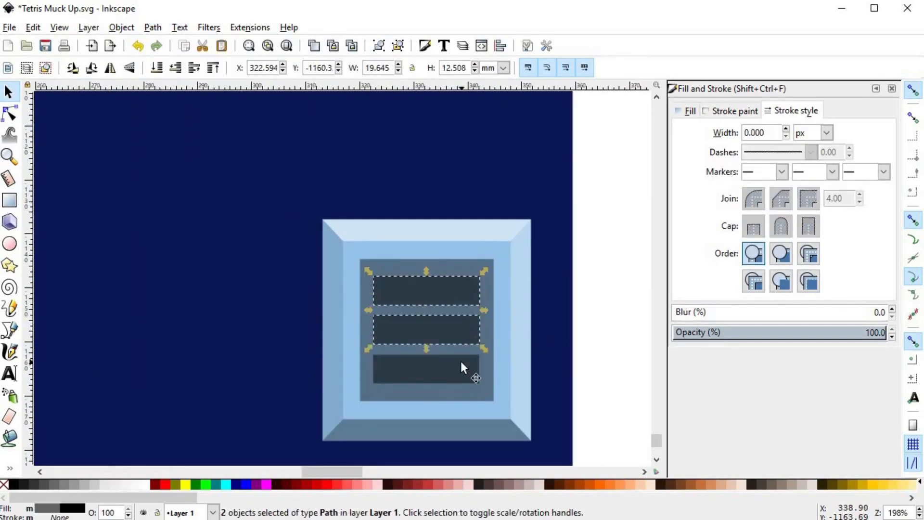
shift+click(461, 363)
key(ctrl+g)
shift+click(488, 298)
key(ctrl+shift+a)
click(796, 157)
click(796, 181)
click(879, 88)
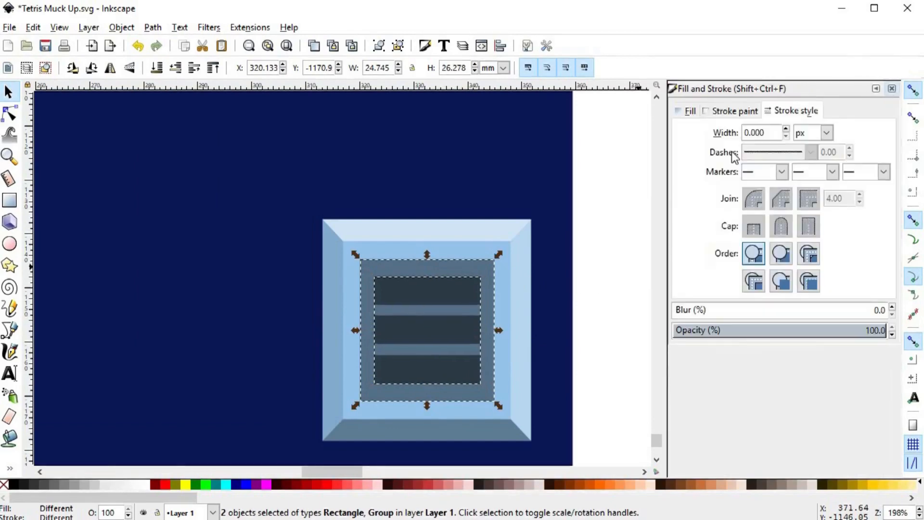
click(577, 322)
- Reduce the height of the menu bar group to about 16.4 mm, keeping it centred in its button
scroll(578, 323, down, 5)
drag(491, 394, 493, 413)
scroll(405, 273, down, 1)
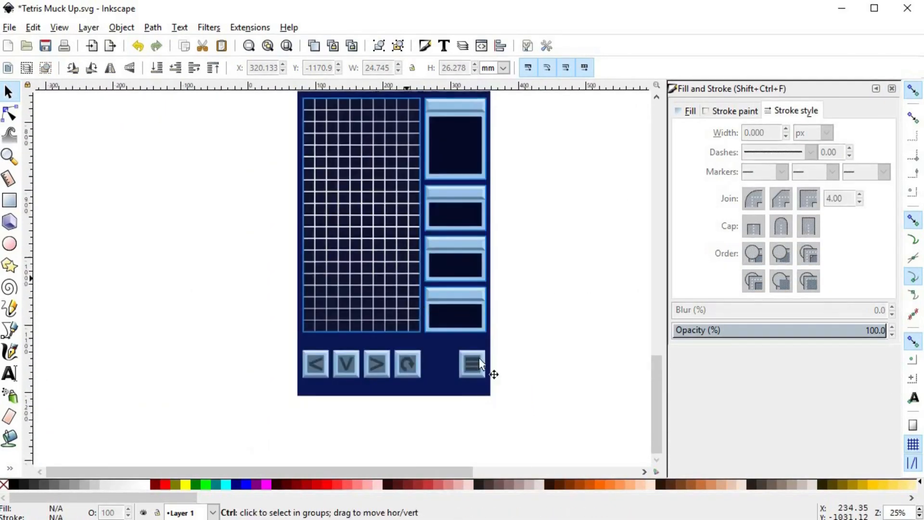
scroll(477, 365, up, 6)
click(452, 338)
drag(447, 290, 451, 296)
scroll(568, 355, down, 6)
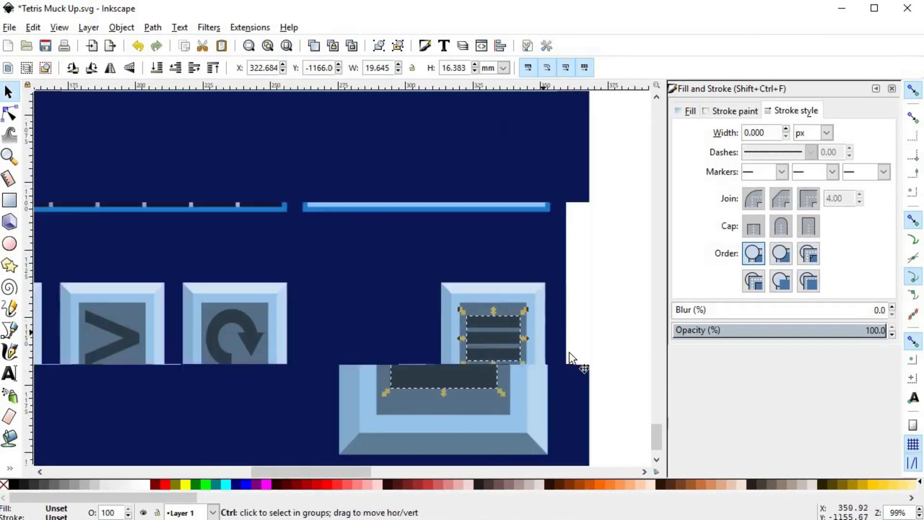
click(587, 337)
drag(505, 320, 390, 391)
drag(520, 258, 535, 234)
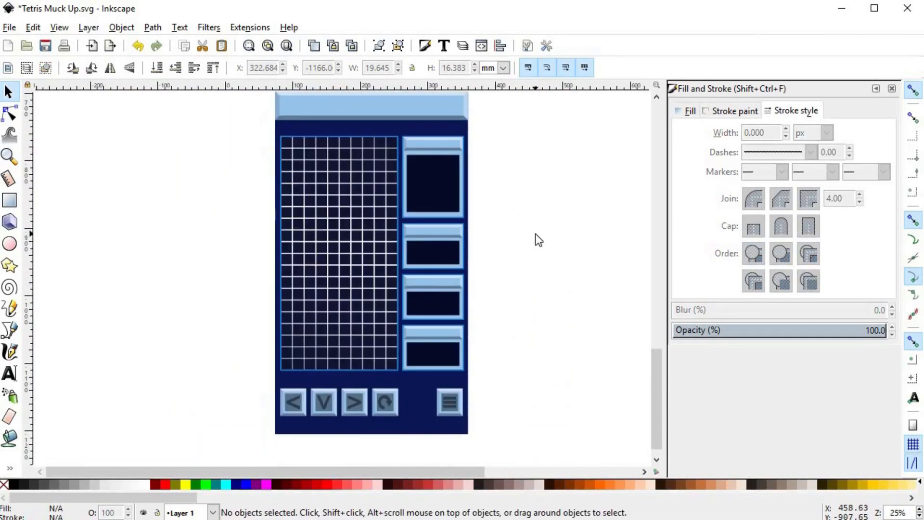
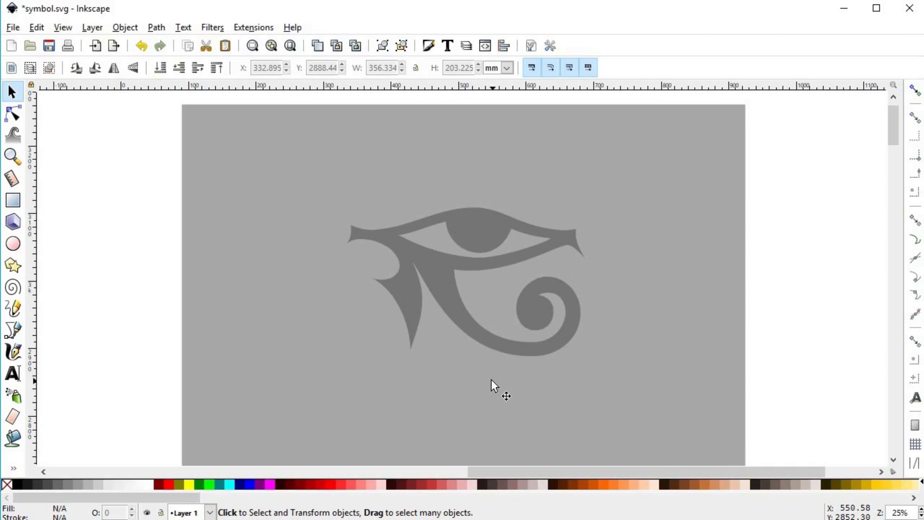
- In symbol.svg, duplicate the grey eye symbol, recolour the copy orange and shift it straight down about 4 mm
click(474, 236)
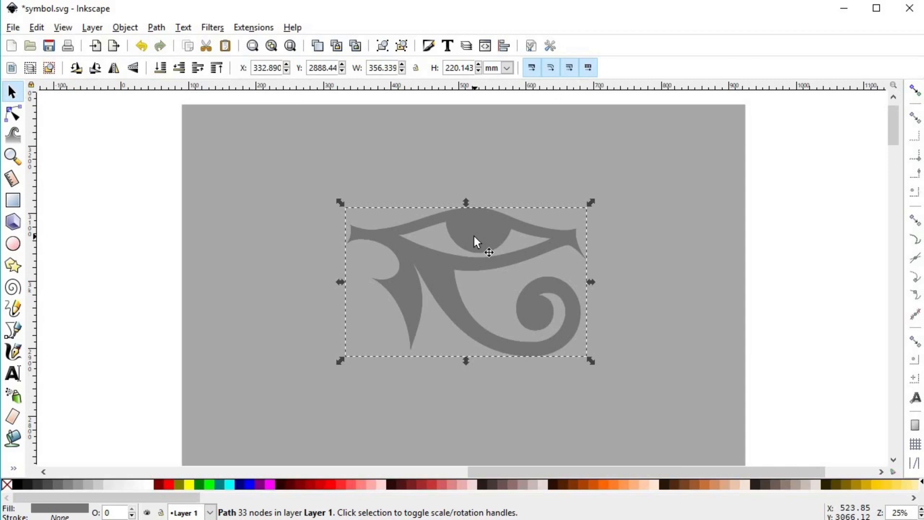
click(604, 484)
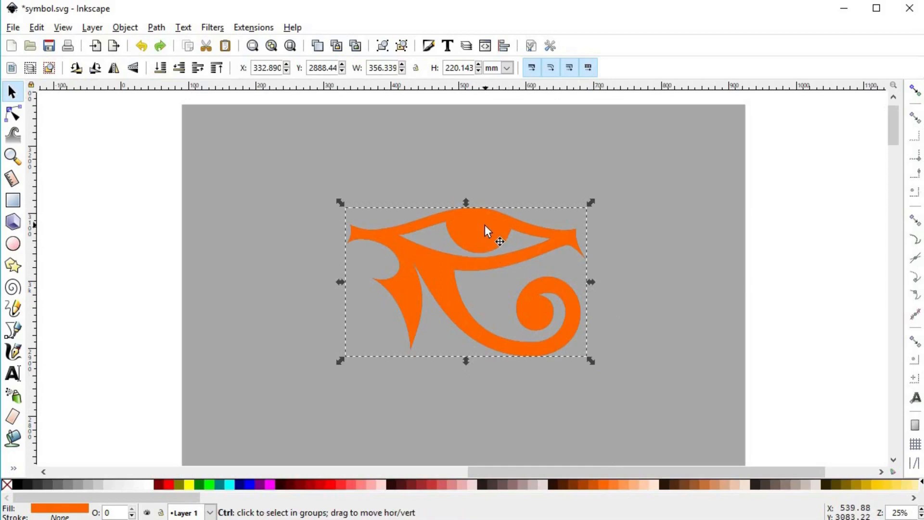
drag(484, 225, 483, 230)
ctrl+scroll(480, 232, up, 1)
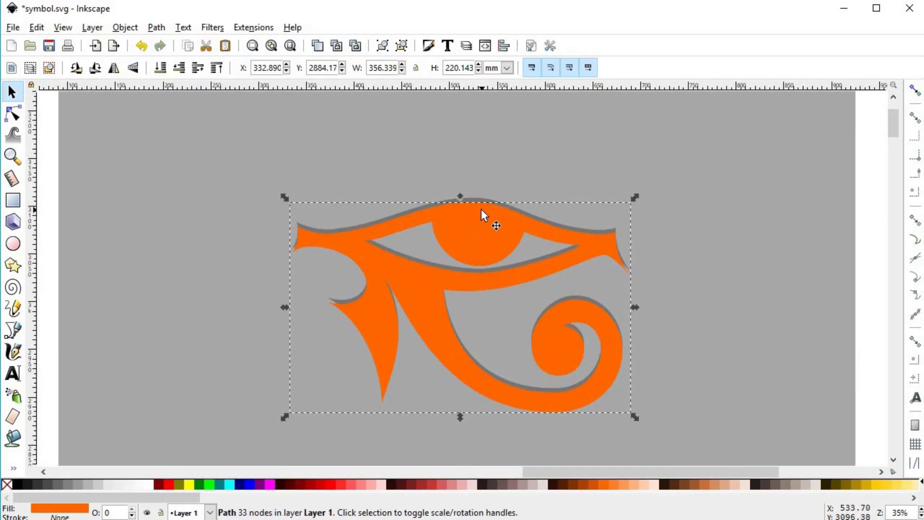
- Subtract the lowered orange copy from the grey eye beneath it using Difference
alt+shift+click(481, 209)
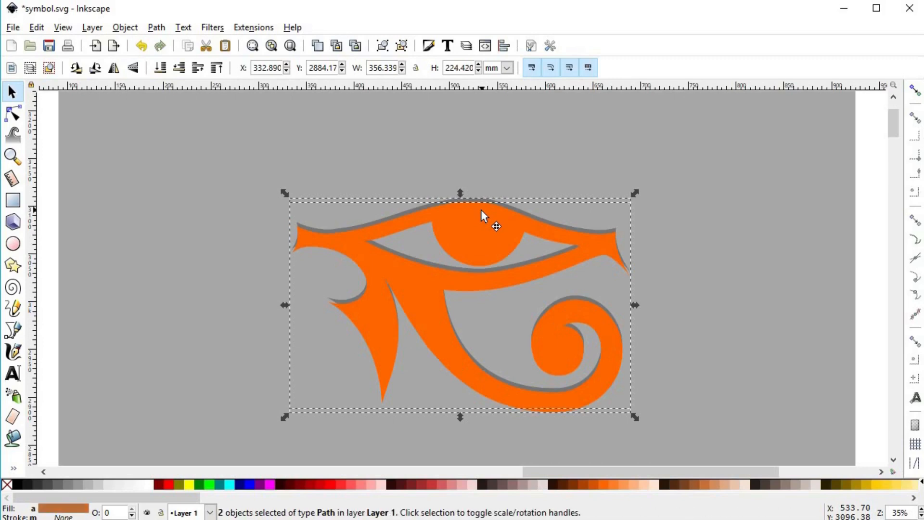
click(156, 27)
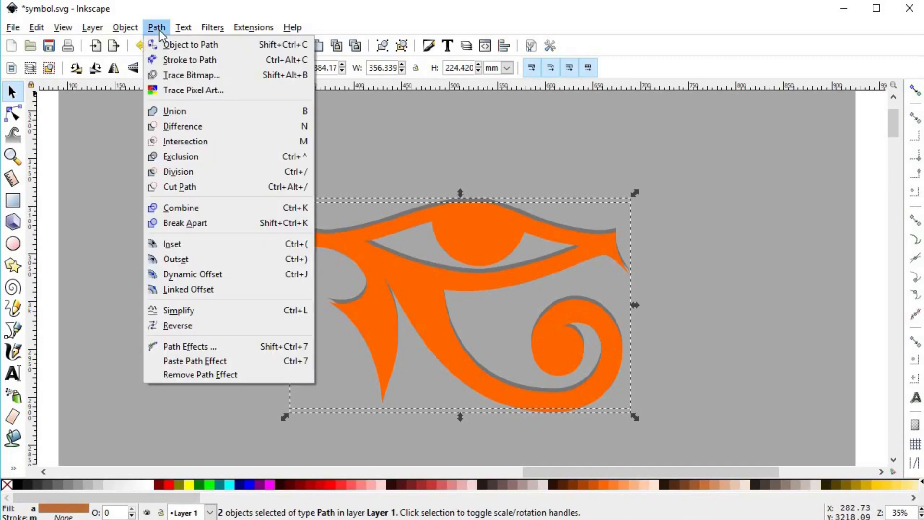
click(175, 123)
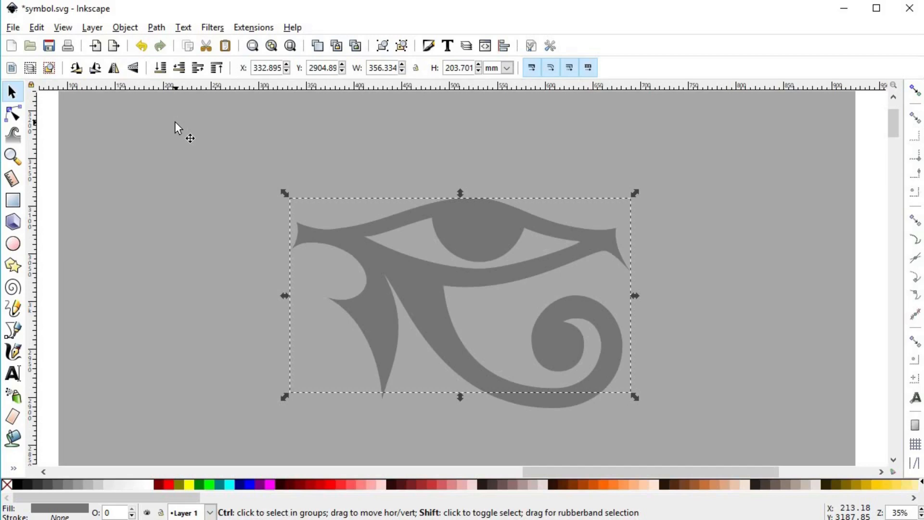
- Fill the sliver along the eye's upper edges with black at reduced alpha to form an inner shadow
key(ctrl+shift+f)
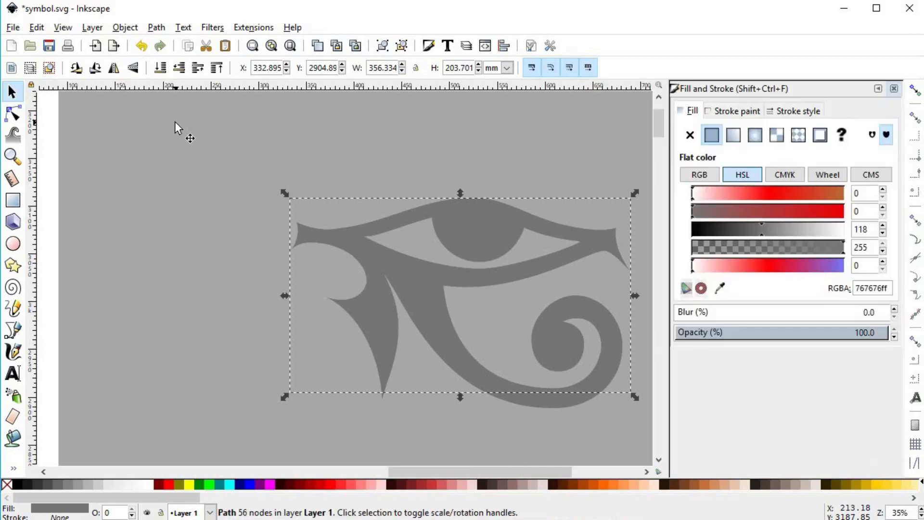
drag(714, 231, 634, 229)
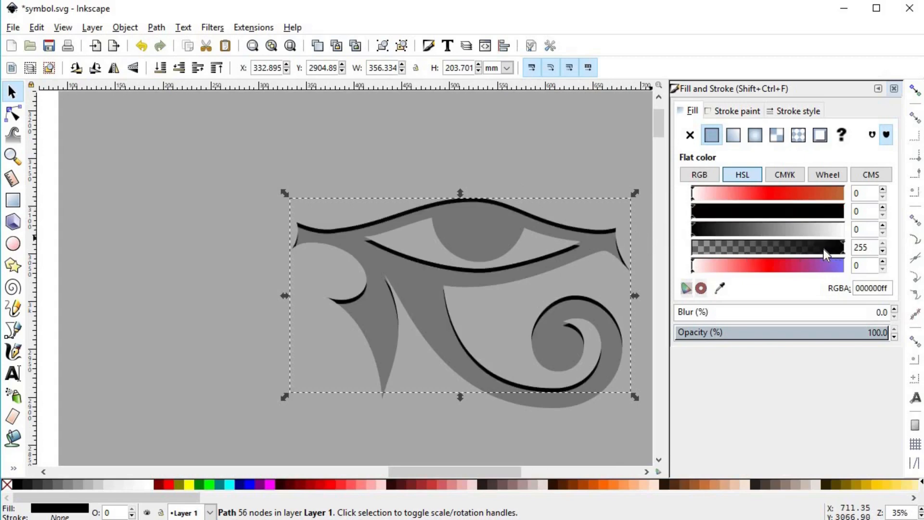
drag(819, 248, 739, 252)
click(513, 159)
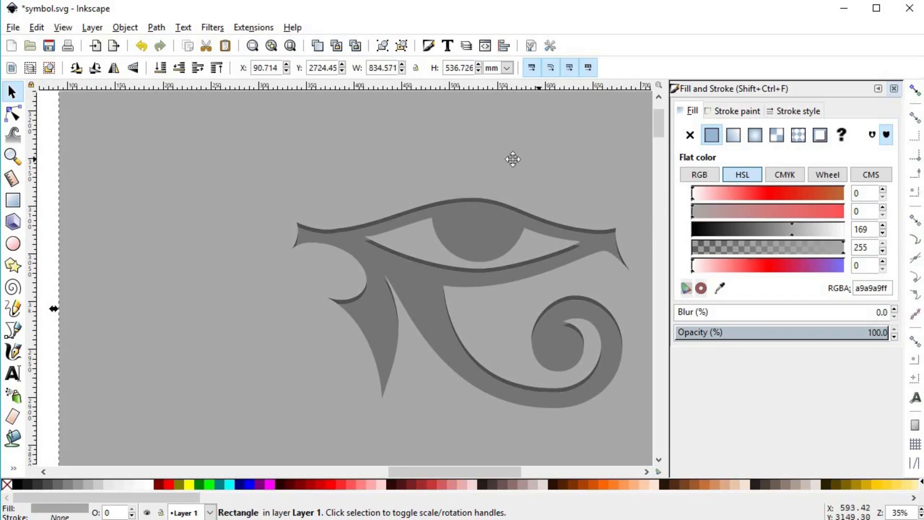
- Duplicate the grey eye again, recolour the copy orange (ff7f2a) and shift it straight up about 3 mm
drag(513, 159, 456, 155)
click(382, 238)
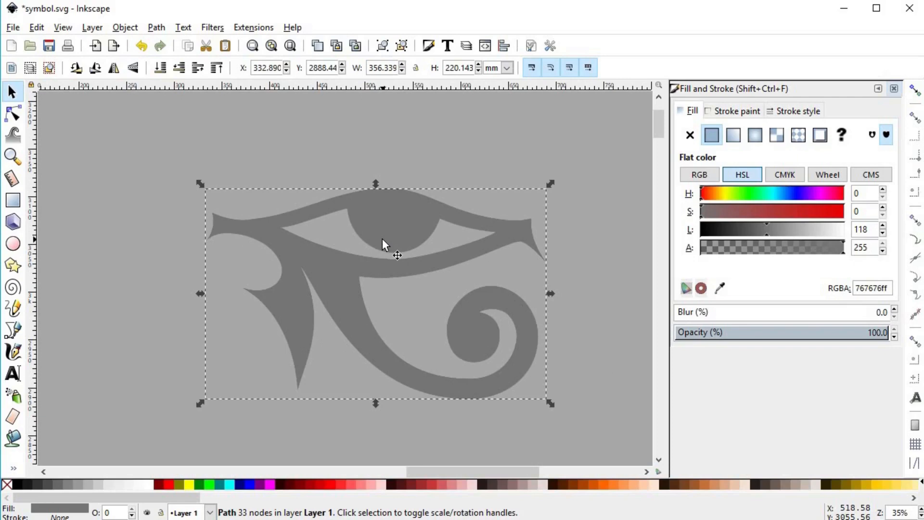
click(614, 484)
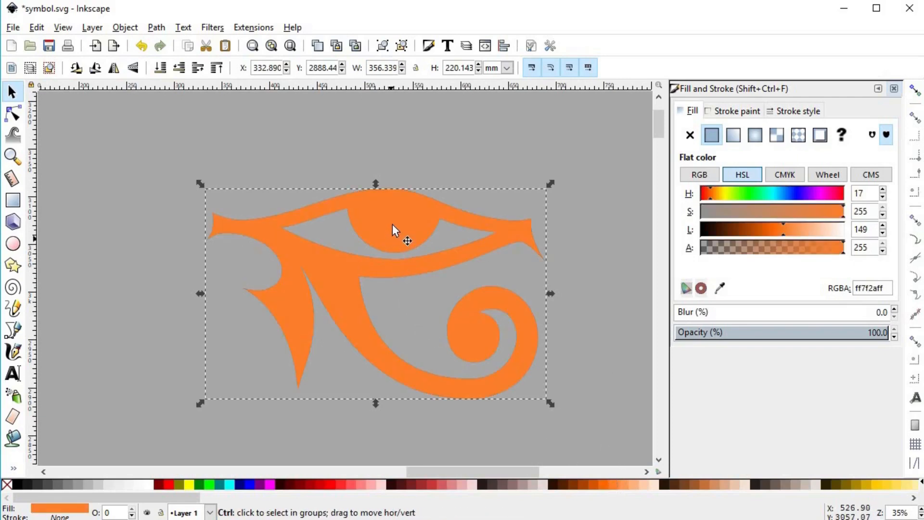
drag(392, 224, 393, 218)
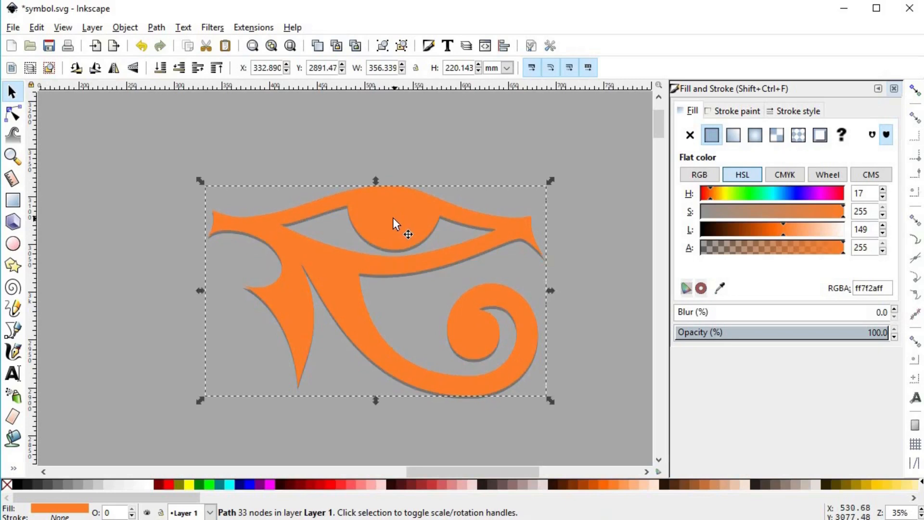
- Subtract the raised orange copy from the eye beneath it using Difference
alt+shift+click(393, 217)
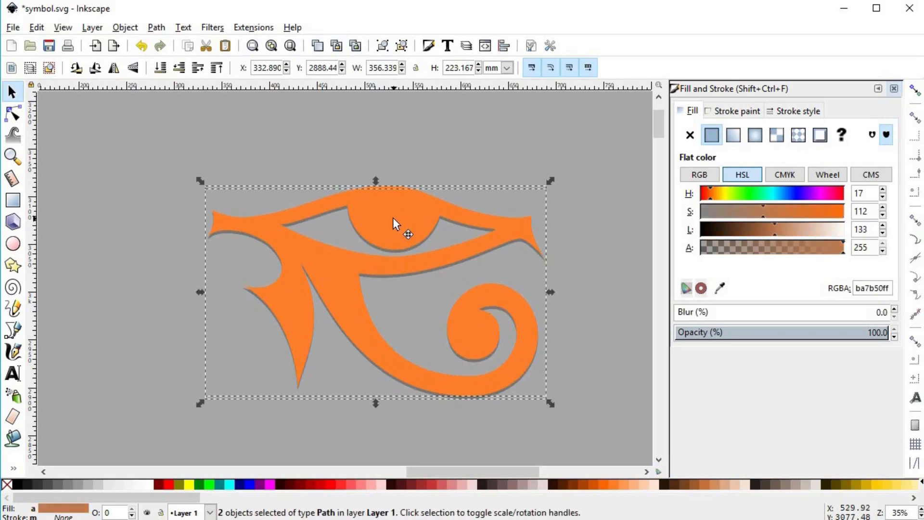
click(156, 28)
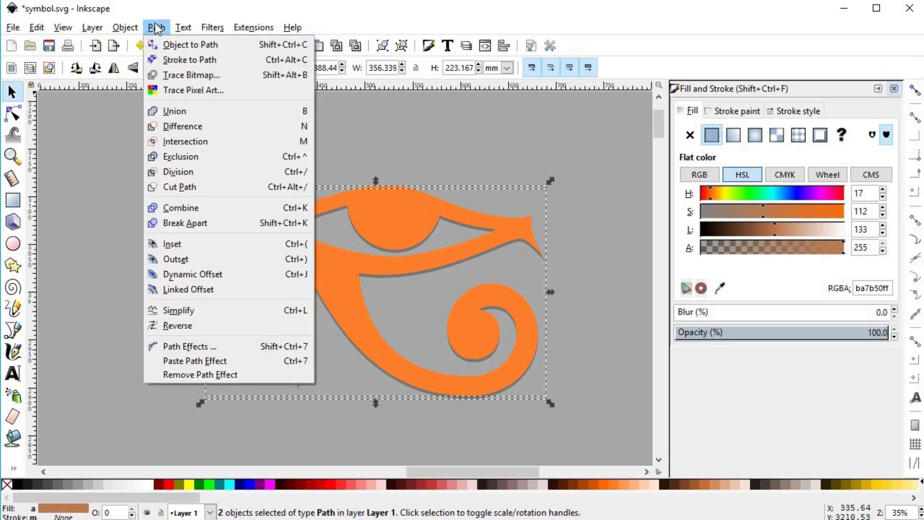
click(168, 126)
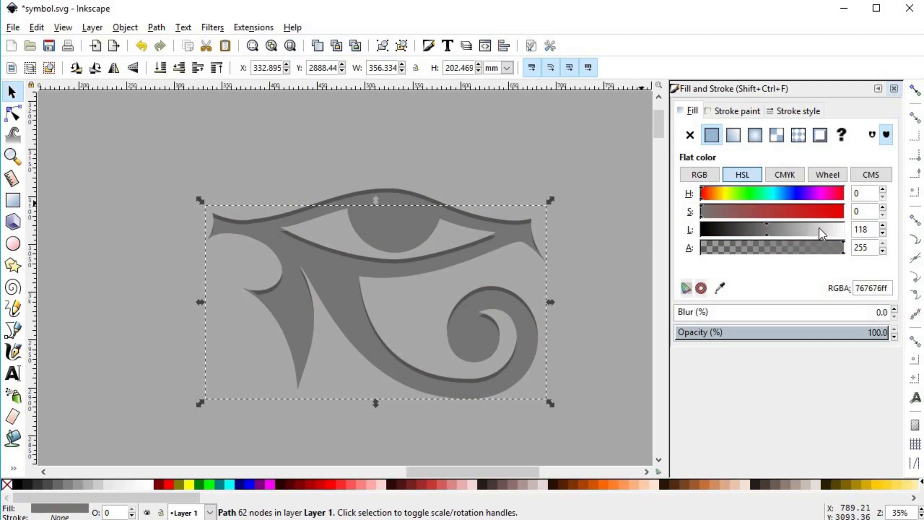
- Fill the sliver along the eye's lower edges with white at an alpha of 200
drag(819, 233, 861, 232)
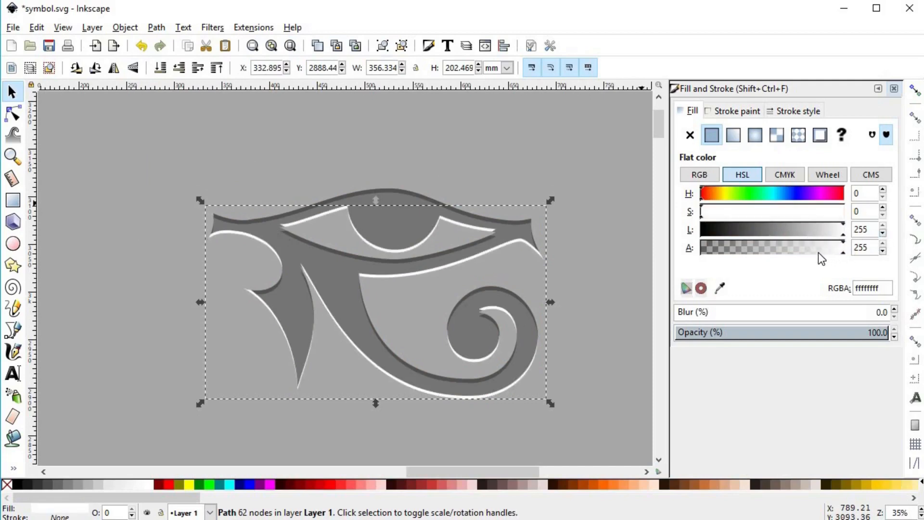
drag(819, 252, 812, 252)
scroll(621, 275, down, 1)
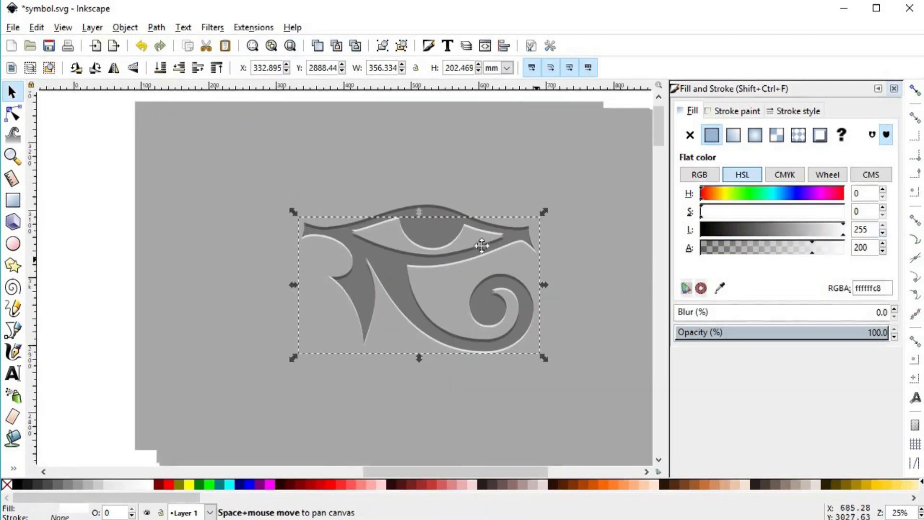
click(504, 245)
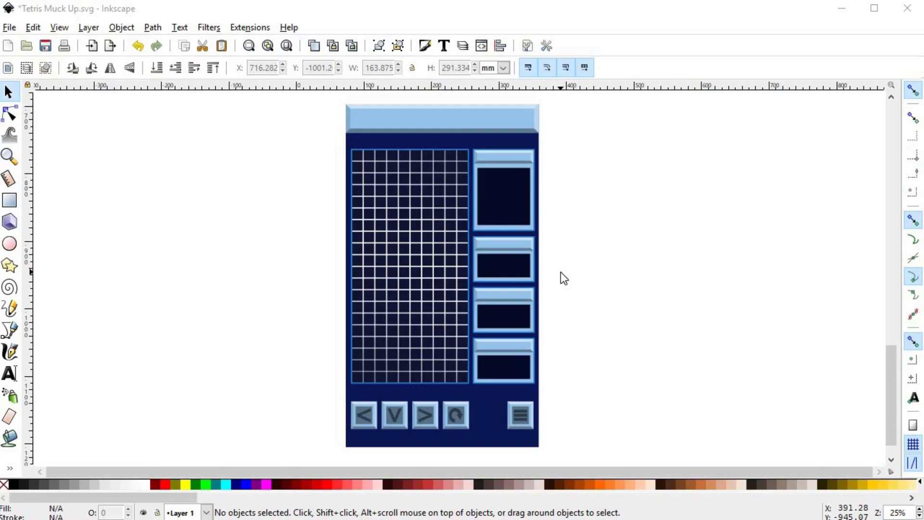
- In Tetris Muck Up.svg, duplicate the left-arrow button's inner rectangle and shrink it to a strip about 1.7 mm high along its upper edge
scroll(346, 310, up, 6)
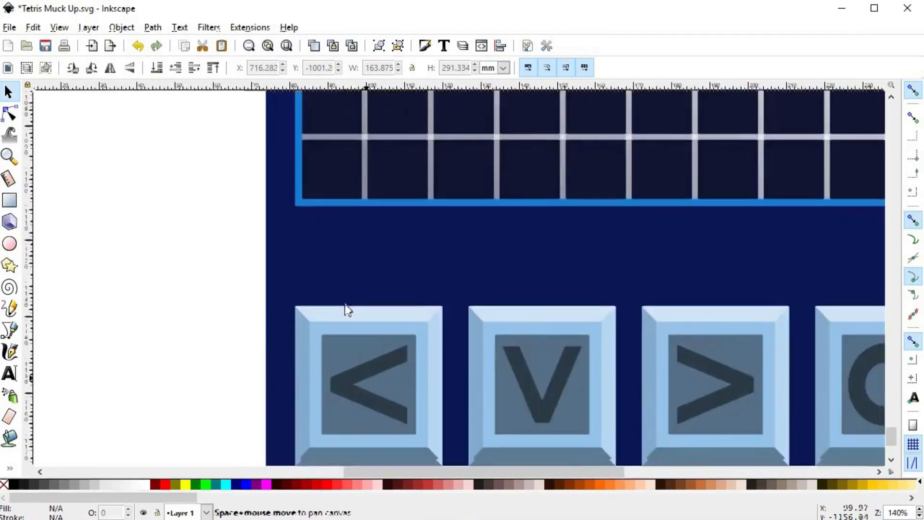
ctrl+click(366, 383)
drag(352, 402, 348, 269)
scroll(262, 317, down, 5)
scroll(181, 309, up, 6)
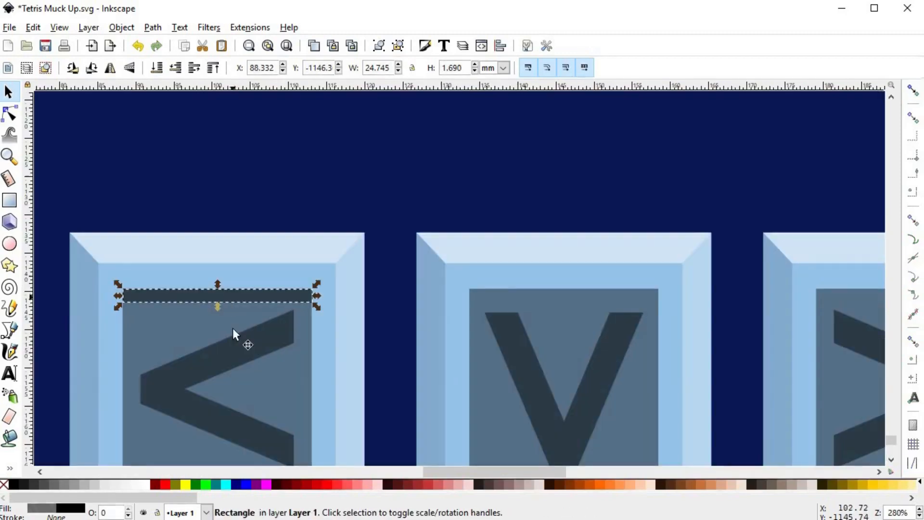
- Set the fill alpha of the shadow strip on the left-arrow button to 82
key(shift+ctrl+f)
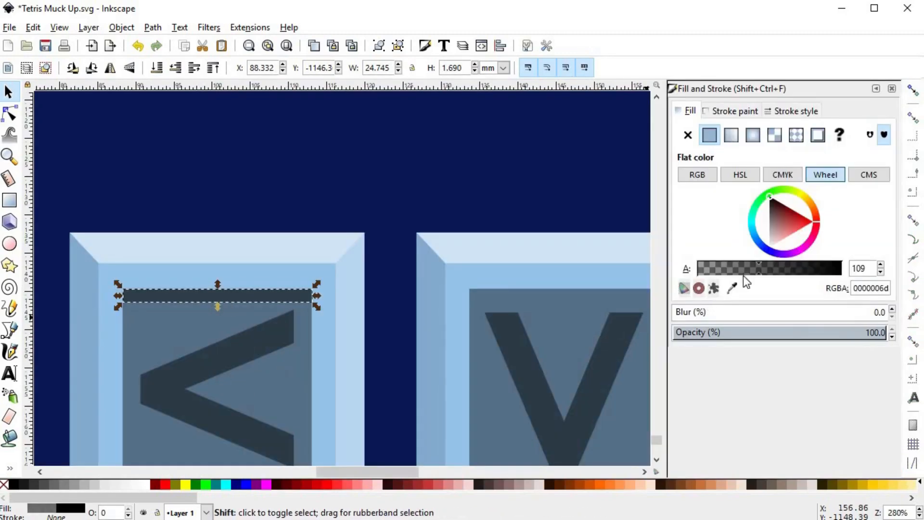
click(374, 269)
scroll(275, 275, down, 6)
key(Escape)
scroll(275, 284, up, 7)
- Duplicate the shadow strip, place the copy just below the inner rectangle and fill it white with an alpha of 130
click(308, 157)
key(ctrl+d)
drag(308, 157, 315, 442)
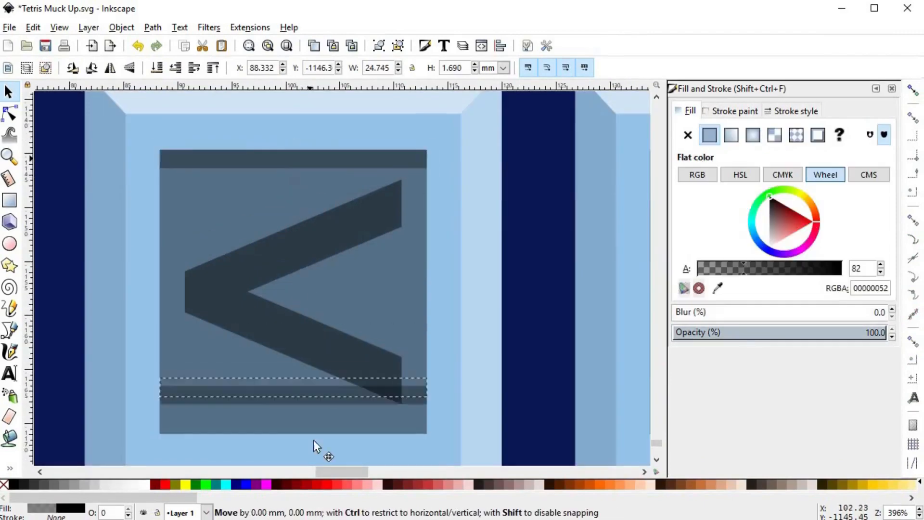
scroll(314, 433, down, 3)
click(740, 174)
drag(795, 230, 841, 230)
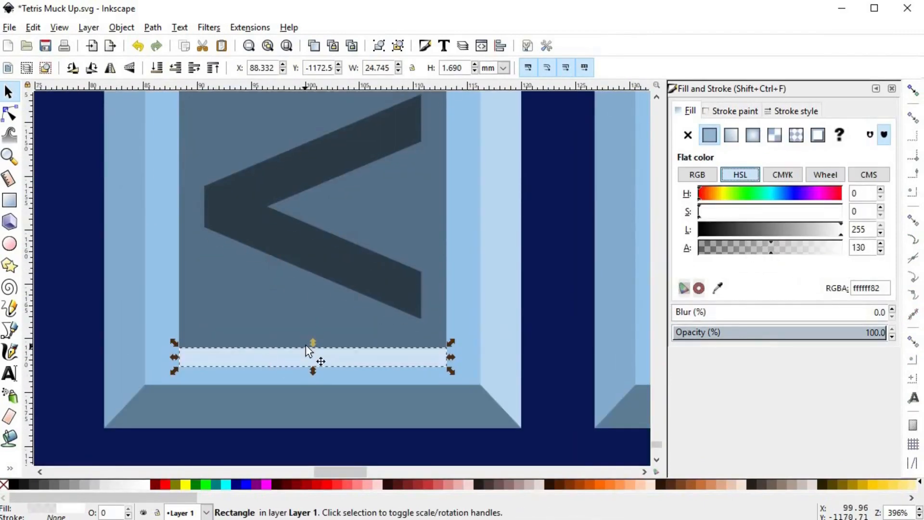
- Reduce the height of the white highlight strip below the inner rectangle to about 0.7 mm
drag(313, 371, 313, 357)
key(Escape)
scroll(217, 344, down, 4)
scroll(217, 344, up, 5)
click(207, 351)
drag(180, 363, 180, 369)
scroll(188, 392, down, 4)
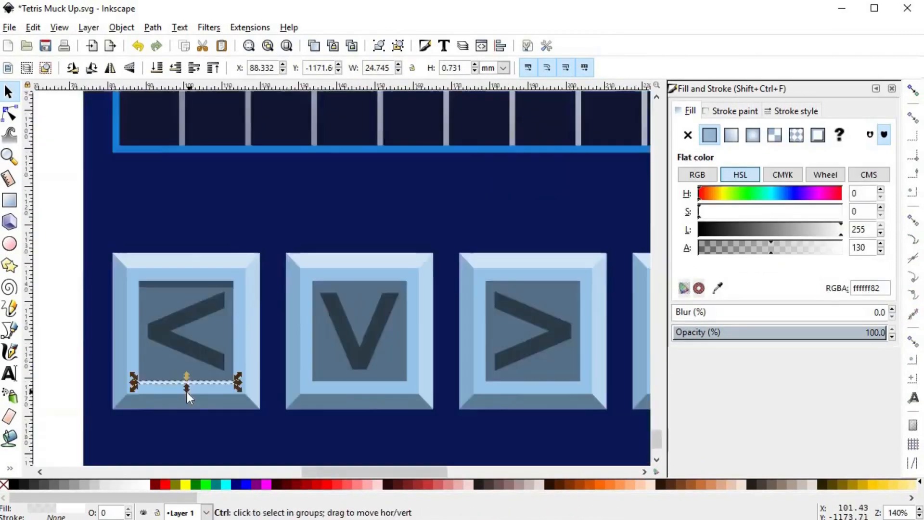
- Set the fill alpha of the white highlight strip to 174
key(Escape)
scroll(187, 385, down, 3)
scroll(283, 343, up, 1)
key(space)
click(219, 351)
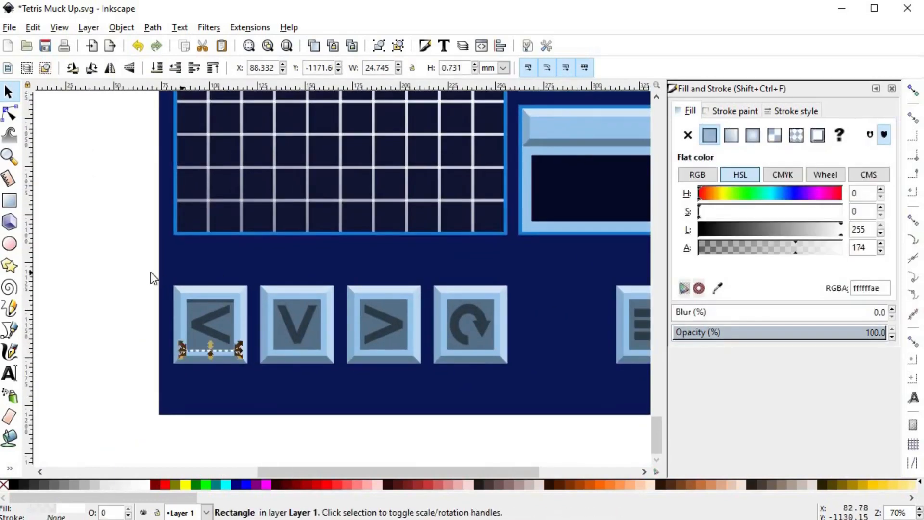
click(151, 272)
- Duplicate the shadow and highlight strips onto the inner rectangles of the down, right, rotate and menu buttons, using snapping for alignment
scroll(276, 336, down, 2)
scroll(241, 323, up, 3)
key(space)
click(181, 329)
shift+click(173, 232)
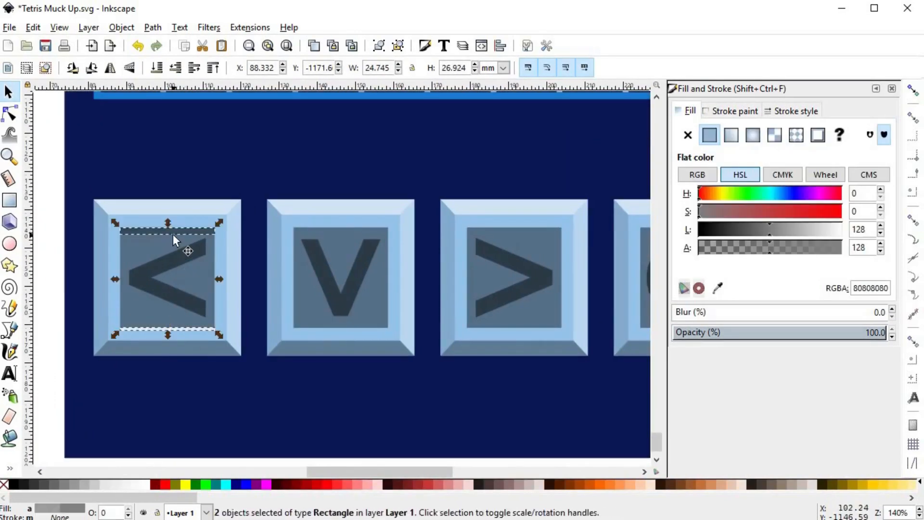
key(ctrl+d)
drag(172, 233, 238, 232)
click(912, 95)
key(ctrl+d)
key(ctrl+d)
drag(260, 231, 163, 229)
drag(230, 232, 595, 232)
- Ungroup the three menu bars and duplicate the top bar twice to make its shadow and highlight strips
click(543, 280)
key(space)
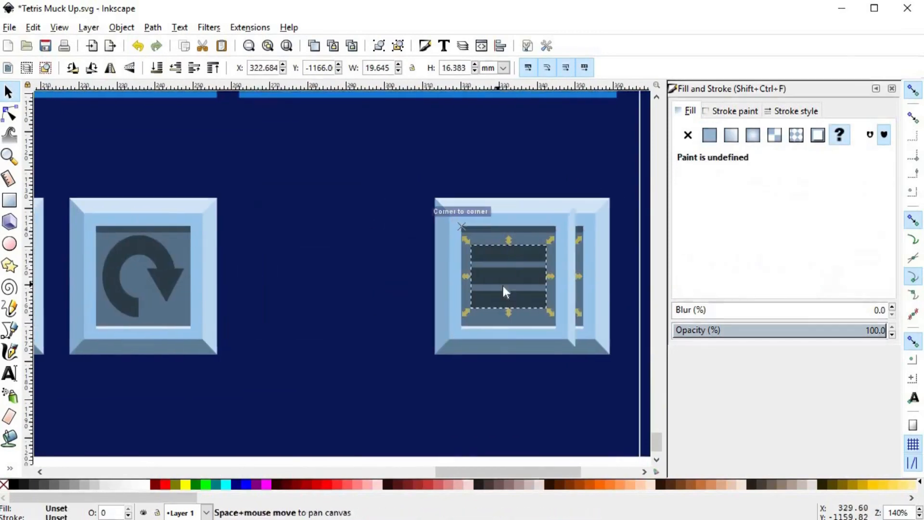
key(ctrl+shift+g)
click(490, 259)
scroll(488, 260, up, 4)
key(ctrl+d)
drag(451, 287, 453, 243)
key(ctrl+d)
drag(457, 233, 455, 297)
- Turn off snapping and fill the top bar's highlight copy with semi-transparent white
click(911, 93)
click(841, 229)
drag(765, 251, 797, 252)
click(510, 275)
scroll(510, 279, down, 4)
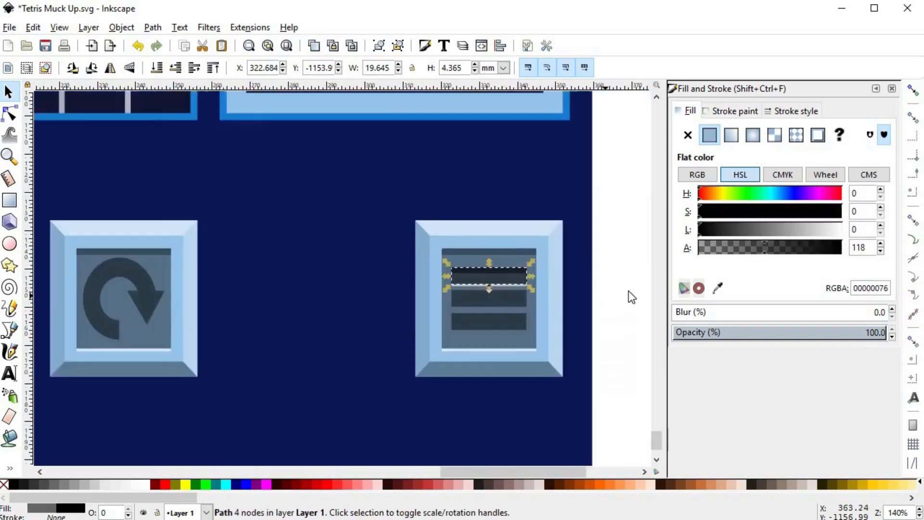
- Turn on snapping and duplicate the top menu bar's shadow and highlight strips onto the middle bar
click(629, 297)
scroll(529, 289, up, 3)
click(564, 302)
scroll(602, 325, down, 6)
click(619, 327)
scroll(587, 339, down, 2)
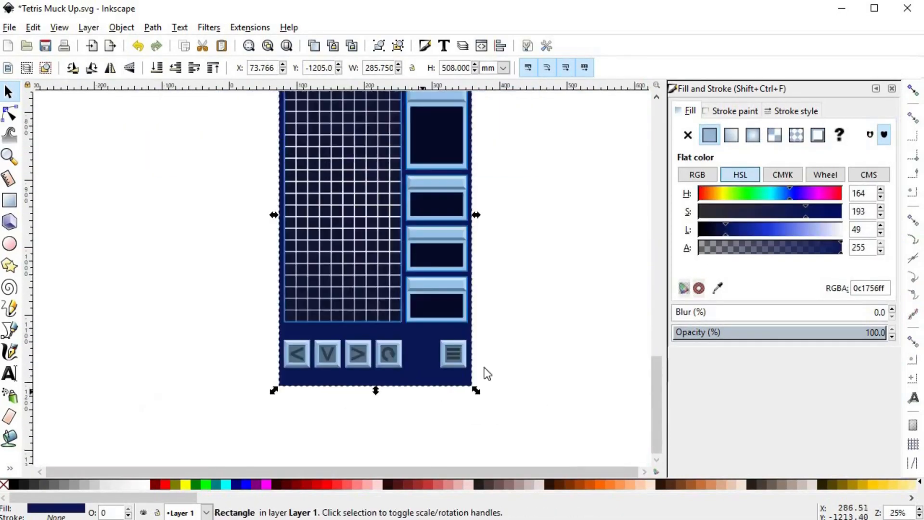
click(483, 371)
scroll(454, 352, up, 8)
click(474, 305)
shift+click(466, 267)
key(ctrl+d)
click(913, 91)
drag(357, 267, 357, 337)
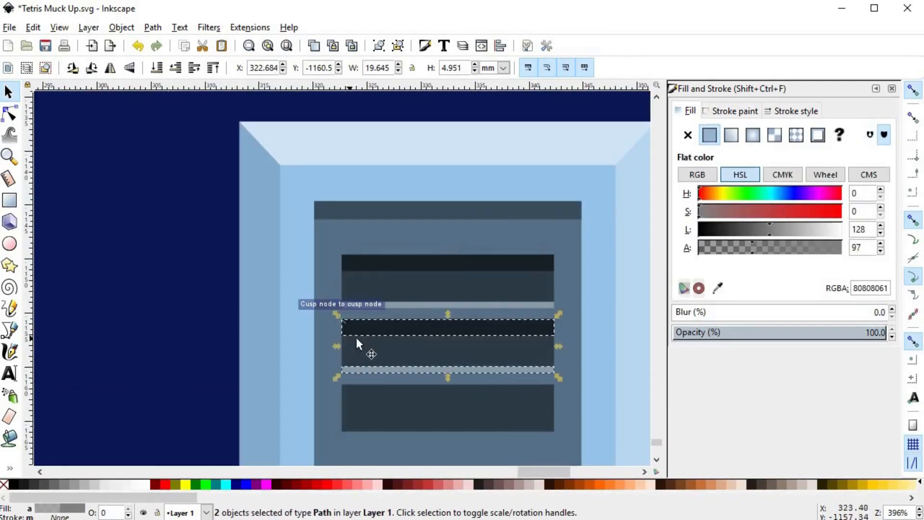
- Duplicate the shadow and highlight strips once more and place them on the bottom menu bar
key(ctrl+d)
drag(484, 331, 489, 401)
scroll(419, 284, down, 3)
click(467, 310)
click(584, 320)
- Duplicate the left button's arrow and move the copy straight down by about 1.5 mm
scroll(368, 336, down, 2)
scroll(198, 327, left, 10)
scroll(298, 312, up, 5)
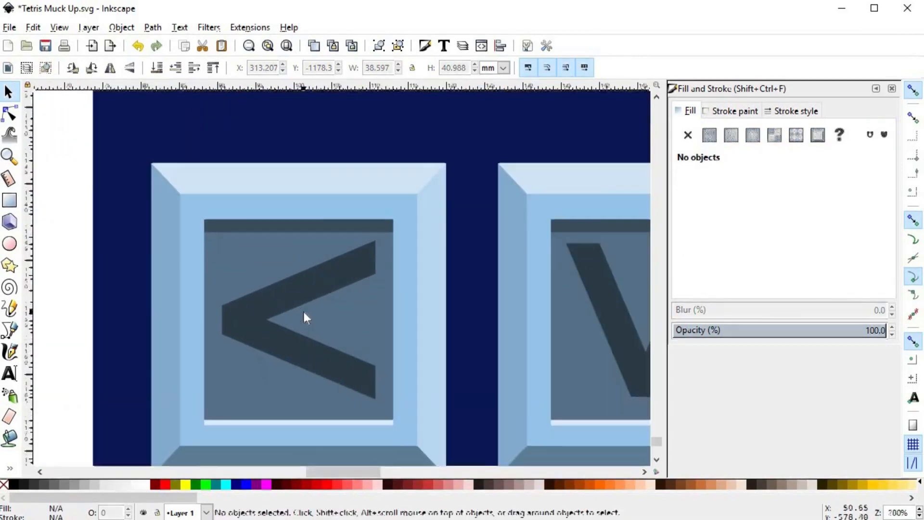
click(325, 314)
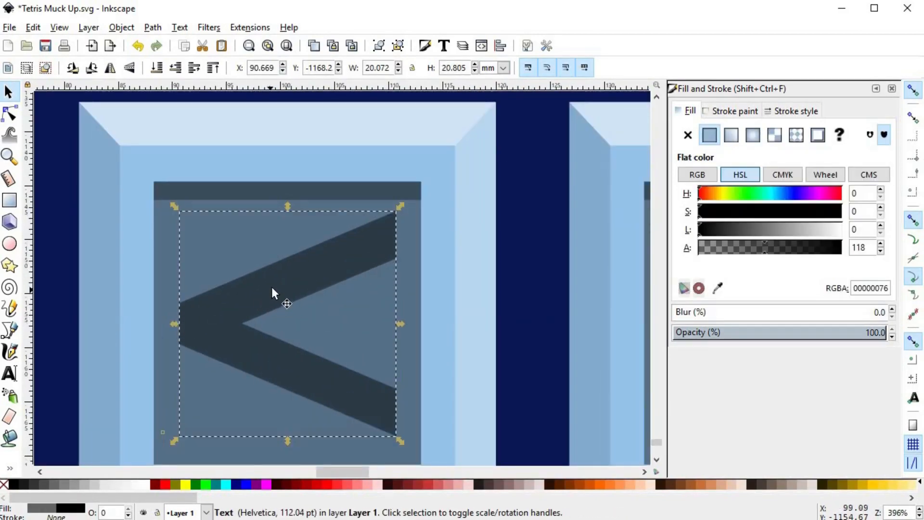
key(ctrl+d)
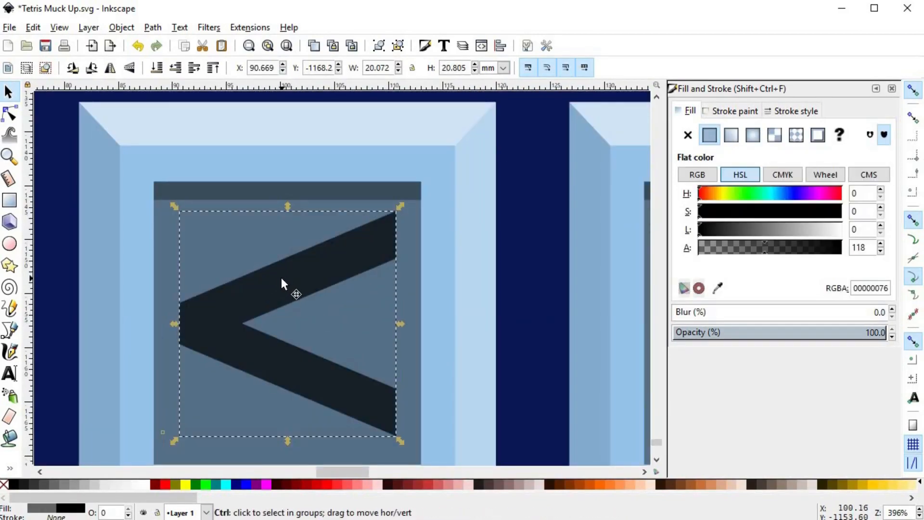
drag(281, 279, 317, 288)
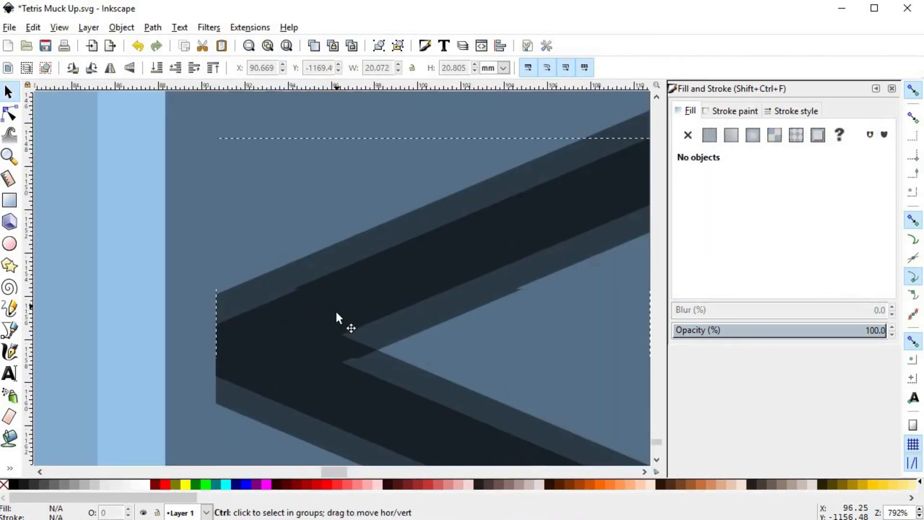
- Duplicate the original left arrow and intersect the duplicate with the lowered copy
scroll(417, 204, down, 1)
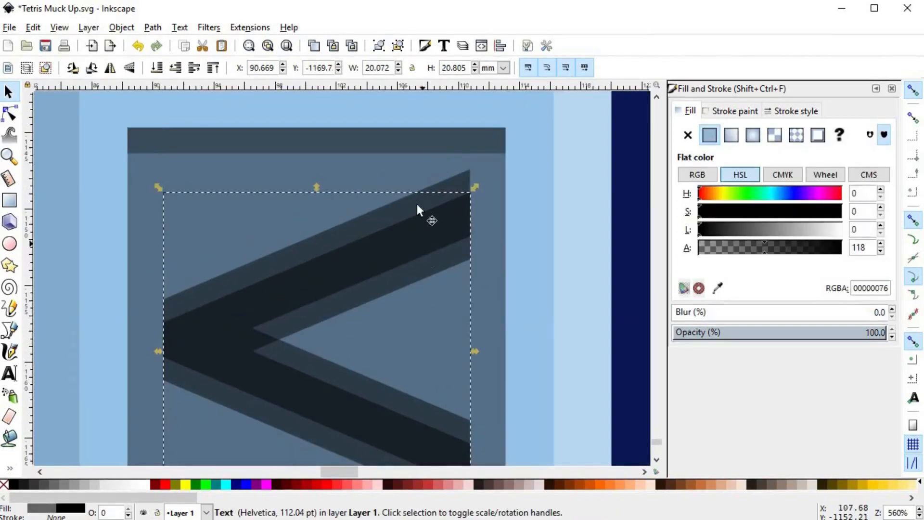
key(ctrl+d)
shift+click(415, 270)
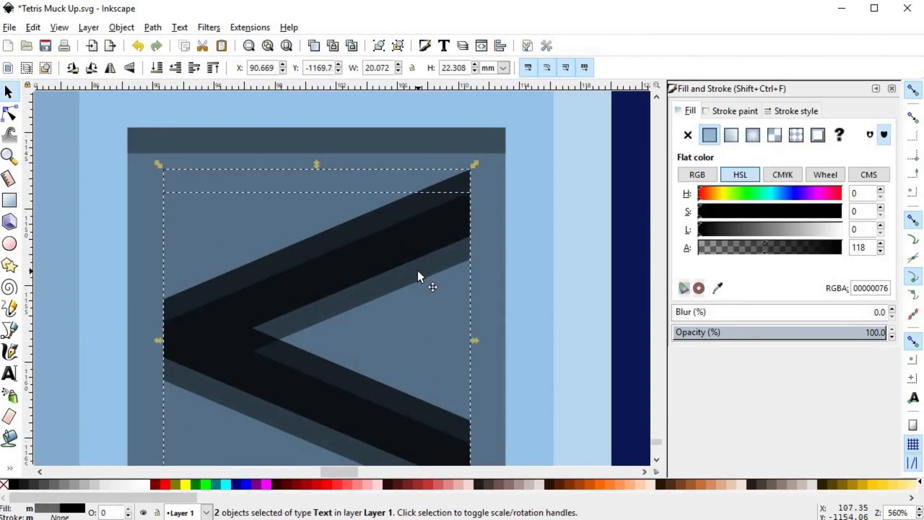
key(ctrl+asterisk)
scroll(365, 262, down, 2)
scroll(412, 265, right, 4)
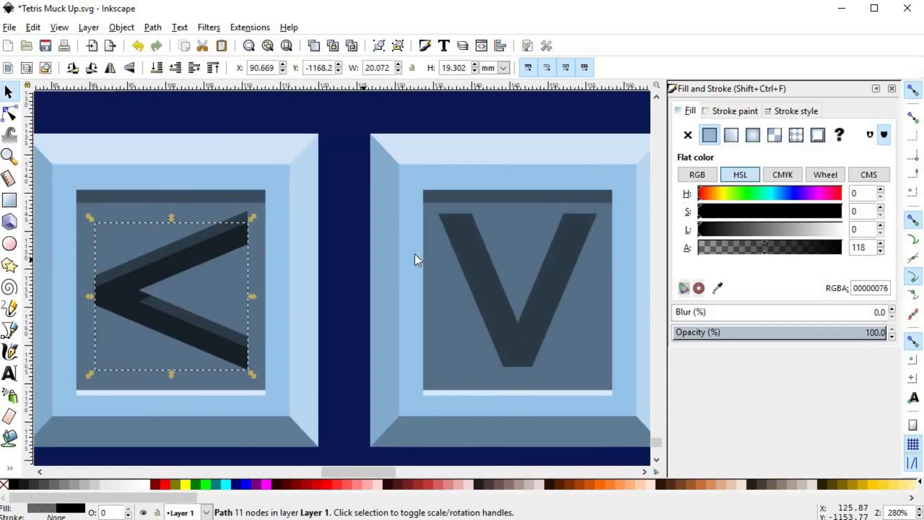
- Darken the original left arrow by raising its fill alpha slightly
scroll(202, 260, up, 1)
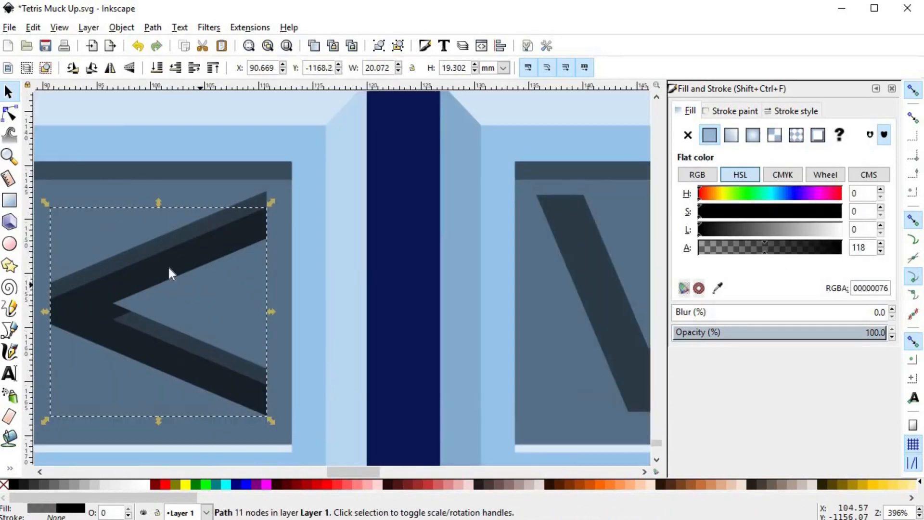
key(n)
key(s)
scroll(371, 280, down, 1)
scroll(245, 252, up, 1)
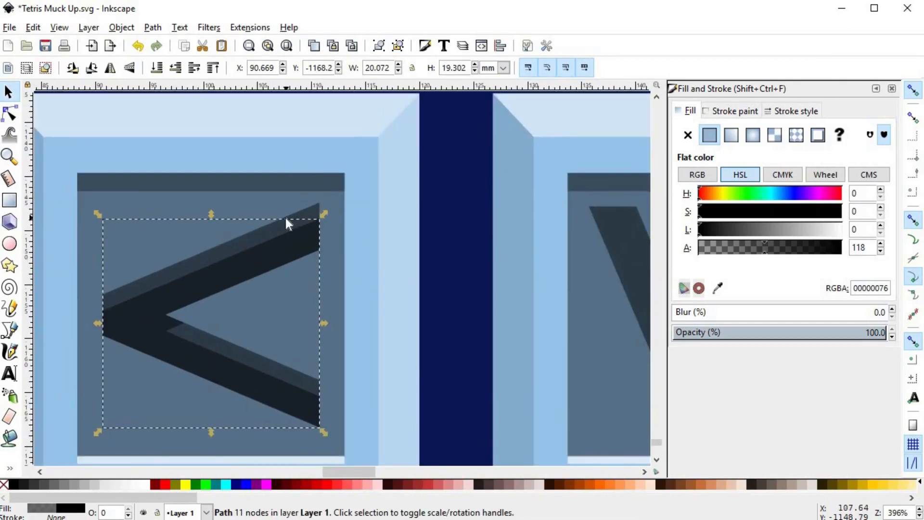
click(282, 236)
scroll(260, 295, down, 1)
scroll(268, 368, up, 1)
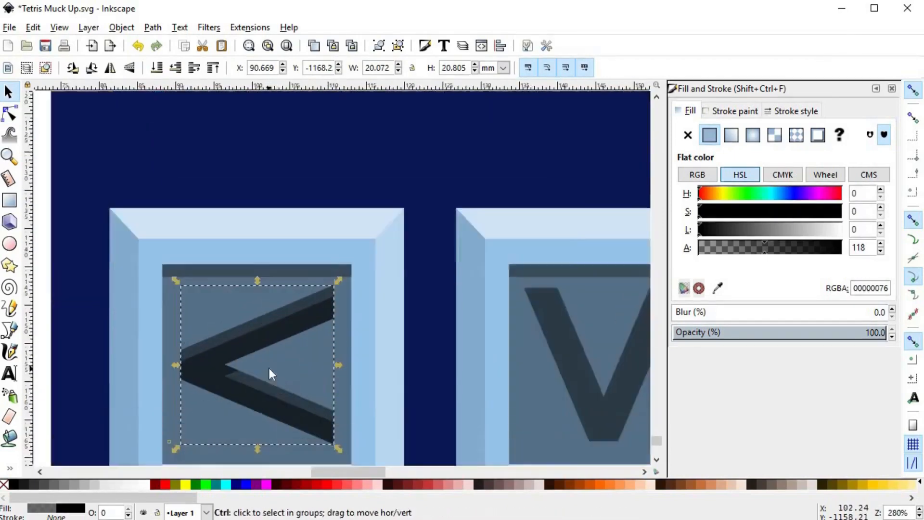
scroll(351, 236, up, 1)
drag(358, 220, 395, 188)
key(Escape)
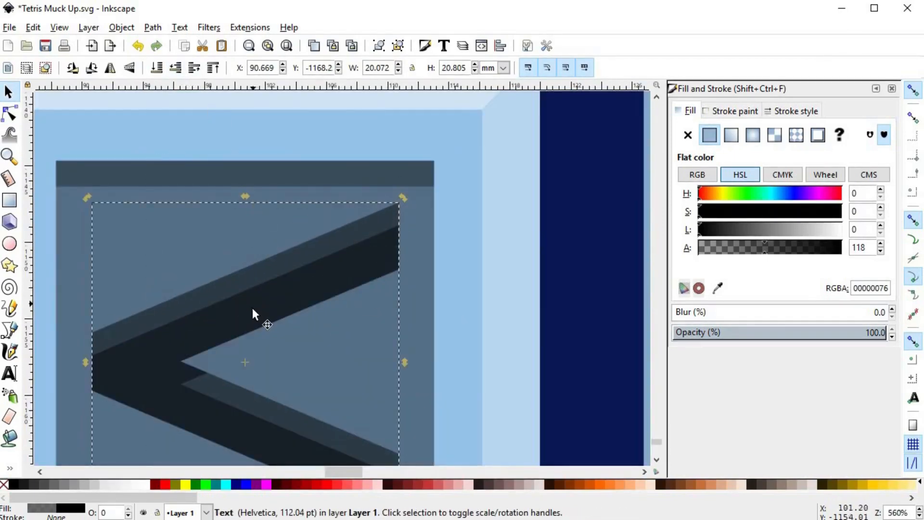
drag(791, 251, 803, 249)
- Fill the intersected arrow shape with white at an alpha of 21
click(376, 255)
drag(733, 244, 842, 229)
drag(786, 249, 710, 251)
scroll(291, 256, down, 3)
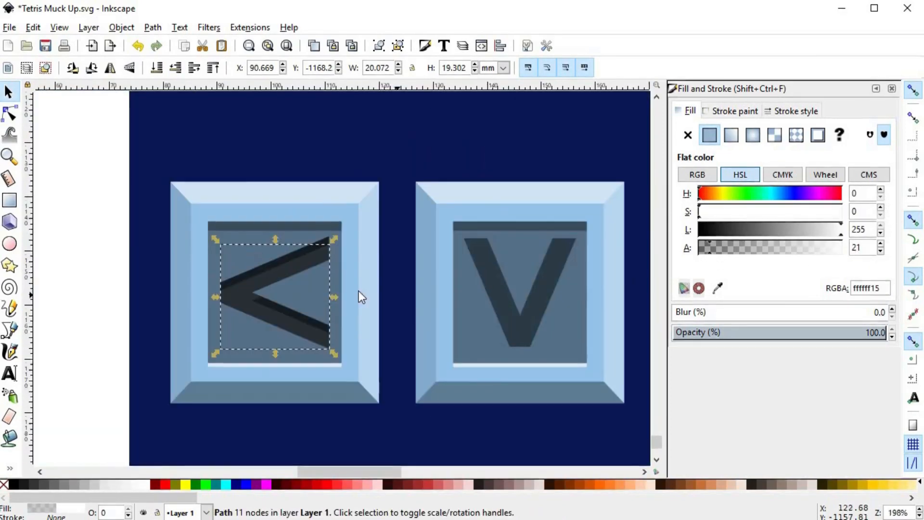
- Edit the lighter arrow shape's nodes, snapping the stray node near the inner notch onto the arrow's inner corner
click(491, 288)
drag(492, 288, 396, 300)
scroll(172, 318, up, 3)
double_click(172, 318)
drag(160, 292, 134, 282)
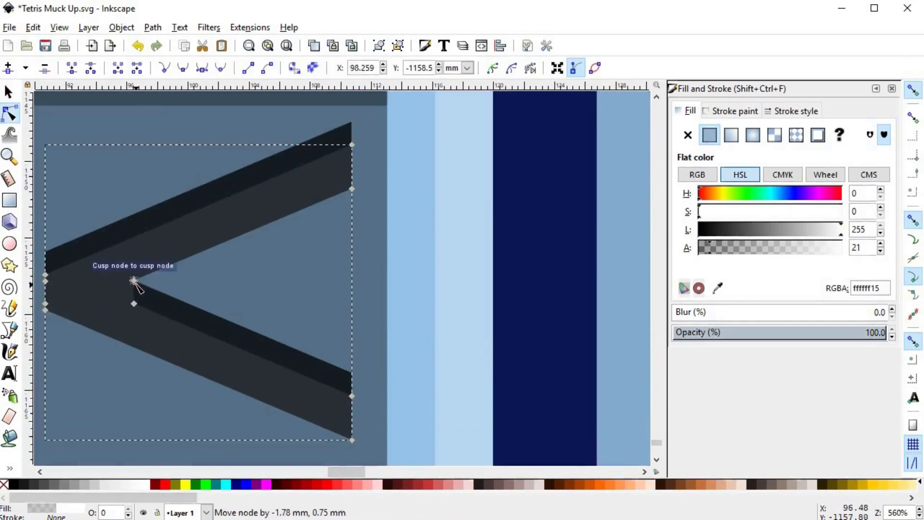
click(209, 306)
- Draw a straight line along the lower edge of each arm of the left arrow and give both lines a white stroke
scroll(219, 340, down, 2)
click(348, 317)
scroll(309, 345, down, 2)
scroll(250, 345, up, 4)
key(b)
click(130, 308)
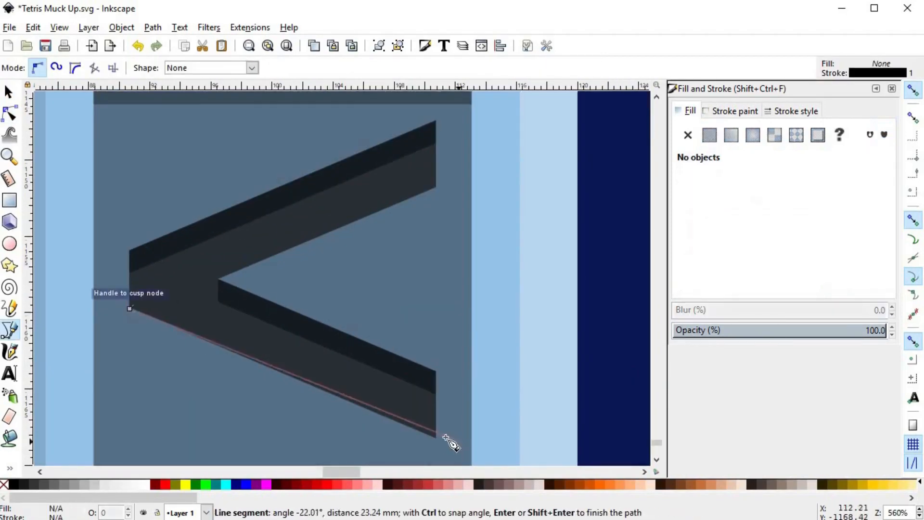
double_click(436, 439)
click(220, 279)
double_click(436, 187)
key(s)
shift+click(403, 424)
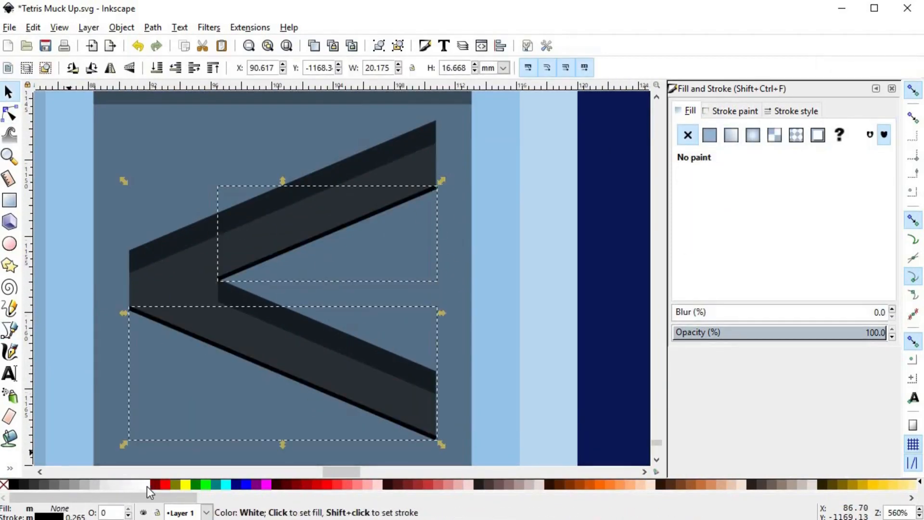
shift+click(146, 484)
click(389, 328)
scroll(389, 328, down, 6)
- Draw a straight line along the bottom edge of the V on the down button and give it a white stroke
click(277, 361)
scroll(278, 361, down, 2)
scroll(344, 337, up, 6)
key(b)
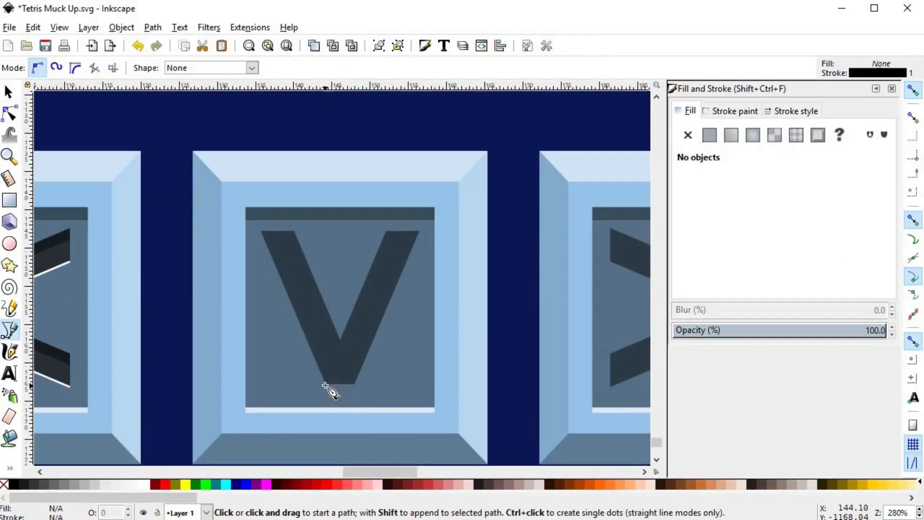
key(s)
scroll(330, 355, down, 2)
click(330, 355)
scroll(355, 386, up, 4)
key(b)
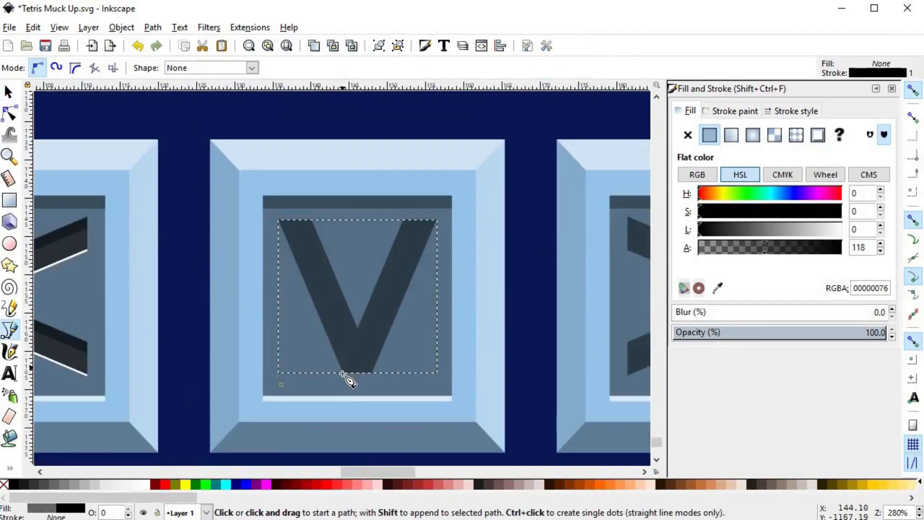
click(217, 367)
scroll(313, 359, down, 1)
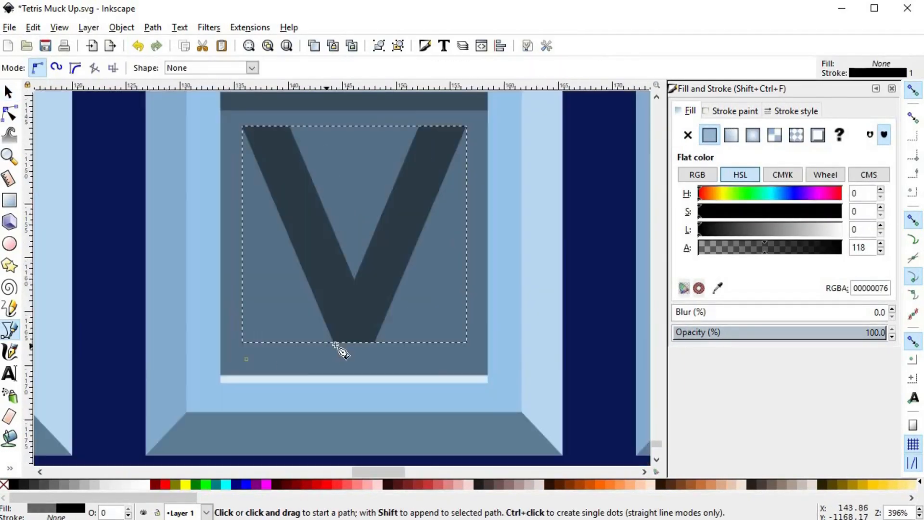
scroll(352, 385, down, 2)
scroll(352, 383, up, 4)
click(316, 318)
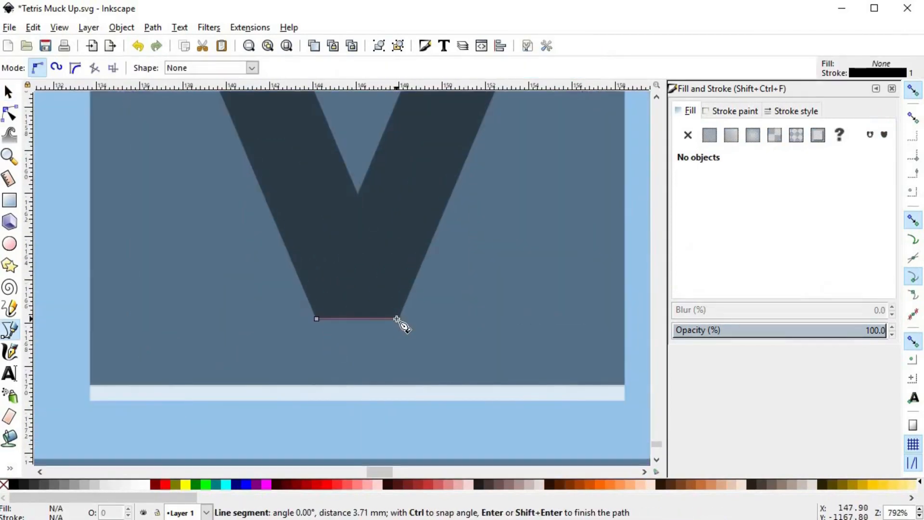
double_click(398, 318)
shift+click(145, 483)
key(s)
- Duplicate the engraved left arrow together with its white edge lines and flip the copy horizontally
scroll(261, 376, down, 5)
click(280, 356)
scroll(329, 252, down, 1)
scroll(124, 289, up, 1)
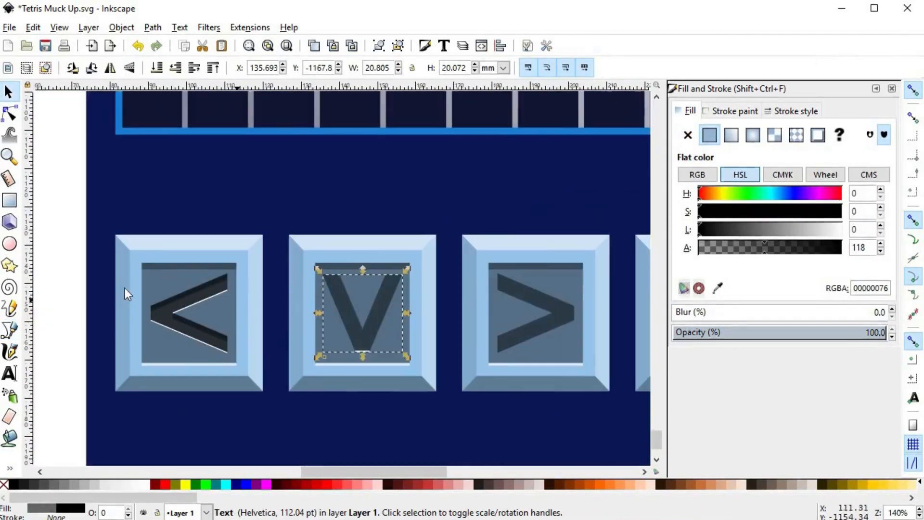
key(Delete)
drag(65, 253, 277, 361)
key(ctrl+d)
drag(201, 332, 241, 364)
key(h)
- Delete the right button's plain arrow and place the mirrored engraved arrow on that button
click(563, 265)
key(Delete)
scroll(545, 314, down, 6)
scroll(546, 313, down, 1)
click(382, 294)
drag(115, 258, 319, 244)
- Draw straight lines along the outer right and outer left edges of the down button's V
scroll(327, 246, up, 3)
key(b)
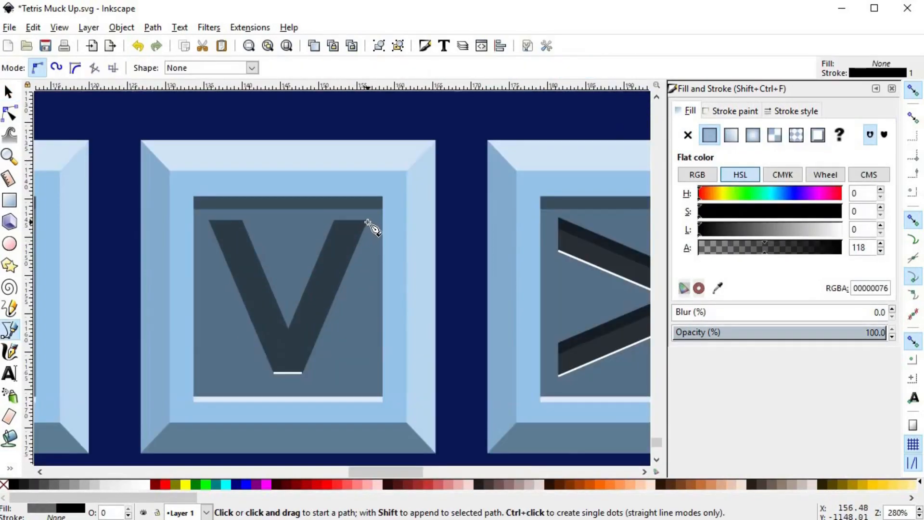
scroll(367, 223, up, 2)
drag(367, 222, 398, 136)
click(398, 138)
double_click(267, 442)
click(209, 443)
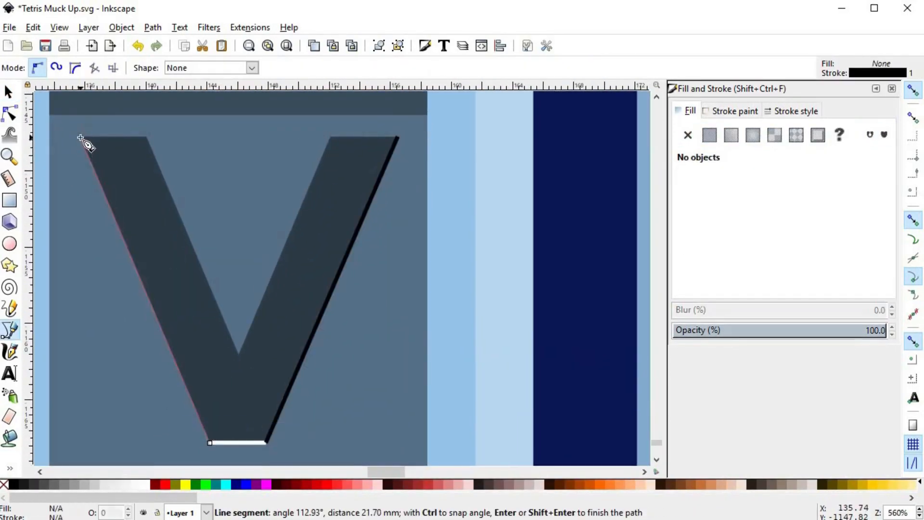
double_click(80, 138)
- Apply the white stroke style of the V's bottom line to its two side lines
key(s)
click(216, 442)
click(200, 412)
key(ctrl+shift+v)
click(283, 404)
key(ctrl+shift+v)
click(504, 362)
scroll(505, 362, down, 8)
key(Escape)
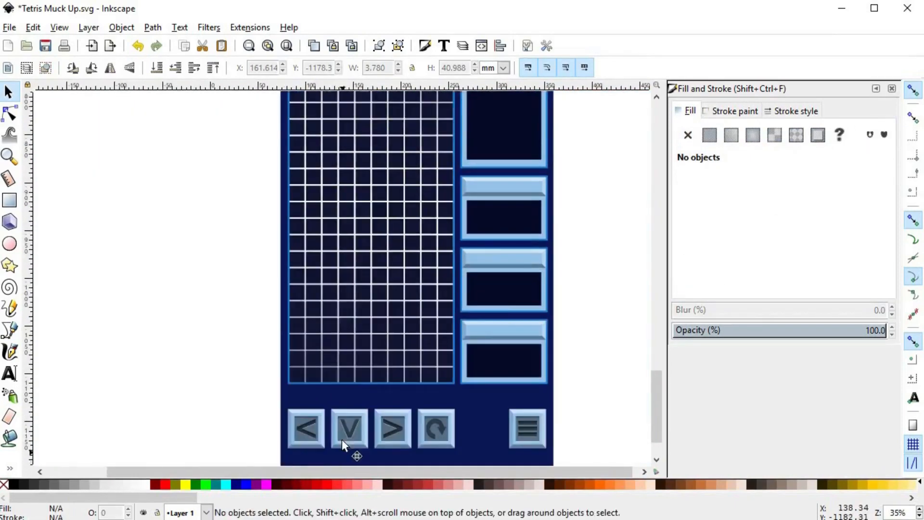
- Duplicate the down button's V and move the copy straight down by about 3 mm
scroll(342, 439, up, 3)
scroll(330, 380, up, 3)
click(362, 394)
drag(381, 363, 443, 314)
key(ctrl+d)
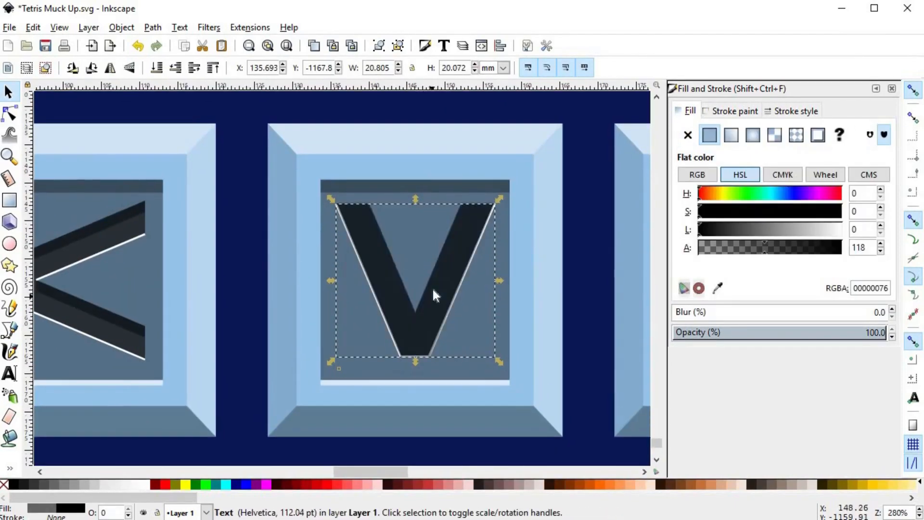
drag(456, 246, 457, 262)
- Try applying the left arrow's faint white fill style to the V and its lowered copy
click(137, 221)
key(space)
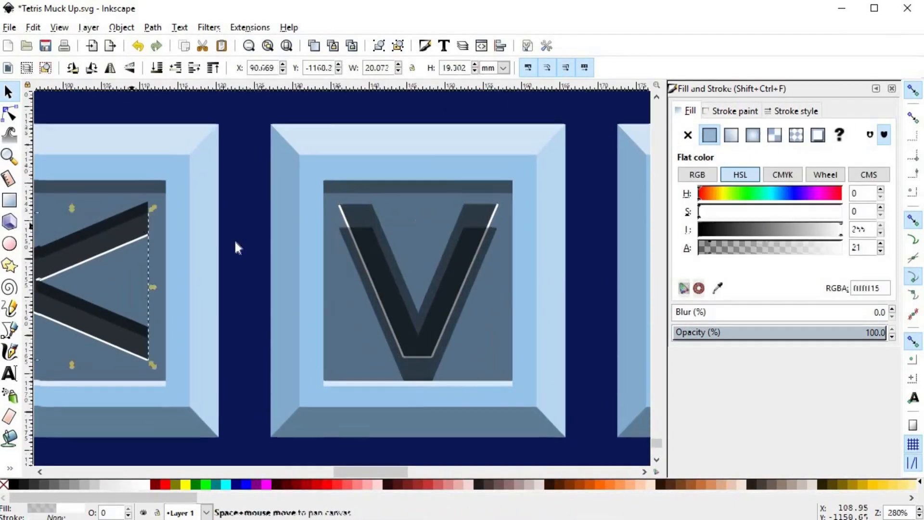
key(ctrl+c)
click(478, 245)
key(ctrl+shift+v)
click(517, 383)
click(180, 273)
click(529, 388)
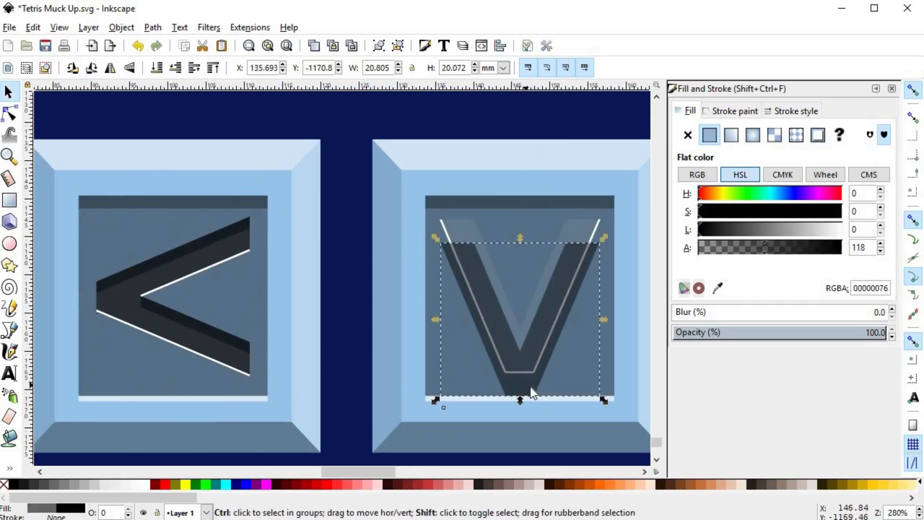
key(ctrl+shift+v)
key(ctrl+z)
- Duplicate the original V and intersect the duplicate with the lowered copy
click(455, 234)
click(472, 248)
click(476, 239)
key(ctrl+d)
shift+click(519, 387)
key(ctrl+*)
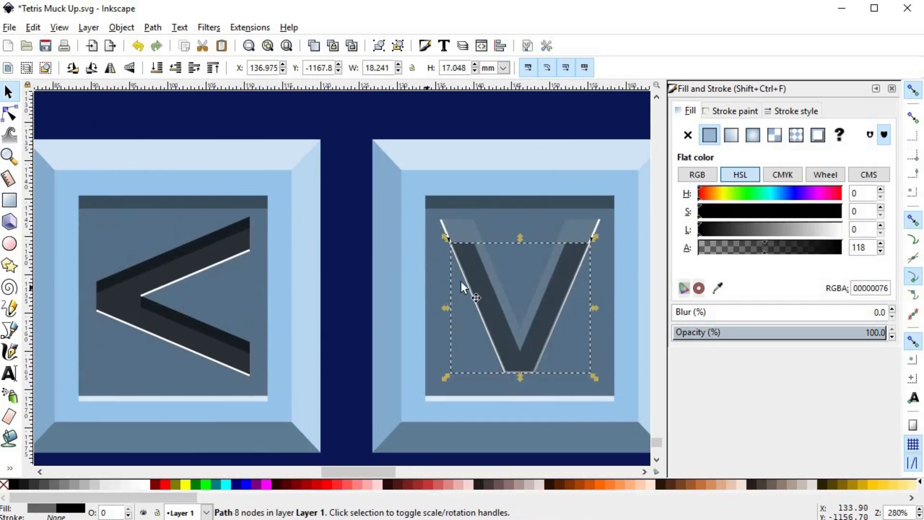
- Copy the dark fill style of the left arrow's shadow shape and apply it to the original V
click(460, 233)
drag(240, 232, 273, 232)
click(269, 243)
ctrl+scroll(240, 222, up, 3)
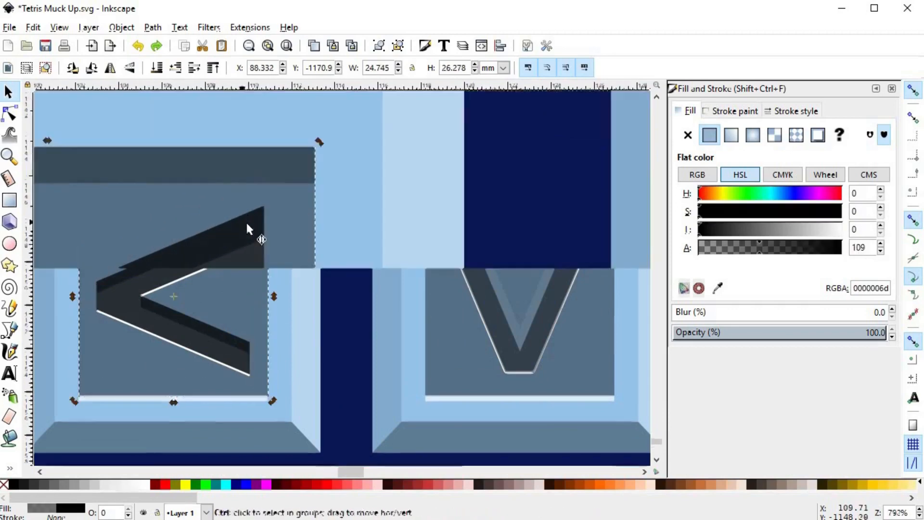
click(246, 224)
key(ctrl+c)
ctrl+scroll(247, 284, down, 3)
click(476, 270)
key(ctrl+shift+v)
- Apply the left arrow's faint white fill style to the intersected shape inside the V
click(480, 299)
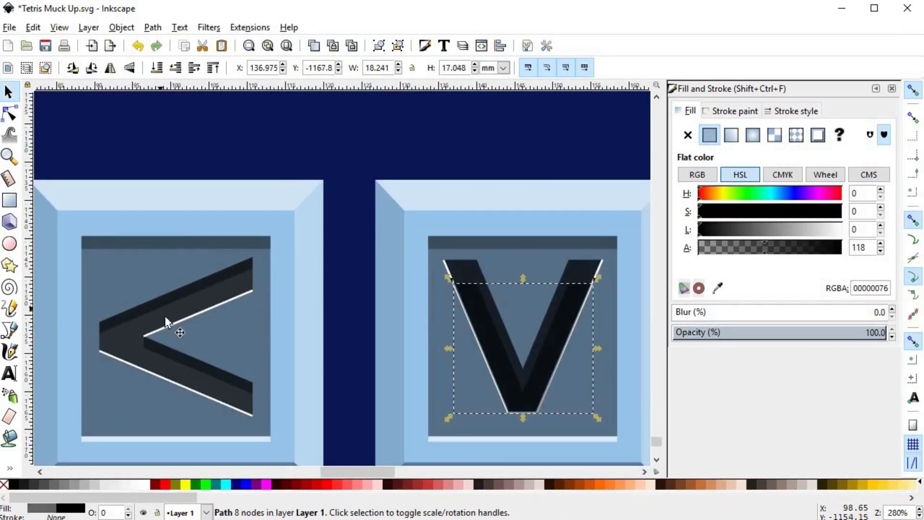
click(164, 314)
click(484, 309)
ctrl+scroll(485, 313, down, 4)
ctrl+scroll(554, 317, up, 5)
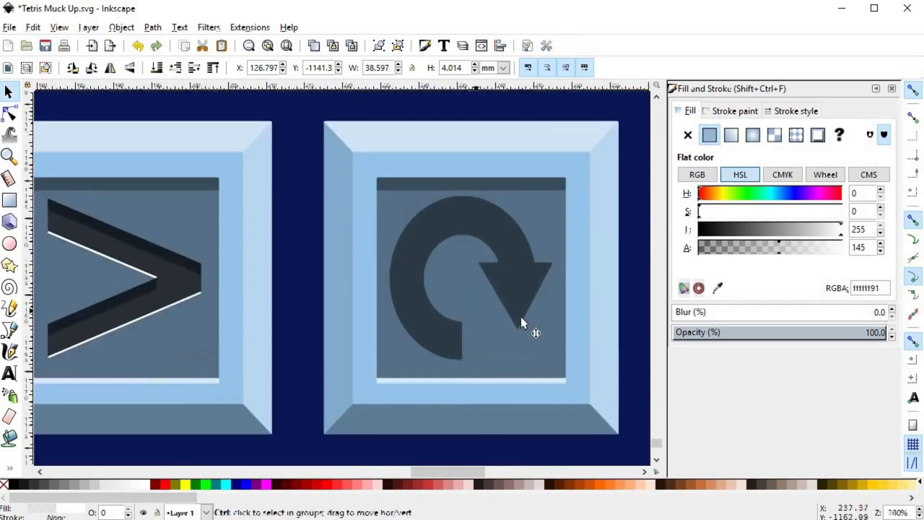
- Draw an open path along the two slanted sides of the rotate symbol's arrowhead
key(b)
click(461, 241)
click(517, 336)
click(566, 240)
key(Return)
- Draw curved paths along the rotate symbol's upper inner arc and its lower-left outer arc
click(491, 241)
drag(431, 201, 385, 210)
key(Return)
click(438, 378)
drag(337, 283, 316, 188)
key(Return)
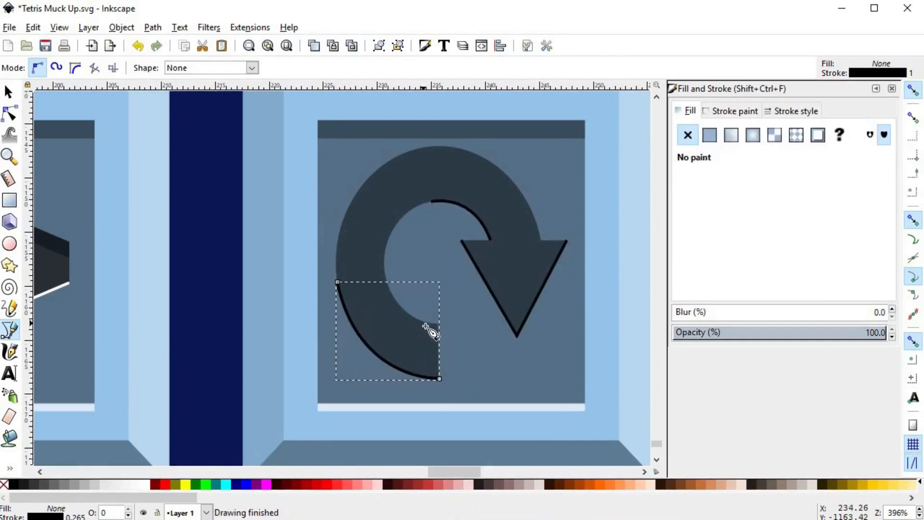
- Apply the copied white highlight line style to the three edge paths on the rotate symbol
key(s)
shift+click(459, 205)
shift+click(475, 270)
key(ctrl+shift+v)
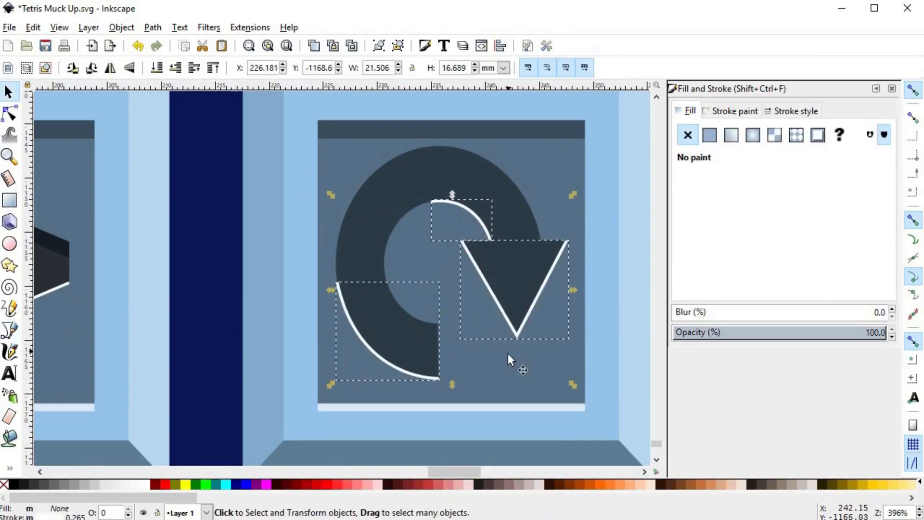
click(507, 353)
- Duplicate the rotate symbol, shift the copy slightly lower, and intersect a duplicate of the original with the lowered copy
ctrl+scroll(499, 385, down, 2)
ctrl+scroll(482, 346, up, 1)
click(513, 274)
key(ctrl+d)
drag(498, 277, 478, 280)
key(shift+5)
click(487, 240)
click(454, 382)
ctrl+scroll(454, 432, up, 3)
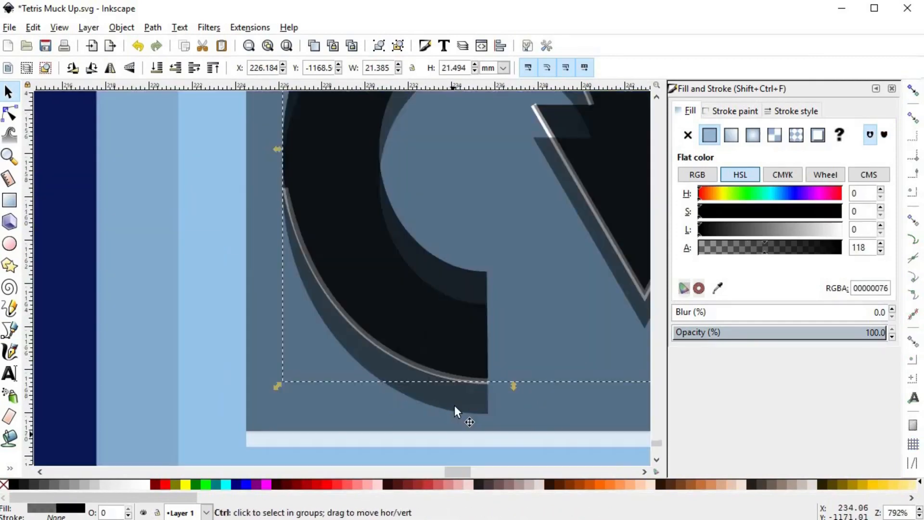
shift+click(455, 406)
key(ctrl+asterisk)
- Apply the right arrow's faint white fill style to the intersected shape inside the rotate symbol
ctrl+scroll(487, 314, down, 3)
click(235, 210)
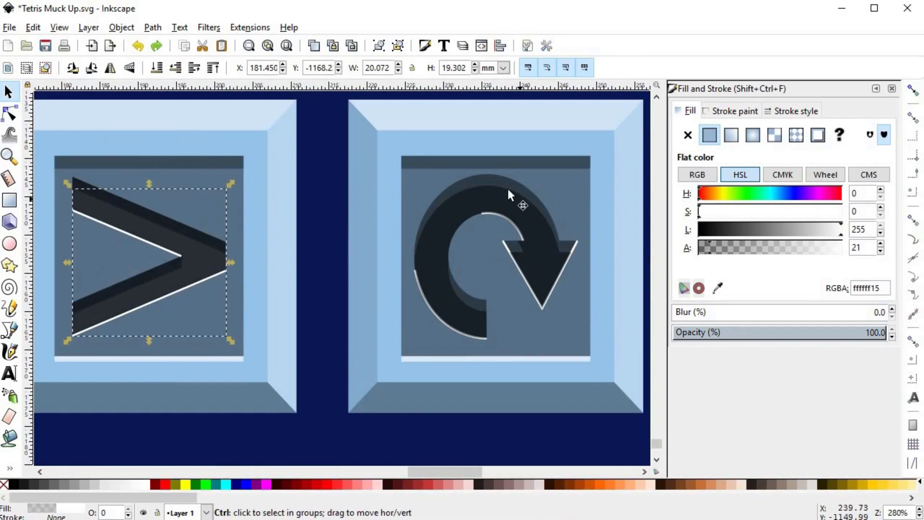
click(535, 267)
key(ctrl+shift+v)
- Copy the dark fill style of the right arrow's shadow shape and apply it to the original rotate symbol
click(123, 212)
click(122, 202)
key(ctrl+c)
click(487, 183)
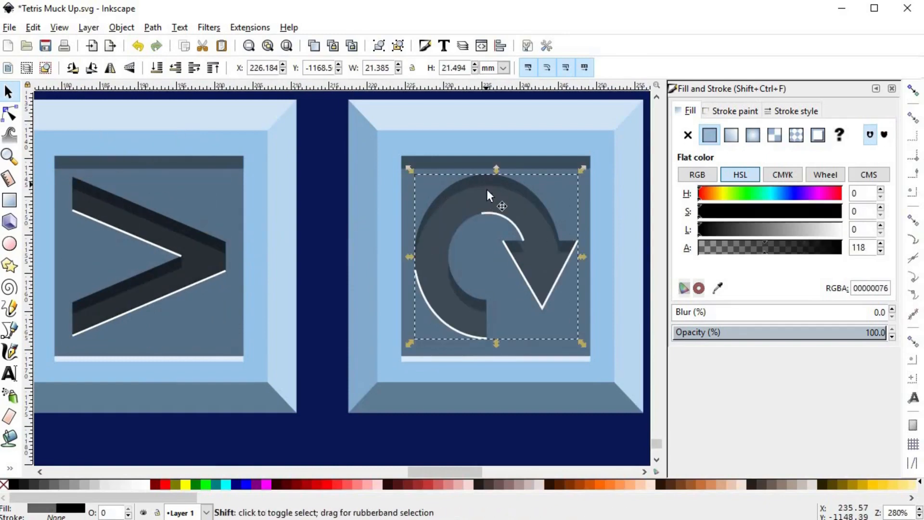
key(ctrl+shift+v)
- Adjust the lower end of the rotate symbol's inner highlight arc so it follows the symbol's edge
ctrl+scroll(525, 247, up, 2)
key(n)
click(524, 253)
drag(510, 236, 522, 237)
key(s)
click(477, 367)
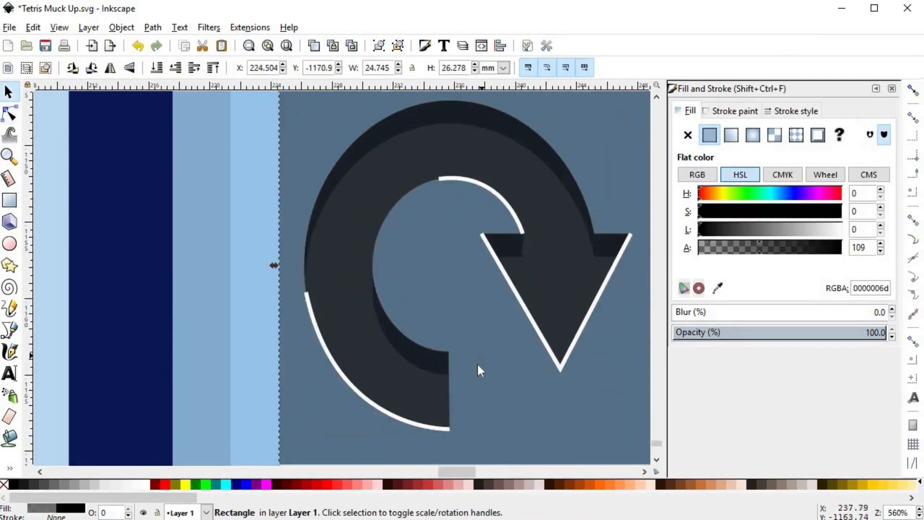
- Examine the overall mock-up with the styled control buttons and side panels
ctrl+scroll(536, 350, down, 7)
click(606, 359)
ctrl+scroll(190, 356, down, 3)
ctrl+scroll(453, 284, down, 1)
click(481, 285)
ctrl+scroll(444, 281, up, 1)
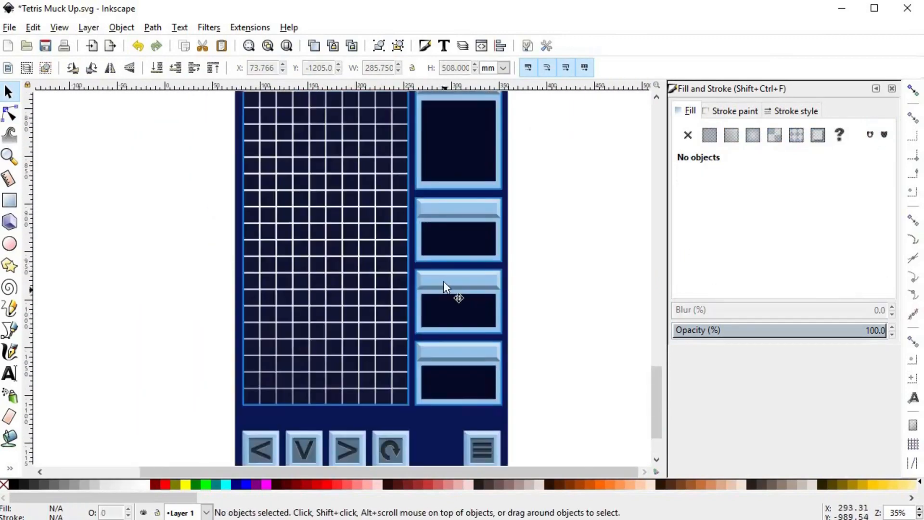
ctrl+scroll(443, 281, up, 1)
scroll(443, 281, down, 10)
ctrl+scroll(431, 146, up, 6)
click(546, 299)
click(547, 299)
shift+click(544, 267)
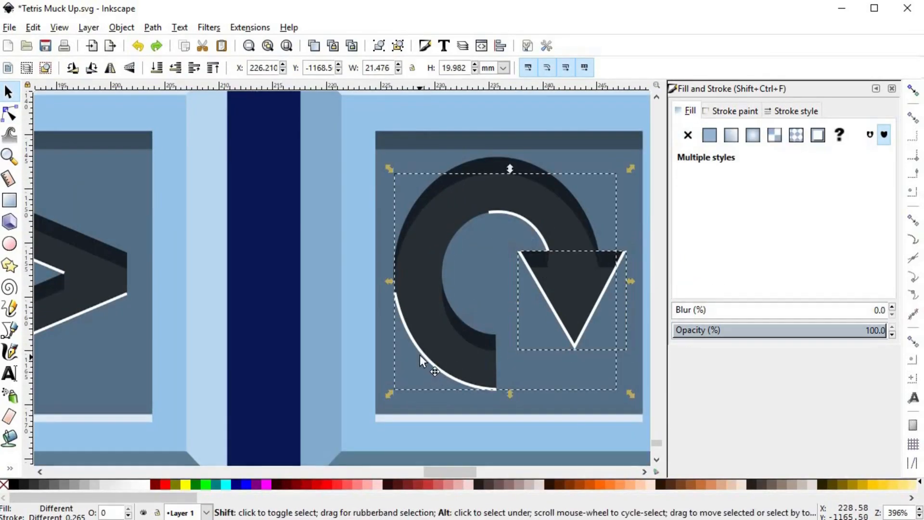
shift+click(420, 355)
ctrl+scroll(420, 354, down, 1)
click(616, 234)
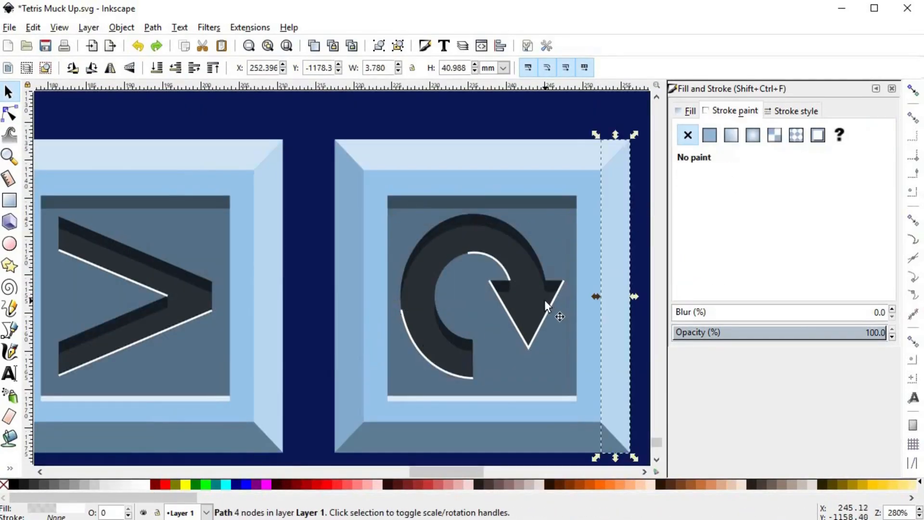
drag(545, 299, 563, 283)
key(ctrl+z)
click(562, 283)
shift+click(505, 265)
shift+click(426, 353)
shift+click(426, 357)
ctrl+scroll(422, 356, up, 1)
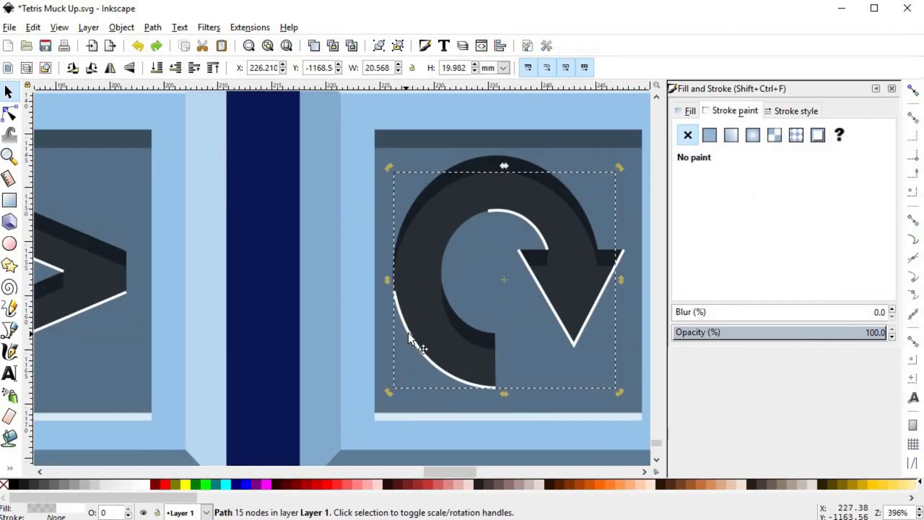
double_click(511, 216)
key(s)
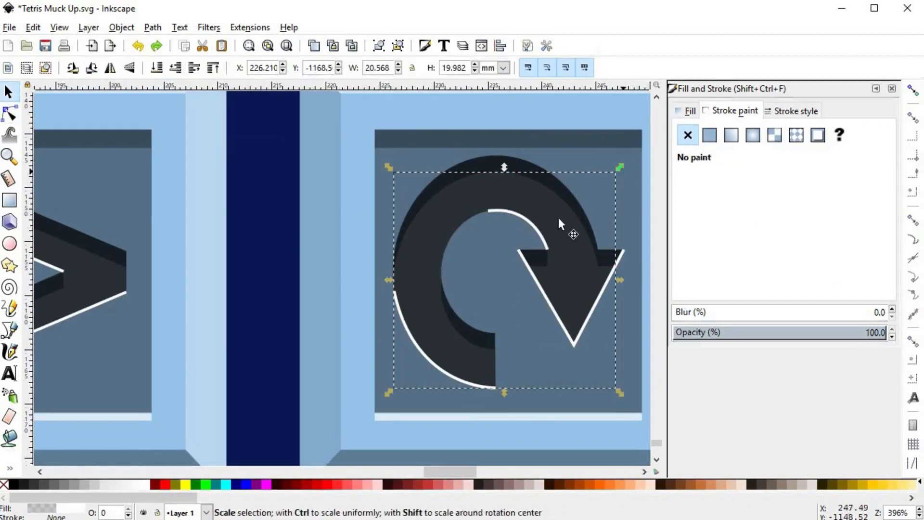
- Select the rotate symbol's three white highlight lines and set their stroke alpha to 180
click(602, 294)
shift+click(539, 228)
shift+click(429, 361)
click(797, 244)
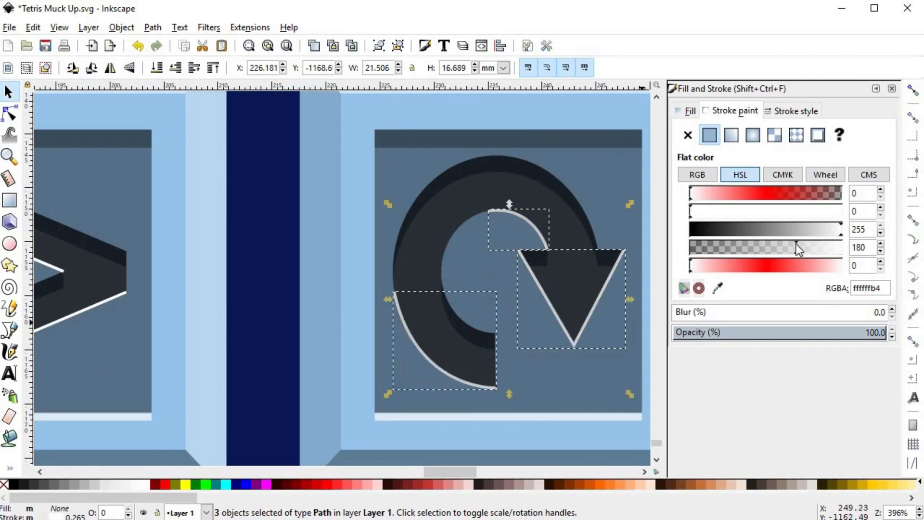
- Make the white highlight lines on the right arrow, the V and the left arrow partly transparent as well
click(117, 306)
scroll(388, 231, left, 5)
ctrl+scroll(337, 319, down, 2)
ctrl+scroll(337, 319, up, 2)
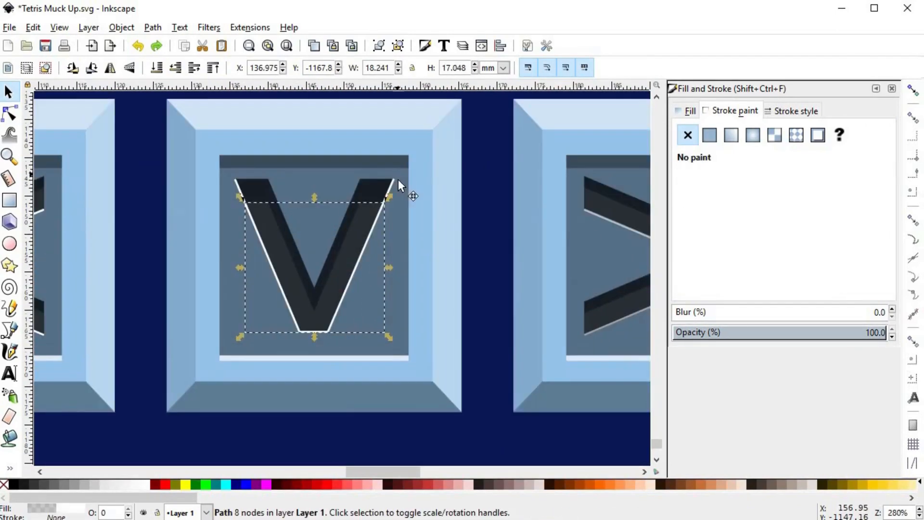
click(296, 270)
ctrl+scroll(332, 286, up, 2)
ctrl+click(333, 286)
ctrl+click(340, 305)
ctrl+scroll(340, 305, down, 4)
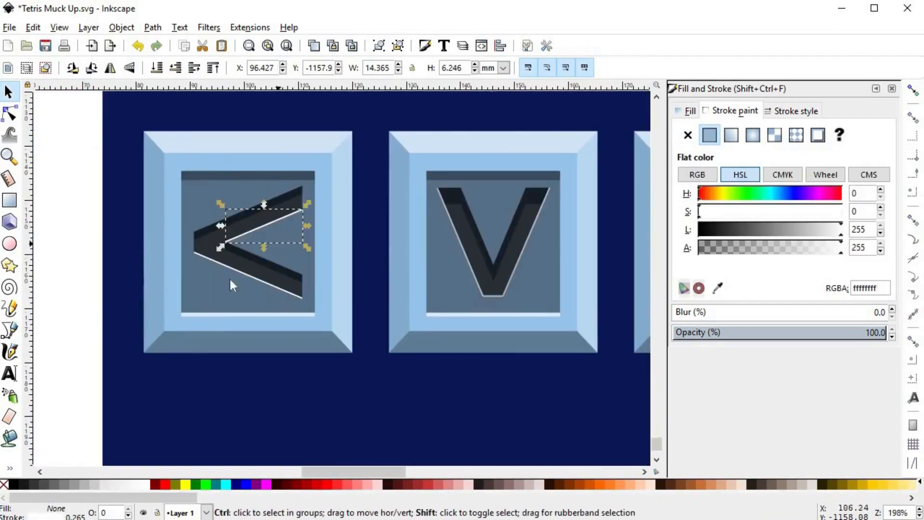
ctrl+click(337, 284)
key(Escape)
- Select the white playfield grid group and set its opacity to 84.5%
ctrl+scroll(436, 290, up, 4)
ctrl+scroll(429, 314, down, 4)
ctrl+scroll(386, 316, up, 3)
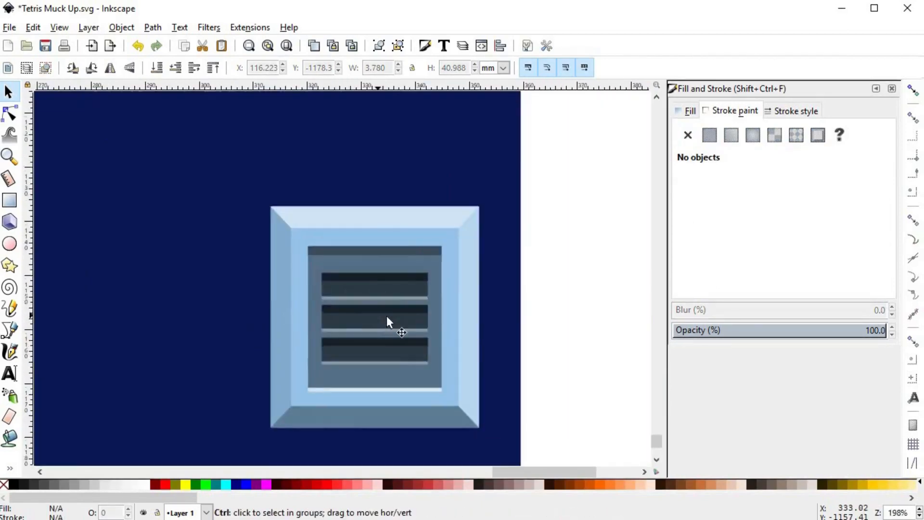
ctrl+scroll(327, 334, down, 3)
ctrl+scroll(454, 235, down, 3)
click(347, 266)
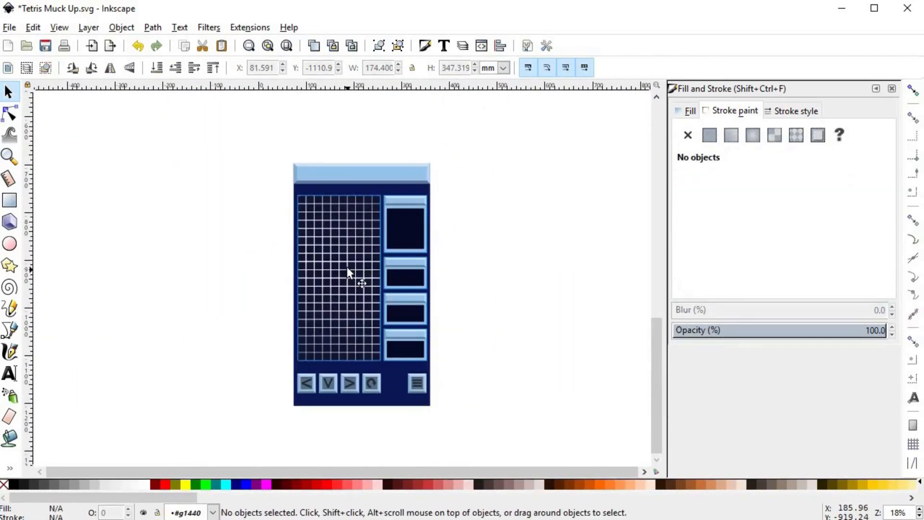
click(238, 255)
click(362, 270)
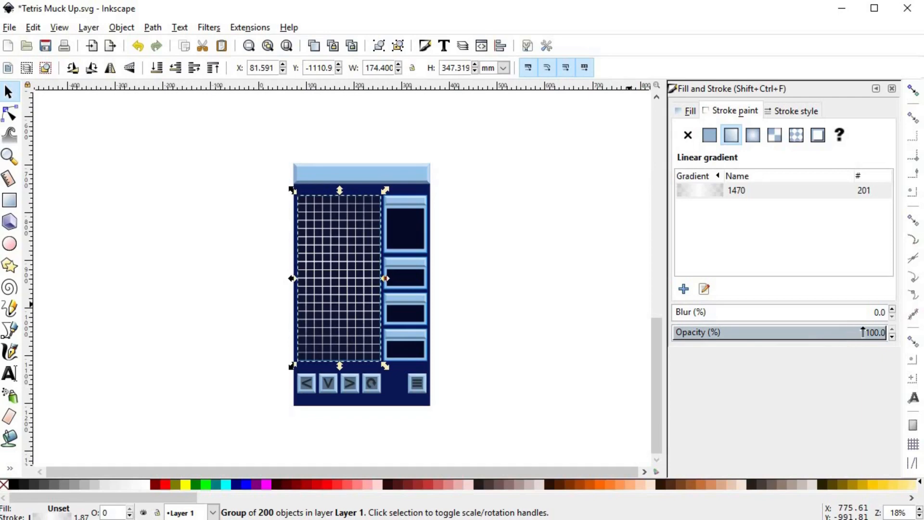
drag(863, 333, 859, 332)
scroll(344, 366, up, 5)
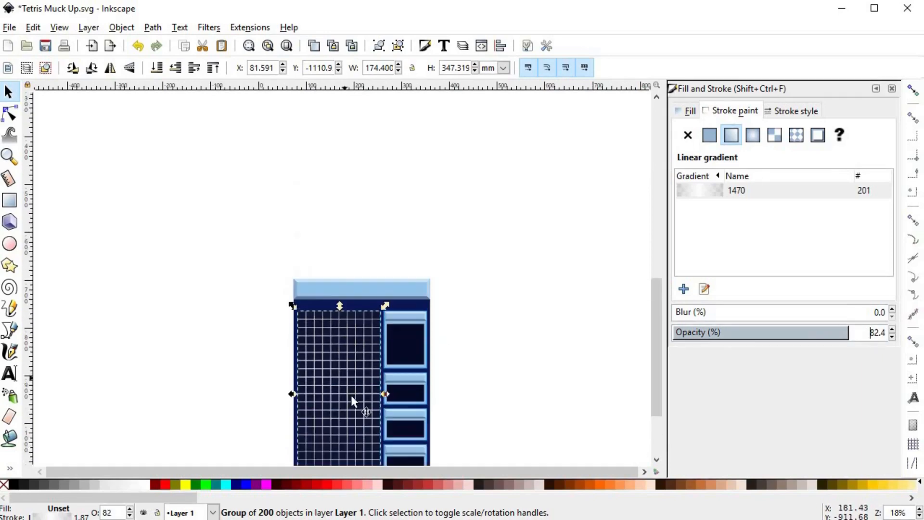
scroll(346, 388, down, 3)
scroll(342, 381, up, 2)
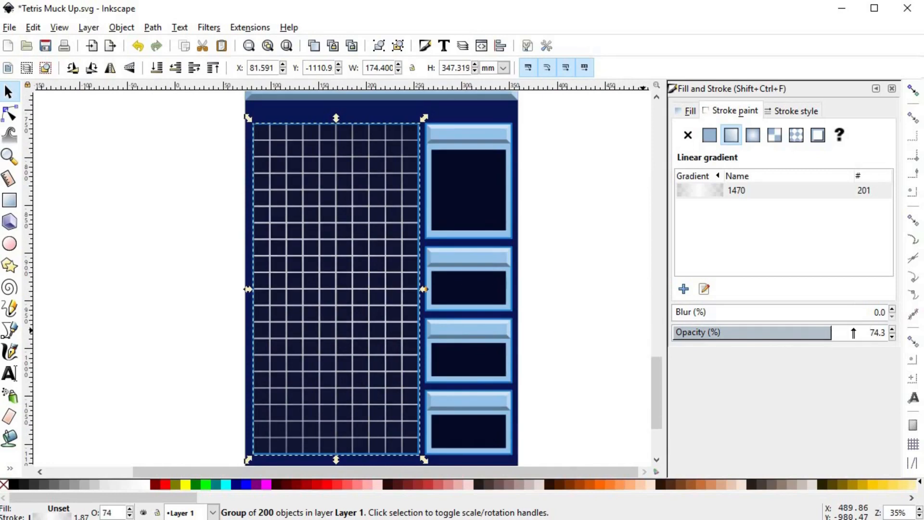
click(853, 332)
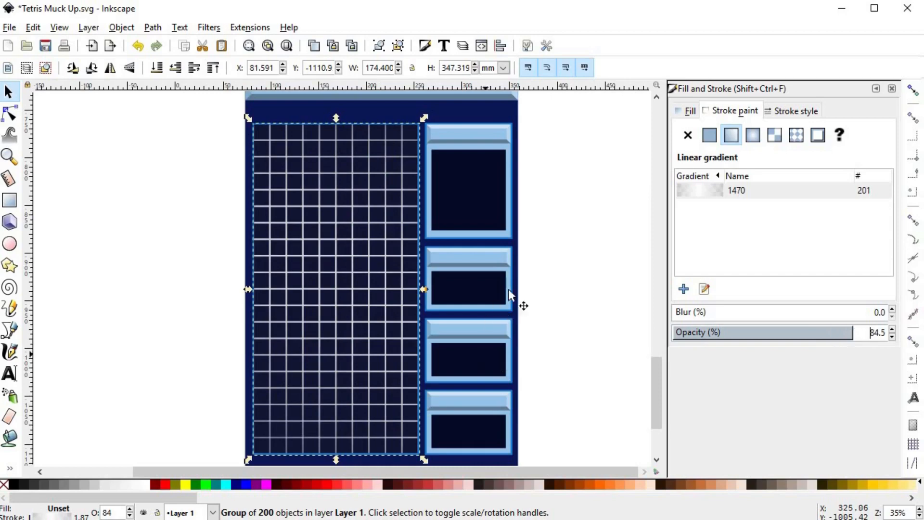
click(596, 281)
- Add the text NEXT in Helvetica at 30 pt on the header bar of the uppermost side panel
ctrl+scroll(516, 347, down, 2)
ctrl+scroll(372, 355, up, 3)
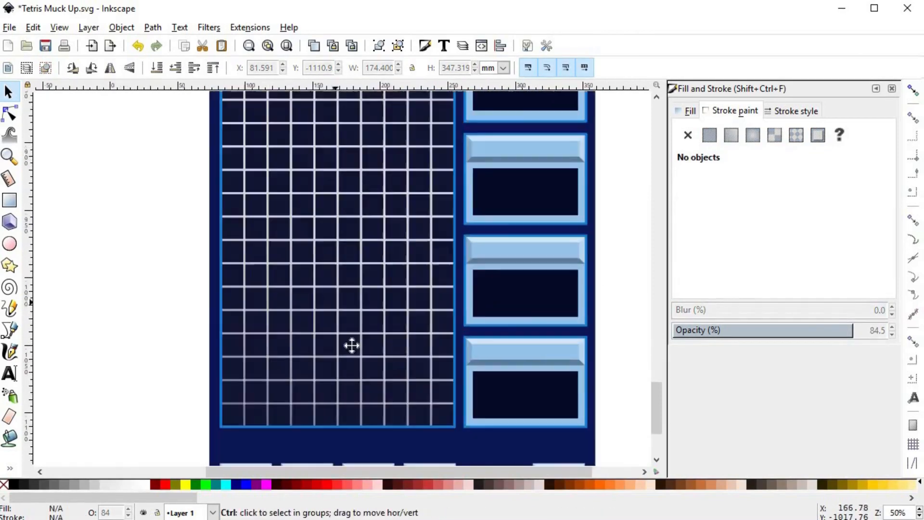
ctrl+scroll(336, 346, down, 1)
ctrl+scroll(334, 340, down, 1)
drag(390, 223, 299, 262)
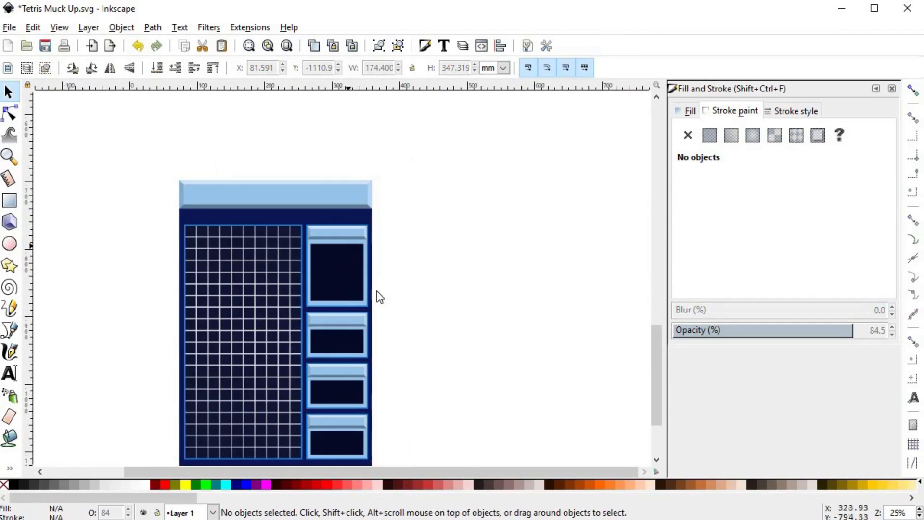
drag(336, 234, 353, 271)
ctrl+scroll(353, 271, up, 3)
key(t)
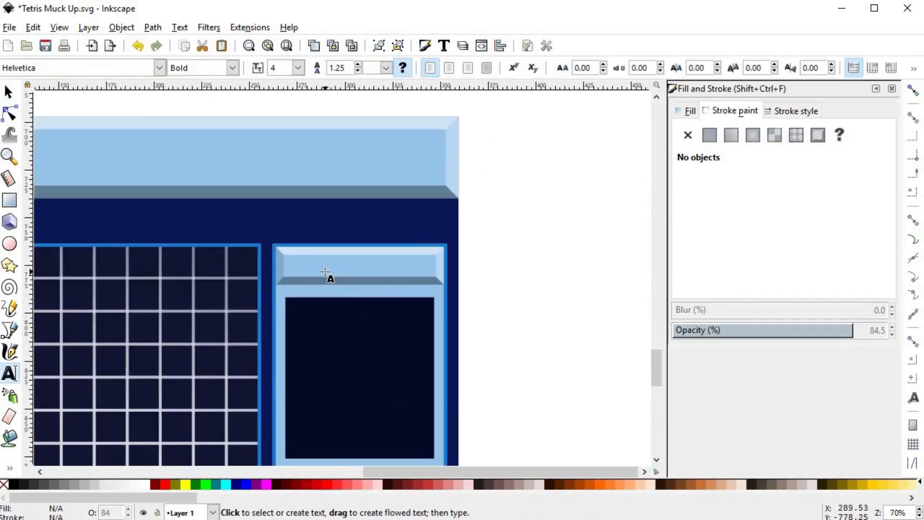
click(325, 272)
text(a)
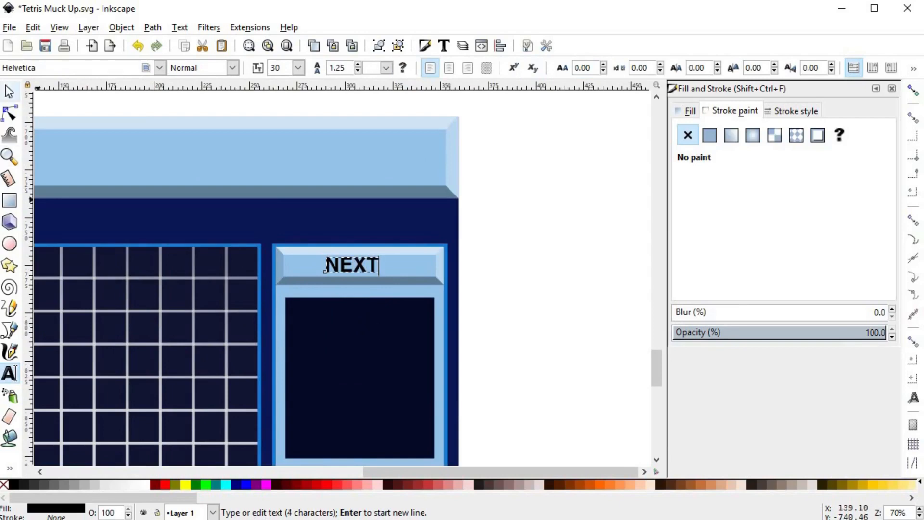
- Centre the NEXT text horizontally on its panel and lower it slightly to the middle of the header bar
key(F1)
shift+click(421, 265)
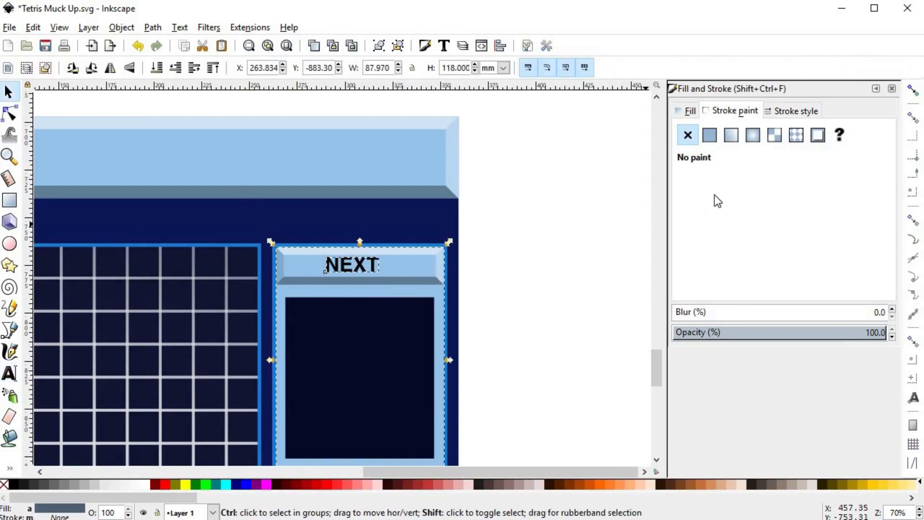
key(shift+ctrl+a)
click(796, 157)
ctrl+scroll(402, 245, up, 2)
ctrl+scroll(400, 242, up, 2)
ctrl+click(443, 211)
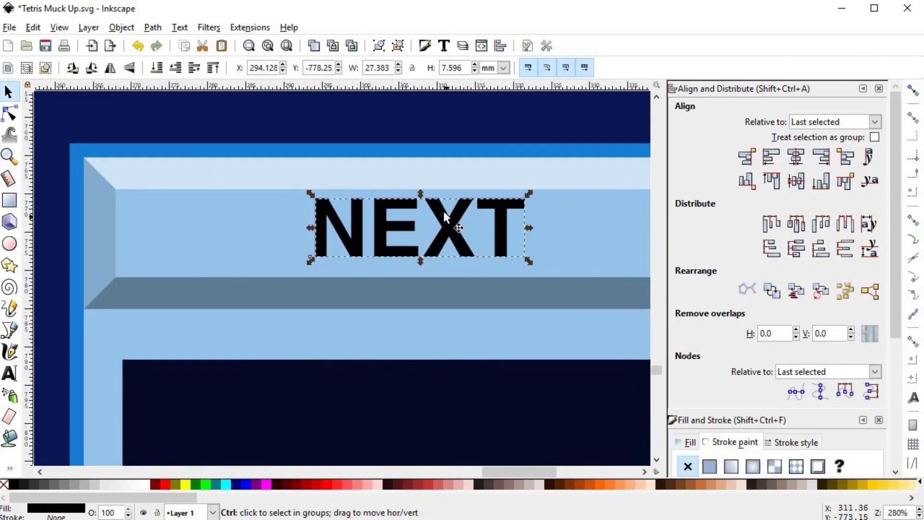
ctrl+drag(443, 211, 444, 221)
- Fill the NEXT text with a dark grey
ctrl+scroll(425, 283, down, 2)
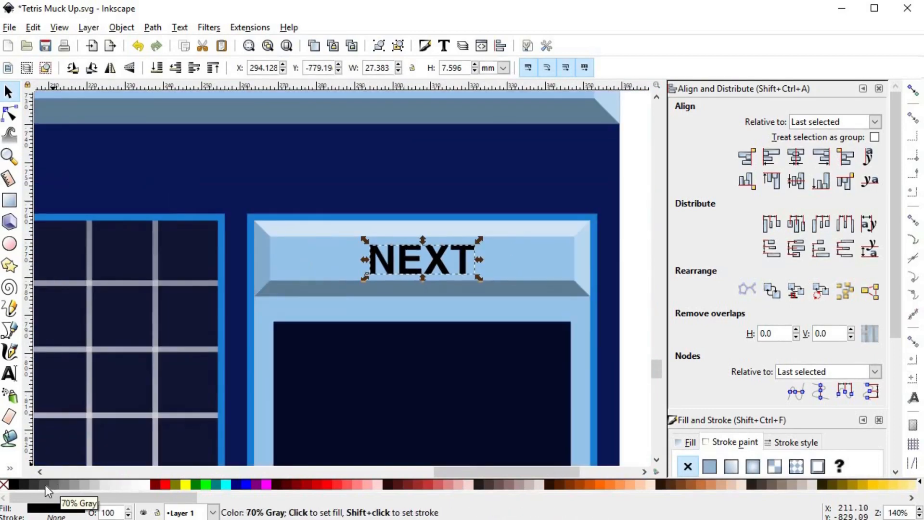
click(45, 484)
click(24, 484)
click(34, 484)
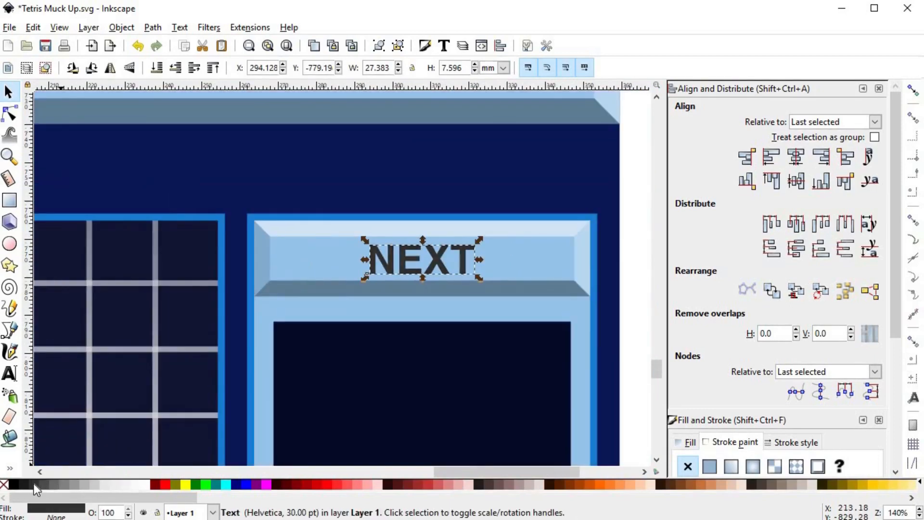
click(381, 380)
click(517, 319)
- Duplicate the NEXT text and place the copy straight below on the second side panel's header bar
ctrl+scroll(516, 319, down, 4)
drag(509, 373, 410, 212)
click(395, 144)
key(ctrl+d)
drag(395, 144, 397, 265)
ctrl+scroll(399, 266, up, 4)
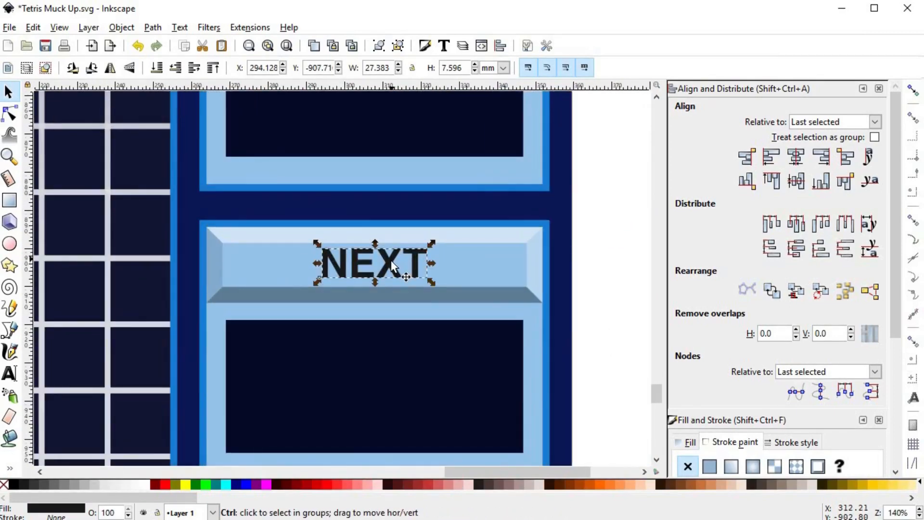
- Replace the copied NEXT label's text with LEVEL and centre it horizontally on the second side panel
click(9, 373)
key(ctrl+a)
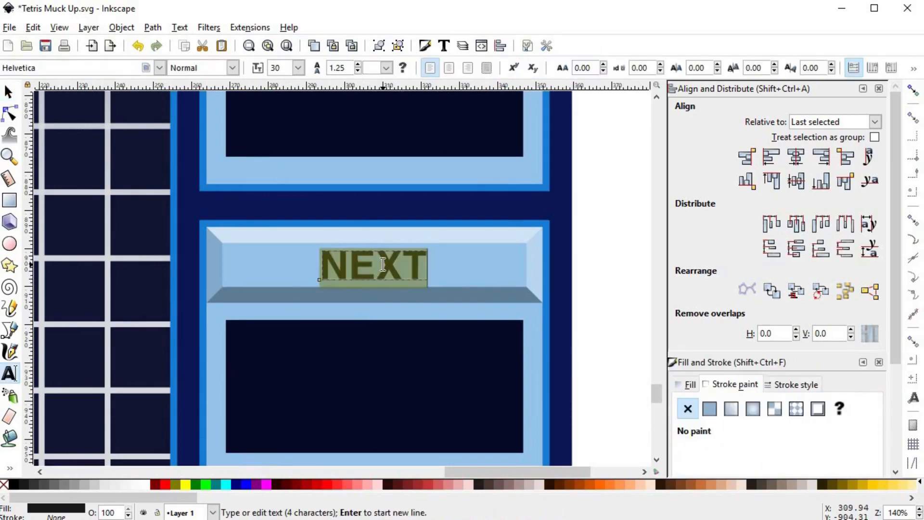
text(LEVEL)
click(8, 92)
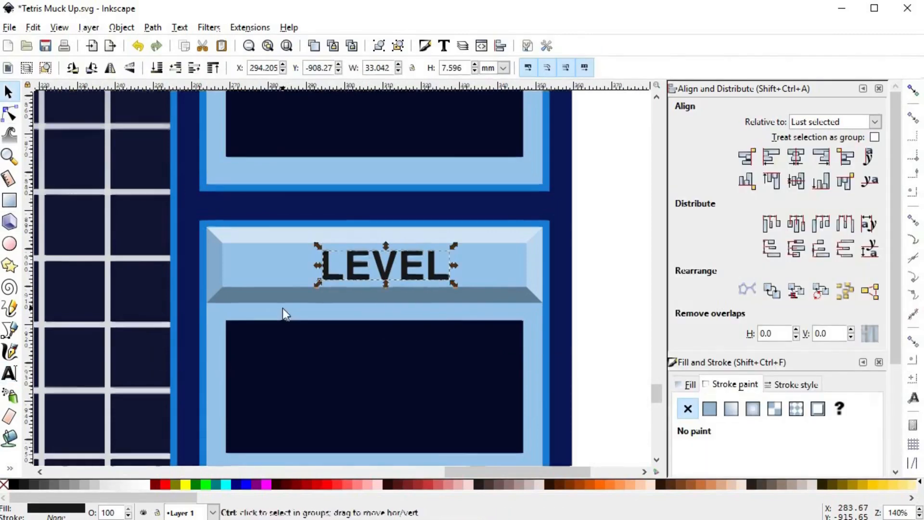
ctrl+scroll(378, 209, down, 1)
shift+click(425, 211)
click(794, 156)
key(Escape)
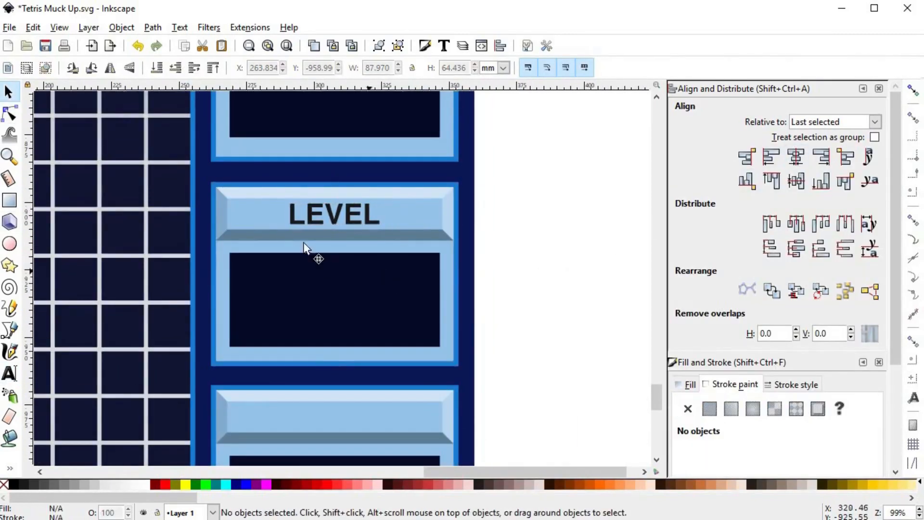
- Duplicate the LEVEL label and place the copy in the header of the panel directly below
ctrl+scroll(317, 209, up, 1)
scroll(356, 217, down, 3)
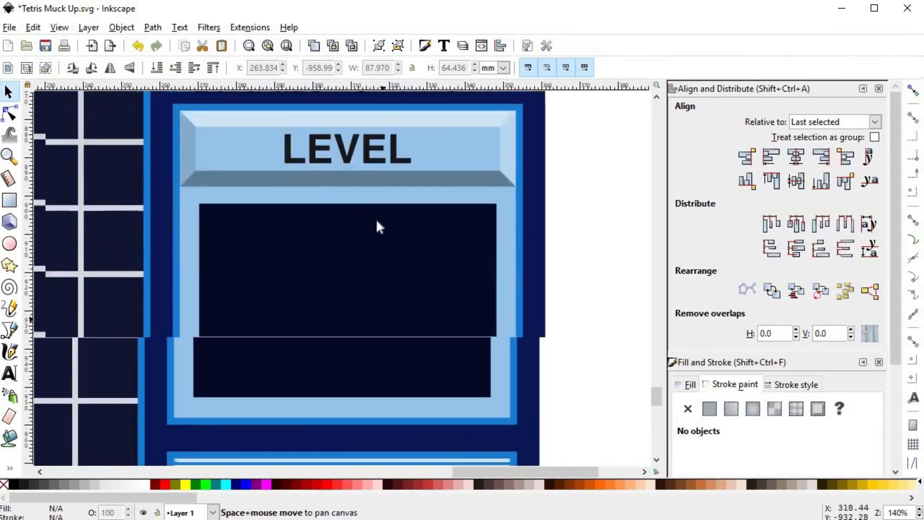
ctrl+scroll(357, 148, down, 2)
ctrl+click(357, 118)
key(ctrl+d)
drag(356, 119, 371, 268)
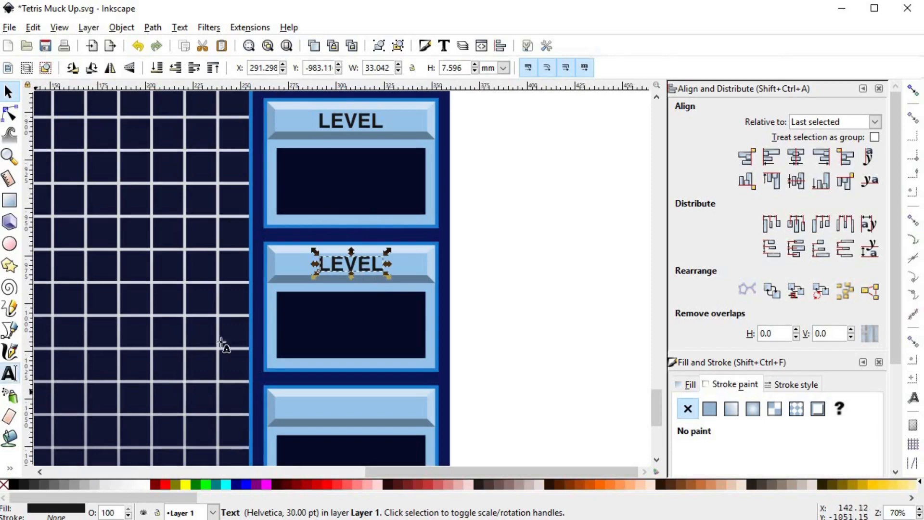
- Change the duplicated label's text to LINE and centre it horizontally on its panel
double_click(351, 265)
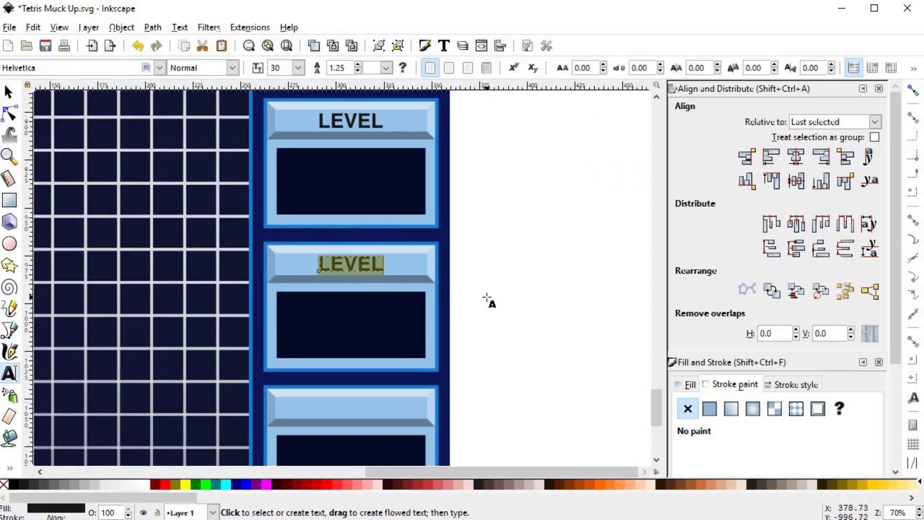
text(LINE)
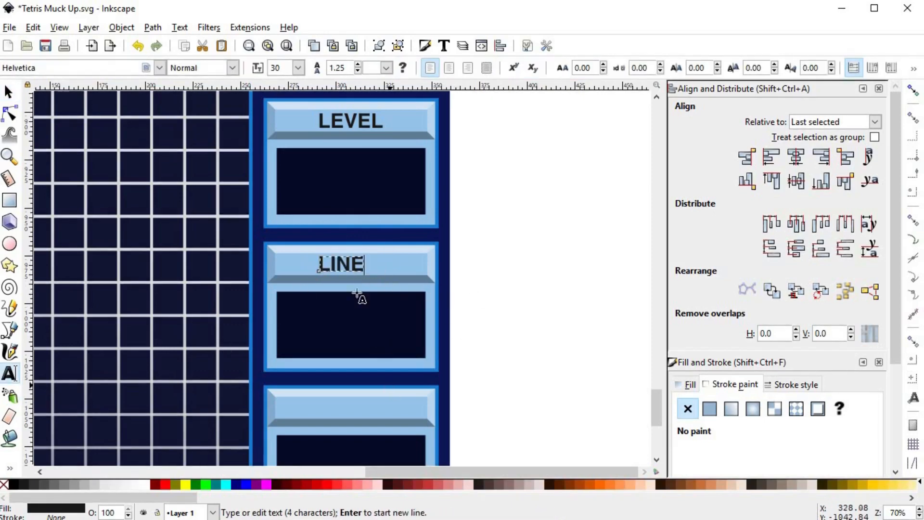
key(F1)
shift+click(349, 296)
click(796, 156)
key(Escape)
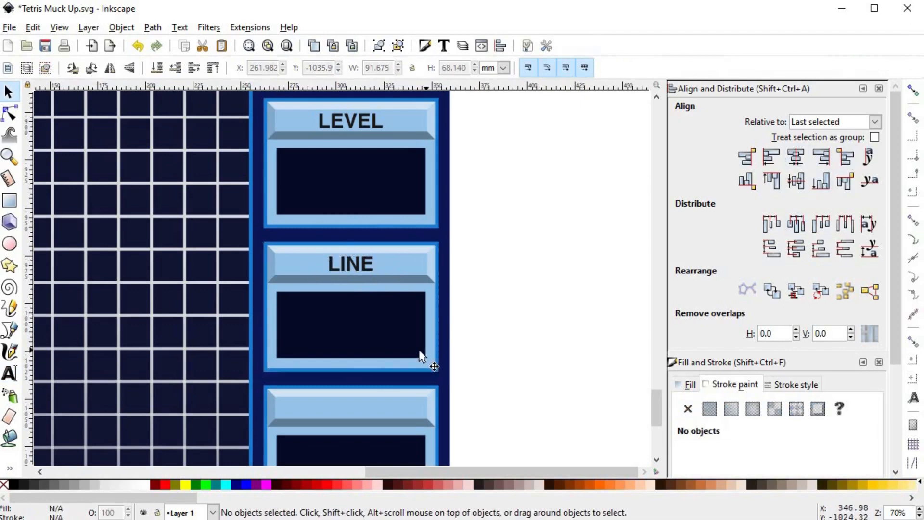
- Duplicate the LINE label and place the copy in the header of the lowest side panel
scroll(360, 147, down, 5)
click(354, 147)
click(353, 148)
key(ctrl+d)
drag(353, 148, 339, 300)
scroll(348, 145, up, 4)
click(353, 145)
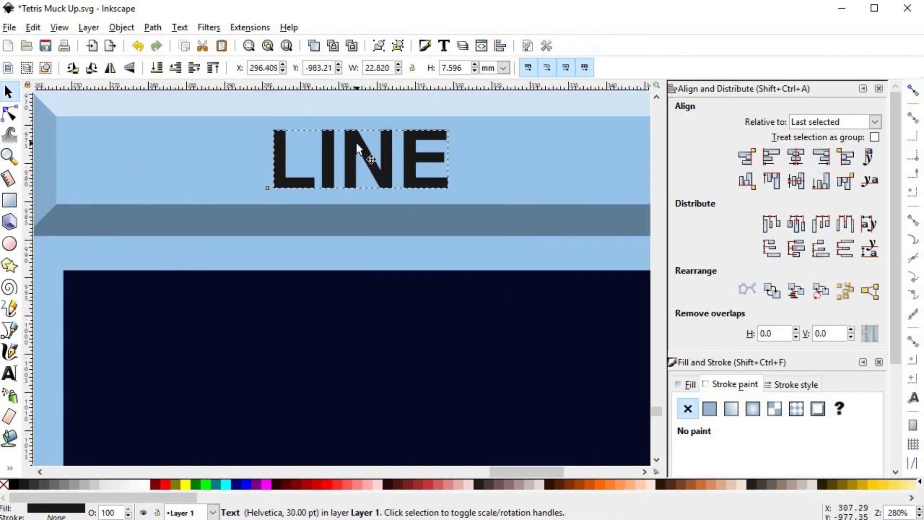
- Replace the text of the label in the lowest side panel with SCORE
scroll(354, 145, up, 5)
double_click(356, 269)
text(A)
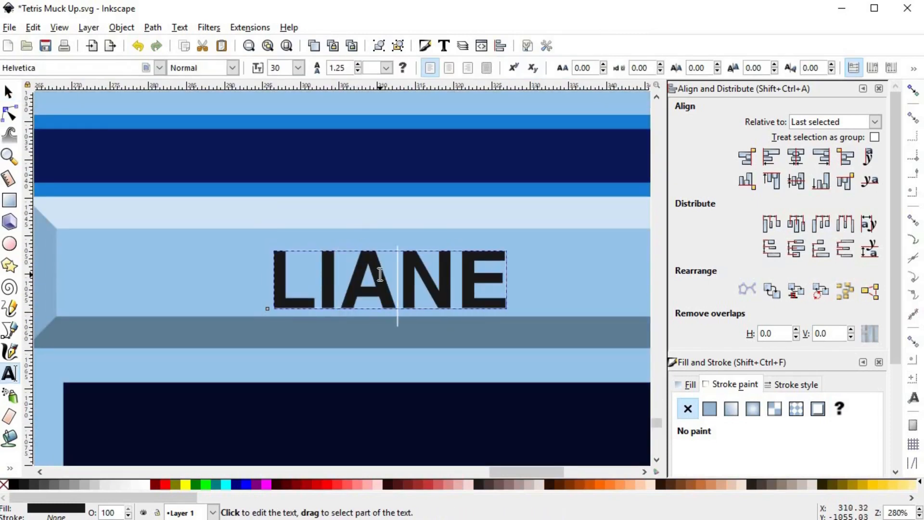
key(BackSpace)
key(BackSpace)
key(BackSpace)
click(380, 274)
key(BackSpace)
key(BackSpace)
text(SCORE)
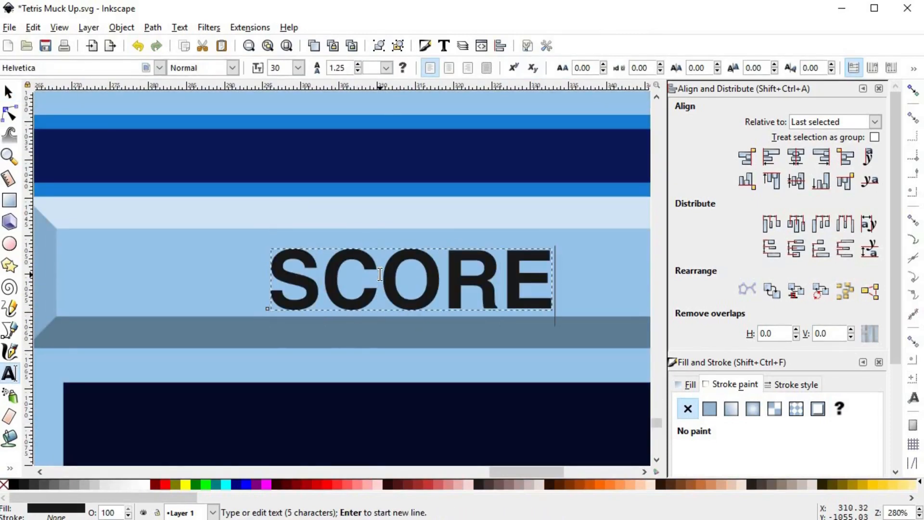
- Centre the SCORE label horizontally on its panel and shift it slightly up within the header
click(8, 91)
shift+click(592, 260)
click(796, 156)
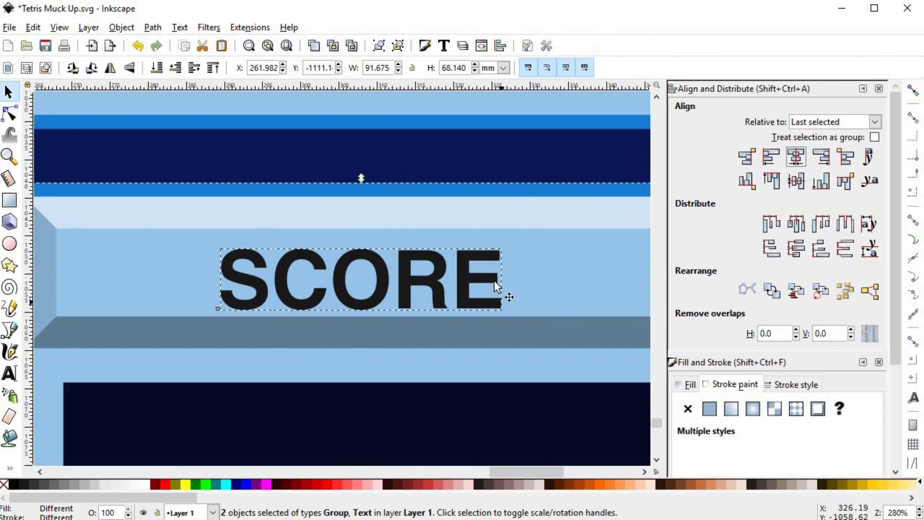
click(468, 157)
click(432, 278)
drag(432, 279, 431, 270)
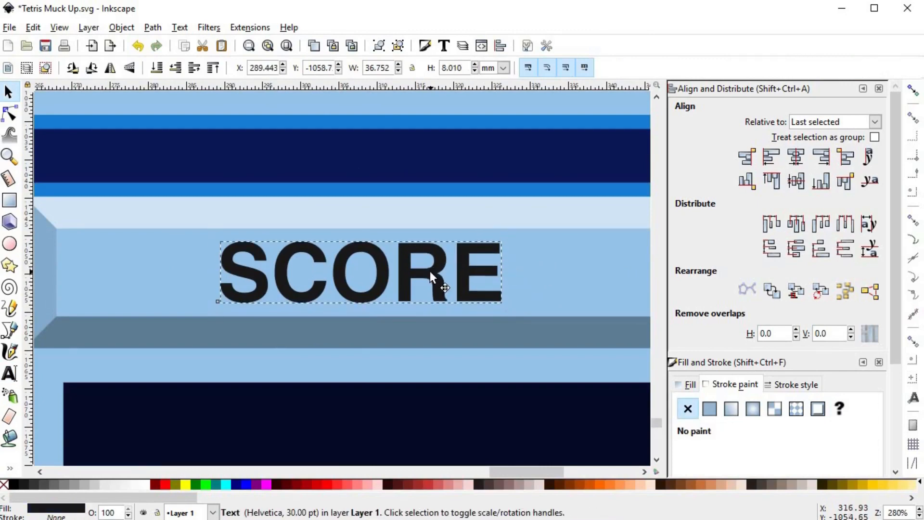
- Add the text 7 in the LEVEL panel's dark box and fill it white
scroll(440, 274, down, 4)
click(604, 271)
drag(539, 120, 465, 351)
scroll(469, 357, down, 2)
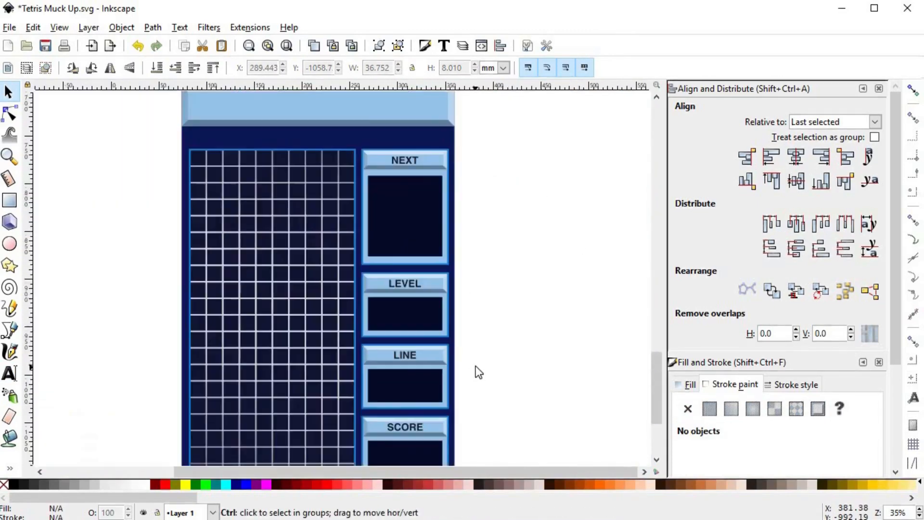
scroll(476, 366, down, 3)
scroll(484, 272, up, 3)
scroll(424, 311, up, 3)
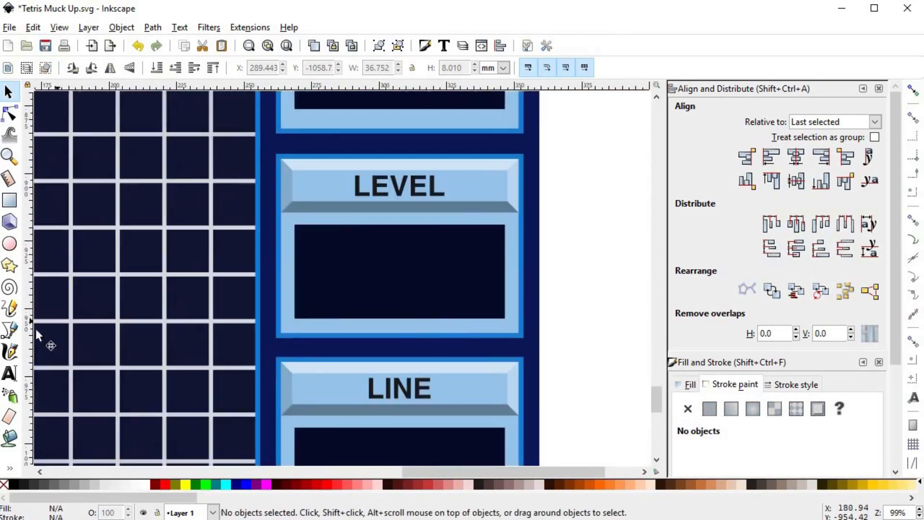
click(9, 374)
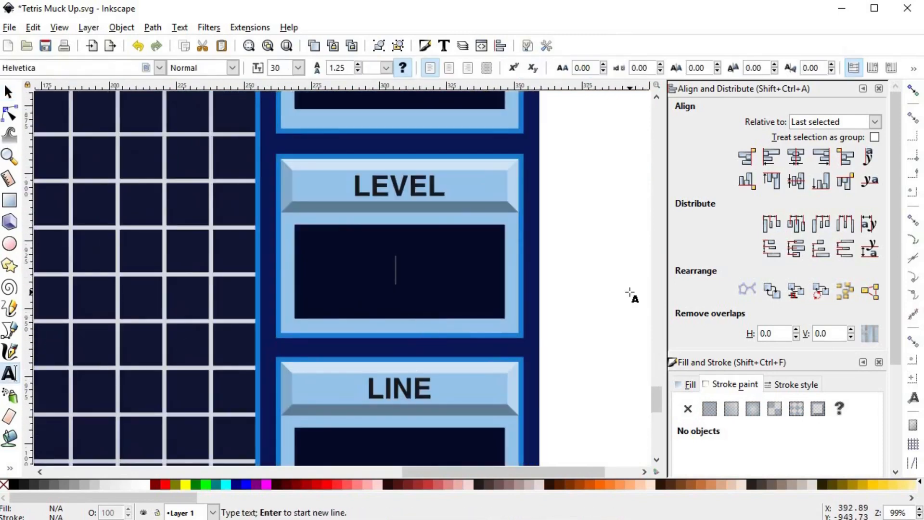
text(7)
click(9, 91)
click(147, 485)
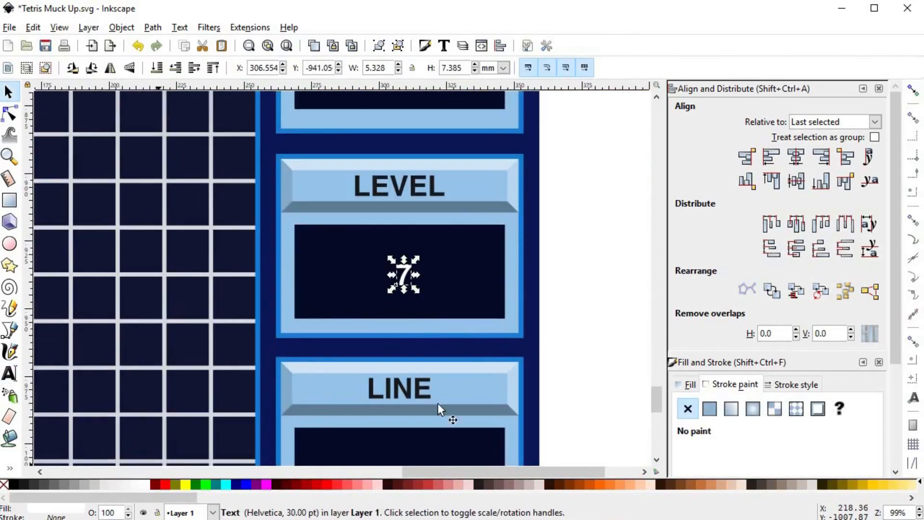
- Enlarge the white 7 to about 12 by 17 mm and centre it in the LEVEL panel's dark box
drag(390, 260, 380, 246)
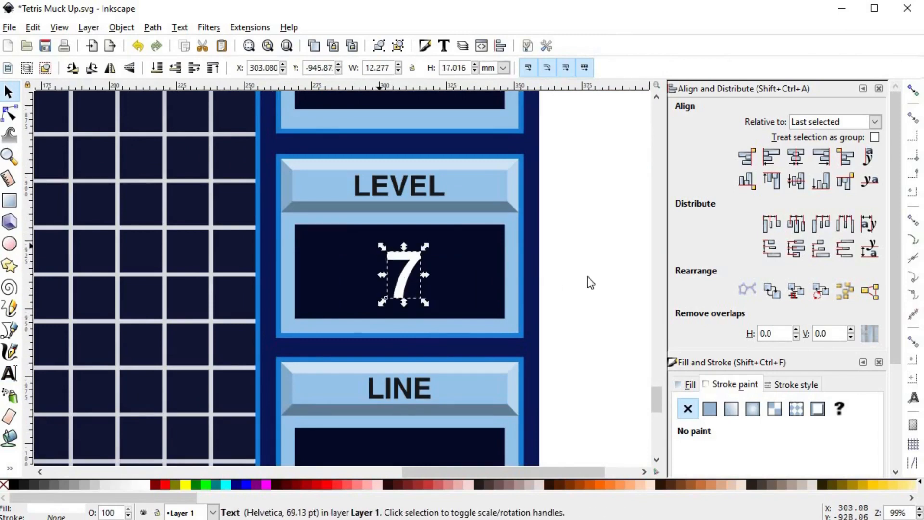
click(587, 281)
scroll(577, 337, down, 4)
scroll(532, 279, up, 4)
click(528, 267)
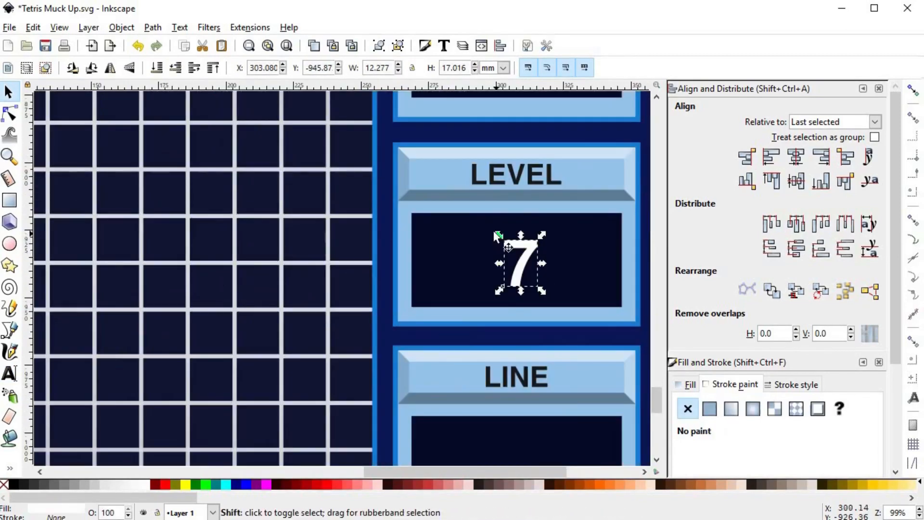
shift+click(577, 289)
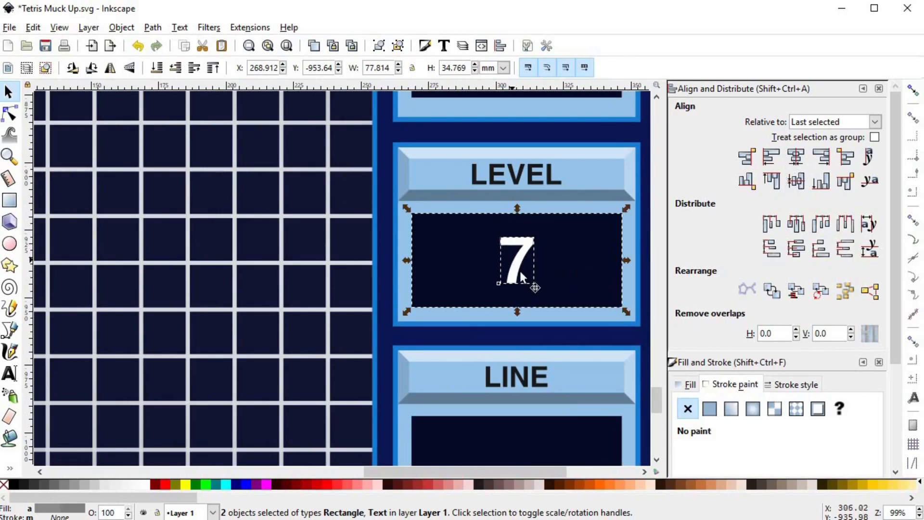
- Duplicate the LEVEL panel's 7 into the LINE panel's dark box
scroll(521, 273, down, 7)
click(611, 184)
click(525, 184)
key(ctrl+d)
drag(525, 184, 525, 335)
shift+click(577, 323)
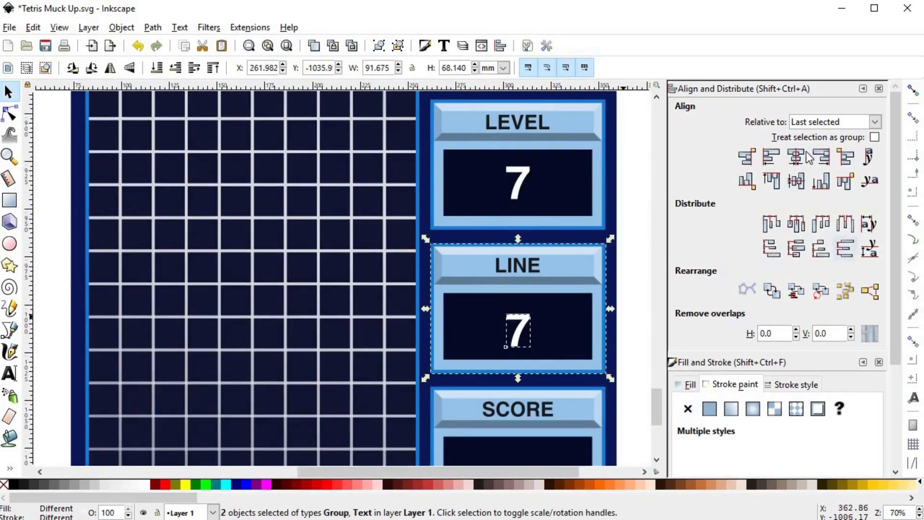
click(796, 180)
click(523, 314)
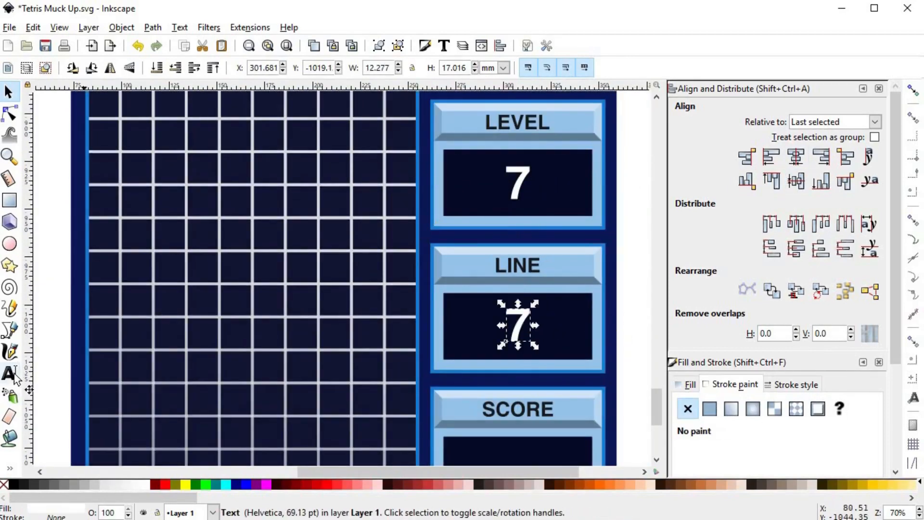
- Change the LINE panel's number to 2 and try to centre it vertically against the panel group
click(10, 373)
key(BackSpace)
text(2)
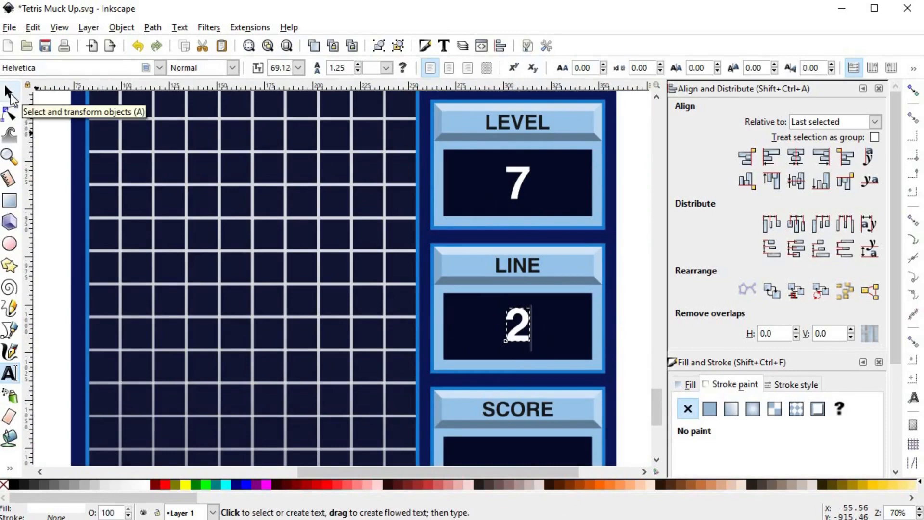
click(8, 91)
shift+click(577, 323)
click(796, 181)
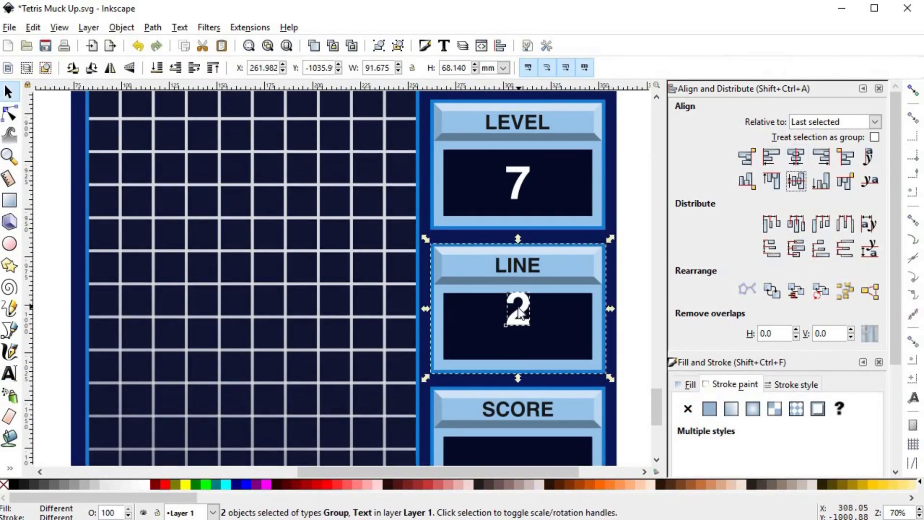
- Ungroup the LINE panel and centre the 2 within its dark box
right_click(577, 318)
click(600, 288)
click(521, 312)
shift+click(559, 332)
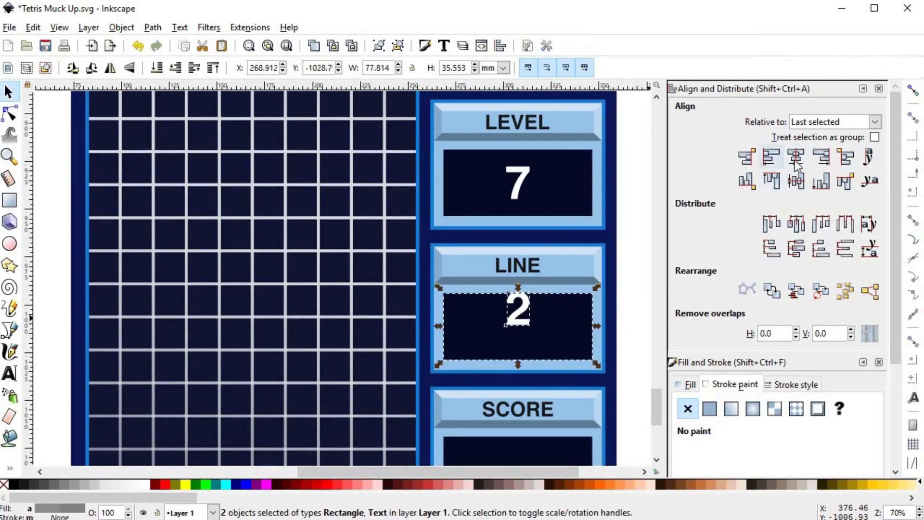
scroll(501, 351, down, 2)
click(594, 349)
- Duplicate the LINE panel's 2 into the SCORE panel's dark box and ungroup the SCORE panel
scroll(595, 349, down, 6)
scroll(504, 234, up, 2)
click(521, 204)
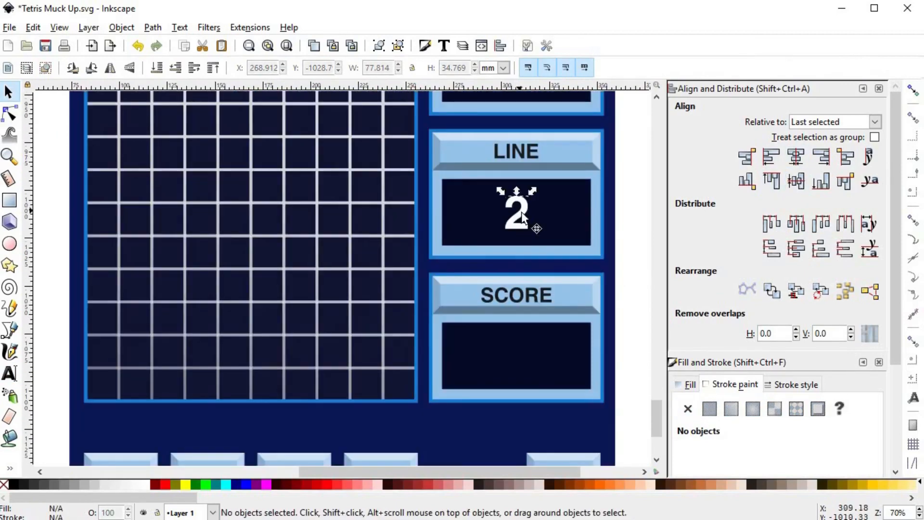
key(ctrl+d)
drag(528, 314, 568, 351)
right_click(568, 351)
click(592, 321)
click(520, 376)
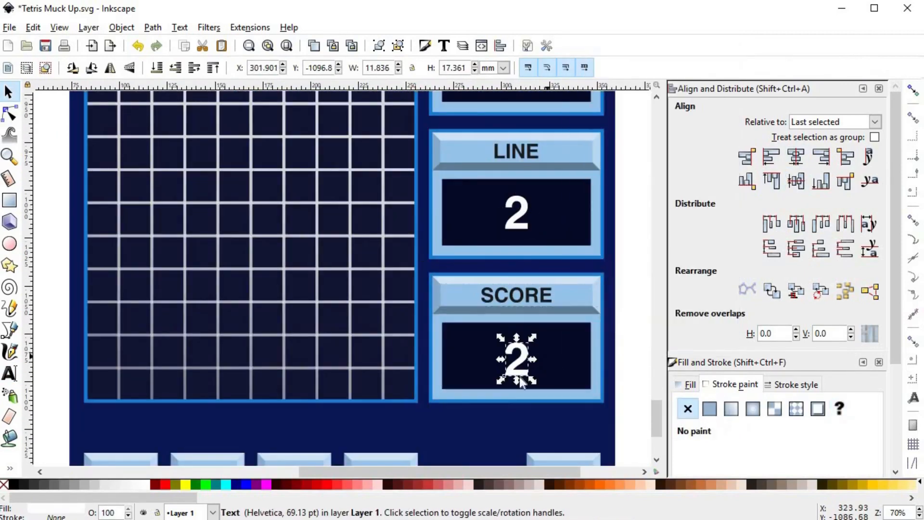
- Replace the SCORE panel's number with 13789
click(10, 373)
double_click(516, 358)
text(1)
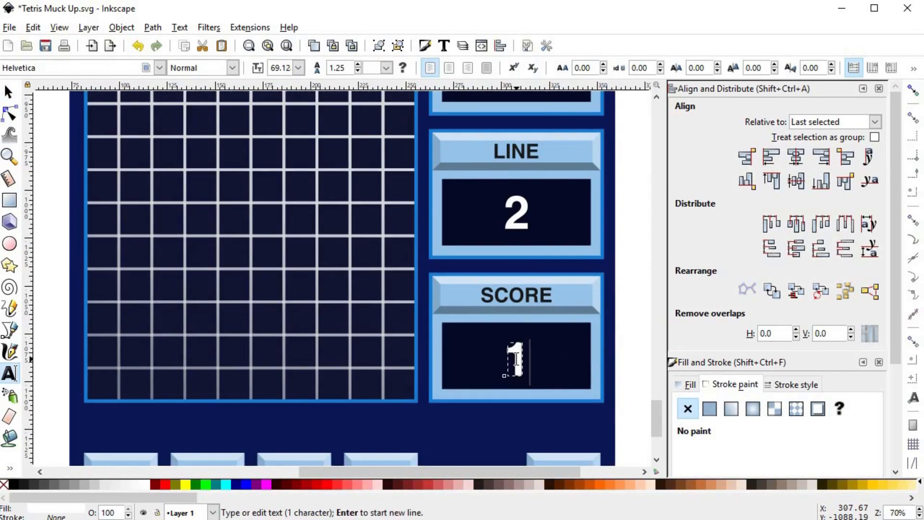
text(345)
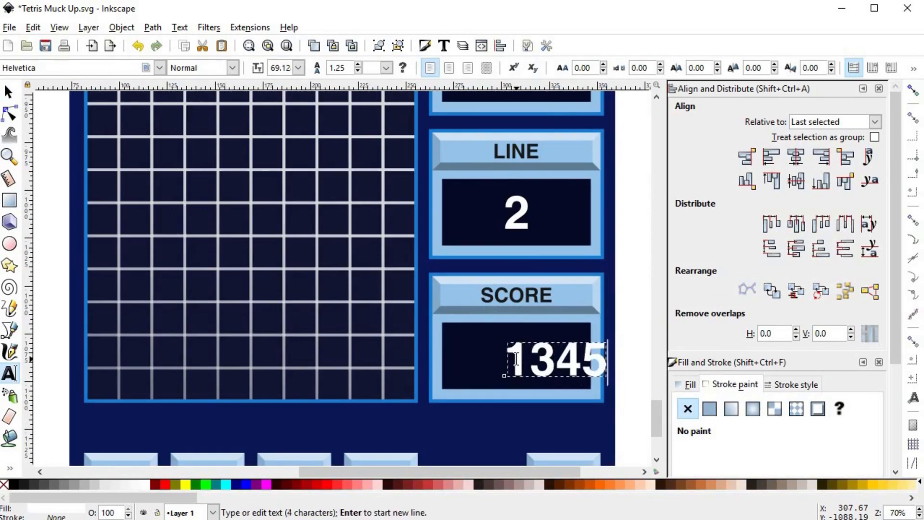
key(BackSpace)
key(BackSpace)
text(789)
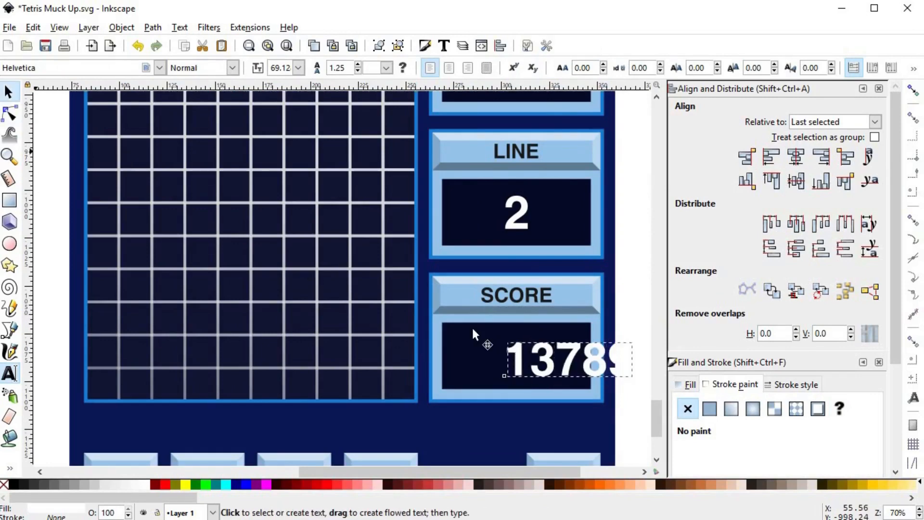
- Centre 13789 horizontally and vertically in the SCORE panel's dark box
shift+click(473, 331)
click(796, 157)
click(796, 181)
click(583, 243)
scroll(593, 289, down, 1)
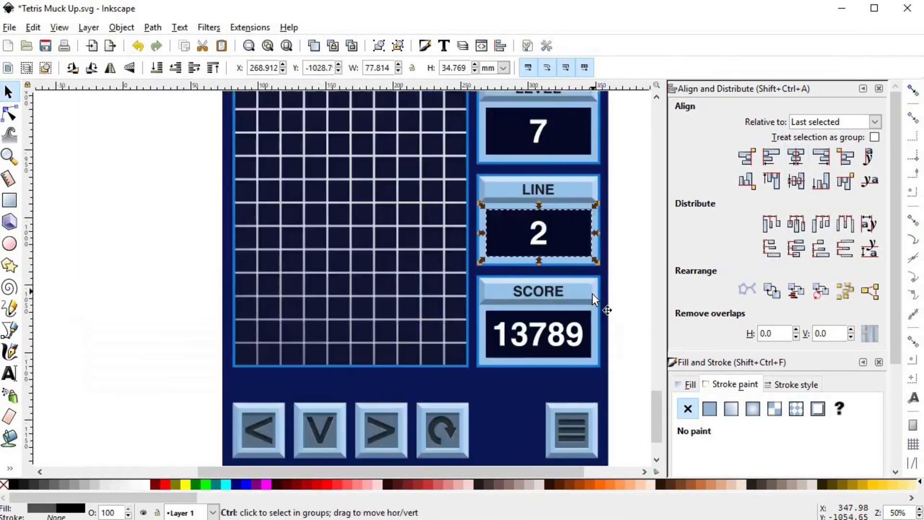
- Scale 13789 down around its centre to about 45 by 12 mm
scroll(592, 293, down, 2)
click(576, 383)
scroll(527, 378, up, 2)
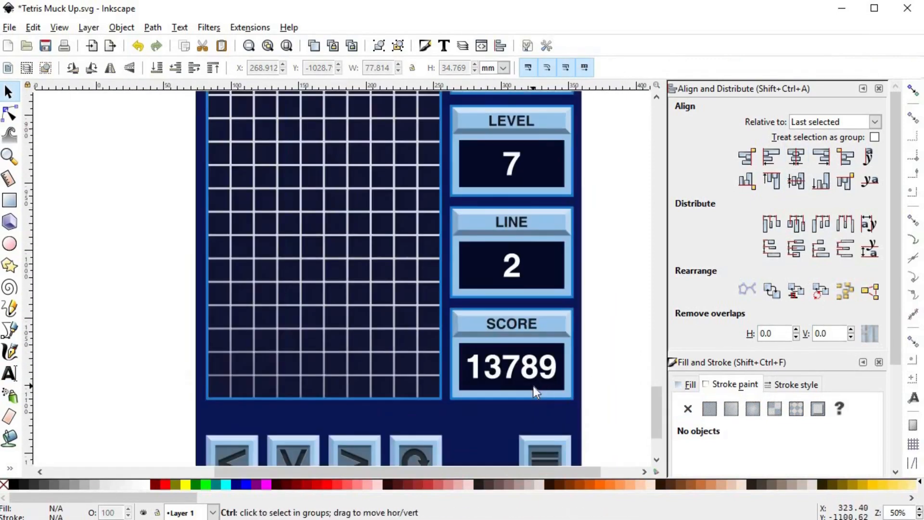
scroll(534, 386, down, 3)
scroll(568, 370, up, 3)
scroll(576, 301, up, 1)
scroll(542, 270, down, 2)
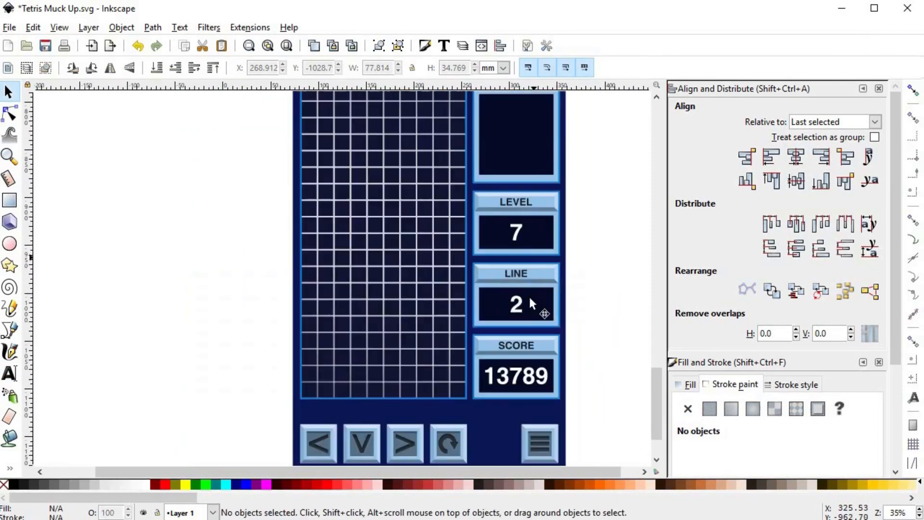
scroll(514, 395, up, 4)
click(529, 352)
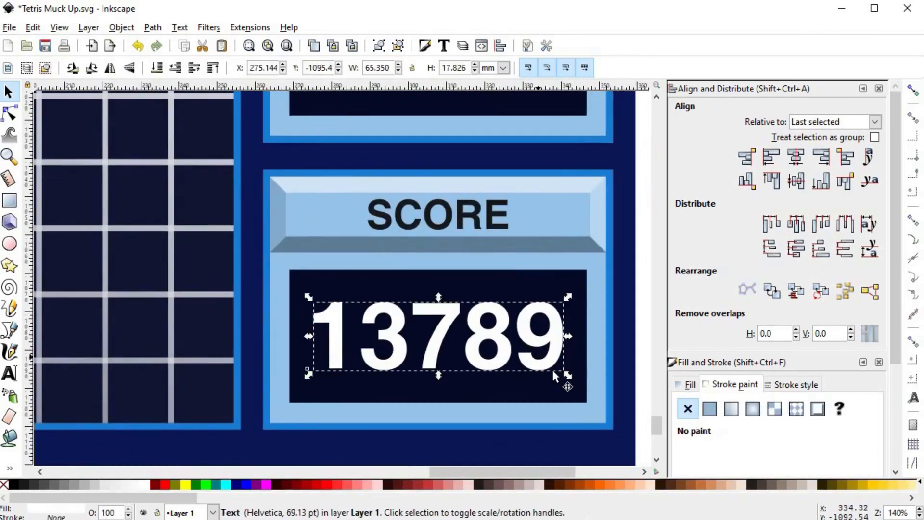
drag(565, 381, 529, 364)
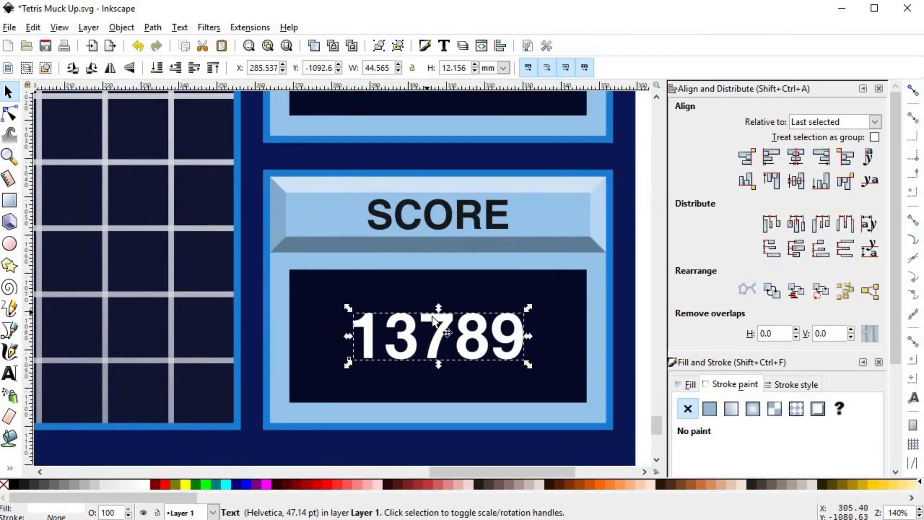
- Scale 13789 up around its centre so it fills more of the SCORE panel's dark box
key(space)
scroll(518, 308, down, 4)
click(538, 323)
scroll(518, 373, up, 3)
click(540, 332)
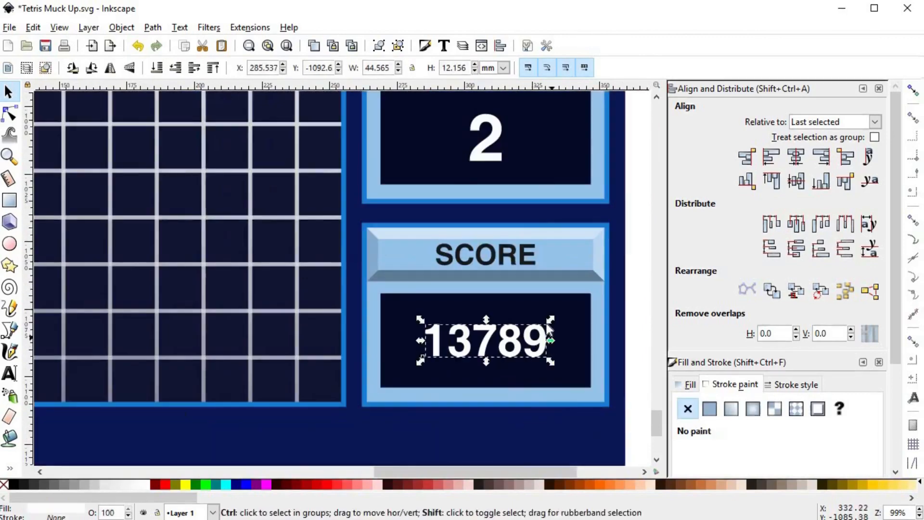
drag(548, 321, 565, 314)
- Try to change the font size of the LINE panel's 2 and the LEVEL panel's 7 to match 13789
click(9, 373)
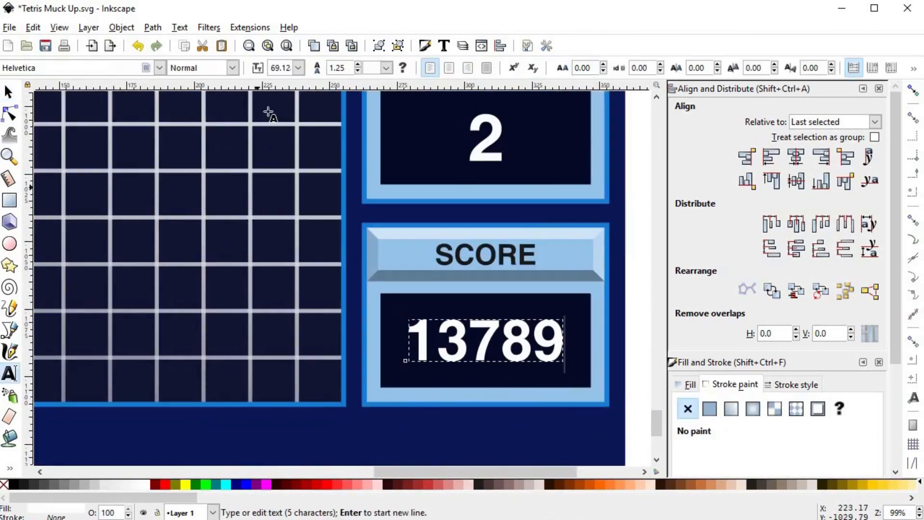
click(470, 139)
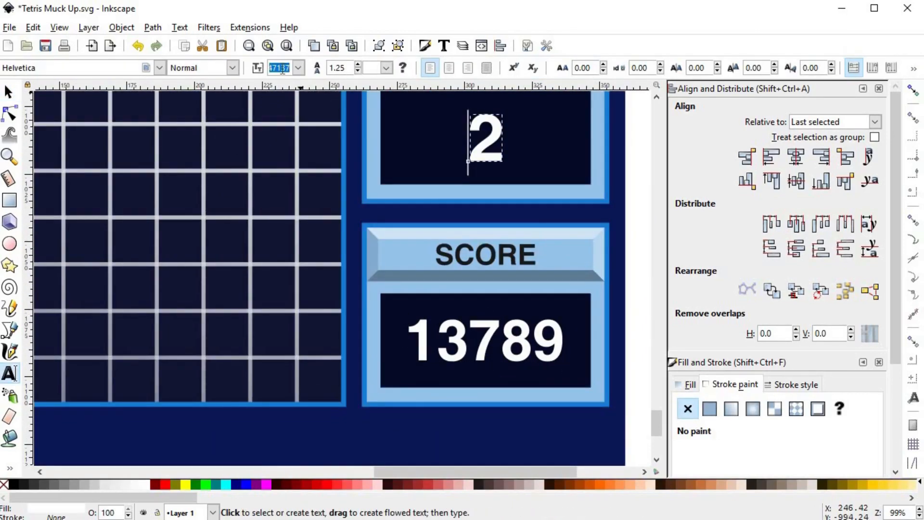
scroll(517, 163, up, 4)
click(482, 176)
double_click(274, 68)
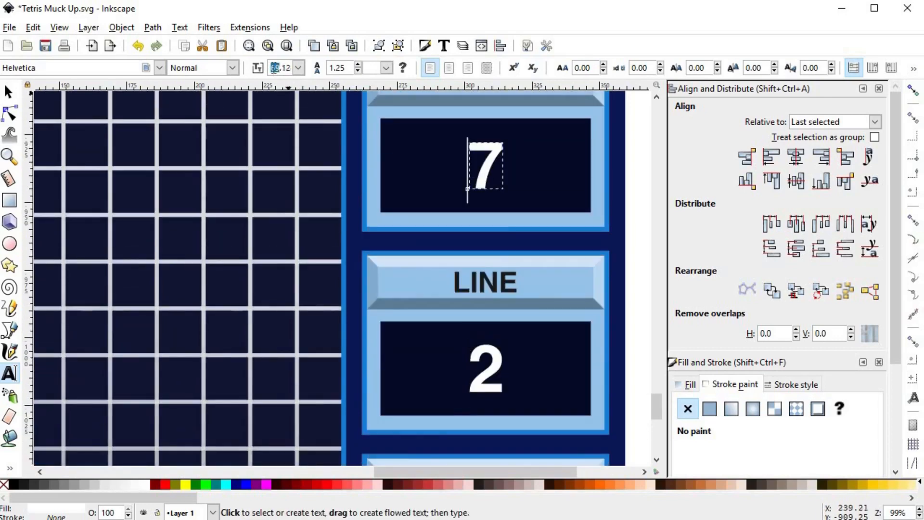
key(Return)
key(Return)
key(ctrl+z)
- Set the font size of the LINE panel's 2 and the LEVEL panel's 7 to 60 and check the size of 13789
scroll(287, 106, down, 2)
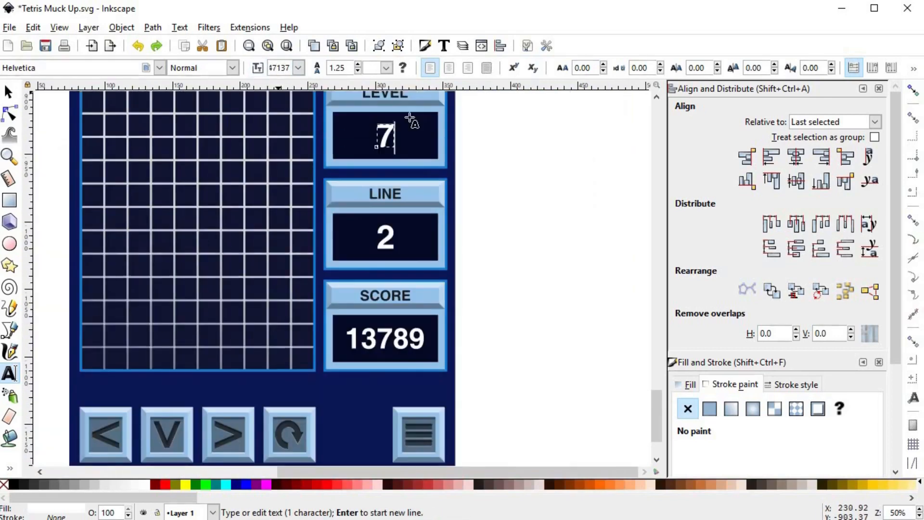
click(396, 339)
click(378, 237)
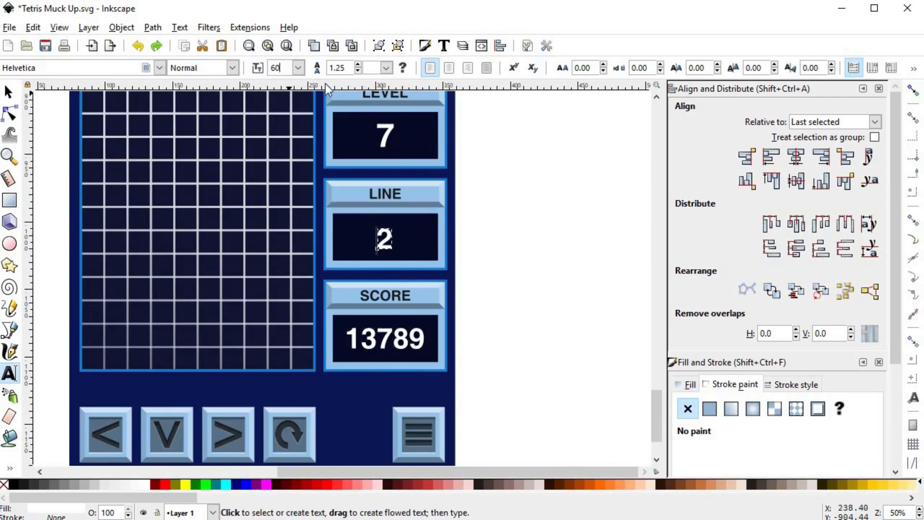
click(385, 135)
click(283, 68)
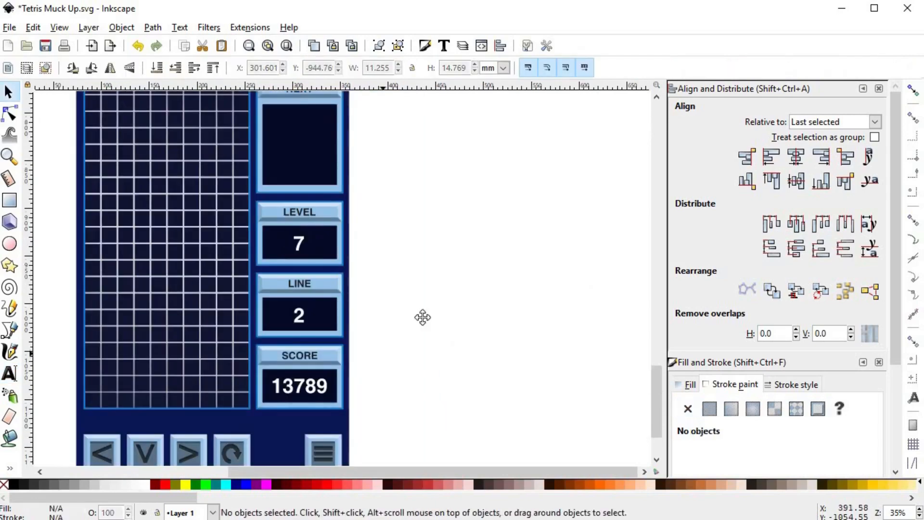
drag(423, 318, 460, 279)
click(352, 351)
click(8, 375)
click(344, 348)
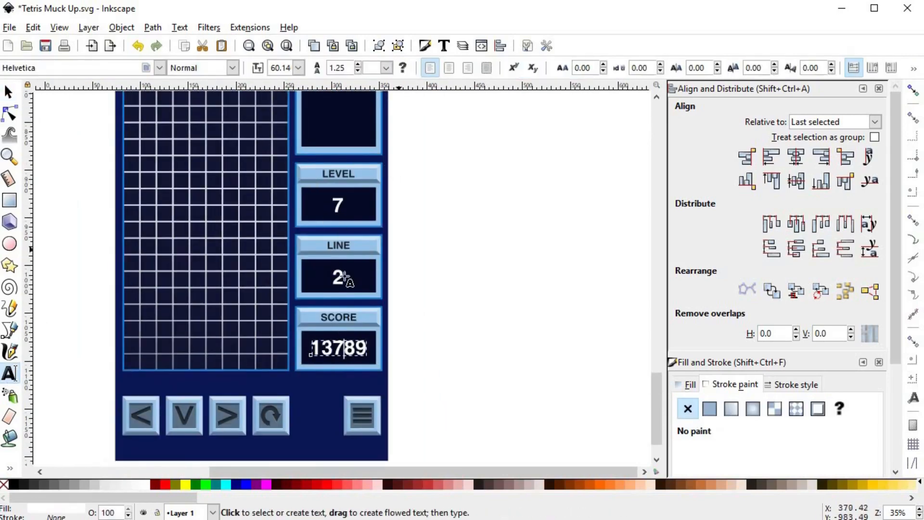
key(Escape)
- Centre the 2 horizontally and vertically in the LINE panel's dark box
scroll(331, 292, up, 2)
click(348, 255)
shift+click(385, 260)
click(796, 157)
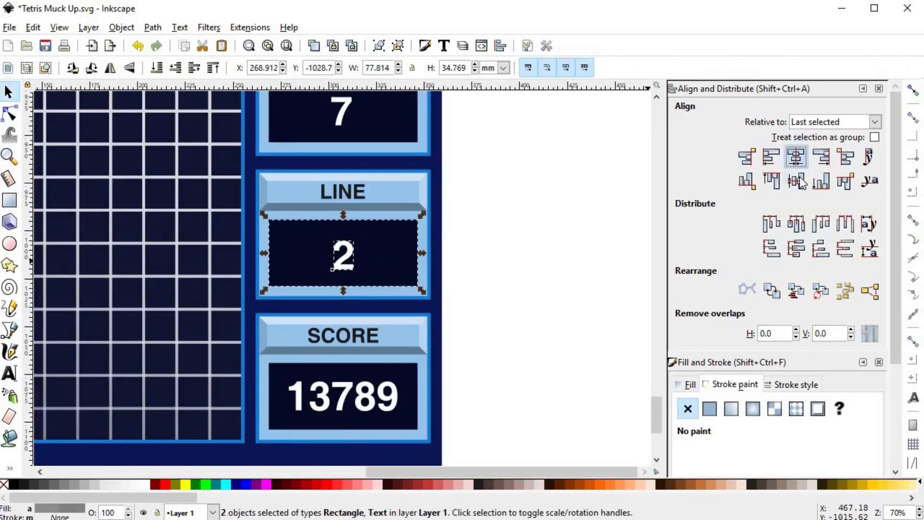
click(796, 181)
key(Escape)
- Centre the 7 horizontally and vertically in the LEVEL panel's dark box
click(339, 116)
shift+click(387, 113)
click(795, 157)
click(796, 181)
click(475, 193)
scroll(476, 192, down, 2)
key(space)
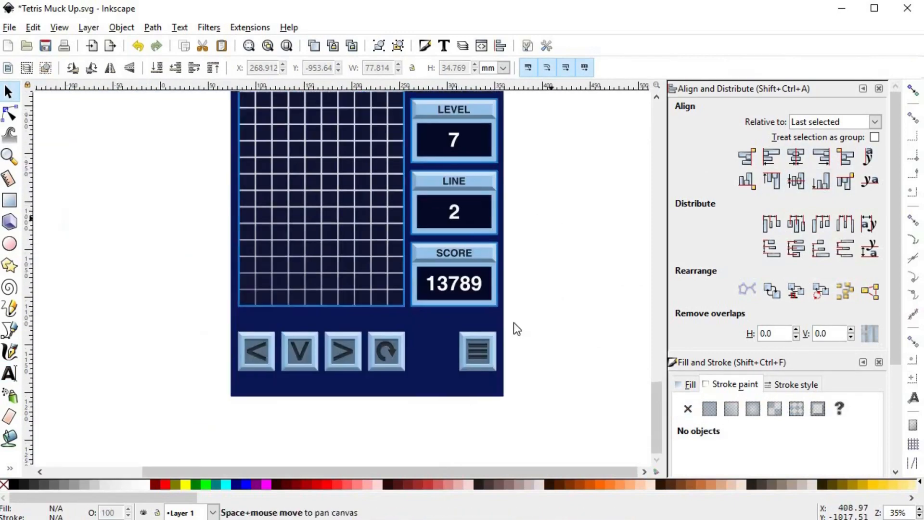
drag(507, 198, 509, 227)
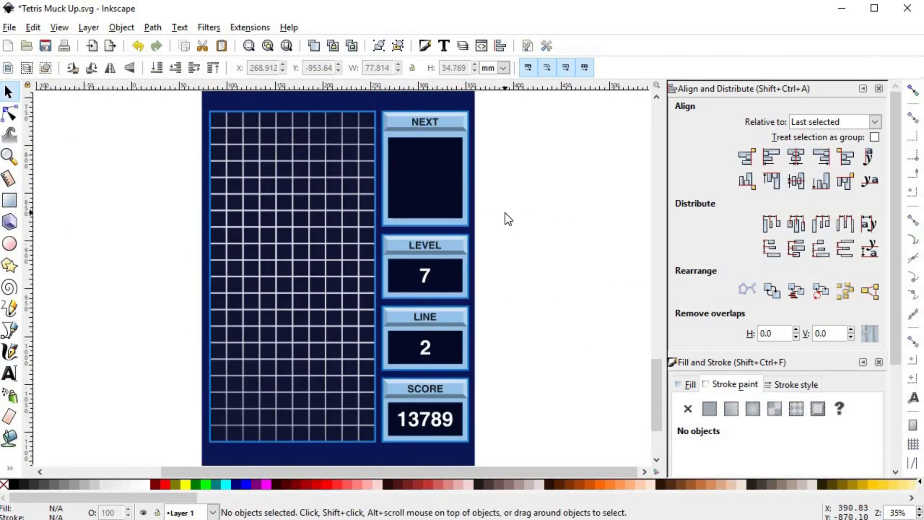
key(space)
key(space)
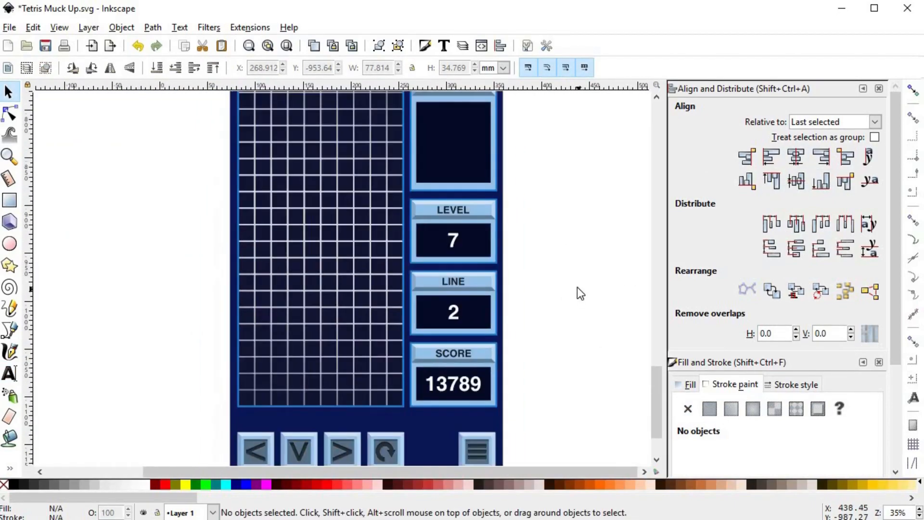
key(space)
- Draw a translucent white square with rounded corners near the left end of the header bar
scroll(567, 187, up, 6)
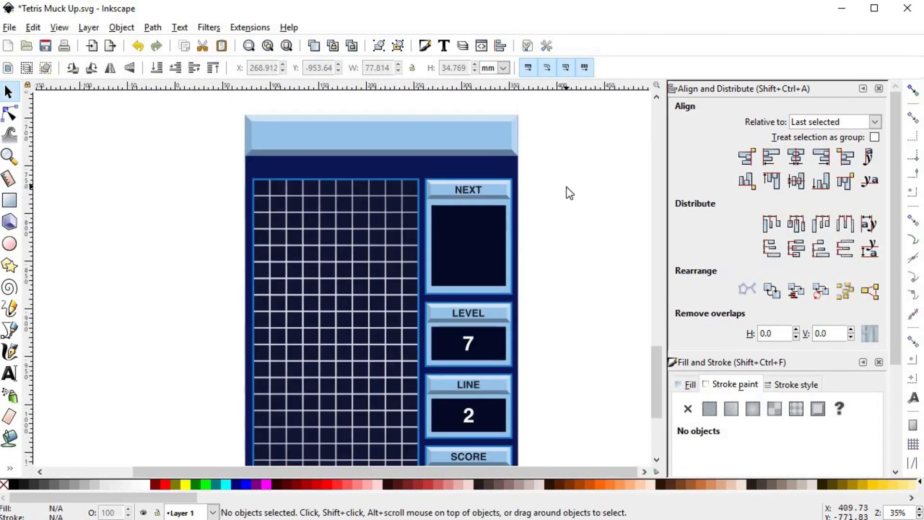
ctrl+scroll(202, 219, up, 3)
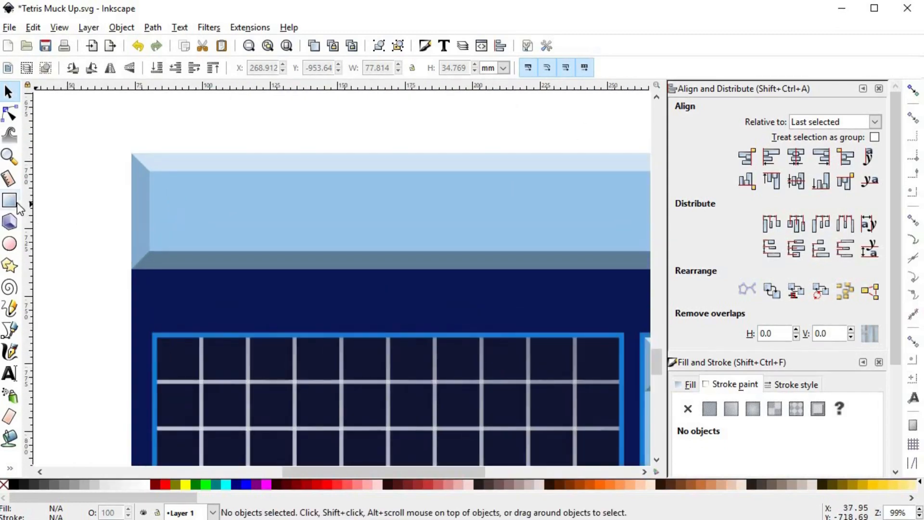
click(17, 204)
drag(221, 244, 250, 269)
key(n)
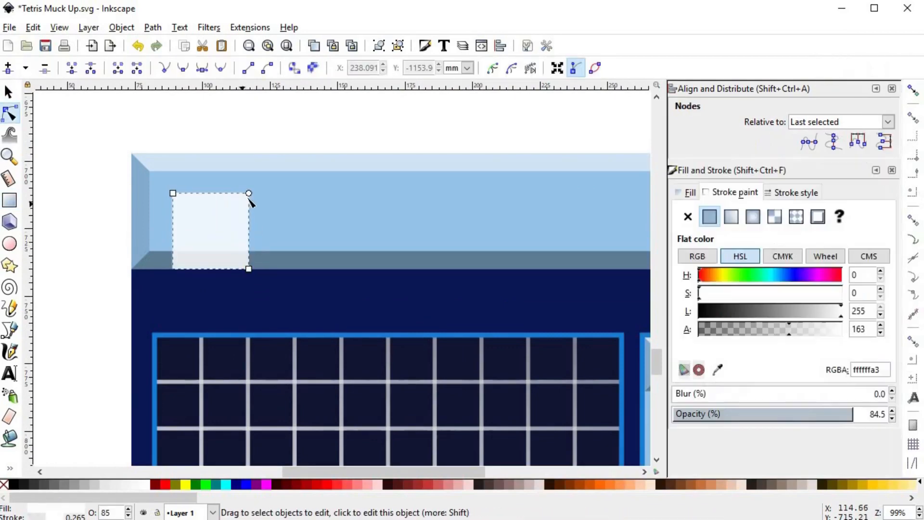
- Shrink the rounded square to about 23.5 mm and centre it vertically at the left end of the header bar
key(s)
drag(232, 236, 221, 226)
drag(254, 258, 249, 251)
drag(227, 219, 212, 213)
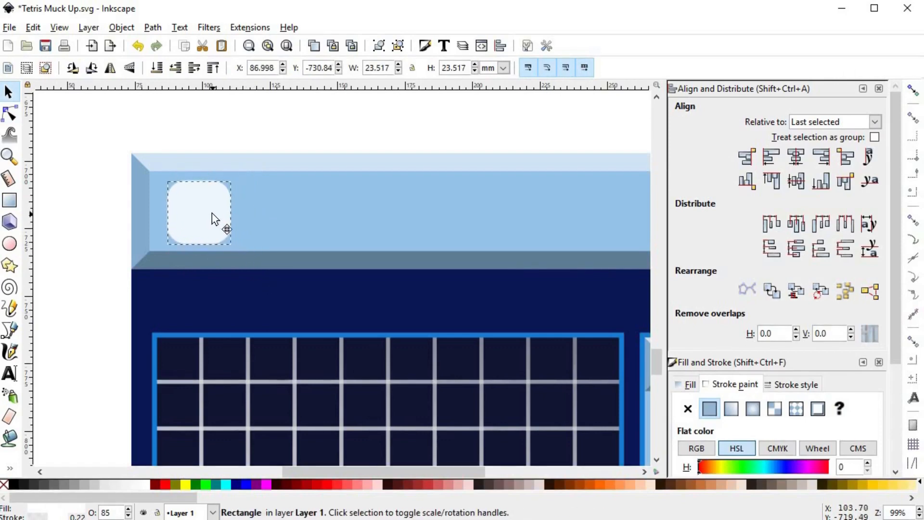
shift+click(256, 232)
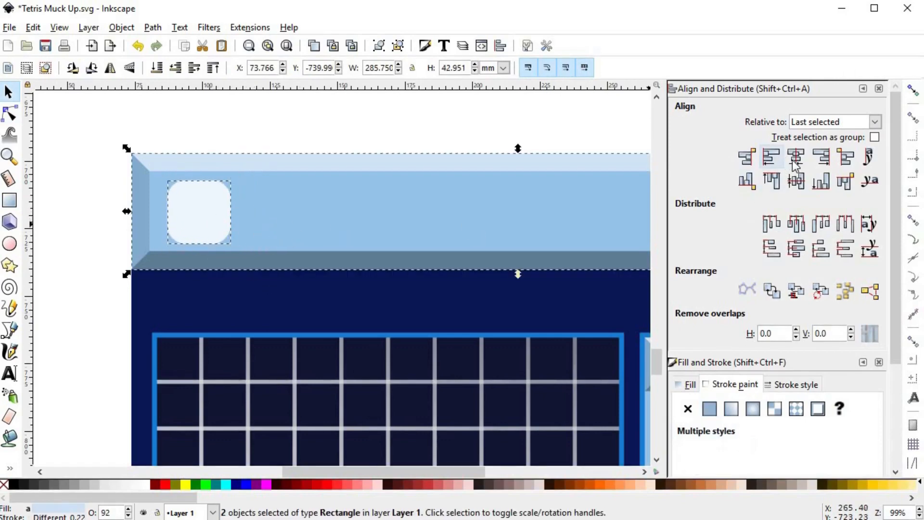
click(385, 121)
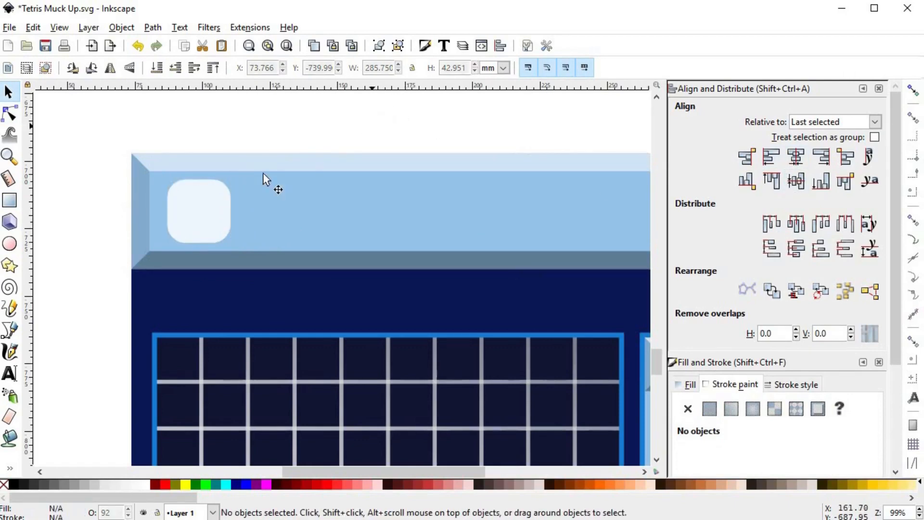
- Copy the blue outline style of the playing grid's frame onto the rounded square in the header bar
ctrl+scroll(249, 197, down, 1)
ctrl+scroll(250, 197, down, 2)
ctrl+scroll(260, 213, up, 4)
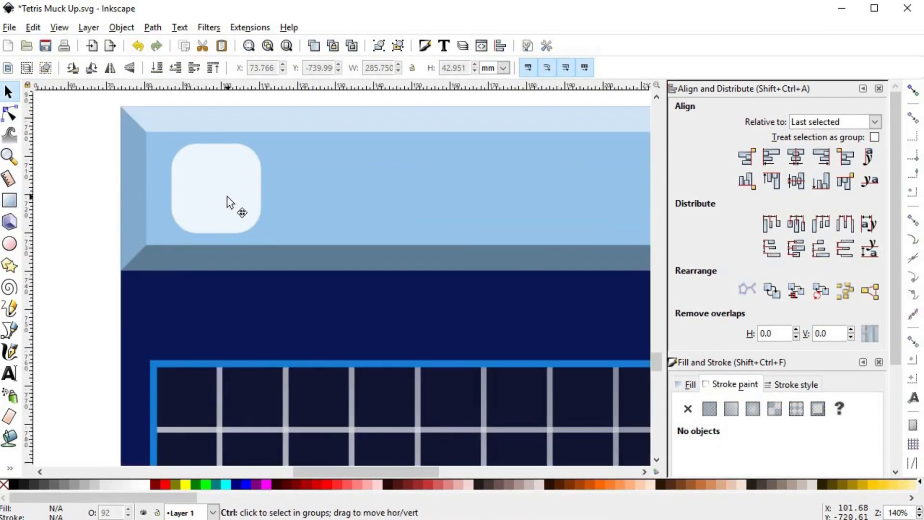
click(219, 225)
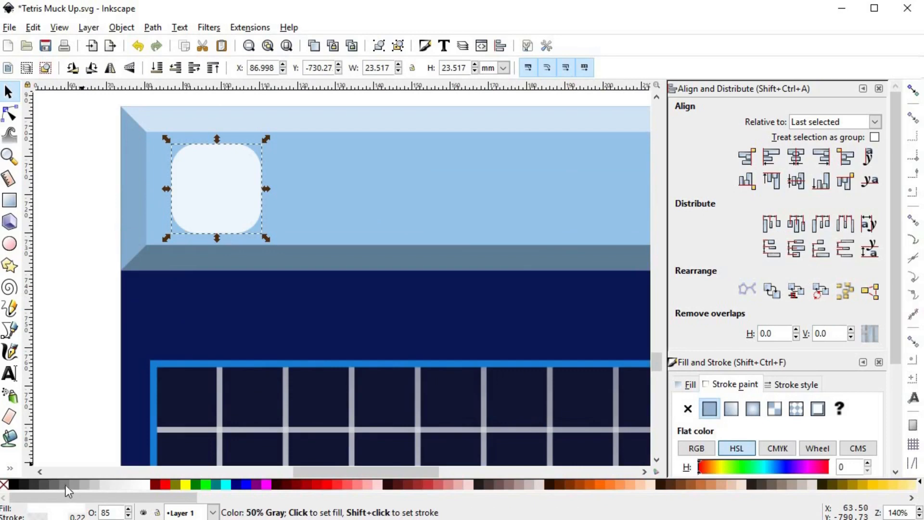
click(255, 369)
key(ctrl+c)
click(254, 203)
key(ctrl+shift+v)
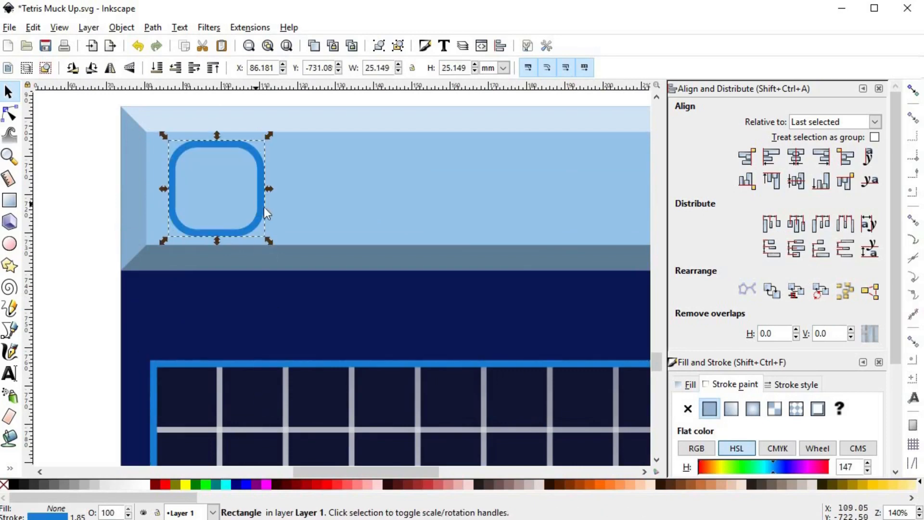
- Draw a circle about 10 mm wide in the upper half of the rounded square as the avatar's head
key(space)
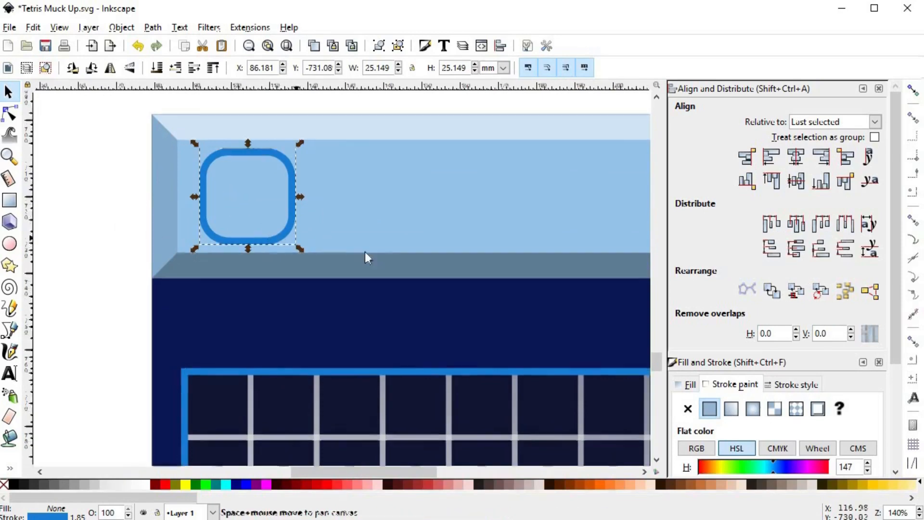
scroll(351, 194, up, 3)
scroll(294, 223, down, 2)
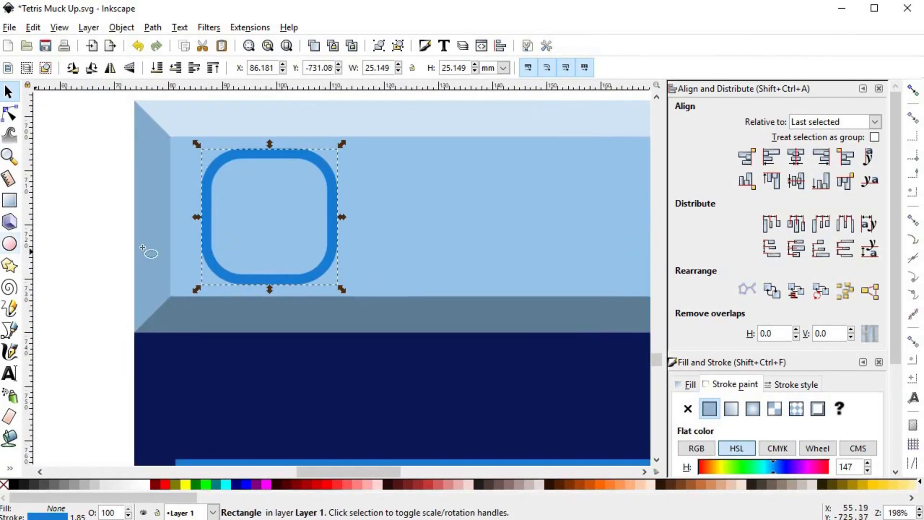
key(e)
drag(245, 174, 280, 268)
- Duplicate the head circle and stretch the copy below it into a body ellipse about 18 by 20 mm
key(s)
key(ctrl+d)
drag(307, 245, 322, 246)
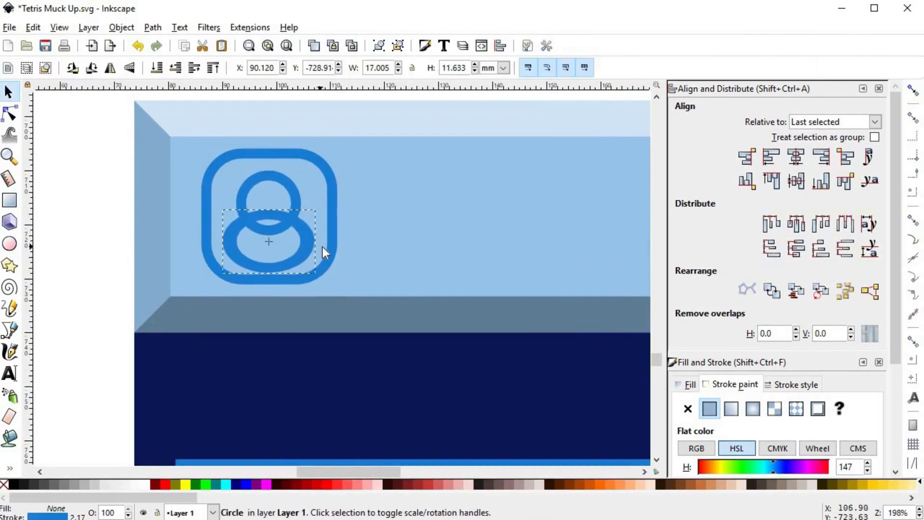
drag(268, 278, 269, 318)
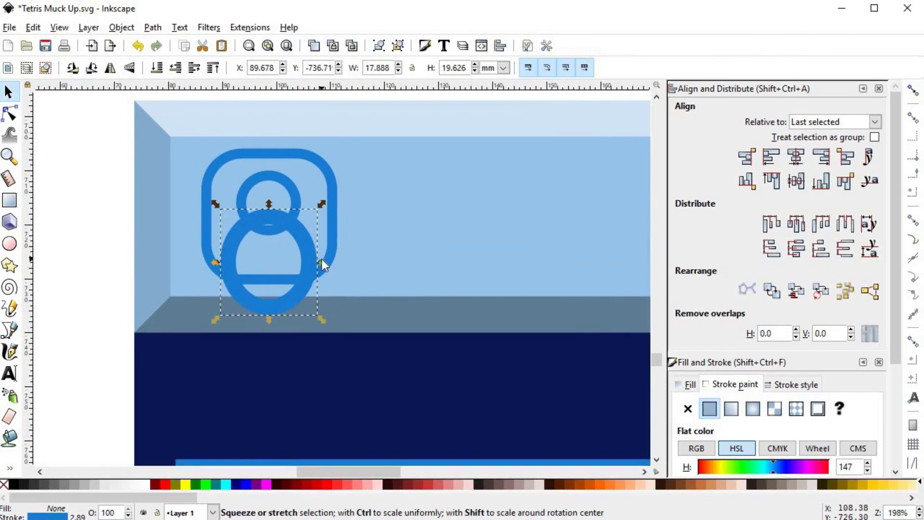
- Give the head and body a fully opaque white fill and remove their strokes
shift+click(278, 190)
click(136, 484)
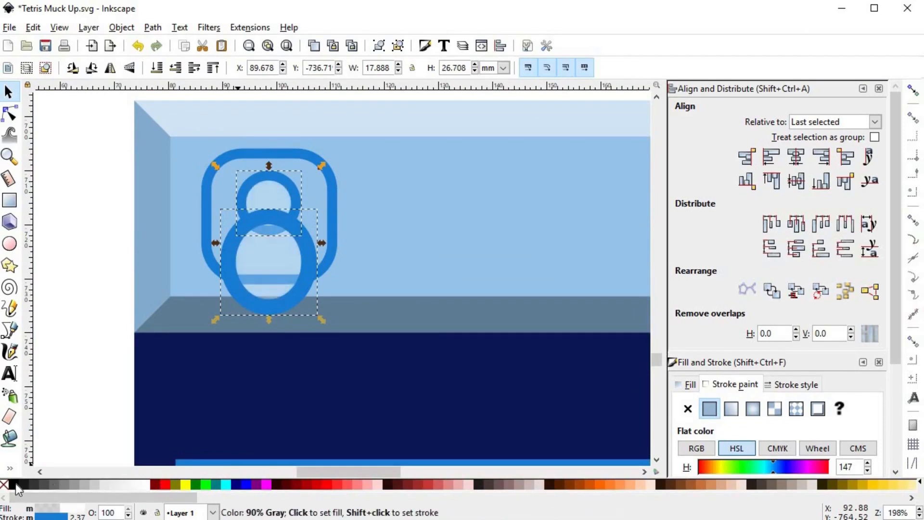
shift+click(4, 484)
click(880, 89)
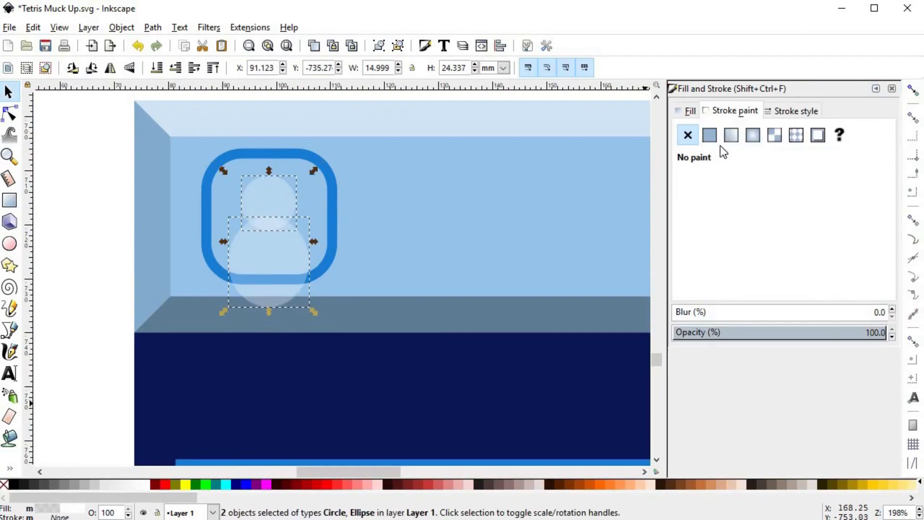
click(689, 111)
drag(742, 248, 902, 249)
click(131, 251)
- Unite the head circle and the body ellipse into one silhouette
click(300, 245)
click(283, 196)
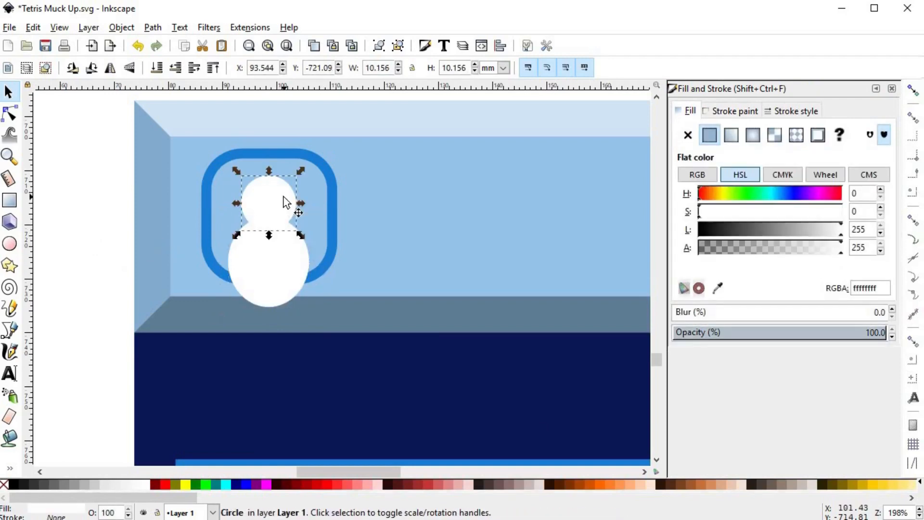
shift+click(288, 254)
key(ctrl+plus)
- Duplicate the rounded square and intersect the copy with the silhouette to trim its lower end
click(335, 210)
key(ctrl+d)
shift+click(282, 298)
key(ctrl+asterisk)
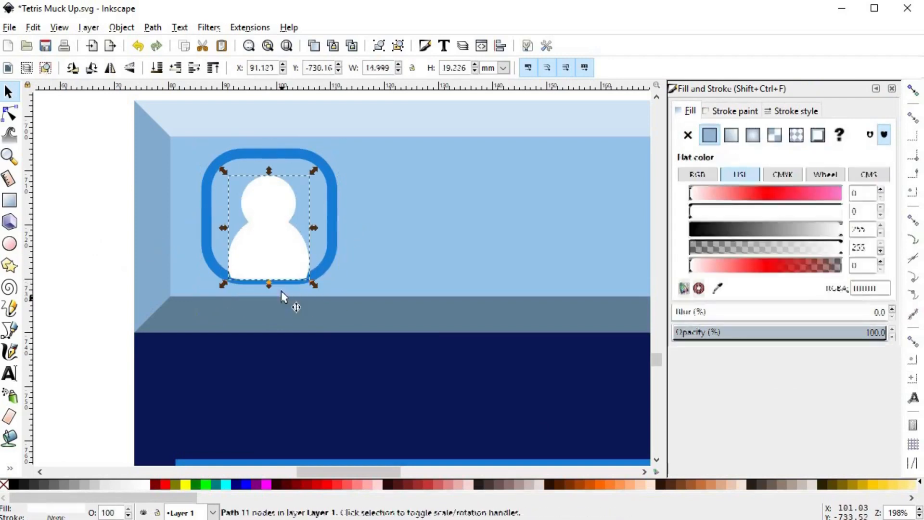
- Fill the avatar's rounded square with black at an alpha of 148
click(334, 209)
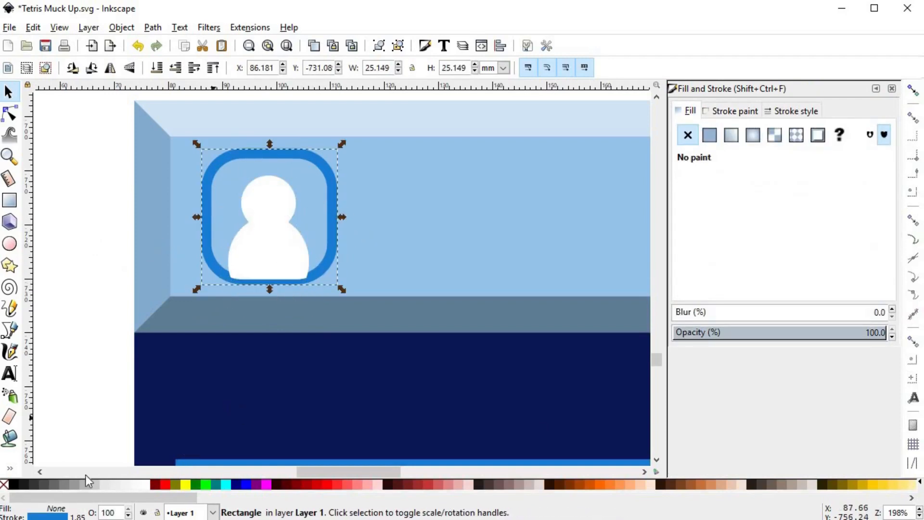
click(16, 485)
drag(776, 248, 786, 250)
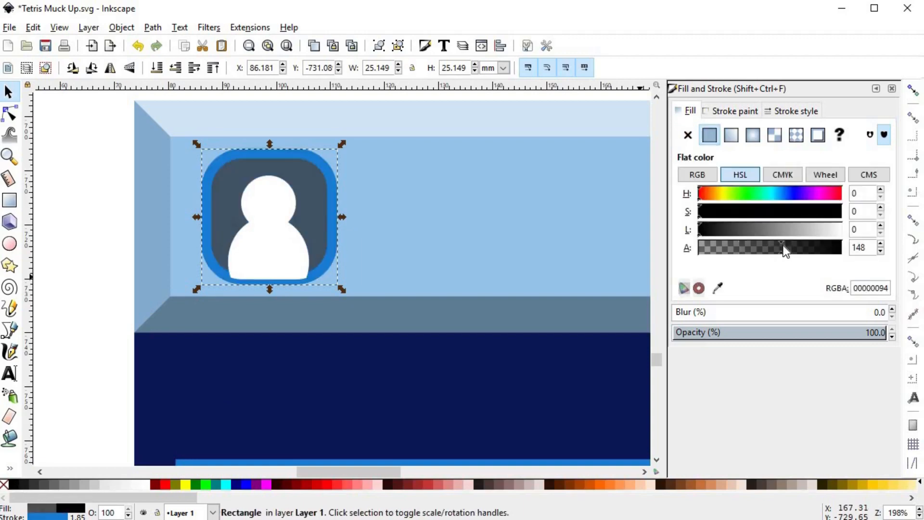
- Duplicate the avatar's rounded square above the silhouette and remove the copy's fill, leaving only the blue outline
key(ctrl+d)
click(5, 485)
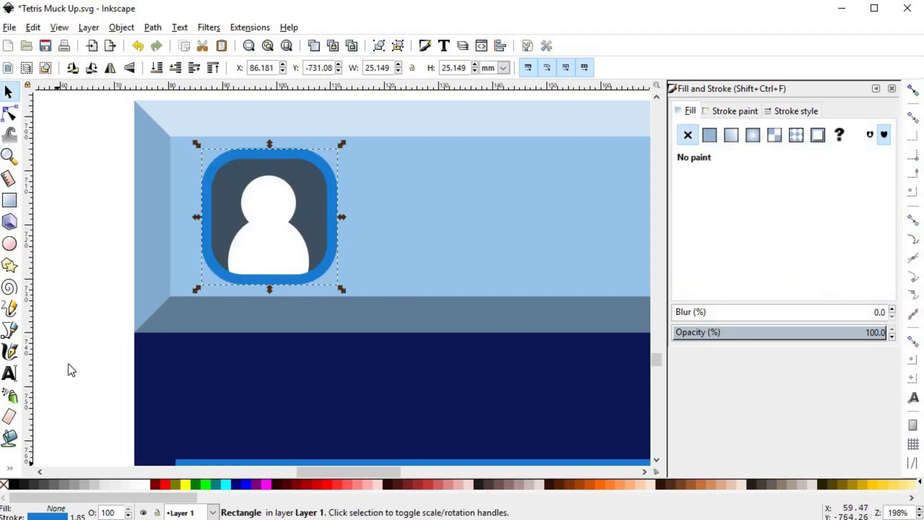
click(71, 322)
- Move the NEXT label into the header bar beside the avatar icon
scroll(96, 322, down, 5)
scroll(346, 382, up, 4)
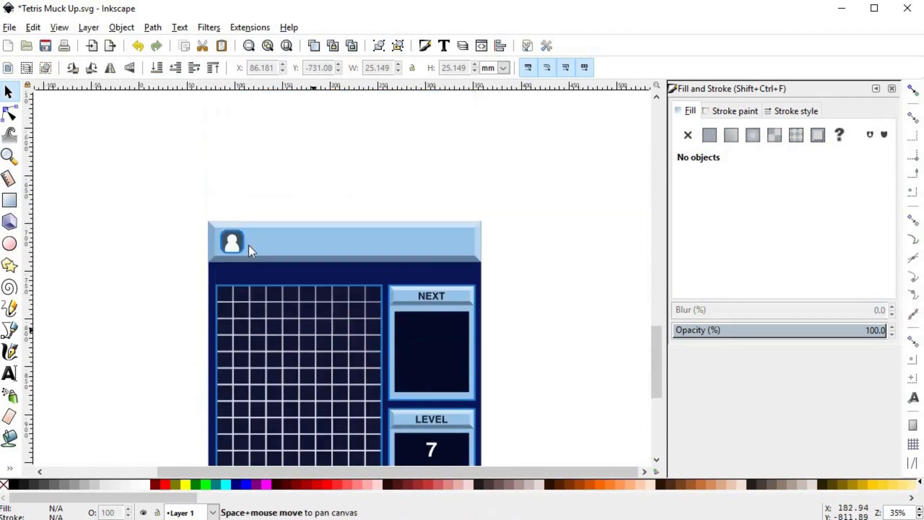
scroll(173, 372, right, 5)
scroll(543, 339, down, 3)
click(612, 332)
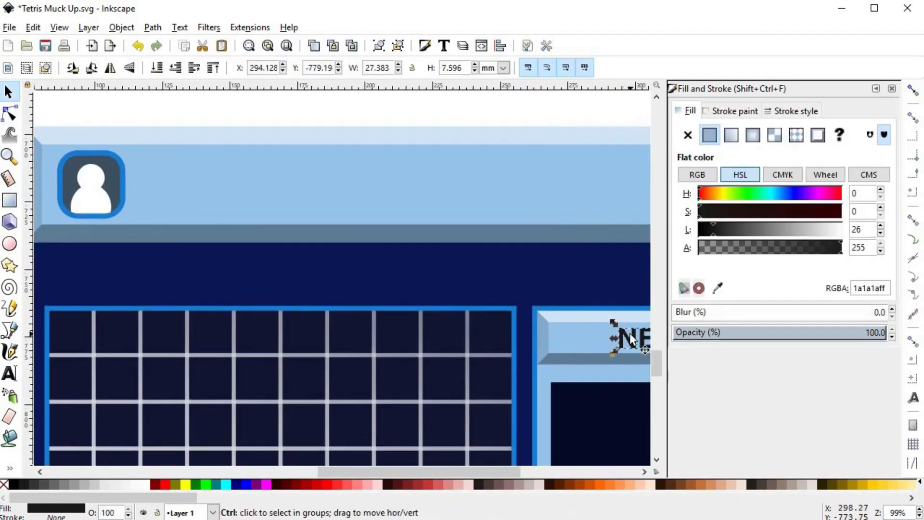
drag(613, 332, 204, 188)
- Centre the NEXT label horizontally and vertically on the header bar
shift+click(256, 200)
click(281, 187)
shift+click(236, 188)
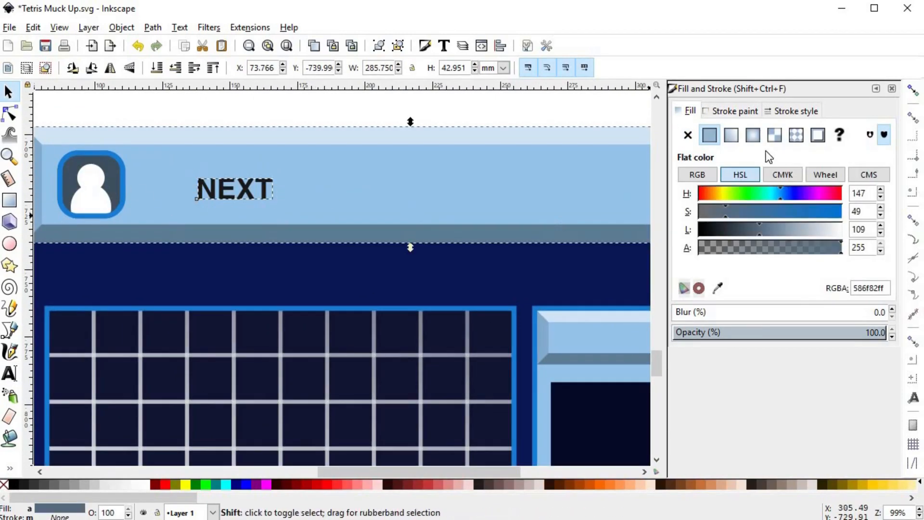
key(ctrl+shift+a)
click(797, 156)
click(796, 181)
key(Escape)
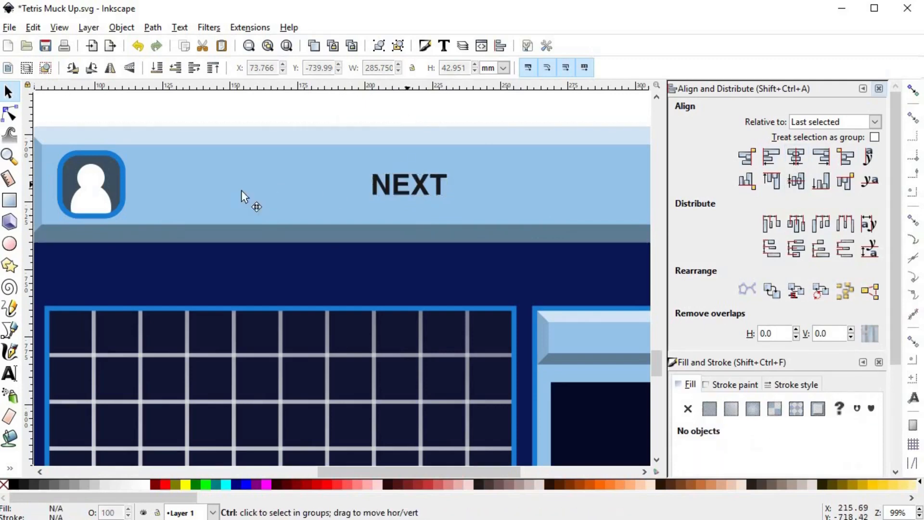
- Move the NEXT label beside the avatar icon and replace its text with AwesomeUser87
drag(386, 190, 167, 192)
key(t)
key(ctrl+a)
text(aW)
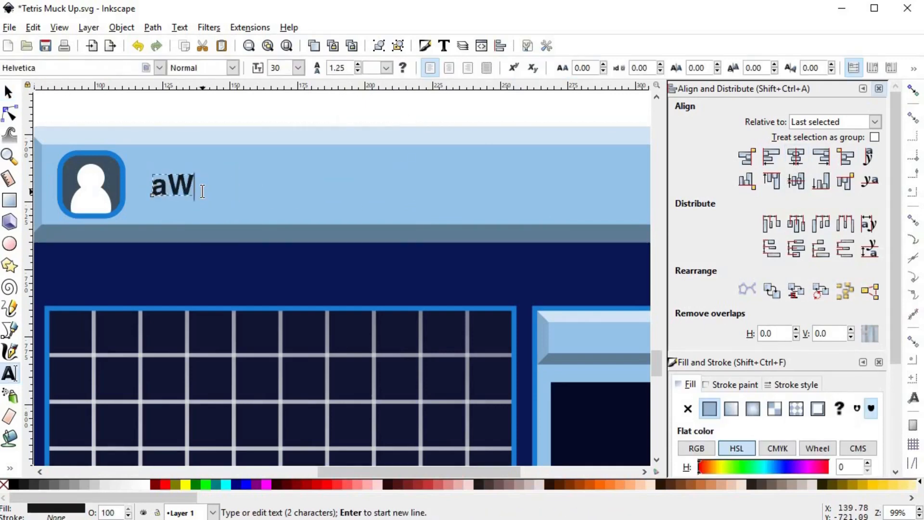
key(BackSpace)
key(BackSpace)
text(AwesomeUser87)
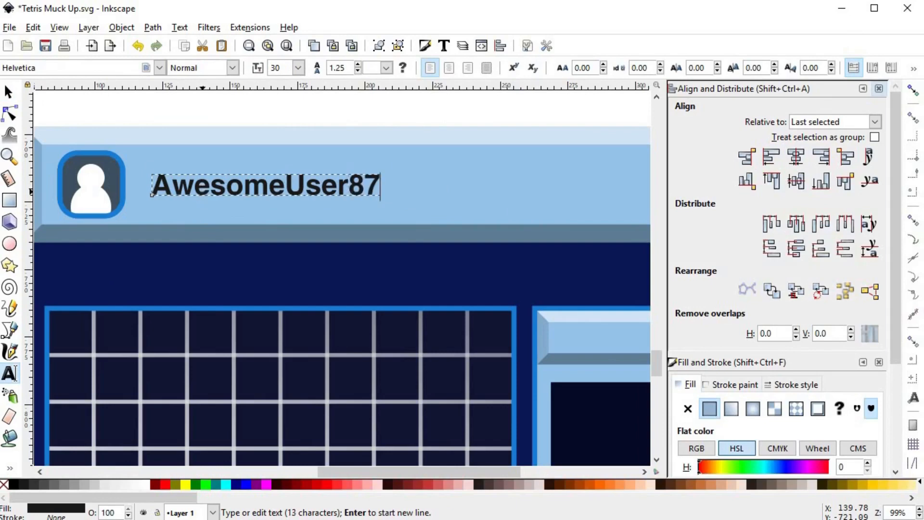
click(8, 92)
- Fill the avatar's white silhouette with a very light gray
drag(325, 157, 258, 177)
scroll(150, 237, up, 3)
scroll(311, 161, down, 4)
scroll(317, 206, up, 1)
key(Escape)
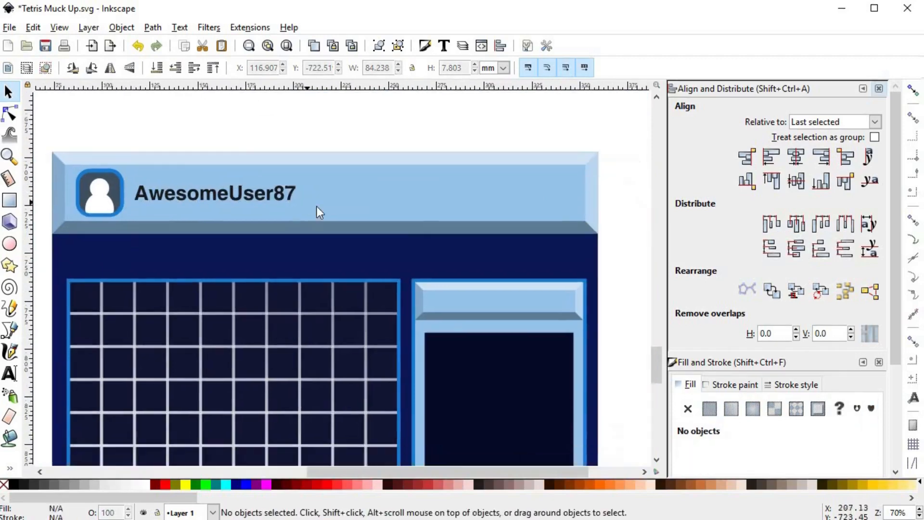
scroll(427, 199, down, 1)
scroll(287, 168, up, 1)
click(279, 177)
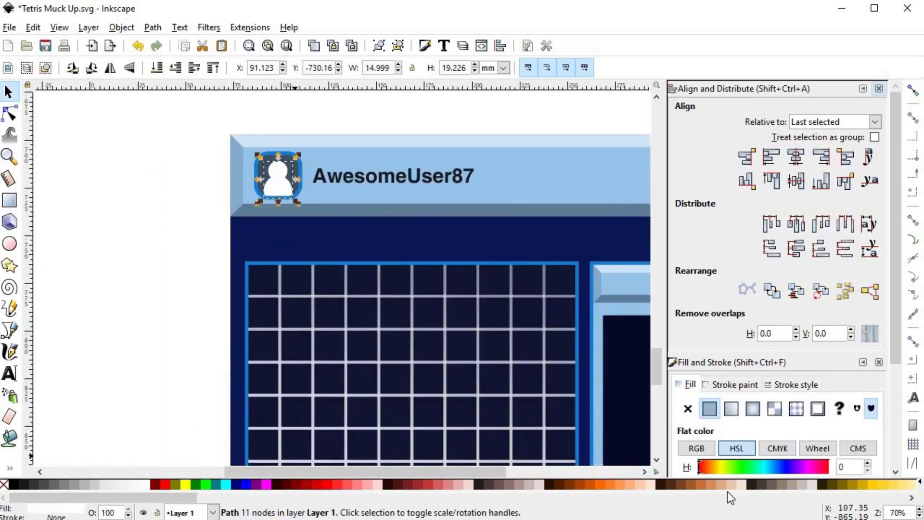
click(118, 485)
click(199, 269)
scroll(198, 269, down, 2)
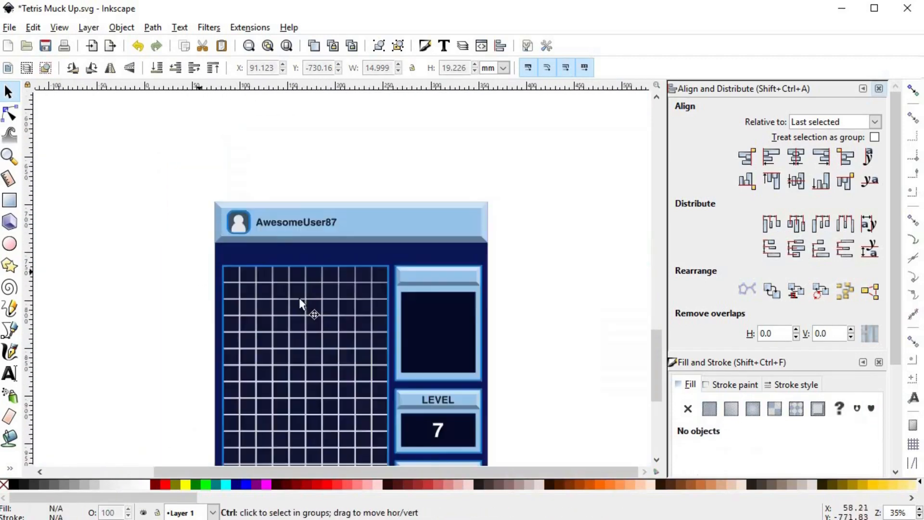
- Try a slightly darker gray fill on the avatar's silhouette
scroll(269, 234, up, 3)
click(197, 208)
scroll(197, 208, up, 2)
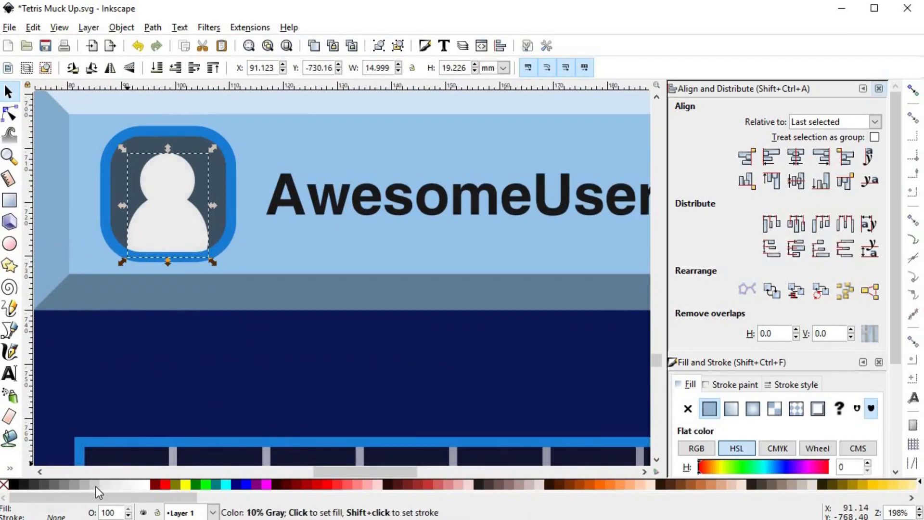
click(106, 486)
key(ctrl+z)
scroll(431, 128, down, 2)
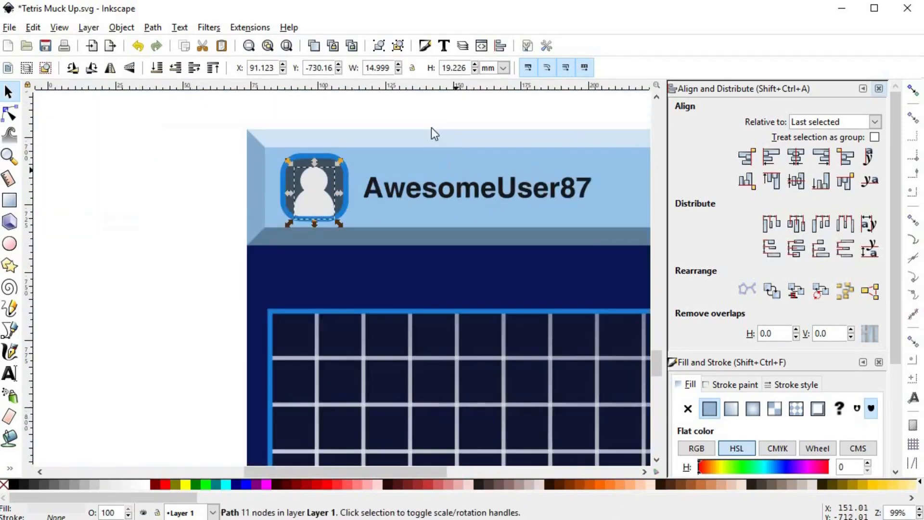
click(432, 129)
- Duplicate the LEVEL label into the empty heading of the uppermost side panel and change its text to NEXT PIECE
scroll(414, 215, down, 2)
click(454, 447)
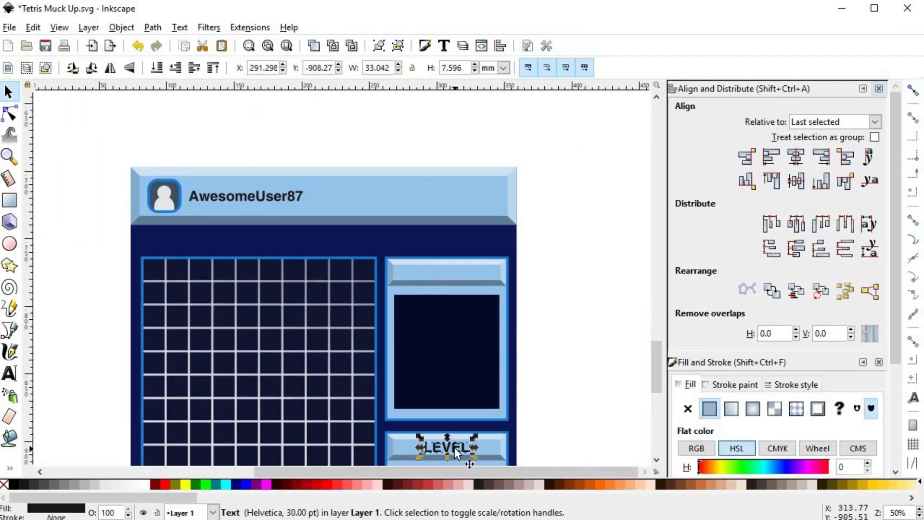
key(ctrl+d)
drag(454, 447, 455, 273)
click(12, 373)
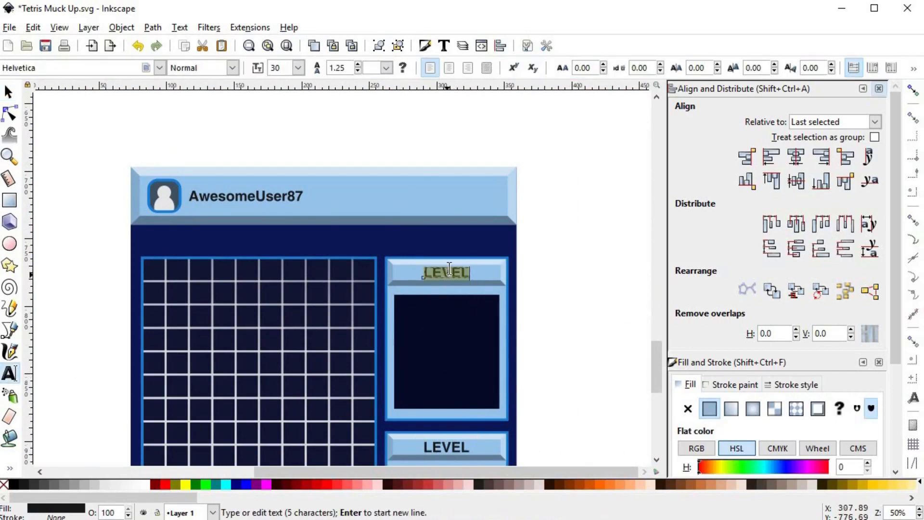
text(nex)
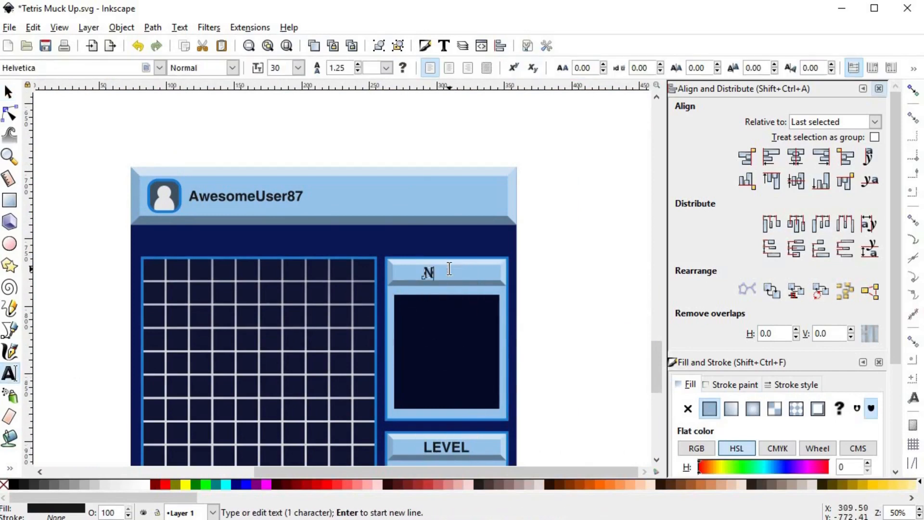
text(T PIECE)
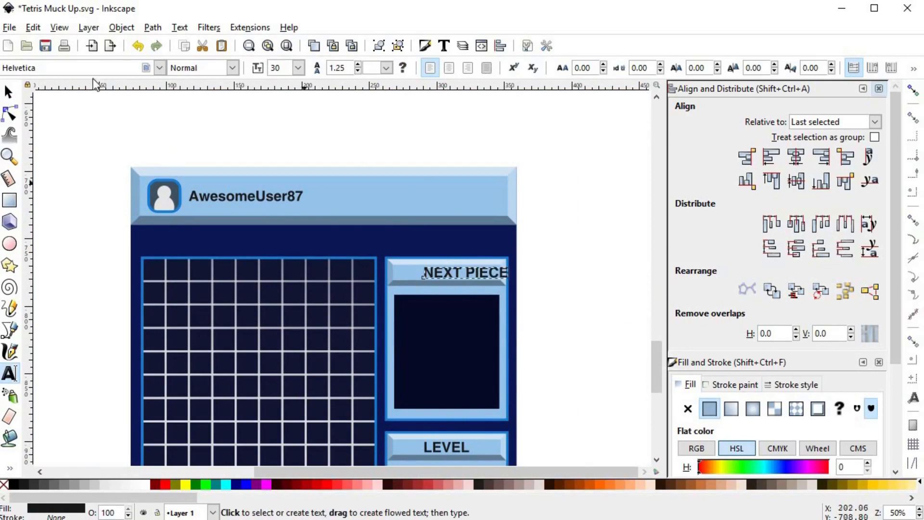
- Centre the NEXT PIECE label horizontally on its side panel and place it within the panel's heading strip
click(9, 91)
shift+click(403, 274)
click(797, 181)
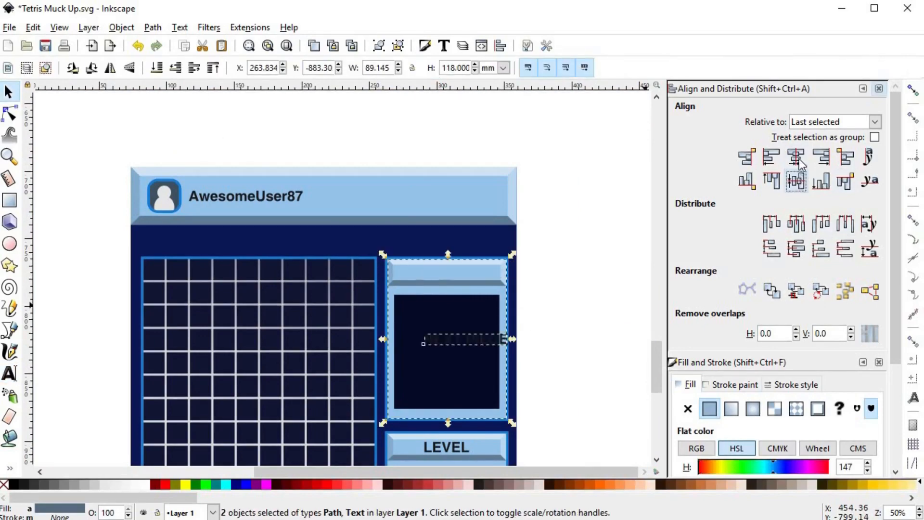
click(796, 157)
key(Escape)
click(461, 340)
scroll(450, 276, up, 3)
drag(459, 308, 457, 260)
scroll(483, 283, down, 4)
click(567, 359)
- Draw a narrow horizontal rectangle about 10 mm high in the header bar, above the NEXT PIECE panel
scroll(546, 316, down, 2)
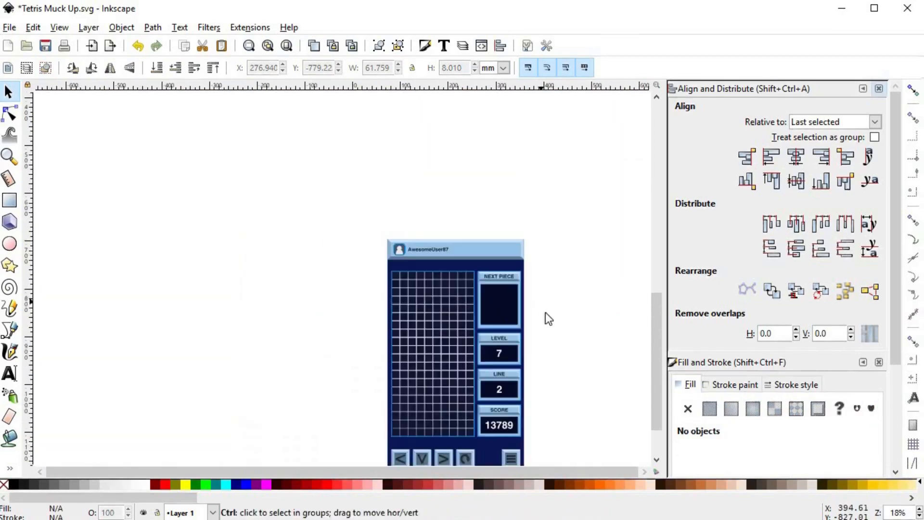
scroll(526, 296, up, 4)
scroll(462, 295, up, 4)
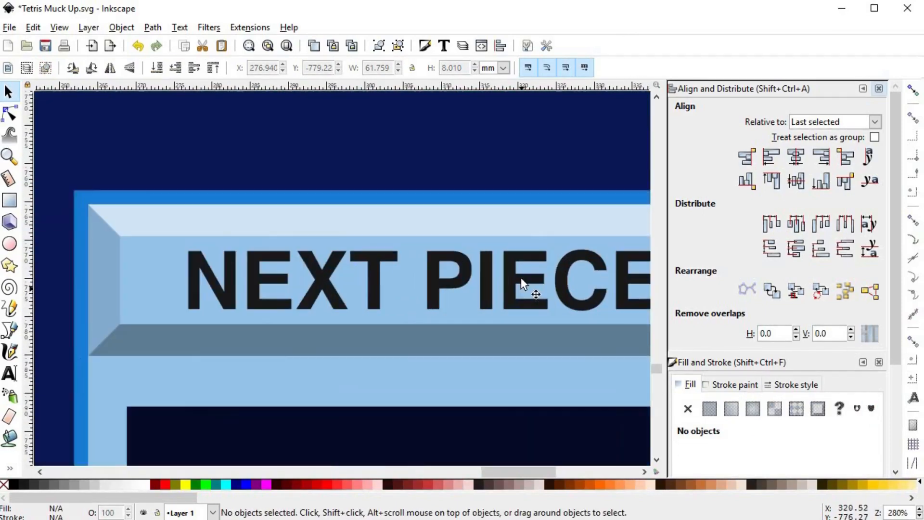
scroll(399, 284, down, 4)
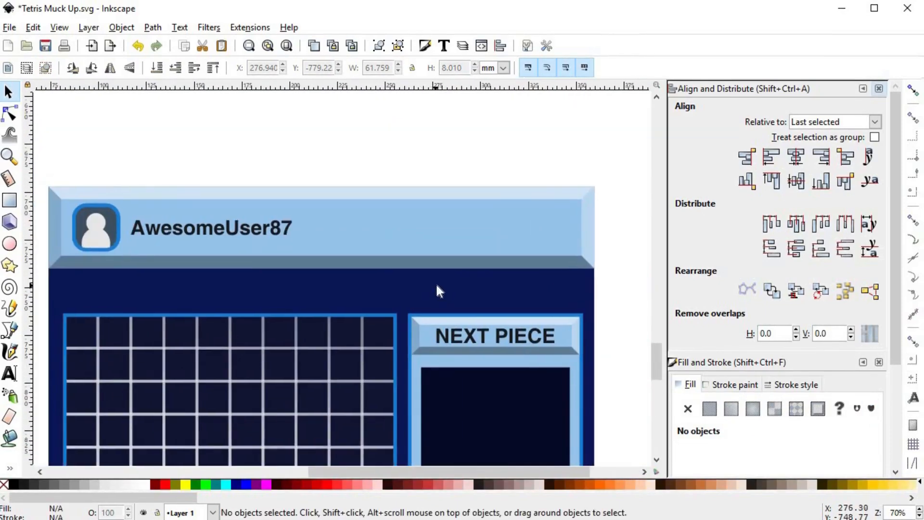
click(496, 345)
scroll(456, 234, up, 1)
key(r)
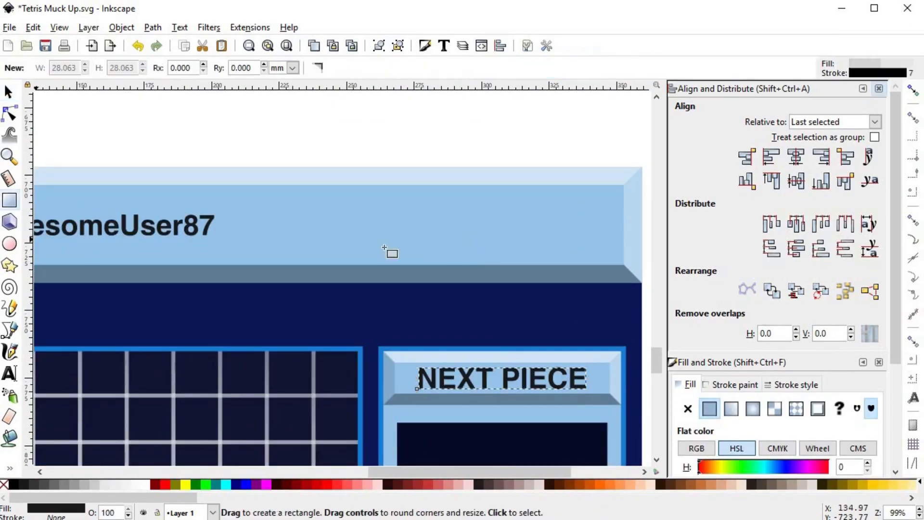
drag(399, 212, 550, 239)
- Duplicate the NEXT PIECE label into the header bar between the username and the rectangle, and change its text to LEVEL 4
key(s)
drag(481, 380, 307, 216)
key(t)
triple_click(335, 224)
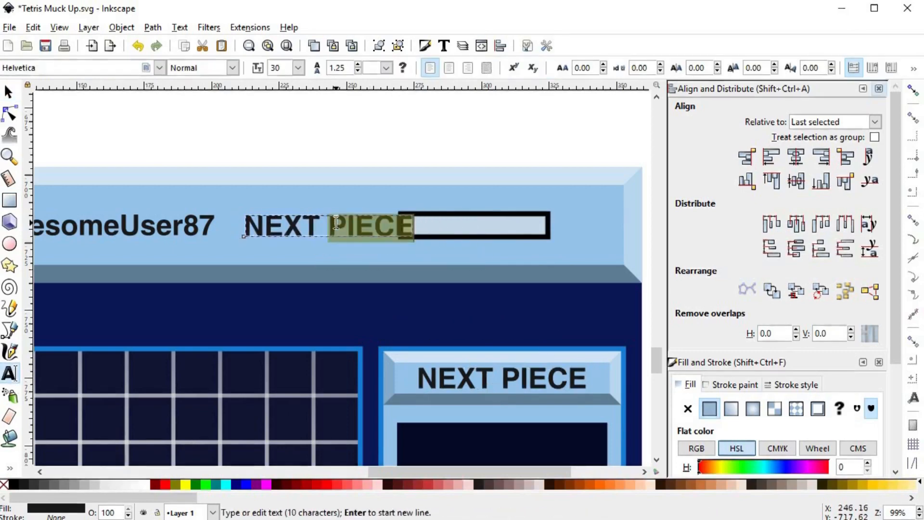
text(LEVEL 4)
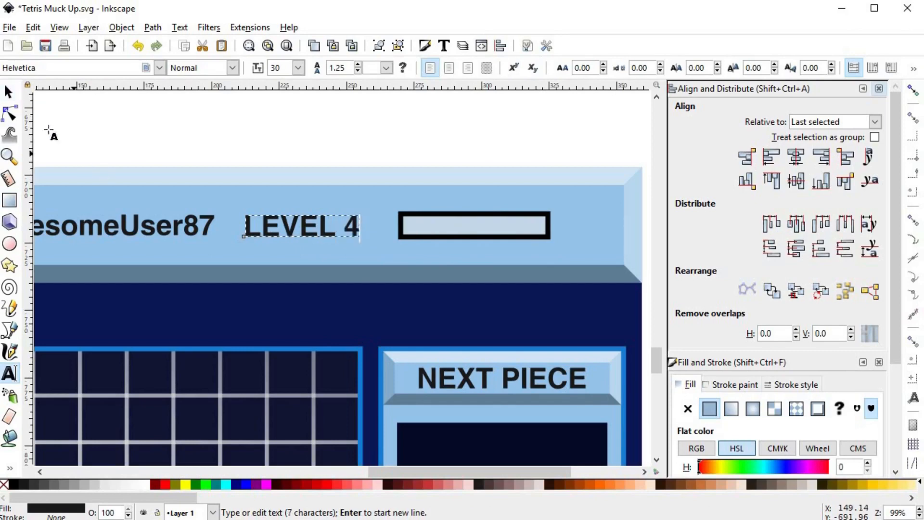
click(9, 92)
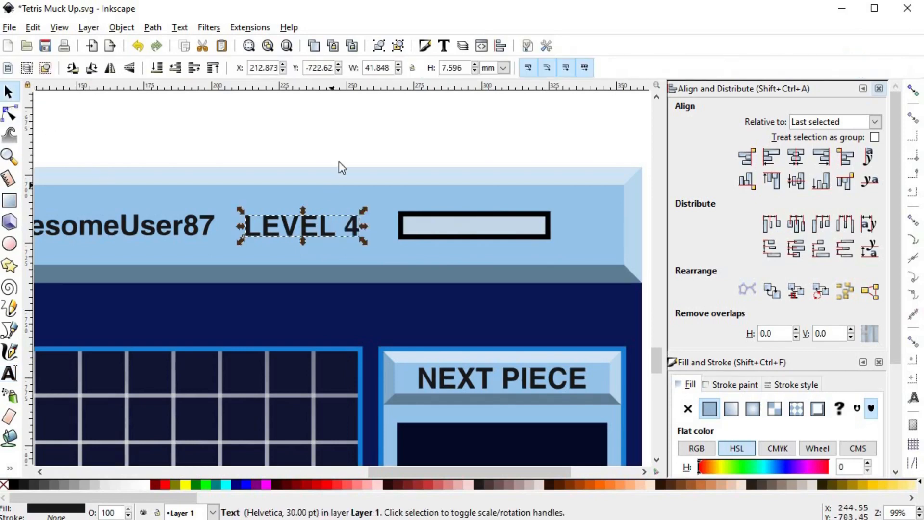
click(339, 159)
- Scale the AwesomeUser87 text down proportionally to about 61 mm wide
scroll(361, 210, down, 2)
scroll(223, 229, up, 2)
click(329, 208)
drag(351, 193, 329, 197)
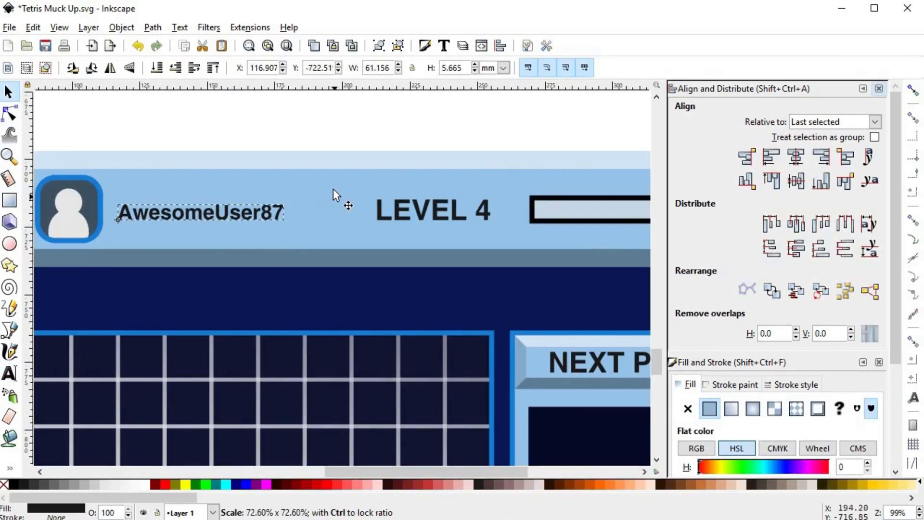
key(Escape)
- Centre the AwesomeUser87 text vertically on the header bar
scroll(314, 241, down, 3)
scroll(360, 229, up, 2)
scroll(360, 229, up, 1)
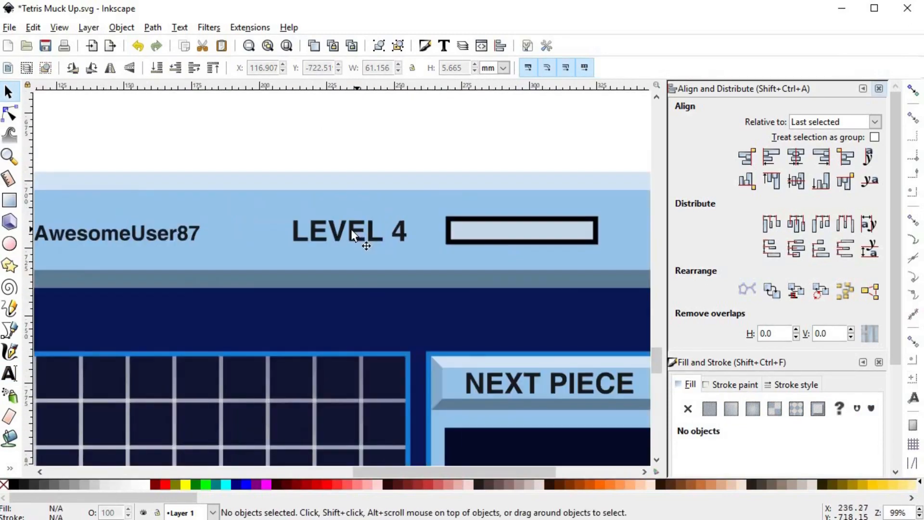
click(360, 233)
scroll(237, 264, down, 1)
click(209, 241)
shift+click(241, 241)
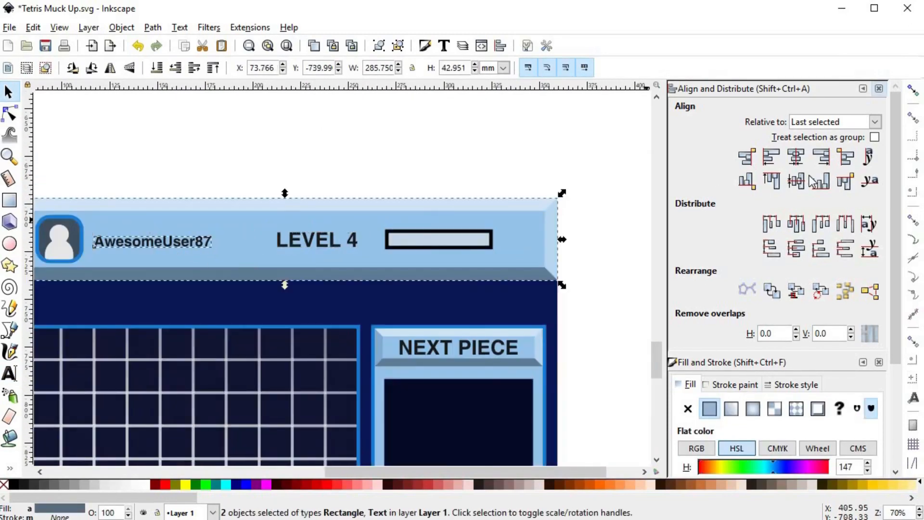
key(Escape)
- Centre the LEVEL 4 text and the narrow rectangle vertically on the header bar
click(354, 238)
shift+click(409, 240)
click(796, 181)
key(Escape)
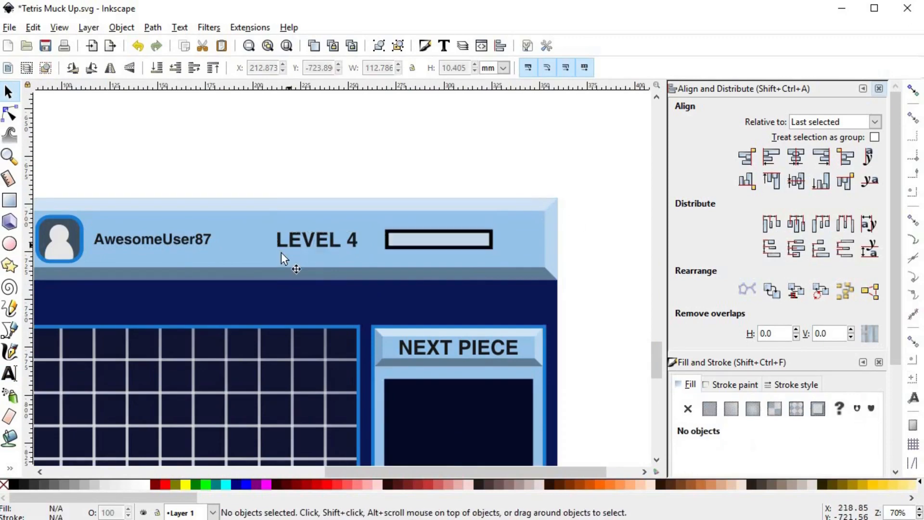
click(290, 245)
shift+click(520, 250)
click(797, 181)
click(544, 164)
click(488, 241)
shift+click(518, 243)
click(796, 181)
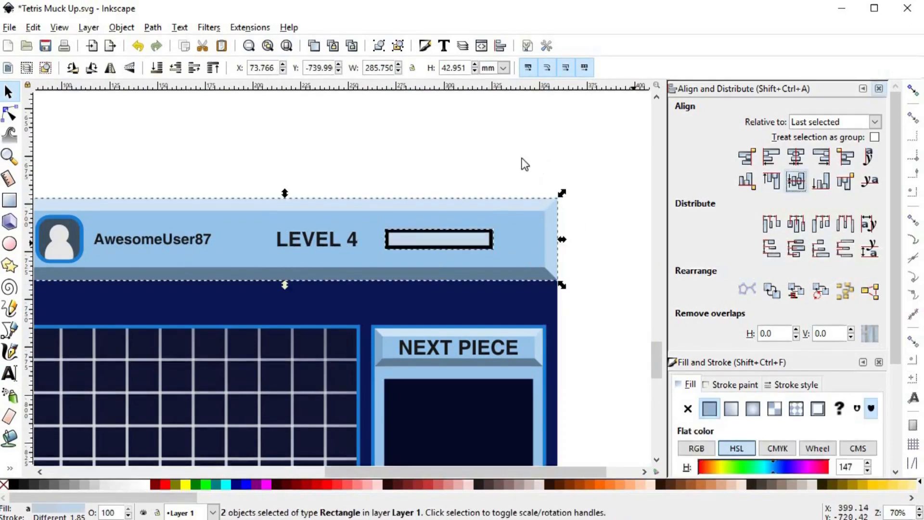
click(521, 161)
- Fully round the narrow rectangle's ends and extend it closer to LEVEL 4, making it about 64 mm wide
click(408, 247)
key(n)
scroll(479, 245, up, 1)
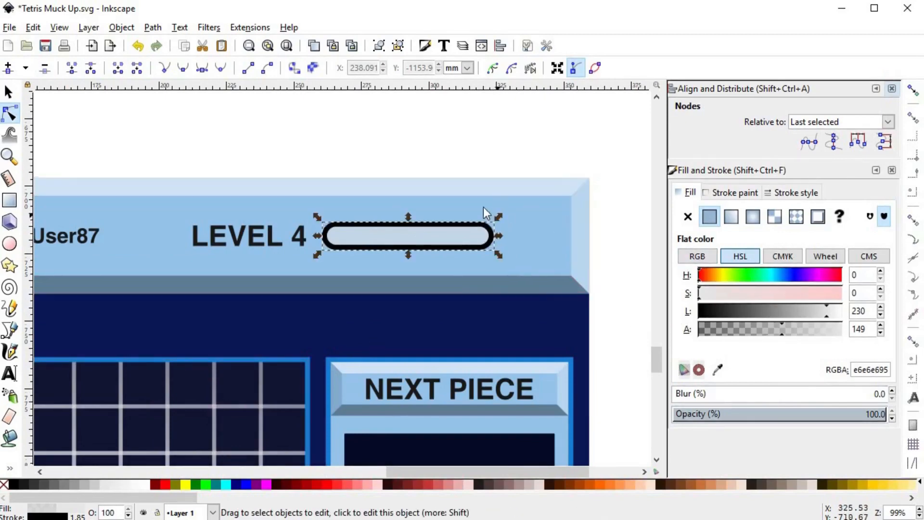
- Try filling the rounded bar with the dark navy sampled from the game background
key(d)
click(538, 284)
click(528, 266)
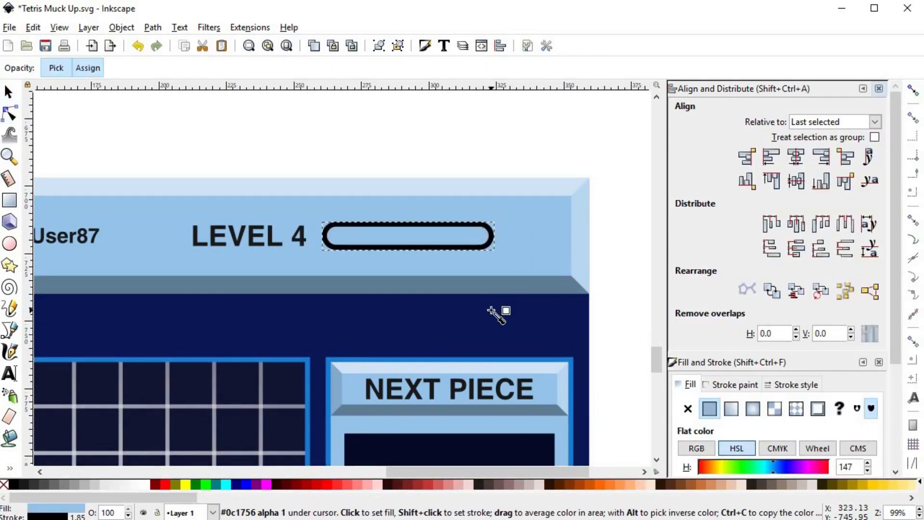
click(513, 308)
key(s)
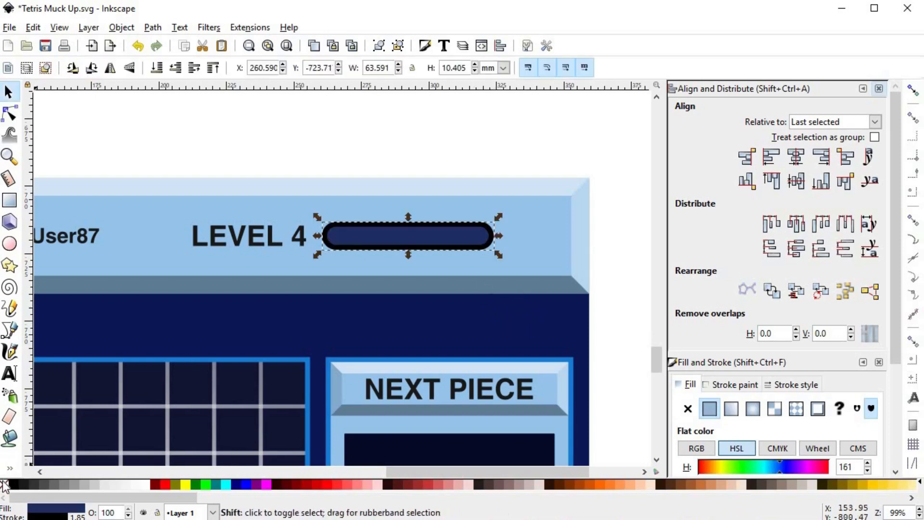
- Colour the rounded bar's outline with the bright blue sampled from the NEXT PIECE panel's border
key(d)
shift+click(578, 367)
key(s)
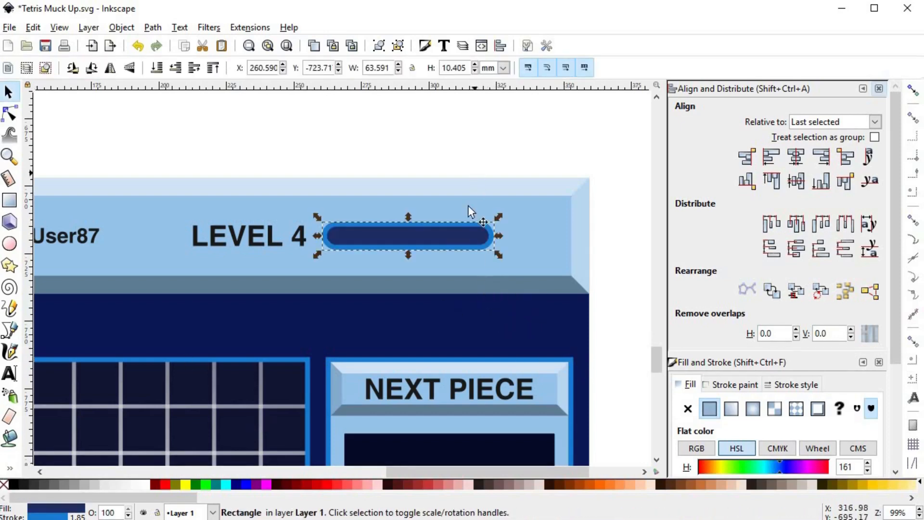
- Fill the rounded bar with the light blue sampled from the header bar
key(d)
click(525, 239)
key(s)
scroll(412, 242, up, 1)
scroll(412, 244, down, 3)
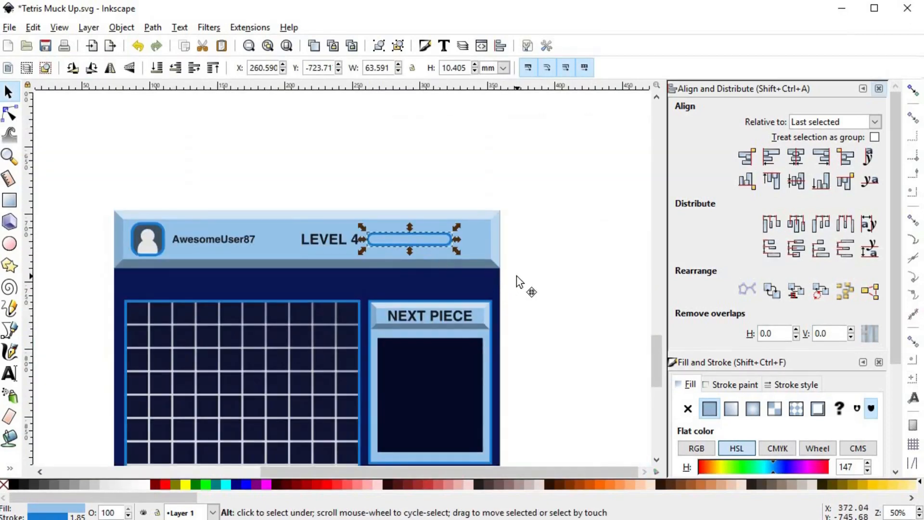
scroll(518, 278, up, 2)
key(Escape)
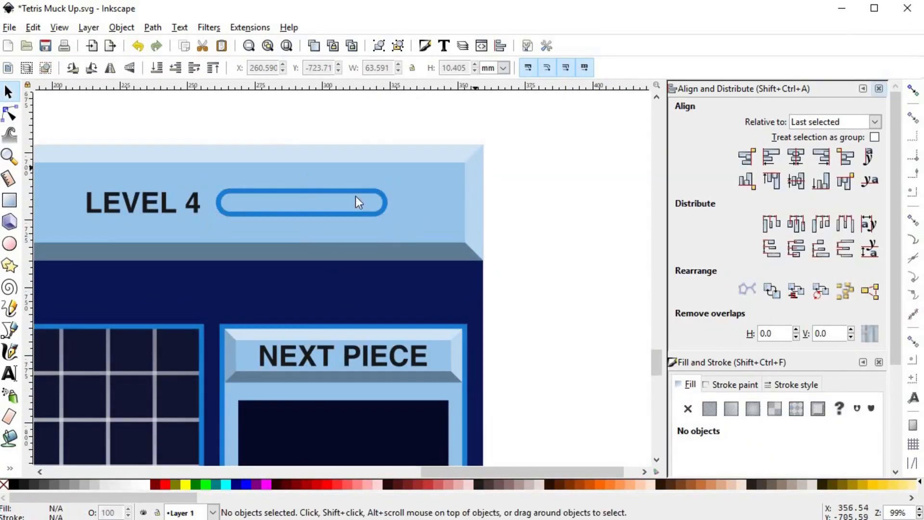
- Extend the far end of the rounded bar beside LEVEL 4, making the bar about 69 mm wide
scroll(383, 229, down, 2)
scroll(383, 229, up, 2)
scroll(432, 235, up, 1)
drag(433, 211, 340, 224)
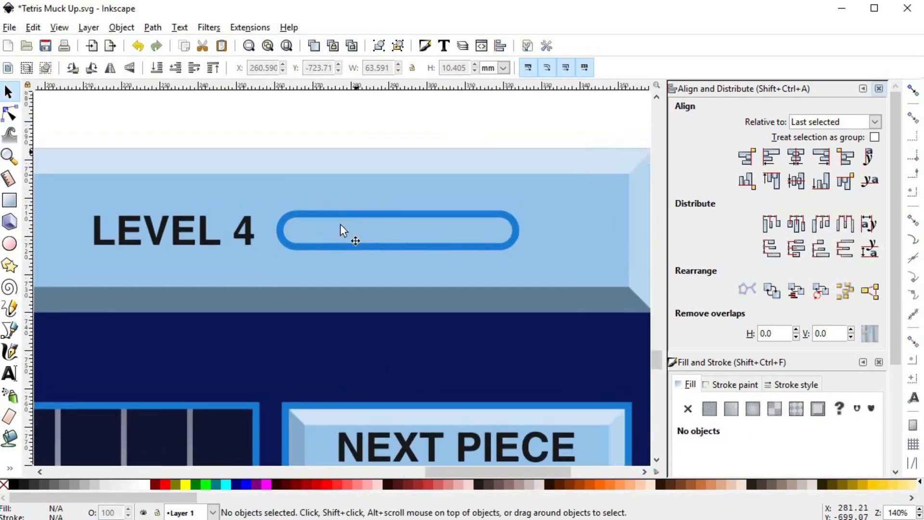
click(429, 219)
key(n)
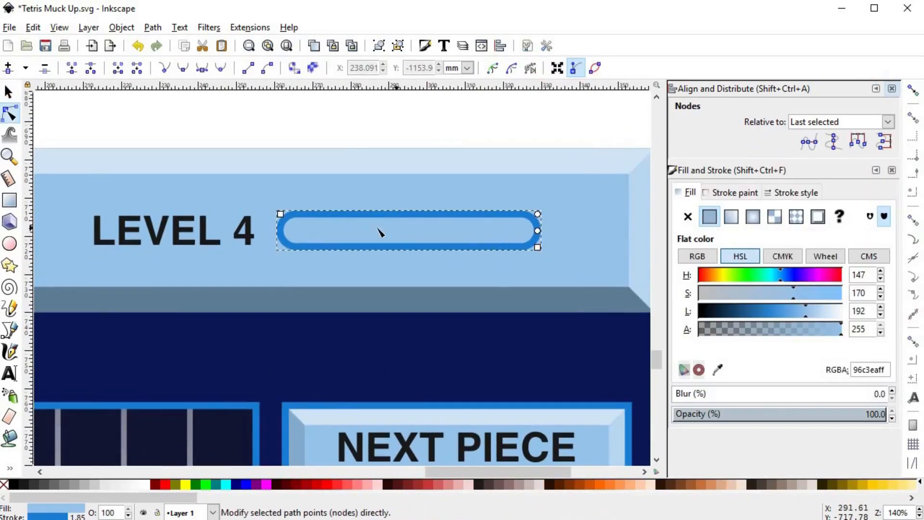
key(s)
key(d)
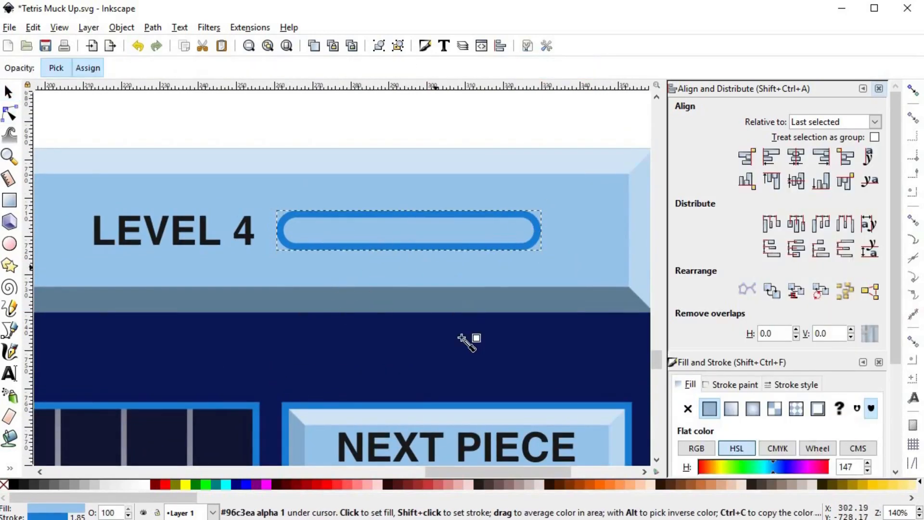
- Fill the rounded bar with a mid blue, setting saturation to 112 and lightness to 125 (HSL)
key(s)
scroll(895, 324, down, 3)
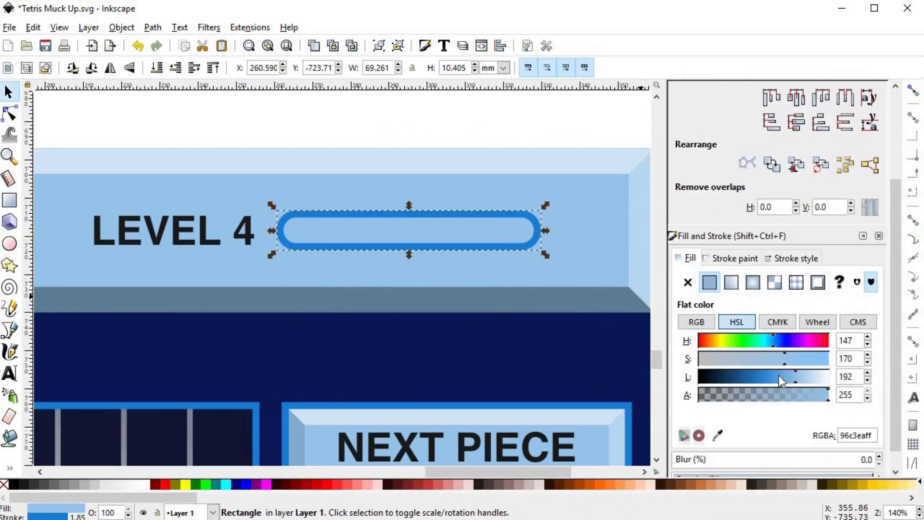
click(778, 376)
click(777, 358)
click(775, 358)
click(761, 376)
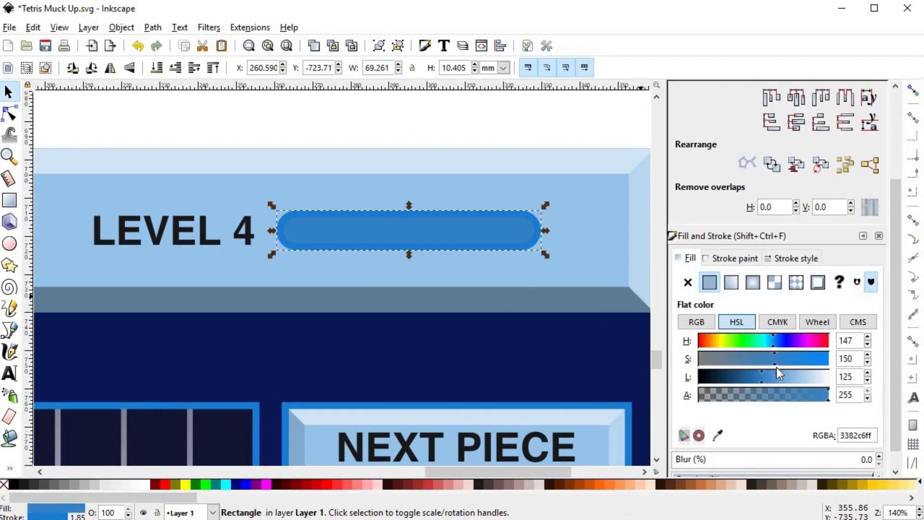
click(756, 358)
- Remove the outline from the rounded bar
shift+click(7, 487)
key(Escape)
scroll(348, 241, down, 3)
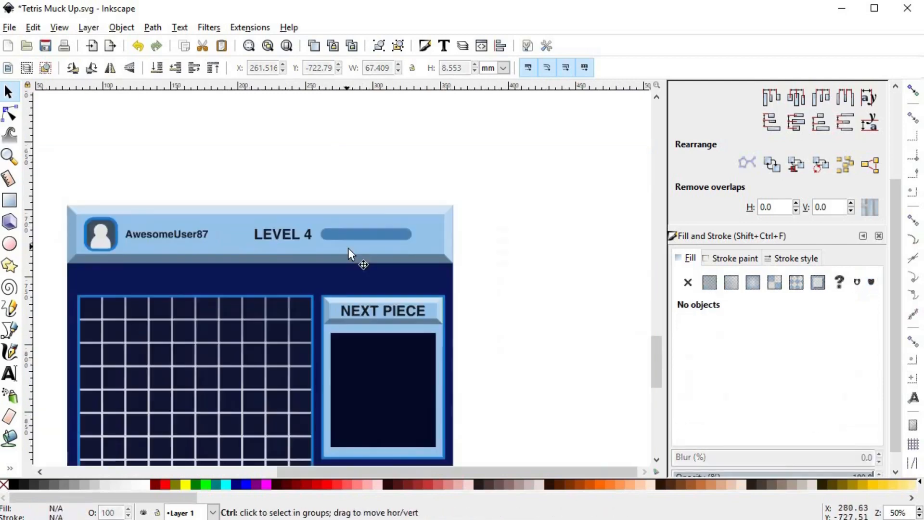
scroll(357, 248, up, 2)
scroll(360, 252, up, 2)
click(366, 248)
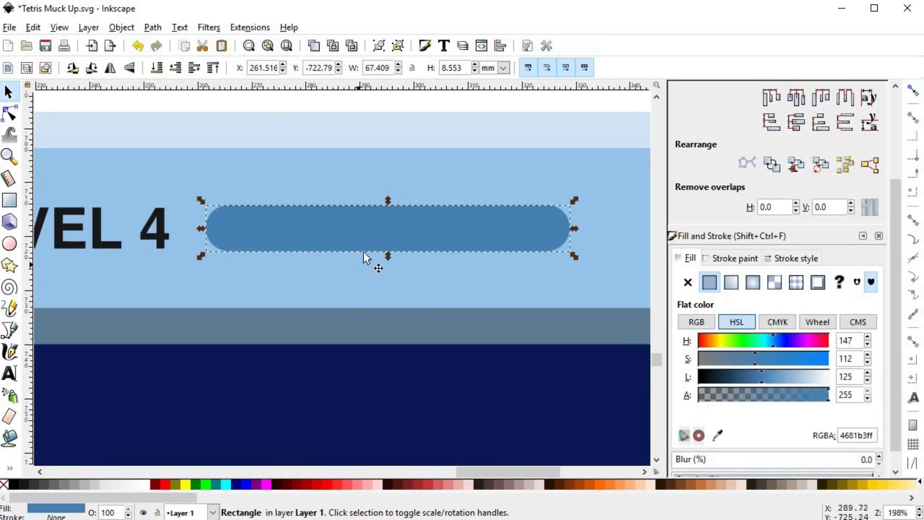
scroll(451, 253, down, 6)
key(Escape)
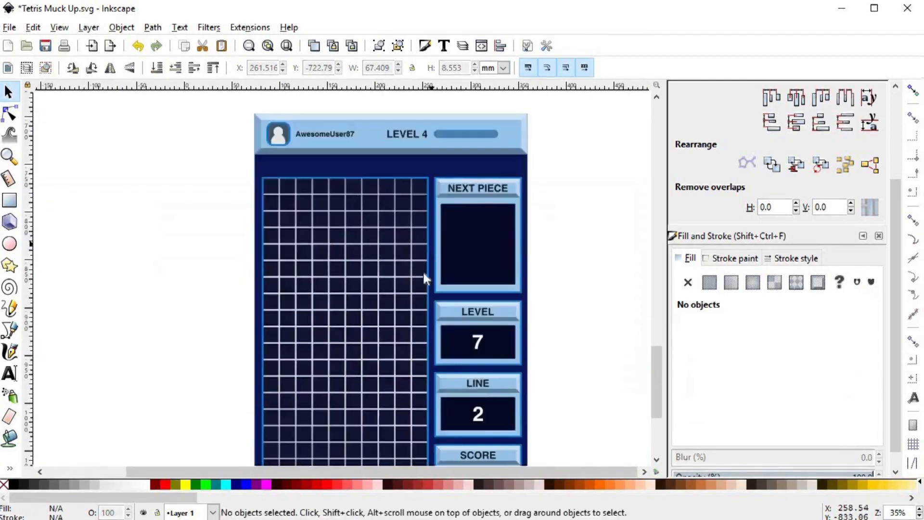
- Duplicate the rounded bar and shorten the copy to about 22 mm, keeping it at the end nearest LEVEL 4
scroll(476, 143, up, 6)
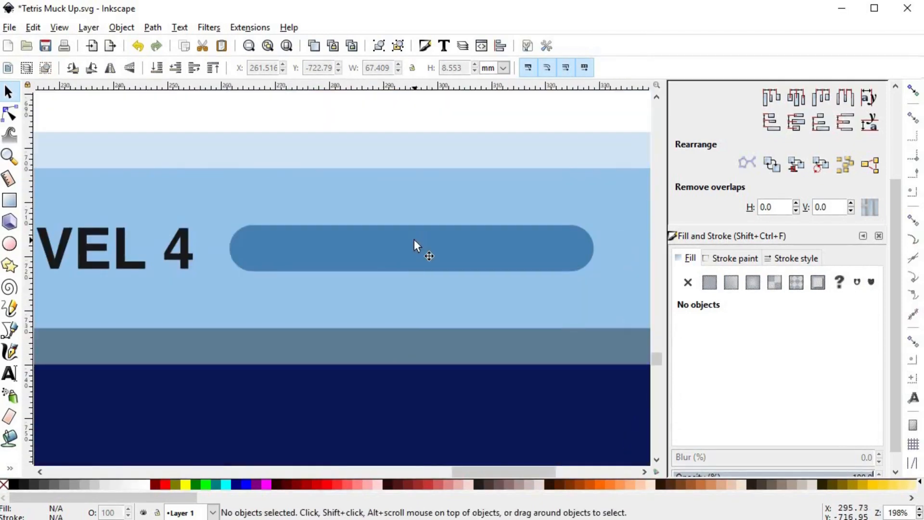
click(414, 246)
drag(422, 262, 351, 258)
key(n)
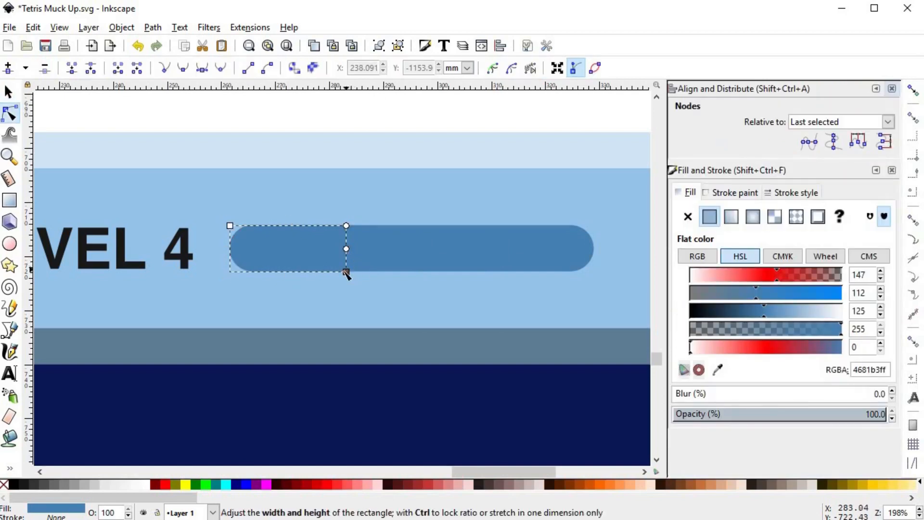
key(s)
key(d)
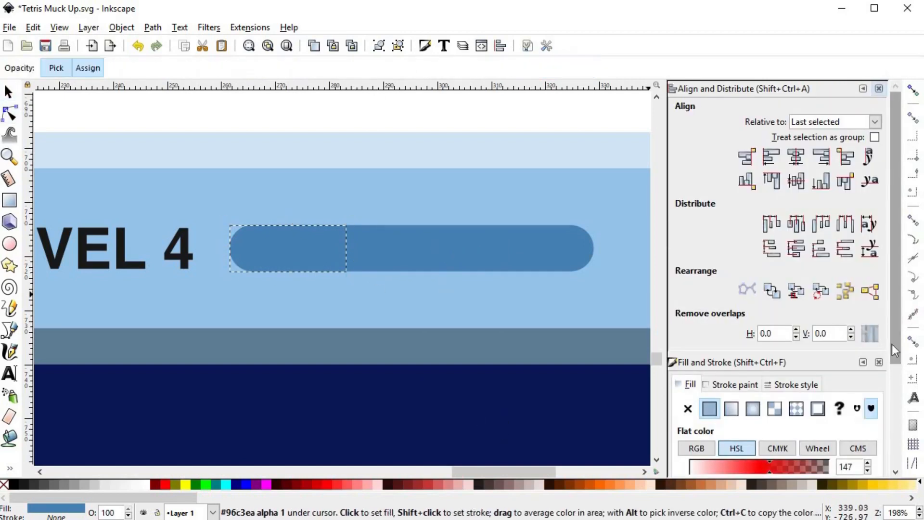
- Fill the short progress segment with a dark blue, setting saturation to 163 and lightness to 68 (18476fff)
scroll(892, 345, down, 5)
click(728, 358)
drag(744, 347, 791, 341)
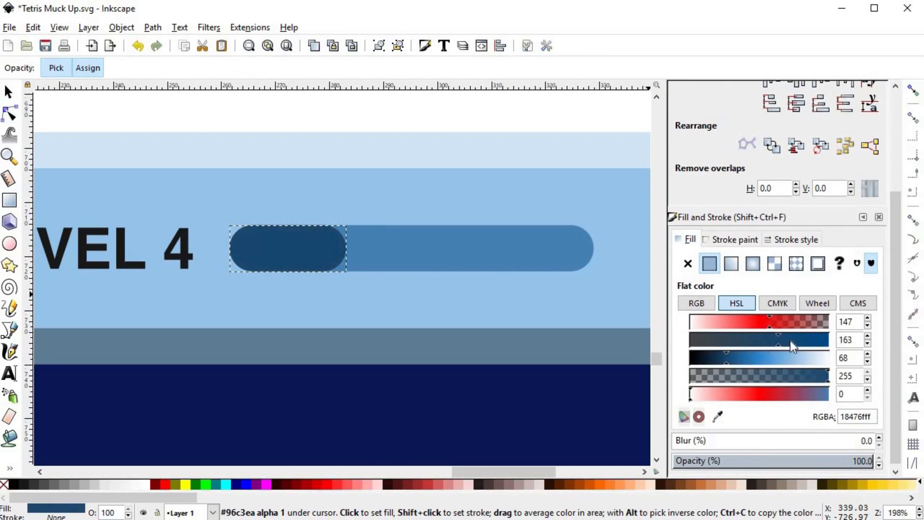
key(s)
click(155, 129)
scroll(355, 284, down, 3)
scroll(354, 285, up, 3)
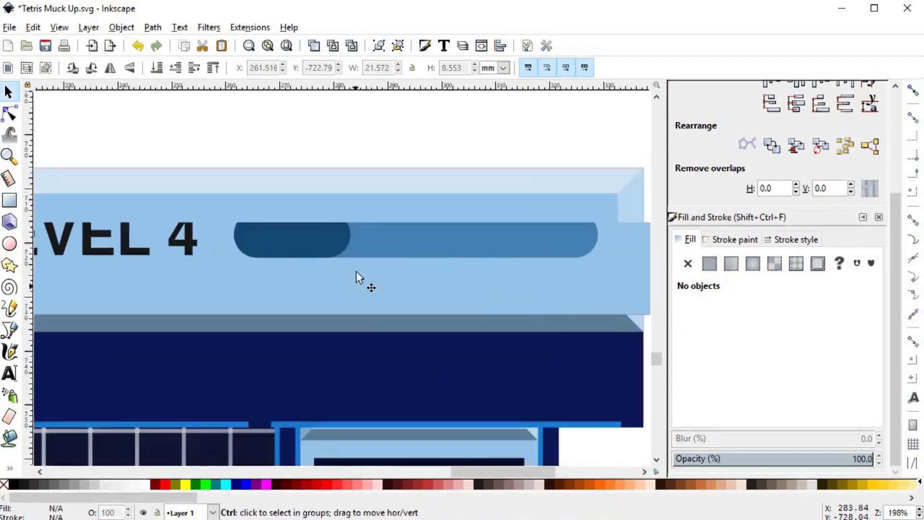
- Lighten the long bar's fill slightly by raising its lightness to 129
click(385, 245)
click(750, 358)
drag(750, 357, 761, 359)
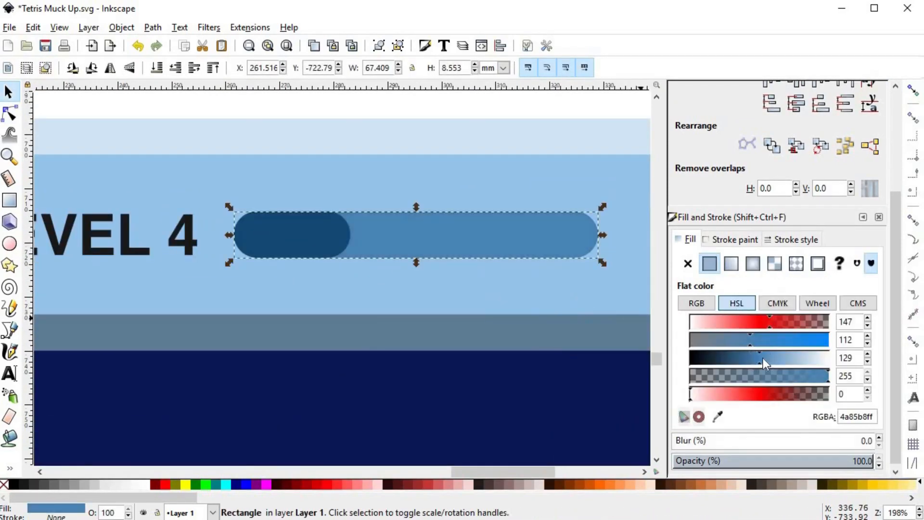
key(Escape)
- Duplicate the long bar, offset one copy slightly downward, and intersect it with another copy of the bar
click(404, 226)
scroll(409, 249, up, 1)
drag(570, 182, 459, 204)
key(ctrl+d)
drag(319, 243, 319, 253)
click(354, 221)
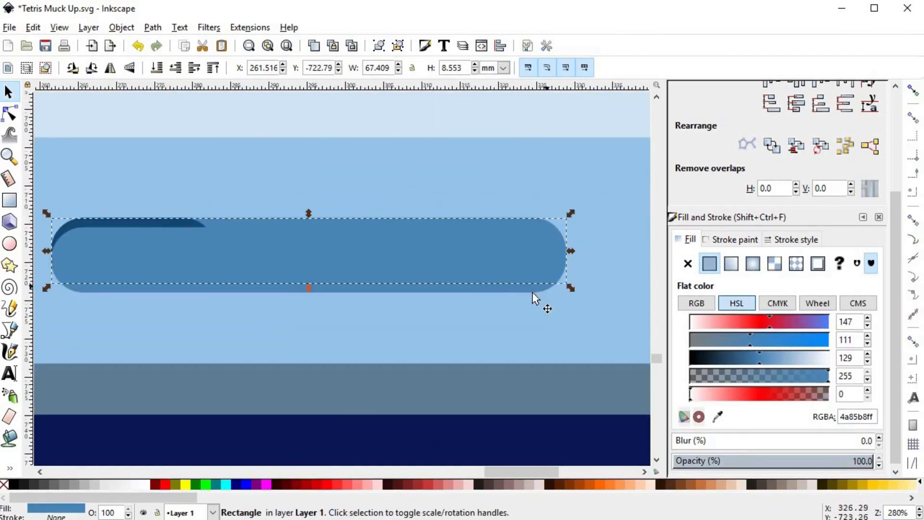
key(ctrl+d)
shift+click(524, 290)
key(ctrl+*)
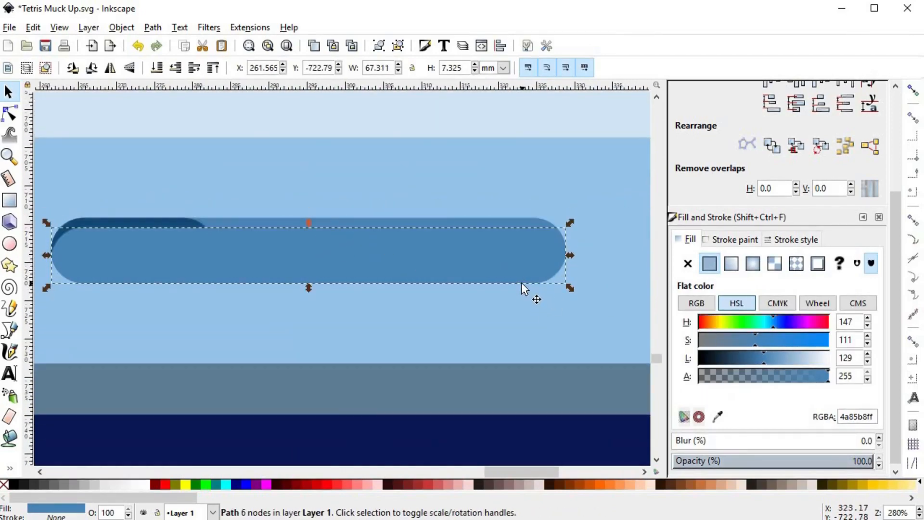
- Try moving the intersected shape up to the bar's upper edge, and undo the move
drag(319, 246, 319, 237)
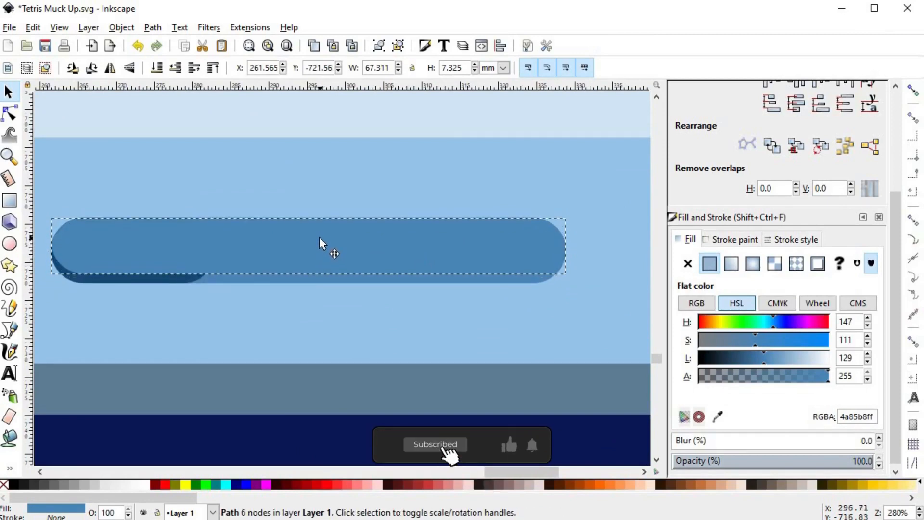
key(ctrl+z)
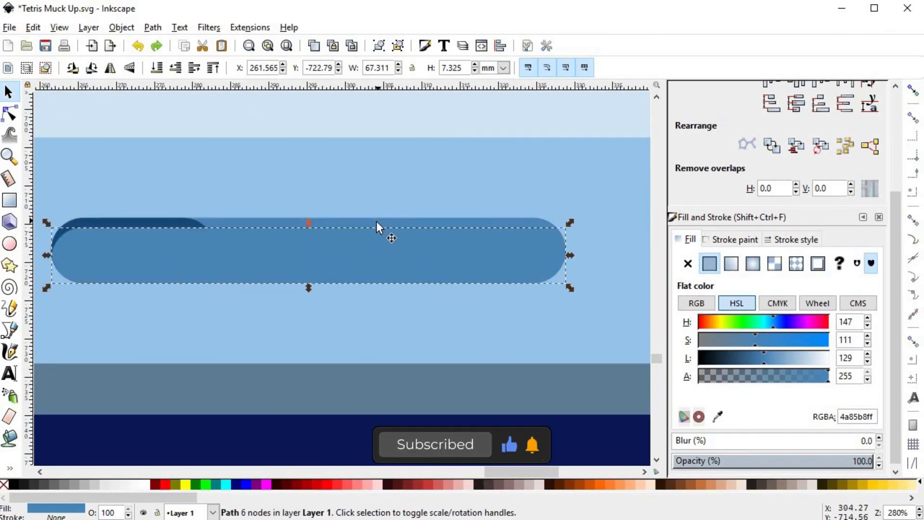
key(ctrl+z)
key(ctrl+z)
key(ctrl+z)
- Subtract the intersected shape from the long bar's copy to leave a thin crescent along the bar's upper edge
click(401, 273)
shift+click(400, 273)
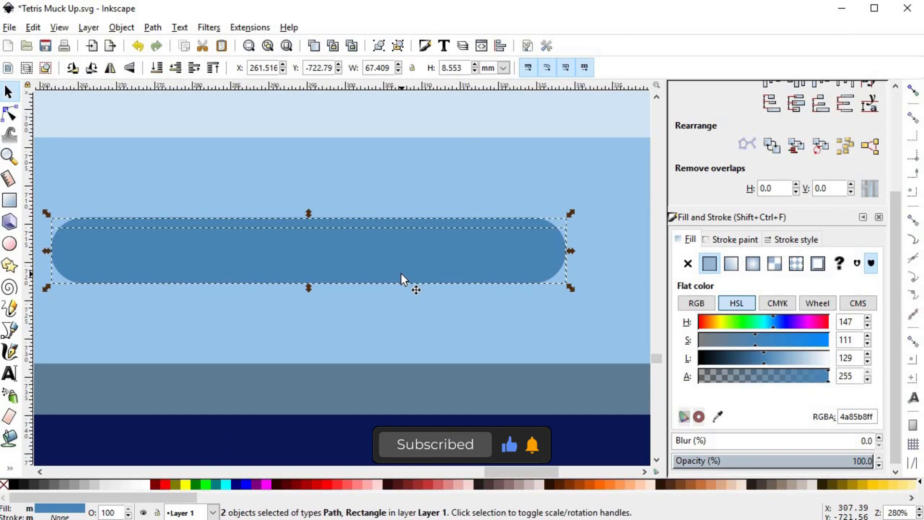
key(ctrl+*)
- Fill the crescent along the bar's upper edge with black and set its alpha to 58
click(13, 485)
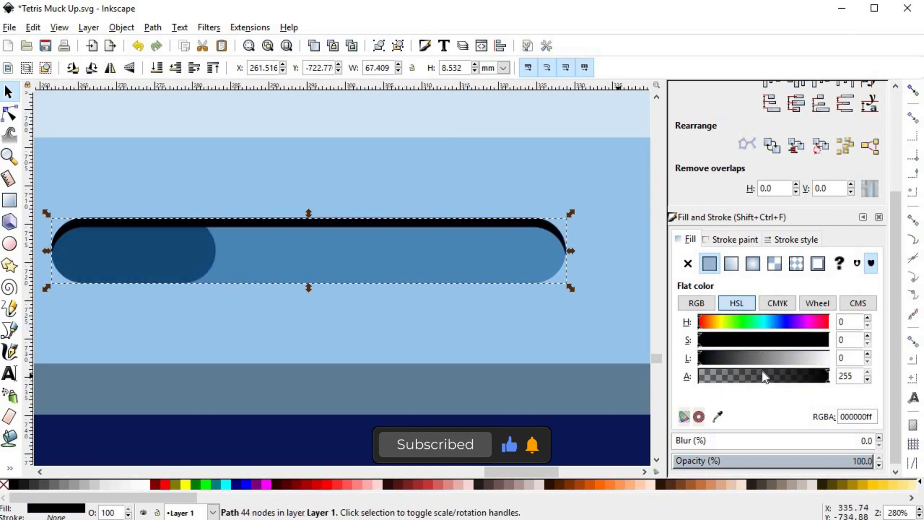
drag(761, 376, 744, 377)
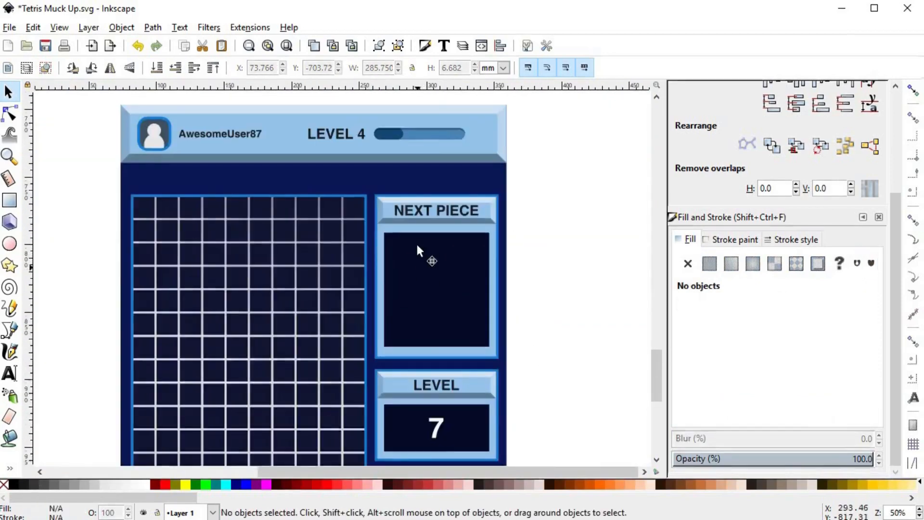
scroll(427, 128, up, 4)
click(453, 135)
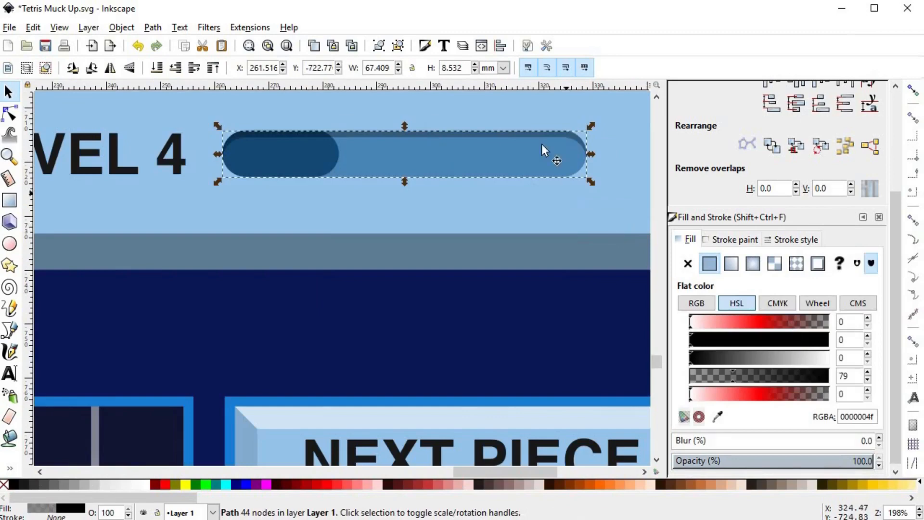
click(728, 377)
- Flip a copy of the shadow crescent vertically and fill it with white at alpha 99
drag(475, 158, 434, 251)
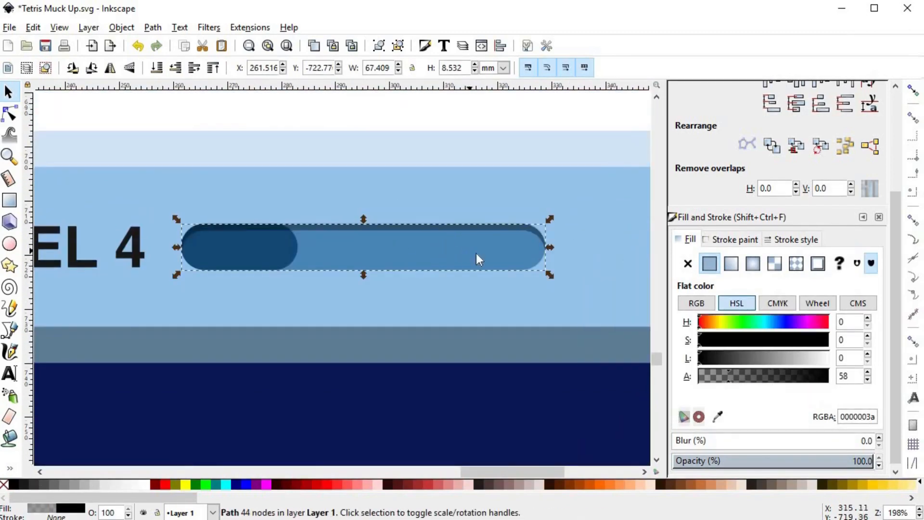
key(v)
drag(787, 359, 832, 359)
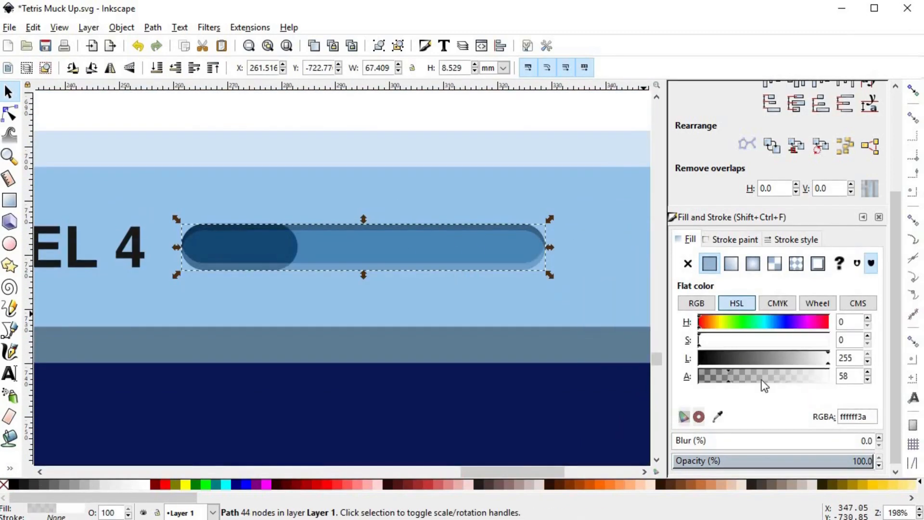
drag(761, 378, 748, 376)
- Shift the white crescent down so that it sits just below the progress bar's lower edge
ctrl+scroll(236, 239, up, 2)
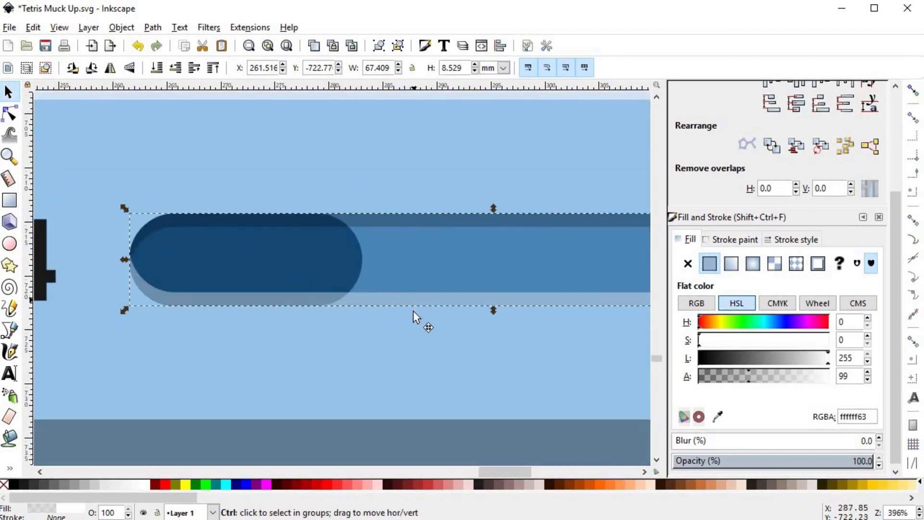
ctrl+scroll(413, 314, down, 2)
ctrl+scroll(497, 330, up, 2)
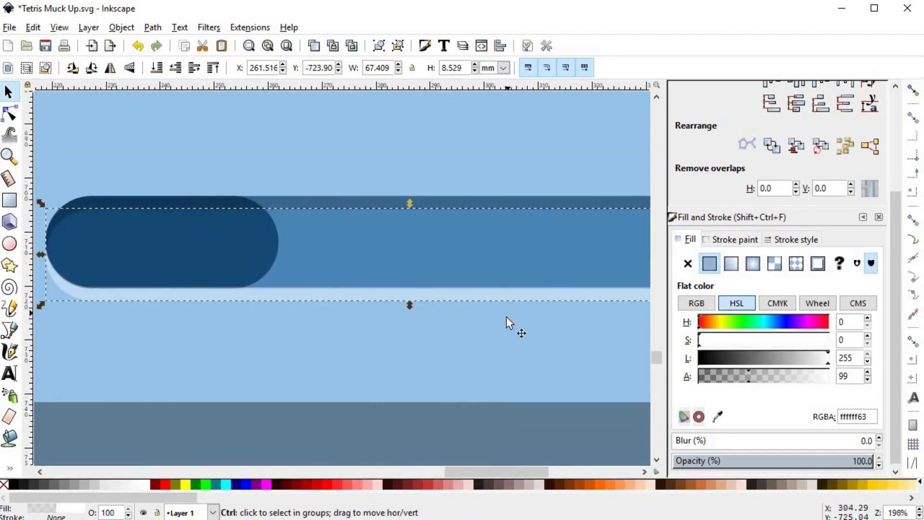
ctrl+scroll(507, 316, down, 7)
- Try raising the white crescent's alpha to 136 and check the whole mock-up
key(Escape)
ctrl+scroll(467, 324, up, 4)
click(520, 284)
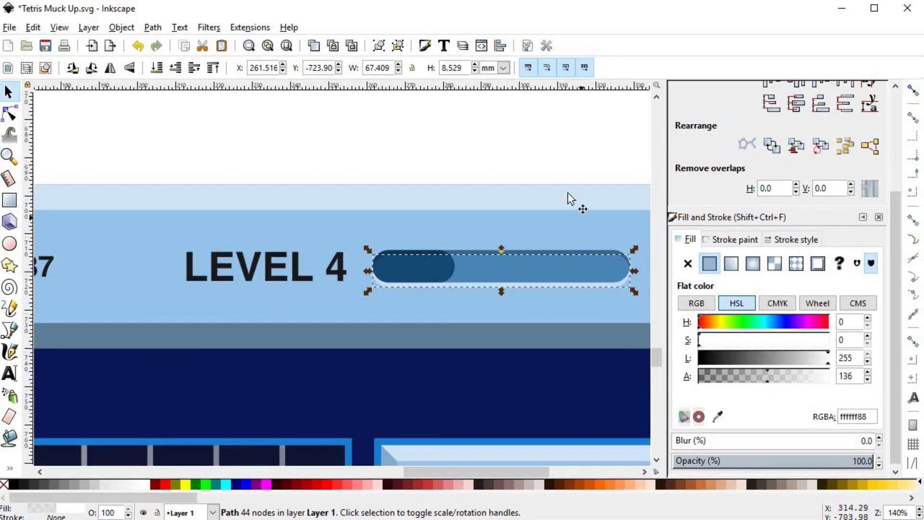
ctrl+scroll(398, 250, down, 5)
key(Escape)
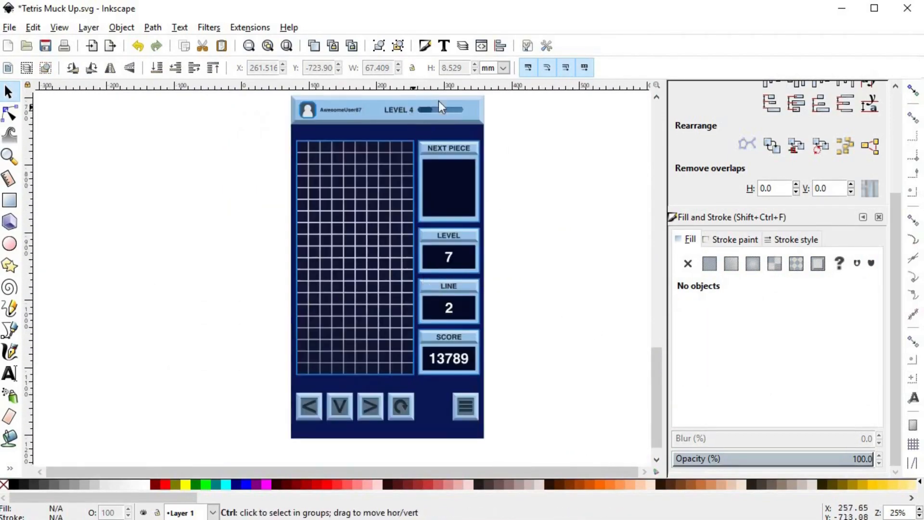
- Set the alpha of the white crescent under the progress bar to 99
ctrl+scroll(438, 103, up, 7)
click(505, 208)
drag(758, 377, 747, 380)
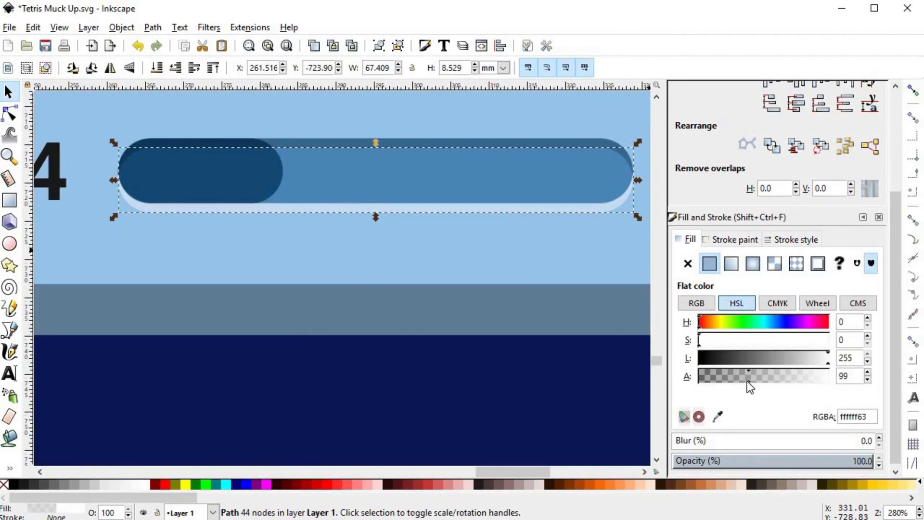
key(minus)
key(minus)
key(minus)
key(Escape)
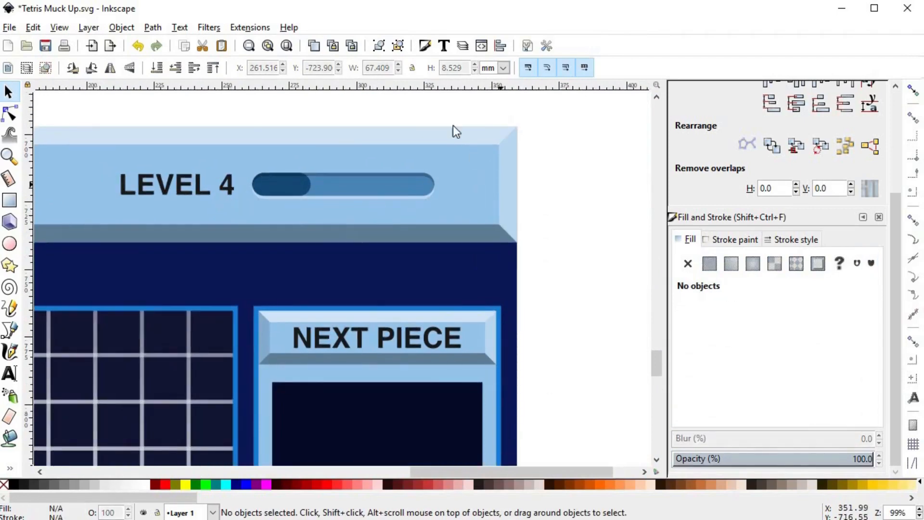
- Group the four progress bar parts and scale the group down proportionally to about 56 mm wide
drag(453, 115, 247, 213)
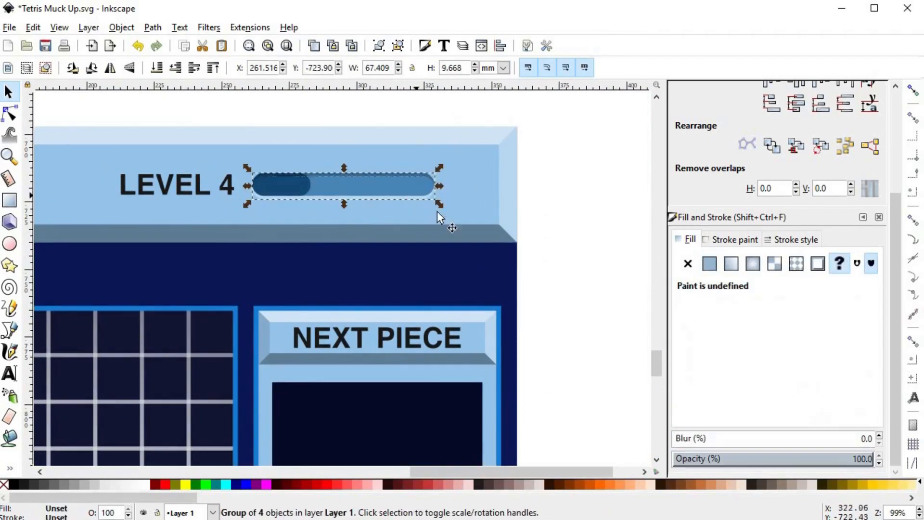
scroll(437, 211, up, 1)
drag(441, 206, 399, 193)
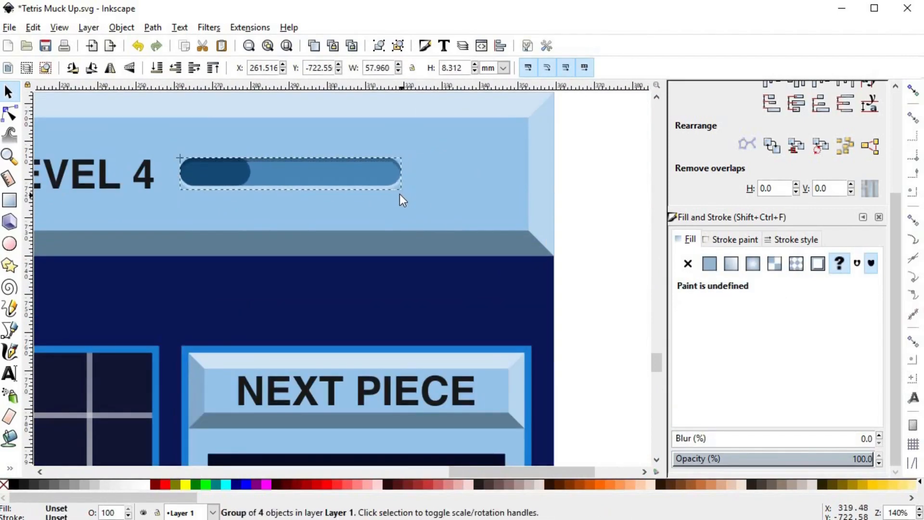
- Align the progress bar group with the LEVEL 4 label along a common horizontal centre line
shift+click(112, 175)
scroll(784, 200, up, 3)
key(Escape)
scroll(268, 206, down, 1)
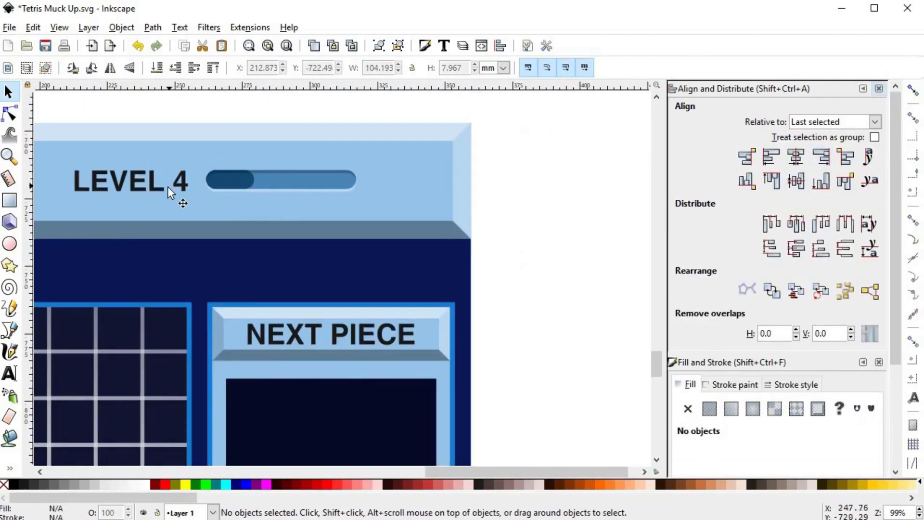
scroll(277, 204, left, 5)
scroll(293, 207, up, 1)
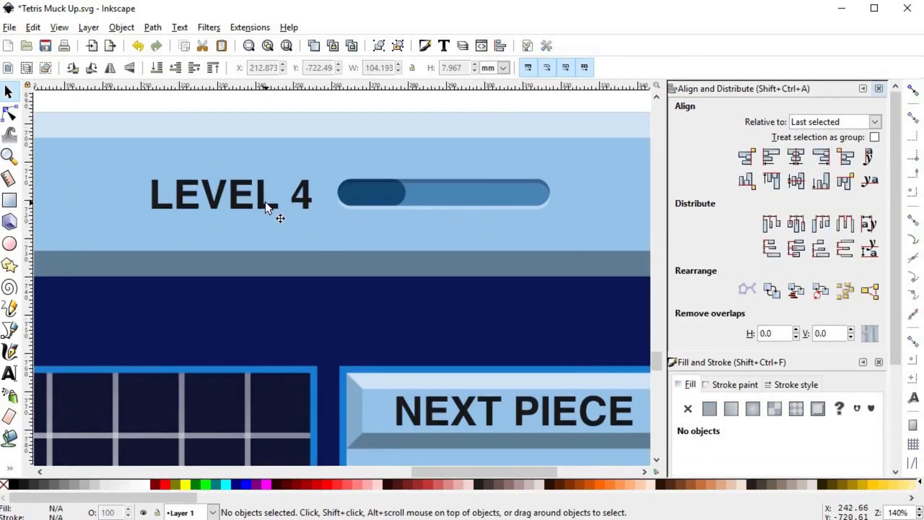
scroll(486, 214, right, 3)
scroll(479, 250, down, 5)
scroll(285, 160, up, 3)
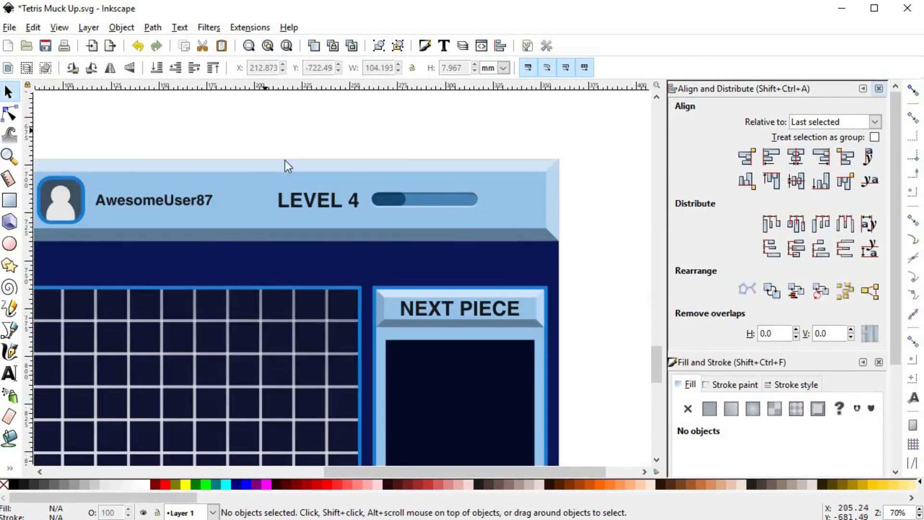
- Move the LEVEL 4 label and progress bar together to the far right end of the header
drag(261, 127, 491, 231)
drag(451, 200, 506, 207)
click(611, 288)
scroll(605, 301, down, 4)
key(space)
scroll(455, 224, up, 1)
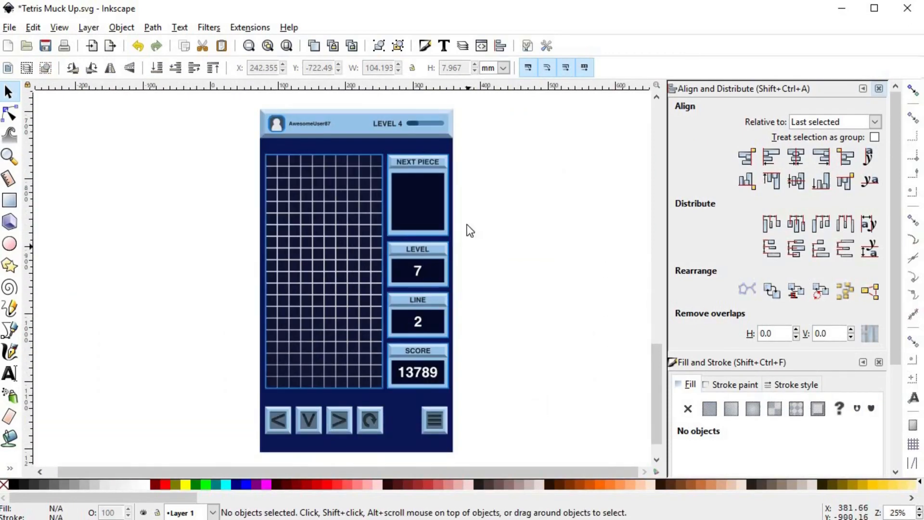
- Shift the LEVEL 4 label and progress bar back left to leave room at the header's right end
key(space)
scroll(449, 215, up, 3)
drag(317, 131, 563, 243)
drag(535, 212, 500, 212)
click(626, 231)
- Draw an ellipse about 14 mm high right of the header and apply yellow #FFD42A as its fill
drag(631, 231, 369, 187)
scroll(626, 229, up, 2)
key(e)
click(885, 481)
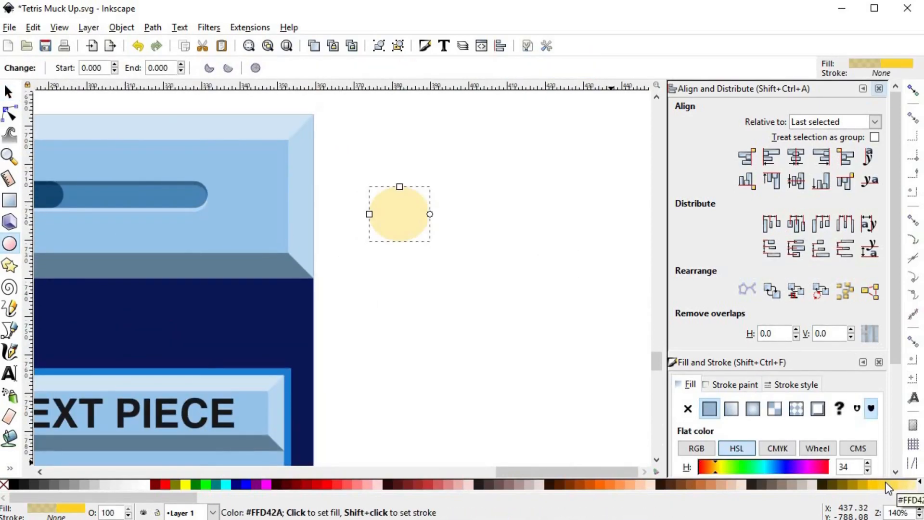
- Change the ellipse's fill to fully opaque gold e0b50eff and narrow the shape to about 12.3 mm wide
scroll(899, 441, down, 5)
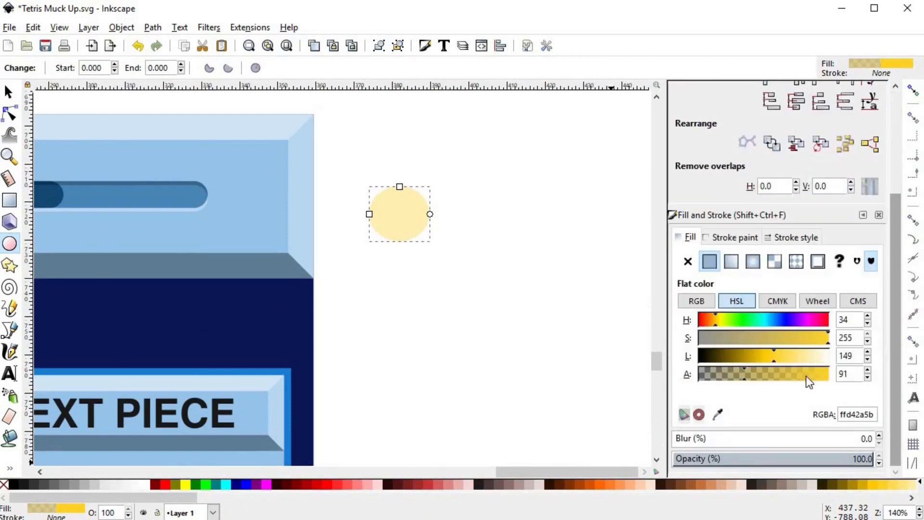
click(782, 357)
click(811, 339)
click(826, 337)
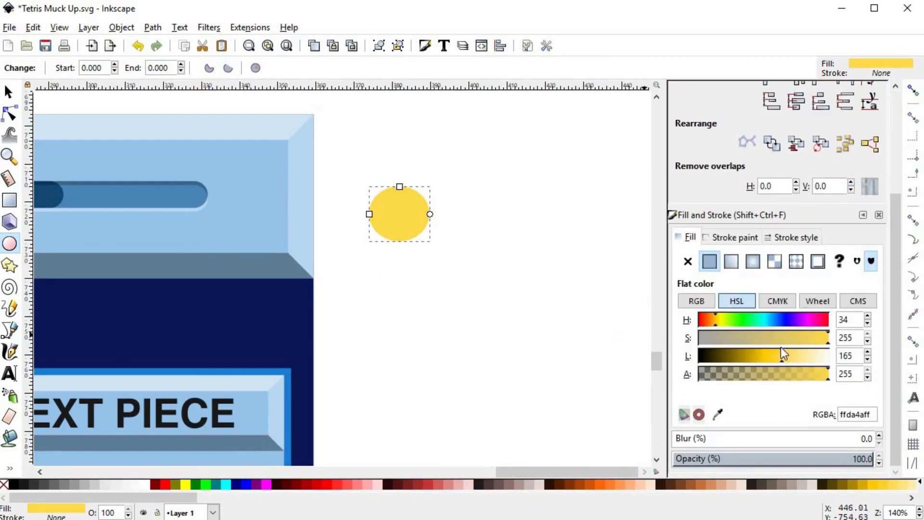
drag(779, 359, 759, 360)
drag(825, 342, 813, 342)
key(s)
drag(434, 214, 405, 199)
- Duplicate the gold ellipse slightly to the right, fill the copy dark gold 886f0eff and place it behind as the coin's edge
scroll(396, 204, up, 1)
key(ctrl+d)
click(738, 357)
drag(813, 341, 801, 342)
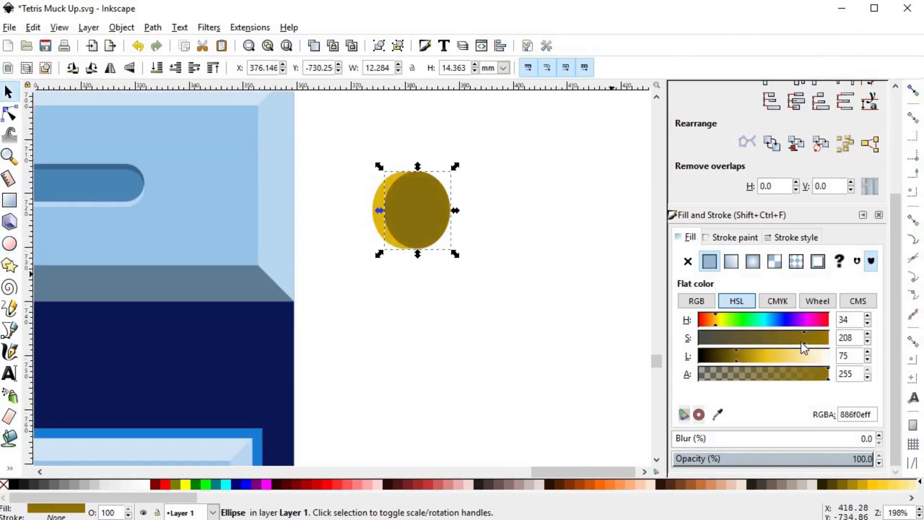
click(157, 68)
click(458, 227)
scroll(334, 217, up, 2)
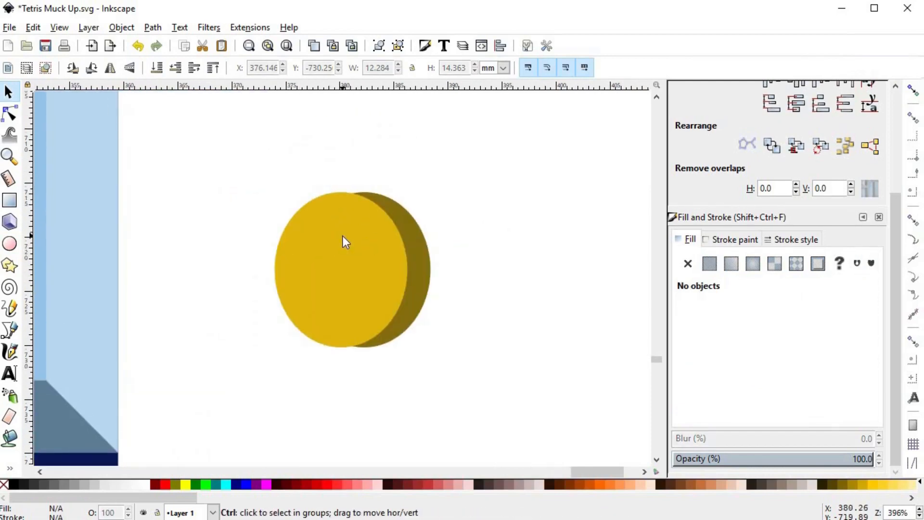
- Add the text "$" in 30 pt Helvetica on the coin's front face
scroll(342, 235, down, 3)
scroll(354, 264, up, 2)
key(t)
click(346, 277)
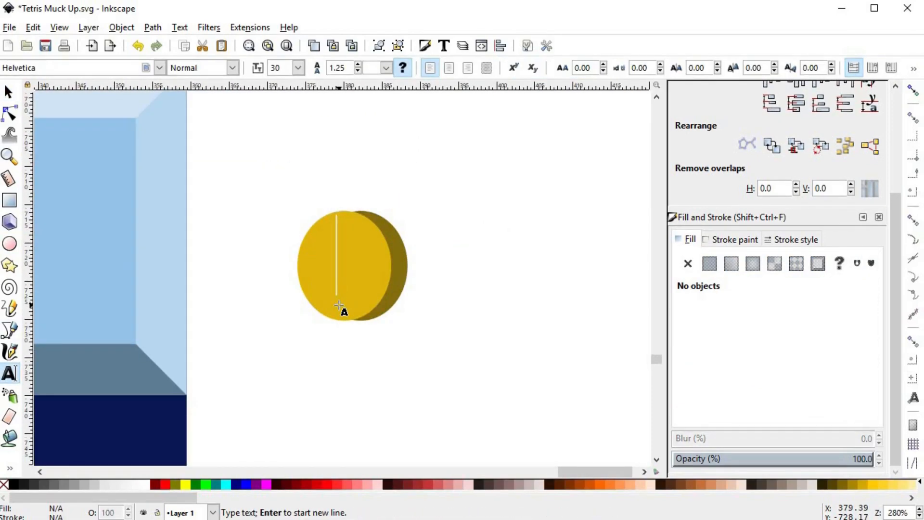
text(%)
key(BackSpace)
text($)
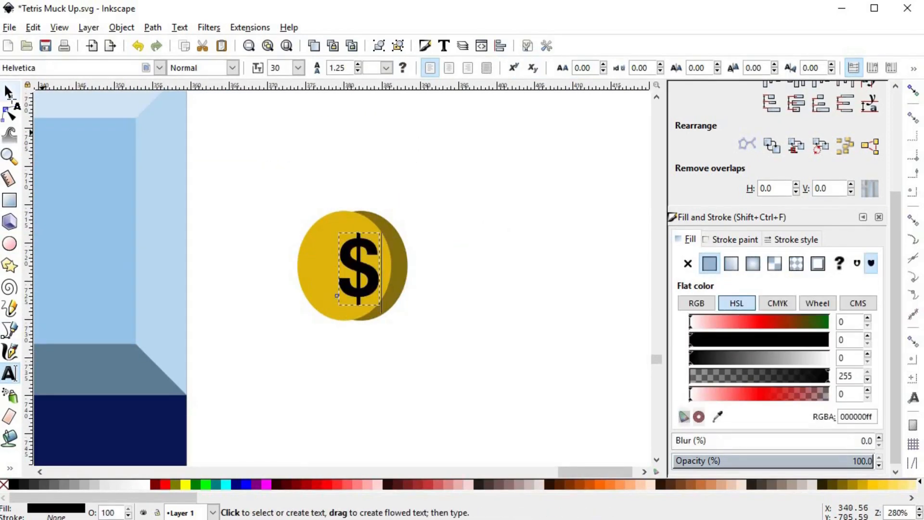
- Narrow the dollar sign to about 3.8 mm wide and 9.8 mm high and centre it on the coin's face
key(F1)
click(367, 272)
drag(334, 268, 357, 268)
click(356, 272)
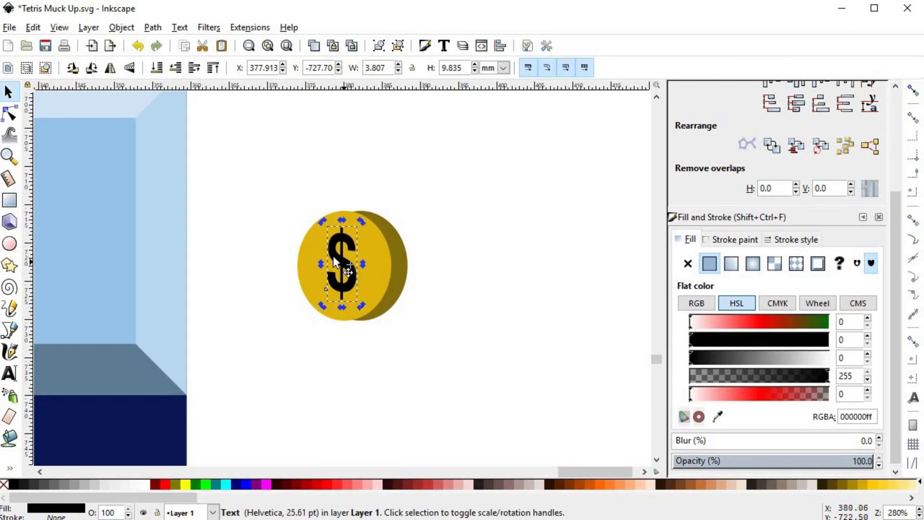
- Sample the coin edge's dark gold for the dollar sign and darken its fill to 53440aff
key(d)
click(394, 260)
drag(732, 359, 723, 359)
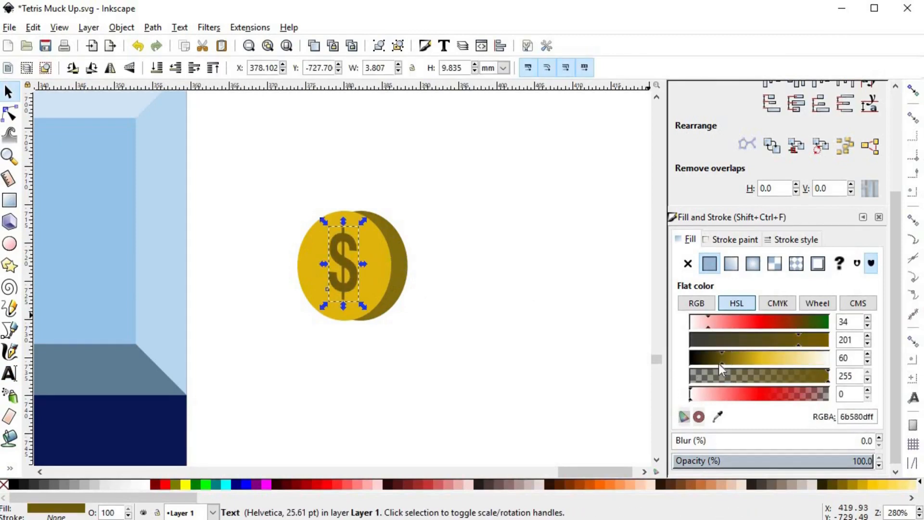
click(405, 317)
scroll(415, 344, down, 6)
scroll(371, 238, up, 7)
- Raise the lightness of the coin's front face to a brighter yellow
click(367, 250)
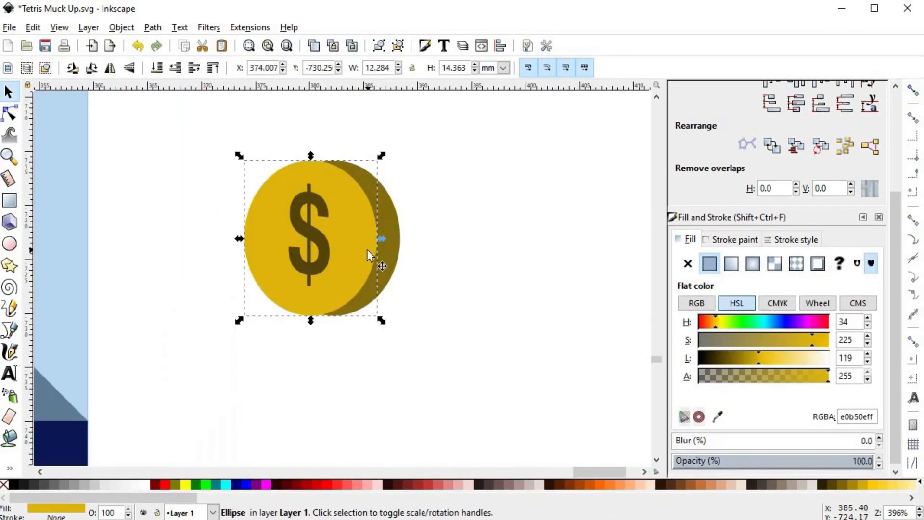
click(770, 359)
click(433, 265)
- Enlarge the dollar sign to about 5 mm wide and 13 mm high and group the three coin parts
scroll(465, 341, down, 9)
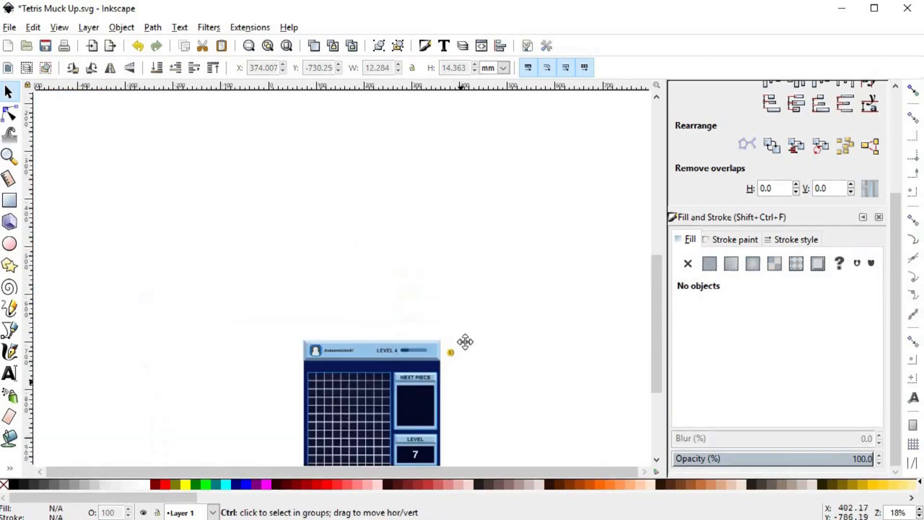
scroll(465, 342, up, 8)
click(387, 226)
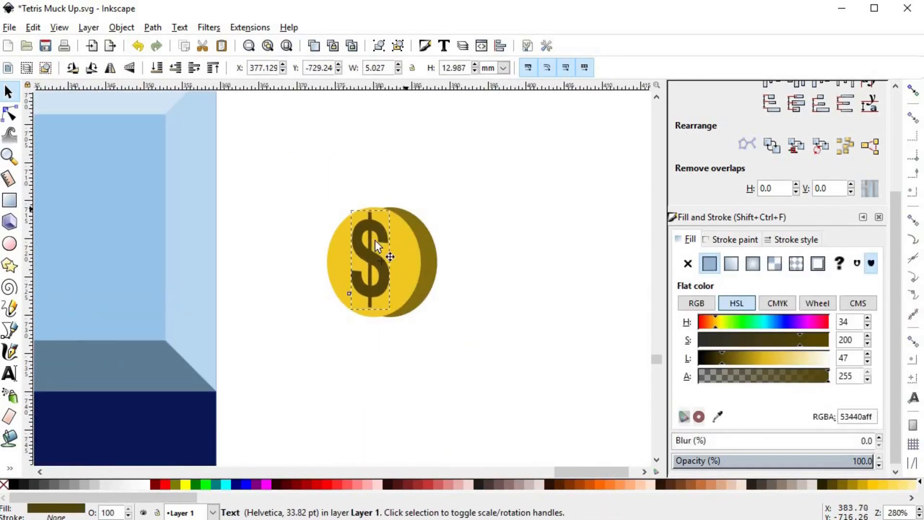
drag(299, 181, 487, 357)
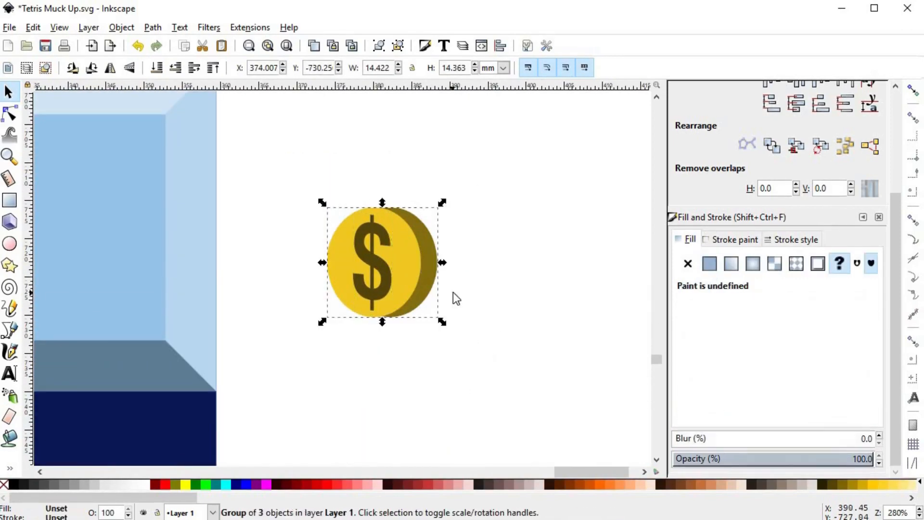
- Duplicate the coin, rotate the copy clockwise and place it behind the first coin's right side
key(ctrl+d)
drag(381, 267, 450, 273)
click(450, 273)
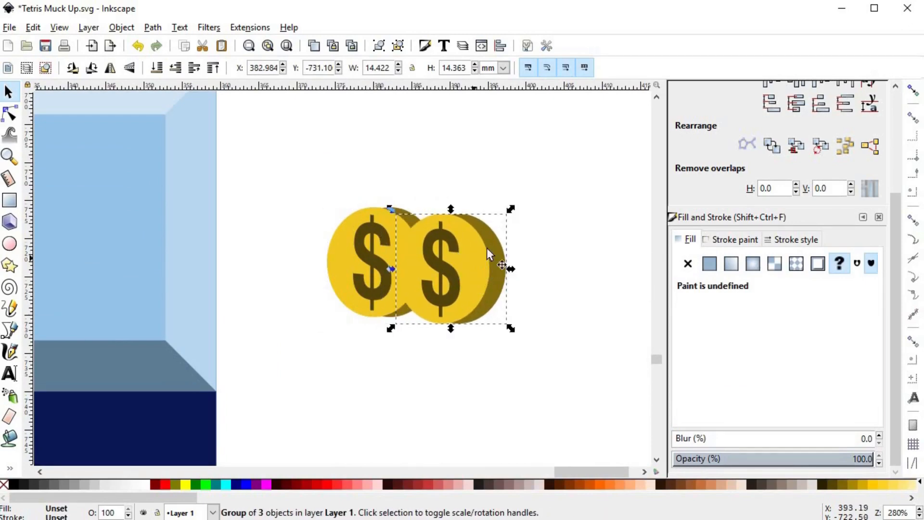
drag(511, 209, 526, 245)
drag(450, 269, 447, 290)
drag(463, 248, 465, 266)
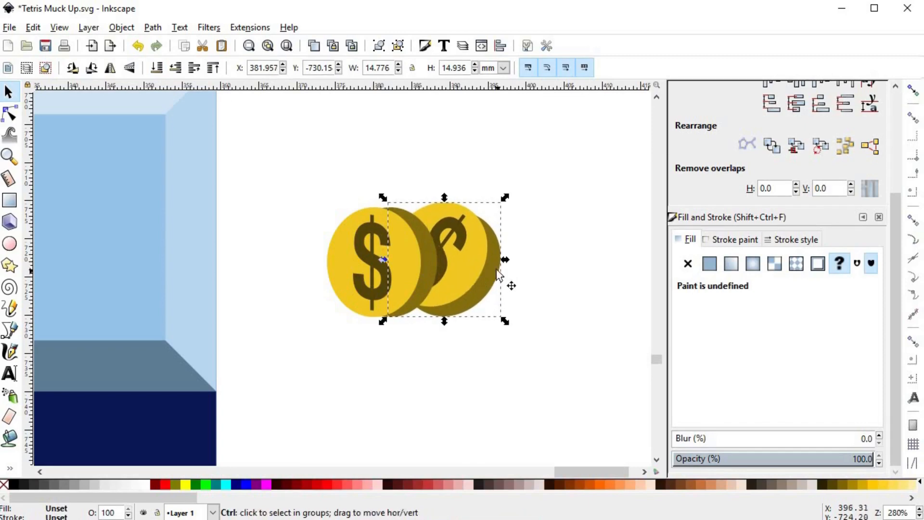
- Duplicate the tilted coin, move the copy to the right and rotate it clockwise until its dark edge faces down
key(ctrl+d)
drag(479, 233, 582, 231)
click(600, 261)
drag(605, 202, 624, 280)
click(563, 225)
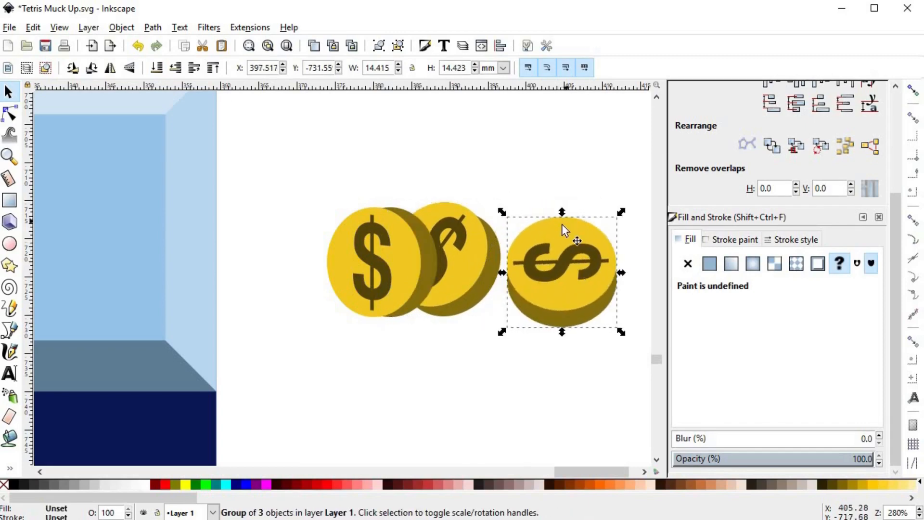
- Flatten the third coin vertically and place it behind the other two coins on their right
drag(563, 214, 564, 244)
double_click(574, 299)
click(564, 238)
click(603, 359)
drag(557, 291, 514, 288)
click(156, 68)
- Move the upright coin lower in front and scale down the two coins behind it
drag(516, 248, 501, 218)
drag(359, 259, 372, 291)
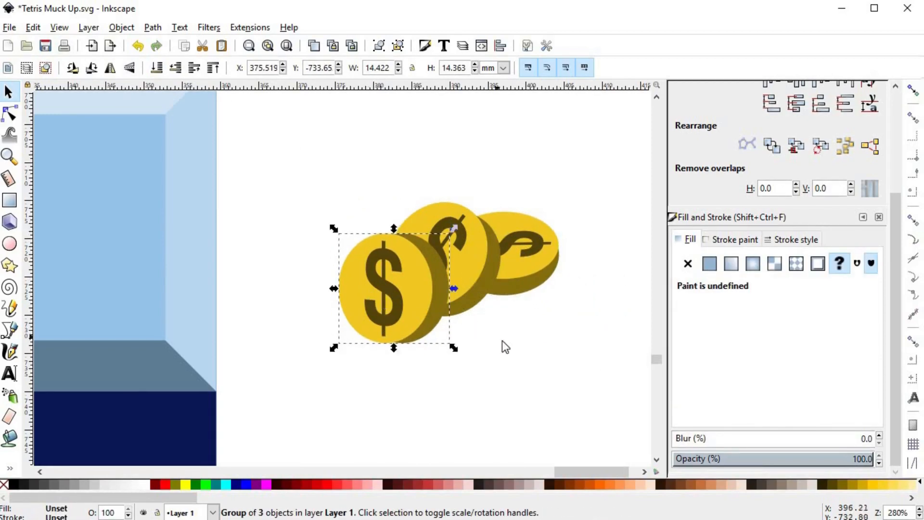
click(540, 264)
drag(557, 298, 528, 268)
click(474, 251)
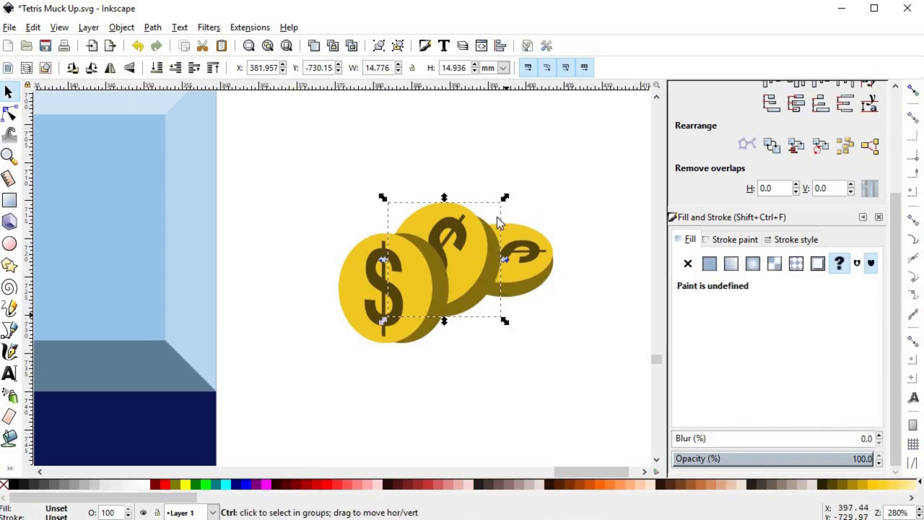
ctrl+drag(502, 202, 494, 210)
- Enlarge the front coin to about 15.4 mm wide, tilt it slightly clockwise and adjust the coins' overlap
click(423, 289)
ctrl+drag(454, 348, 461, 355)
drag(422, 280, 426, 273)
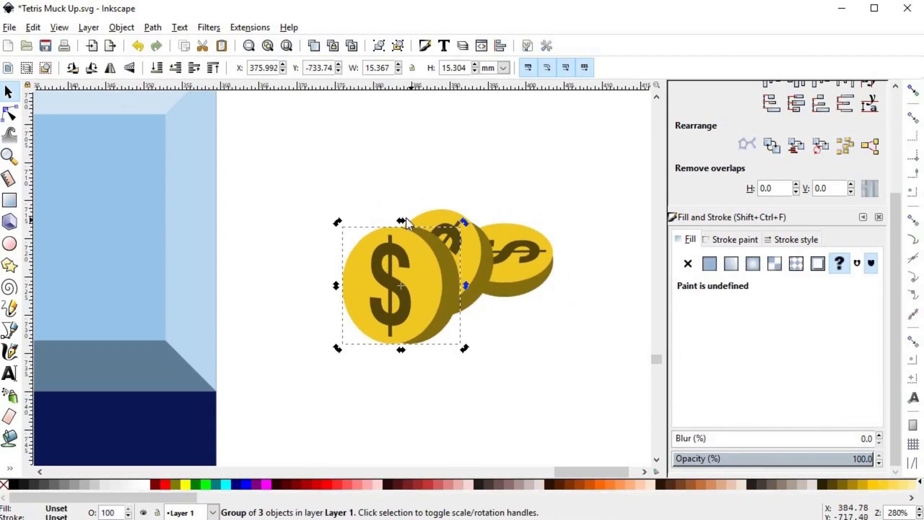
drag(468, 227, 478, 239)
drag(427, 288, 428, 281)
drag(545, 277, 545, 297)
- Group the three coins and scale the group down proportionally to about 21 mm wide
click(539, 347)
scroll(540, 346, down, 4)
drag(469, 288, 565, 375)
scroll(543, 352, up, 1)
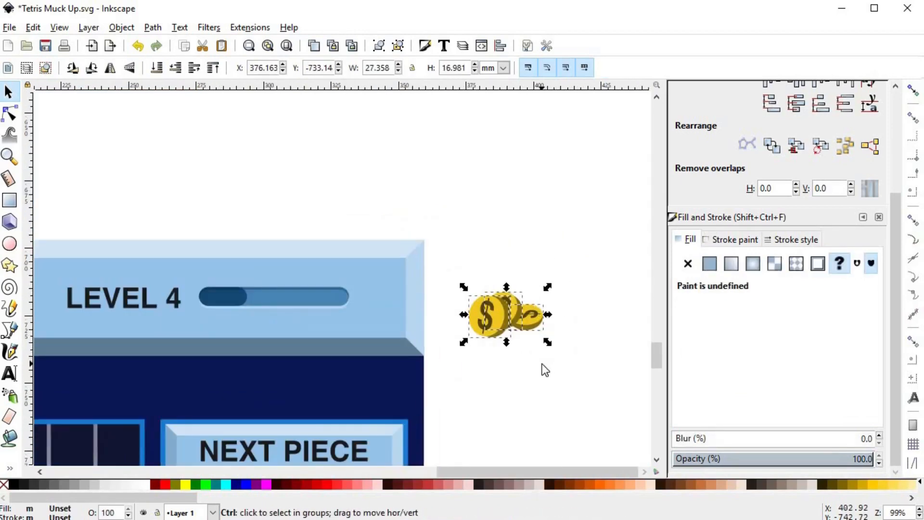
key(ctrl+g)
drag(549, 342, 532, 332)
- Place the coin group beside the progress bar in the header and shift label, bar and coins left together
drag(497, 306, 384, 287)
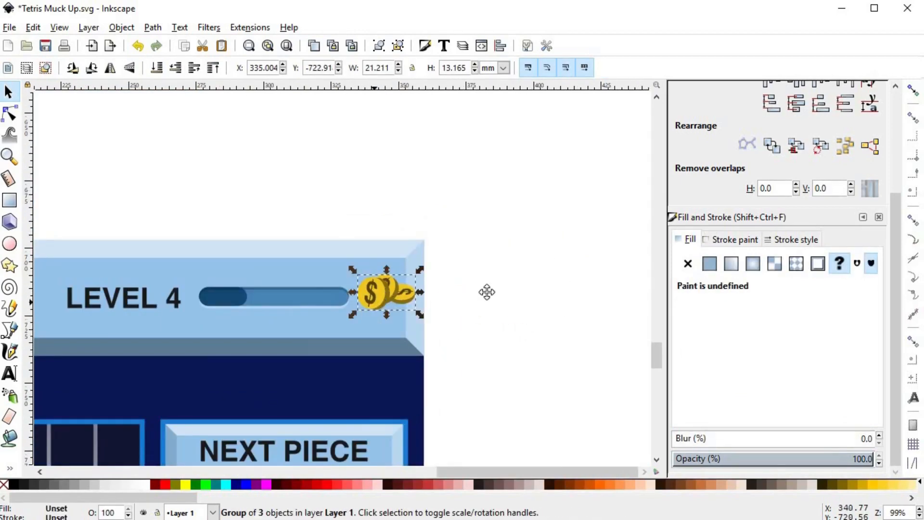
drag(487, 292, 555, 274)
drag(126, 164, 597, 370)
drag(358, 278, 328, 278)
click(536, 318)
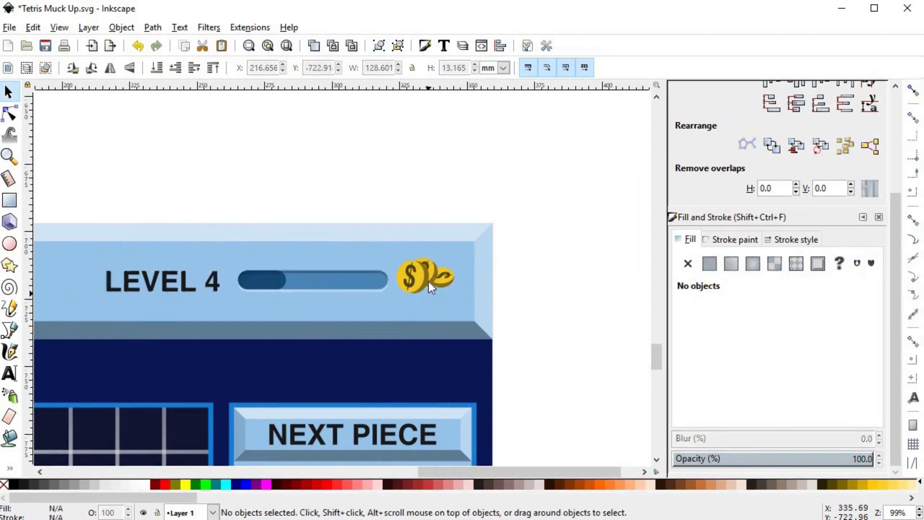
- Scale the coin group down to about 16.5 mm wide and centre it in the space right of the progress bar
scroll(427, 281, up, 2)
click(393, 279)
drag(485, 311, 460, 294)
drag(414, 272, 441, 286)
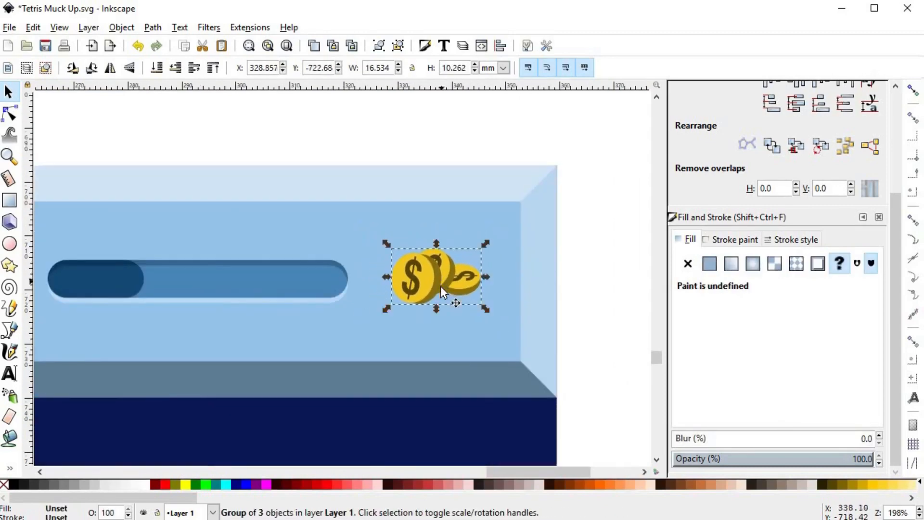
- Duplicate the coin group as a shadow offset down and right, place it behind the coins and fill it black
scroll(456, 293, up, 2)
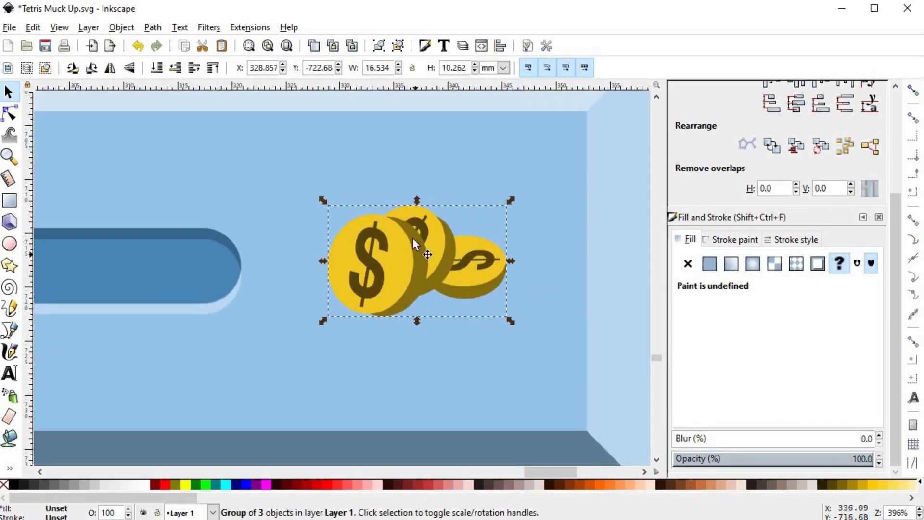
drag(412, 238, 420, 251)
click(200, 67)
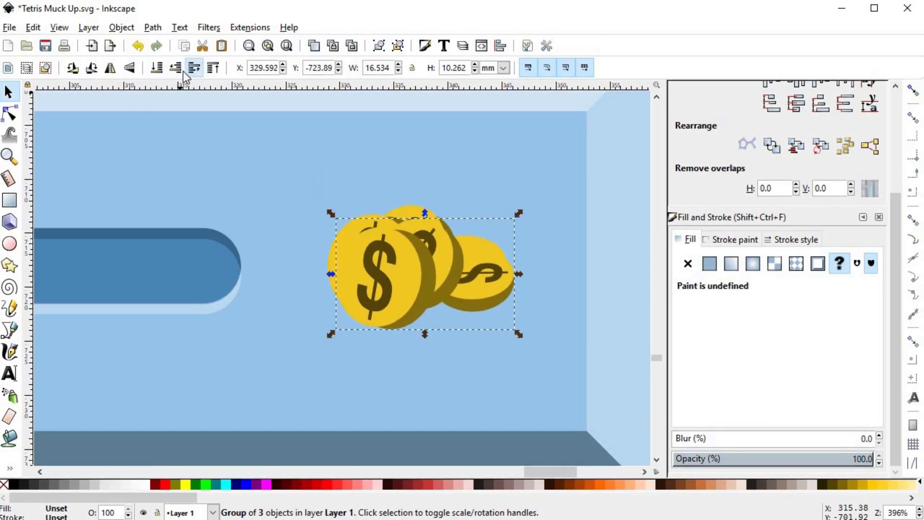
click(176, 68)
click(17, 486)
- Set the coin shadow's alpha to 255 and its blur to 13%
click(752, 377)
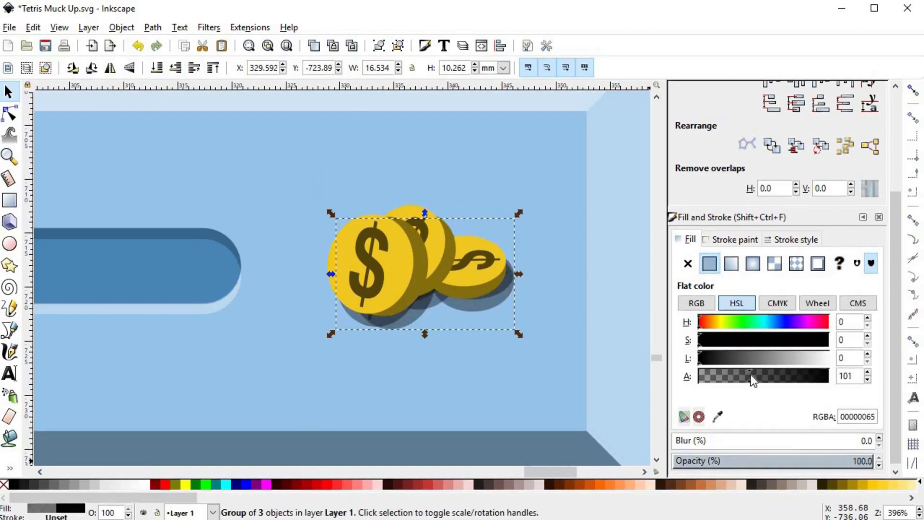
drag(754, 377, 846, 378)
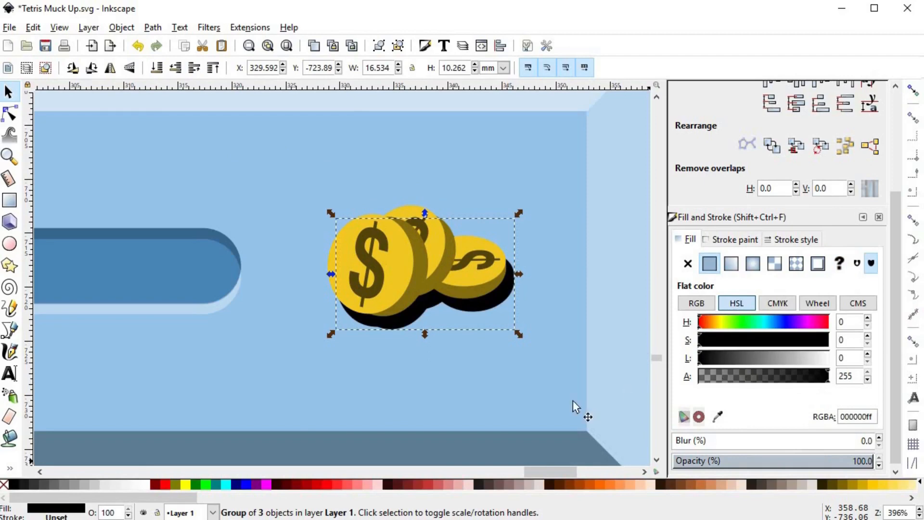
scroll(542, 284, down, 5)
click(879, 437)
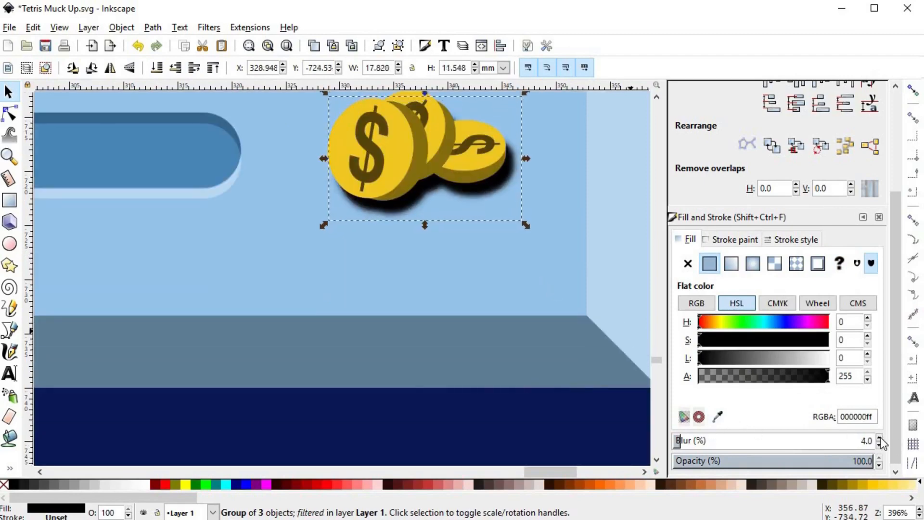
drag(538, 239, 526, 230)
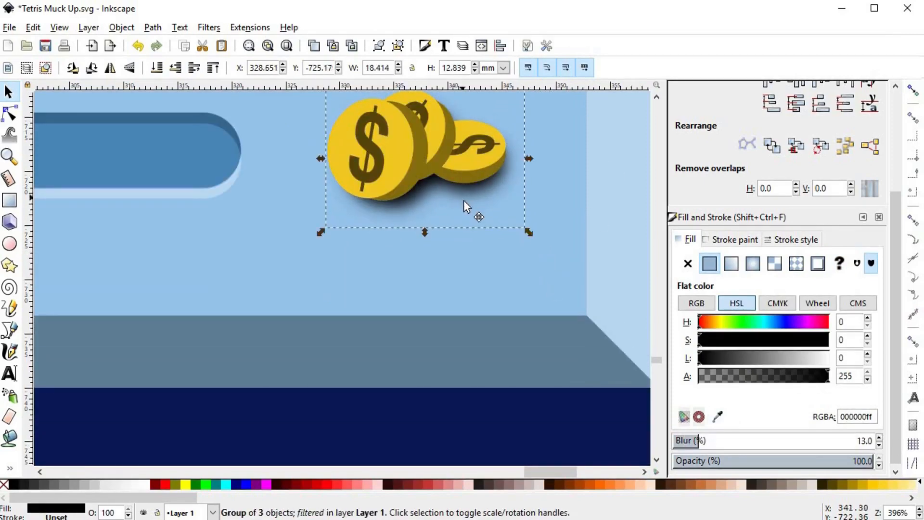
- Group the coins with their blurred shadow and check them against the whole mock-up
click(466, 201)
scroll(465, 206, down, 3)
click(588, 214)
scroll(562, 242, down, 4)
scroll(613, 253, up, 2)
drag(613, 254, 512, 210)
scroll(515, 236, up, 1)
scroll(517, 256, up, 1)
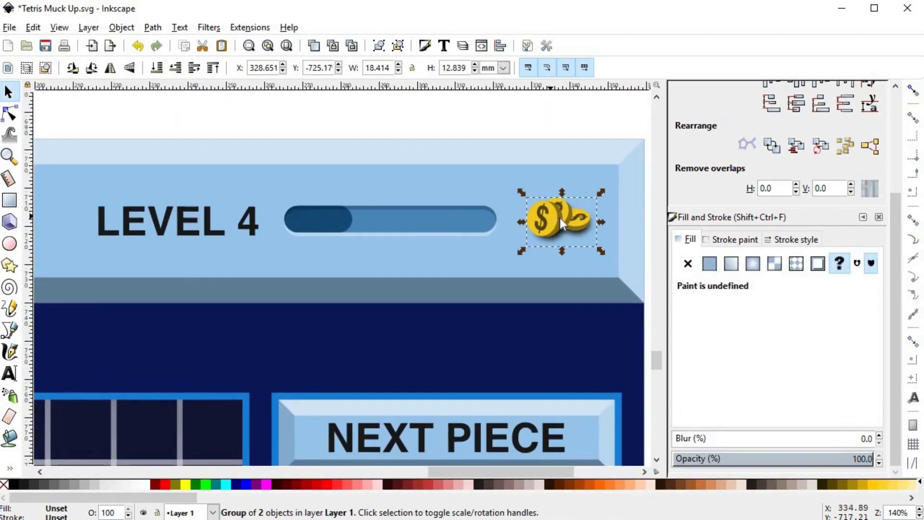
- Align the coins with the header bar on the horizontal axis, try centring them across its width and undo that
shift+click(519, 174)
click(895, 172)
click(796, 181)
click(796, 156)
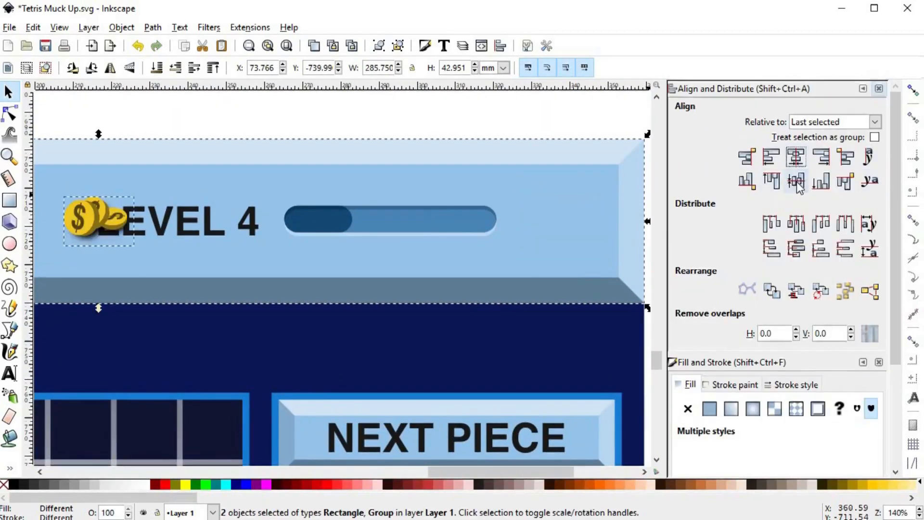
key(ctrl+z)
- Align the progress bar with the header bar along their common horizontal centre line
click(483, 214)
shift+click(483, 182)
click(796, 181)
- Move the LEVEL 4 label about 2 mm left, away from the progress bar, and check the whole layout
click(246, 218)
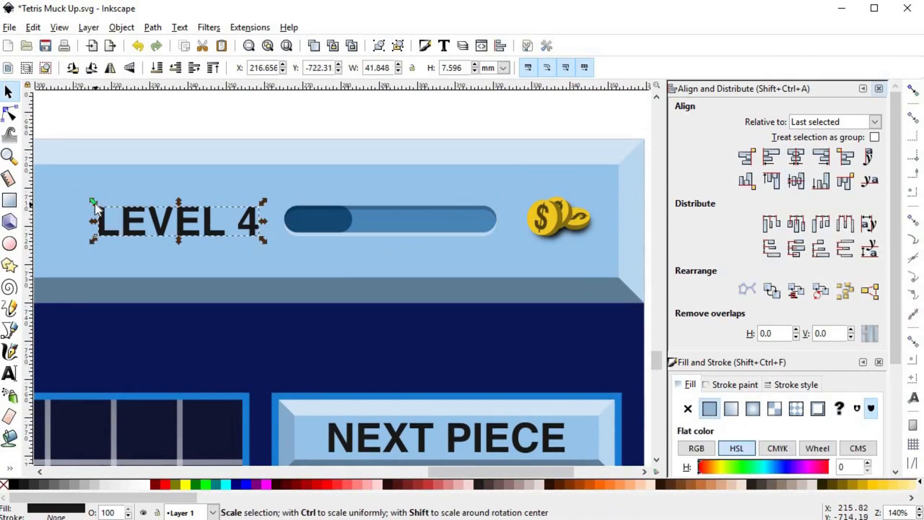
drag(192, 223, 184, 222)
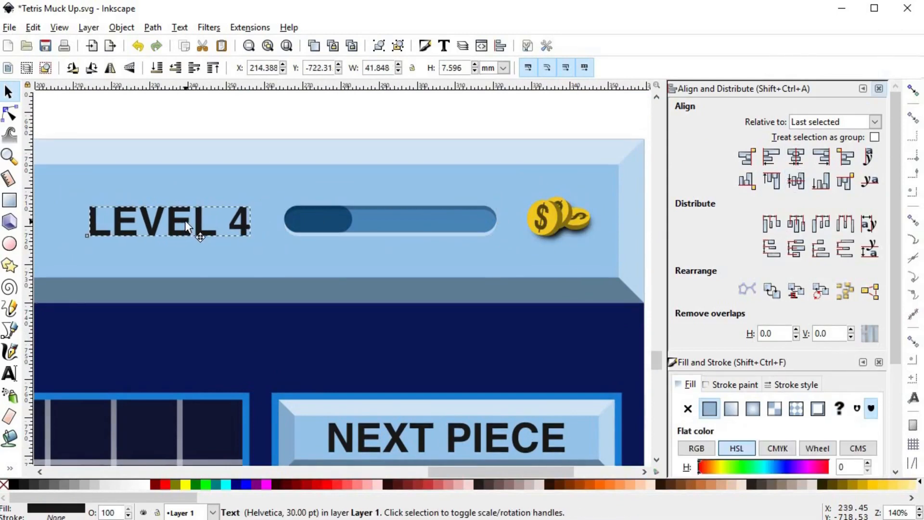
click(347, 127)
scroll(479, 267, down, 5)
scroll(494, 294, up, 1)
scroll(467, 347, down, 9)
drag(571, 252, 530, 208)
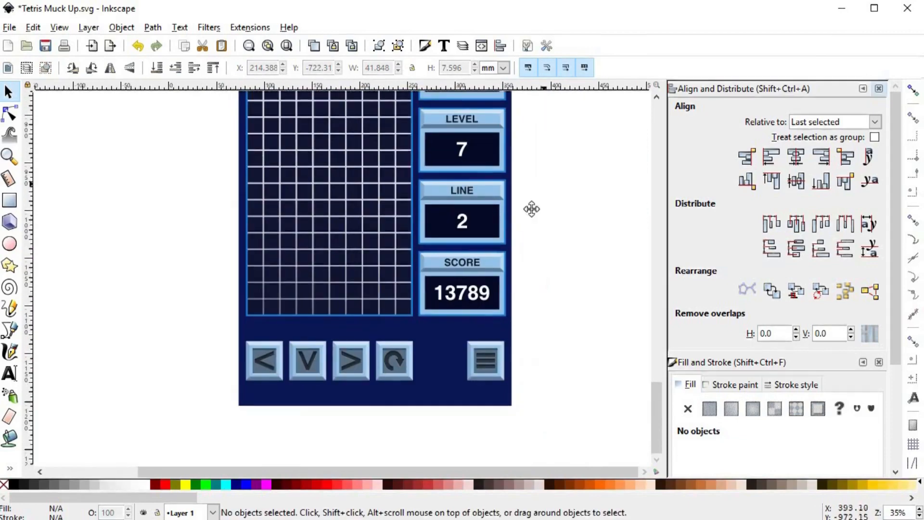
- Desaturate the dark triangle-pattern photo beside the mock-up using HSB Adjust with saturation -100
scroll(549, 219, down, 1)
key(space)
drag(515, 271, 518, 299)
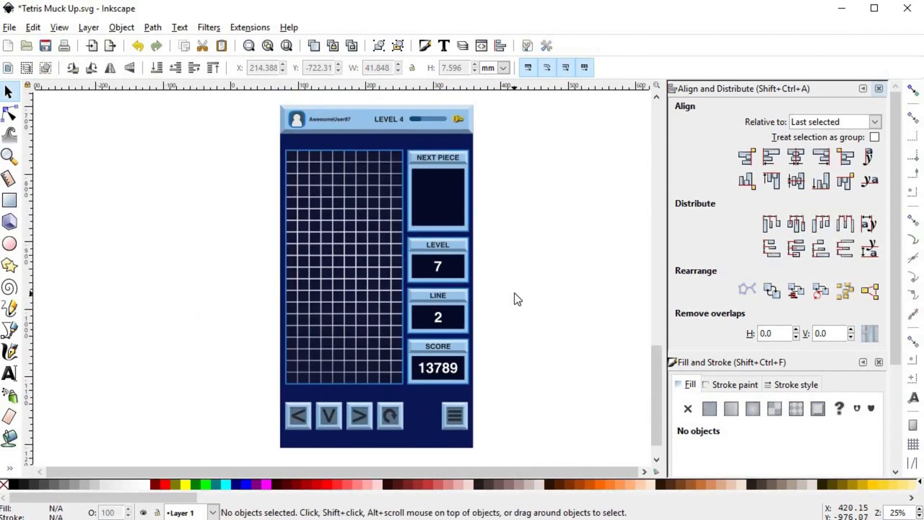
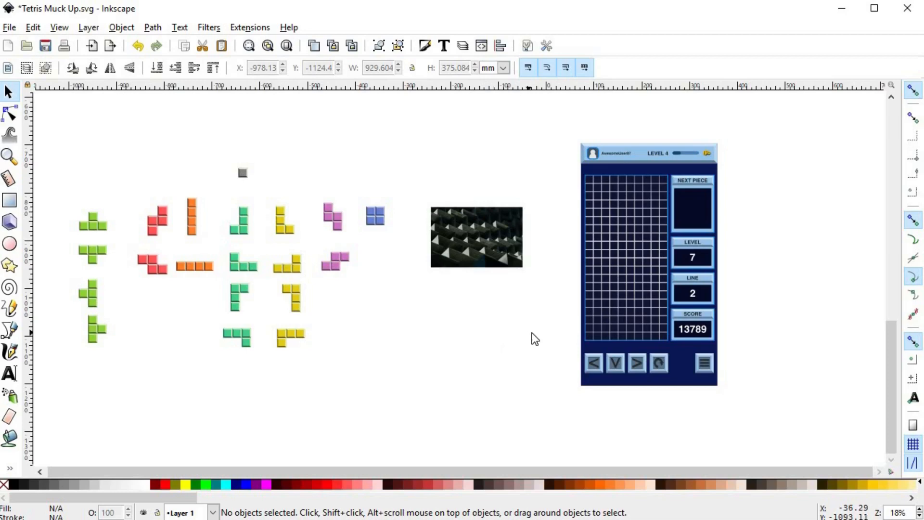
scroll(480, 243, up, 4)
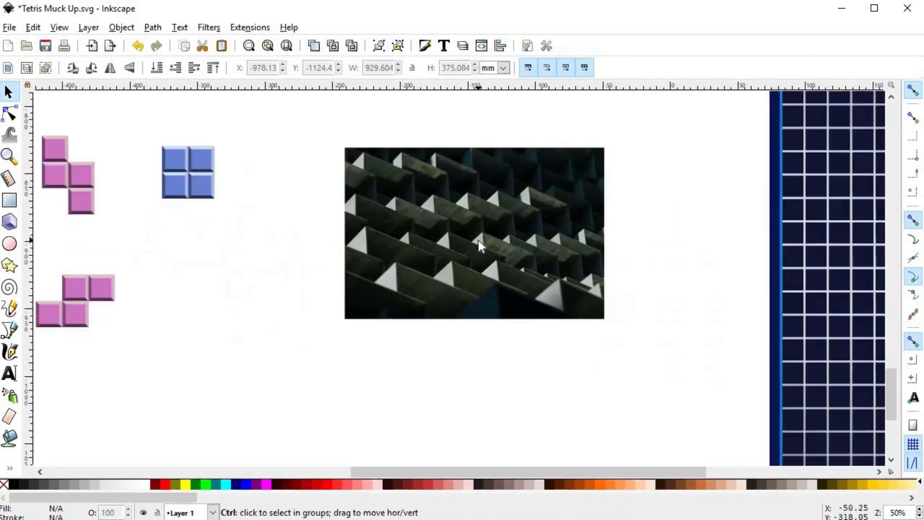
click(497, 249)
key(space)
scroll(481, 257, down, 3)
key(ctrl+z)
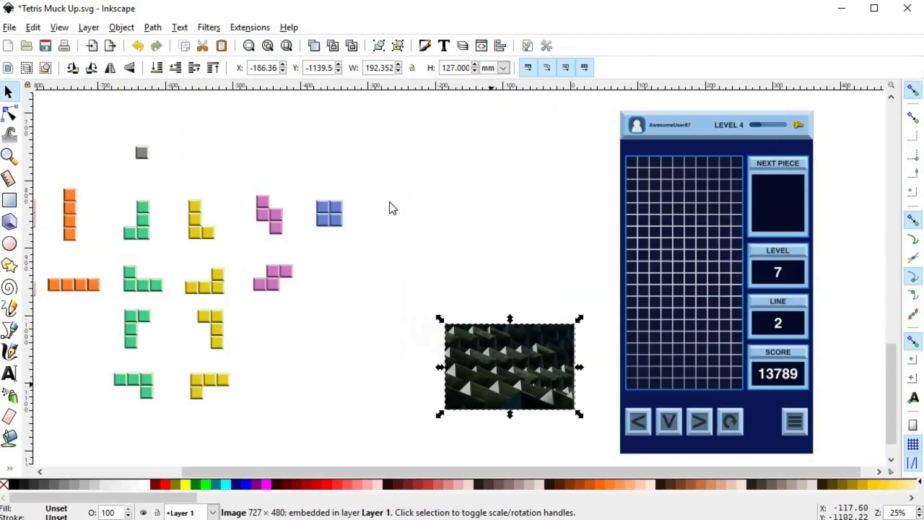
click(250, 27)
mouse_move(282, 201)
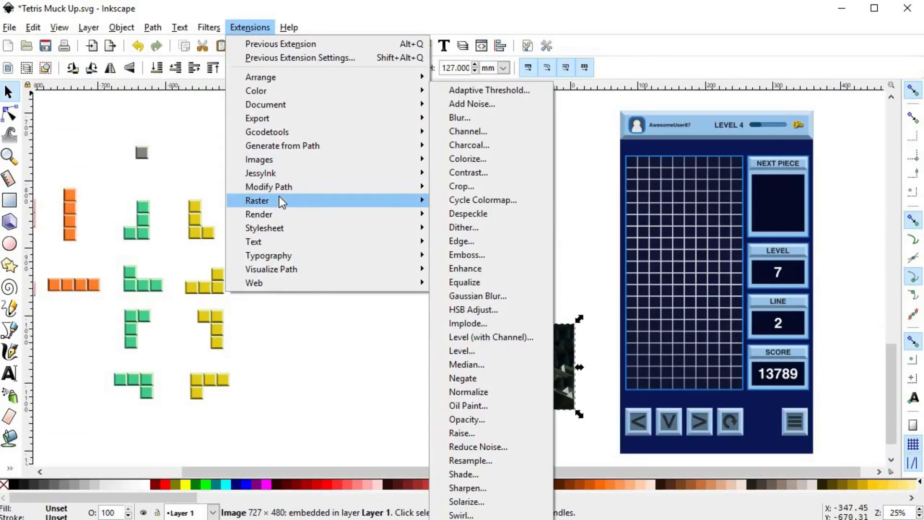
click(494, 313)
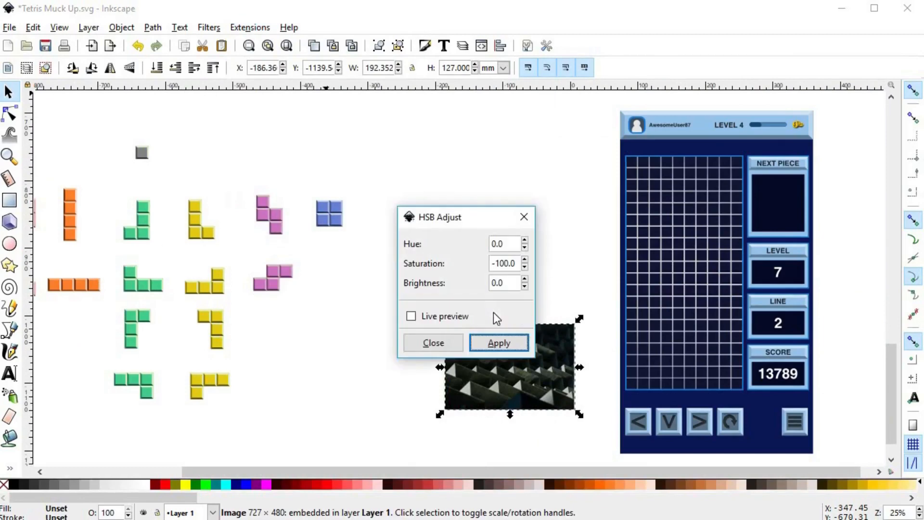
click(499, 342)
click(449, 340)
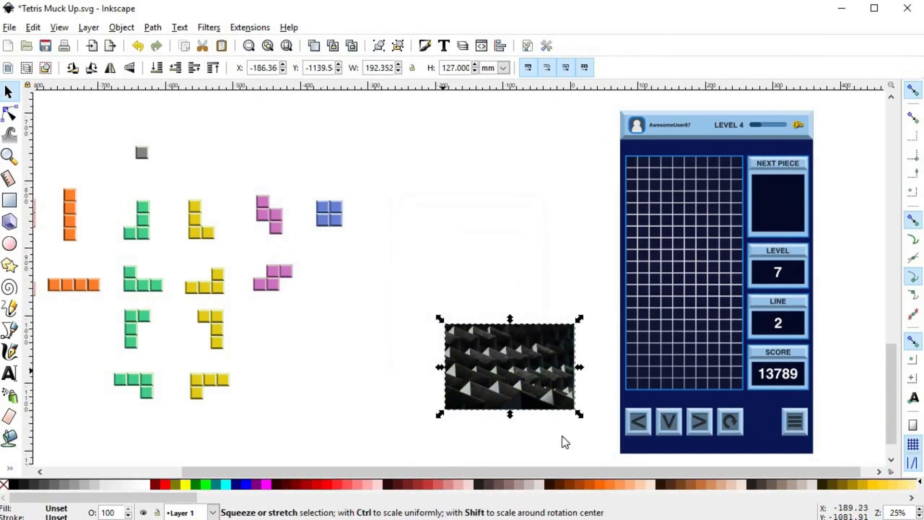
- Enlarge the grey photo proportionally to about 276 × 182 mm and snap it to the mock-up's lower-right corner
key(space)
scroll(498, 369, up, 2)
key(space)
scroll(429, 238, down, 1)
key(space)
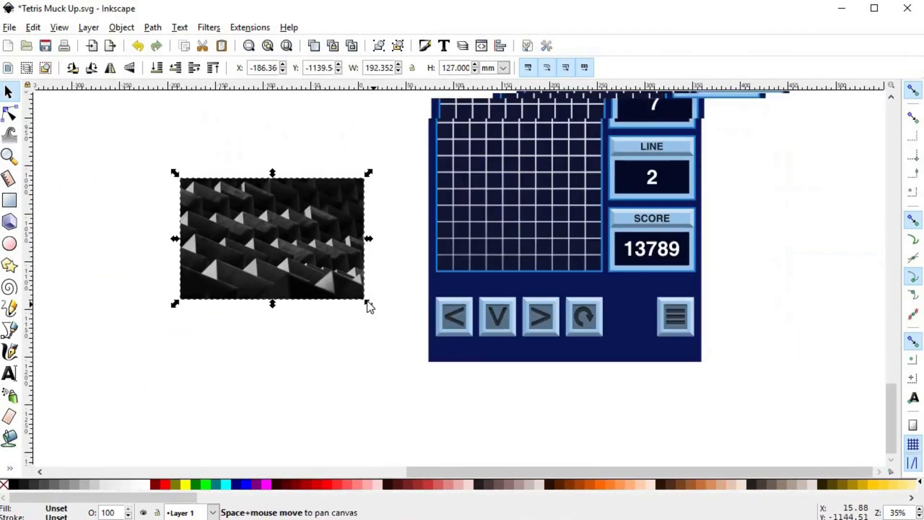
drag(298, 241, 552, 300)
drag(433, 361, 440, 371)
drag(615, 369, 695, 421)
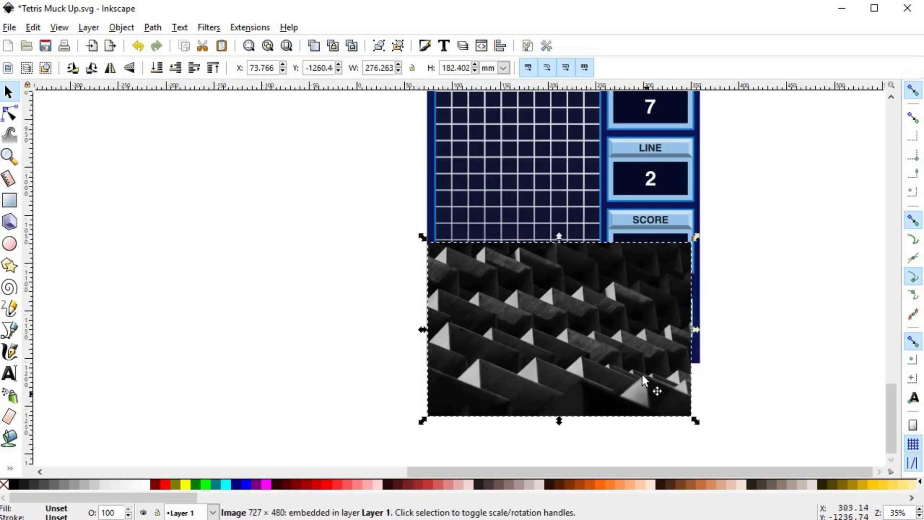
drag(642, 374, 640, 332)
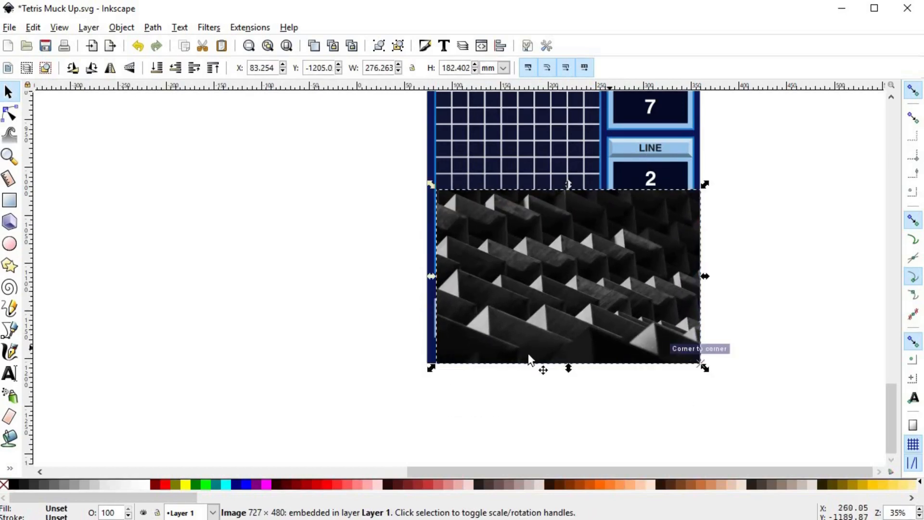
- Stretch the photo to the mock-up's left edge, about 286 mm wide, and turn snapping off
scroll(411, 374, up, 2)
scroll(473, 362, up, 1)
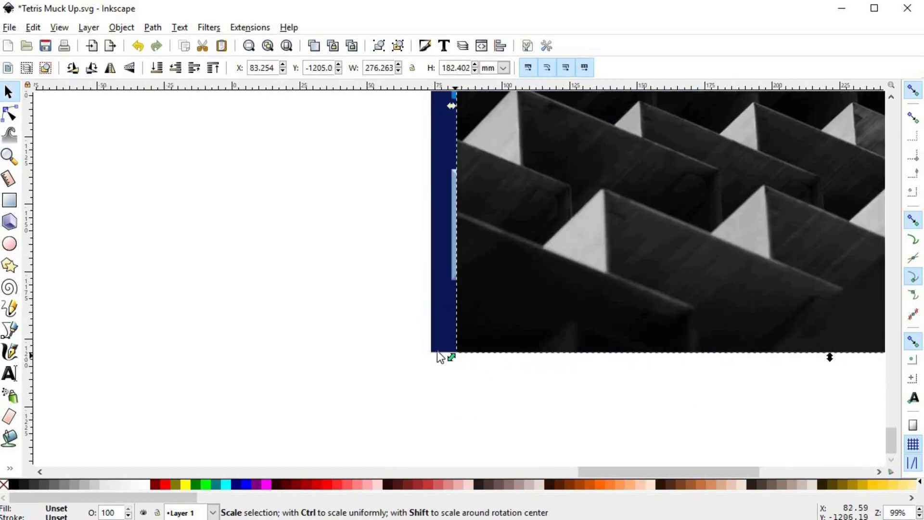
drag(439, 352, 432, 348)
scroll(642, 250, down, 4)
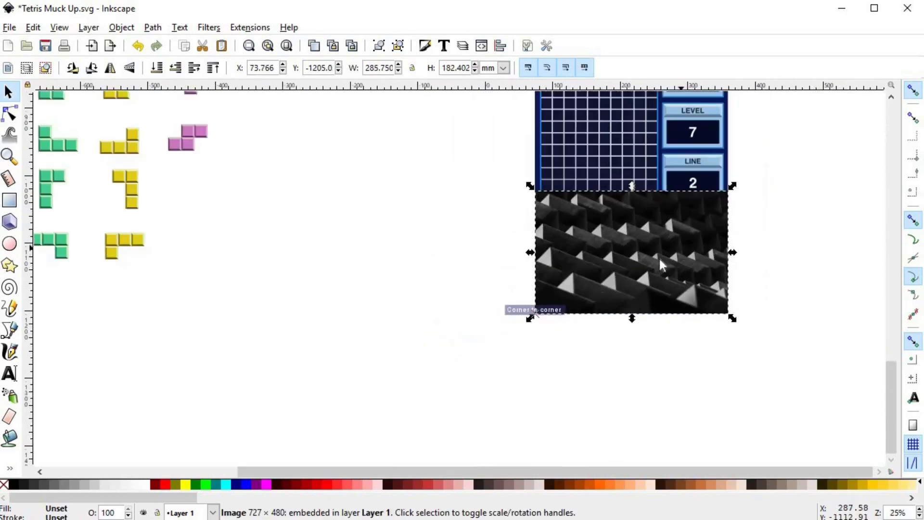
click(913, 95)
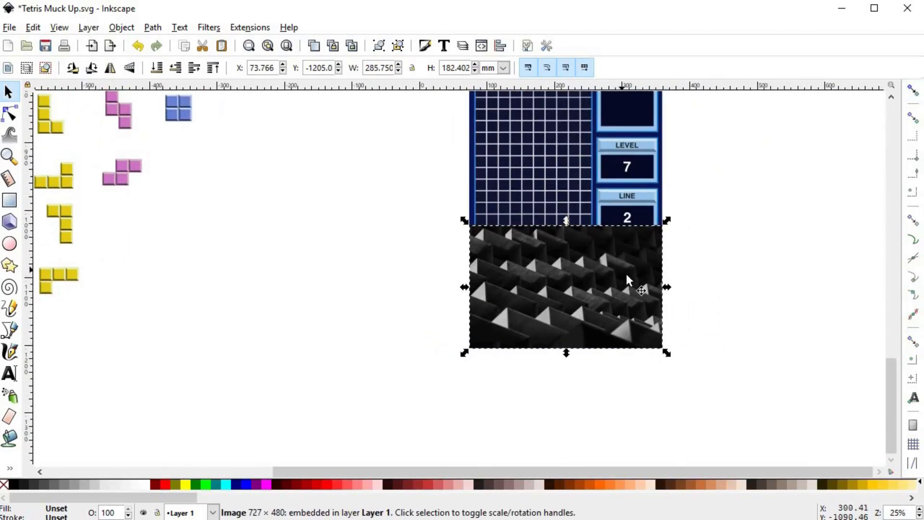
key(space)
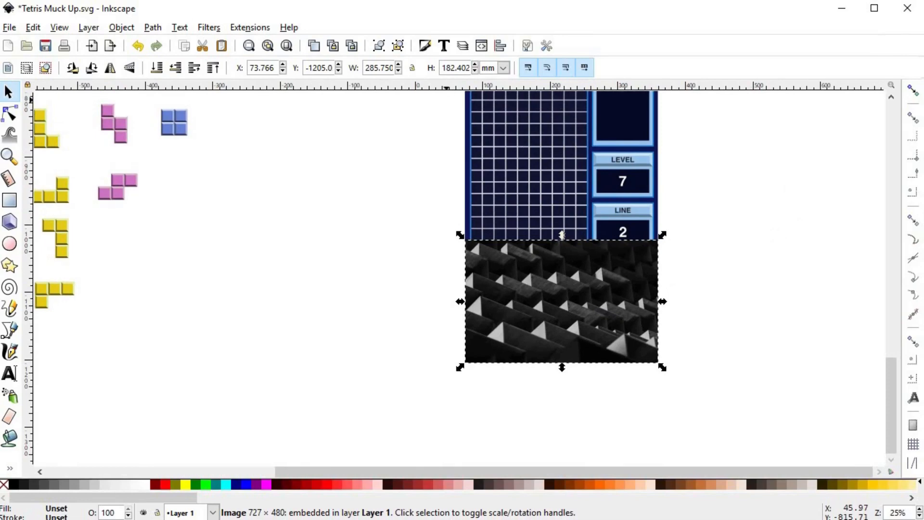
- Show the object list and set the photo's blend mode to Overlay
click(112, 28)
click(124, 43)
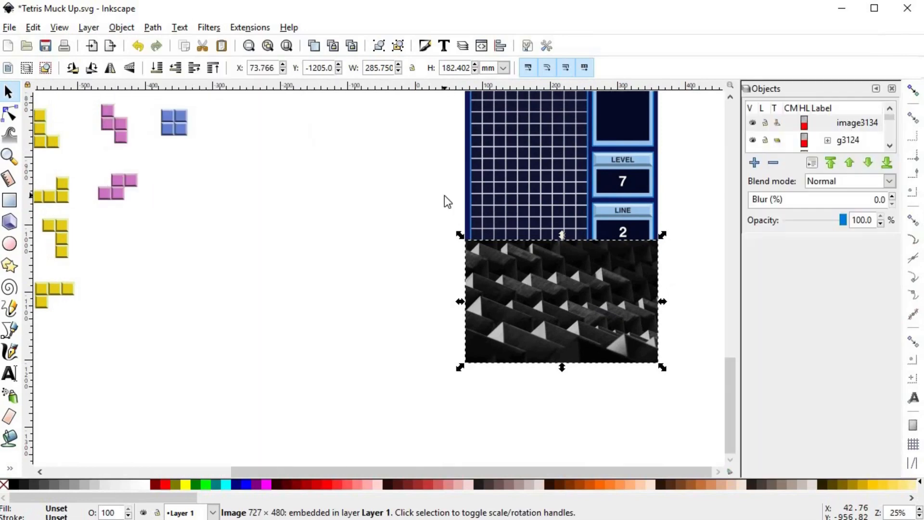
click(889, 185)
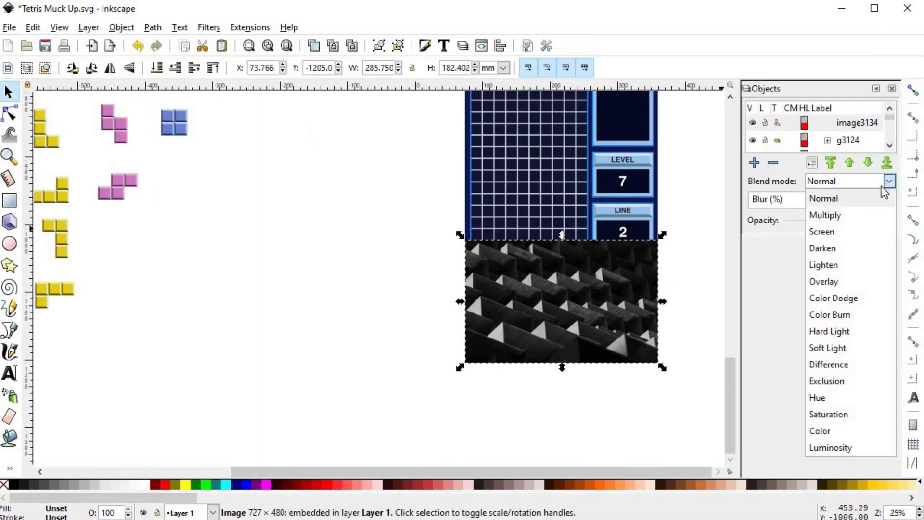
click(828, 285)
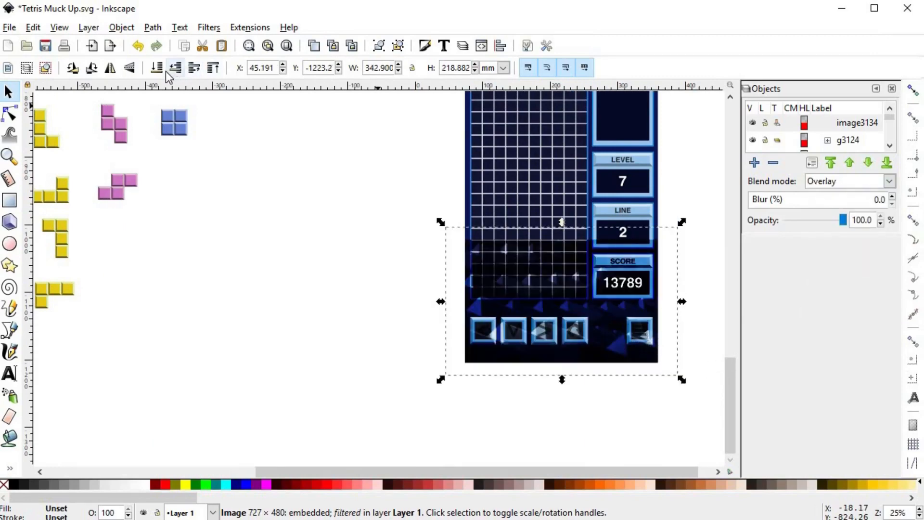
- Restack the photo so it sits just above the dark blue background, beneath the grid, panels and buttons
click(209, 69)
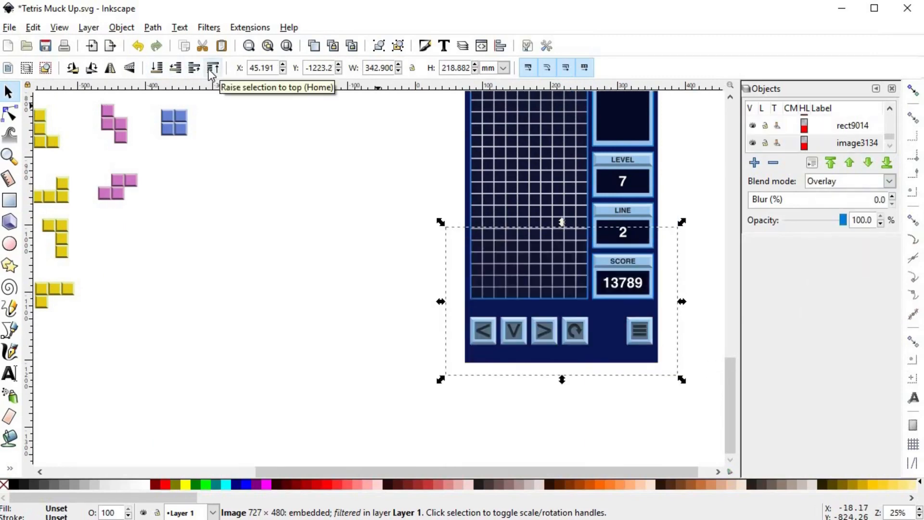
click(197, 69)
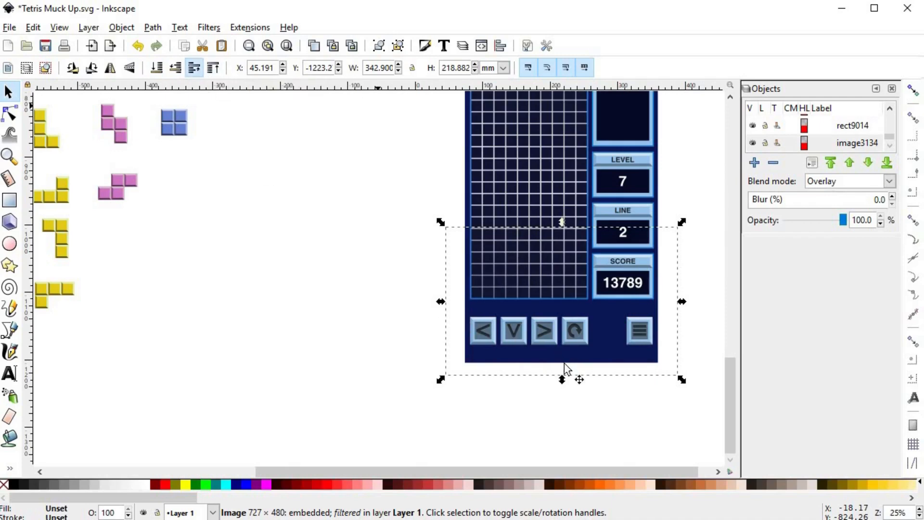
click(523, 443)
key(space)
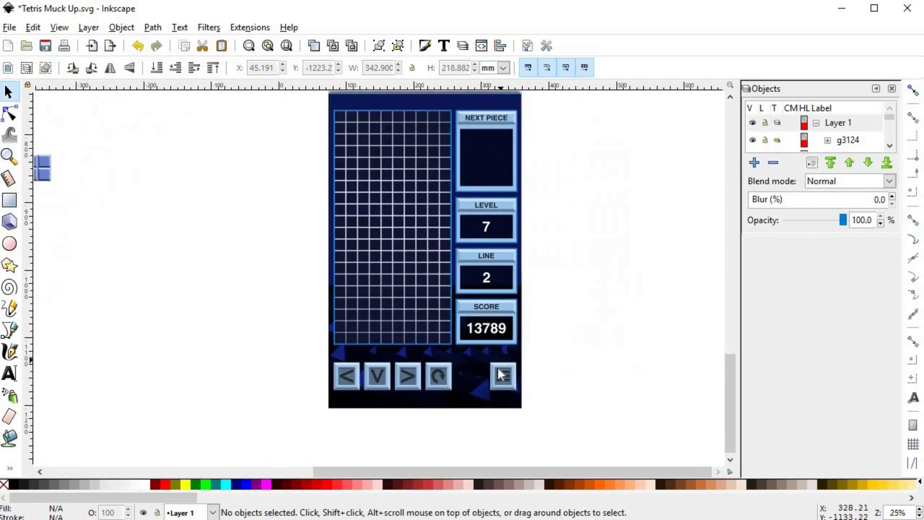
- Reduce the overlay photo's opacity to 65.8% and check it against the mock-up
click(470, 375)
ctrl+scroll(469, 372, up, 2)
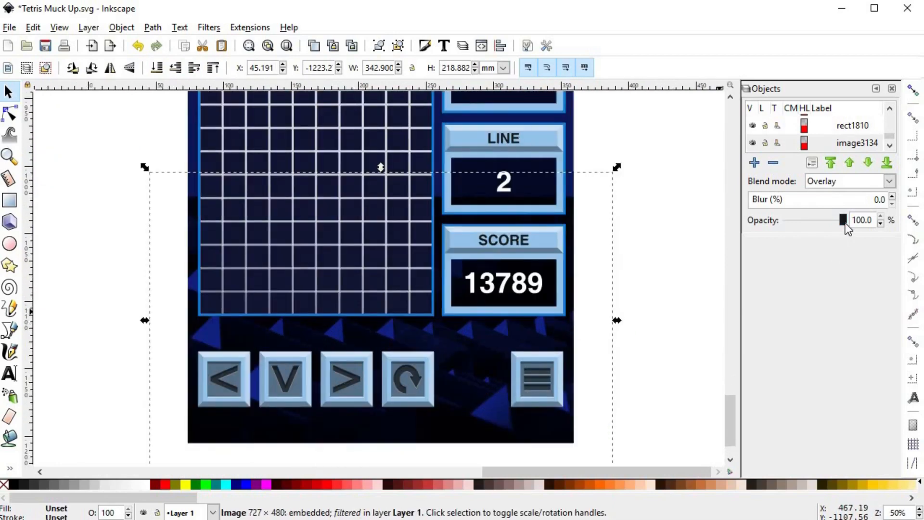
drag(845, 223, 822, 228)
click(657, 311)
ctrl+scroll(589, 234, down, 2)
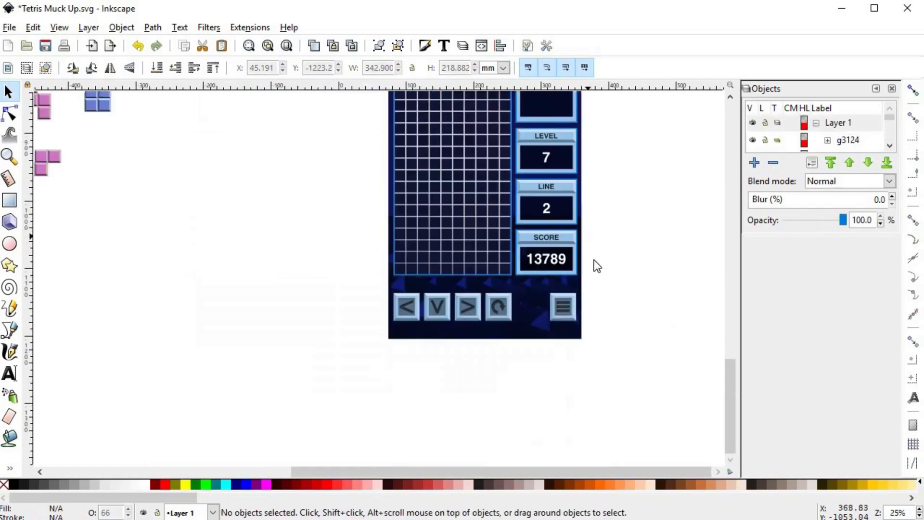
drag(597, 266, 582, 333)
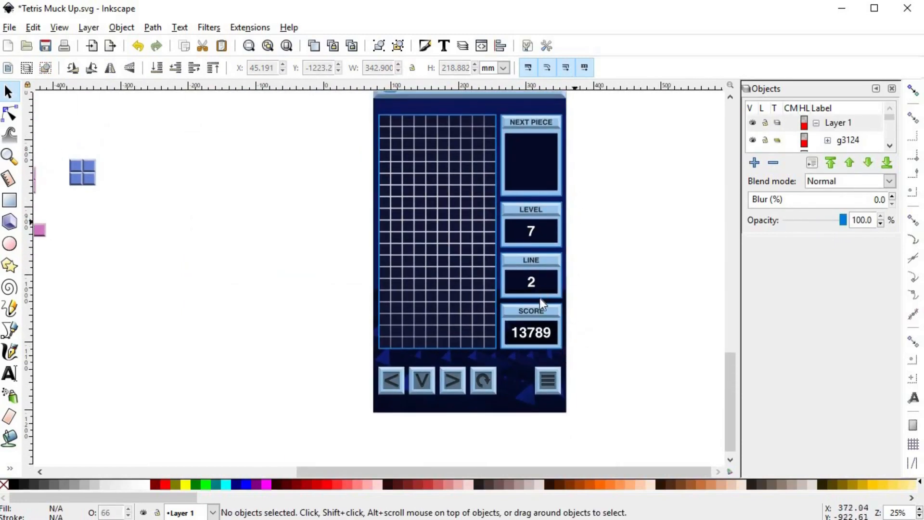
drag(539, 299, 505, 410)
- Lower the overlay photo's opacity to 49.4%
click(493, 423)
ctrl+scroll(506, 423, up, 2)
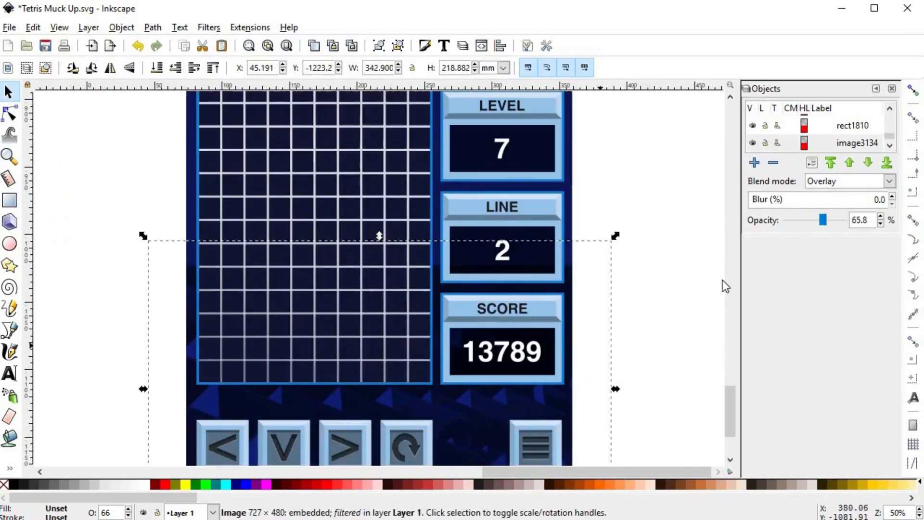
drag(824, 223, 816, 223)
click(675, 325)
- Duplicate the overlay photo in place and move the copy about 188 mm straight up over the mock-up
click(468, 418)
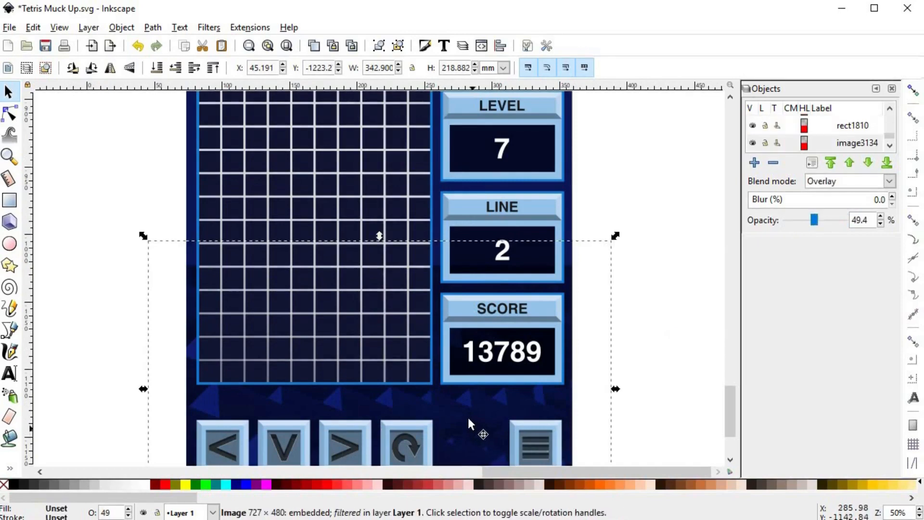
key(ctrl+x)
key(ctrl+alt+v)
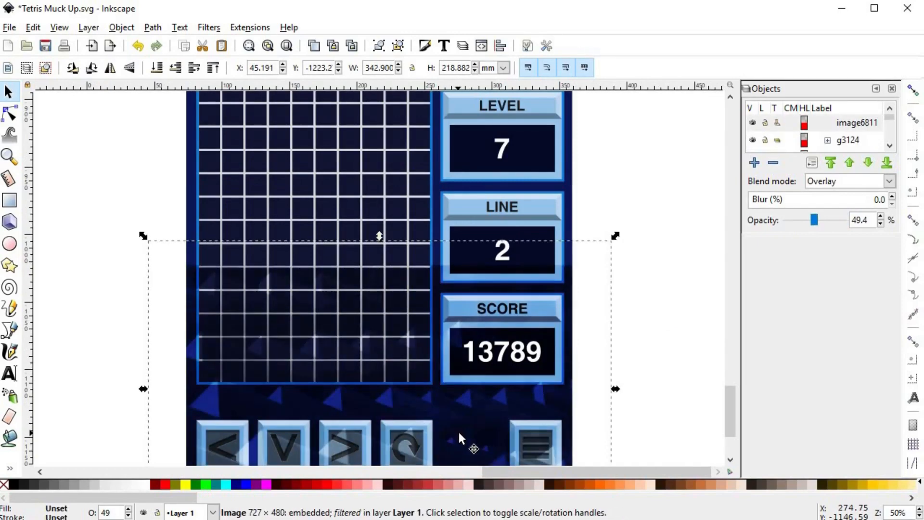
drag(458, 430, 456, 181)
ctrl+scroll(577, 274, up, 4)
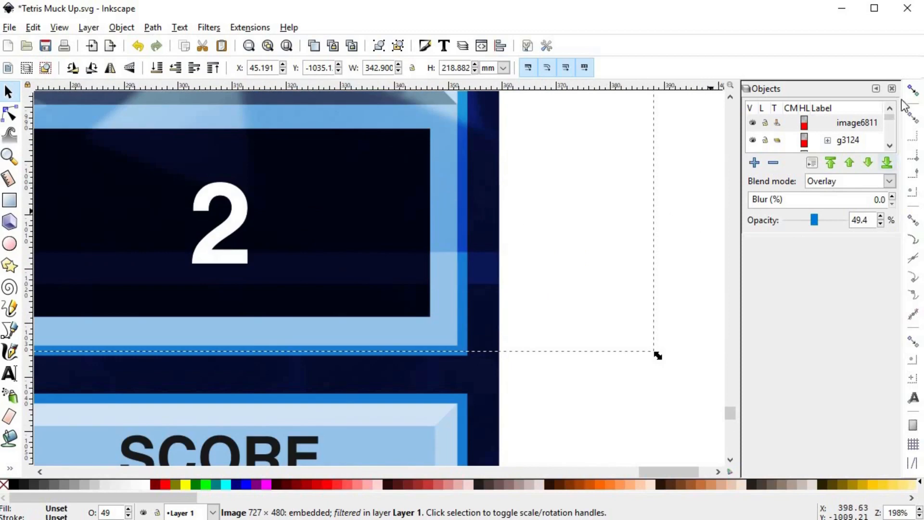
- Turn snapping on and move the copy down about 6 mm so it meets the lower photo's top edge
click(914, 90)
scroll(489, 310, up, 1)
drag(482, 252, 484, 265)
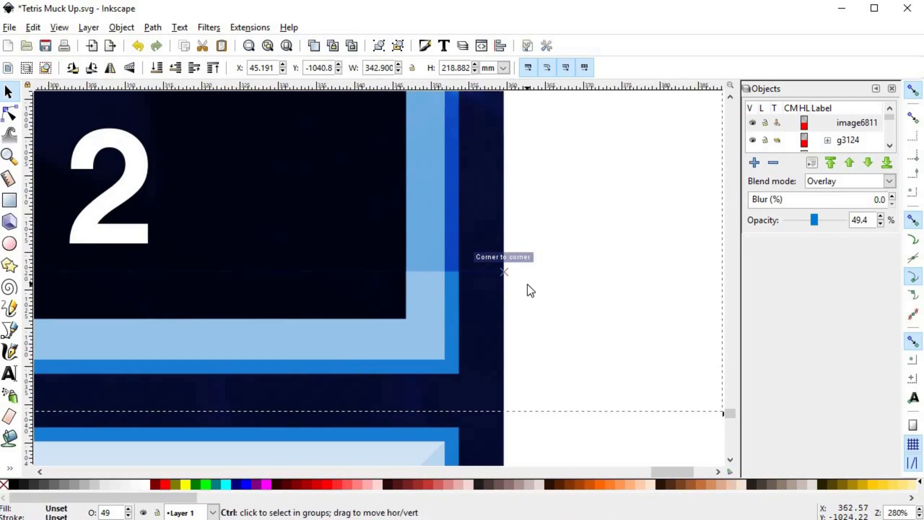
scroll(527, 286, down, 6)
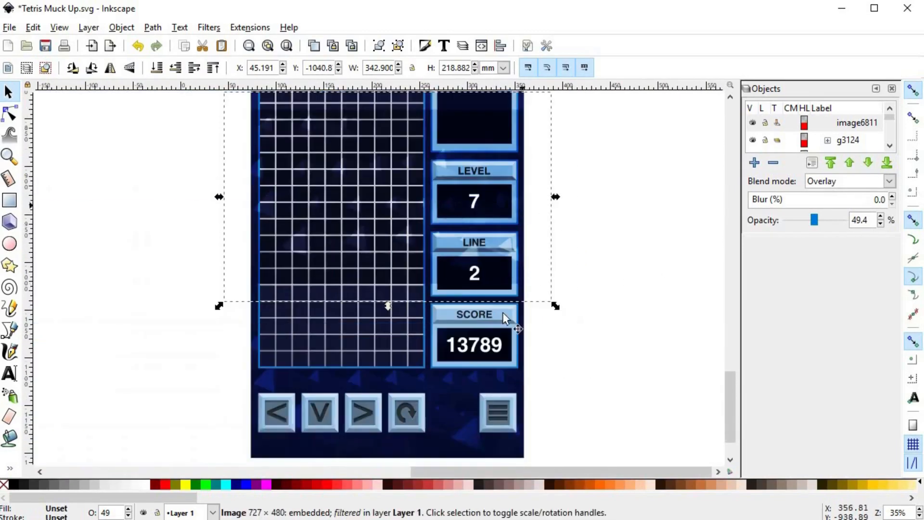
- Restack the middle photo copy beneath the grid and side panels, just above the dark blue background
key(space)
drag(484, 238, 490, 312)
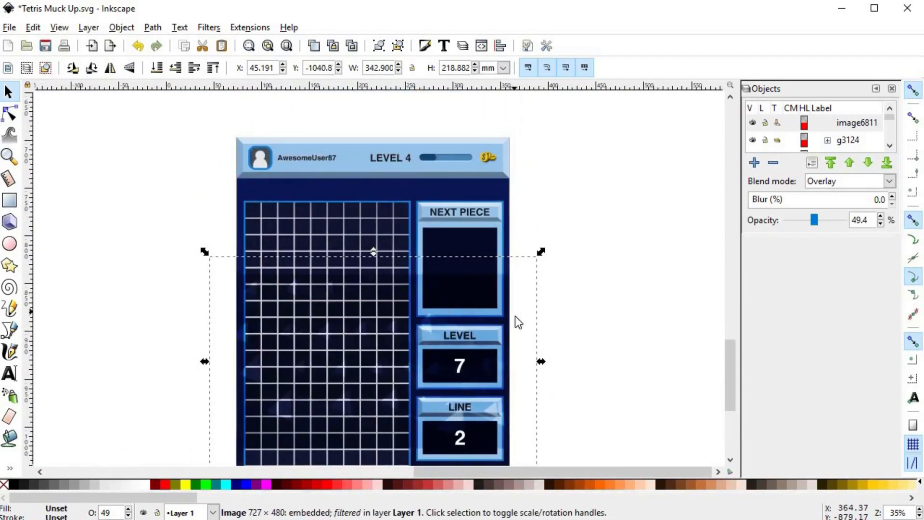
click(195, 68)
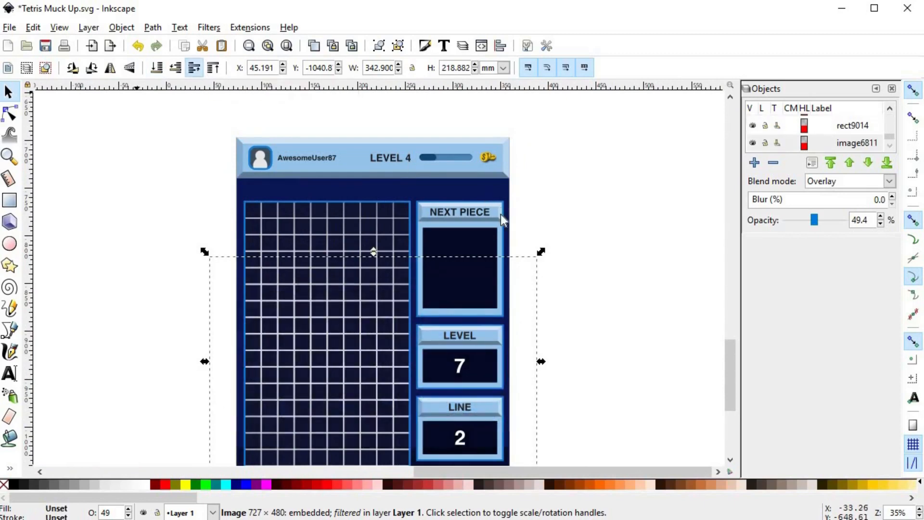
click(524, 285)
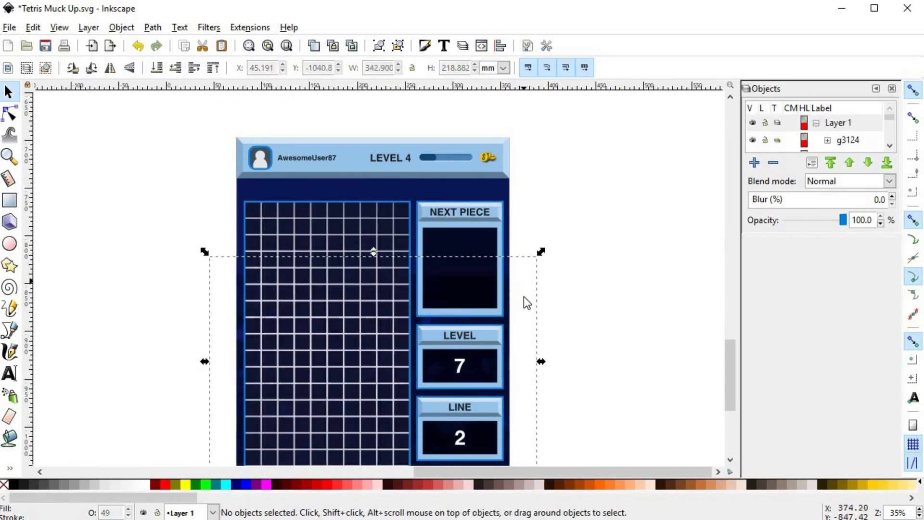
- Duplicate the middle photo, place the copy directly above it over the header area, and restack it beneath the interface elements
click(464, 318)
drag(467, 226, 452, 129)
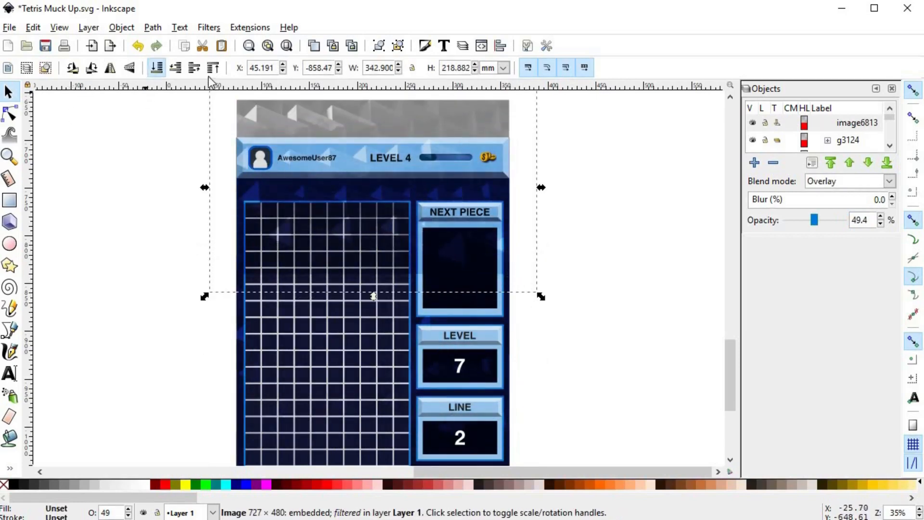
click(194, 68)
key(ctrl+z)
click(547, 323)
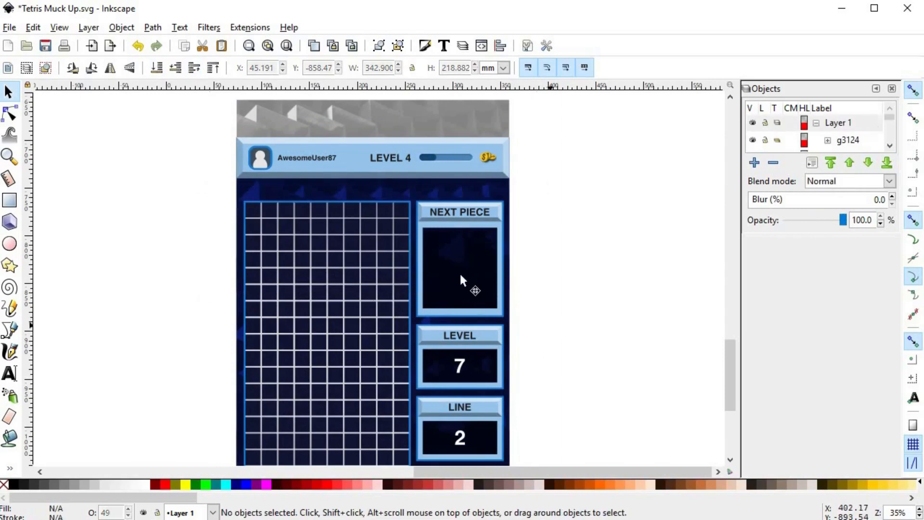
click(455, 187)
scroll(349, 81, up, 1)
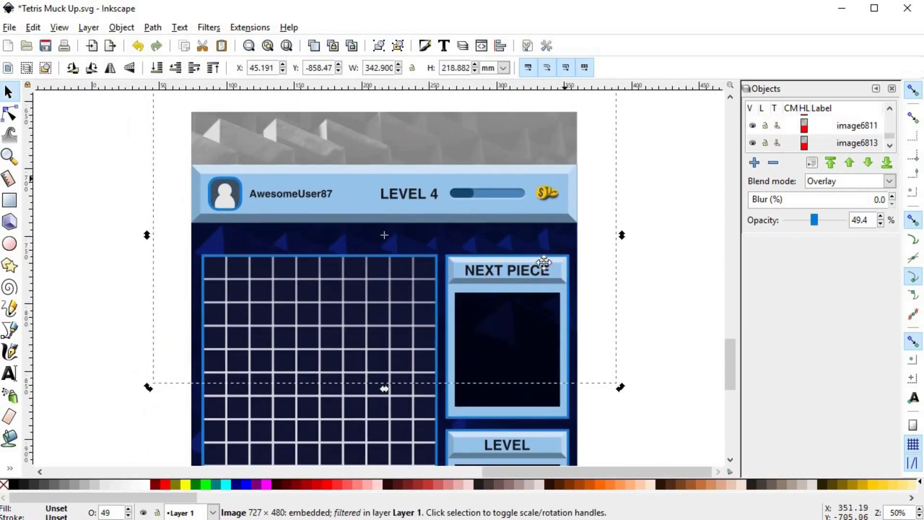
- Stretch the header-area photo upward to a height of about 235 mm
scroll(356, 212, up, 5)
drag(357, 195, 358, 173)
click(541, 337)
- Select the lower, middle and header-area overlay photos together and group them
scroll(541, 337, down, 15)
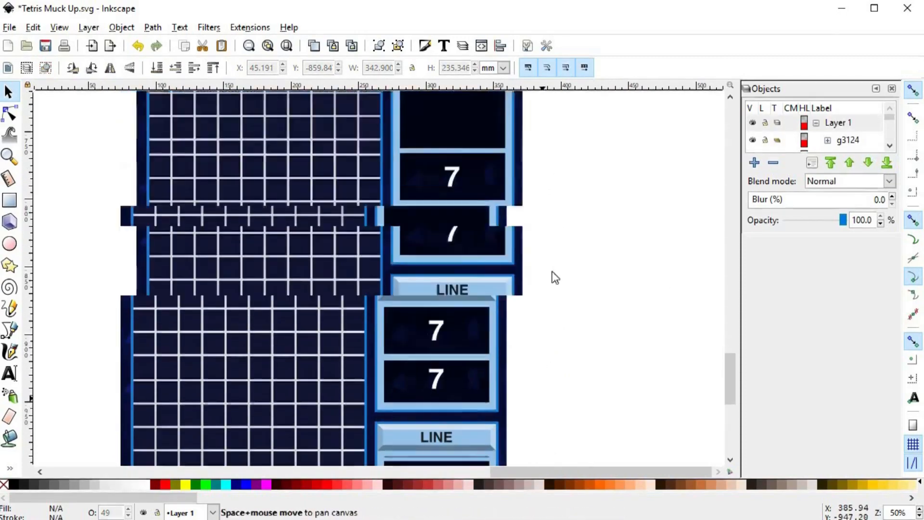
click(443, 268)
scroll(481, 288, up, 10)
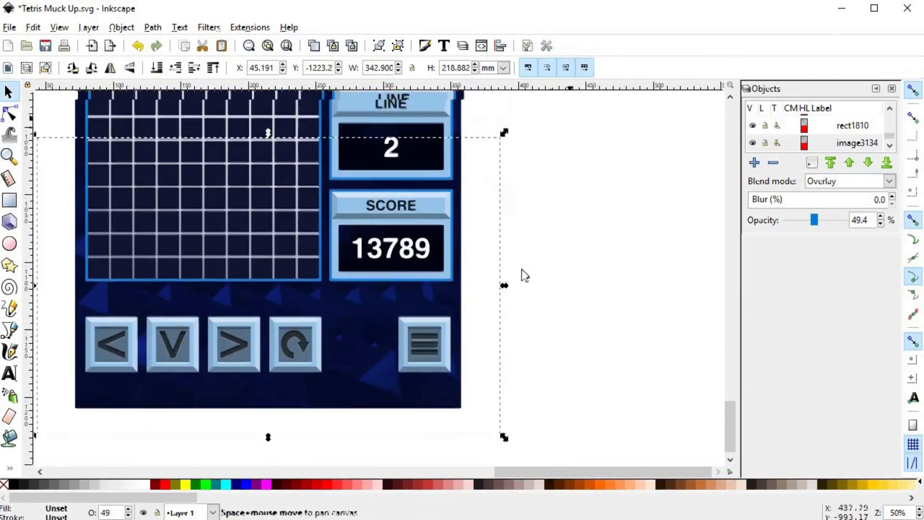
shift+click(439, 211)
scroll(464, 181, up, 10)
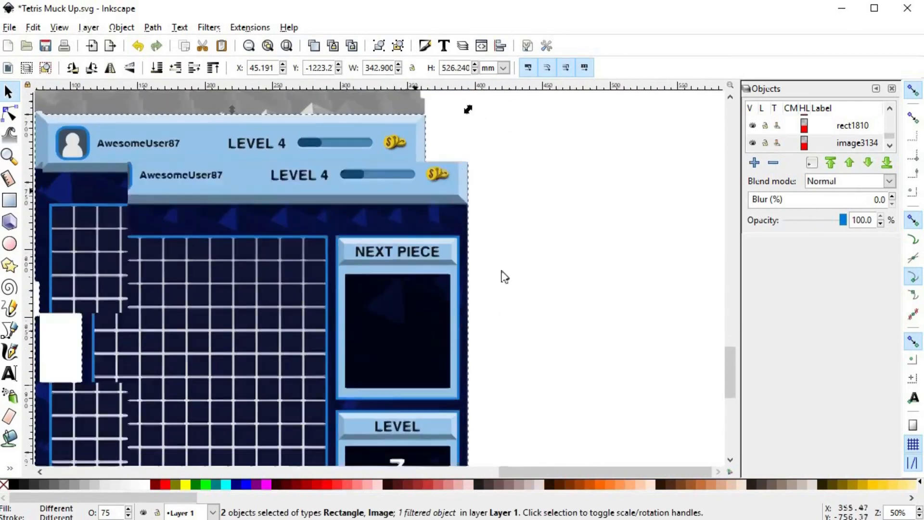
click(508, 262)
click(544, 308)
scroll(499, 324, down, 5)
shift+click(499, 277)
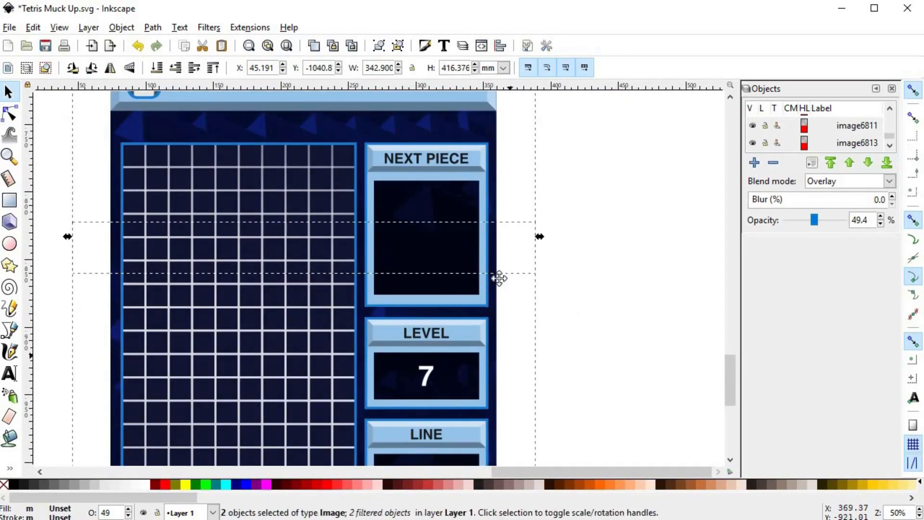
scroll(500, 276, down, 9)
ctrl+scroll(462, 308, down, 2)
key(ctrl+g)
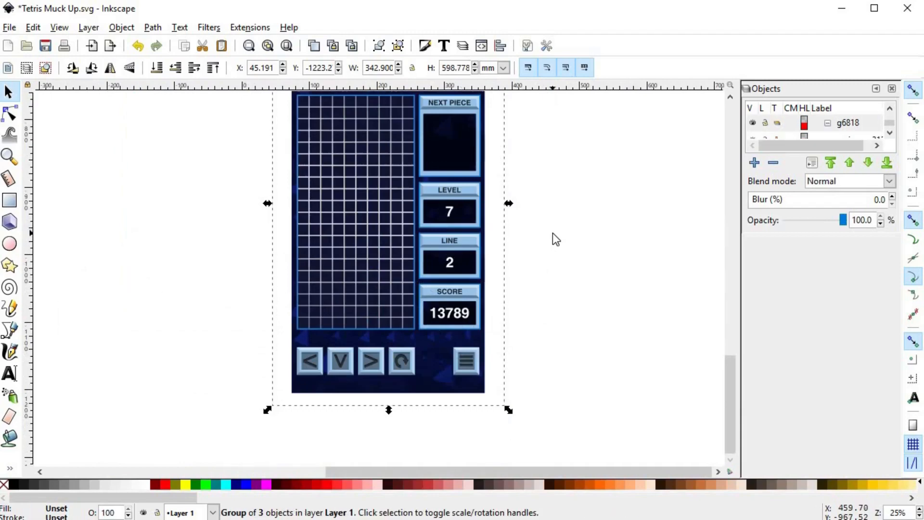
- Duplicate the dark blue background rectangle and set the copy as the clip for the grouped photos
scroll(486, 186, up, 6)
ctrl+scroll(464, 205, up, 2)
click(462, 202)
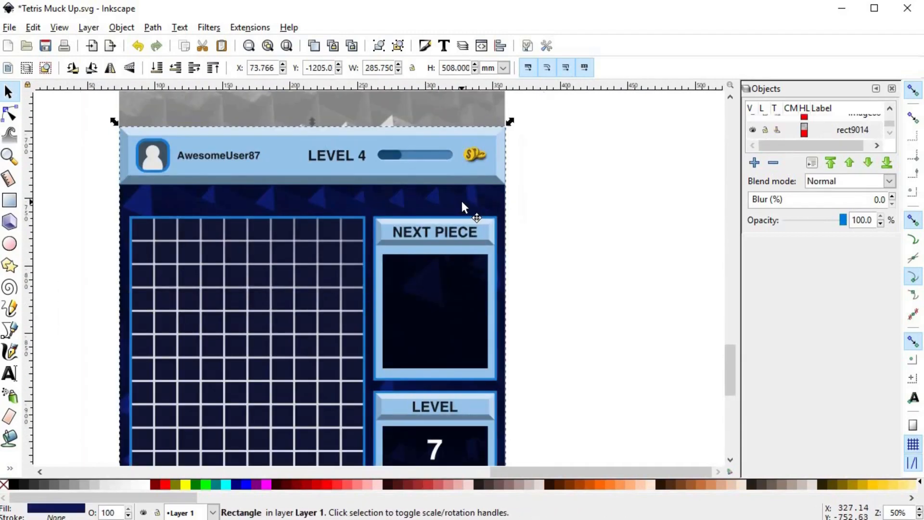
key(ctrl+x)
click(449, 158)
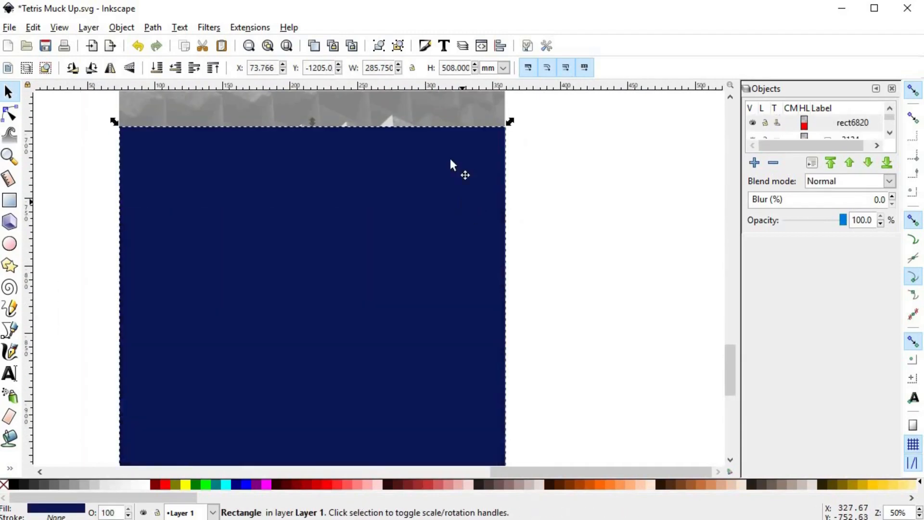
shift+click(445, 109)
right_click(447, 110)
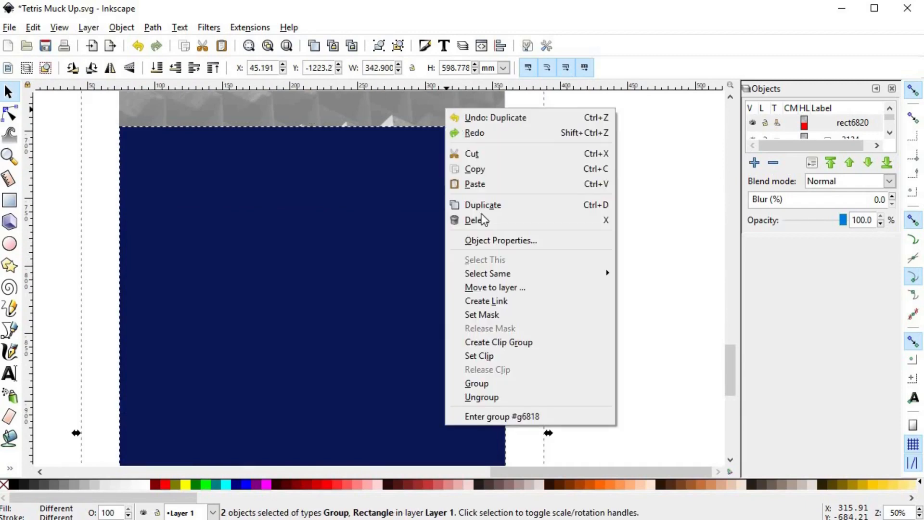
click(498, 357)
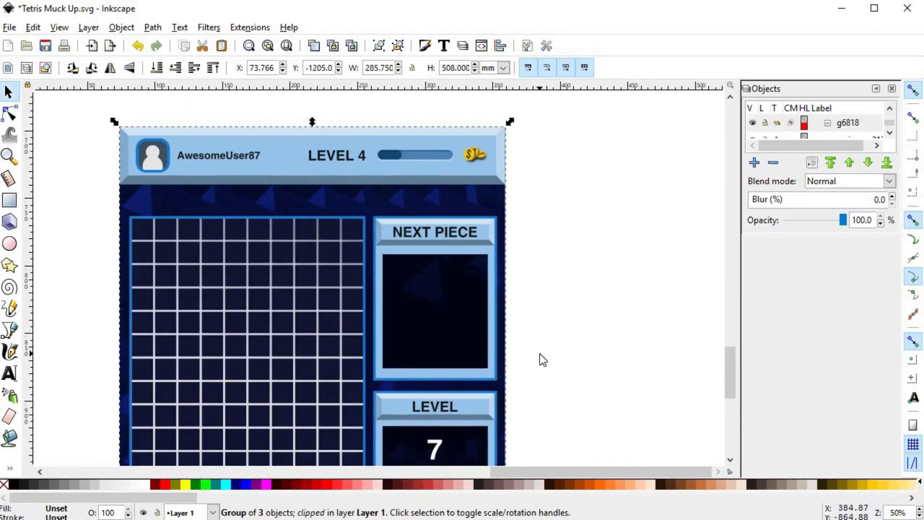
click(552, 272)
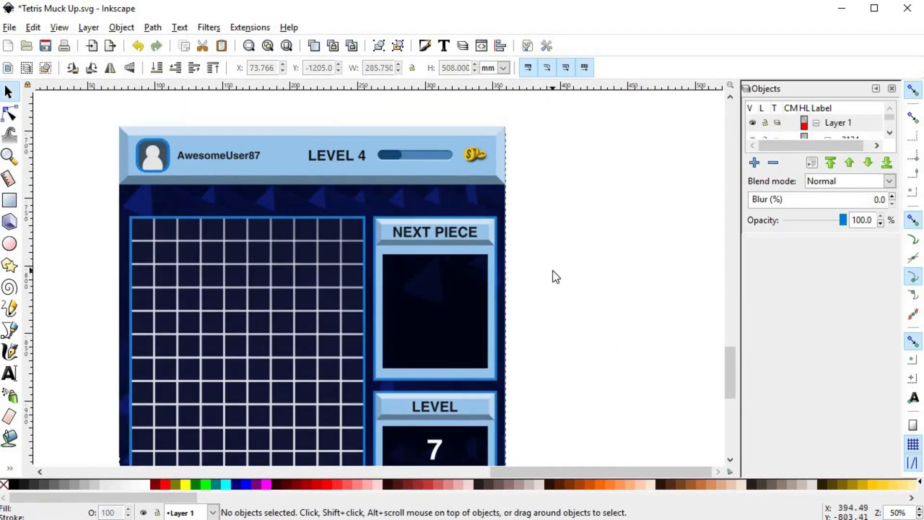
scroll(433, 240, down, 6)
ctrl+scroll(466, 313, down, 2)
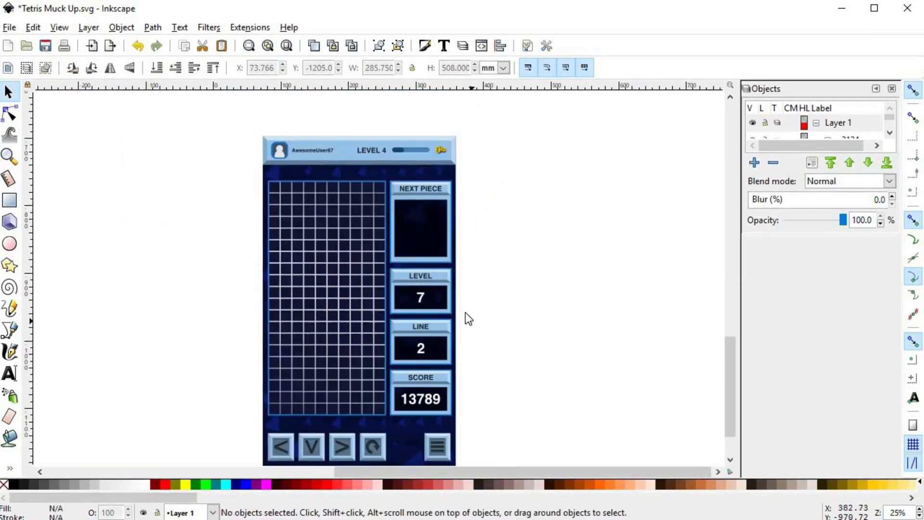
key(space)
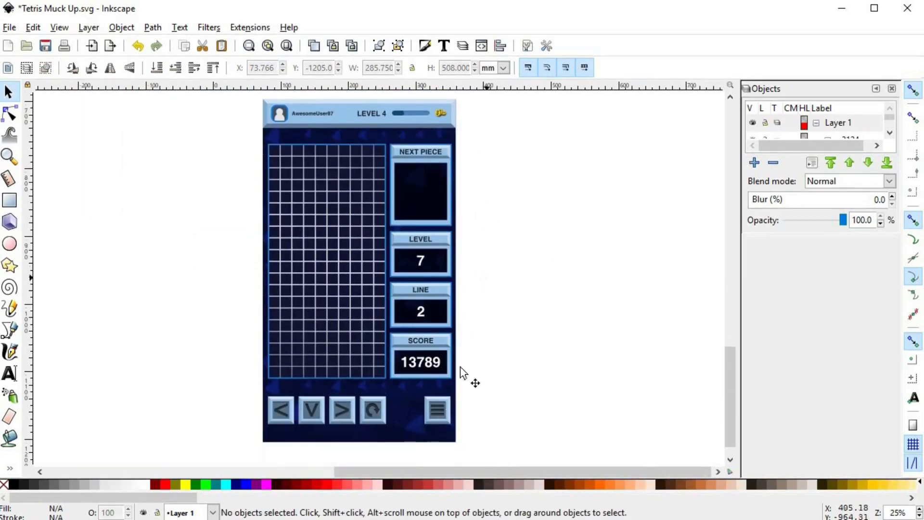
key(space)
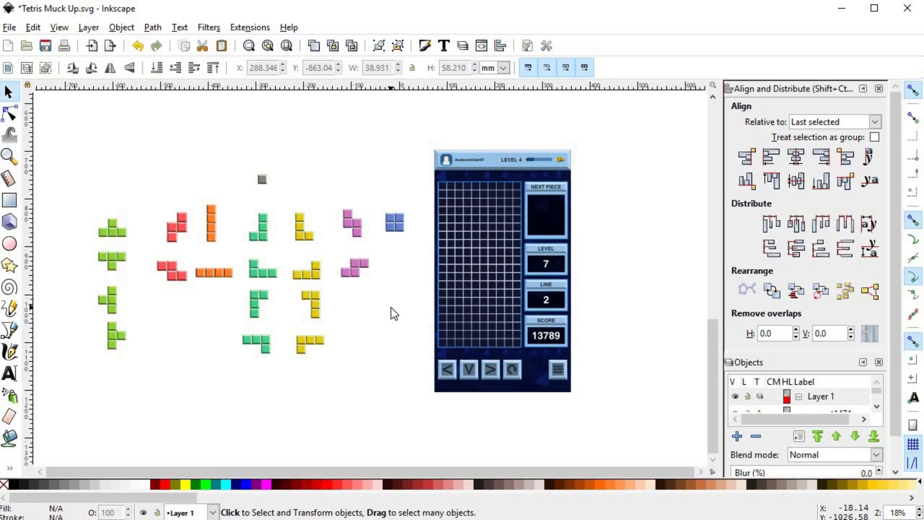
- Copy the upright green T piece into the grid's lower-left corner, scaled to about 52 × 35 mm to fit the cells
click(125, 238)
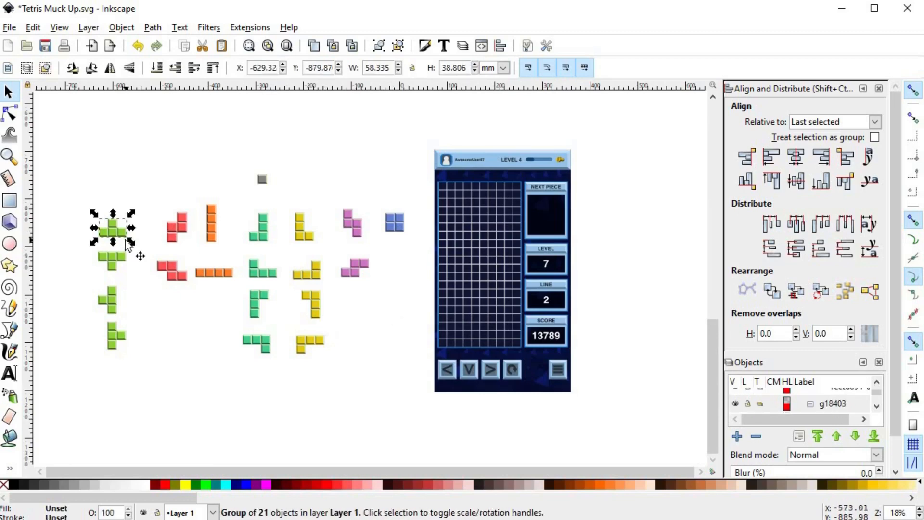
drag(127, 246, 463, 335)
key(3)
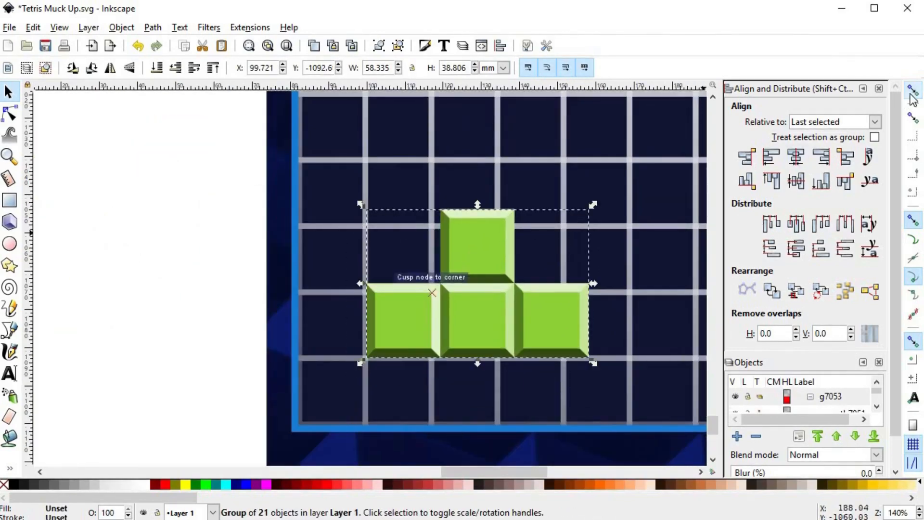
drag(593, 205, 571, 222)
ctrl+scroll(571, 222, up, 4)
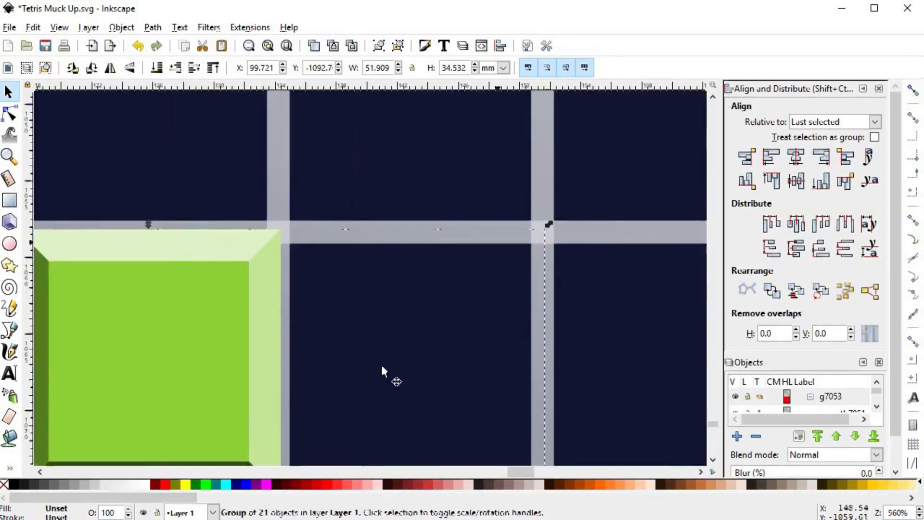
ctrl+scroll(382, 367, down, 3)
drag(424, 234, 330, 327)
click(117, 357)
ctrl+scroll(117, 357, down, 6)
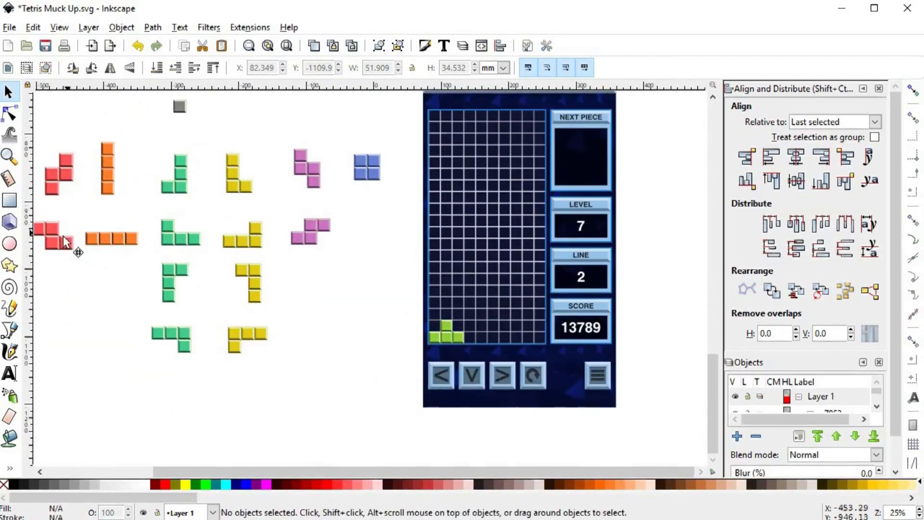
- Copy the horizontal red Z piece onto the grid's lower-left area and, with snapping on, shrink it to about 51 × 34 mm
click(458, 306)
ctrl+scroll(390, 313, down, 1)
drag(151, 264, 449, 334)
ctrl+scroll(449, 334, up, 5)
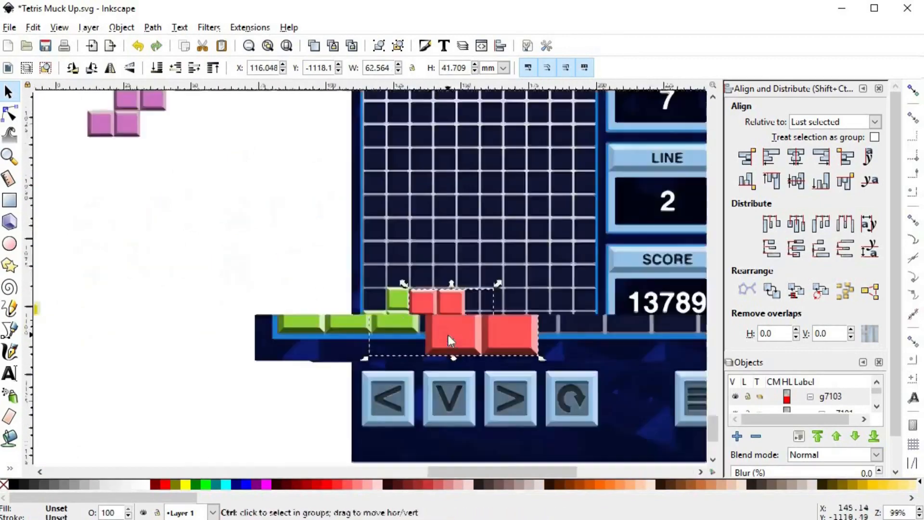
ctrl+scroll(448, 335, up, 1)
drag(459, 255, 331, 238)
click(913, 90)
drag(452, 350, 412, 330)
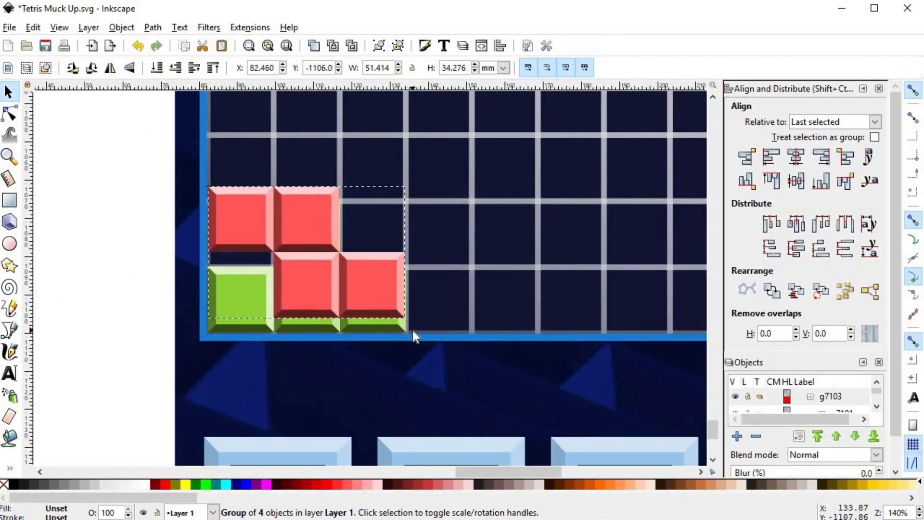
- Refine the red Z piece to about 51.8 × 34.5 mm and fit it against the green T piece's right side
ctrl+scroll(412, 331, up, 5)
drag(376, 264, 334, 267)
click(366, 311)
ctrl+scroll(389, 330, down, 5)
ctrl+scroll(87, 359, up, 4)
drag(270, 268, 265, 269)
ctrl+scroll(255, 308, down, 4)
drag(237, 170, 369, 203)
ctrl+scroll(361, 181, up, 2)
ctrl+scroll(276, 316, down, 7)
key(Escape)
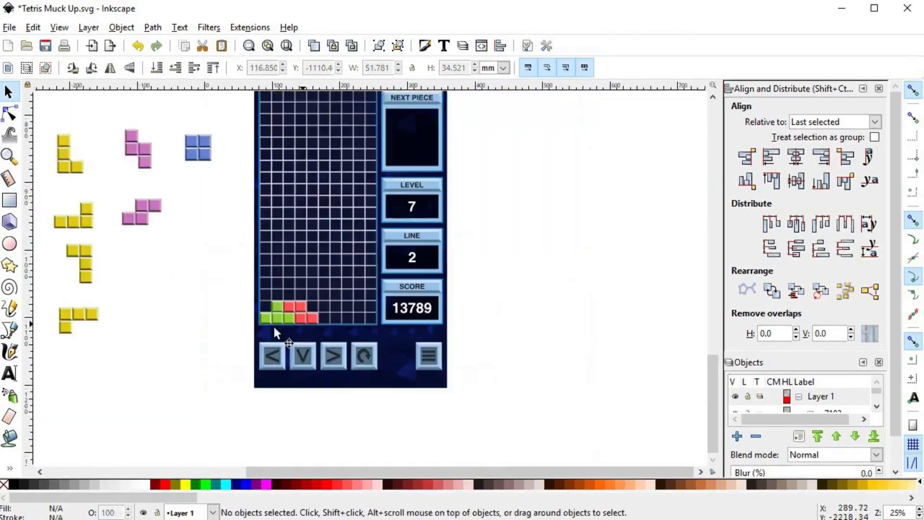
- Copy the upright purple piece onto the board, scale it to about 35 × 52 mm and fit it beside the red piece
drag(273, 327, 318, 310)
click(189, 144)
drag(190, 145, 365, 298)
ctrl+scroll(364, 296, up, 5)
drag(361, 260, 349, 298)
ctrl+drag(399, 425, 389, 396)
drag(275, 320, 349, 246)
ctrl+scroll(332, 262, up, 2)
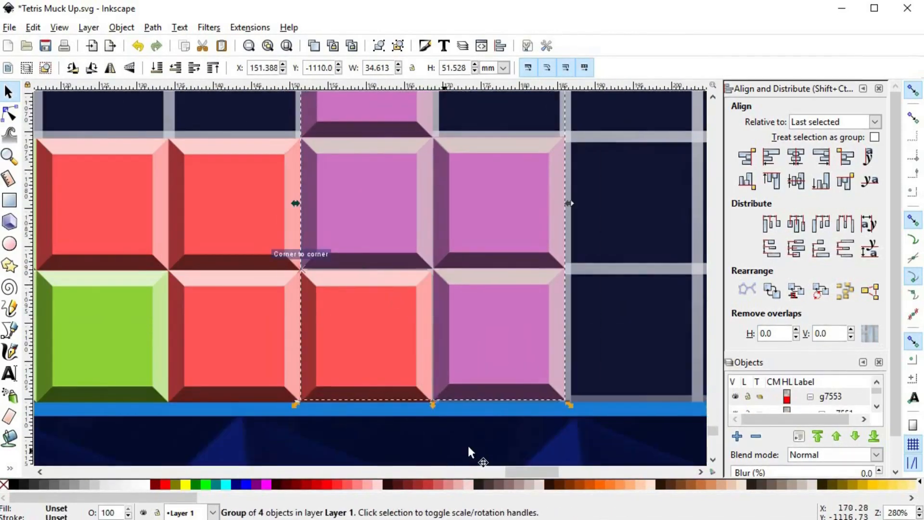
- Fine-tune the fit of the purple piece and the neighbouring red piece to close the gap between them
ctrl+scroll(398, 388, up, 2)
drag(385, 381, 384, 385)
key(space)
scroll(466, 355, up, 2)
click(313, 350)
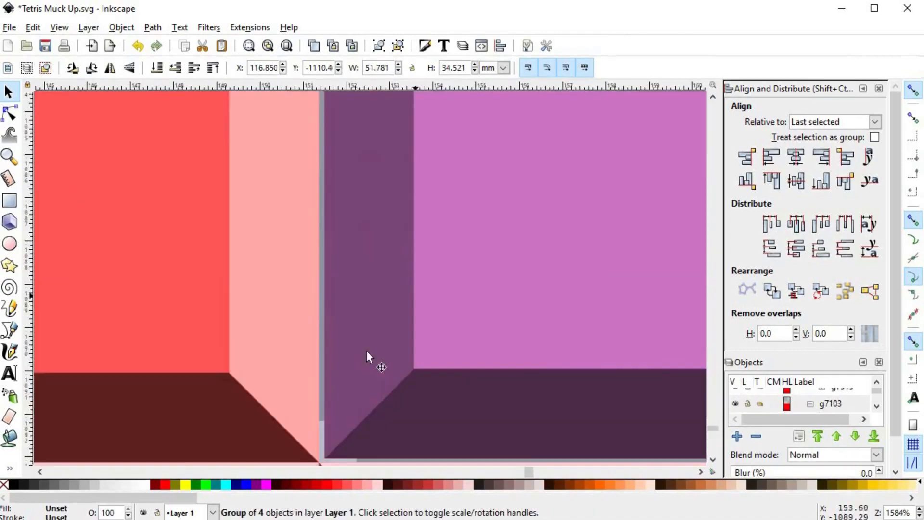
drag(404, 284, 398, 283)
key(Escape)
- Copy the blue square piece onto the board's bottom rows, scale it to about 35 × 35 mm and fit it right of the purple piece
scroll(326, 349, down, 11)
click(264, 176)
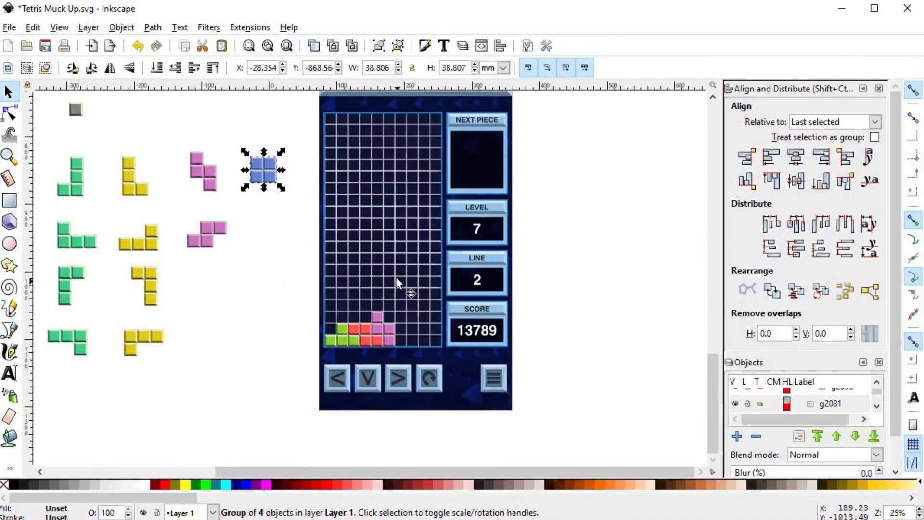
drag(264, 176, 367, 287)
ctrl+scroll(381, 337, up, 5)
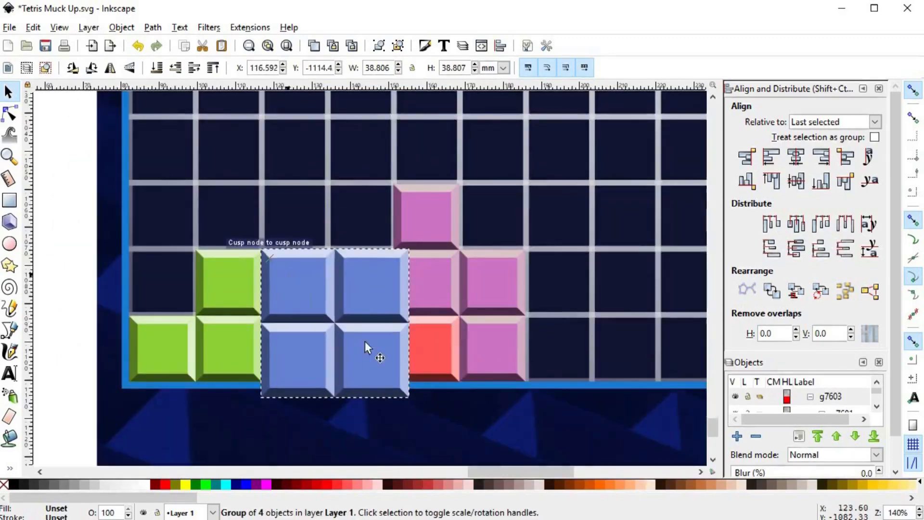
drag(406, 393, 396, 385)
drag(631, 306, 632, 308)
ctrl+scroll(549, 271, up, 3)
drag(489, 218, 485, 217)
ctrl+scroll(487, 218, down, 4)
ctrl+scroll(583, 312, up, 5)
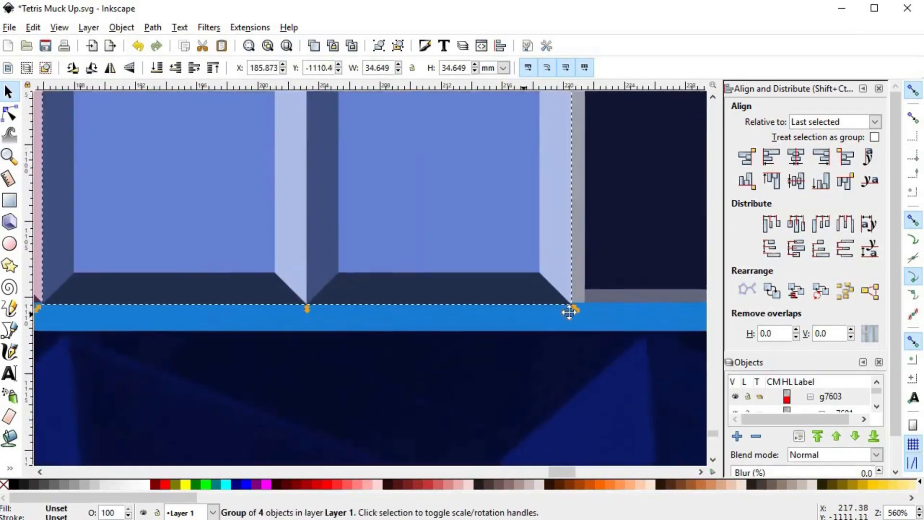
click(581, 357)
- Copy the vertical orange bar onto the board beside the blue square and scale it to about 17.5 × 70 mm
ctrl+scroll(581, 357, down, 9)
click(67, 145)
drag(68, 150, 481, 292)
ctrl+scroll(424, 407, up, 4)
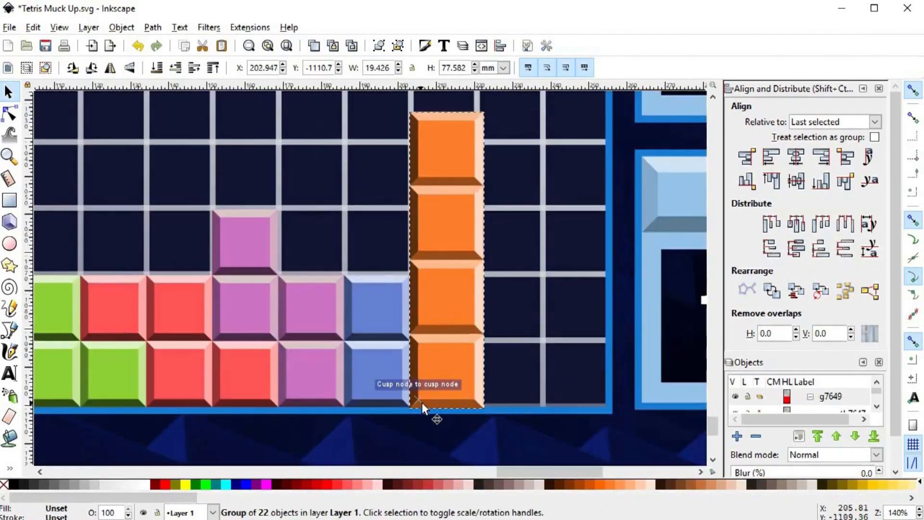
drag(487, 108, 483, 114)
ctrl+scroll(415, 307, up, 3)
ctrl+scroll(529, 193, down, 3)
ctrl+scroll(536, 101, up, 4)
drag(550, 121, 549, 124)
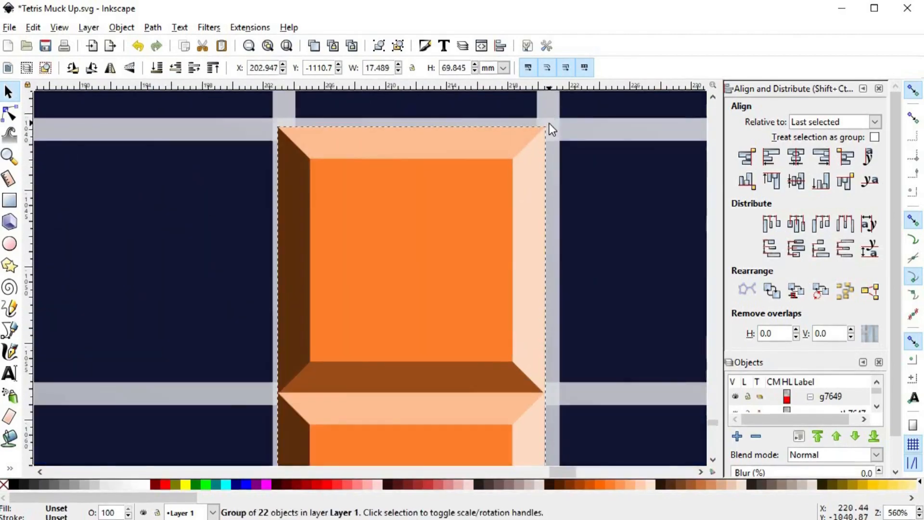
- Move the orange bar into the grid's rightmost column, resting on the bottom frame edge
ctrl+scroll(430, 193, down, 5)
drag(422, 315, 515, 314)
ctrl+scroll(537, 388, up, 2)
ctrl+scroll(518, 370, up, 2)
- Resize the blue grid frame from its lower-right corner to about 176.97 × 348.62 mm, aligned with the orange bar
click(559, 361)
mouse_move(580, 371)
mouse_down()
mouse_move(574, 383)
mouse_move(571, 374)
mouse_up()
ctrl+scroll(575, 370, up, 1)
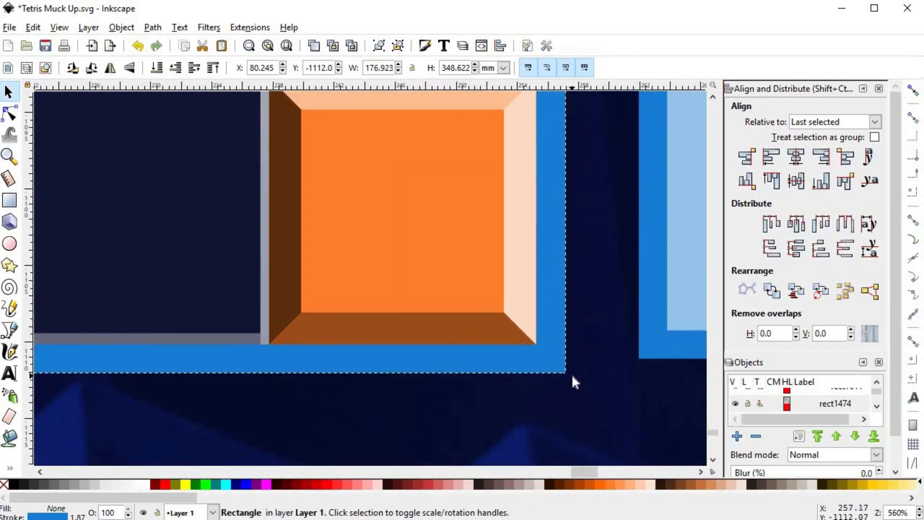
ctrl+scroll(466, 412, down, 7)
click(250, 299)
- Copy the lowest yellow piece onto the lower-left pieces and, with snapping on, shrink it to about 55 × 36 mm
ctrl+scroll(460, 305, down, 2)
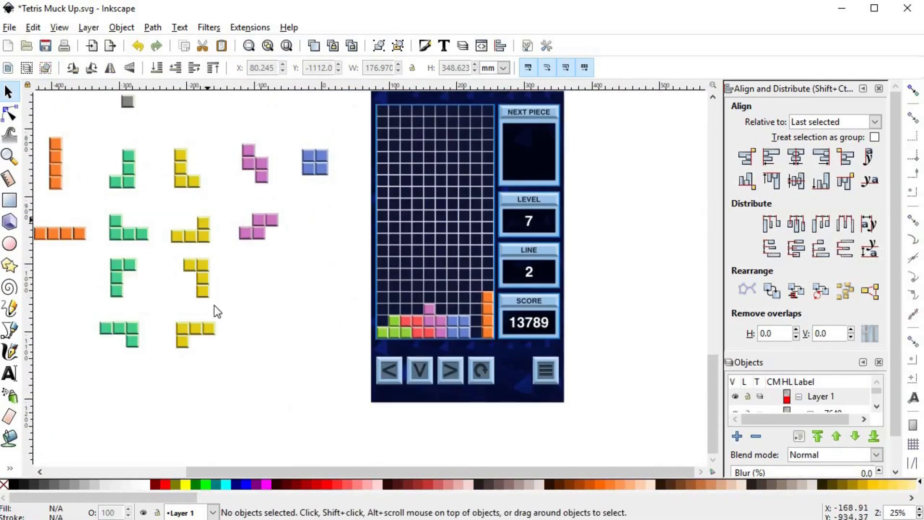
click(206, 332)
ctrl+scroll(394, 343, up, 5)
drag(185, 327, 410, 343)
click(913, 90)
drag(353, 273, 367, 272)
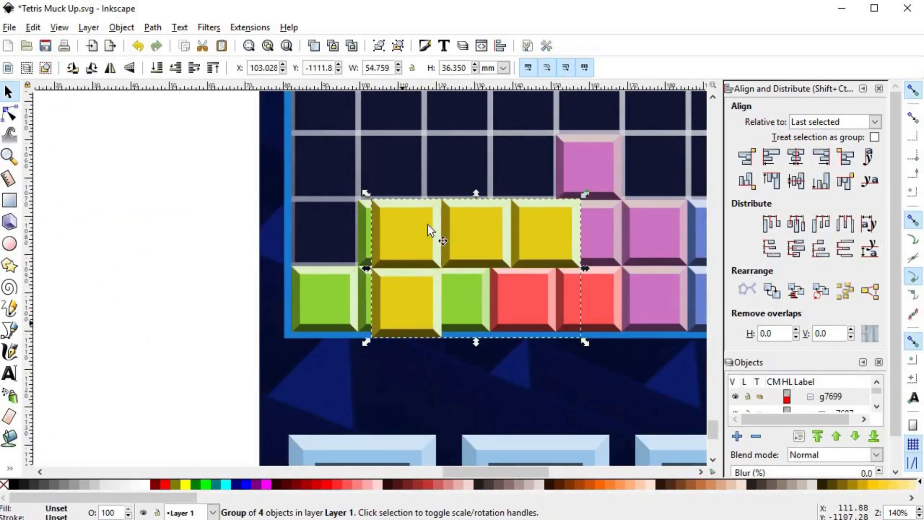
drag(428, 223, 414, 220)
- Scale the yellow piece to about 52 × 34 mm and fit it against the left wall above the green T piece
drag(571, 268, 557, 264)
ctrl+scroll(557, 240, up, 2)
drag(192, 183, 192, 176)
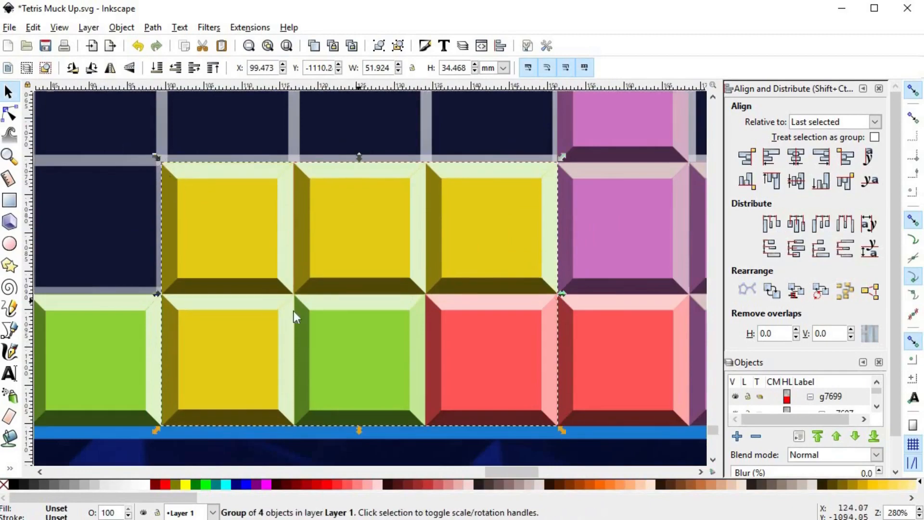
drag(295, 311, 247, 221)
ctrl+scroll(267, 295, down, 2)
- Adjust the blue grid frame's lower-left corner, making the frame about 176.83 × 348.95 mm
click(187, 333)
click(187, 336)
ctrl+scroll(187, 351, up, 4)
scroll(207, 375, down, 6)
drag(169, 302, 171, 297)
ctrl+scroll(162, 323, down, 10)
click(255, 259)
- Duplicate the downward-pointing green T piece, move the copy onto the board's stack and shrink it to the cell size
drag(254, 259, 279, 257)
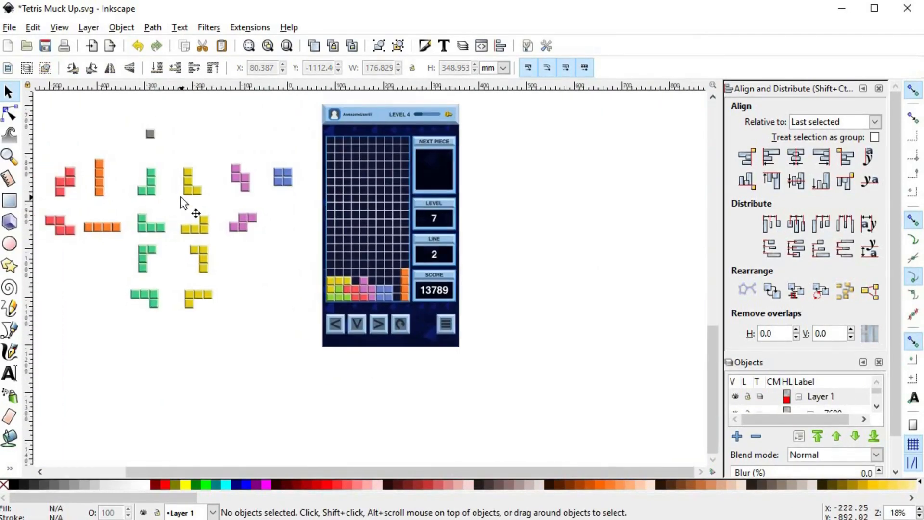
drag(175, 292, 243, 303)
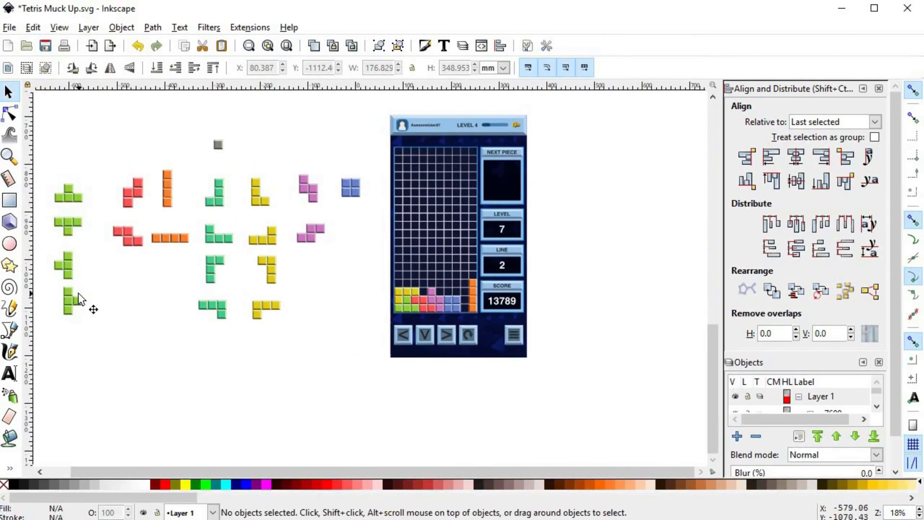
click(74, 226)
key(ctrl+d)
drag(74, 226, 681, 334)
drag(470, 306, 454, 302)
drag(566, 373, 553, 364)
- Refine the green T copy to about 51.9 × 34.5 mm and fit its stem between the yellow and purple pieces
scroll(549, 365, up, 7)
drag(594, 335, 600, 339)
scroll(600, 340, down, 8)
key(space)
drag(371, 306, 370, 260)
scroll(370, 260, up, 5)
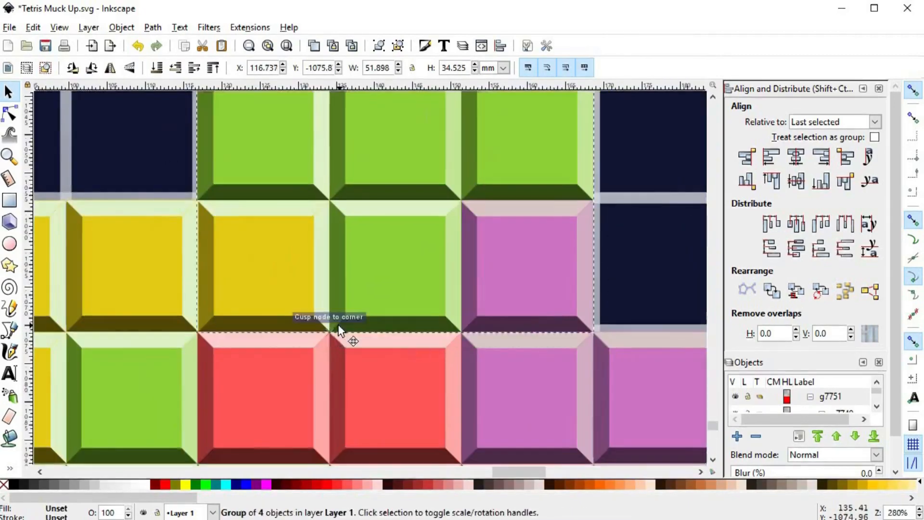
scroll(549, 296, down, 5)
click(388, 336)
- Duplicate the upright teal J piece from the piece collection and move the copy onto the board's stack
key(space)
scroll(295, 342, down, 1)
key(space)
click(265, 329)
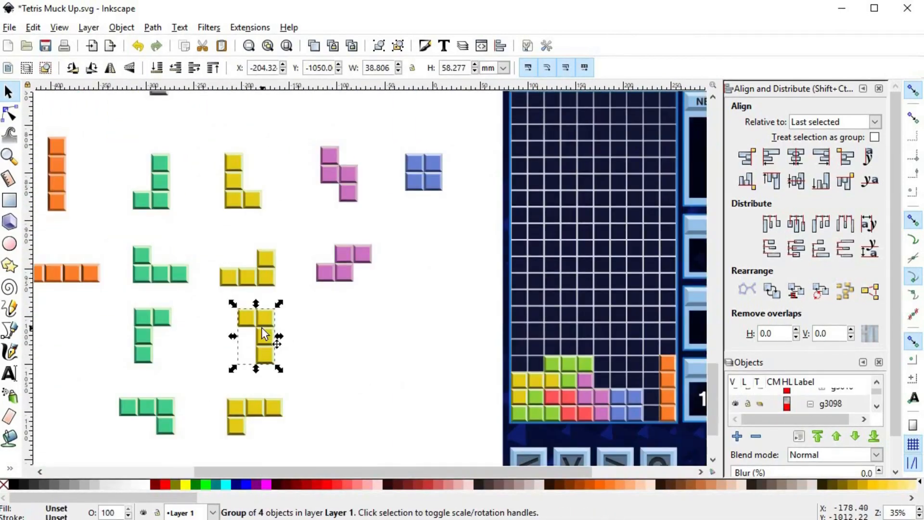
drag(168, 205, 584, 371)
scroll(585, 371, up, 5)
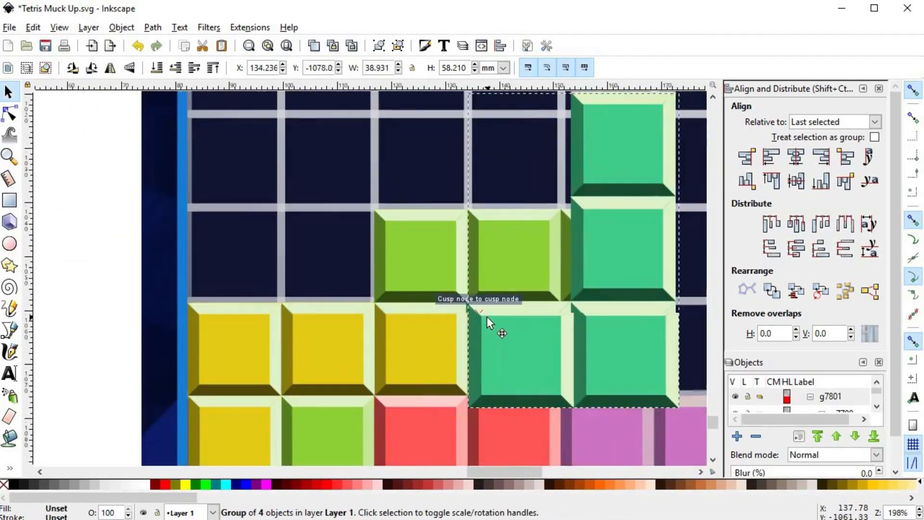
- Shrink the teal J copy to about 34.3 × 51.2 mm and fit it against the left wall on top of the yellow piece
drag(691, 417, 657, 395)
drag(607, 337, 327, 271)
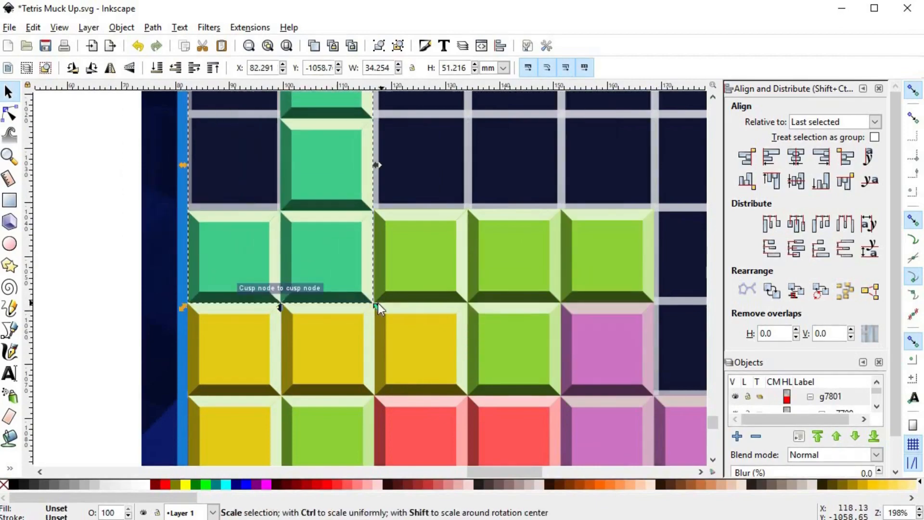
drag(370, 298, 373, 299)
scroll(305, 348, down, 6)
click(279, 348)
drag(60, 317, 214, 328)
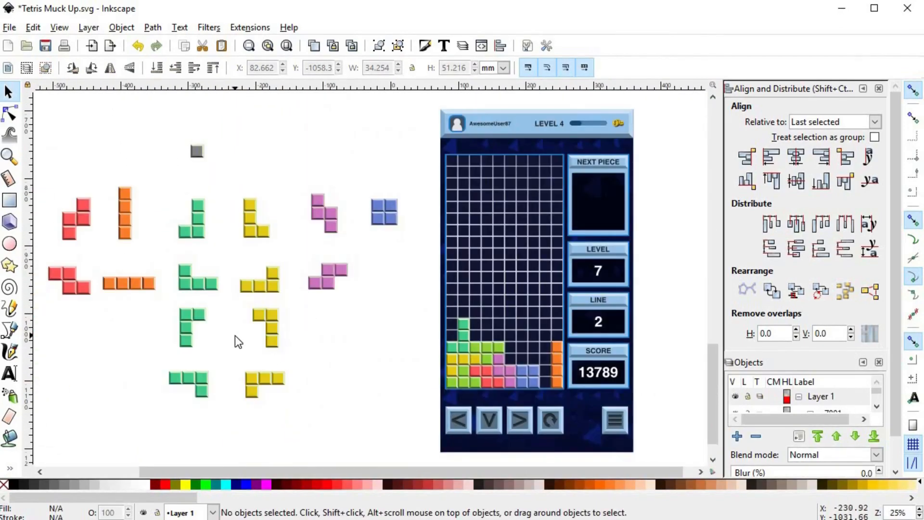
scroll(178, 309, left, 3)
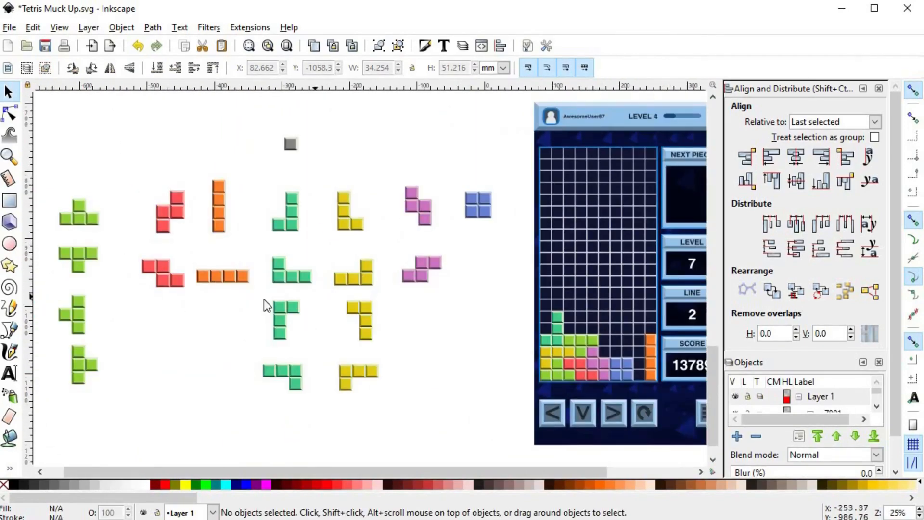
click(361, 318)
click(645, 352)
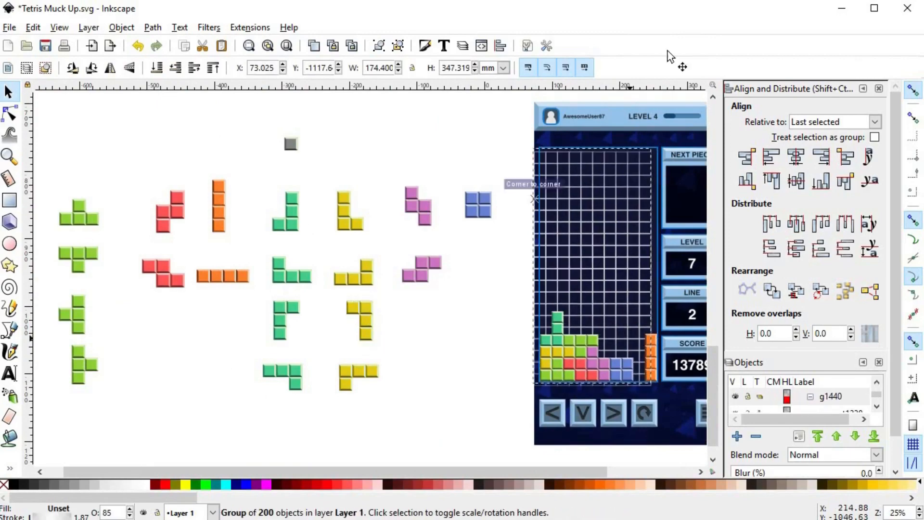
key(ctrl+z)
- Duplicate the yellow piece with its long stem hanging at the right, move the copy onto the stack and shrink it to about 35.4 × 53.2 mm
scroll(490, 287, left, 2)
drag(408, 282, 607, 329)
scroll(543, 324, up, 5)
drag(543, 324, 479, 261)
scroll(479, 261, down, 3)
drag(575, 414, 565, 406)
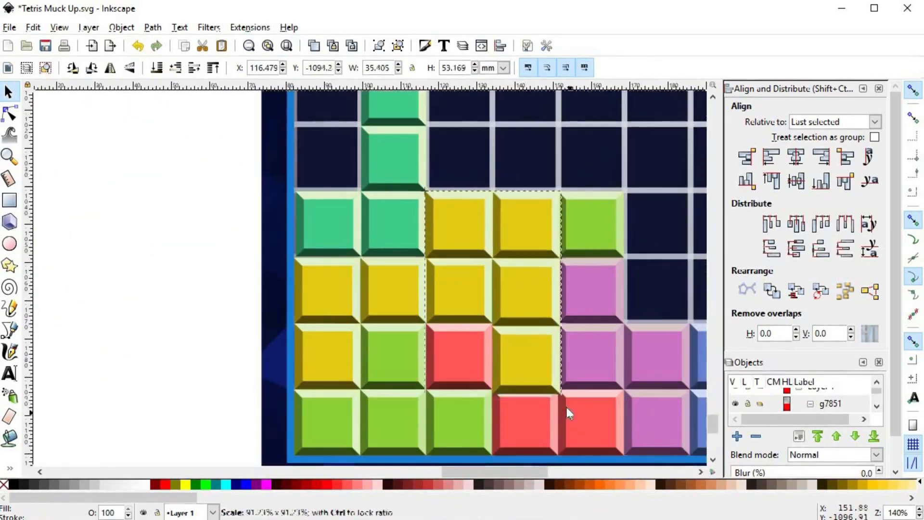
- Refine the yellow copy to about 34.8 × 52.2 mm and snap it into the empty cells above the stack near the right wall as the falling piece
scroll(564, 406, up, 4)
drag(548, 350, 550, 353)
scroll(387, 352, down, 6)
drag(393, 261, 538, 151)
scroll(564, 159, up, 5)
scroll(525, 168, up, 5)
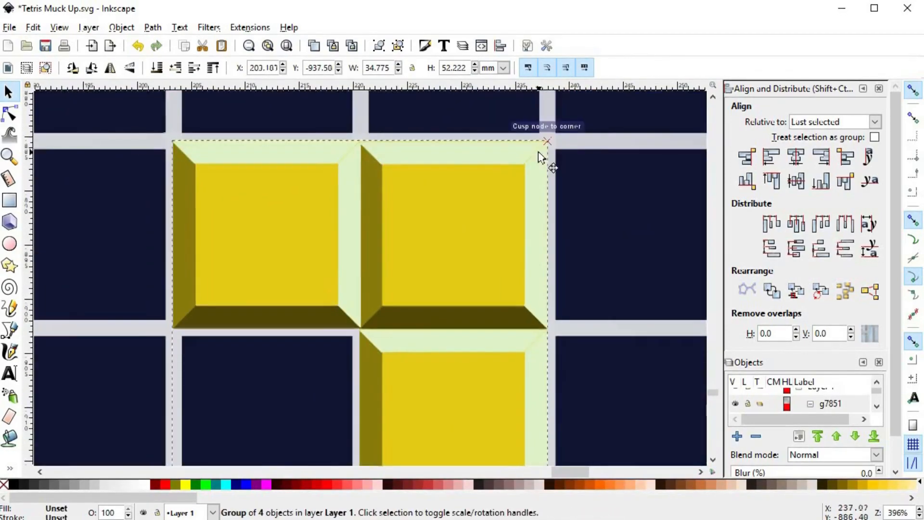
click(583, 175)
scroll(534, 241, down, 8)
scroll(617, 333, down, 1)
click(580, 332)
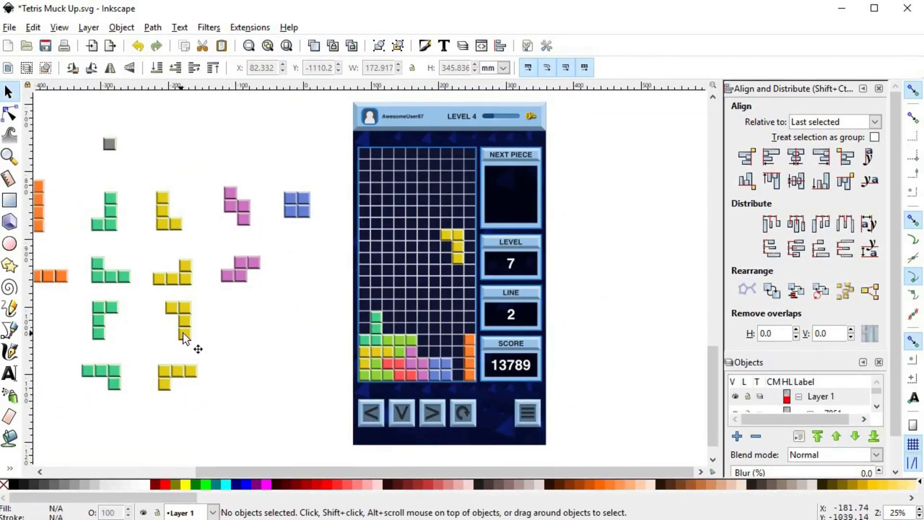
- Duplicate the teal J piece on the board and place the copy in the NEXT PIECE box
scroll(247, 303, left, 1)
scroll(106, 267, left, 2)
scroll(134, 276, left, 3)
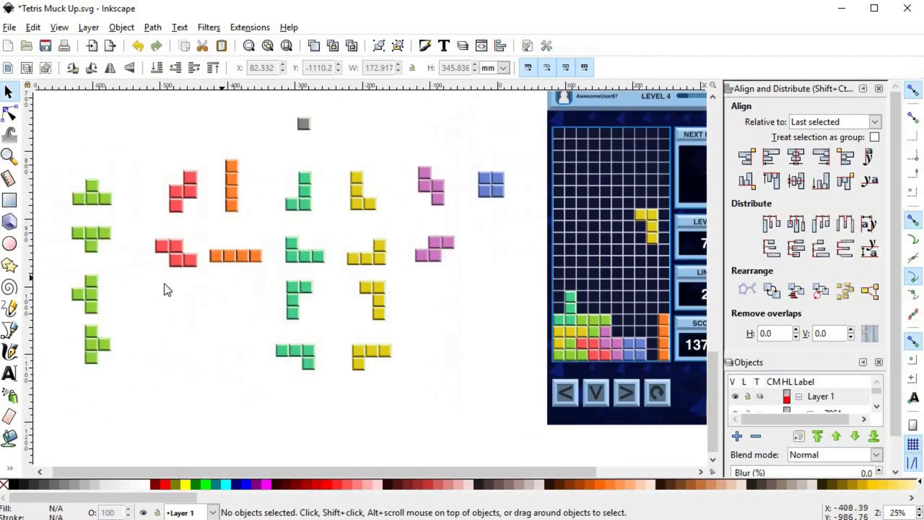
scroll(193, 308, right, 1)
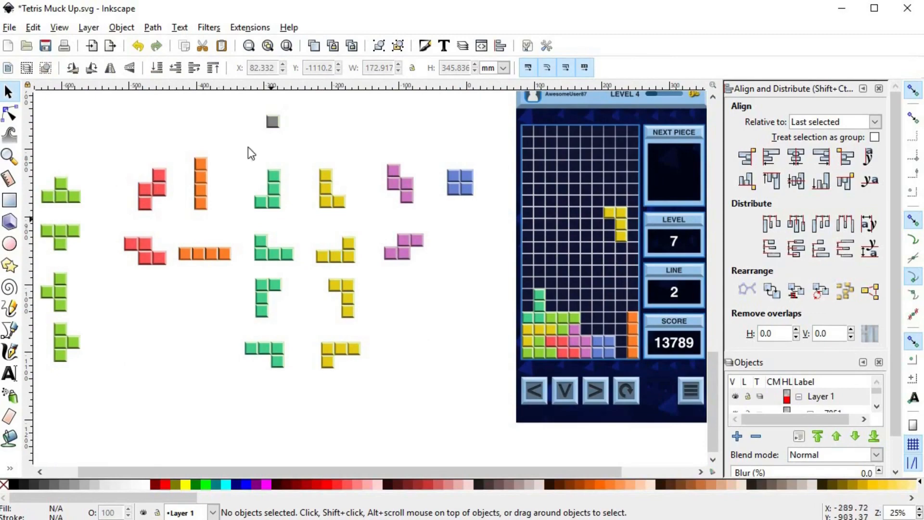
drag(247, 149, 285, 219)
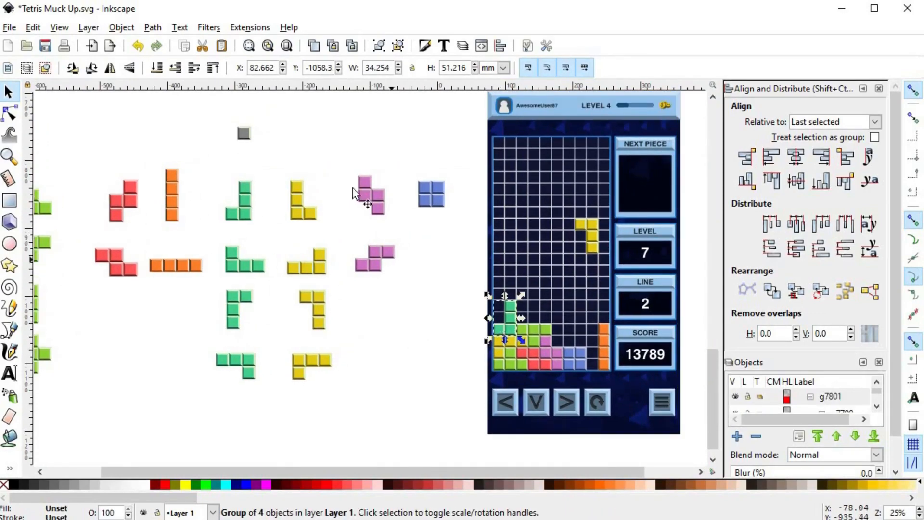
click(364, 195)
click(510, 328)
key(ctrl+d)
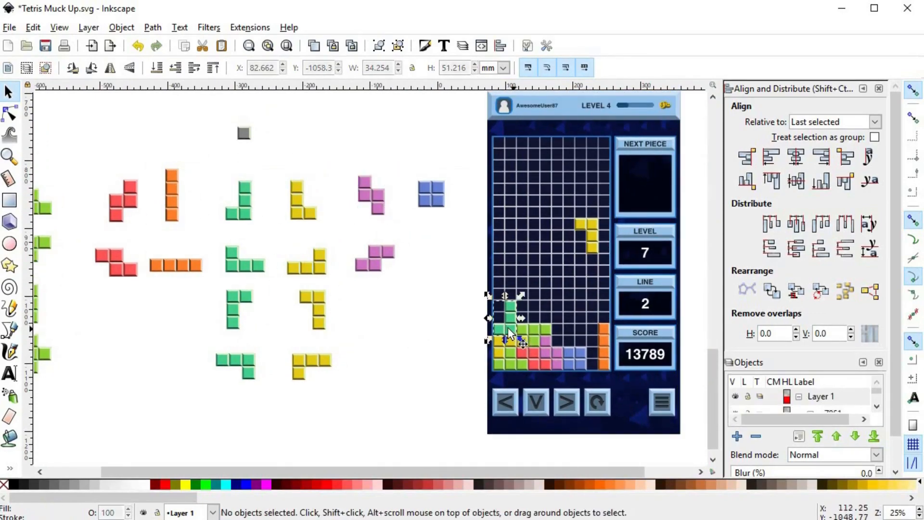
drag(509, 327, 657, 189)
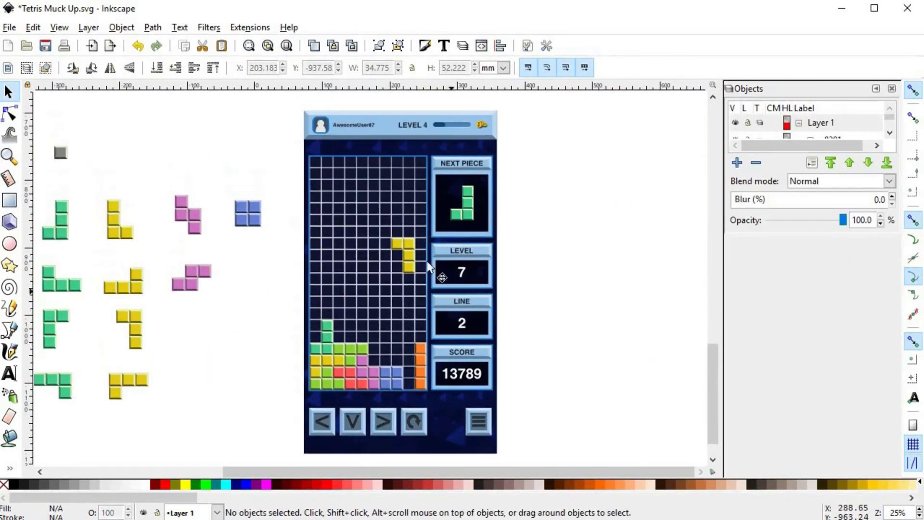
- Duplicate the falling yellow piece and move the copy onto the blank canvas beside the game
click(414, 249)
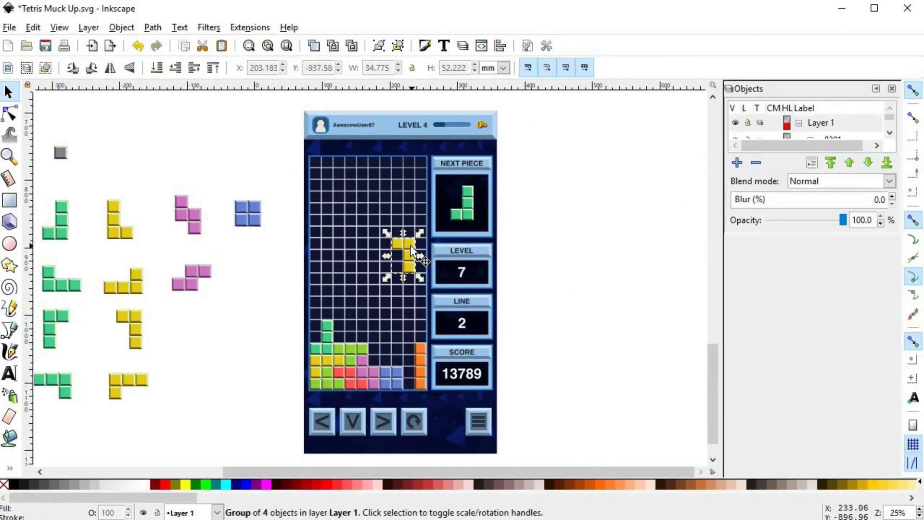
key(ctrl+d)
drag(411, 246, 265, 372)
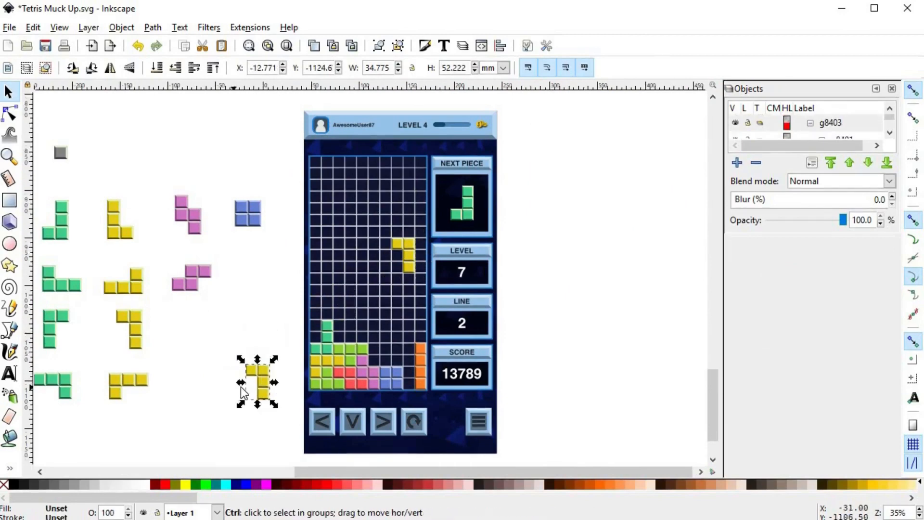
- Trace the yellow copy's outer contour with the Pen tool as a closed six-corner path snapped to its corners
scroll(238, 386, up, 4)
scroll(308, 331, up, 1)
key(b)
click(258, 284)
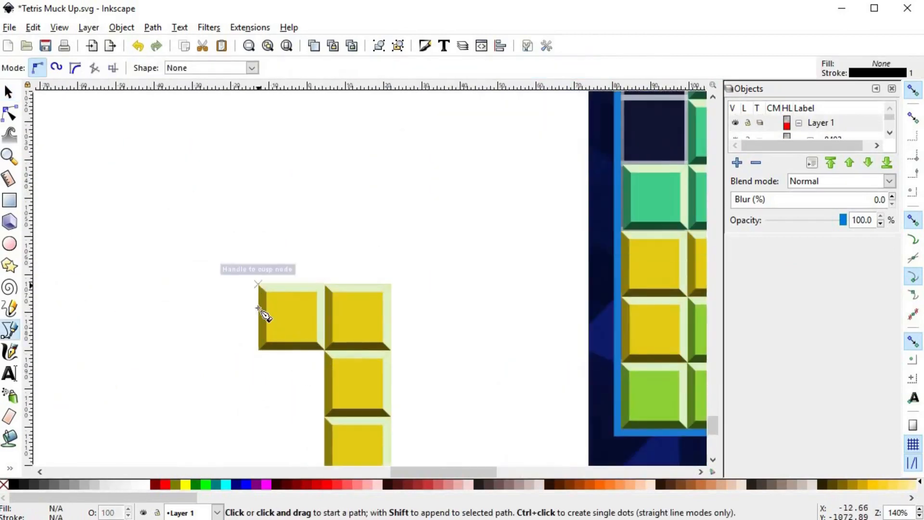
click(258, 350)
click(324, 350)
key(space)
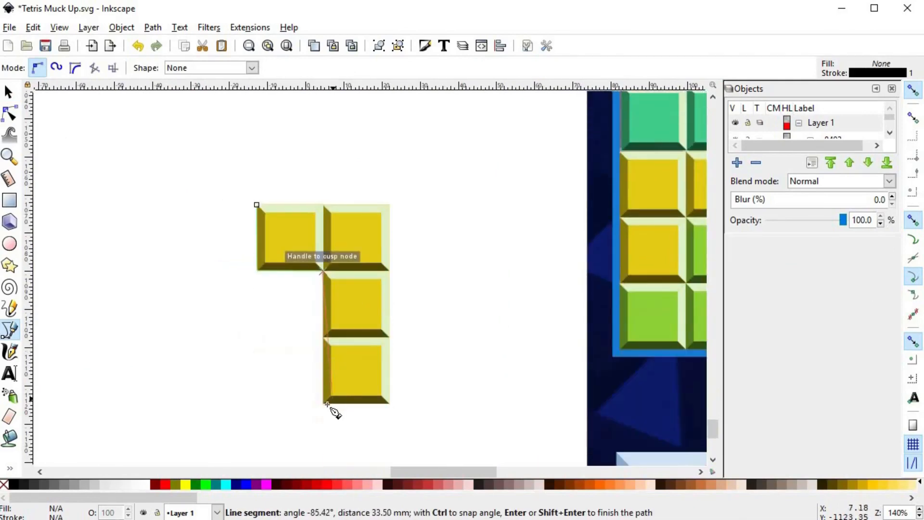
click(323, 403)
click(389, 404)
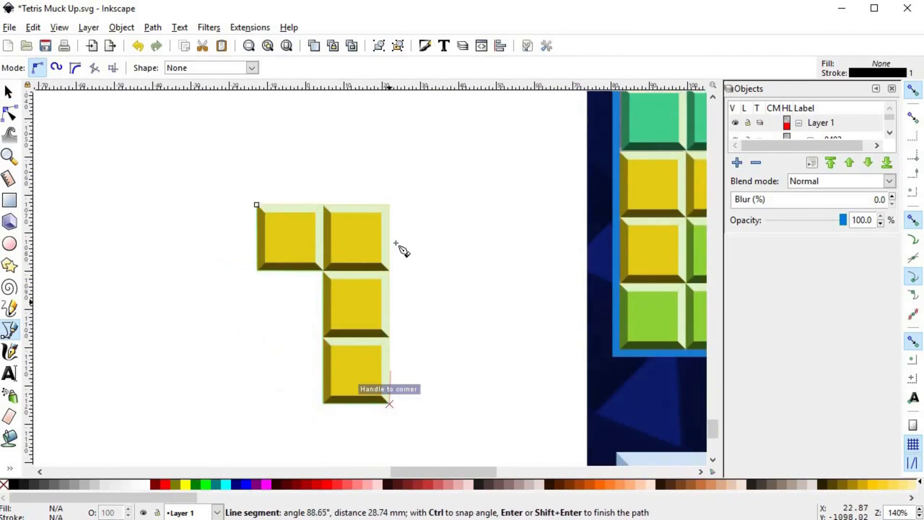
click(390, 204)
click(257, 204)
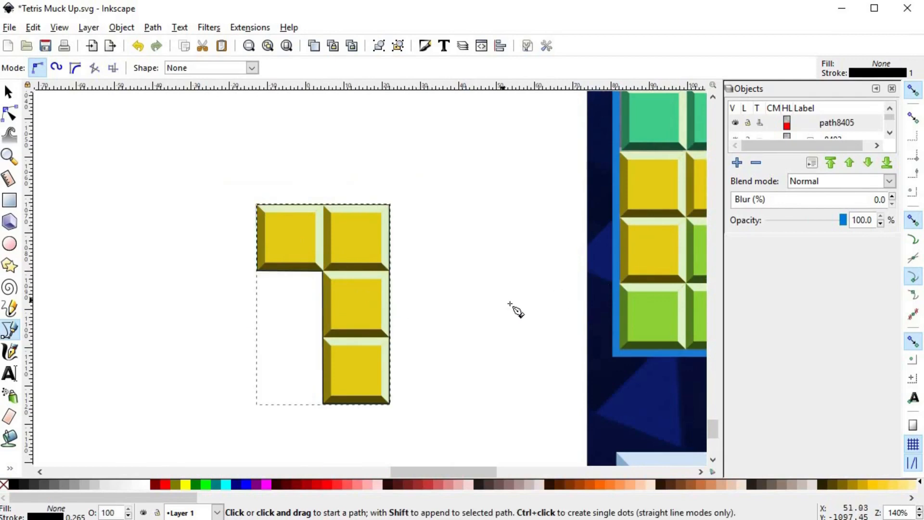
- Delete the yellow copy and apply the style of a board grid cell to the traced outline
scroll(515, 309, down, 1)
key(space)
double_click(621, 121)
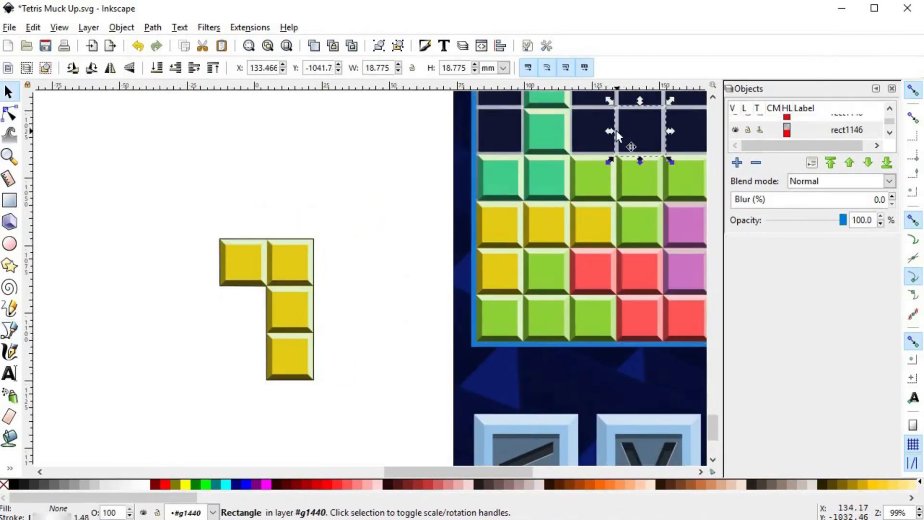
click(296, 257)
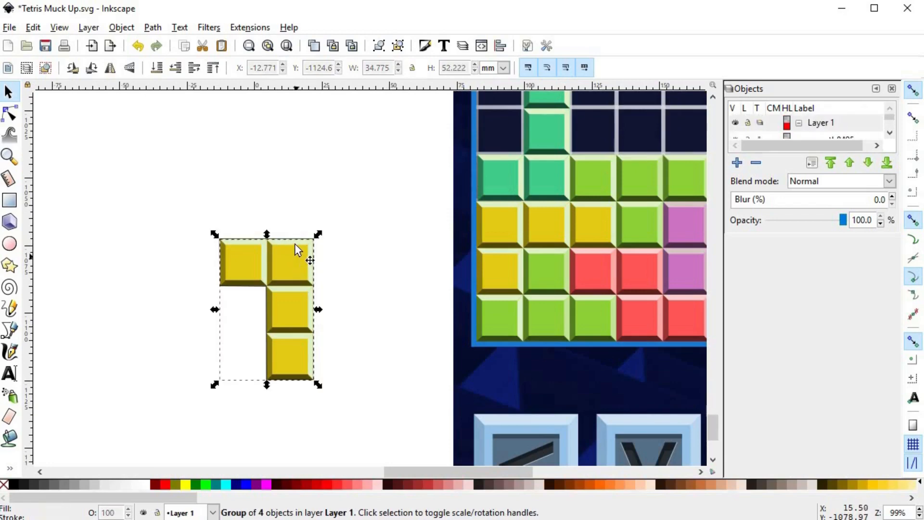
key(Delete)
click(294, 240)
key(ctrl+shift+v)
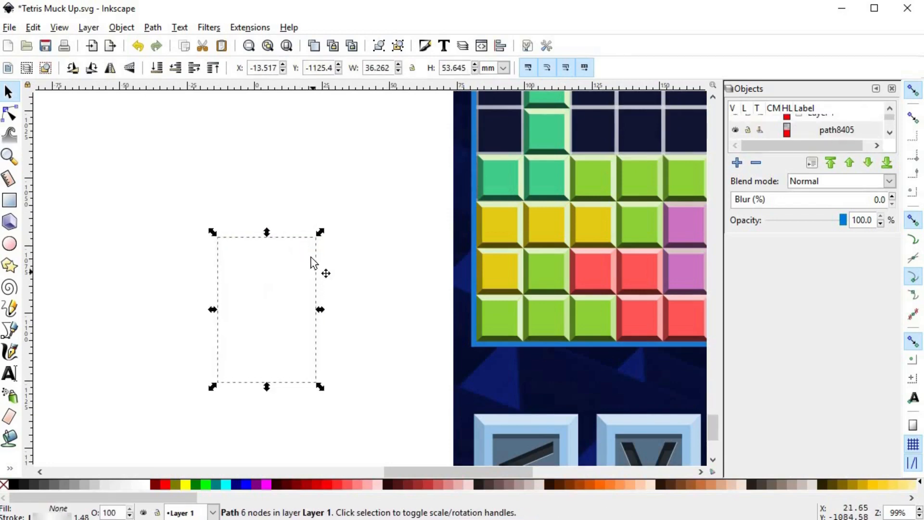
- Move the traced outline into the board's gap between the blue piece and the orange bar
mouse_move(314, 258)
mouse_down()
mouse_move(692, 155)
mouse_move(637, 205)
mouse_move(669, 167)
mouse_up()
key(space)
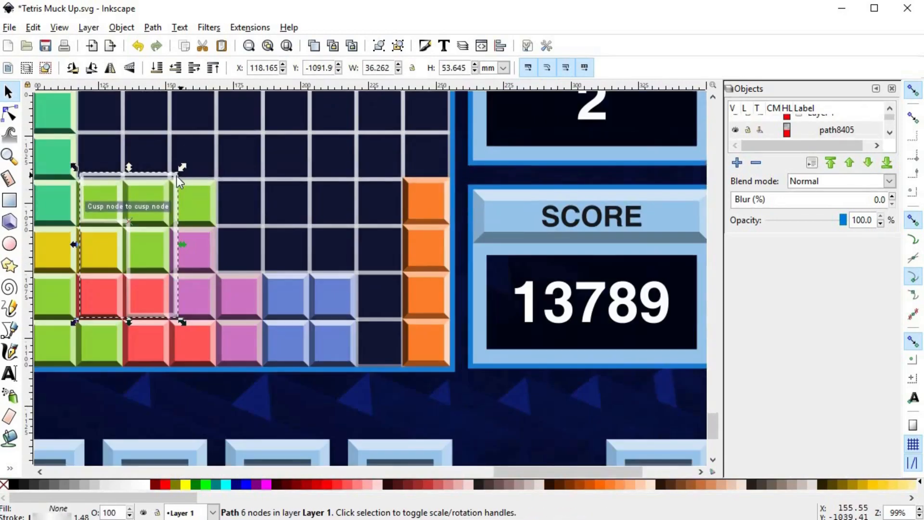
drag(174, 175, 423, 254)
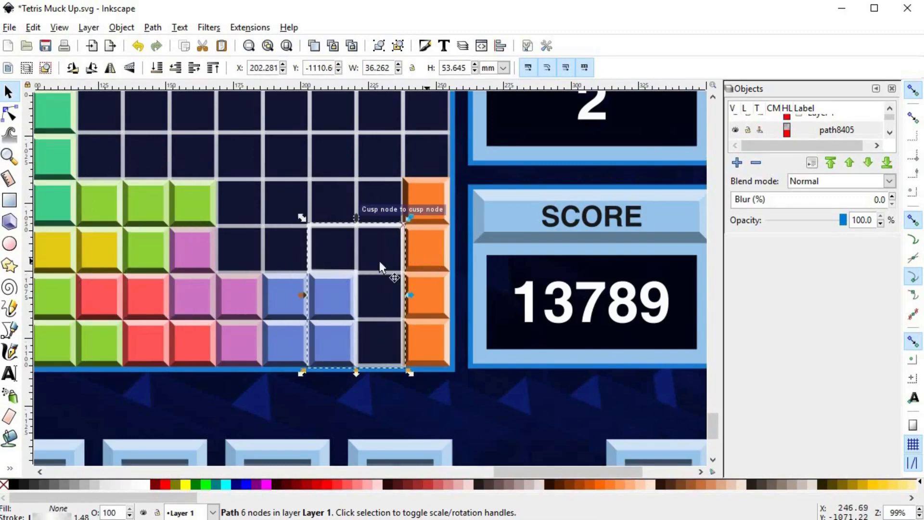
scroll(356, 253, up, 2)
scroll(357, 253, down, 1)
- Give the placed outline a white stroke and show its stroke paint settings
click(149, 482)
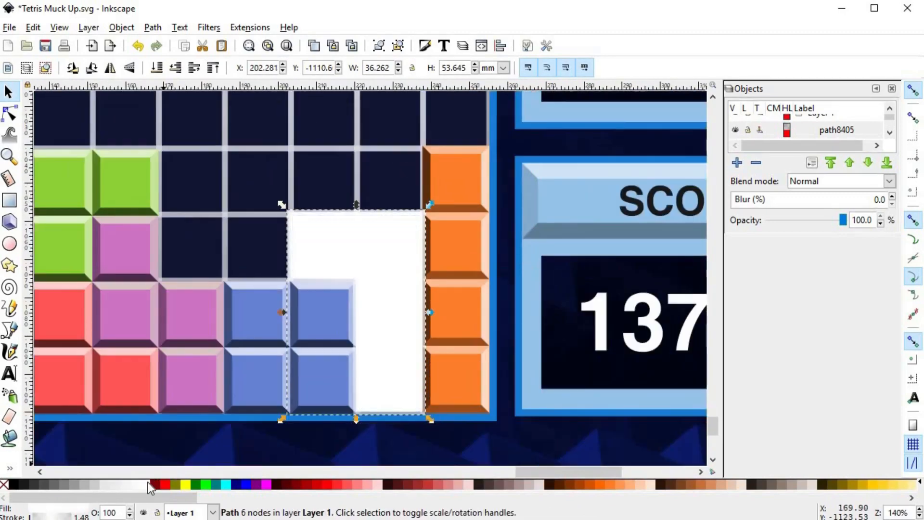
key(ctrl+z)
shift+click(147, 486)
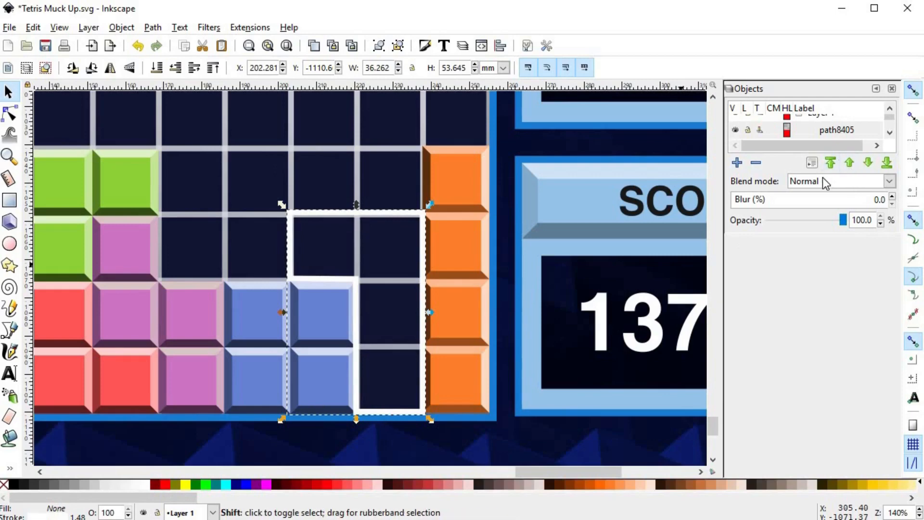
key(ctrl+shift+f)
click(731, 112)
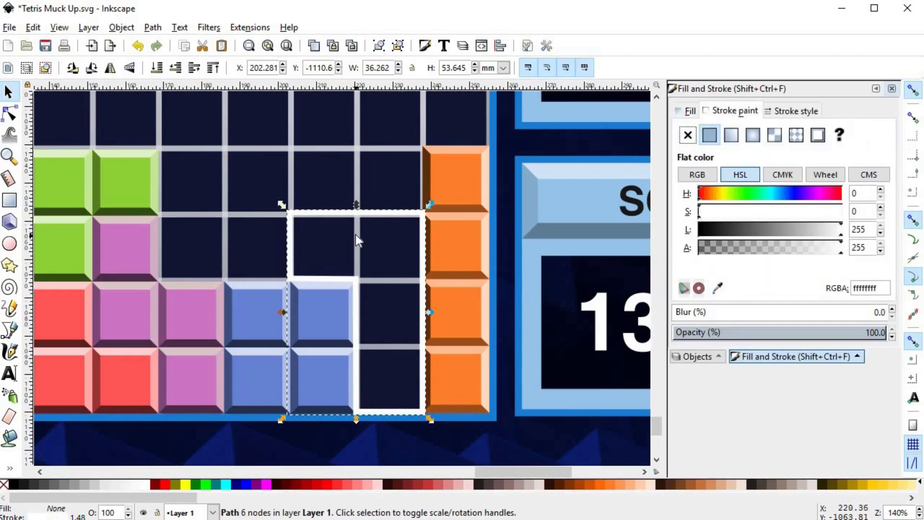
- Try a black stroke on the outline by lowering its lightness to 0, and return the lightness to 255
scroll(357, 235, up, 2)
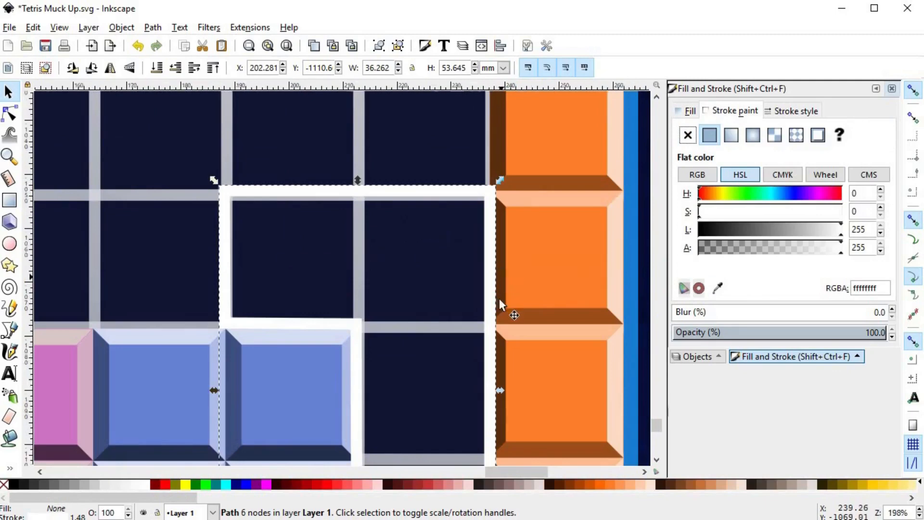
scroll(499, 298, down, 5)
drag(757, 236, 661, 228)
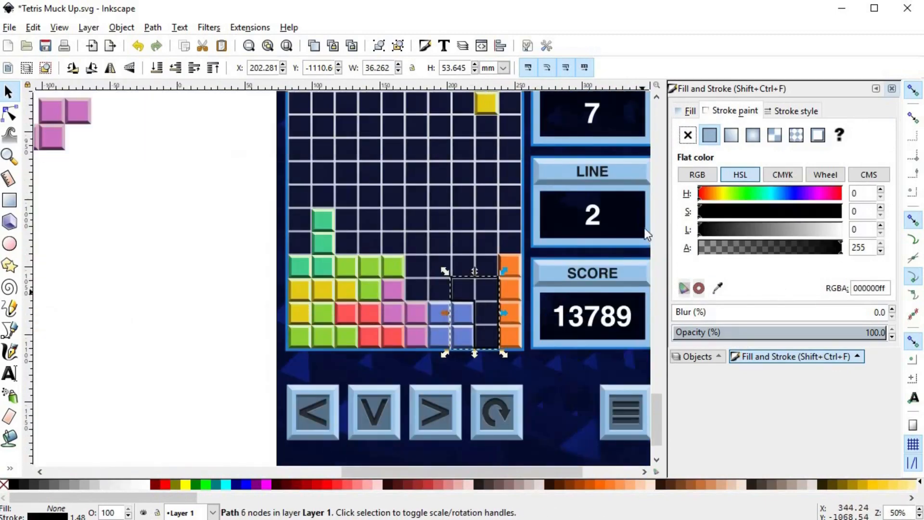
scroll(299, 318, down, 2)
scroll(299, 318, up, 2)
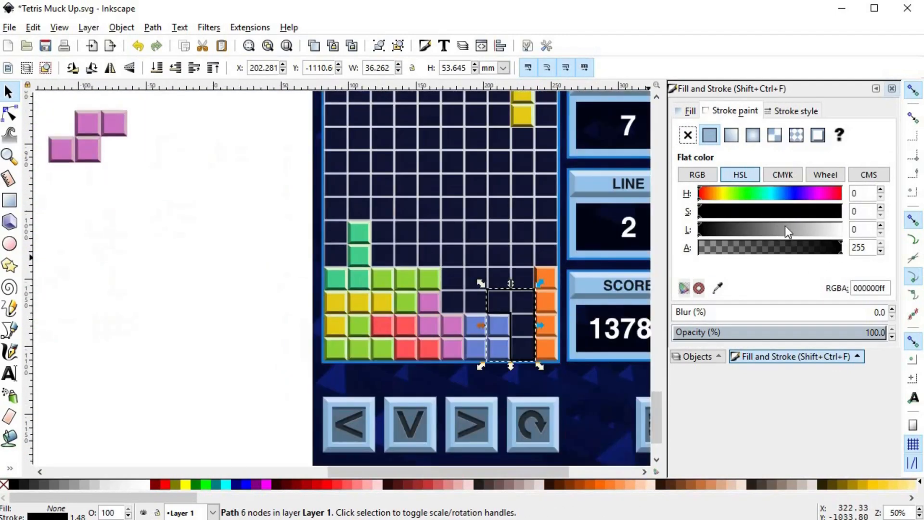
drag(788, 233, 907, 226)
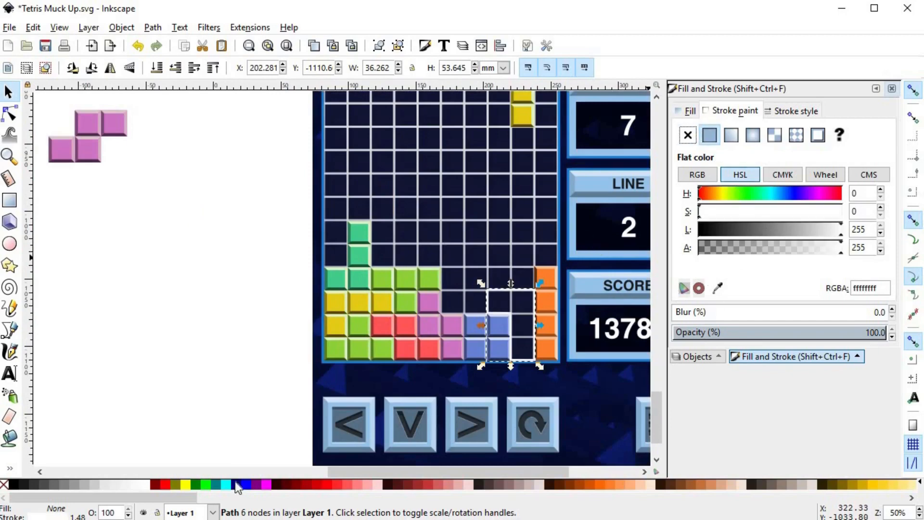
- Fill the outline white, lower the fill's alpha to make it semi-transparent, and deselect it
click(147, 491)
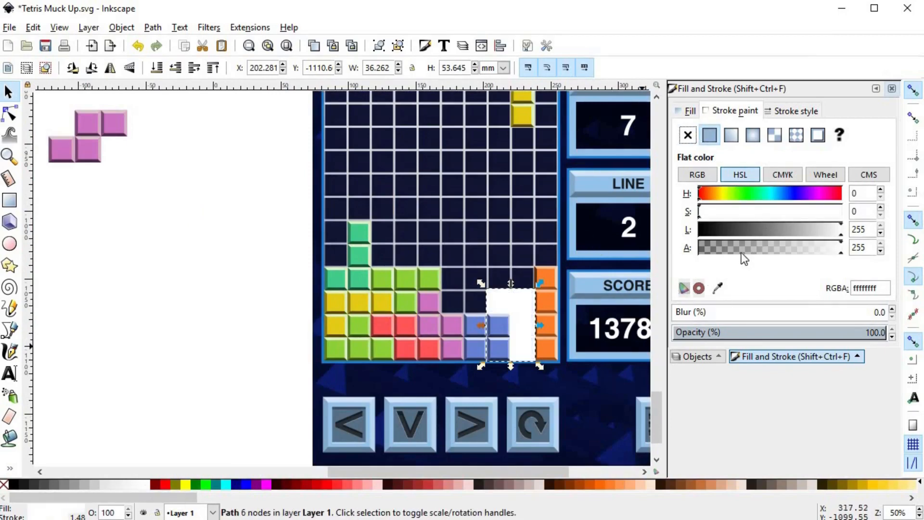
click(686, 112)
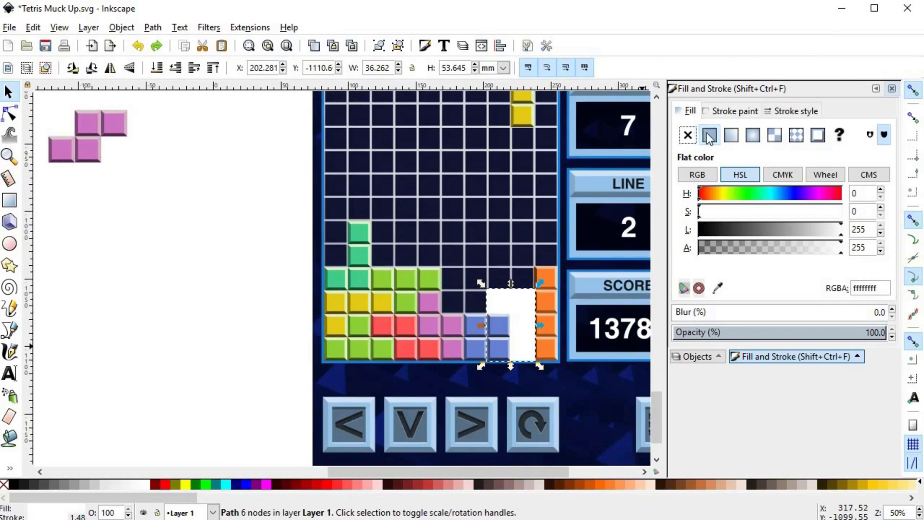
drag(810, 249, 763, 248)
click(243, 317)
scroll(313, 376, down, 2)
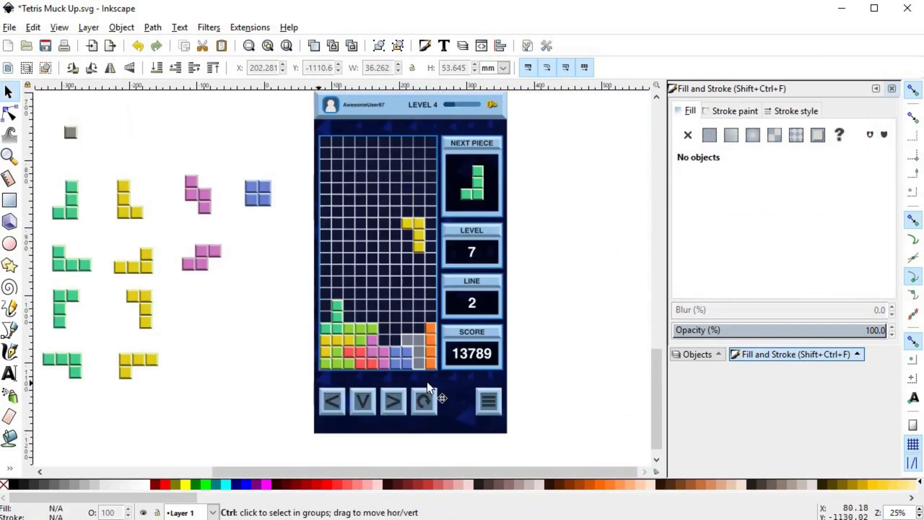
- Select the white landing preview in the board's gap and set its fill alpha to 104
scroll(427, 382, up, 2)
click(394, 307)
click(355, 183)
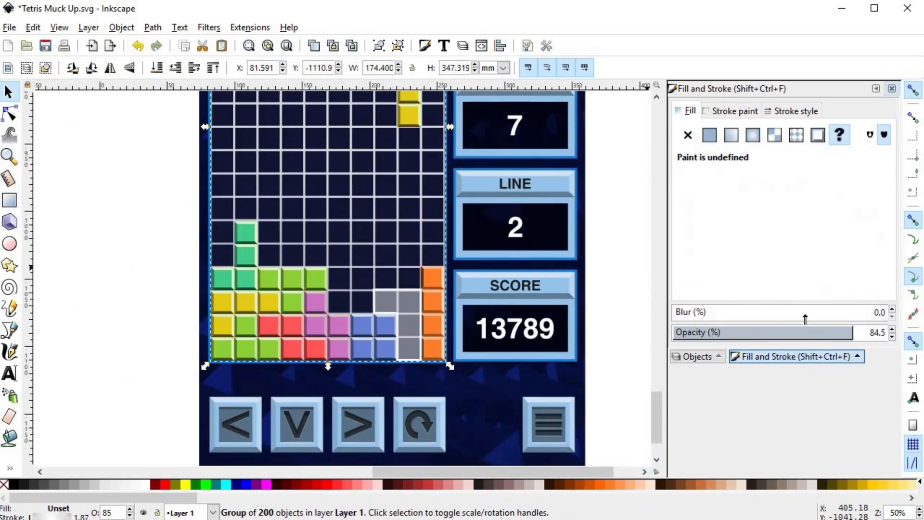
click(418, 314)
mouse_move(724, 250)
mouse_down()
mouse_move(782, 238)
mouse_move(757, 238)
mouse_up()
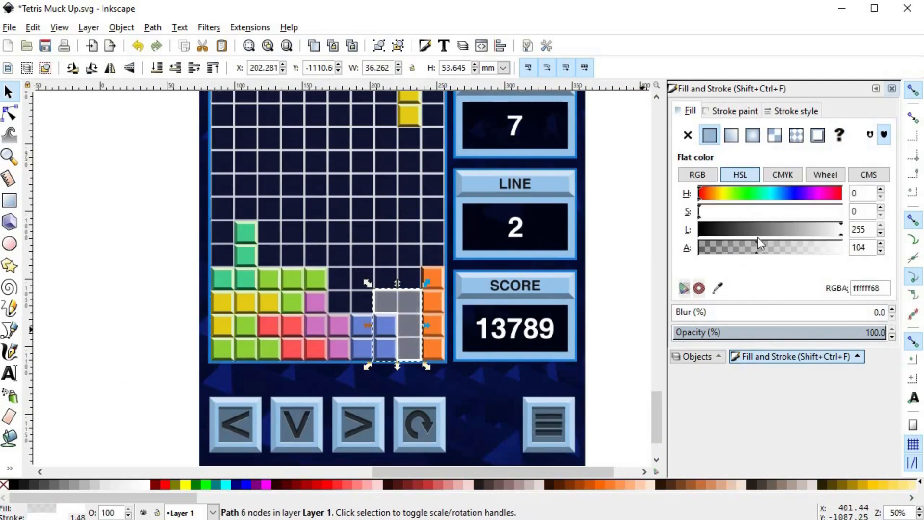
- Try longer dash patterns on the landing preview's stroke, settle on the short, closely spaced dashes, and deselect it
click(731, 110)
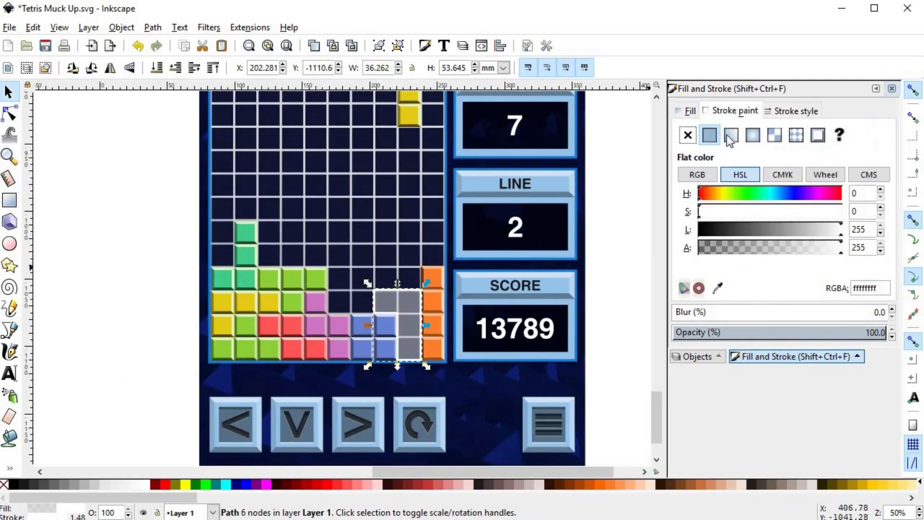
click(792, 111)
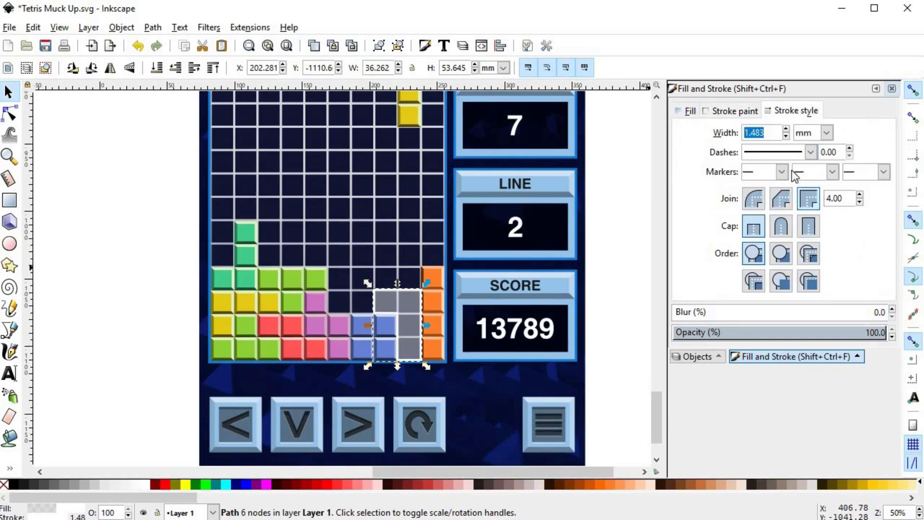
click(800, 151)
click(787, 341)
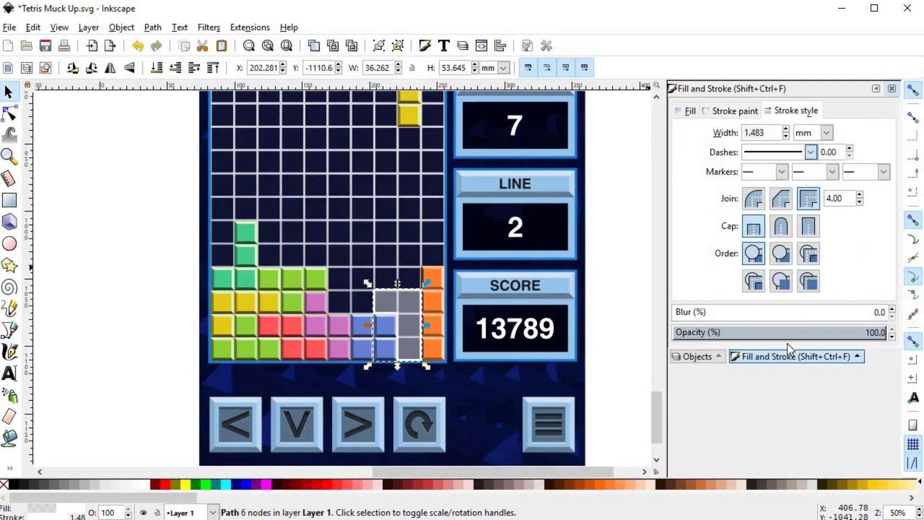
scroll(433, 309, up, 2)
scroll(324, 301, up, 2)
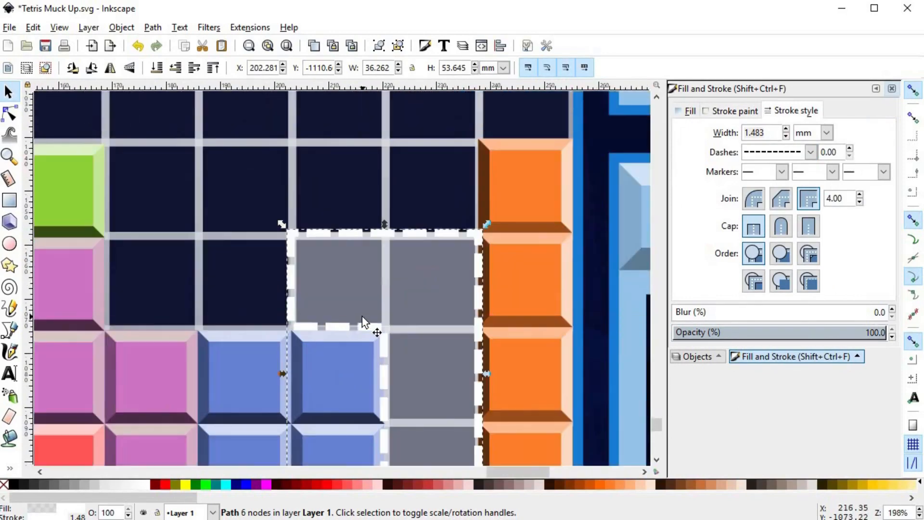
click(810, 152)
click(776, 385)
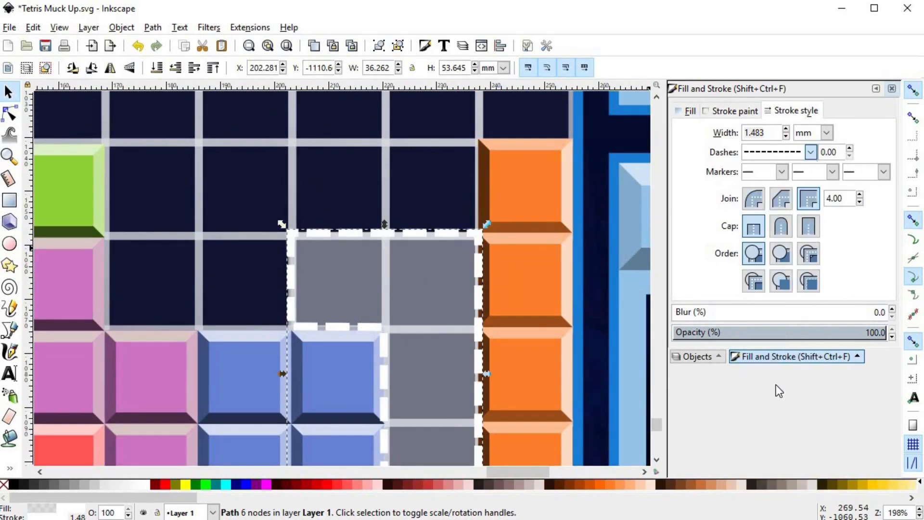
click(794, 155)
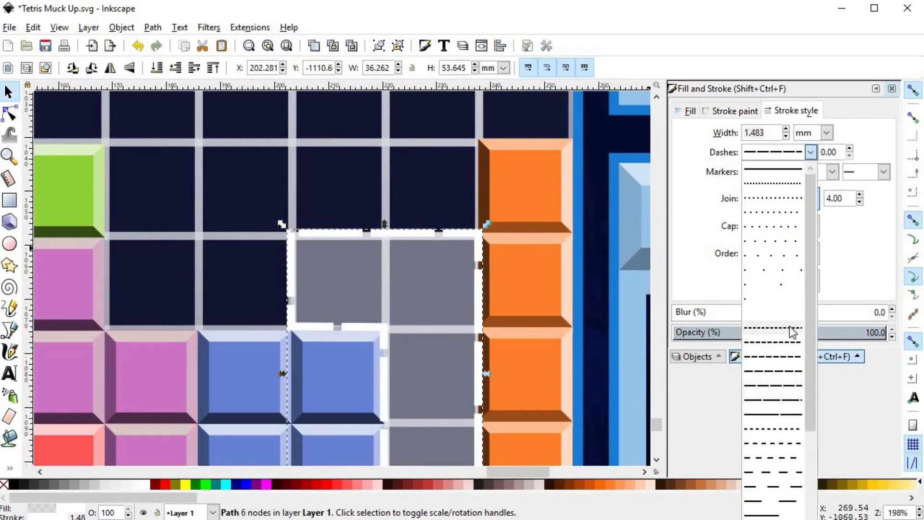
click(773, 328)
scroll(482, 292, down, 3)
click(120, 310)
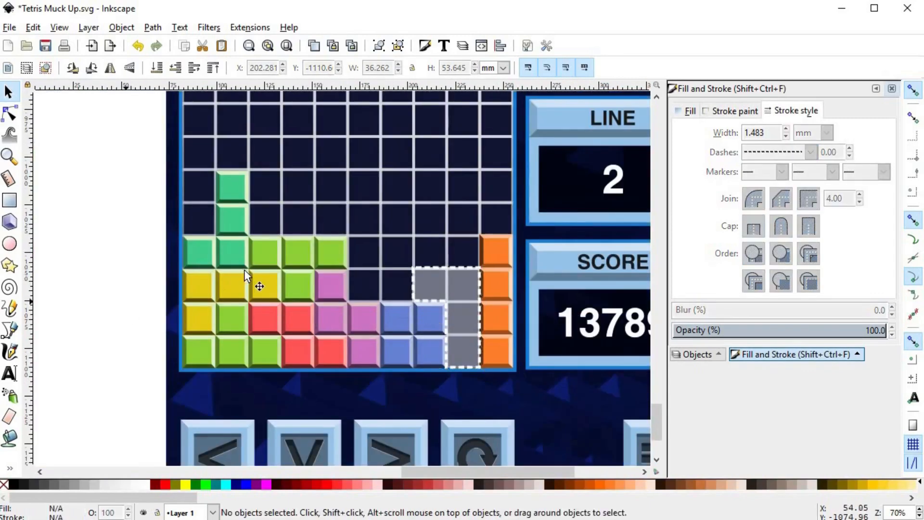
- Raise the landing preview's fill alpha to 147 and deselect it
scroll(421, 266, down, 3)
drag(411, 366, 460, 409)
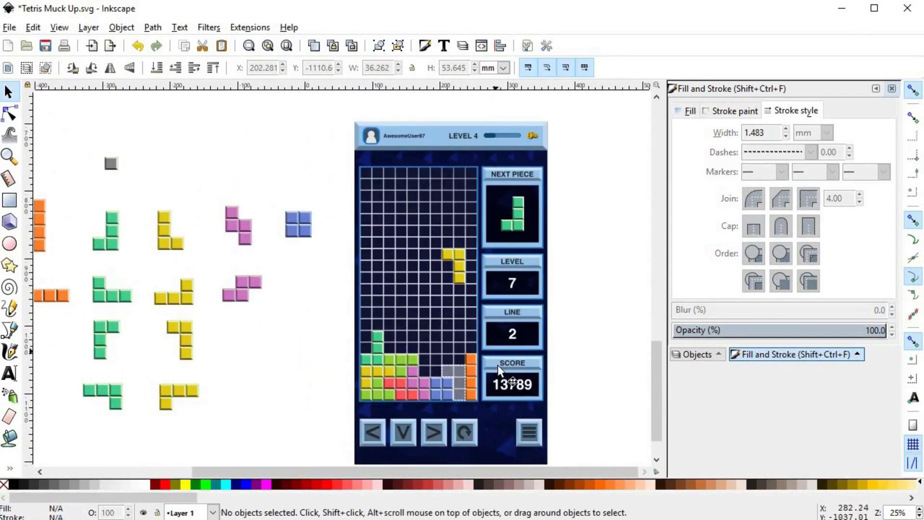
scroll(458, 372, up, 2)
click(459, 373)
click(689, 111)
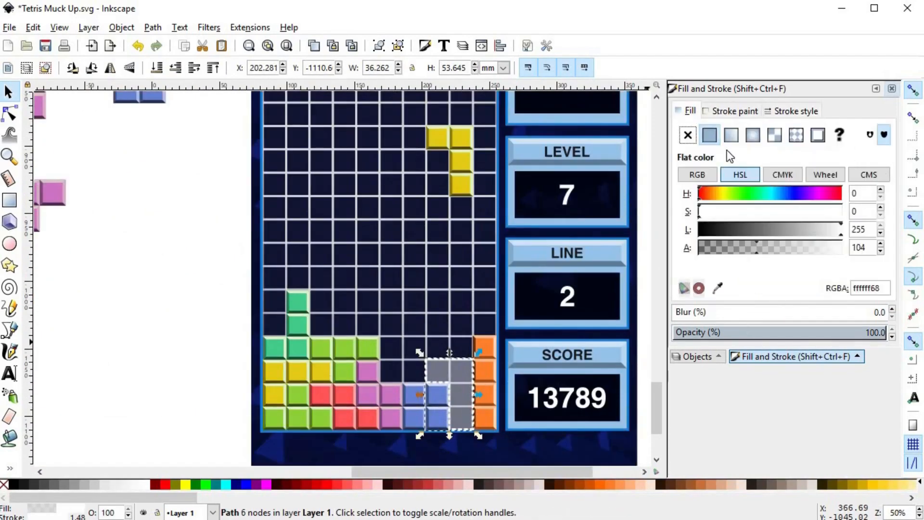
click(782, 244)
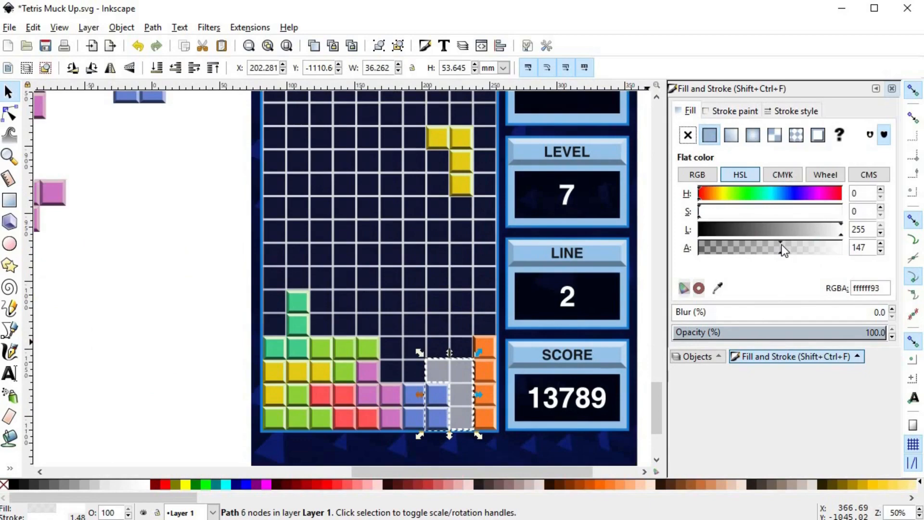
click(166, 316)
- Move the falling yellow piece and its landing preview together four columns left and four rows up, resting the preview on the lime piece
scroll(219, 320, down, 4)
key(space)
scroll(451, 330, up, 2)
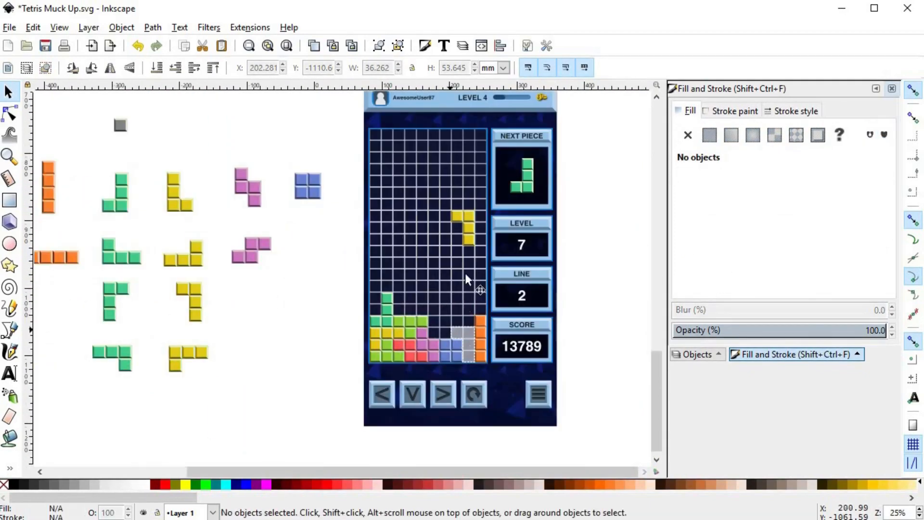
click(468, 238)
shift+click(462, 328)
drag(462, 331, 417, 289)
click(446, 311)
click(587, 285)
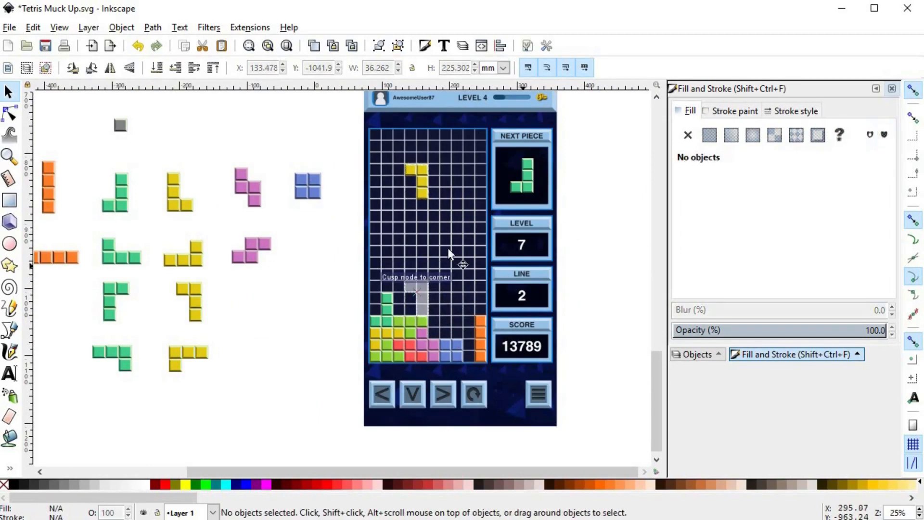
- Lower the repositioned landing preview's fill alpha to make it more translucent, and deselect it
scroll(429, 290, up, 3)
click(420, 290)
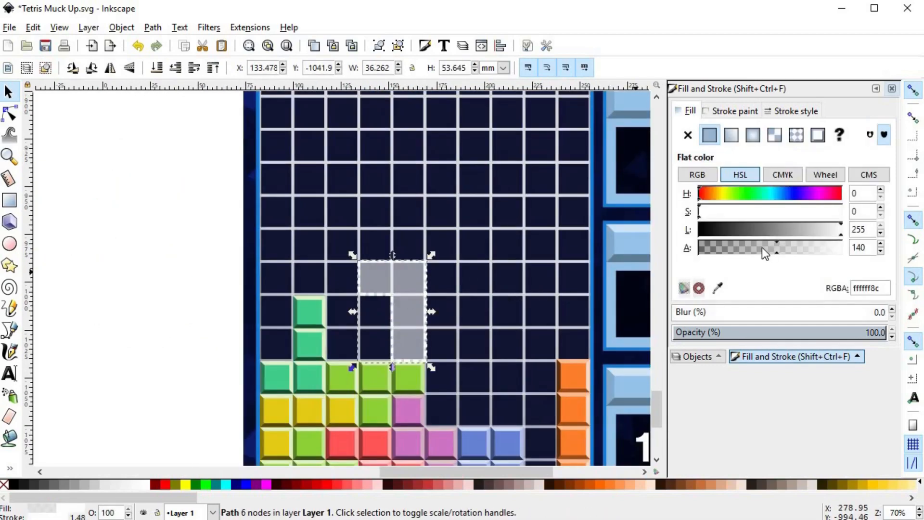
drag(762, 248, 753, 248)
scroll(231, 279, down, 2)
key(Escape)
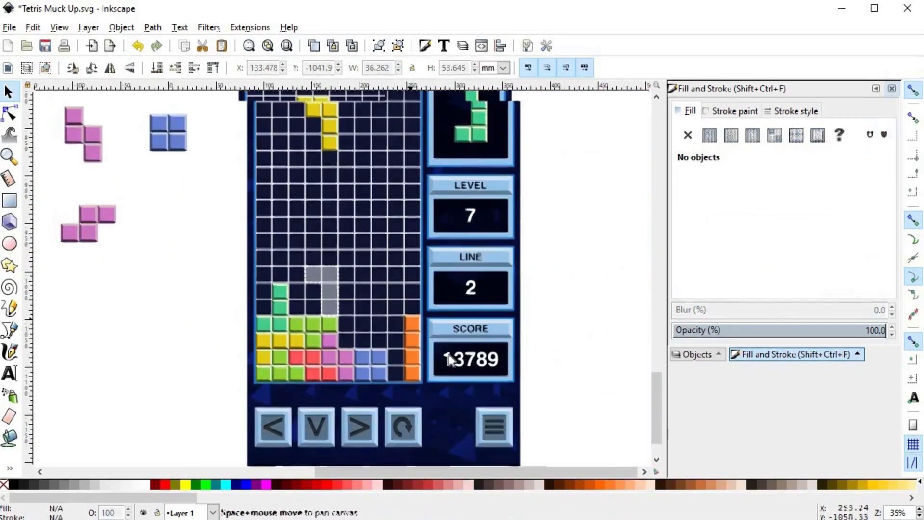
- Lower the opacity of the board's grid line group to 56.8%, undo its shift off the board, and deselect it
click(395, 250)
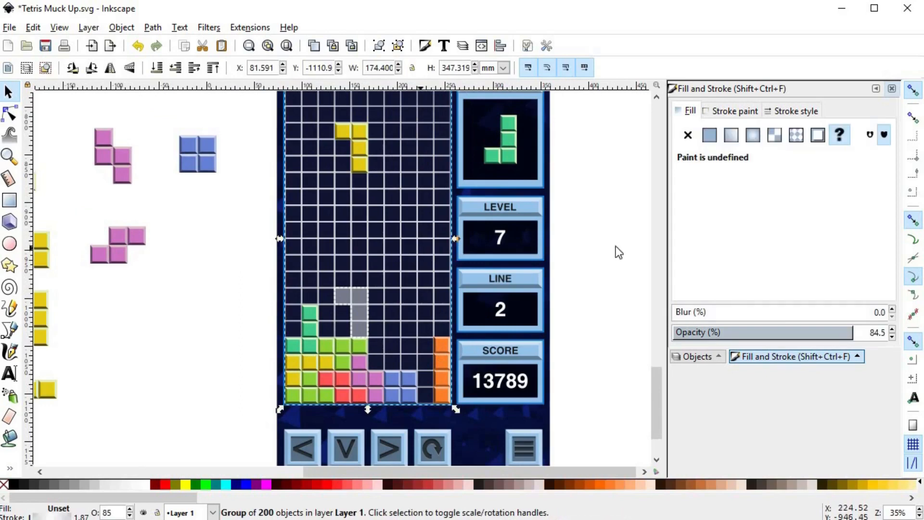
click(835, 336)
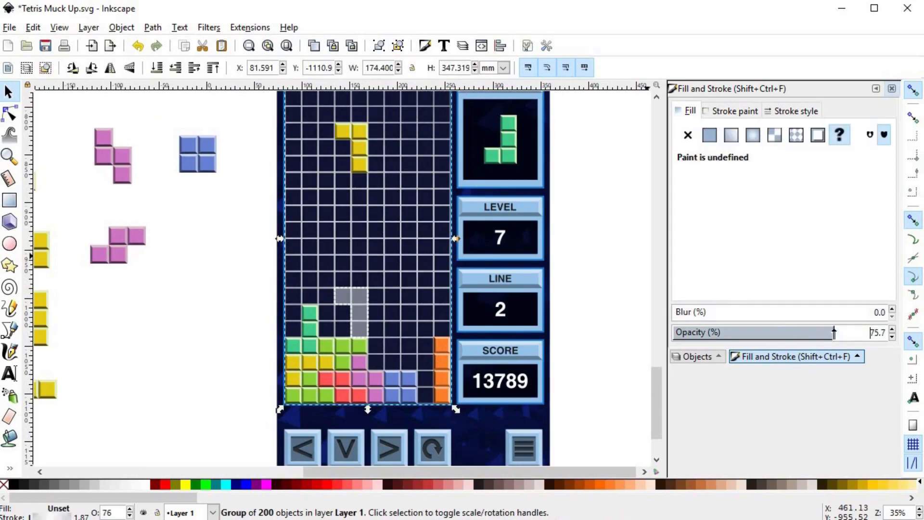
click(820, 332)
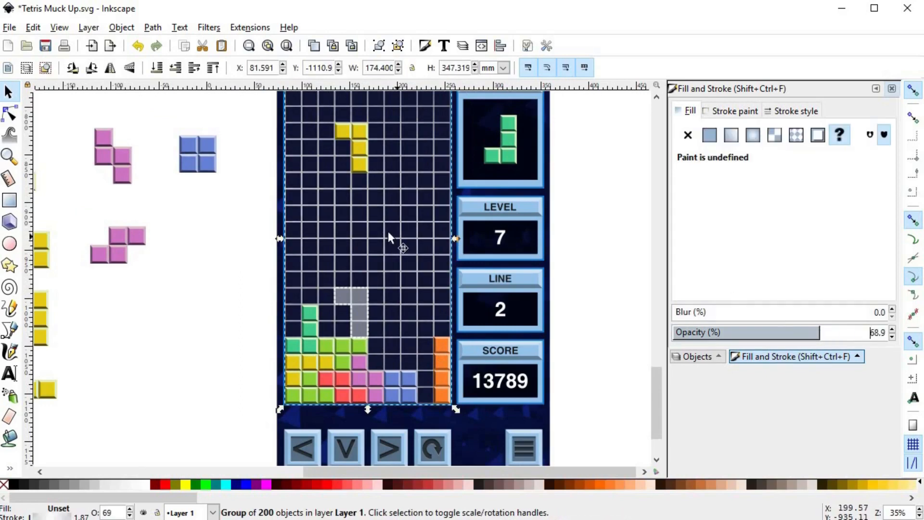
drag(445, 239, 497, 238)
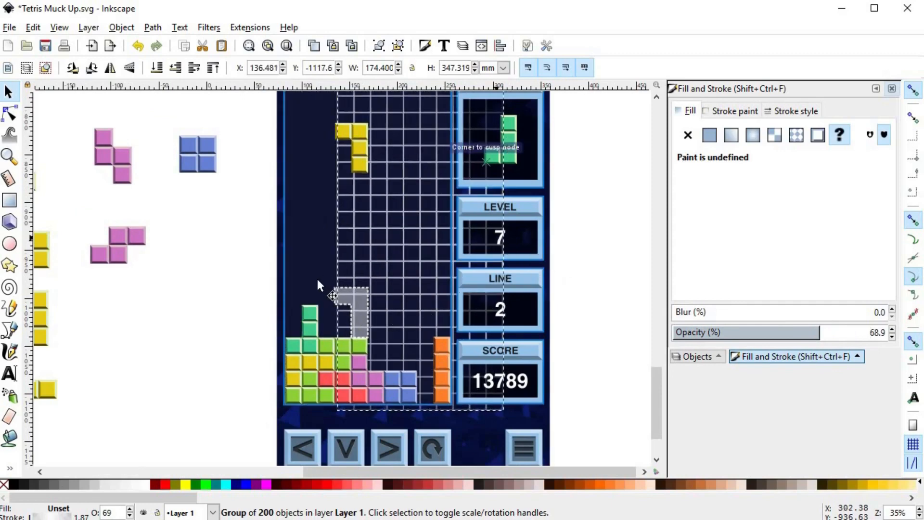
key(ctrl+z)
scroll(330, 272, up, 2)
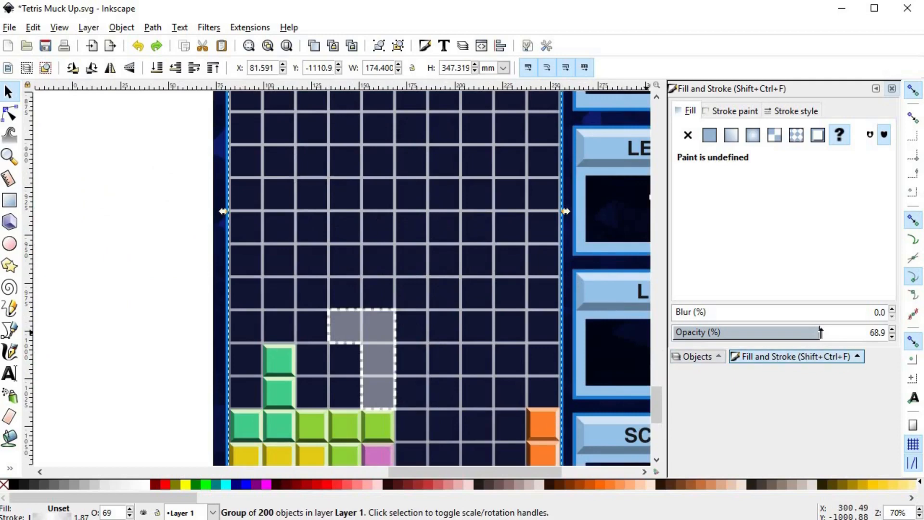
click(794, 332)
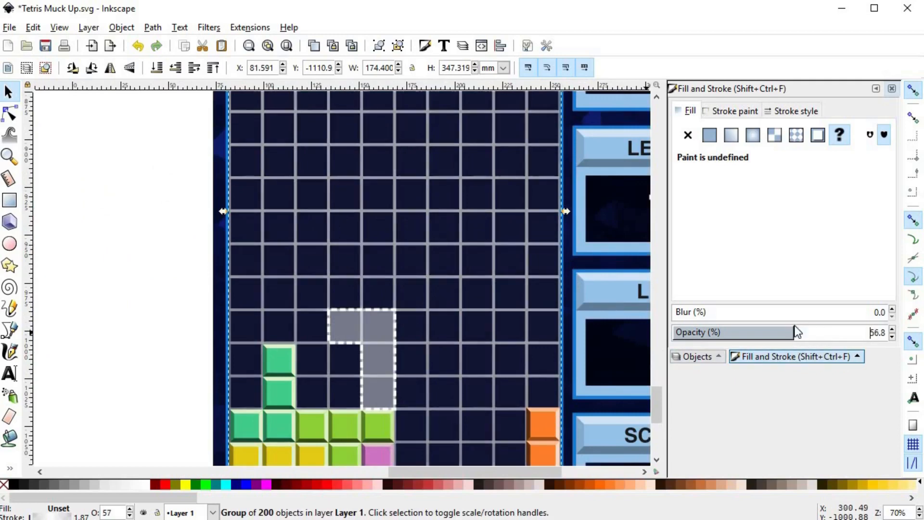
scroll(528, 350, down, 2)
scroll(402, 361, down, 1)
key(Escape)
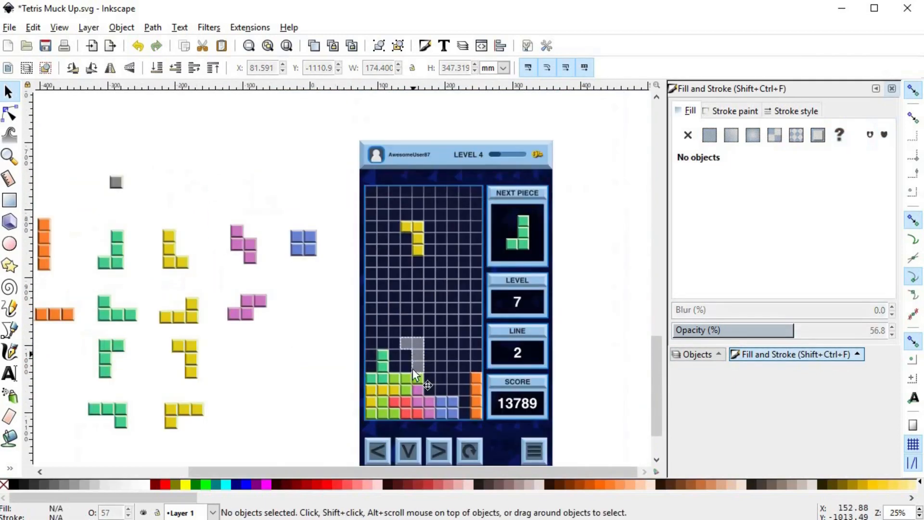
- Select the background rectangle beneath the board's grid, darken its fill to a lightness of 31, and deselect it
scroll(428, 389, up, 1)
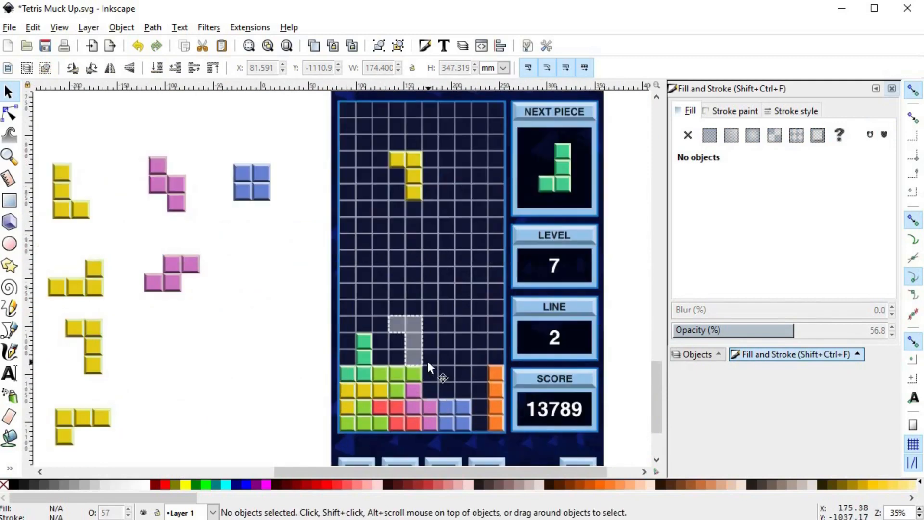
alt+click(461, 287)
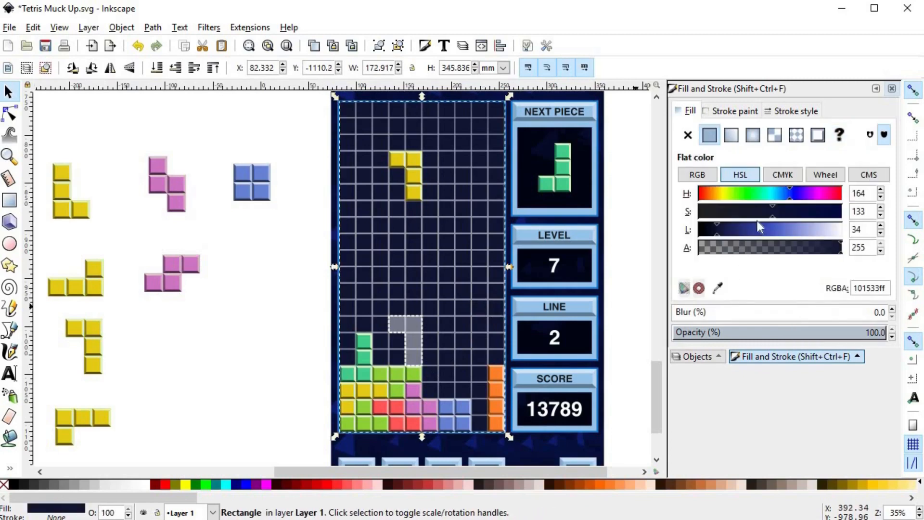
click(713, 230)
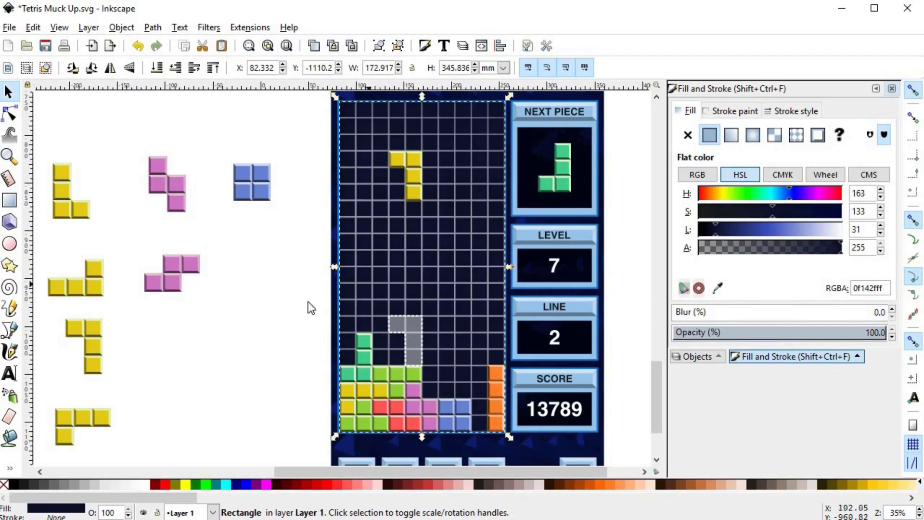
click(295, 312)
scroll(293, 322, down, 2)
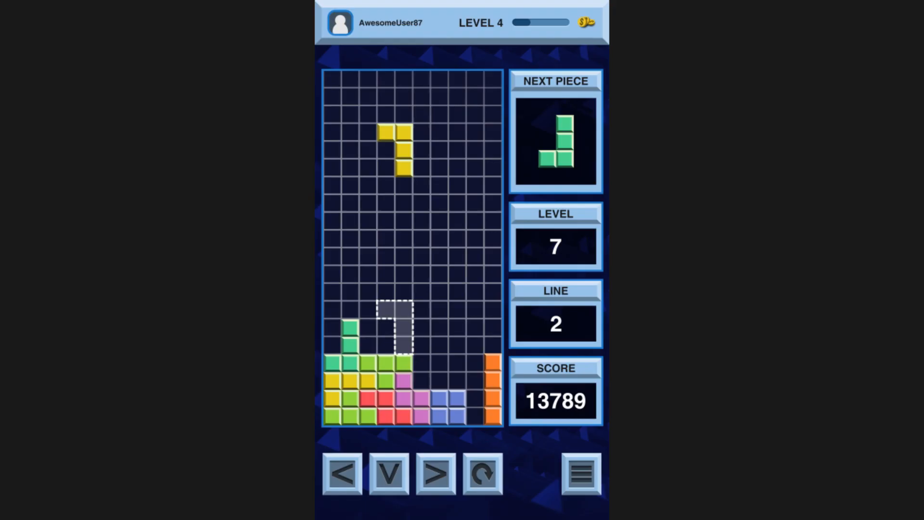